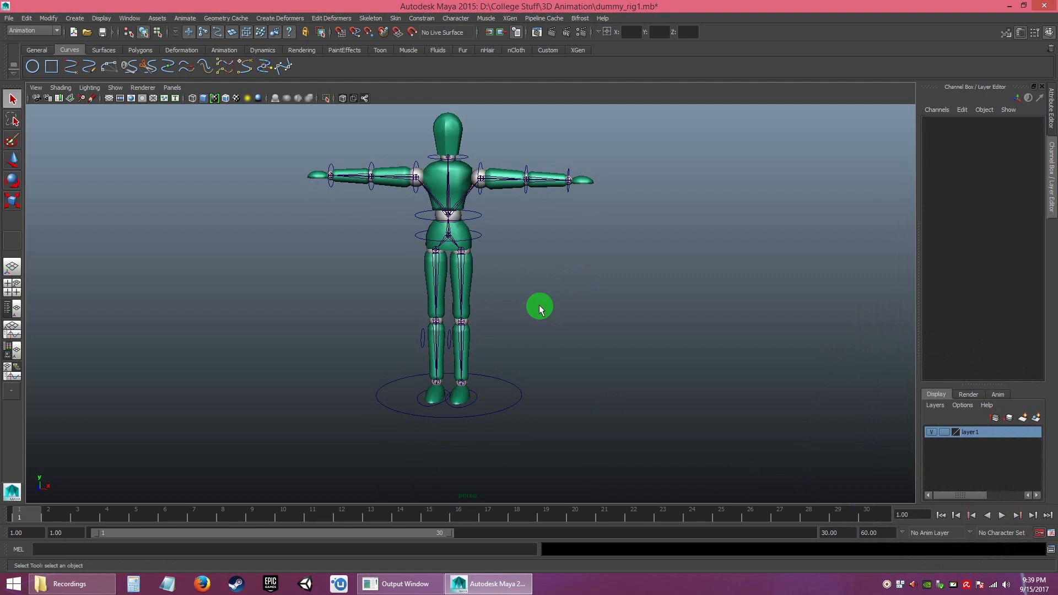
- Inspect the rigged dummy from several angles, checking its torso mesh and spine joint
left_click_drag(573, 306, 567, 310, "alt")
right_click_drag(567, 310, 603, 353, "alt")
left_click_drag(603, 352, 599, 336, "alt")
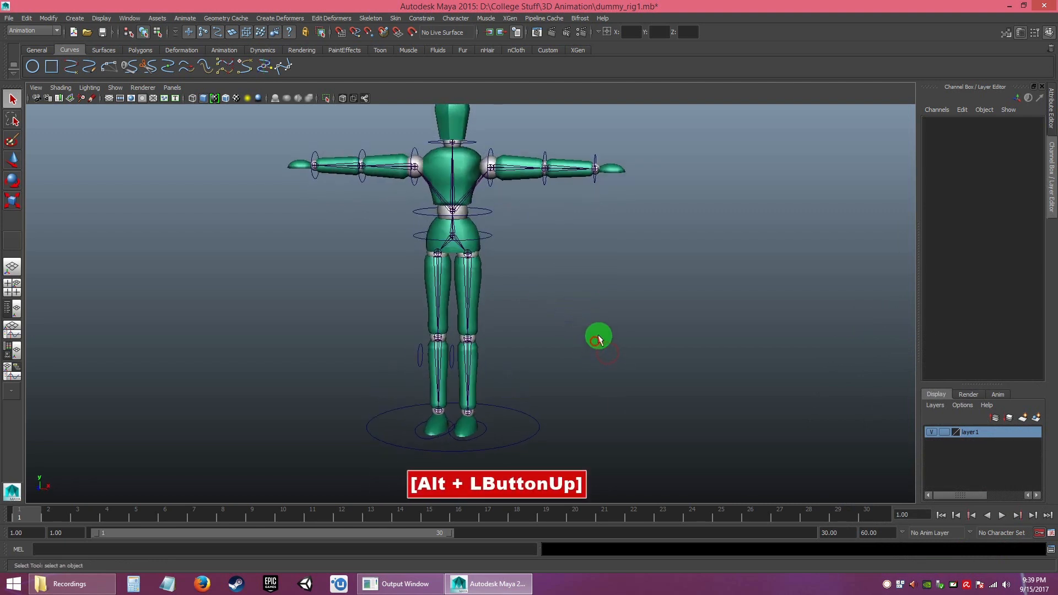
middle_click_drag(591, 302, 596, 320, "alt")
mouse_move(596, 321)
left_mouse_down("alt")
mouse_move(590, 331)
mouse_move(498, 325)
mouse_move(584, 324)
left_mouse_up("alt")
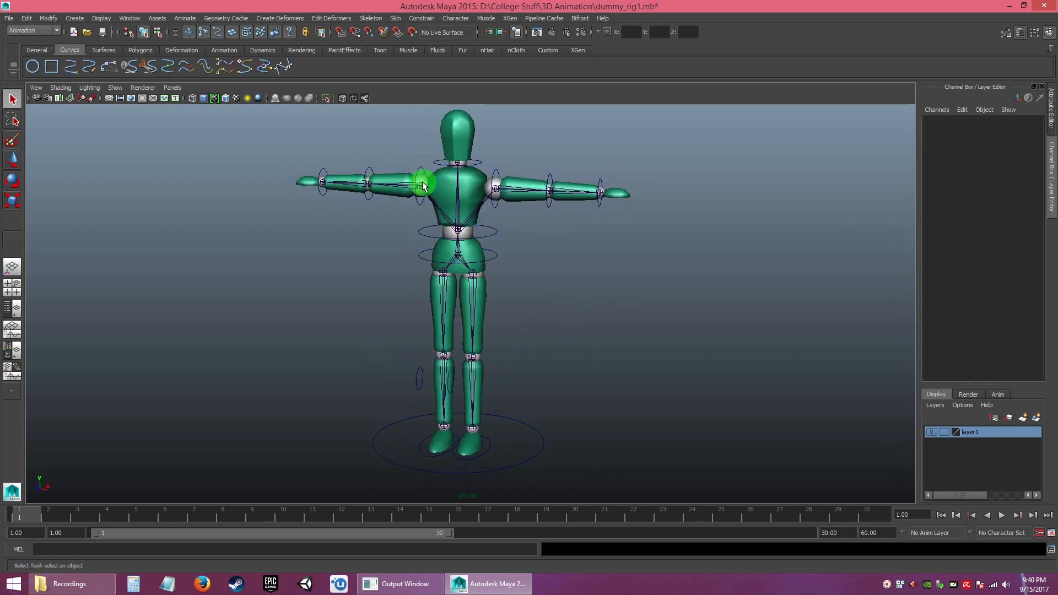
left_click_drag(517, 229, 525, 227, "alt")
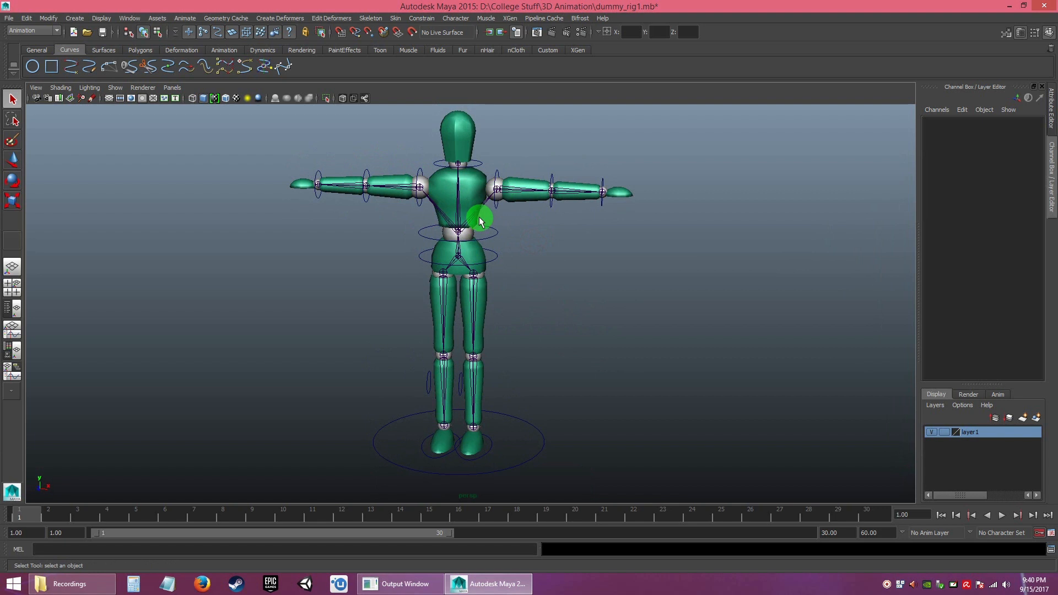
left_click(471, 186)
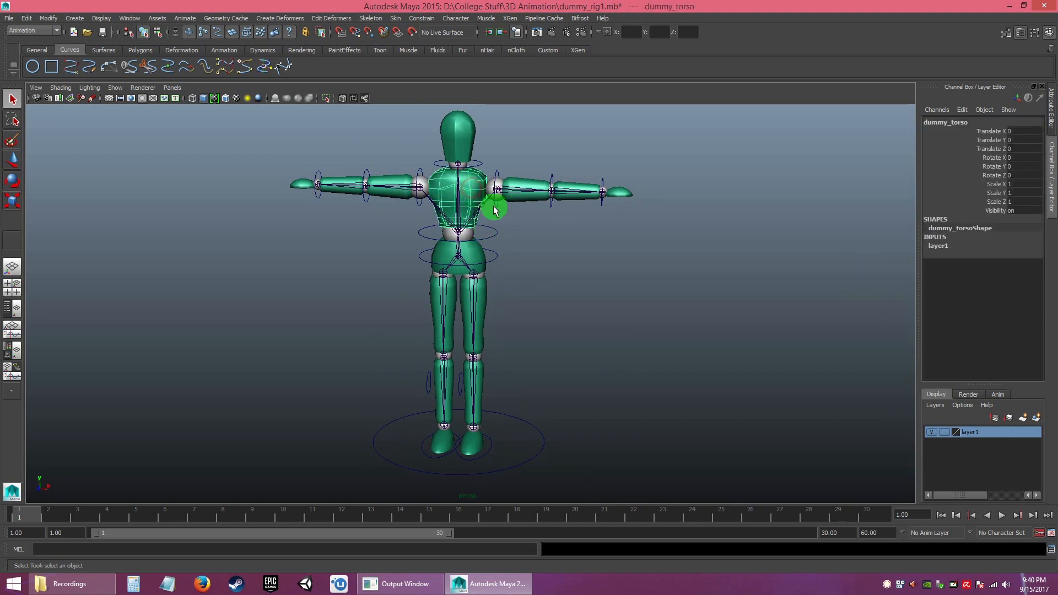
left_click(485, 205)
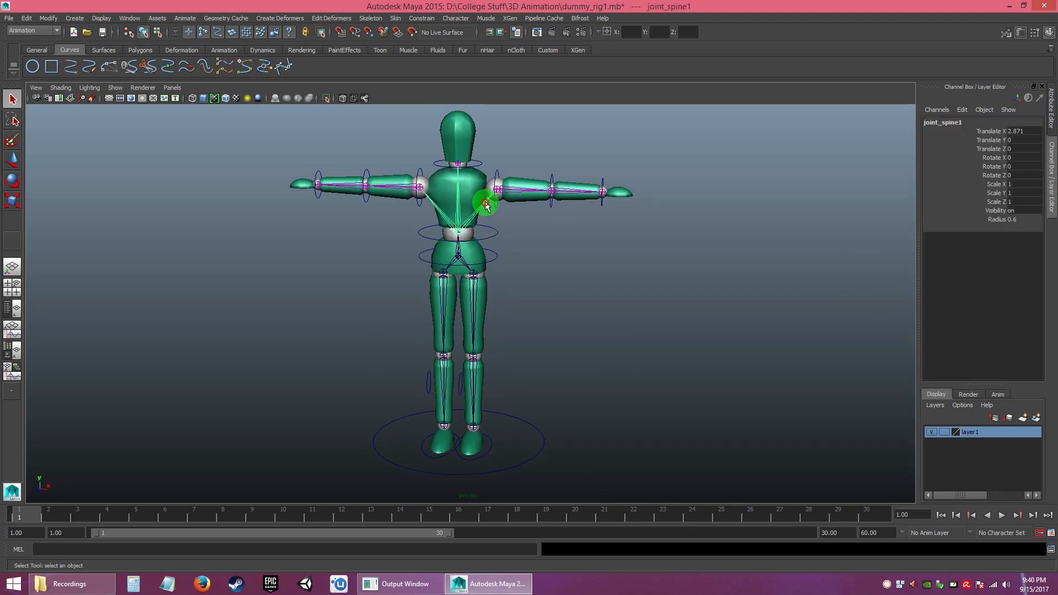
left_click(516, 246)
mouse_move(540, 281)
left_mouse_down("alt")
mouse_move(541, 260)
mouse_move(546, 281)
left_mouse_up("alt")
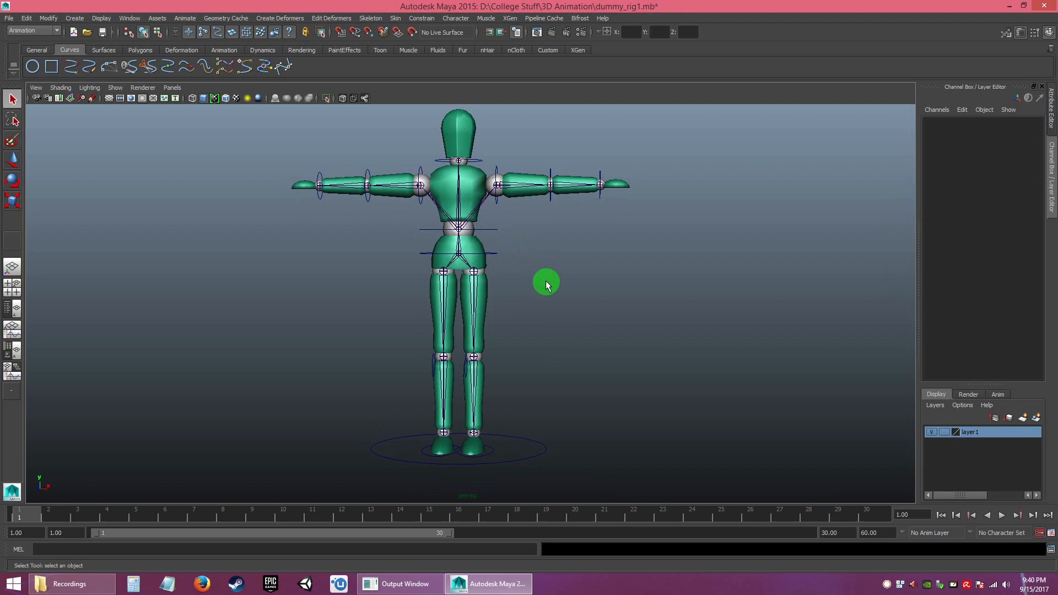
left_click_drag(546, 282, 576, 248, "alt")
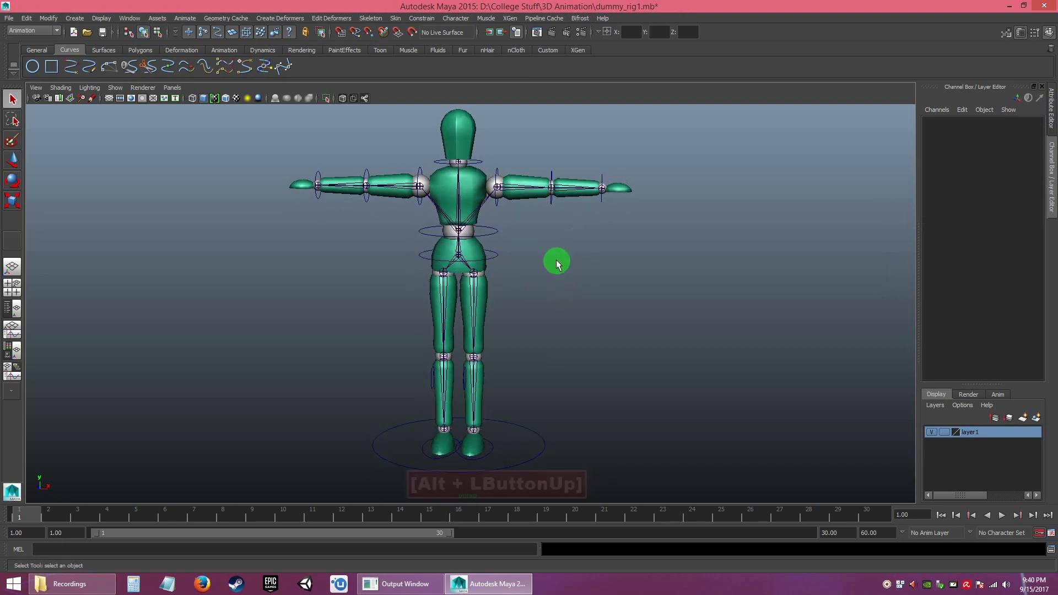
- Open the Outliner, enlarge it and look through the scene's meshes, joints, IK handles and control curves
left_click(128, 19)
left_click(140, 99)
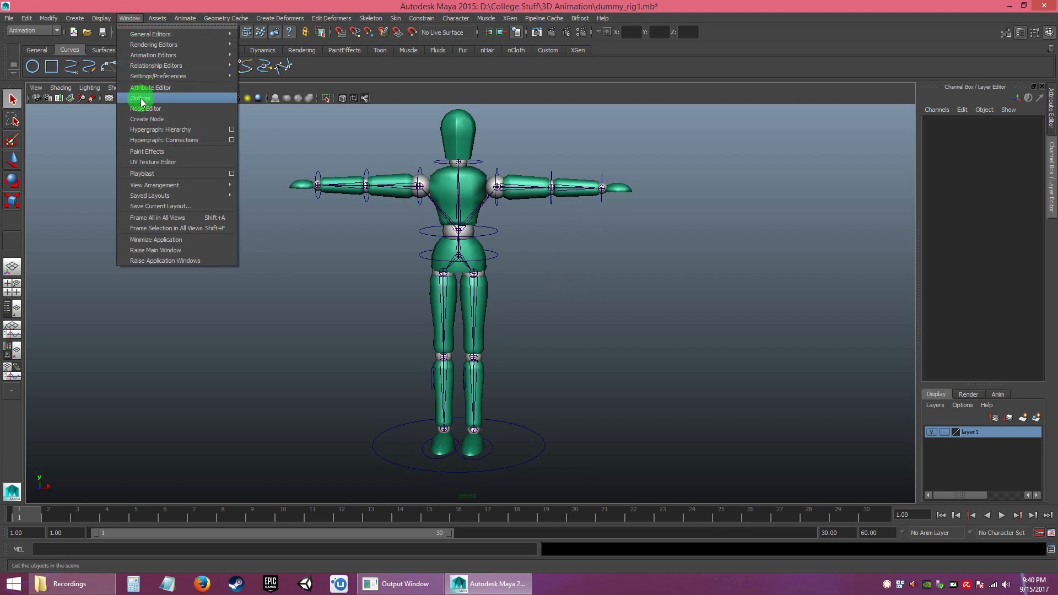
left_click_drag(136, 152, 152, 133)
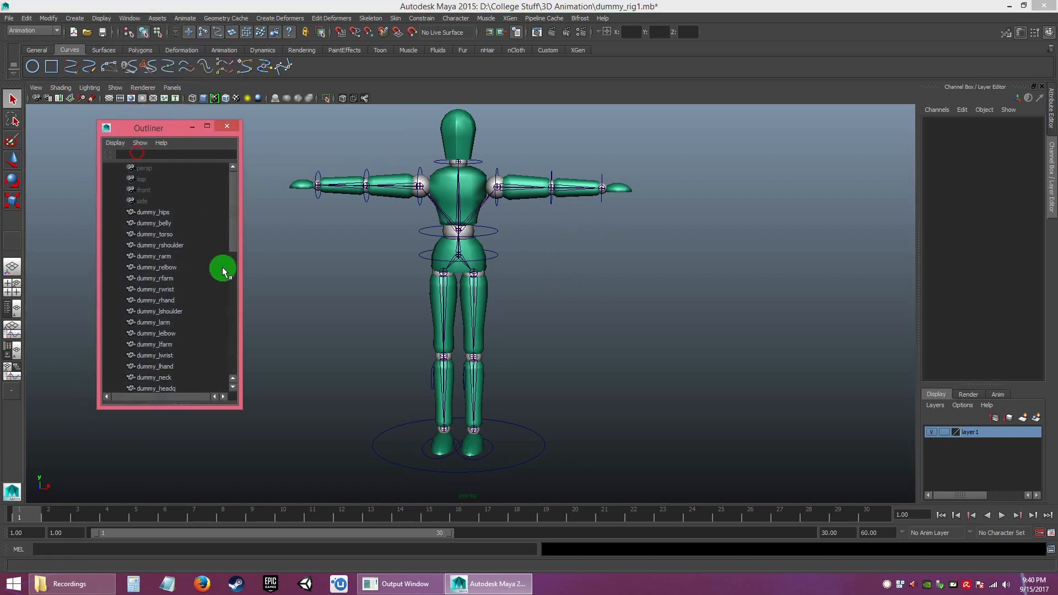
left_click_drag(232, 215, 246, 190)
left_click(147, 239)
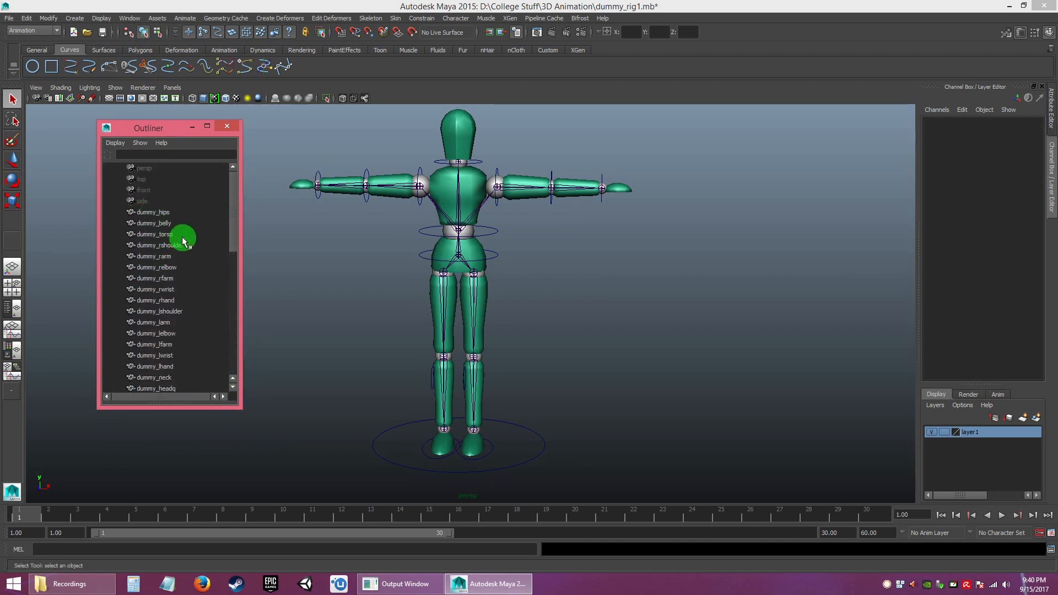
left_click_drag(233, 223, 229, 366)
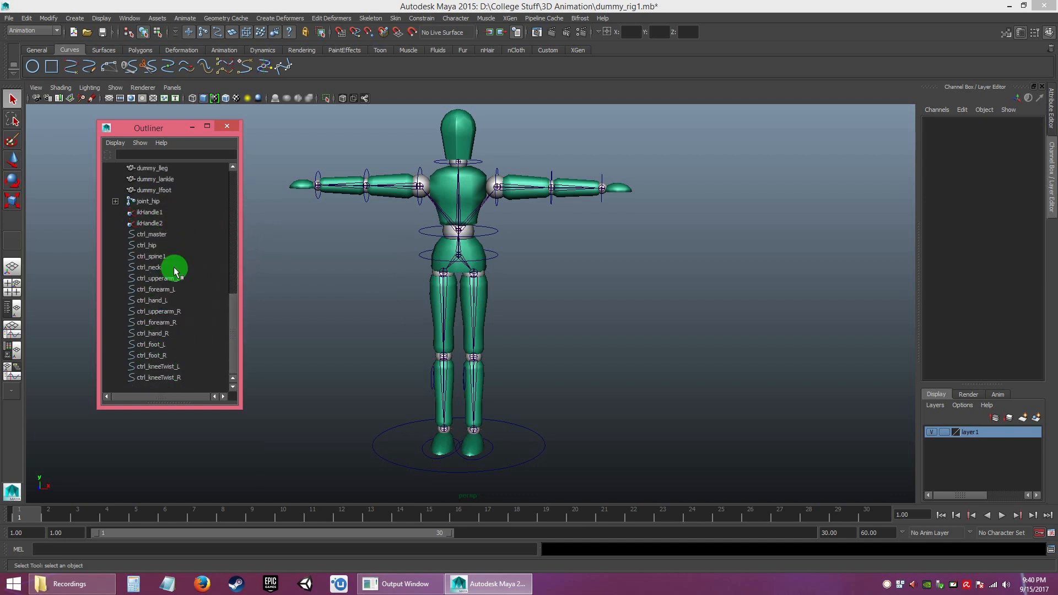
left_click_drag(230, 358, 142, 272)
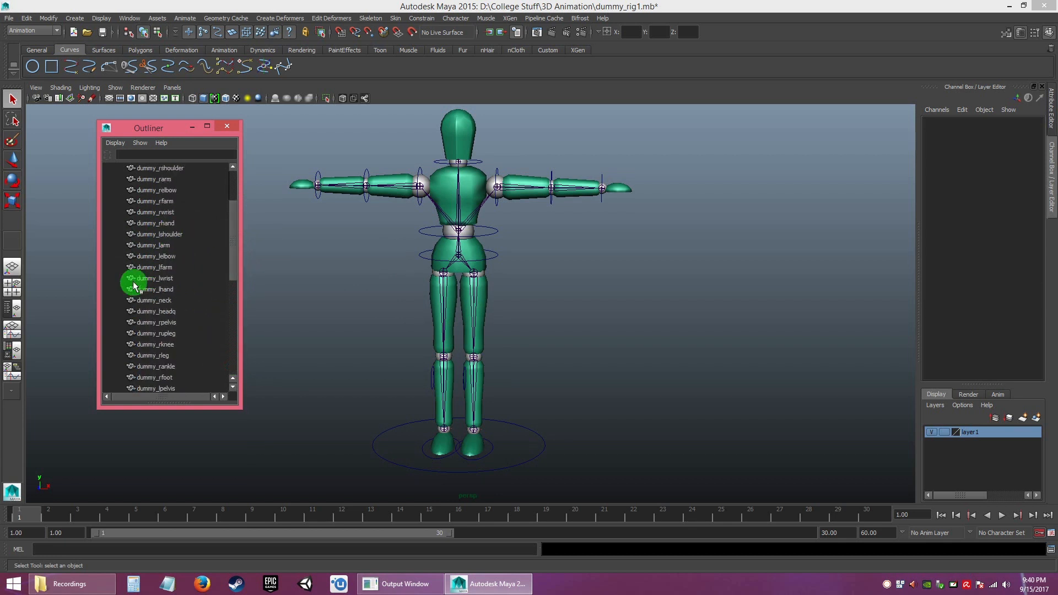
left_click_drag(233, 259, 233, 309)
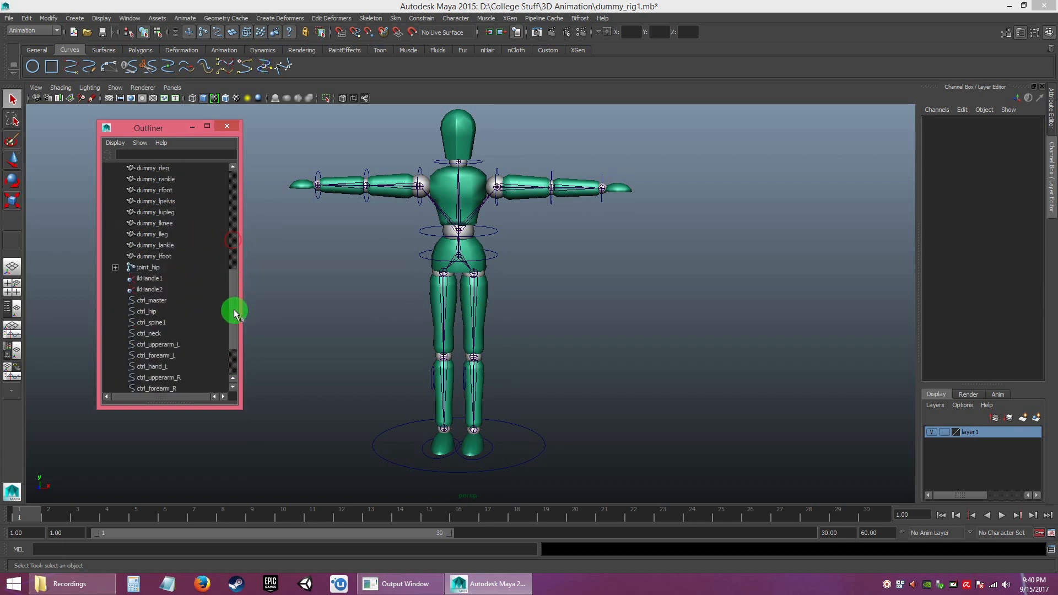
left_click_drag(211, 408, 212, 489)
left_click_drag(228, 394, 233, 251)
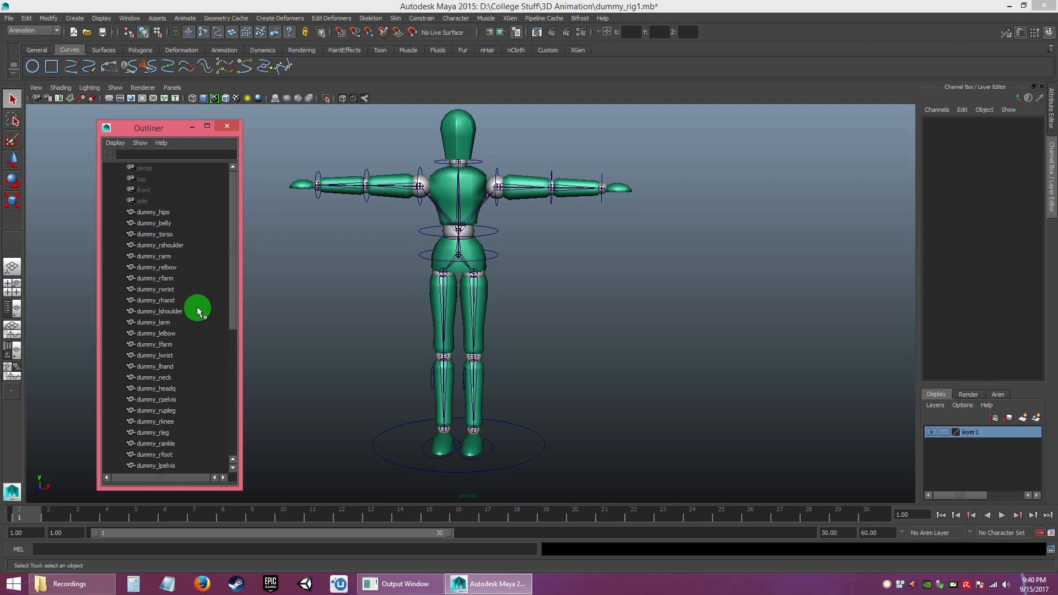
- Check which body parts the individual dummy mesh entries represent by selecting them in the Outliner
scroll(232, 249, "down", 1)
left_click(145, 190)
left_click(146, 201)
left_click(153, 223)
left_click(148, 212)
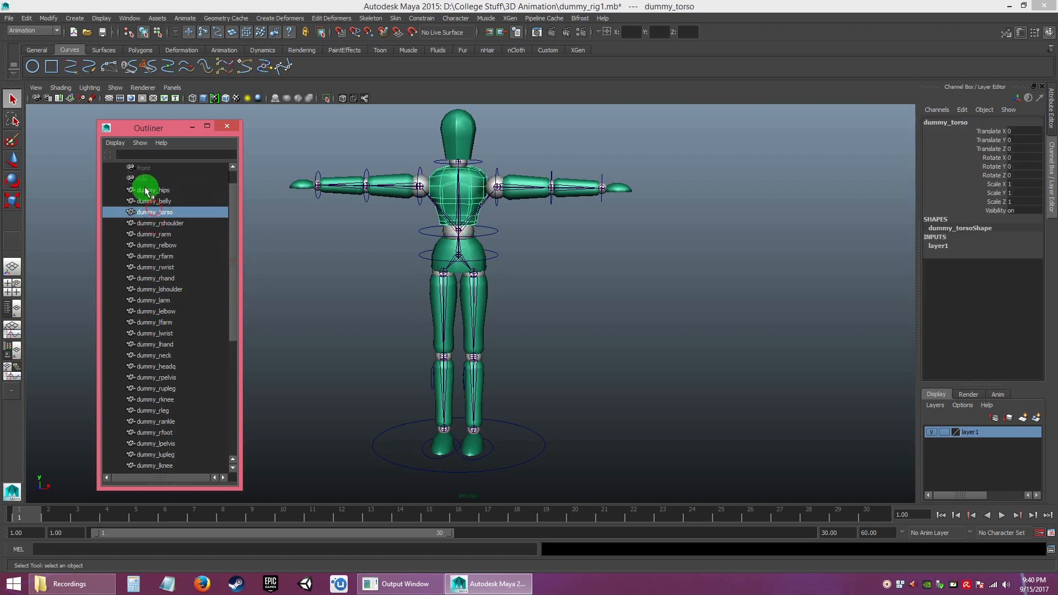
left_click(147, 190)
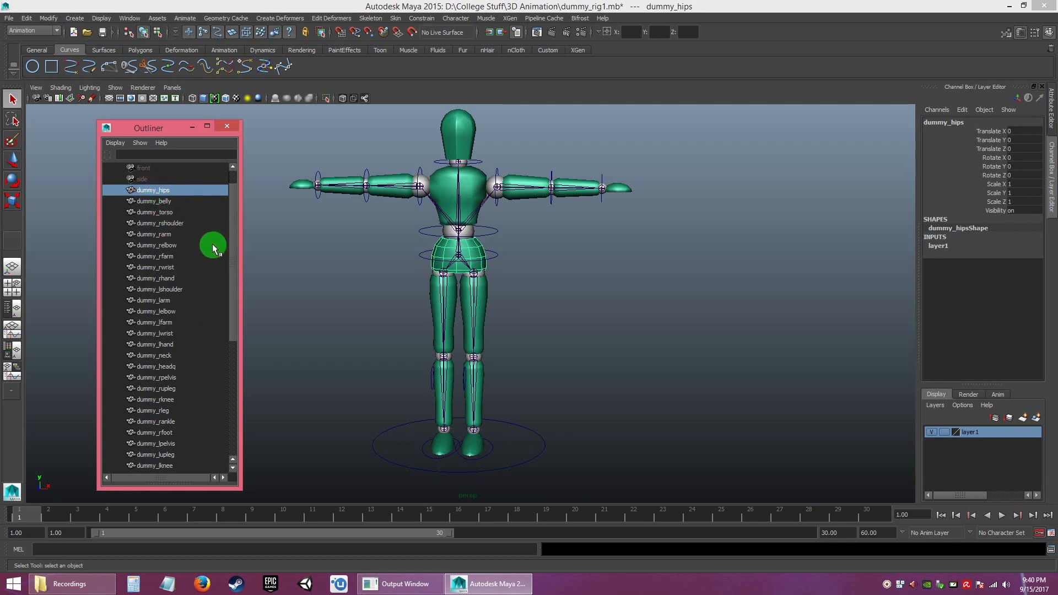
left_click(157, 246)
left_click_drag(151, 190, 157, 351)
left_click(209, 323)
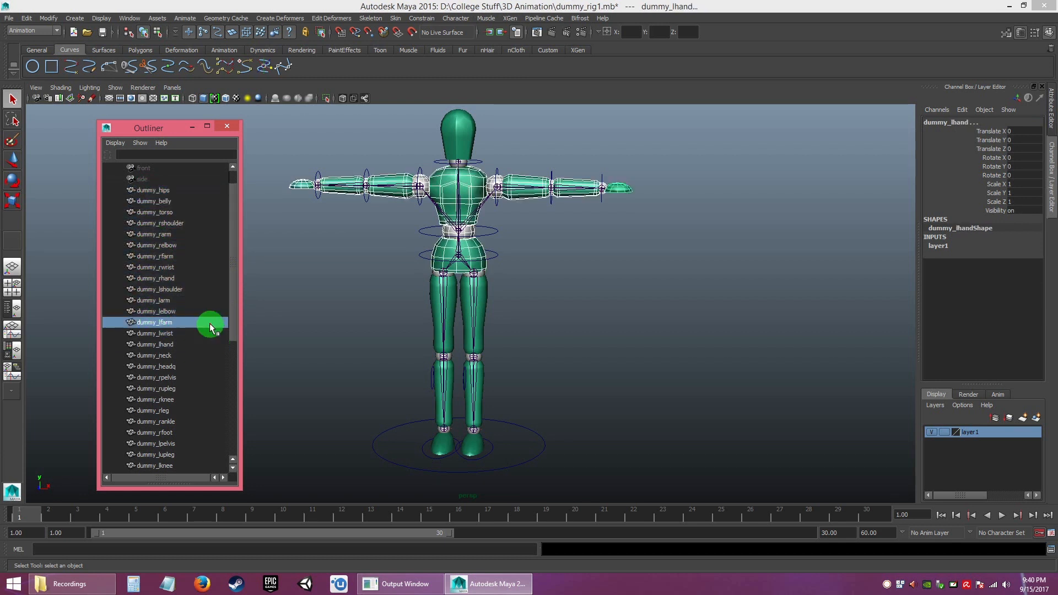
- Group all the dummy's mesh parts from dummy_hips through dummy_lfoot
left_click(145, 193)
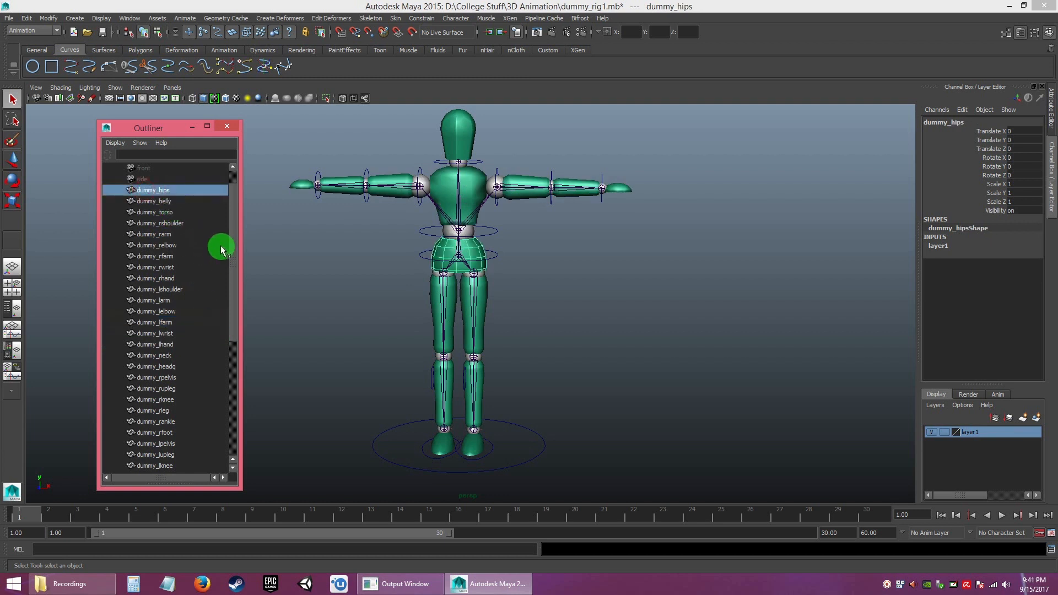
left_click_drag(233, 236, 230, 302)
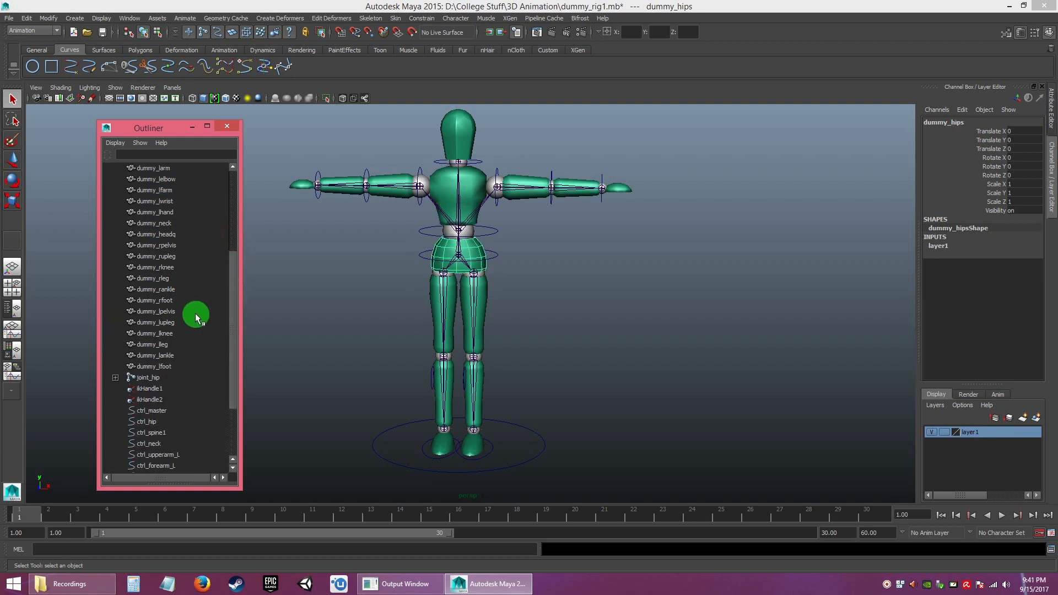
left_click(155, 368, "shift")
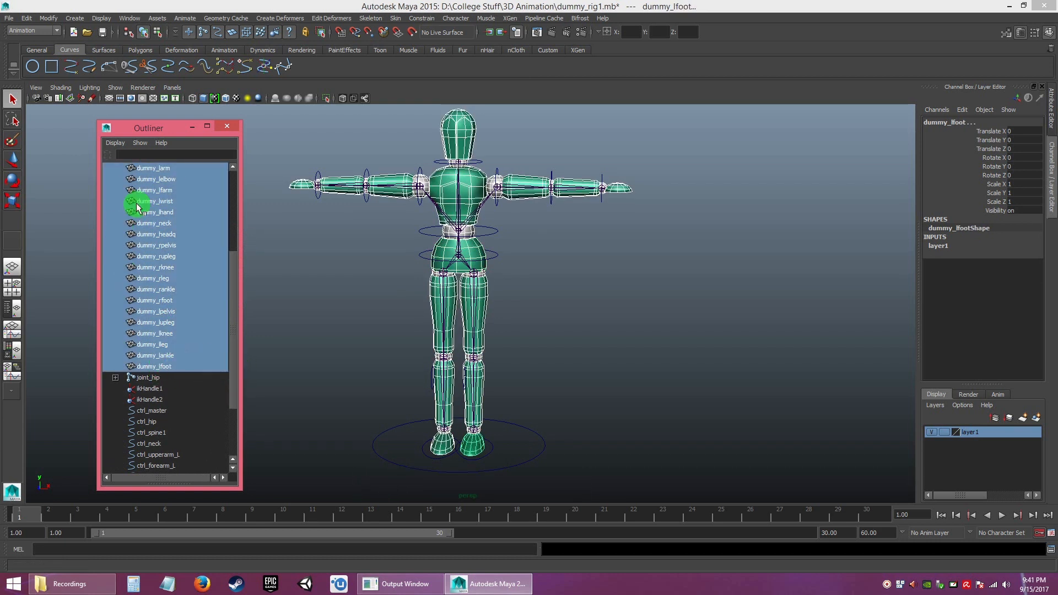
left_click_drag(233, 318, 243, 289)
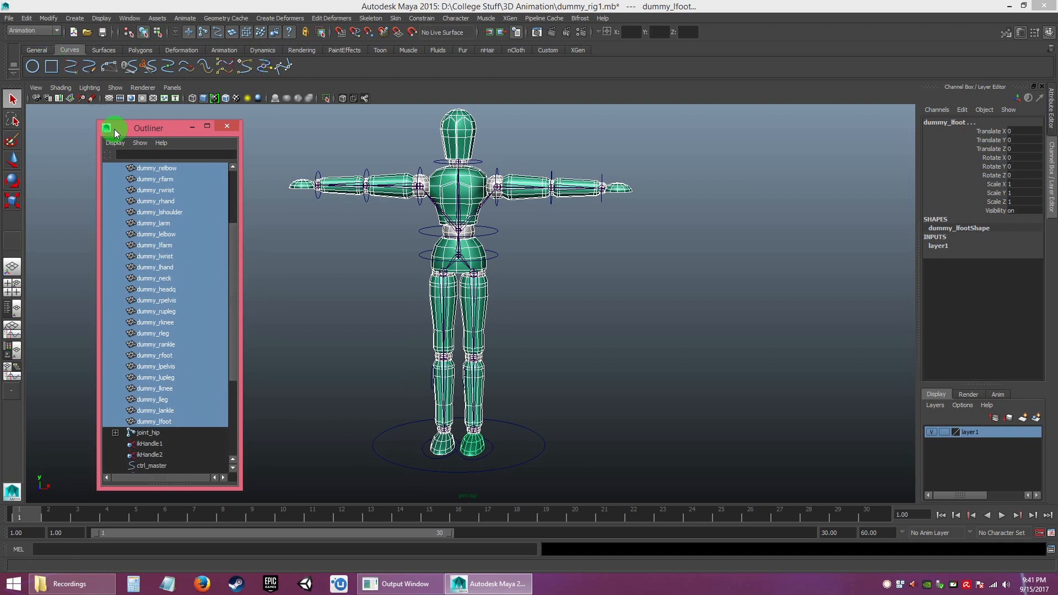
left_click(27, 18)
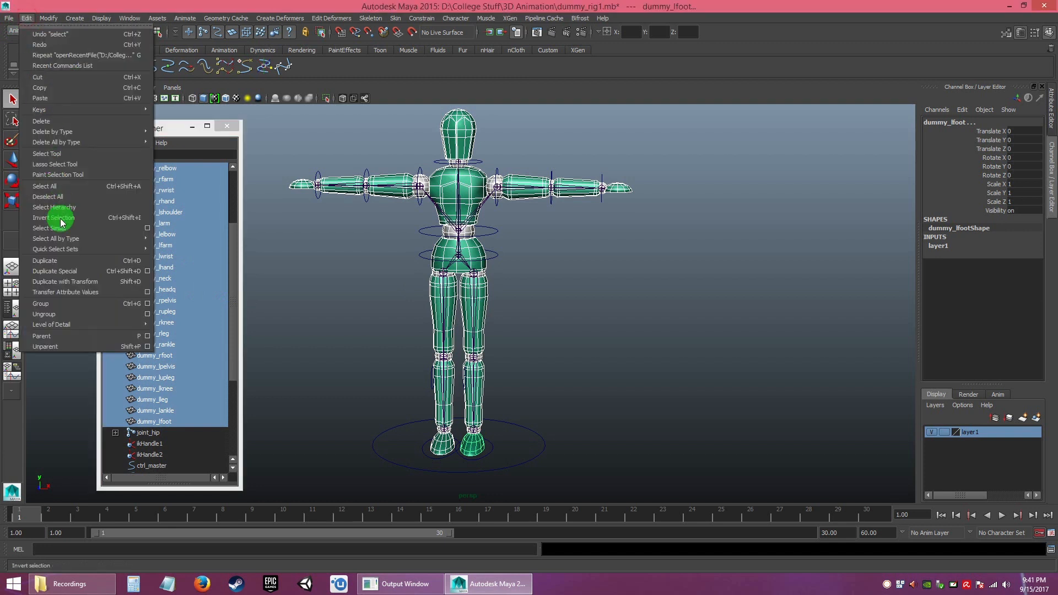
left_click(67, 304)
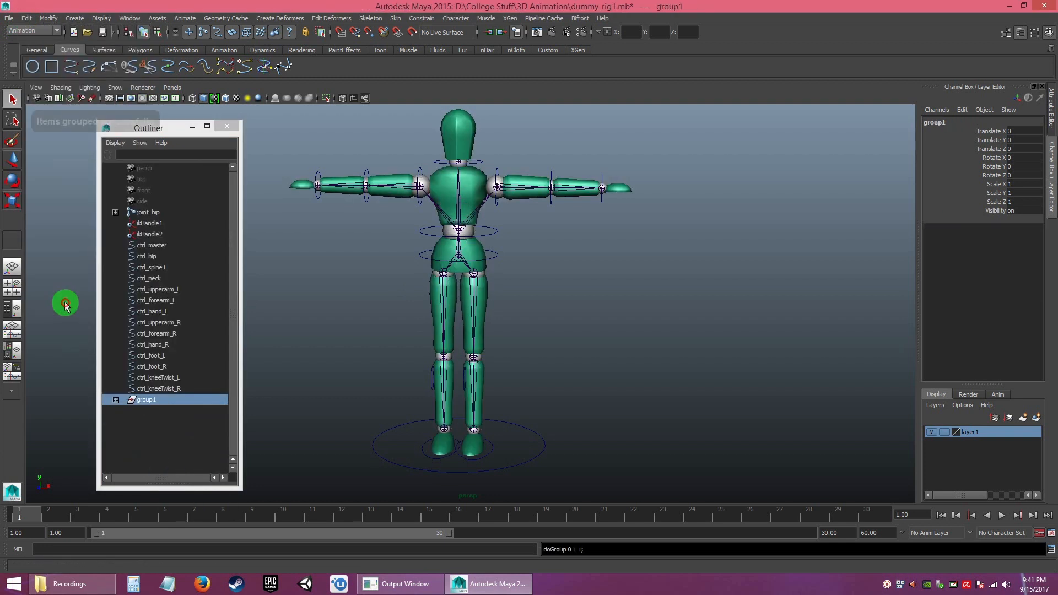
- Rename the new group of mesh parts as Dummy_mesh and clear the selection
left_click(136, 422)
left_click(139, 401)
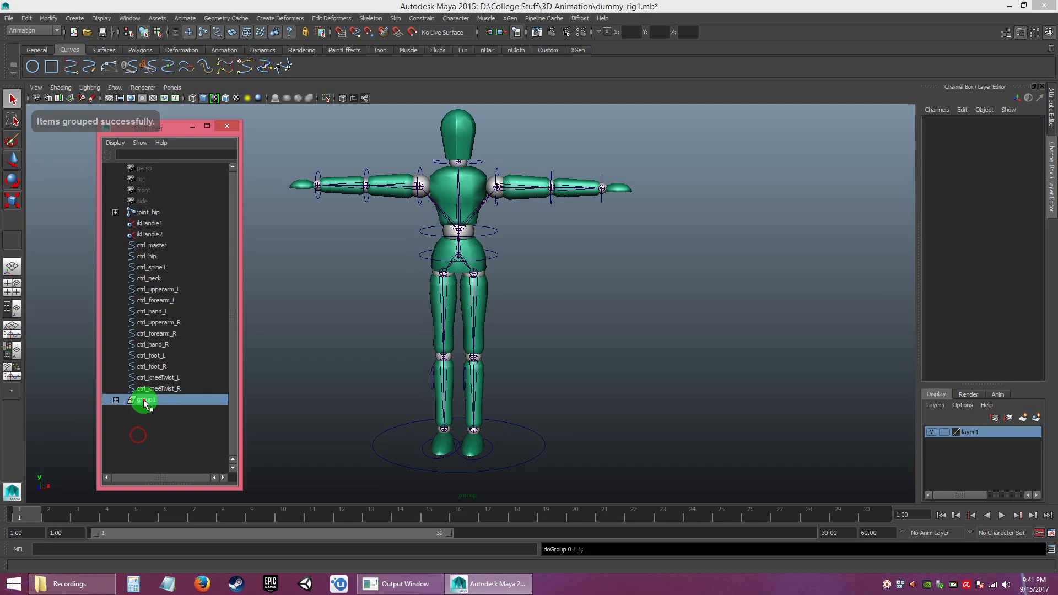
double_click(137, 401)
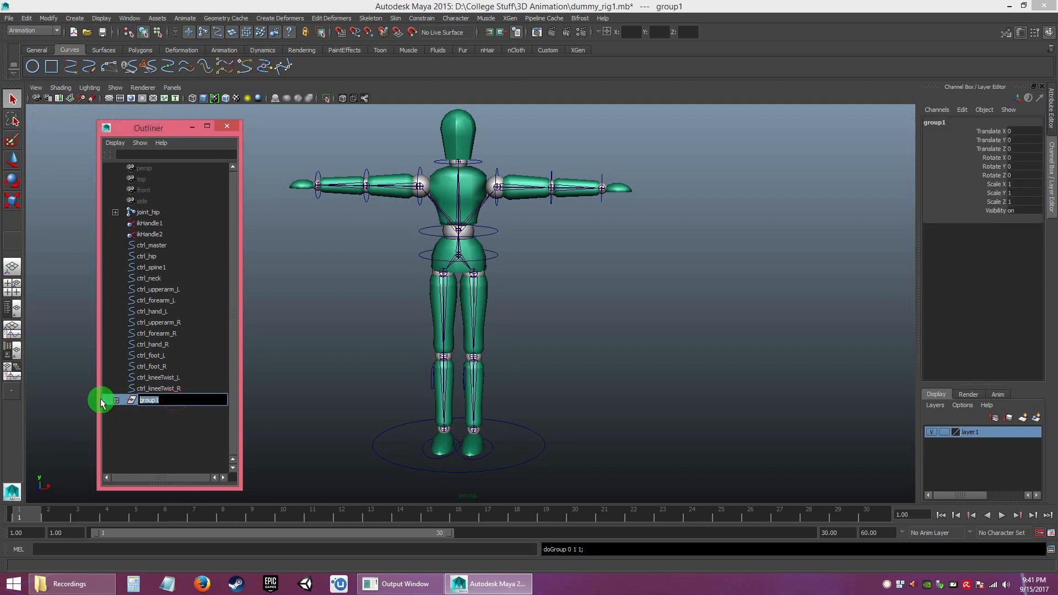
key("shift")
key("shift")
type("Du")
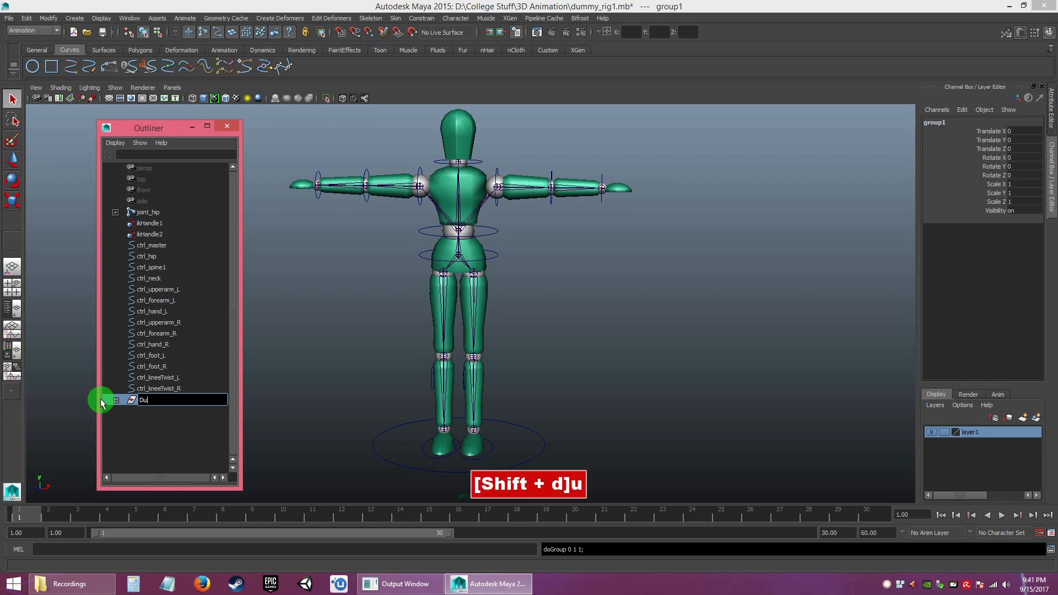
type("mmy_Me")
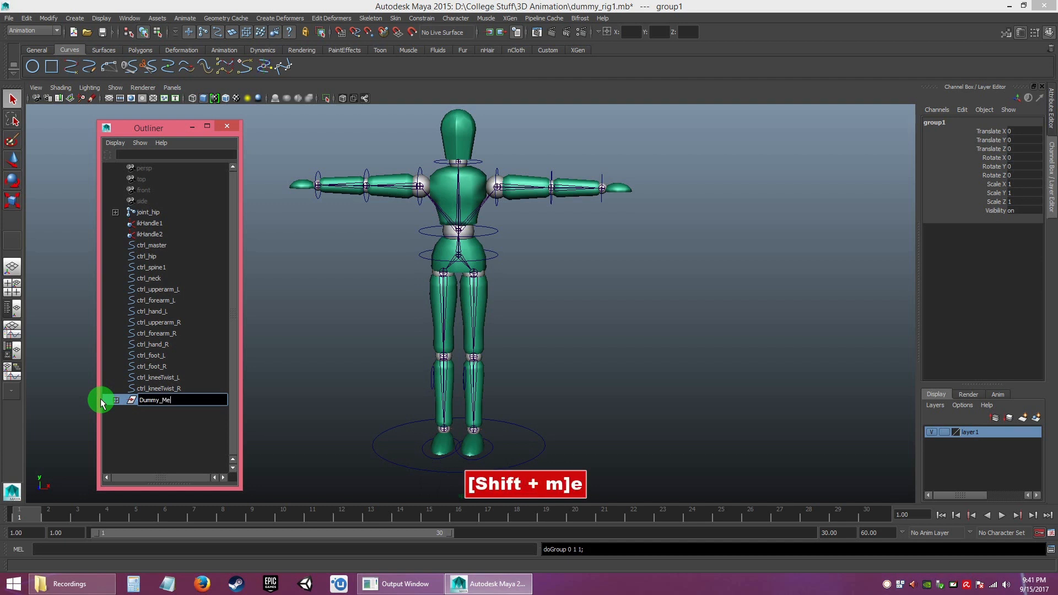
key("BackSpace")
key("BackSpace")
type("mesh")
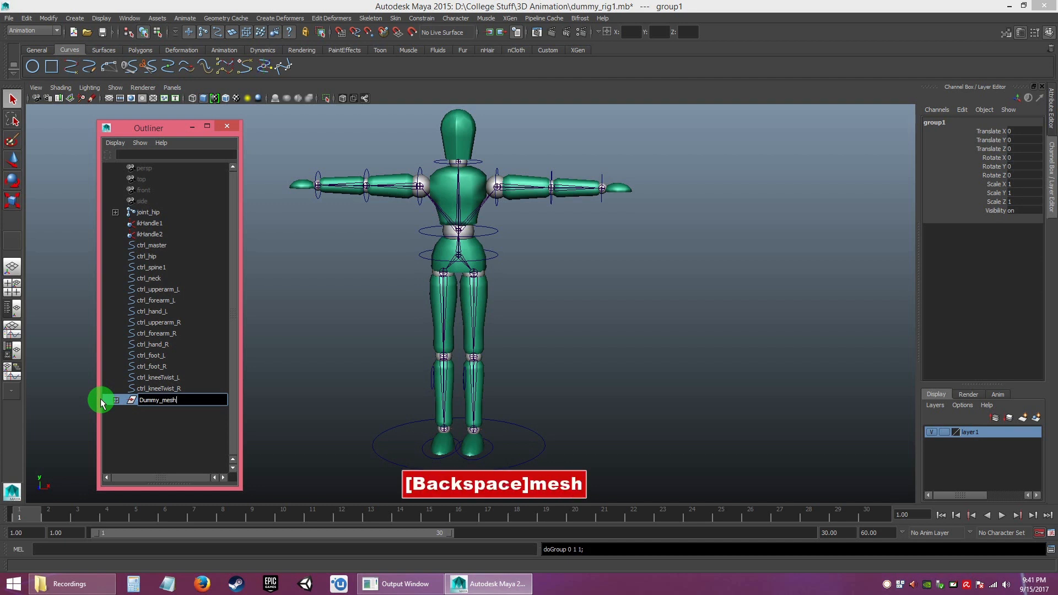
key("Return")
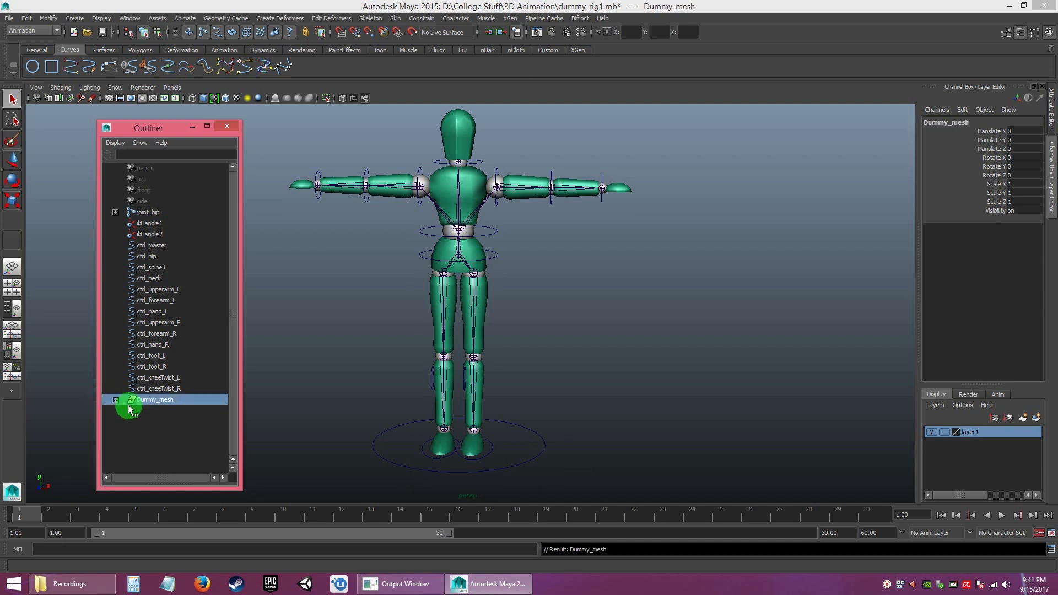
left_click(168, 415)
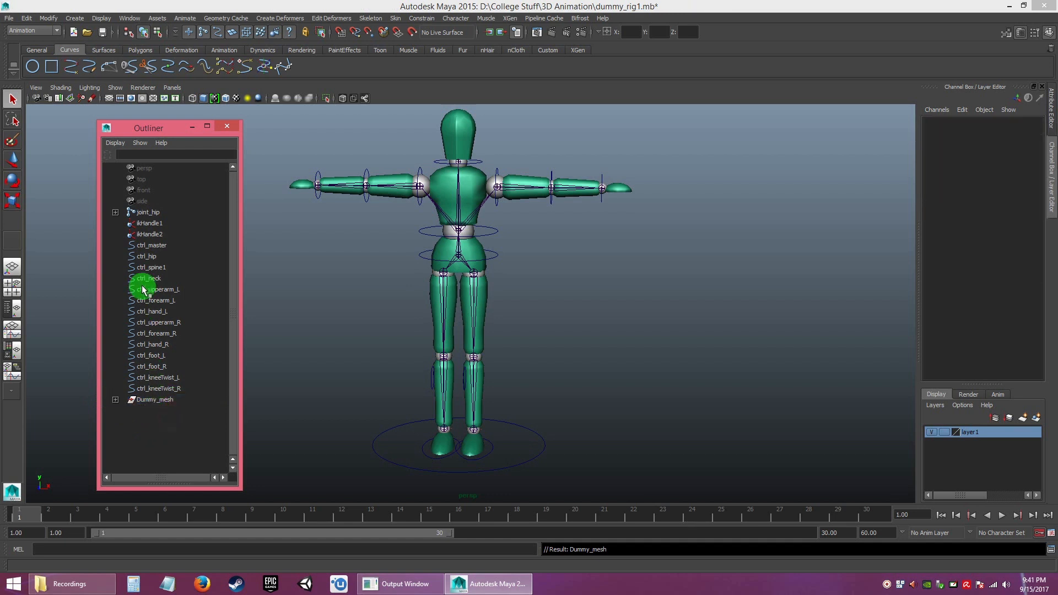
- Group all the control curves from ctrl_master through ctrl_kneeTwist_R
left_click(144, 247)
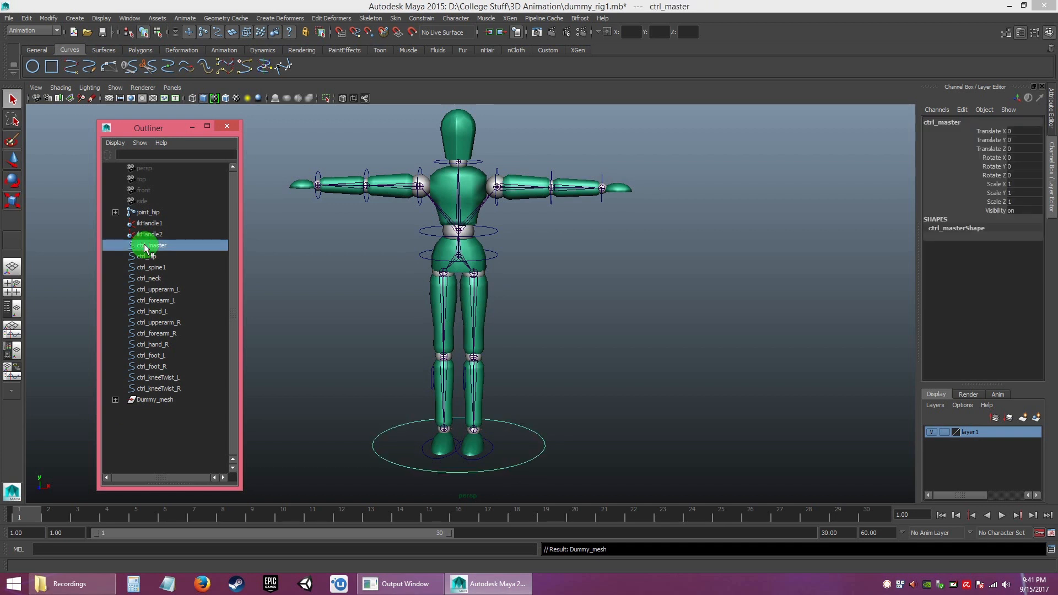
left_click(146, 389, "shift")
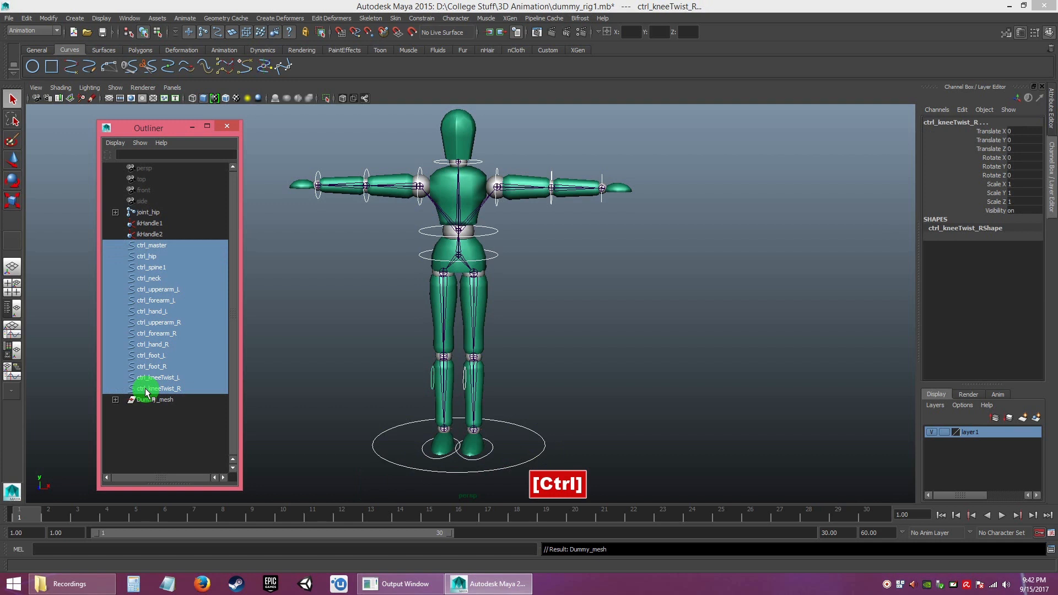
key("ctrl+g")
- Rename the new group of control curves as Dummy_ctrl
double_click(147, 258)
double_click(187, 256)
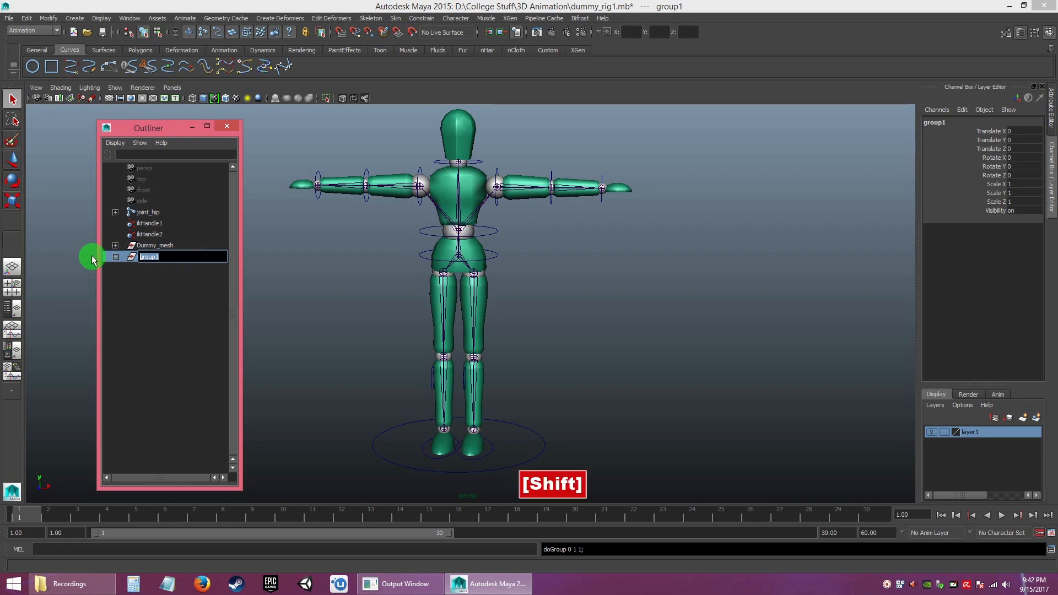
type("Dummy")
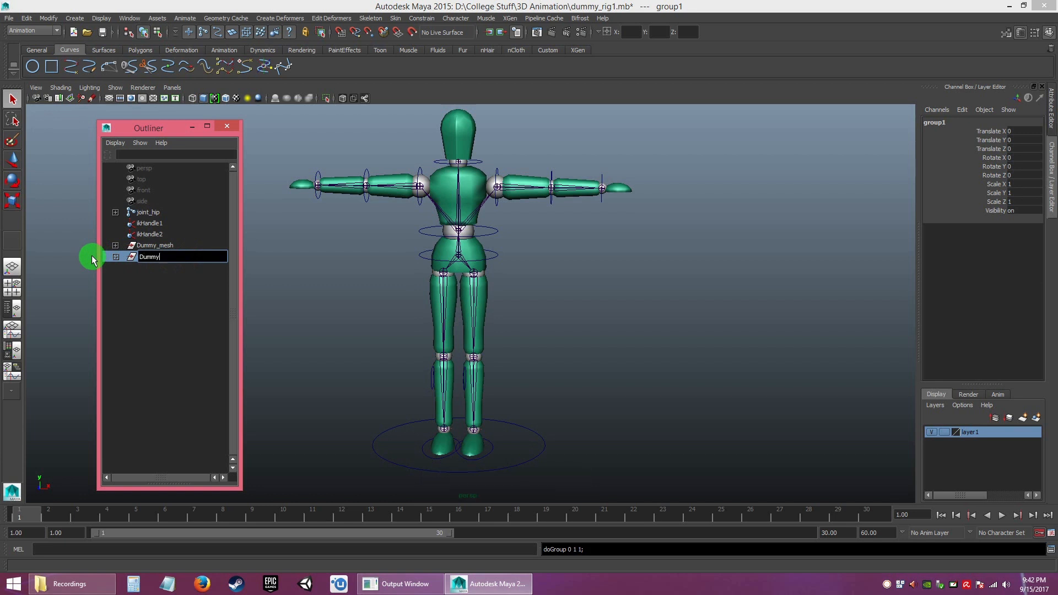
type("_ctrl")
key("Return")
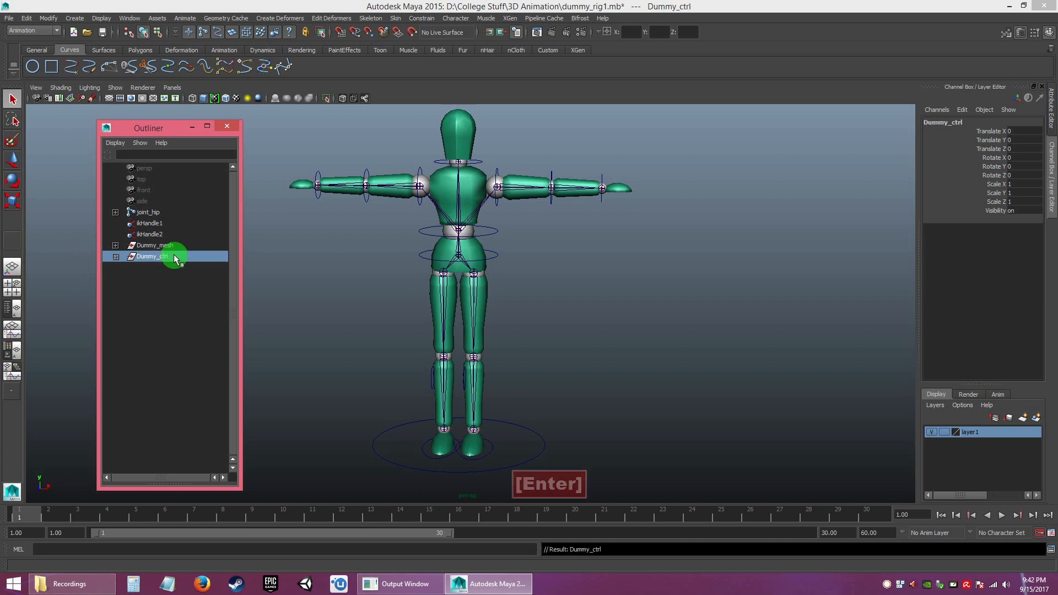
- Examine the ungrouped IK handles, the existing mesh and control groups, and the joint hierarchy under joint_hip
left_click(145, 223)
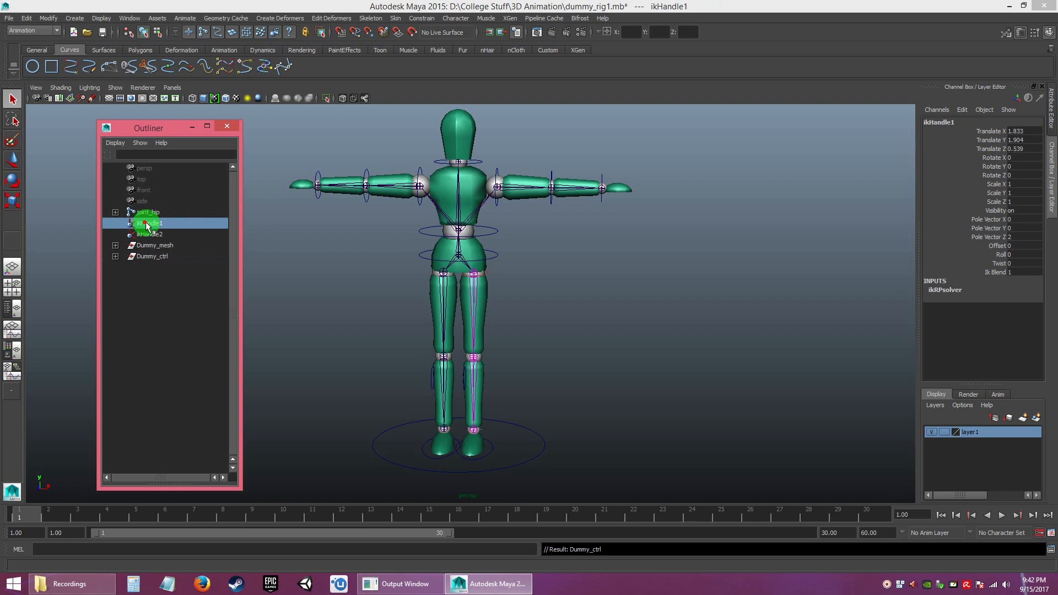
left_click(148, 234)
left_click(152, 258)
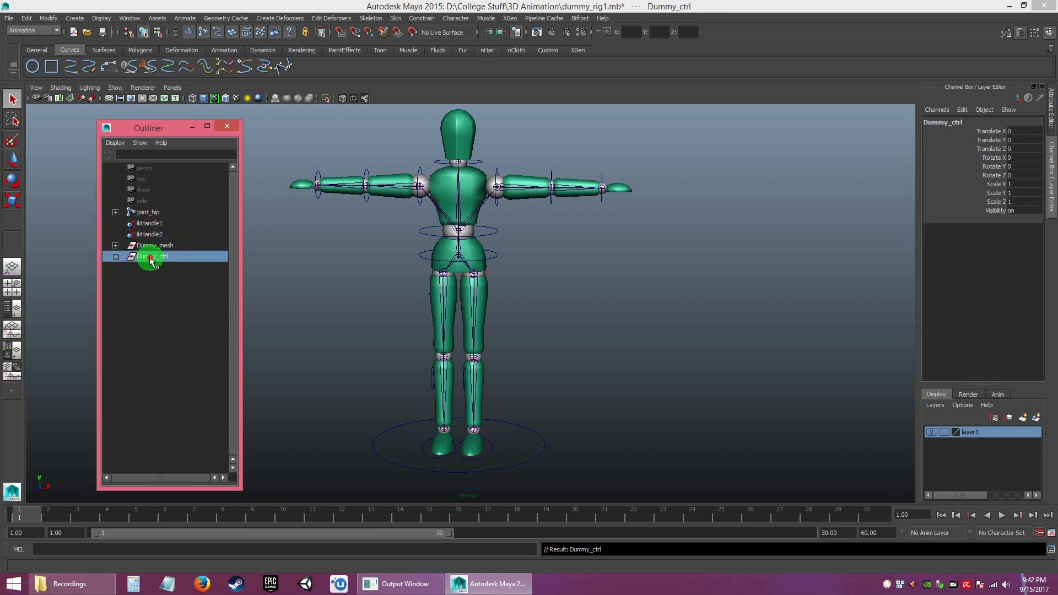
left_click(152, 245)
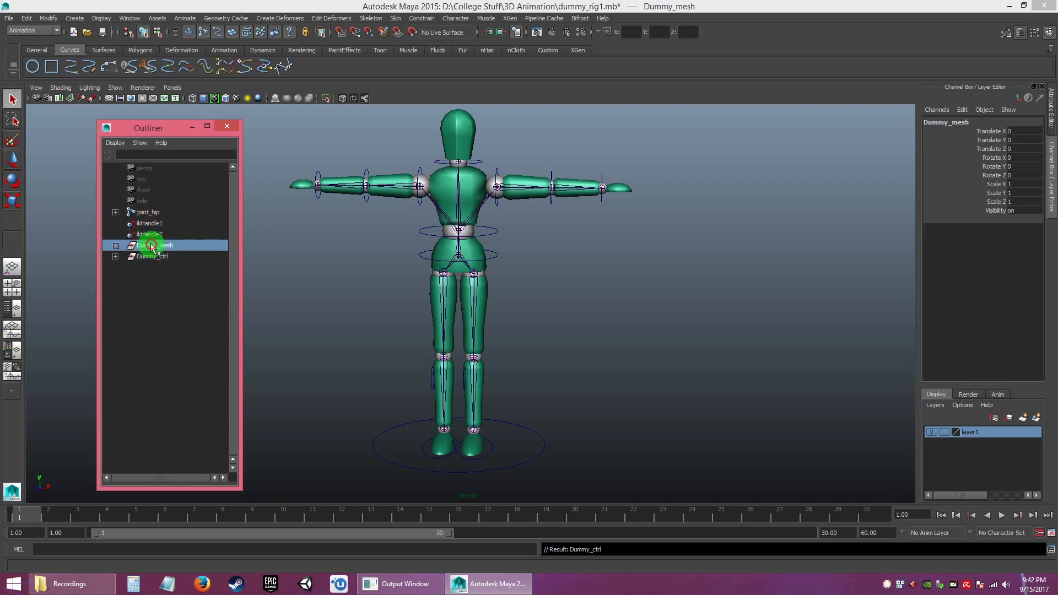
left_click(155, 278)
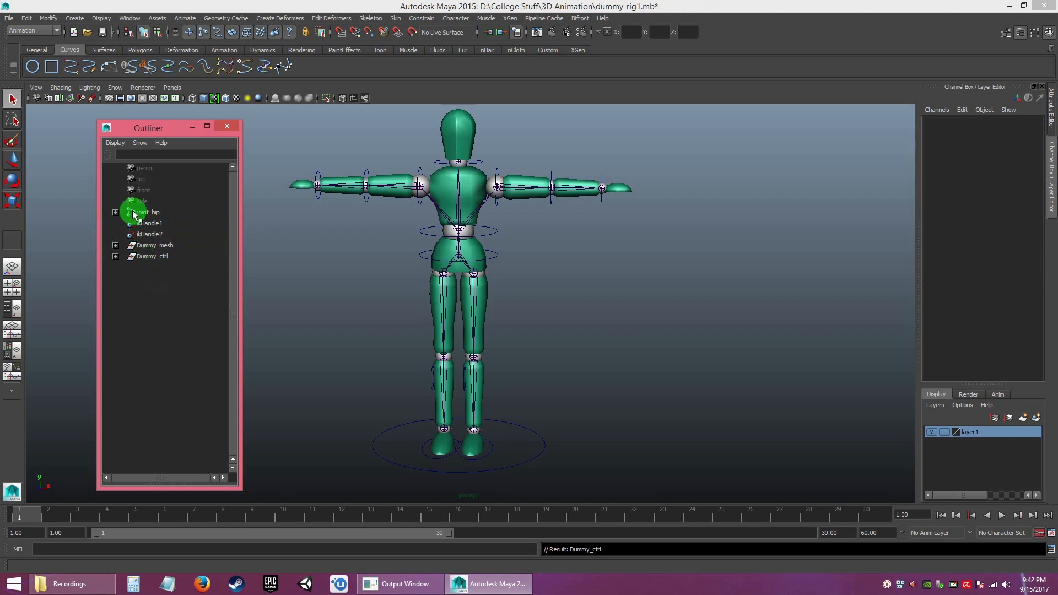
left_click(141, 212)
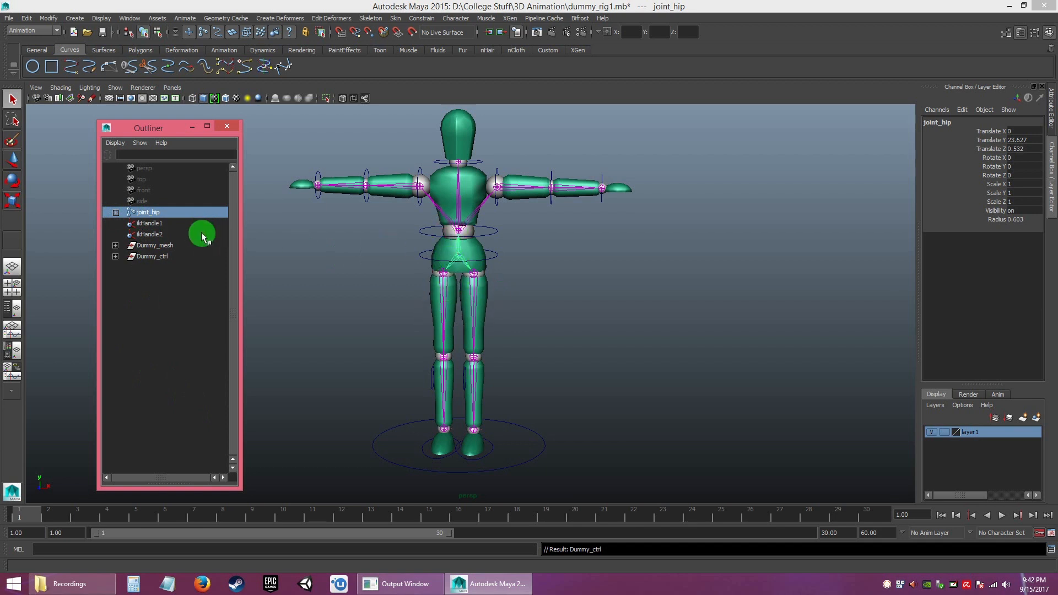
left_click(144, 223)
left_click(149, 213)
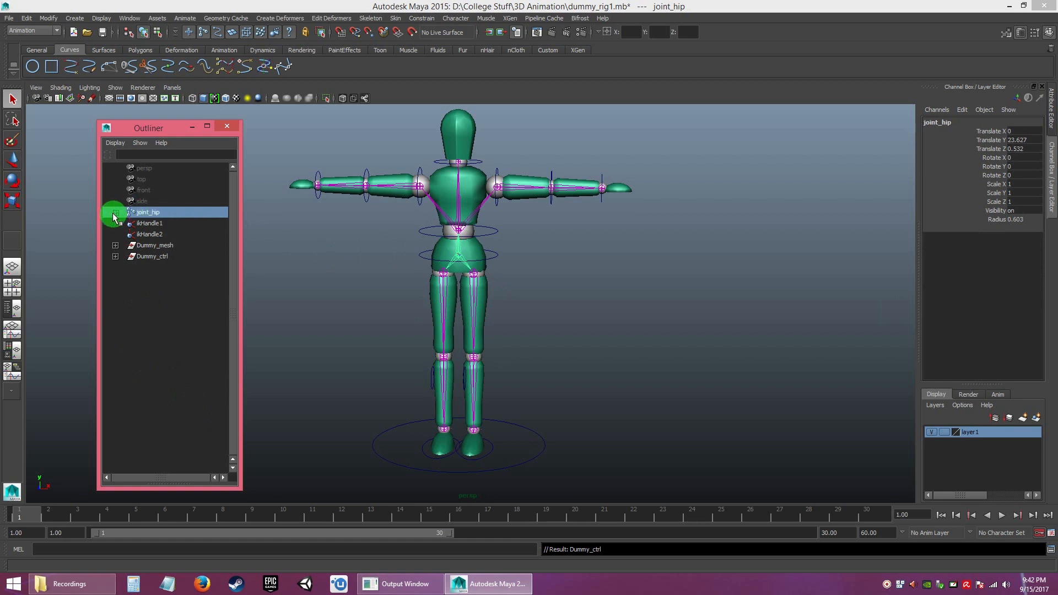
left_click(116, 213)
left_click(127, 223)
left_click(137, 246)
left_click(137, 267)
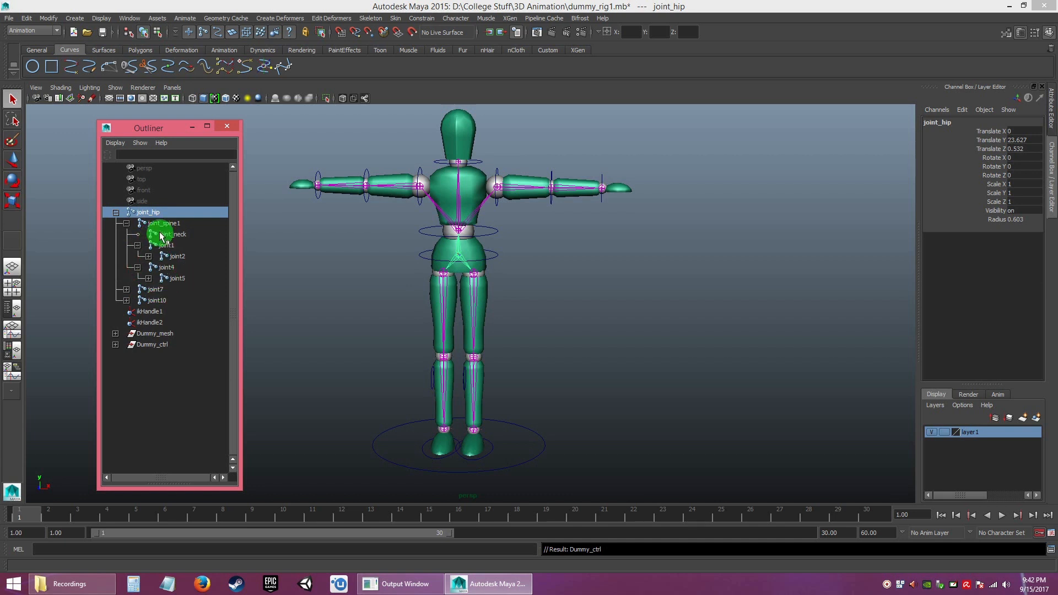
left_click(116, 213)
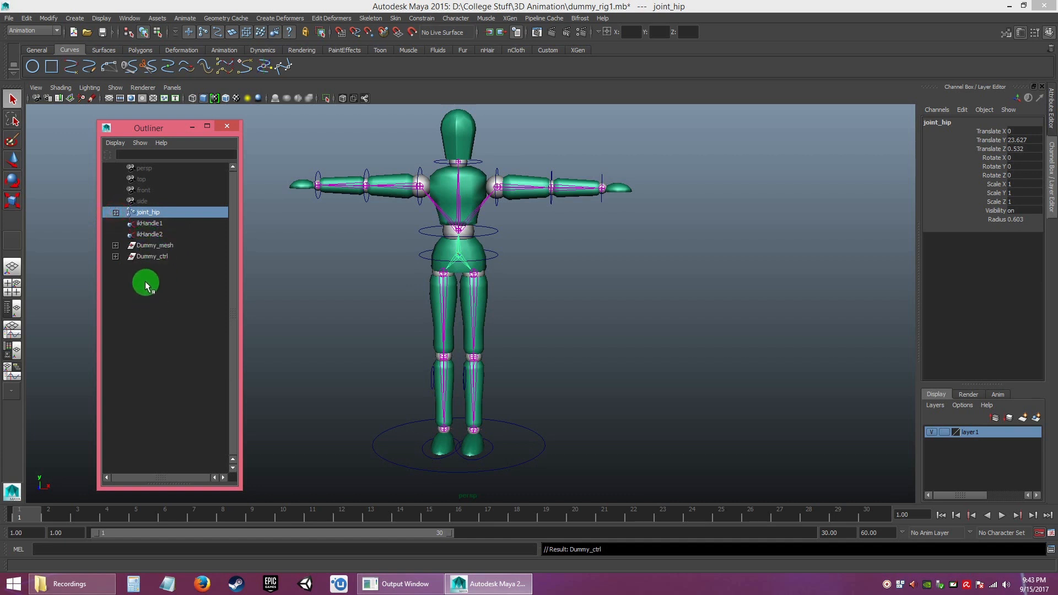
left_click(141, 281)
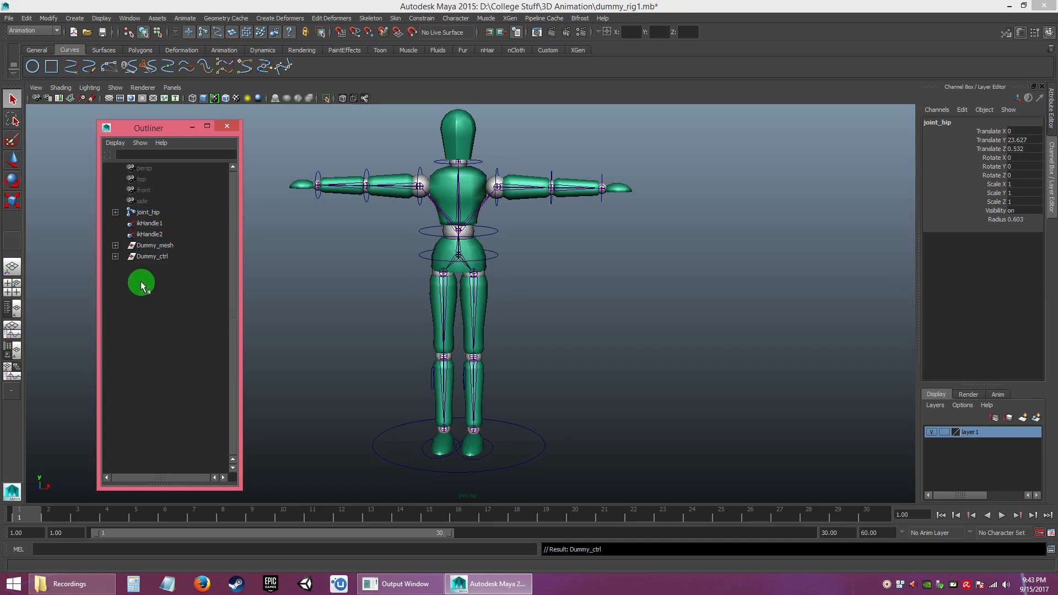
- Group joint_hip, ikHandle1 and ikHandle2 together
left_click(146, 213)
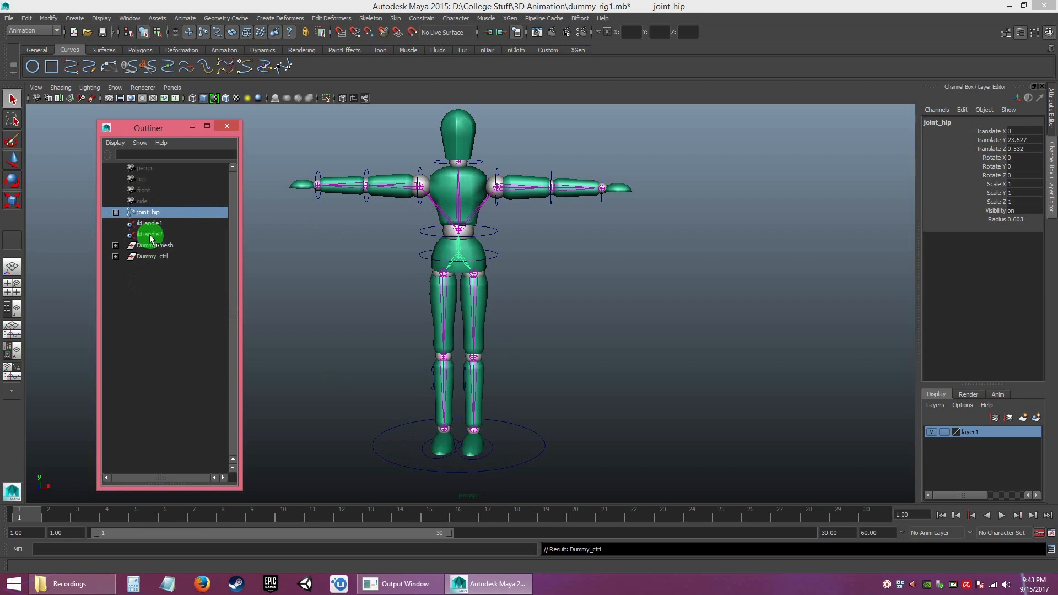
left_click(144, 224)
left_click(145, 212)
key("shift")
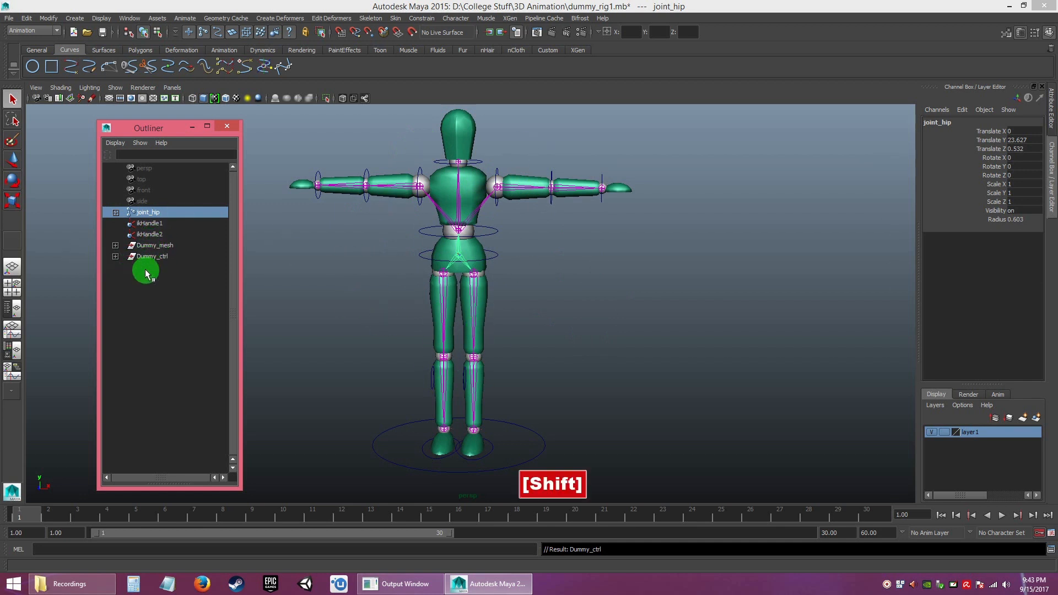
left_click(145, 236, "shift")
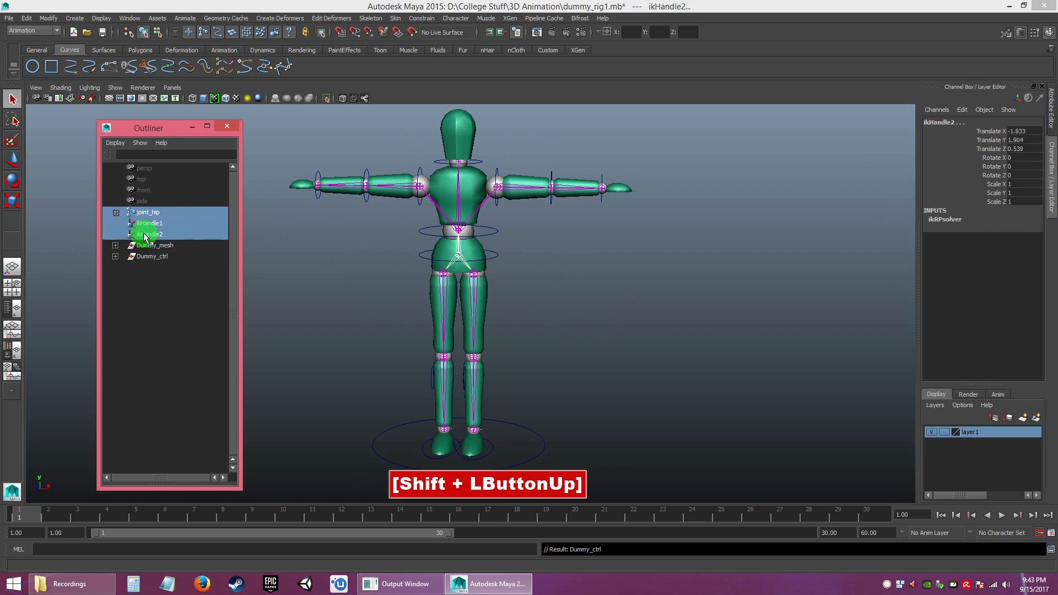
key("ctrl+g")
- Rename the new group of joints and IK handles as Dummy_bones and clear the selection
double_click(150, 236)
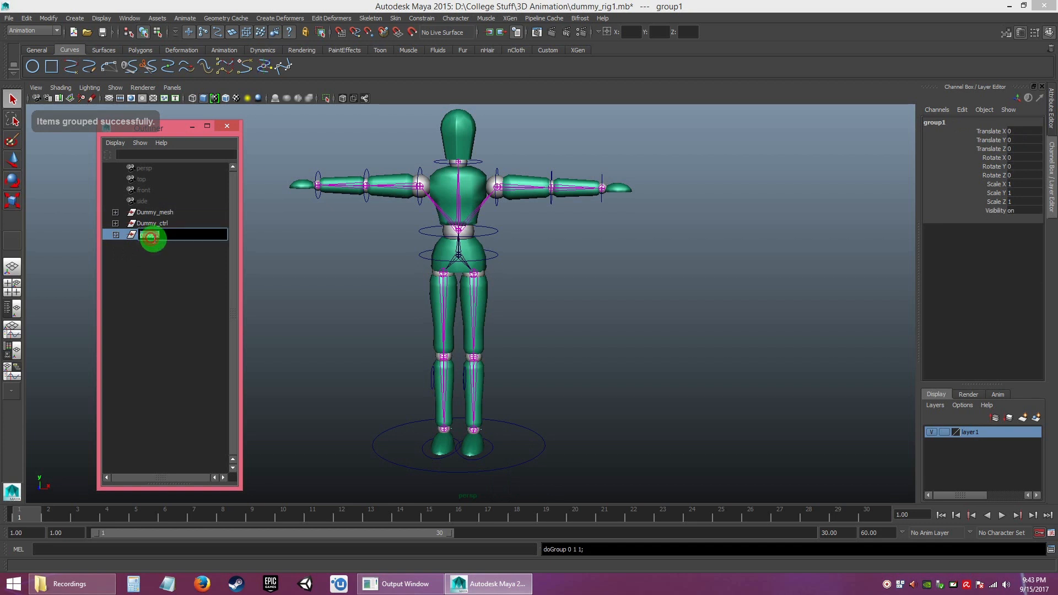
type("Dumm")
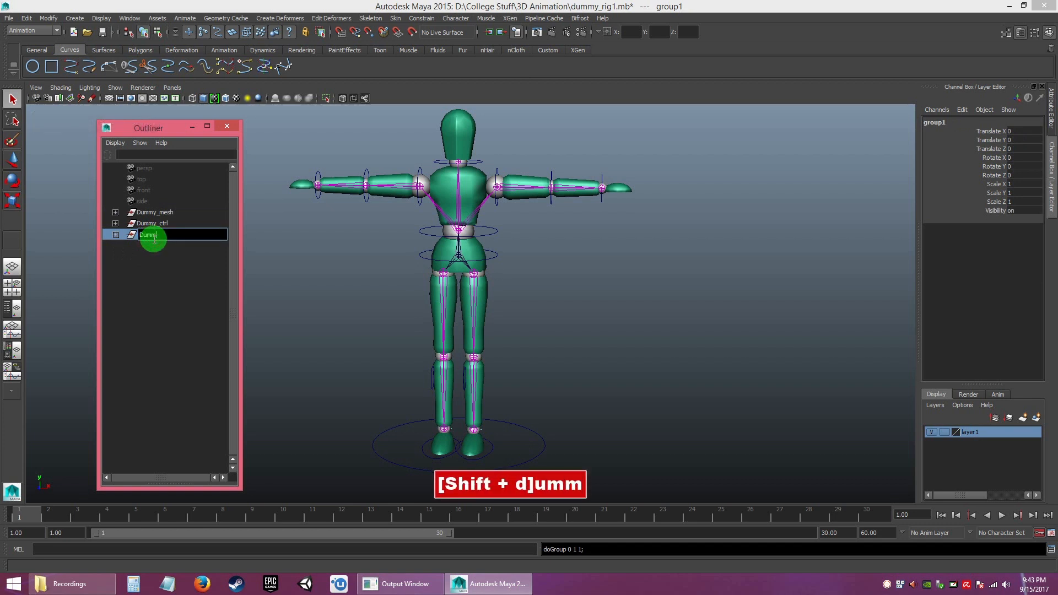
type("y_")
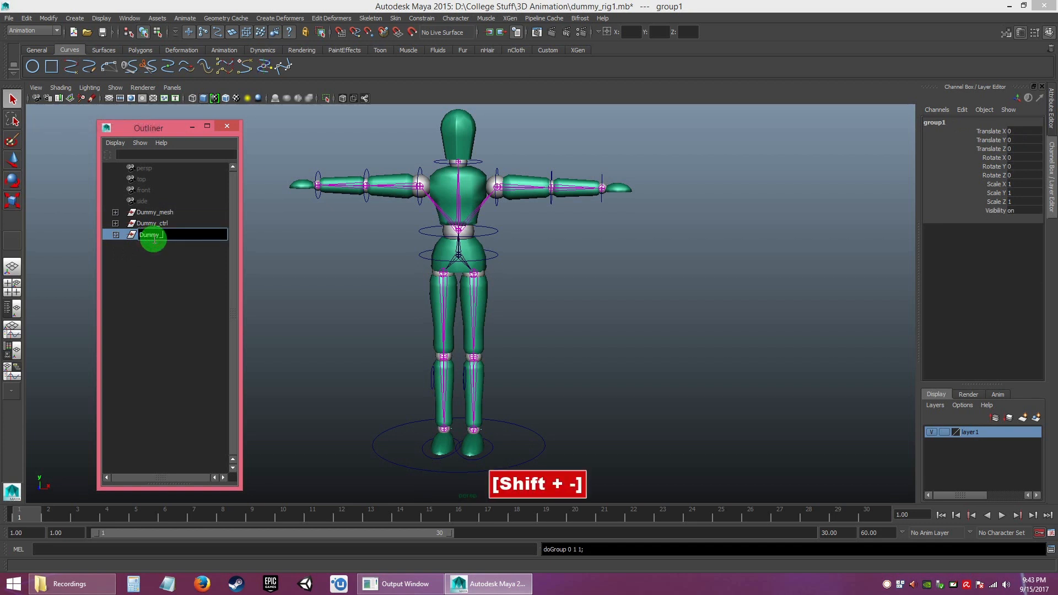
type("b")
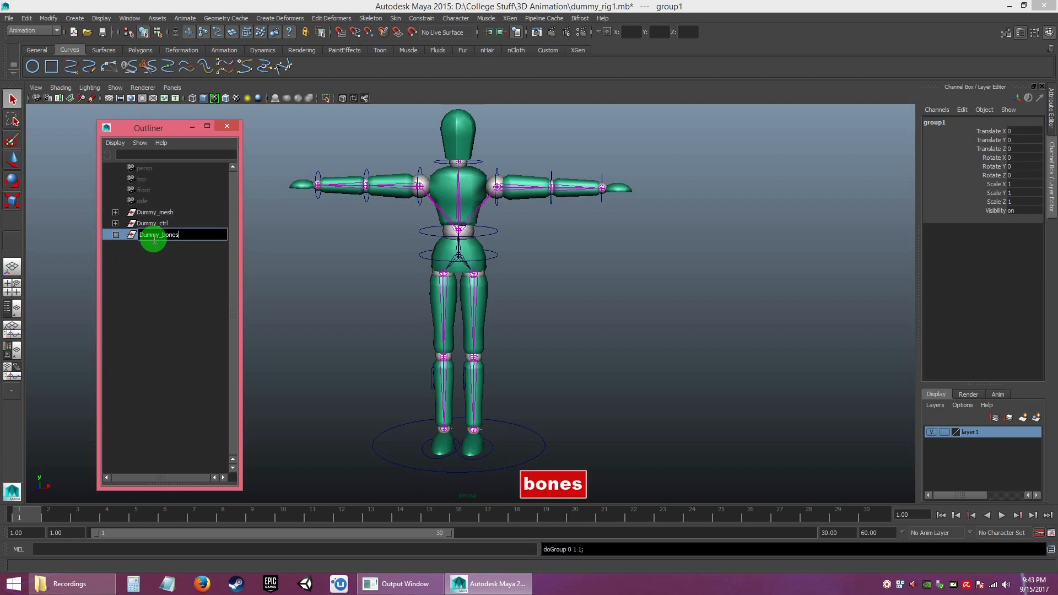
type("ones")
key("Return")
left_click(167, 261)
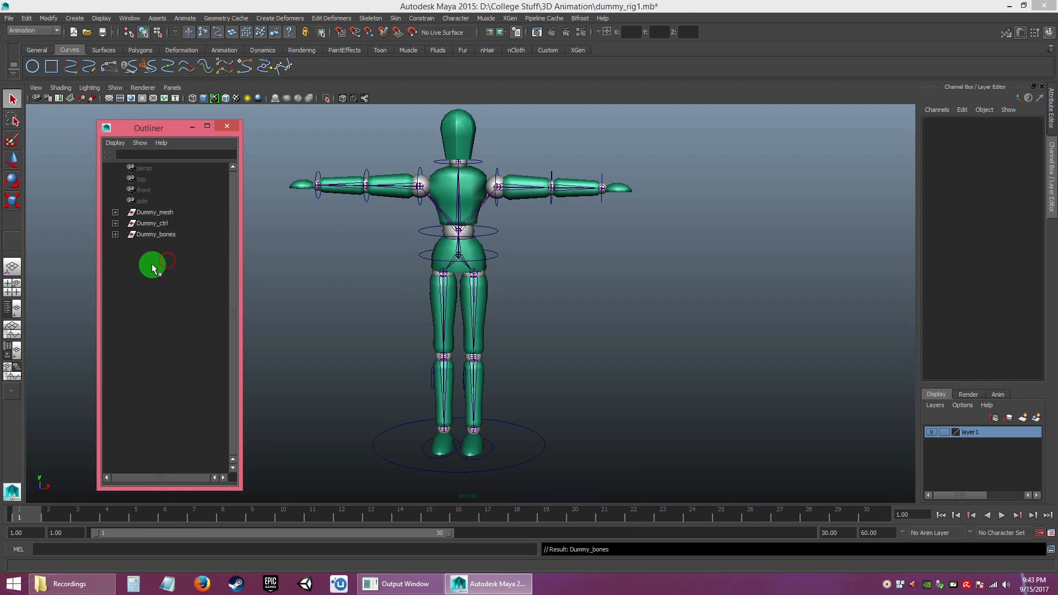
- Review the Dummy_mesh, Dummy_ctrl and Dummy_bones groups by selecting each one in the Outliner
left_click_drag(154, 128, 143, 127)
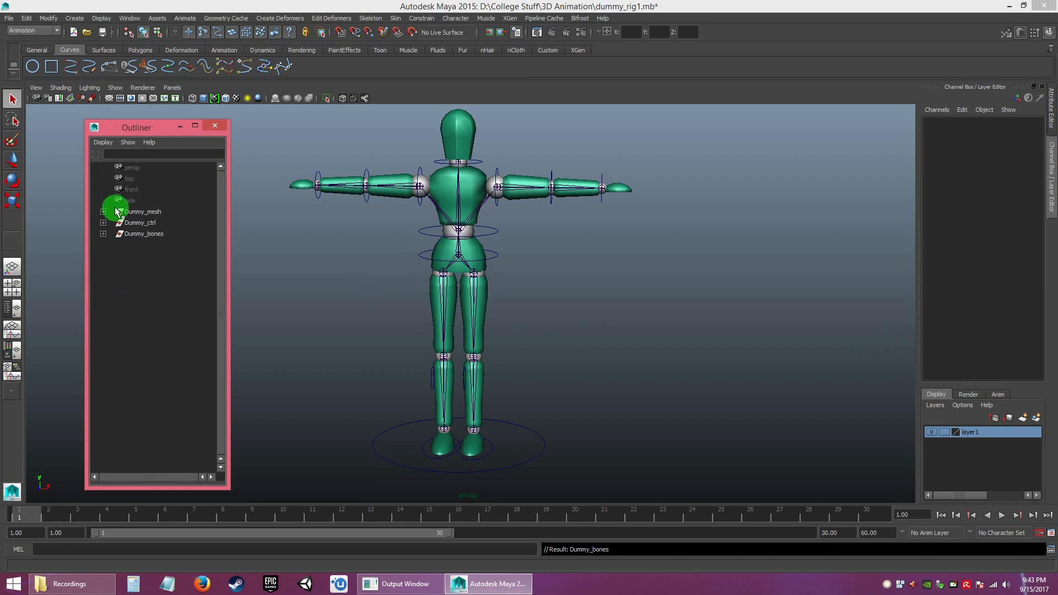
left_click(142, 277)
left_click(140, 236)
left_click(142, 274)
left_click(134, 222)
left_click(139, 212)
left_click(134, 235)
left_click(133, 222)
left_click(141, 208)
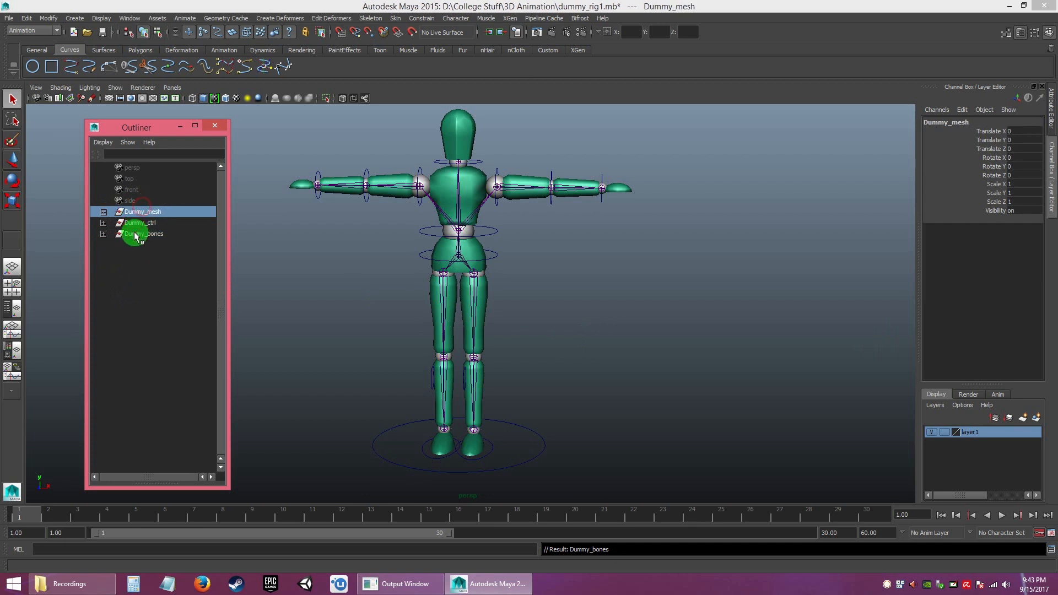
left_click(138, 234)
left_click(143, 298)
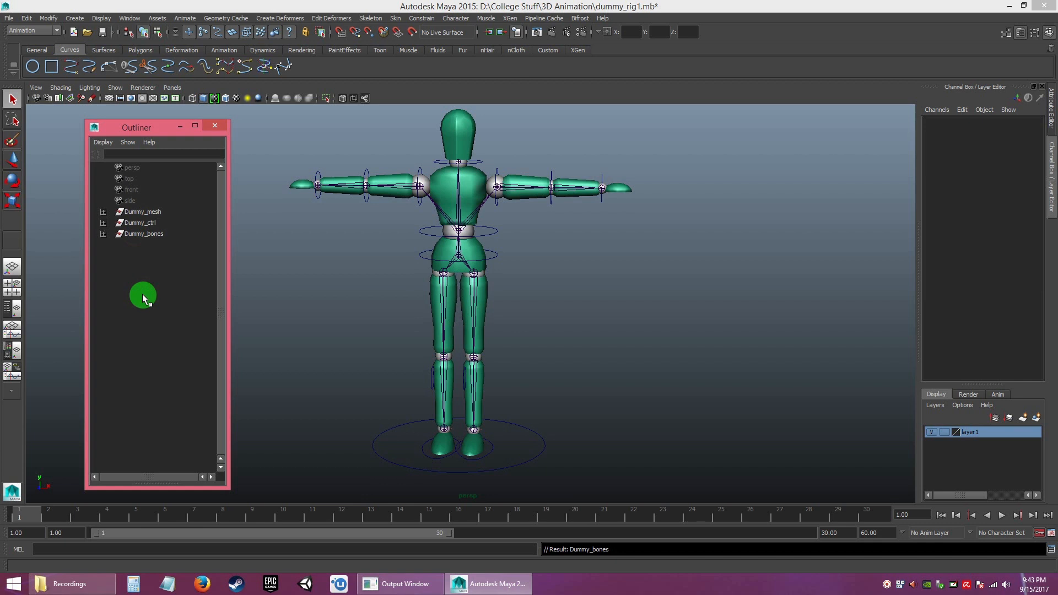
left_click_drag(553, 321, 534, 336, "alt")
middle_click_drag(534, 335, 551, 314, "alt")
left_click_drag(550, 314, 558, 292, "alt")
right_click_drag(558, 292, 567, 317, "alt")
middle_click_drag(561, 290, 564, 311, "alt")
left_click_drag(564, 312, 562, 299, "alt")
middle_click_drag(562, 300, 564, 299, "alt")
mouse_move(564, 300)
left_mouse_down("alt")
mouse_move(556, 289)
mouse_move(550, 305)
left_mouse_up("alt")
middle_click_drag(550, 305, 559, 299, "alt")
left_click_drag(559, 299, 572, 301, "alt")
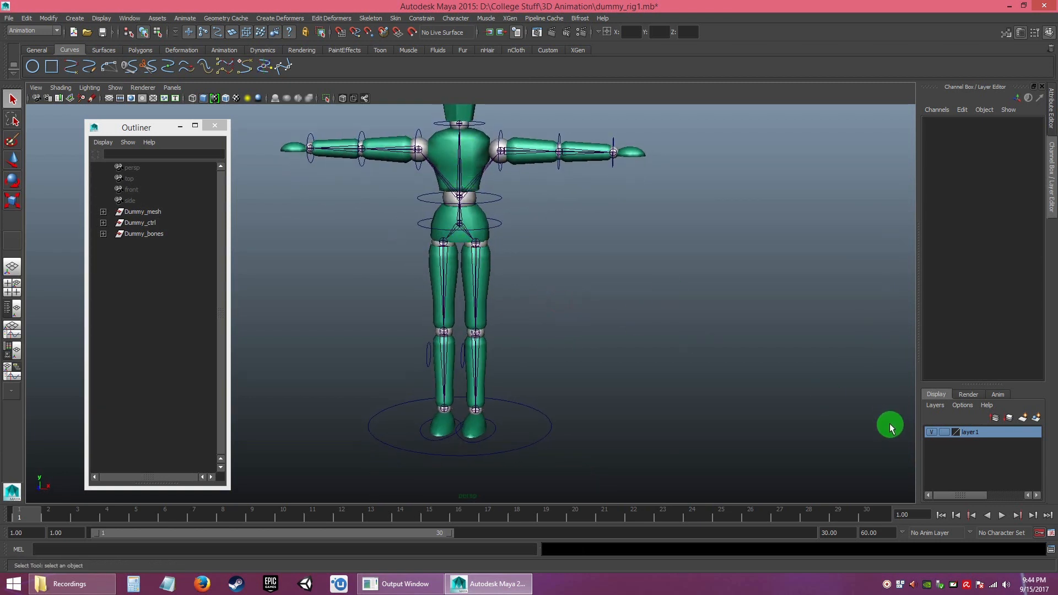
- Rename the display layer layer1 as mesh and hide that layer
double_click(971, 437)
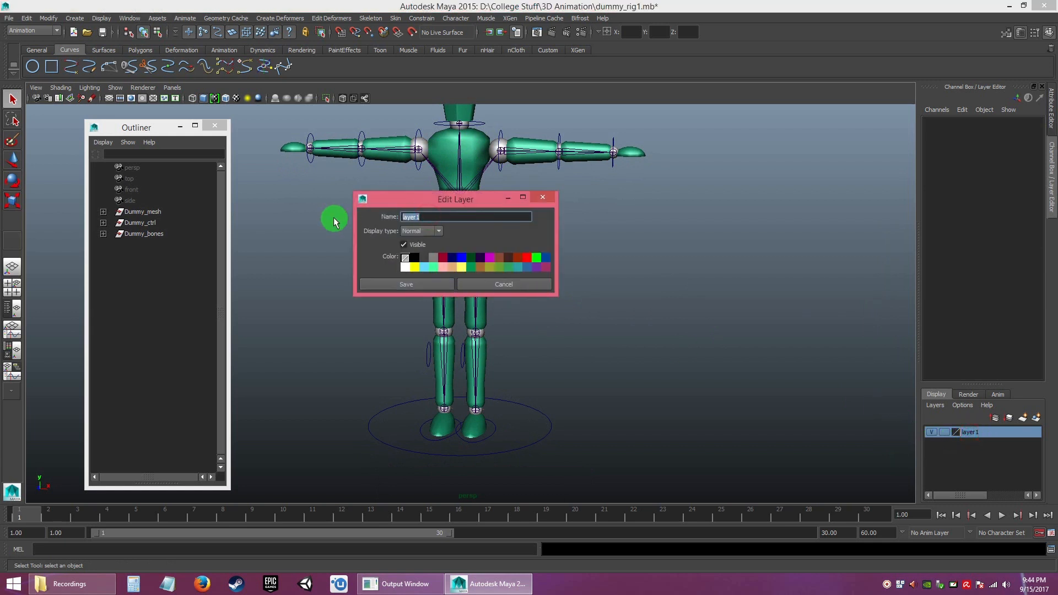
type("mesh")
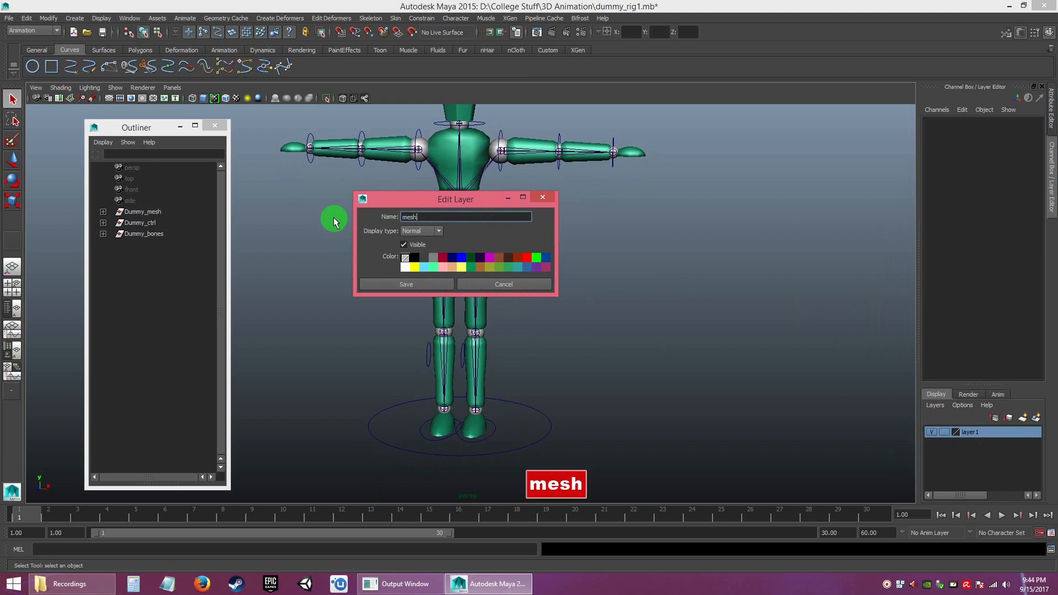
left_click(407, 283)
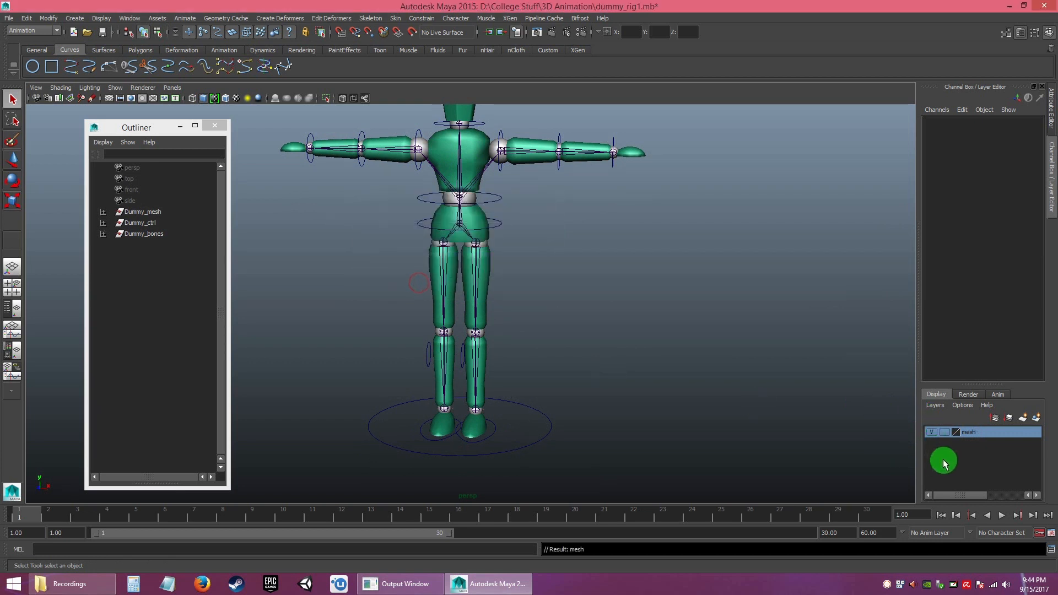
left_click(933, 432)
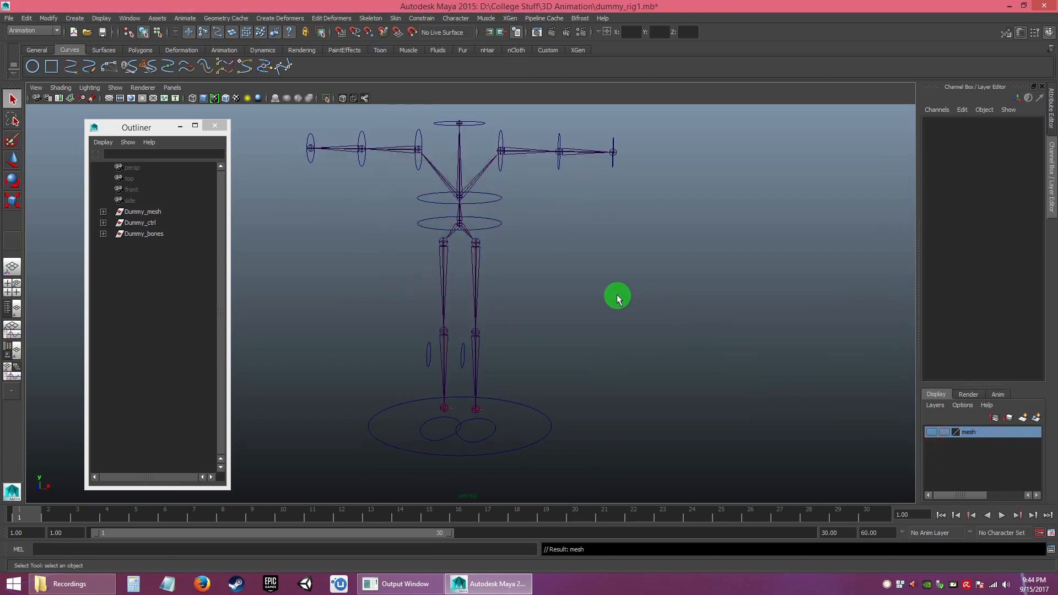
- Inspect the ctrl_master curve around the feet with the mesh hidden
left_click(617, 293)
middle_click_drag(552, 340, 547, 283, "alt")
left_click_drag(547, 284, 543, 287, "alt")
right_click_drag(543, 287, 614, 387, "alt")
left_click_drag(614, 387, 491, 375, "alt")
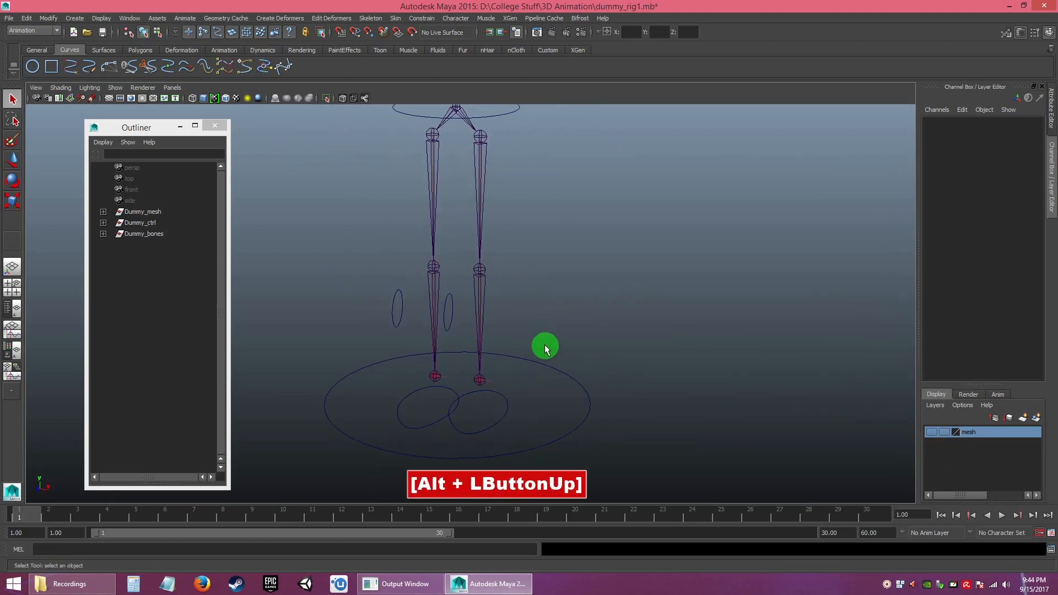
left_click_drag(562, 402, 628, 435)
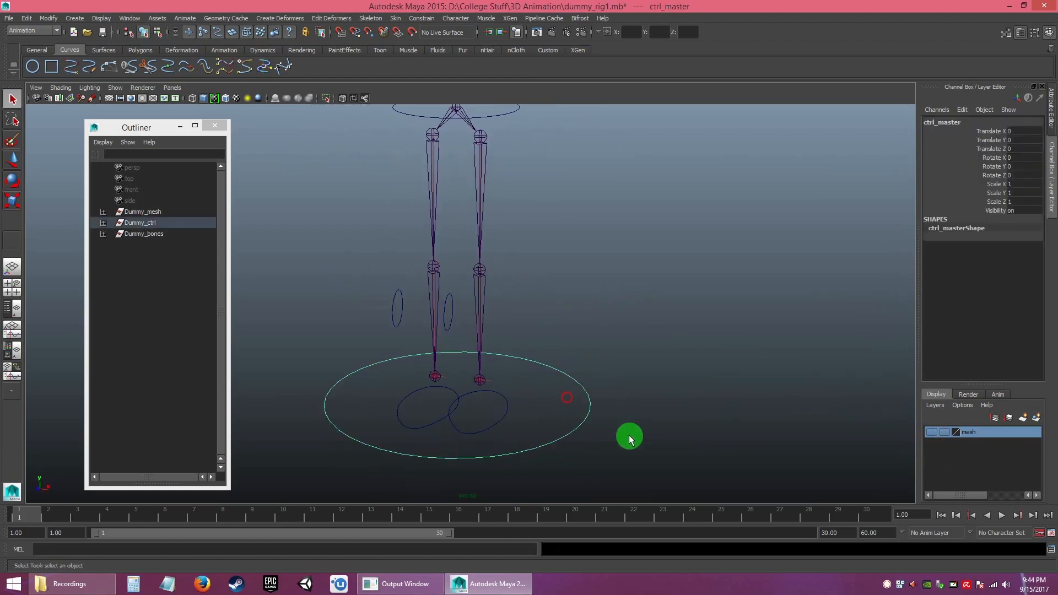
left_click(600, 328)
- Inspect the control curves along the legs, torso and arms, including ctrl_hand_L
middle_click_drag(618, 342, 547, 286, "alt")
left_click_drag(548, 286, 523, 287, "alt")
middle_click_drag(513, 233, 523, 257, "alt")
left_click_drag(523, 257, 512, 262, "alt")
right_click_drag(512, 261, 575, 360, "alt")
middle_click_drag(541, 261, 538, 304, "alt")
right_click_drag(538, 305, 571, 362, "alt")
left_click_drag(571, 361, 538, 329, "alt")
middle_click_drag(539, 328, 522, 388, "alt")
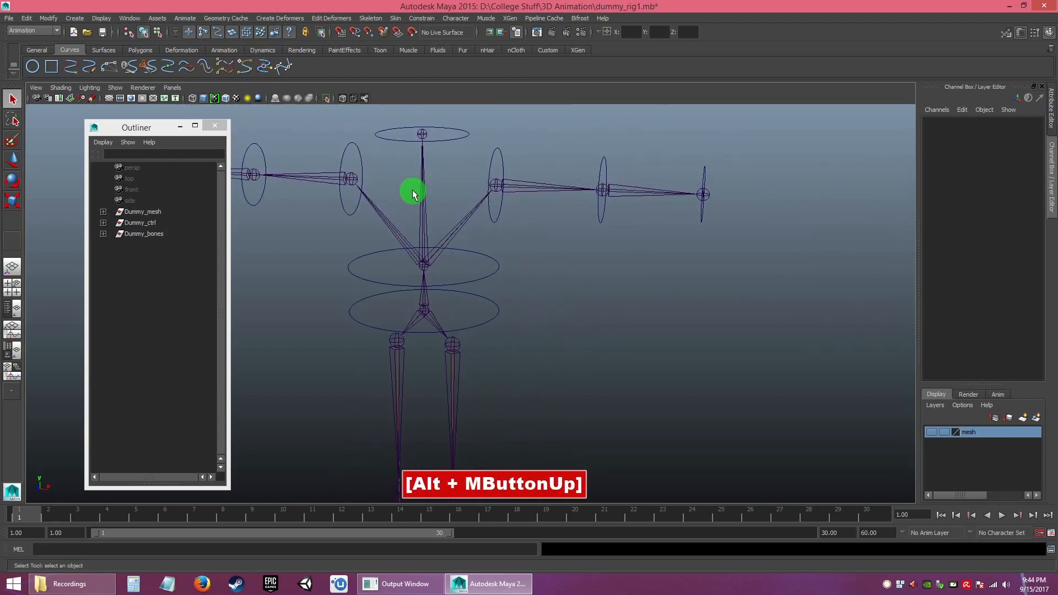
middle_click_drag(540, 236, 635, 259, "alt")
right_click_drag(635, 260, 556, 258, "alt")
middle_click_drag(500, 443, 535, 317, "alt")
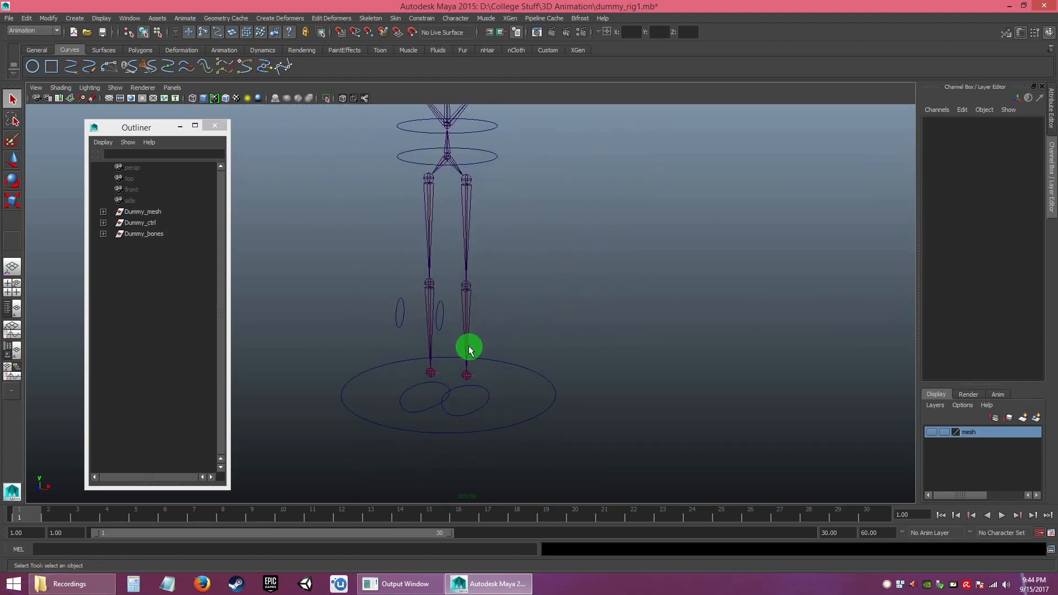
middle_click_drag(529, 217, 519, 262, "alt")
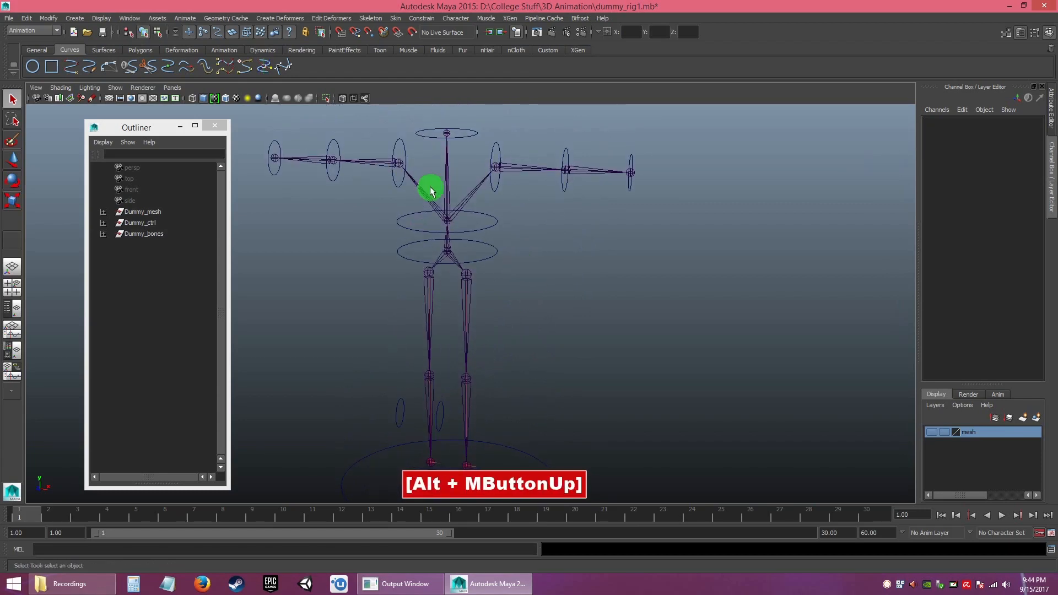
middle_click_drag(503, 194, 508, 243, "alt")
right_click_drag(508, 243, 689, 229, "alt")
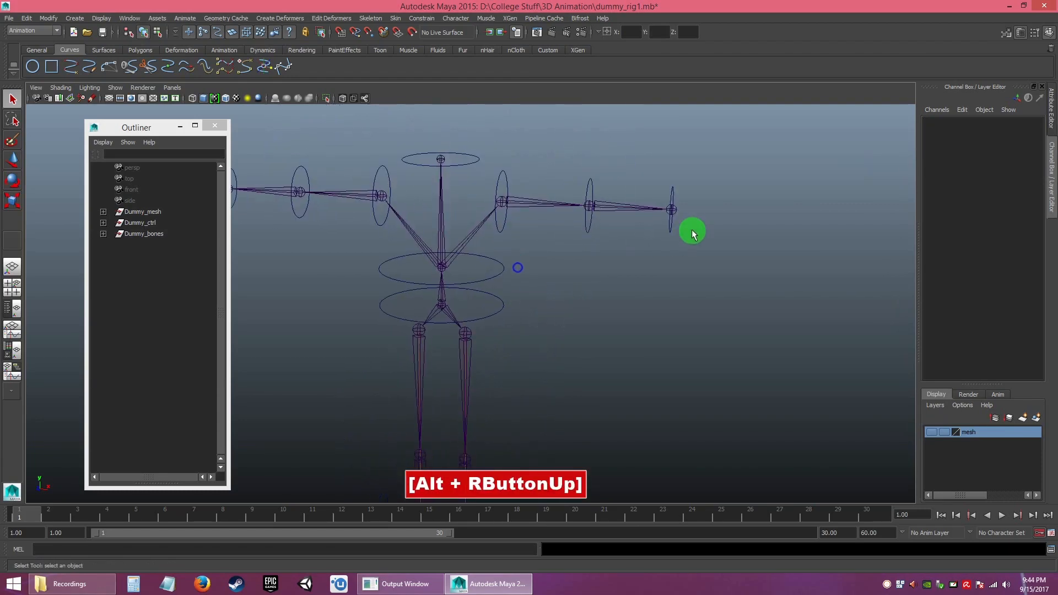
left_click(670, 186)
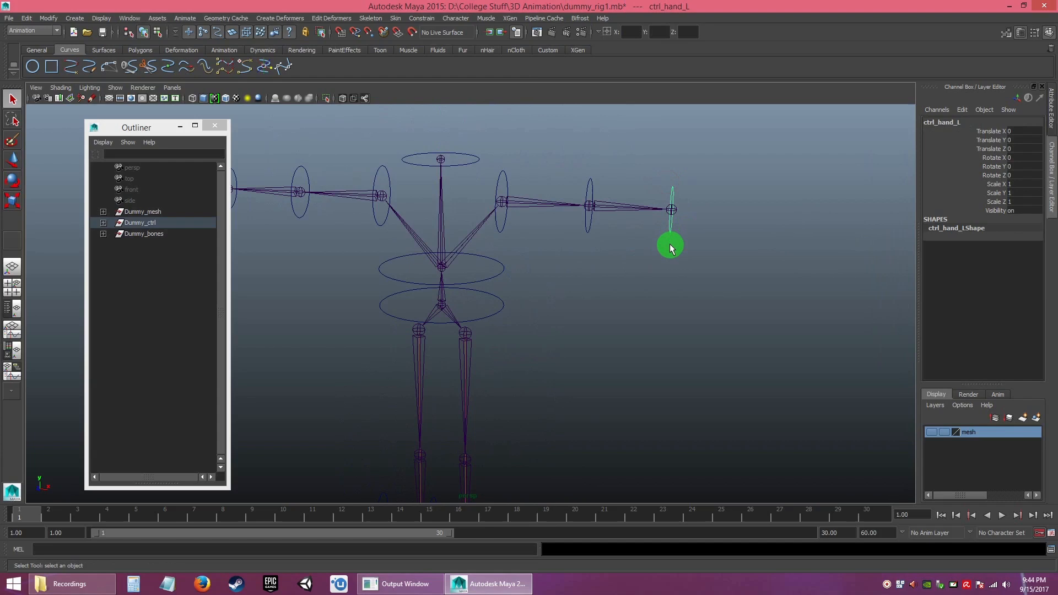
left_click(611, 251)
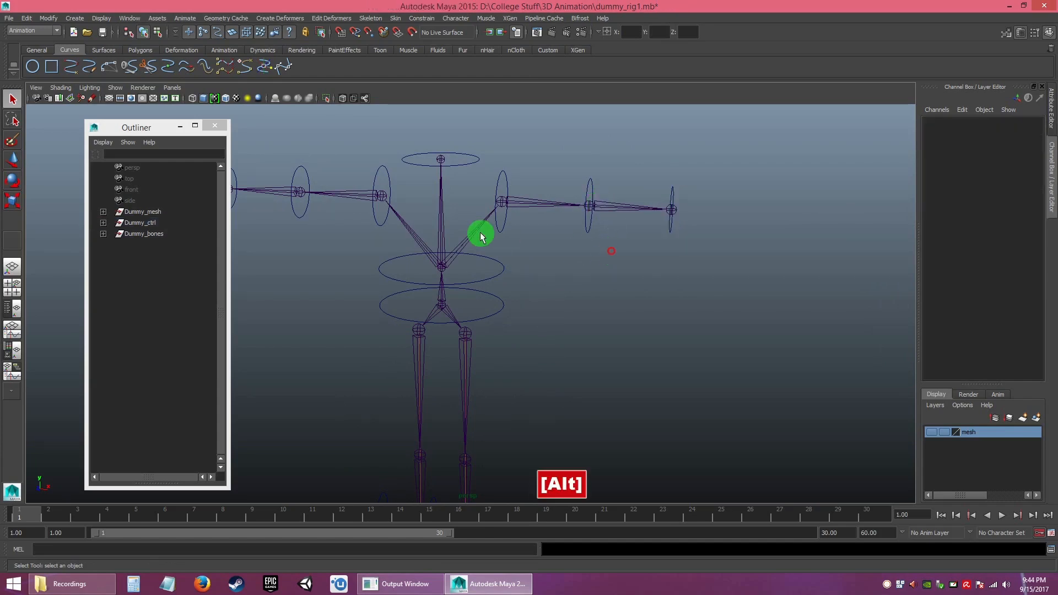
- Inspect the skeleton from the shoulders down to the hips and select joint_hip in the viewport
left_click_drag(479, 231, 475, 239, "alt")
right_click_drag(474, 239, 365, 170, "alt")
middle_click_drag(406, 208, 420, 253, "alt")
left_click_drag(421, 253, 442, 234, "alt")
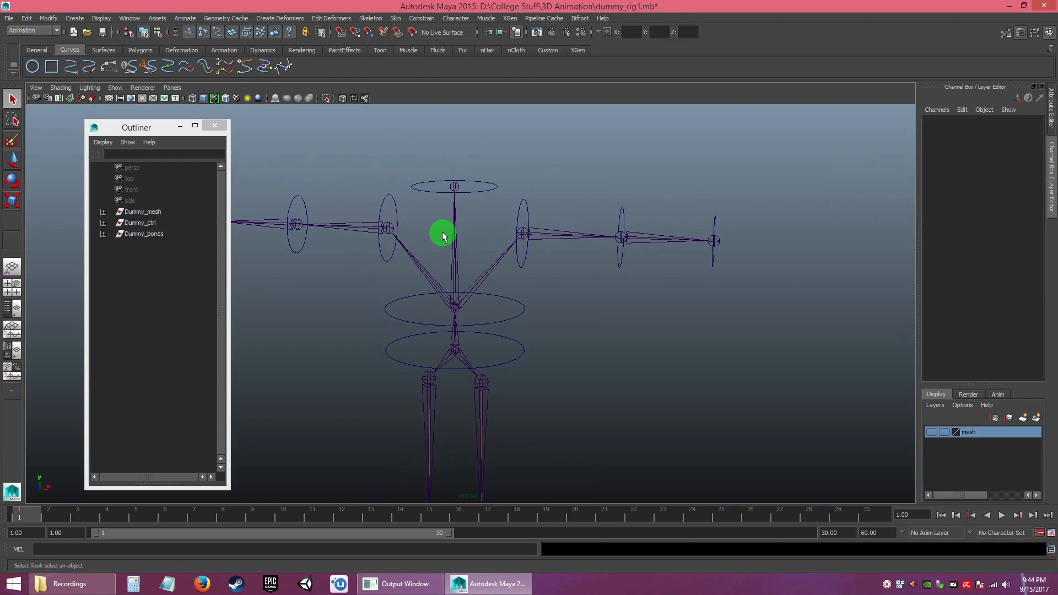
middle_click_drag(602, 366, 540, 268, "alt")
left_click_drag(540, 269, 529, 275, "alt")
left_click(454, 261)
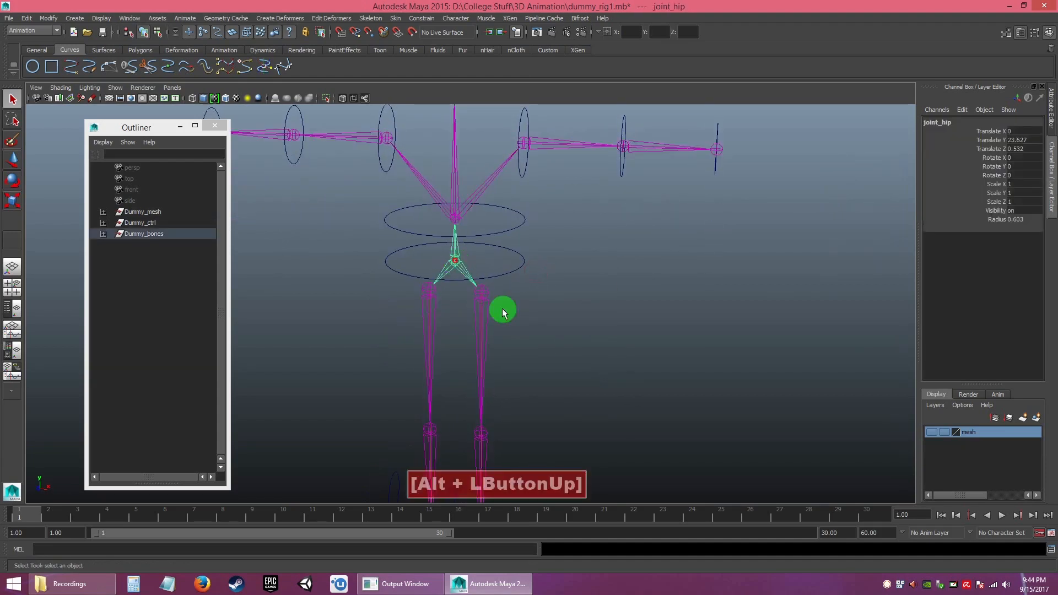
- Inspect joint_hip, the upper leg joints and the surrounding torso control curves from several angles
right_click_drag(513, 304, 538, 332, "alt")
middle_click_drag(539, 332, 553, 319, "alt")
right_click_drag(552, 319, 604, 432, "alt")
left_click_drag(605, 432, 569, 352, "alt")
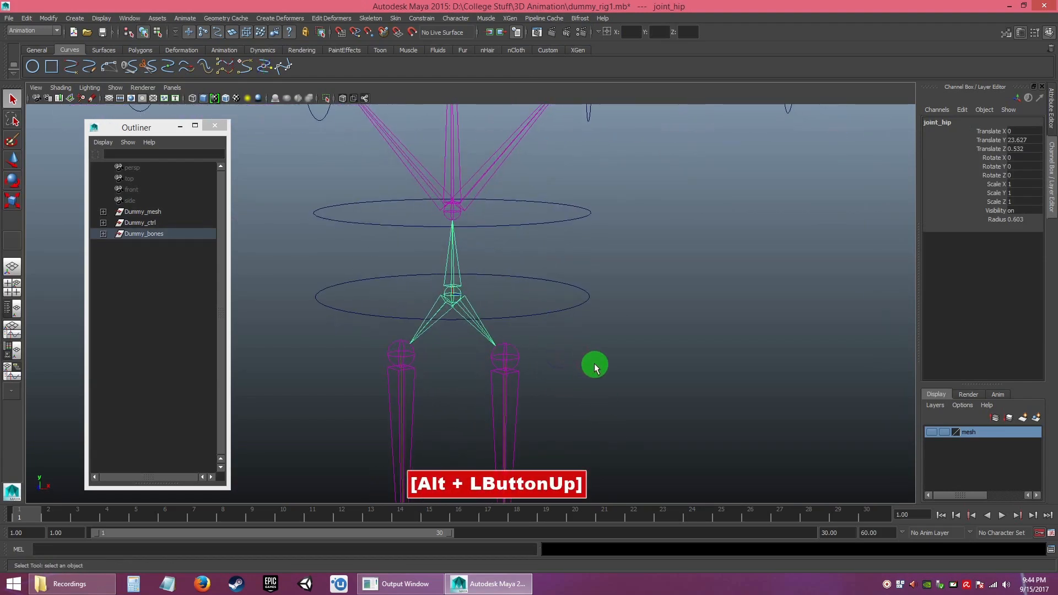
middle_click_drag(594, 365, 590, 326, "alt")
right_click_drag(590, 325, 416, 215, "alt")
middle_click_drag(569, 379, 562, 302, "alt")
right_click_drag(553, 294, 479, 287, "alt")
left_click_drag(478, 286, 513, 324, "alt")
middle_click_drag(547, 335, 545, 374, "alt")
right_click_drag(545, 374, 533, 290, "alt")
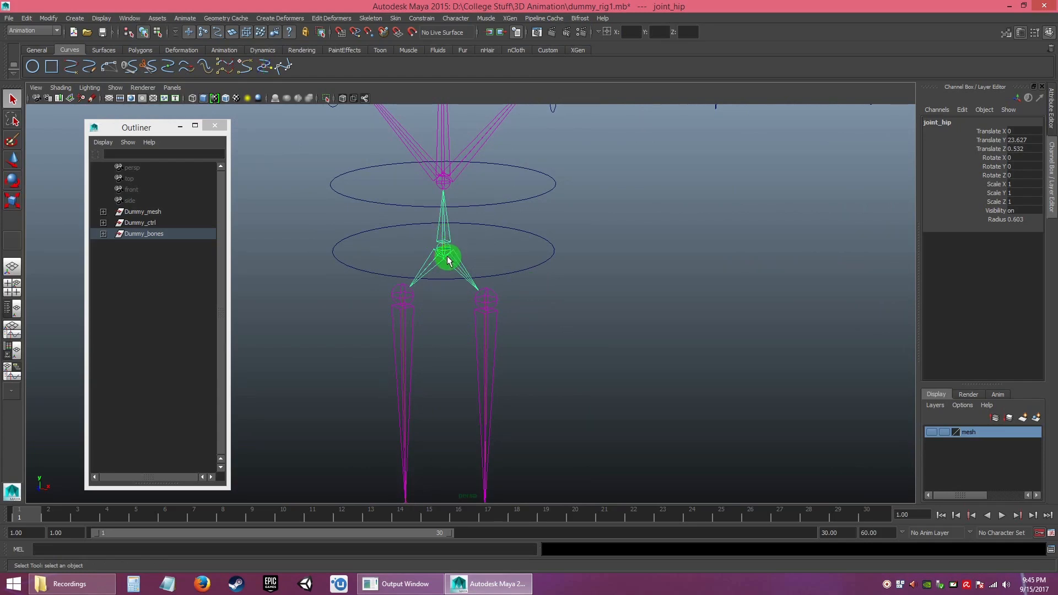
left_click(422, 18)
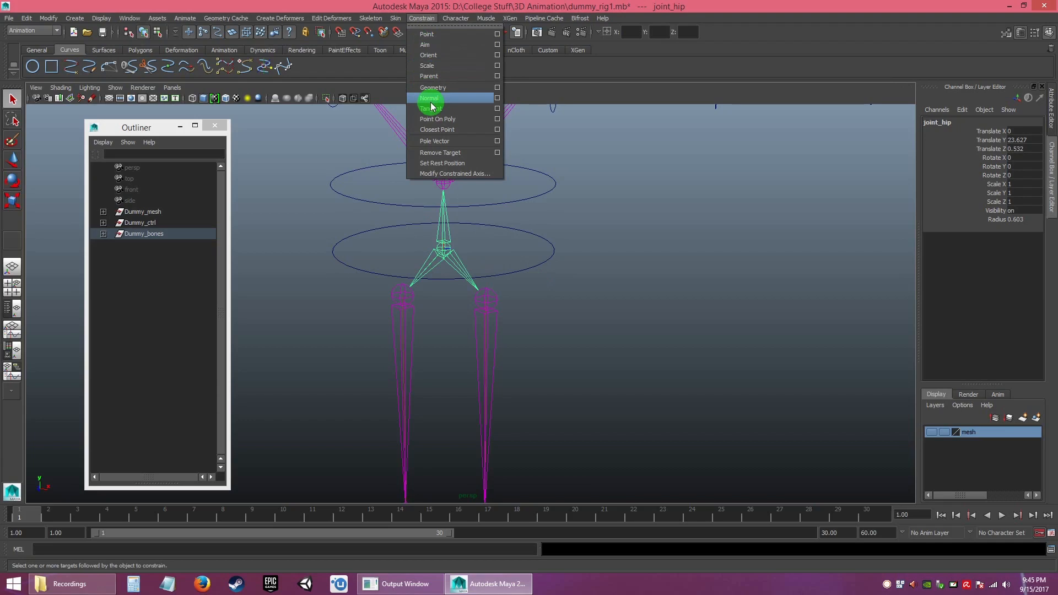
left_click(377, 5)
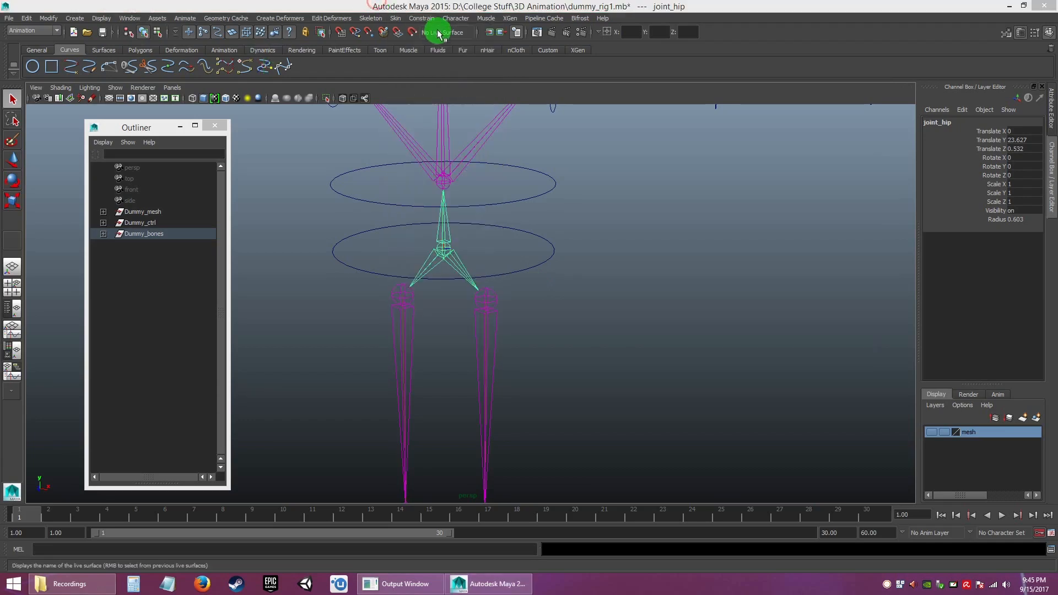
left_click(33, 32)
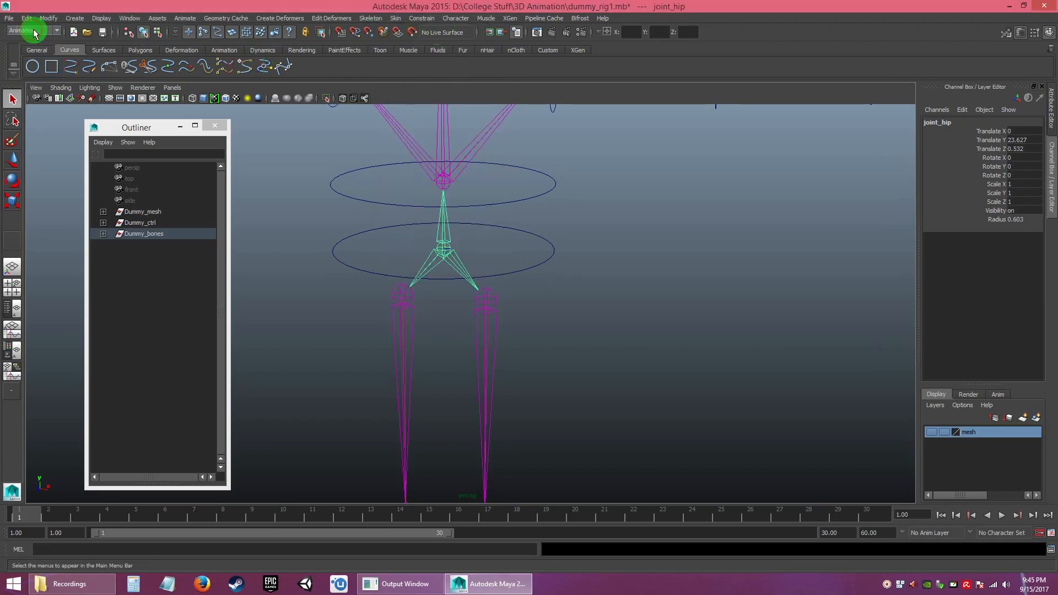
left_click(22, 39)
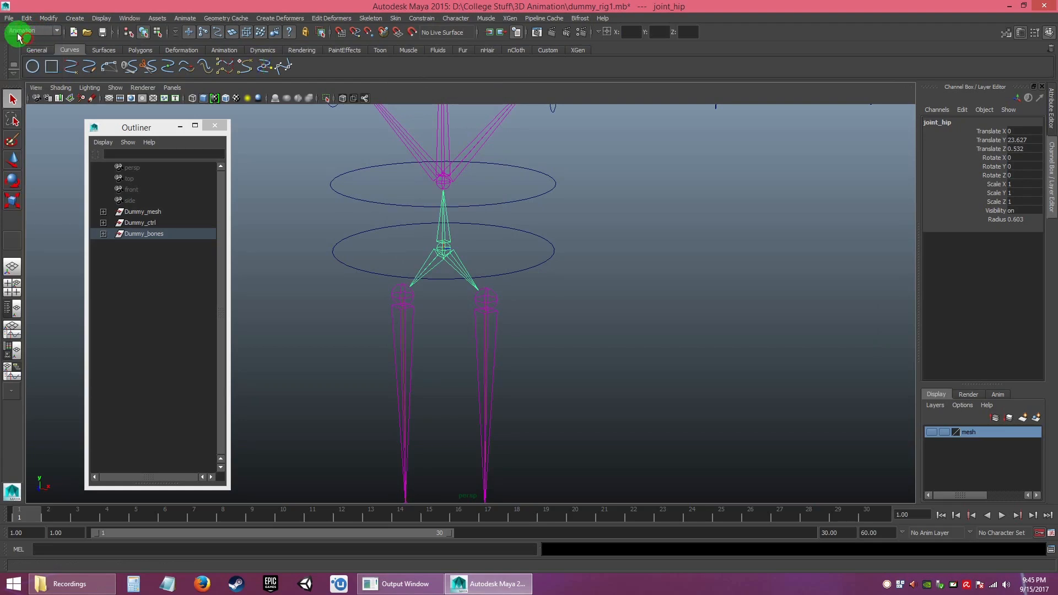
left_click(423, 19)
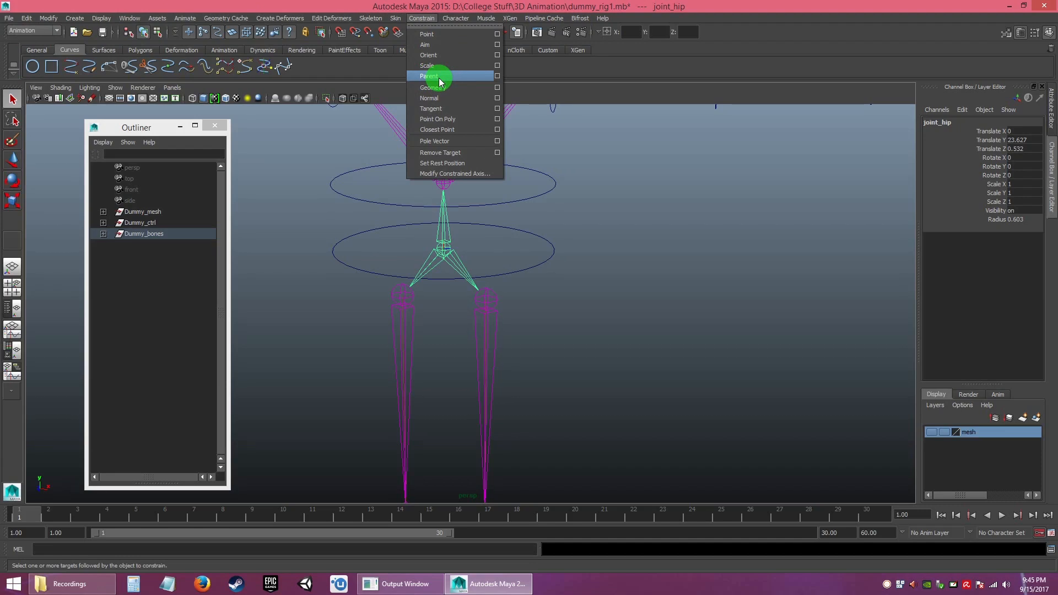
left_click(415, 6)
- Examine the ctrl_hip curve and joint_hip by selecting each in the viewport and comparing their channels
left_click_drag(667, 278, 686, 304)
left_click_drag(585, 279, 562, 270, "alt")
mouse_move(562, 270)
right_mouse_down("alt")
mouse_move(572, 288)
mouse_move(573, 279)
right_mouse_up("alt")
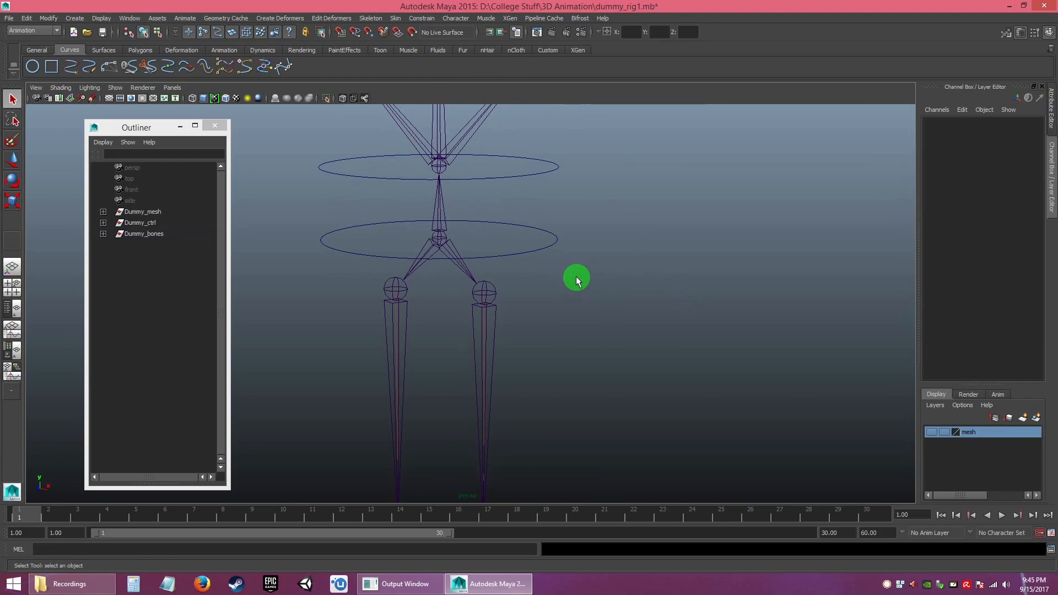
left_click(544, 240)
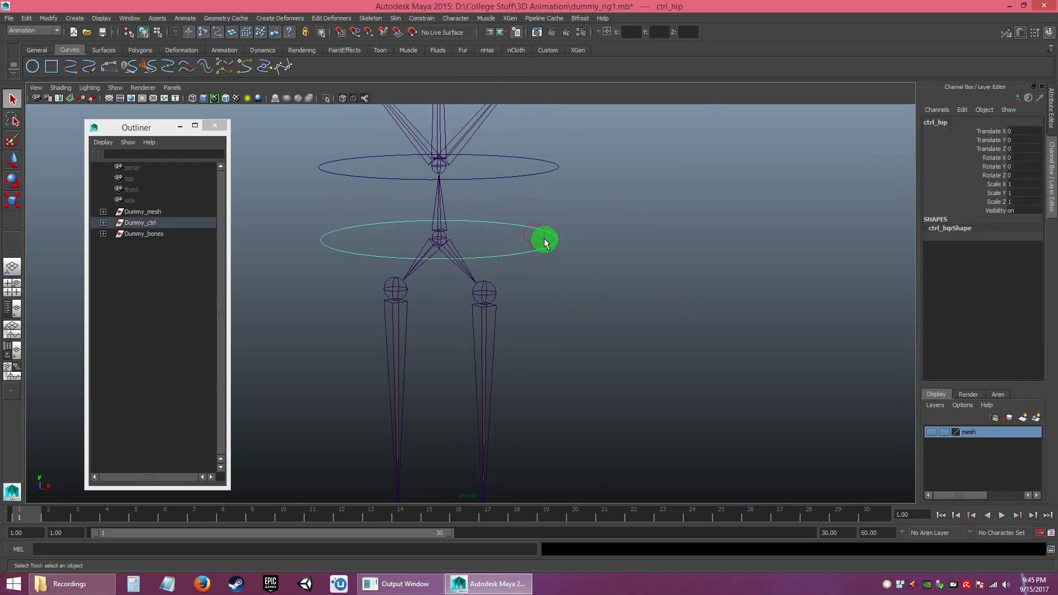
left_click(572, 254)
left_click_drag(526, 230, 581, 268)
left_click(436, 241)
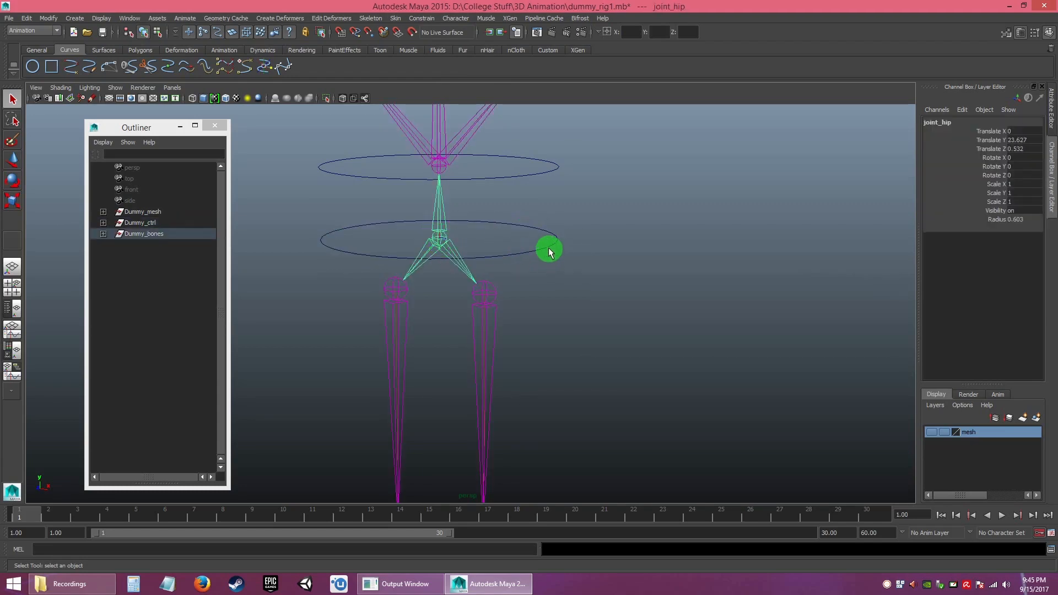
left_click_drag(544, 241, 558, 262)
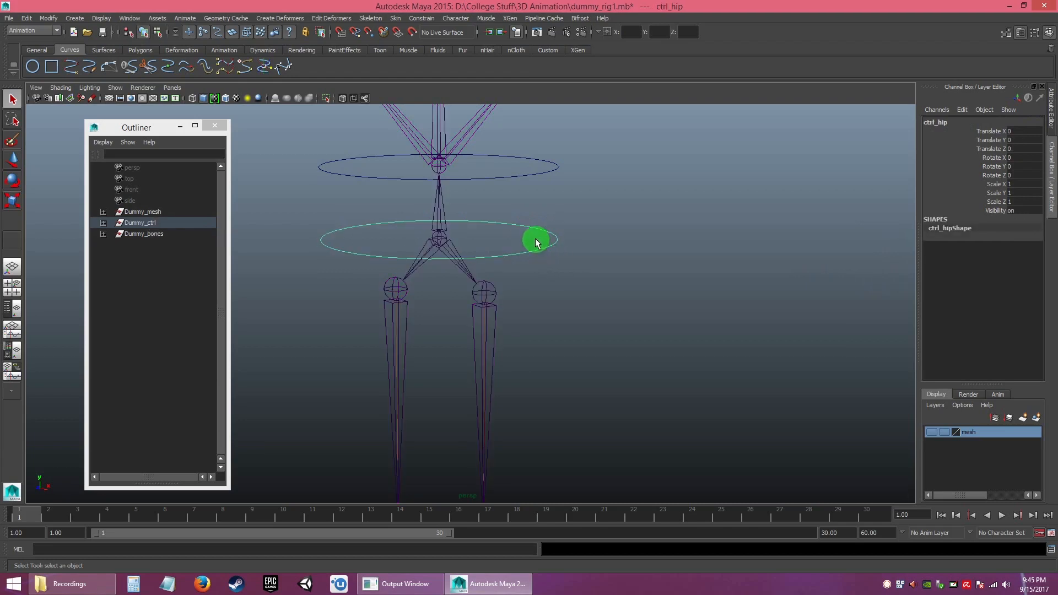
left_click(569, 269)
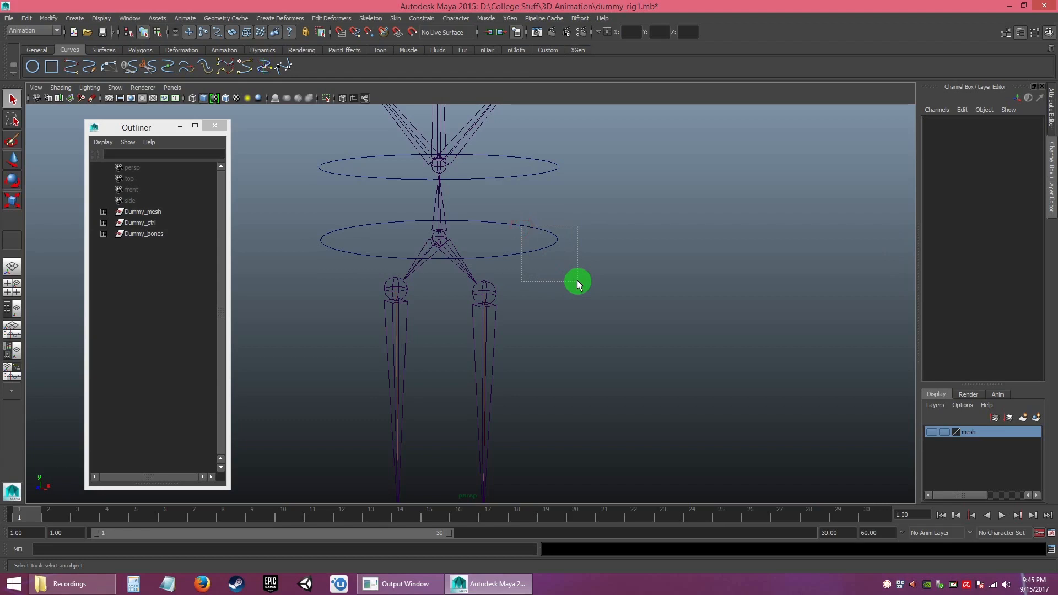
left_click_drag(577, 280, 578, 281)
- Parent-constrain joint_hip to ctrl_hip with Maintain offset on, all translate and rotate axes, and weight 1
left_click(530, 238)
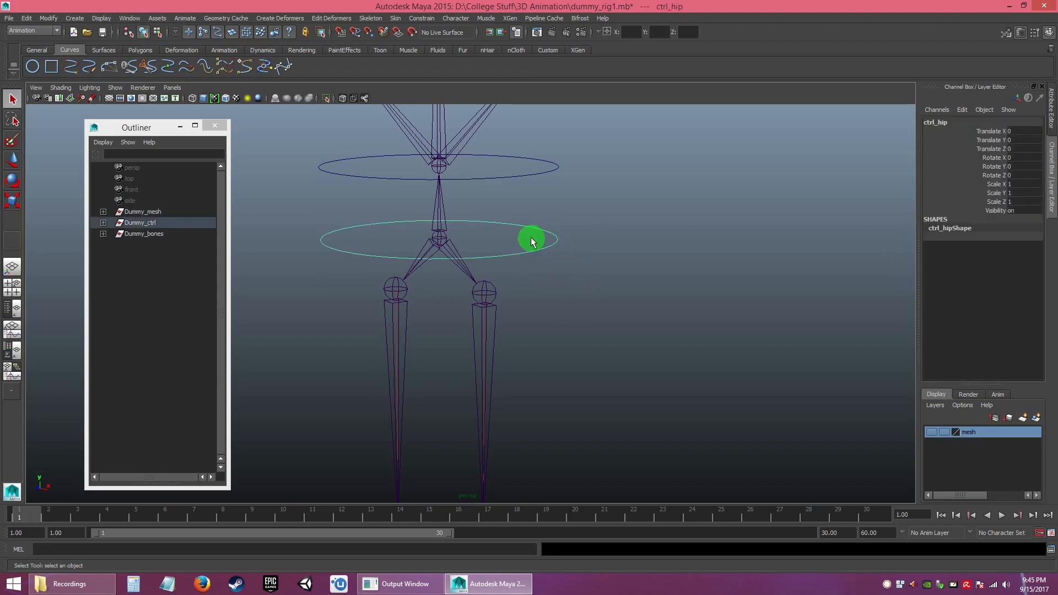
left_click(439, 243, "ctrl+shift")
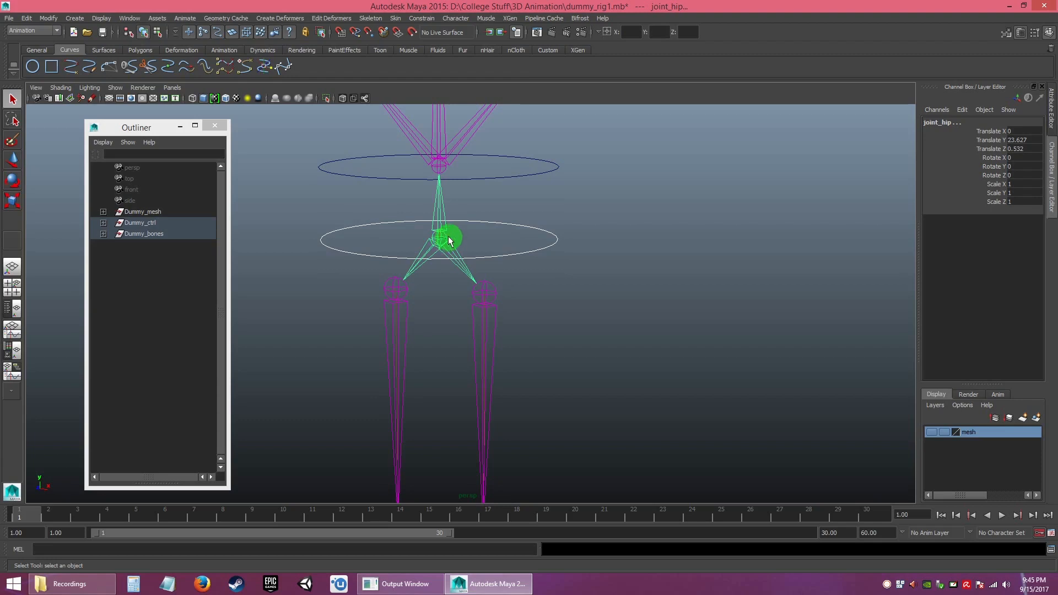
left_click(422, 19)
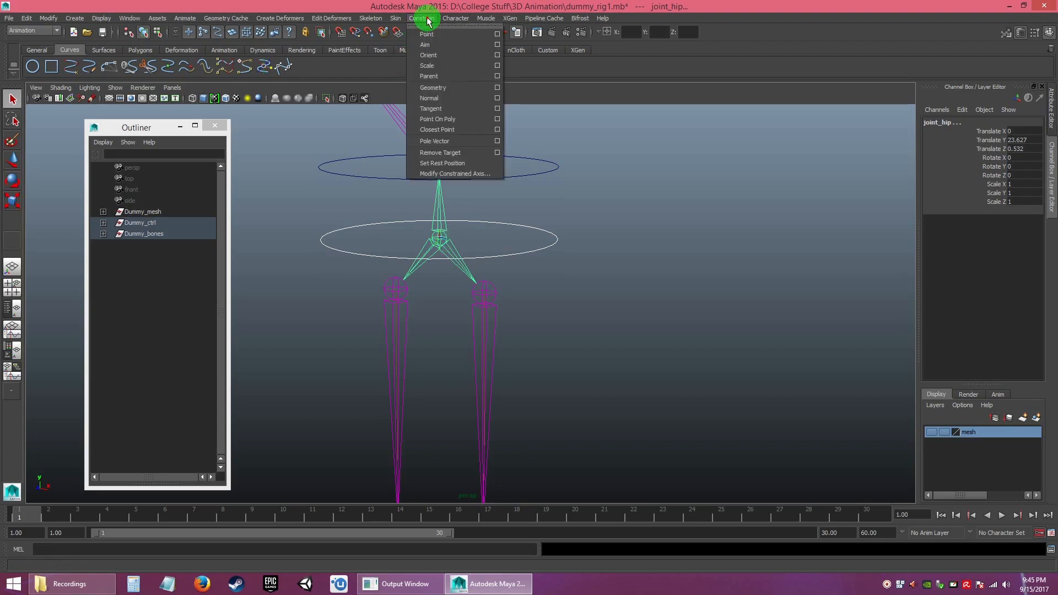
left_click(498, 76)
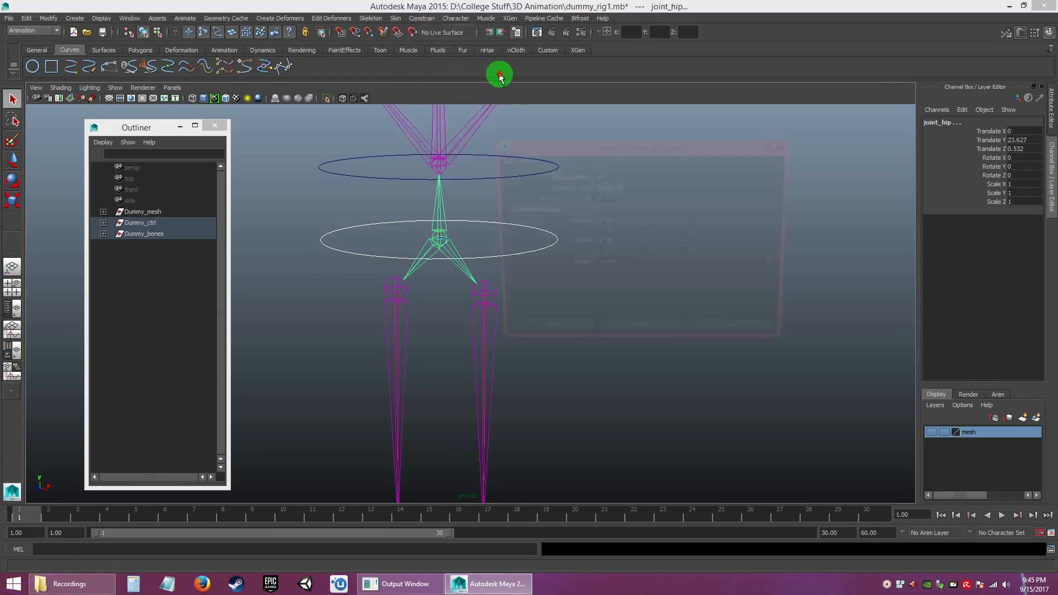
left_click(501, 160)
left_click(512, 183)
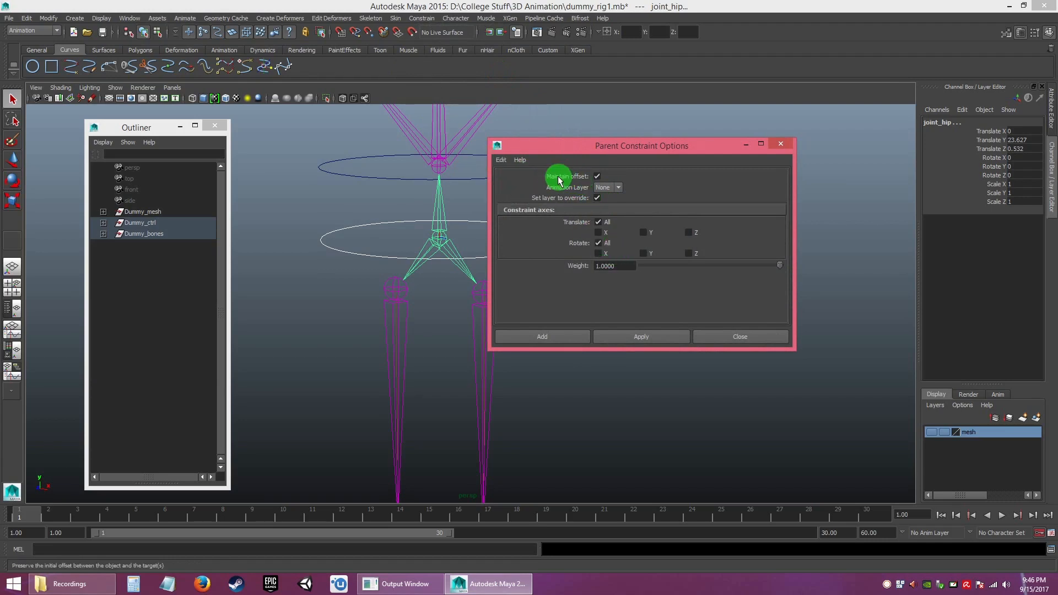
left_click(597, 176)
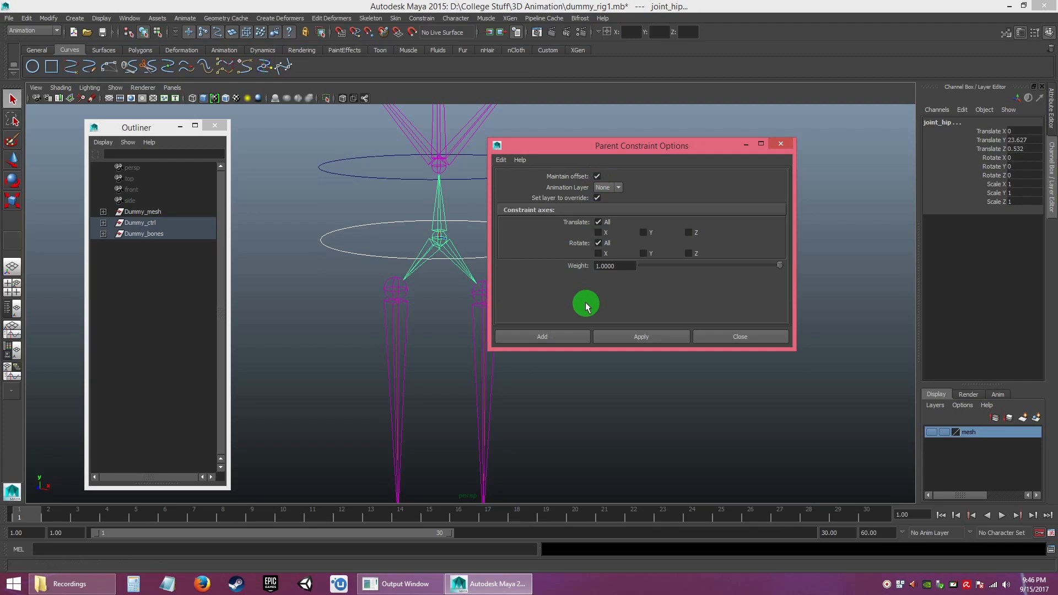
left_click(553, 340)
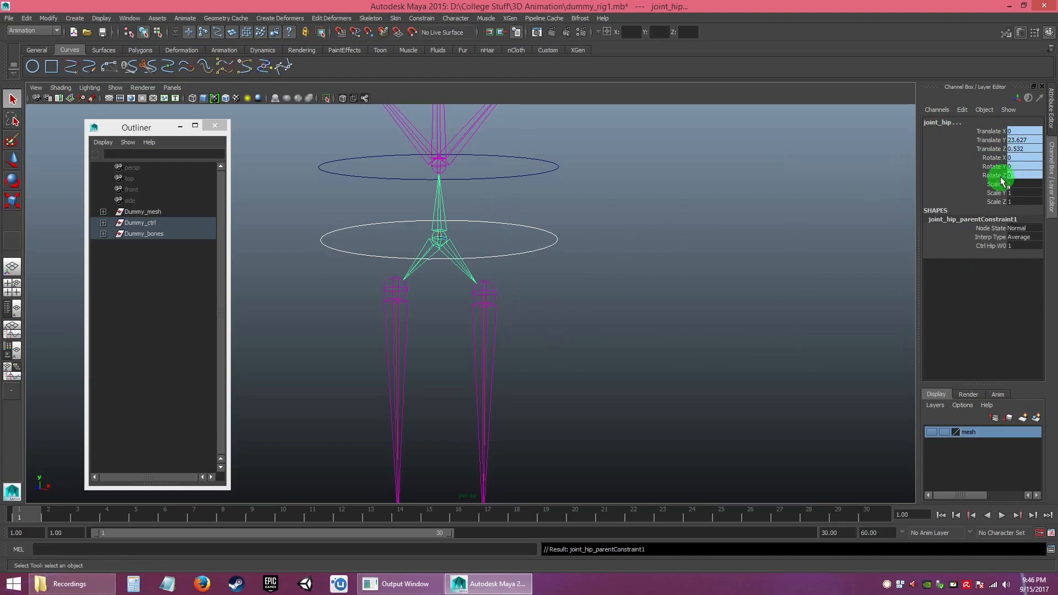
- Compare the channels of the constrained joint_hip with those of ctrl_hip
left_click(650, 233)
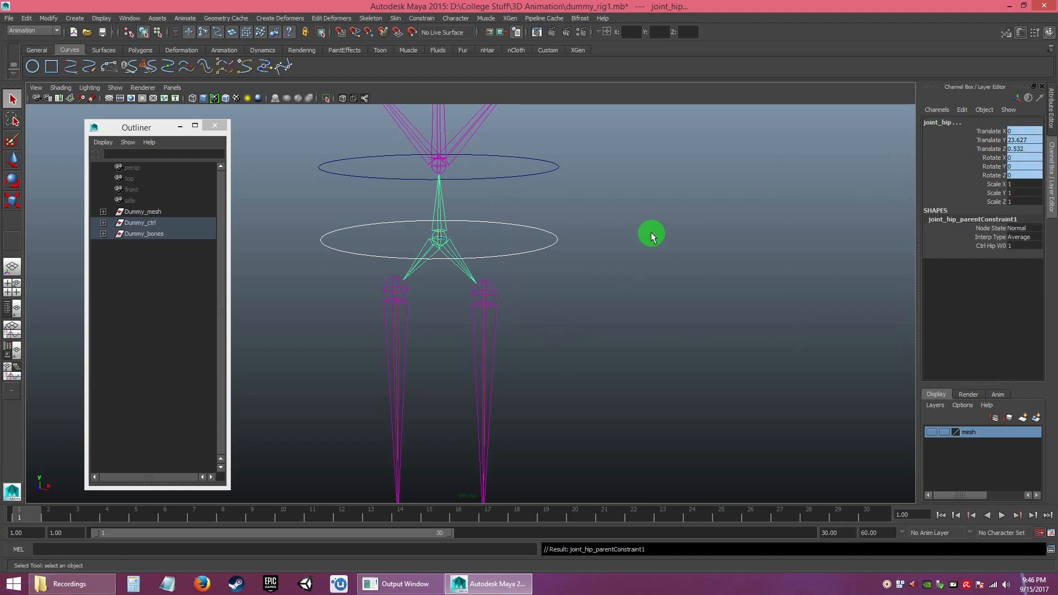
left_click(442, 238)
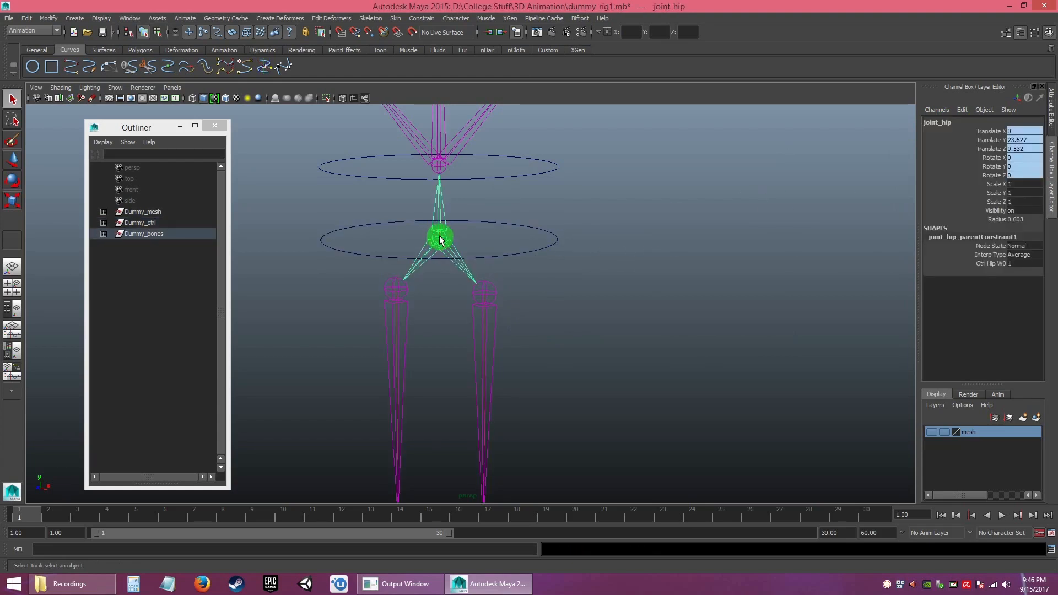
left_click_drag(537, 232, 571, 269)
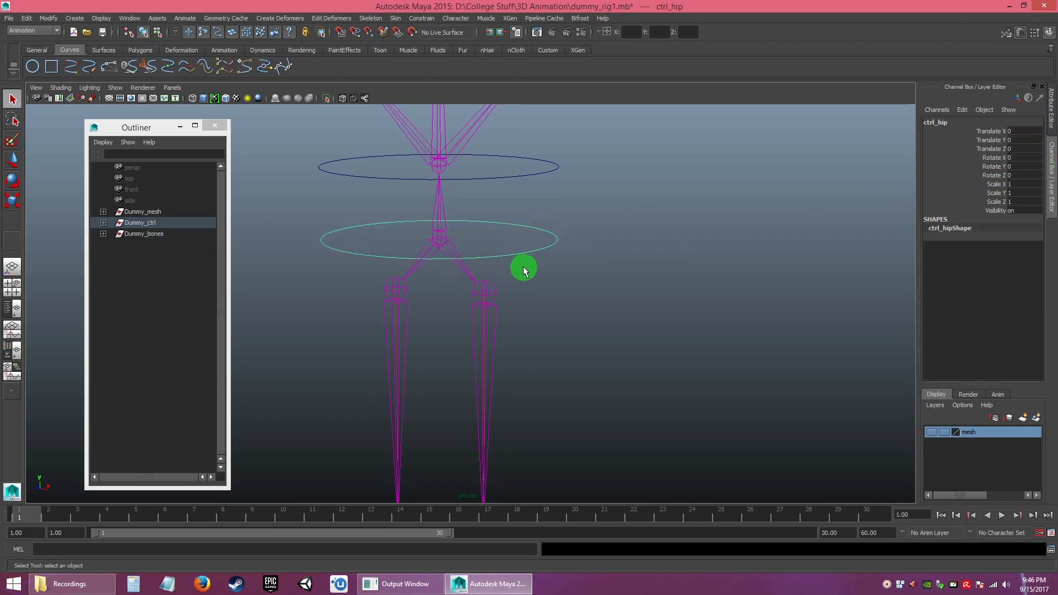
left_click(548, 270)
left_click(438, 238)
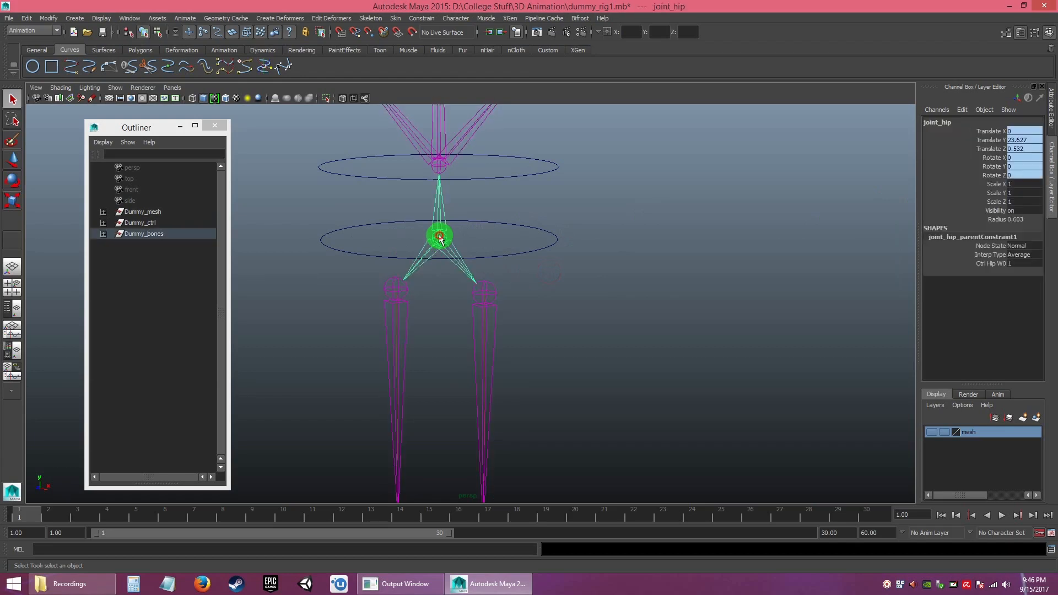
left_click_drag(522, 246, 571, 268)
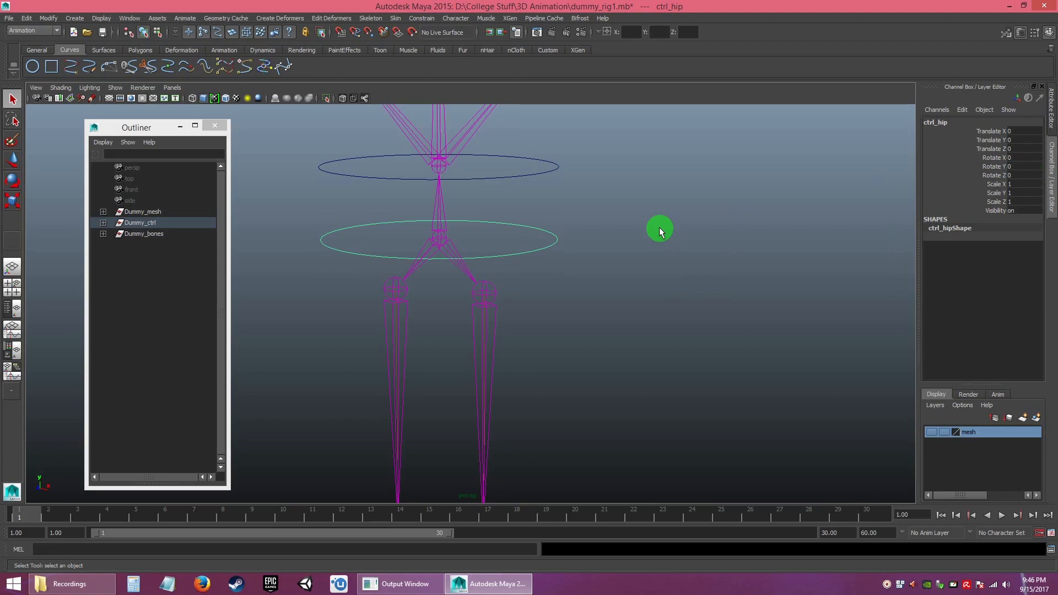
left_click(595, 254)
left_click_drag(524, 241, 524, 237, "alt")
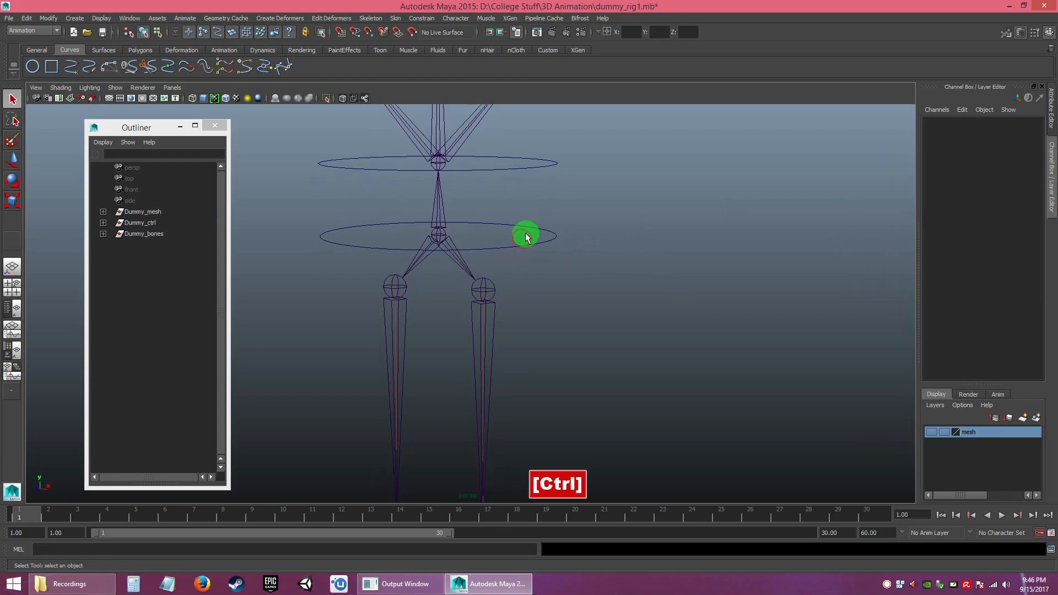
- Undo the parent constraint on joint_hip, keeping ctrl_hip and joint_hip selected
key("ctrl+z")
key("ctrl+z")
key("ctrl+z")
key("ctrl+z")
key("ctrl+z")
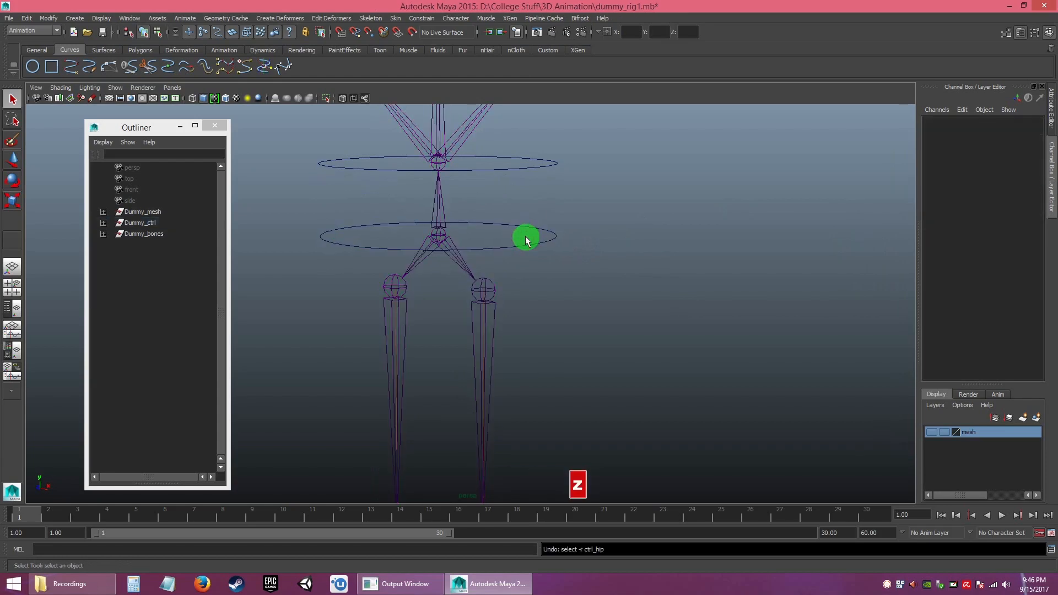
key("ctrl+z")
key("ctrl+z")
key("ctrl+z")
key("ctrl+z")
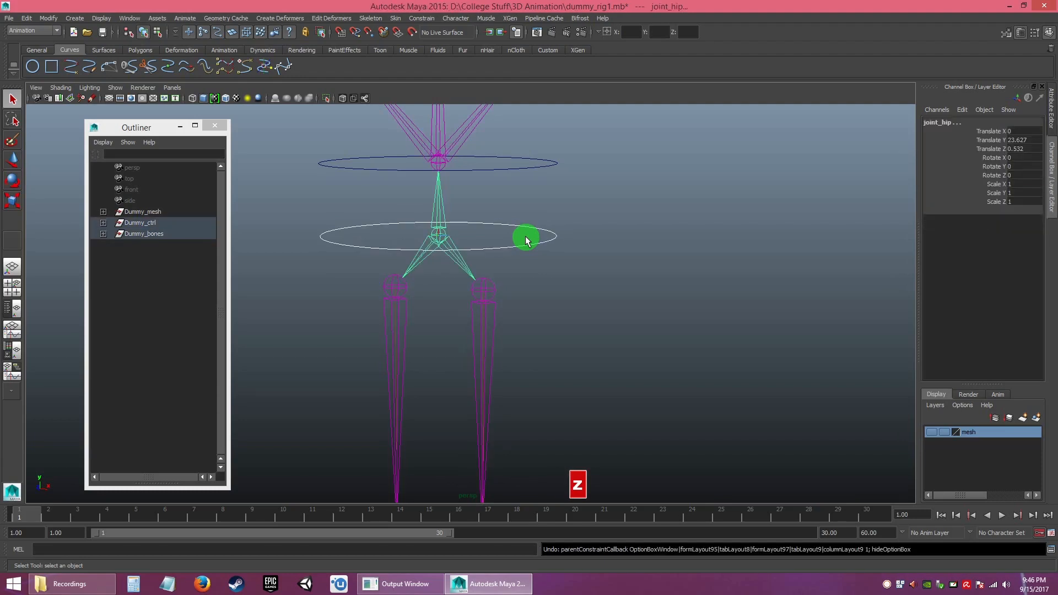
- Apply a parent constraint in the reverse order, with joint_hip as the target driving ctrl_hip
left_click(596, 269)
left_click(438, 236)
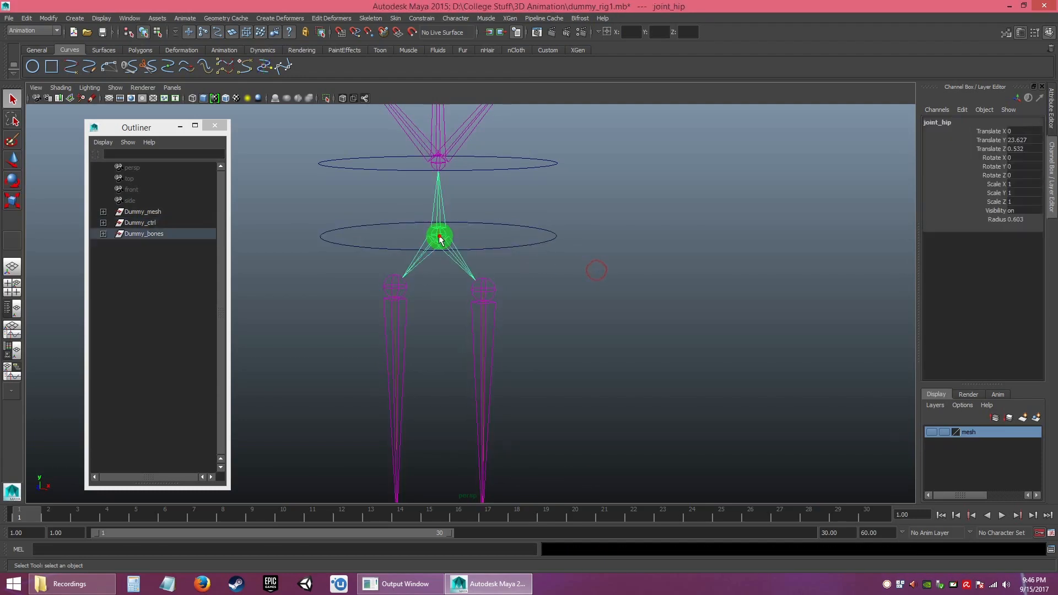
left_click_drag(1048, 150, 1023, 150)
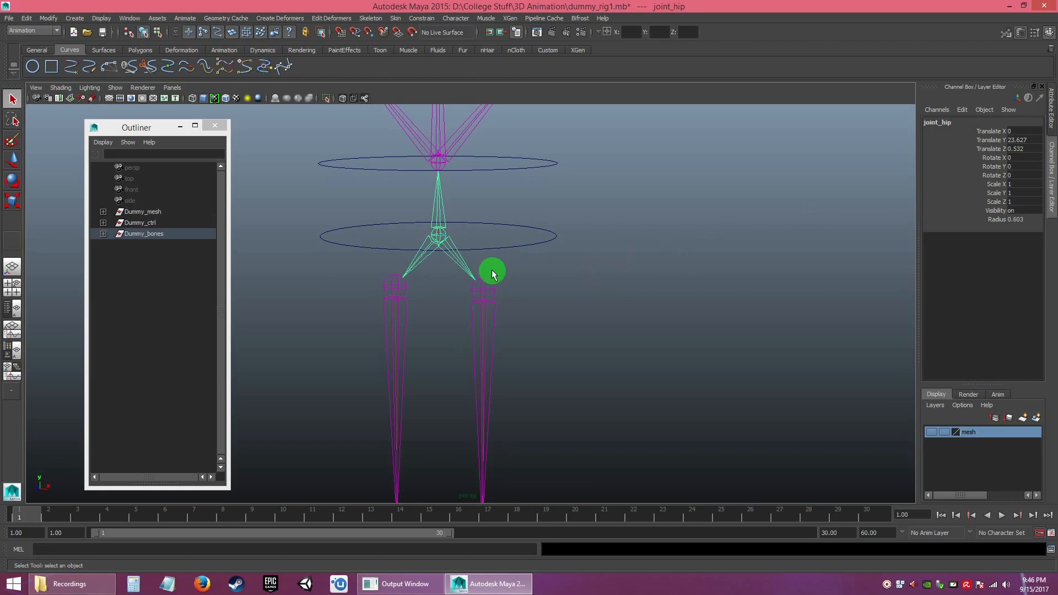
left_click(553, 271)
left_click_drag(544, 267, 520, 267, "alt")
right_click_drag(520, 266, 524, 289, "alt")
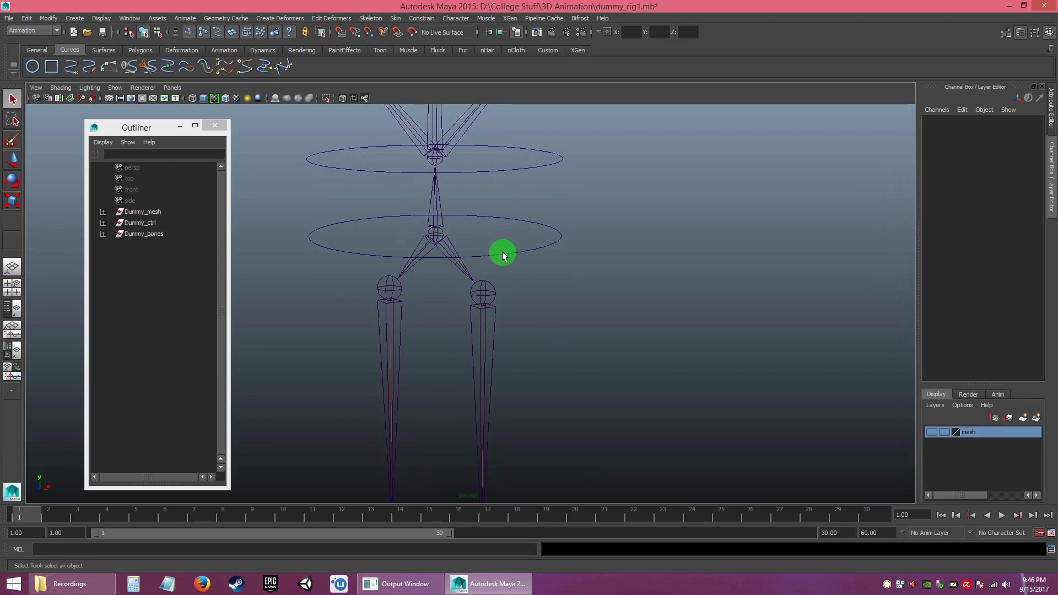
left_click(435, 239)
left_click_drag(542, 229, 563, 261, "shift")
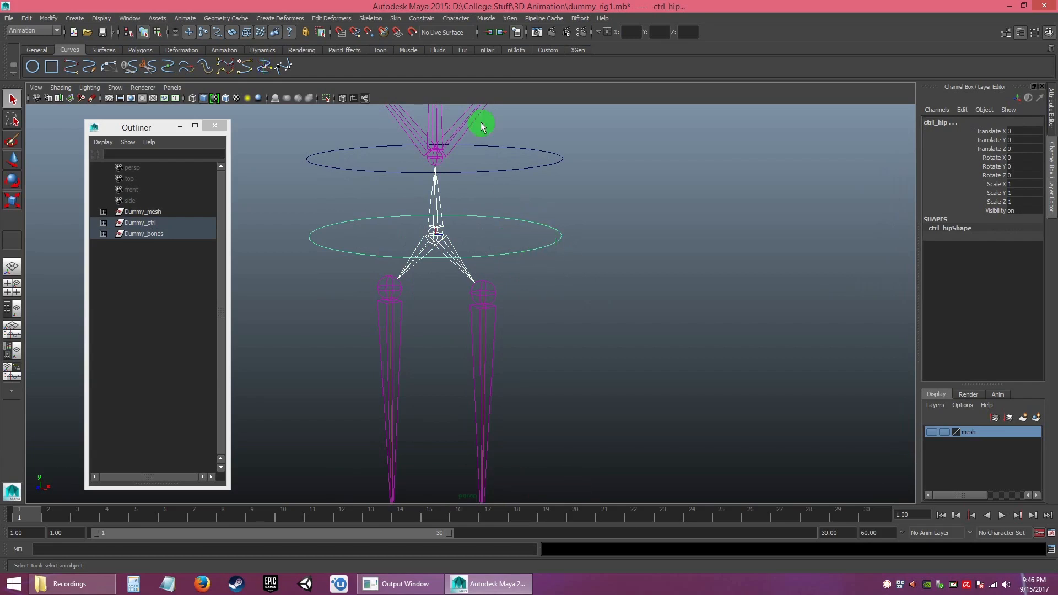
left_click(422, 18)
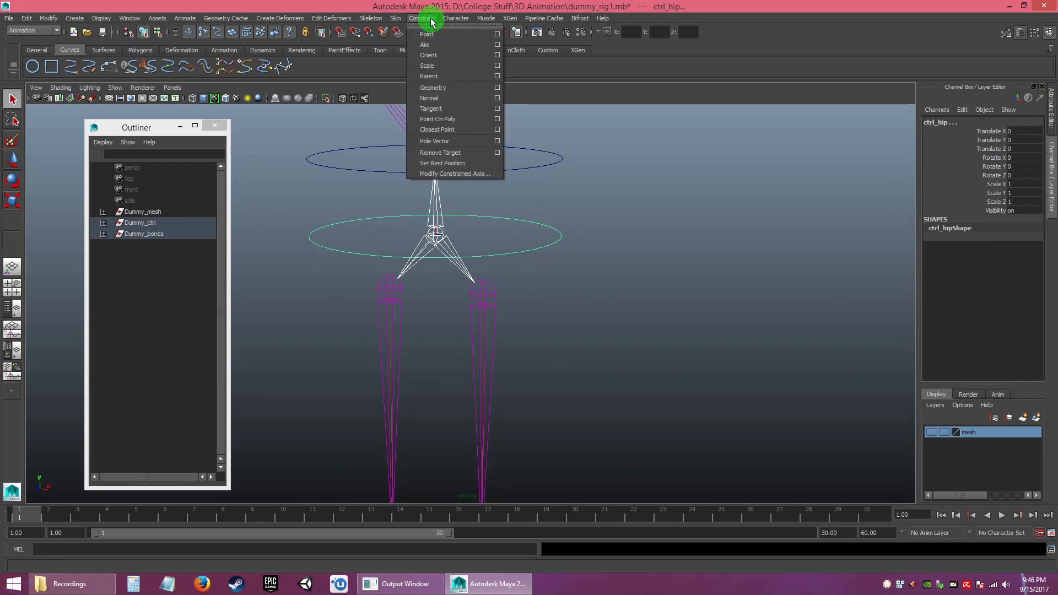
left_click(439, 75)
left_click(628, 249)
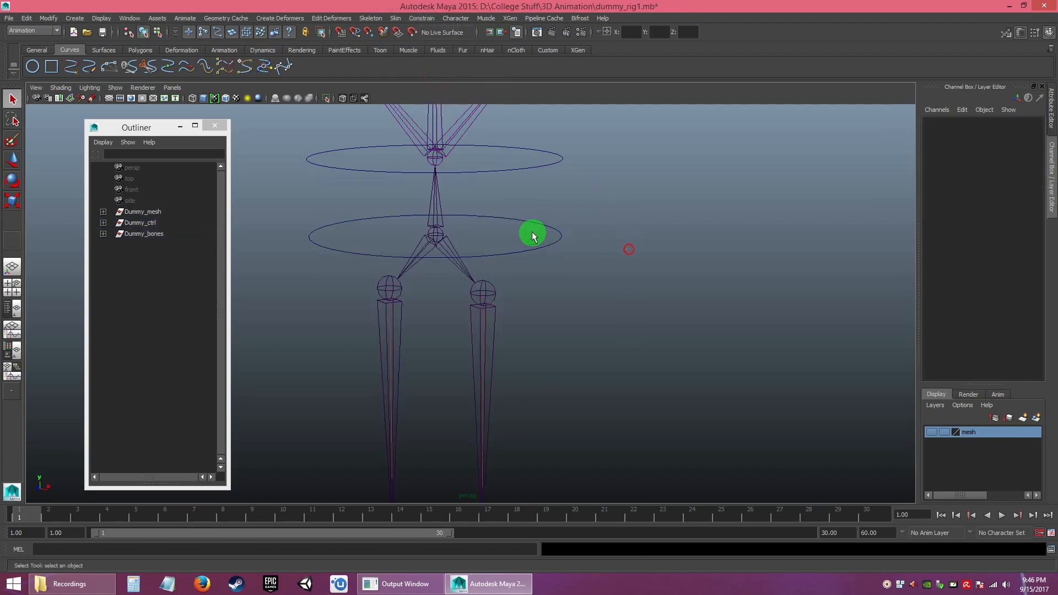
- Check the translate and rotate channels of ctrl_hip and joint_hip to see which one is constrained
left_click(533, 224)
left_click(1010, 148)
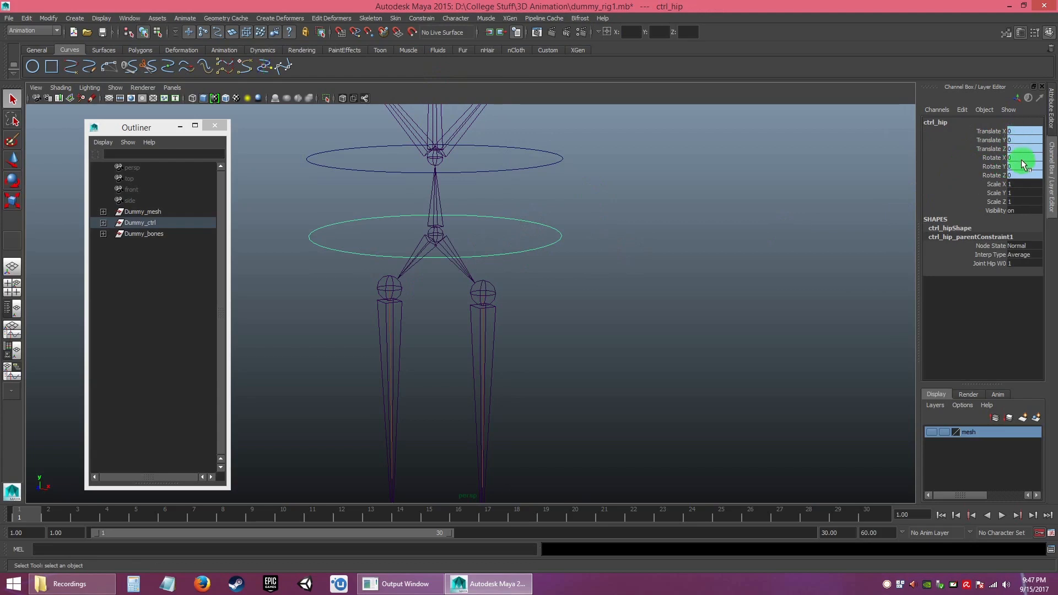
left_click(434, 235)
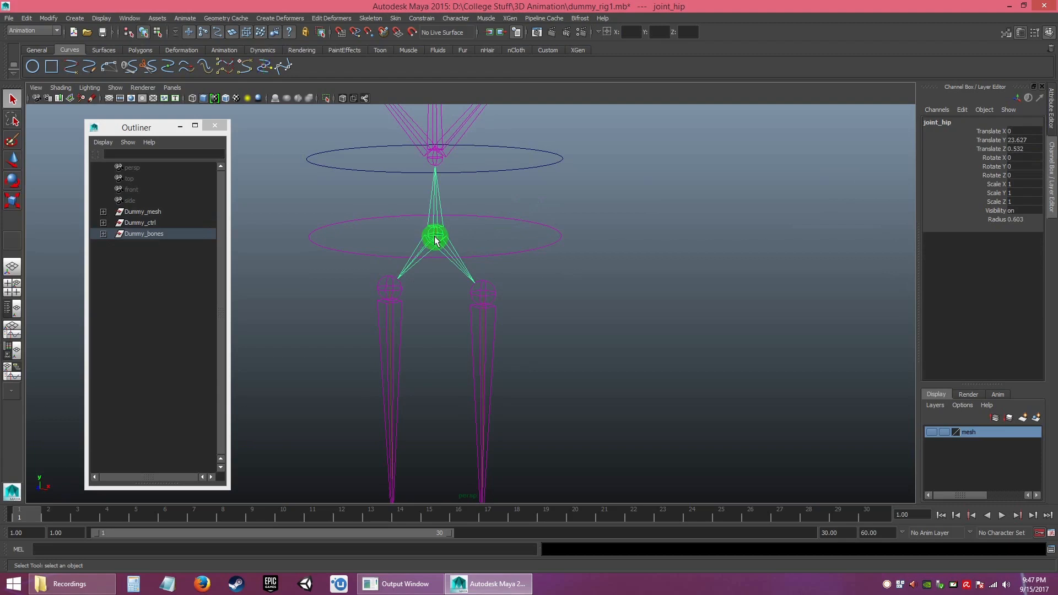
- Locate and select the parent constraint node nested under ctrl_hip in the Dummy_ctrl group
left_click(558, 264)
left_click(555, 257)
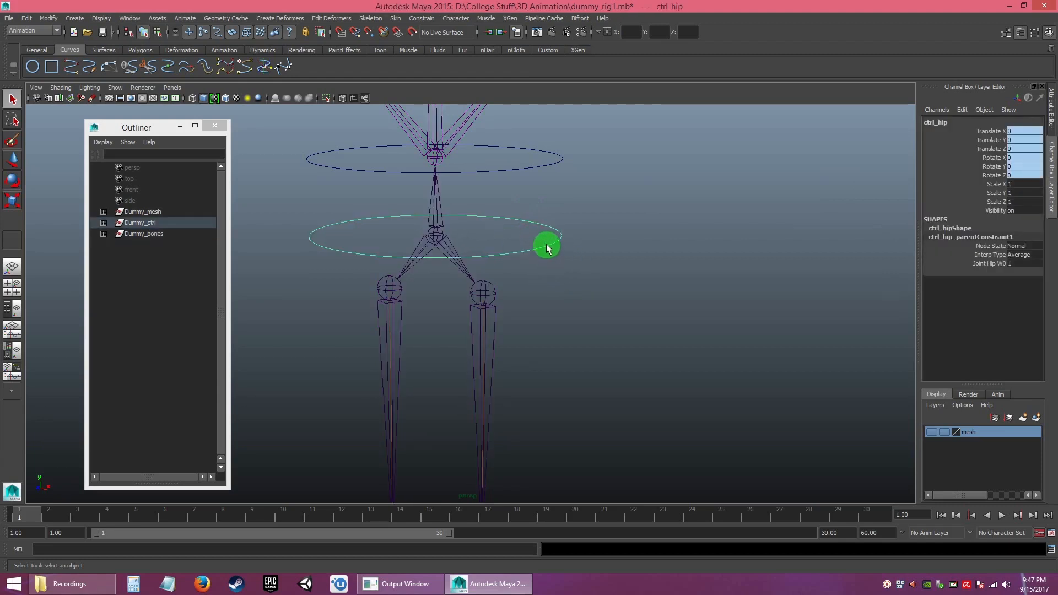
left_click(103, 223)
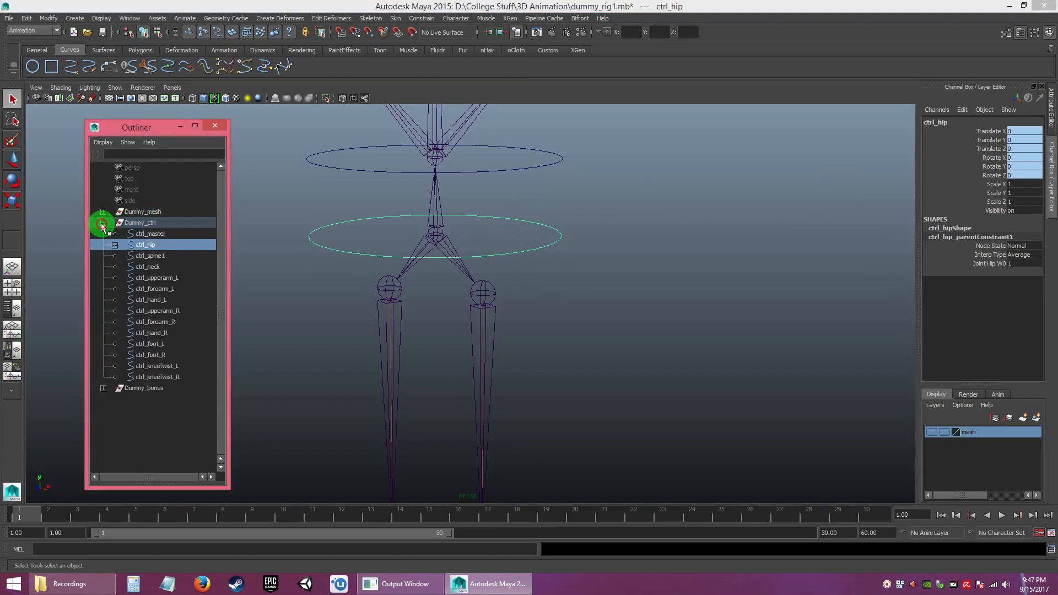
left_click(116, 247)
left_click(115, 245)
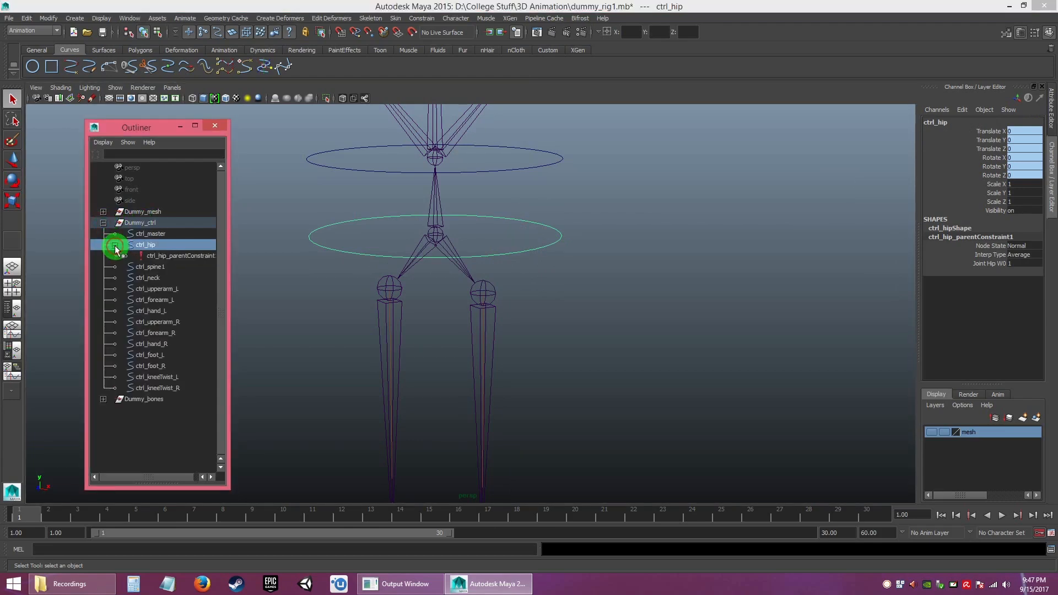
left_click(168, 258)
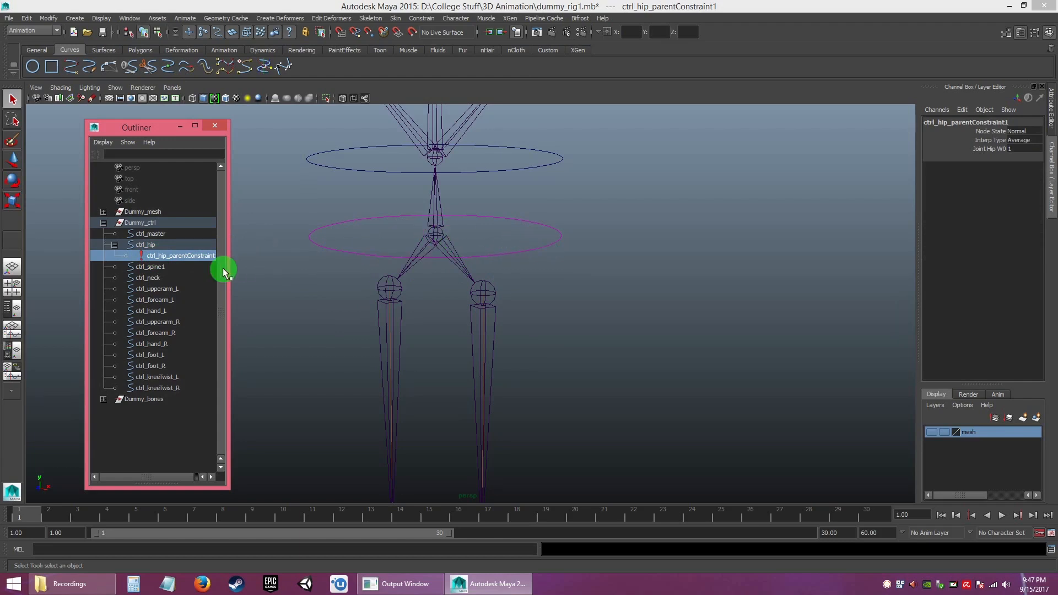
- Delete the parent constraint node under ctrl_hip and undo the deletion
left_click(152, 278)
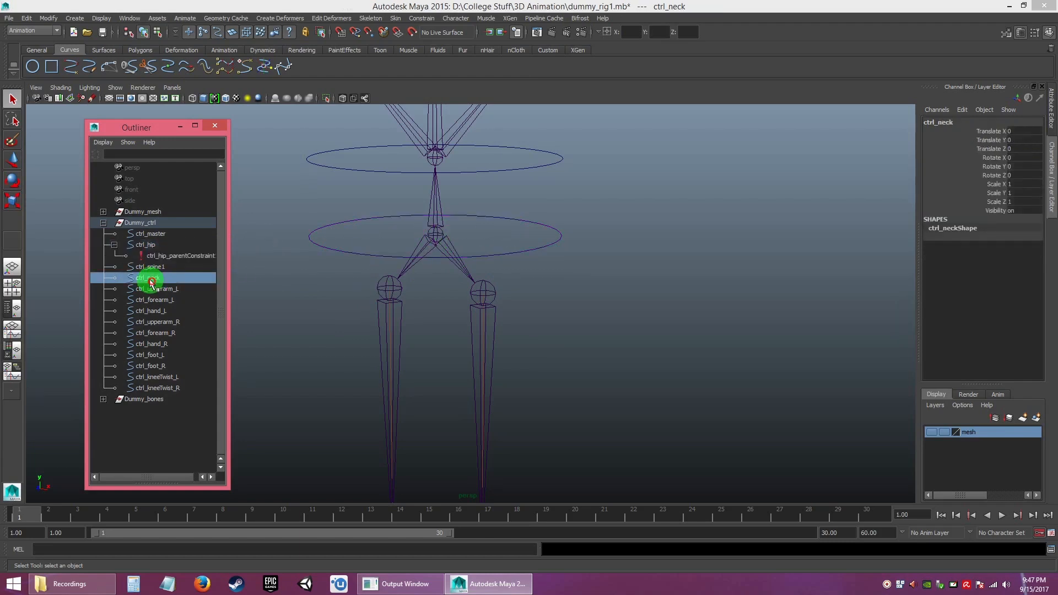
left_click(165, 256)
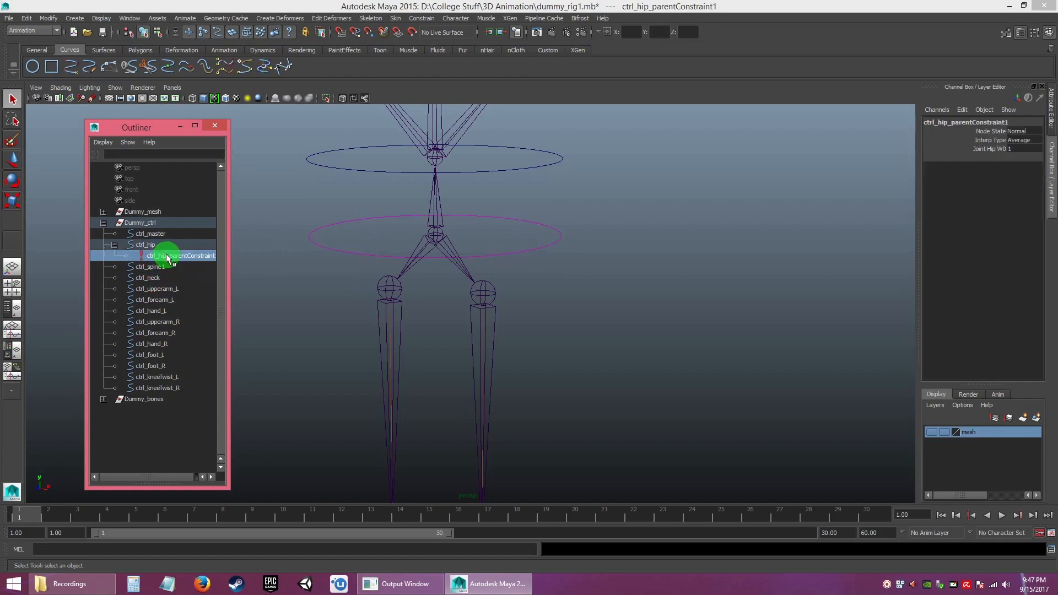
key("Delete")
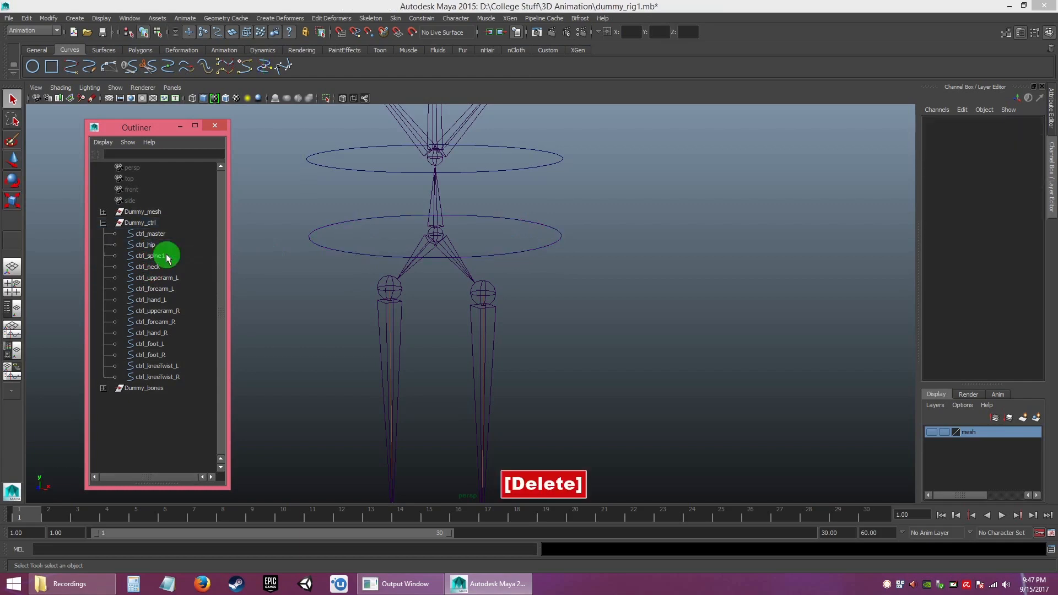
key("ctrl")
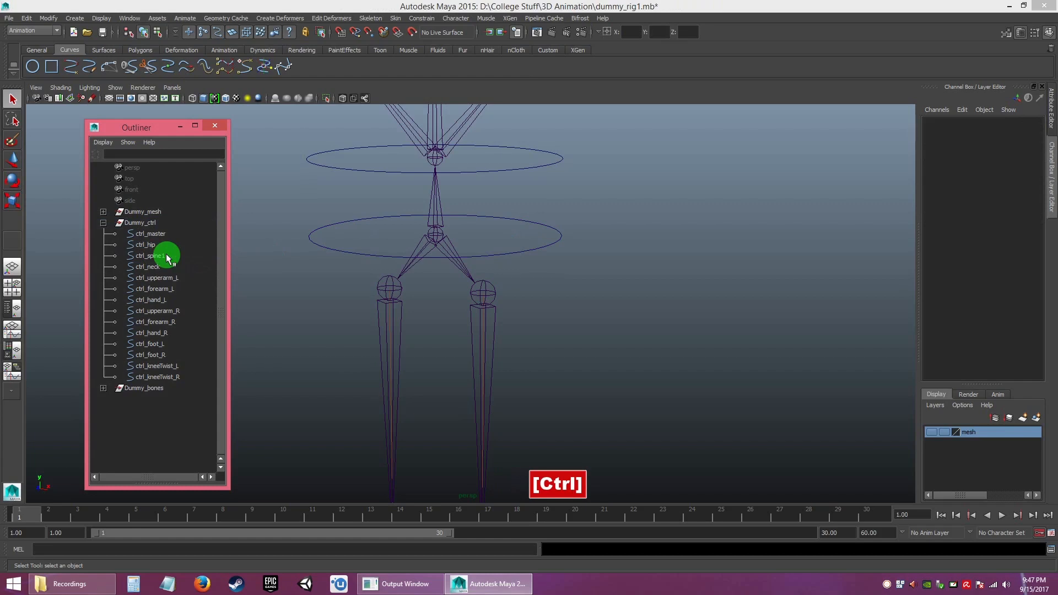
key("ctrl+z")
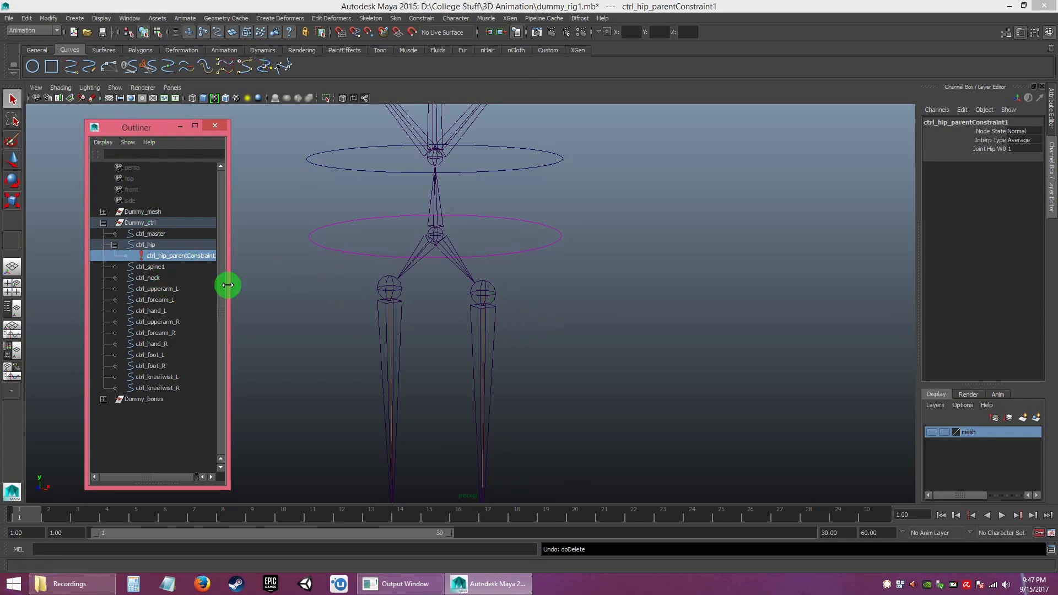
- Select joint_hip and ctrl_hip in that order and remove the constraint target from ctrl_hip with Remove Target
left_click(560, 301)
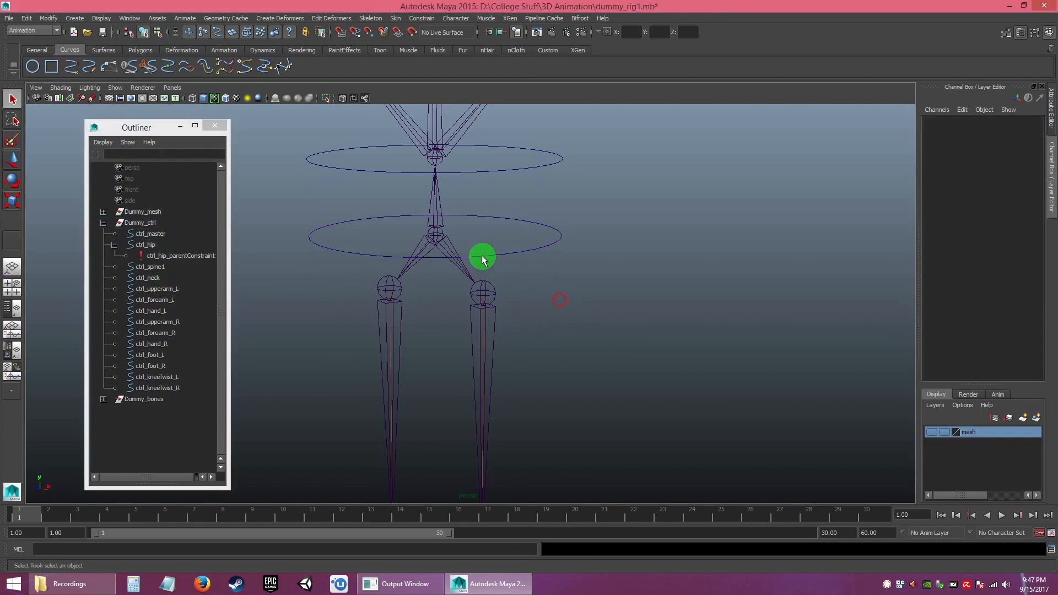
left_click(434, 235)
left_click_drag(531, 240, 563, 266, "shift")
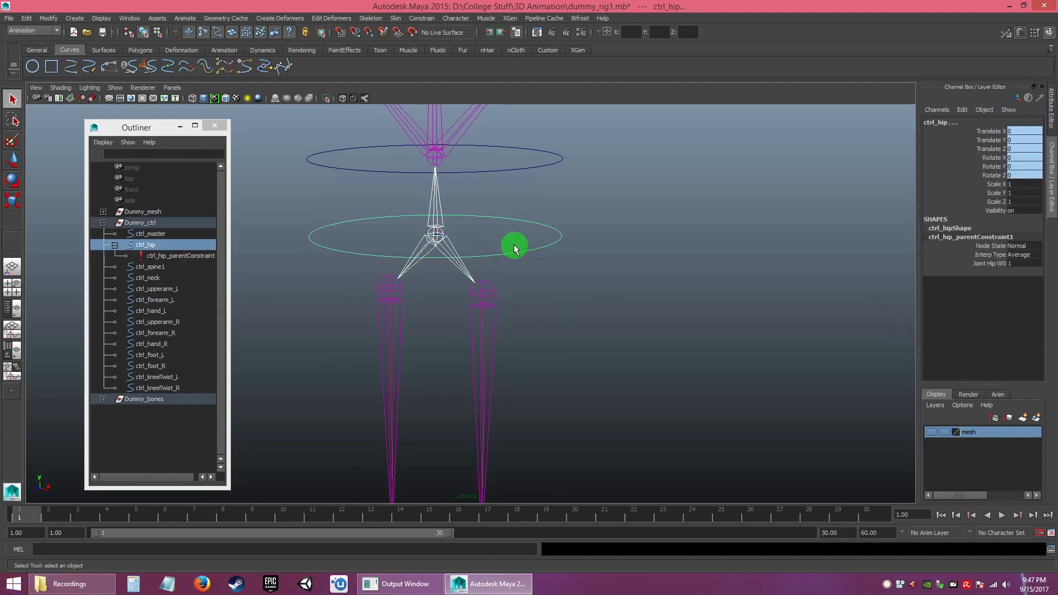
left_click(421, 19)
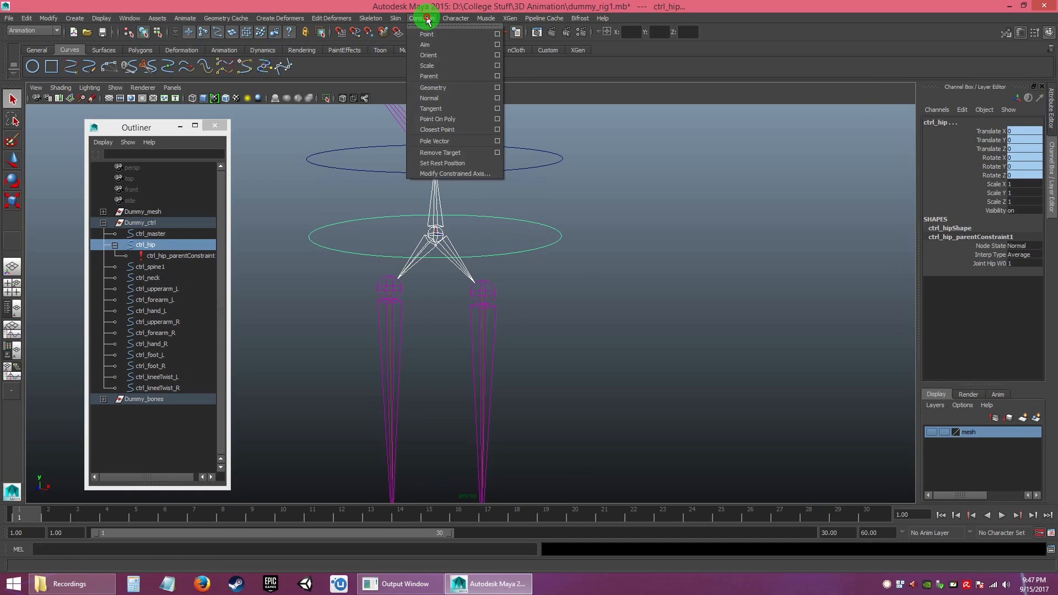
left_click(455, 156)
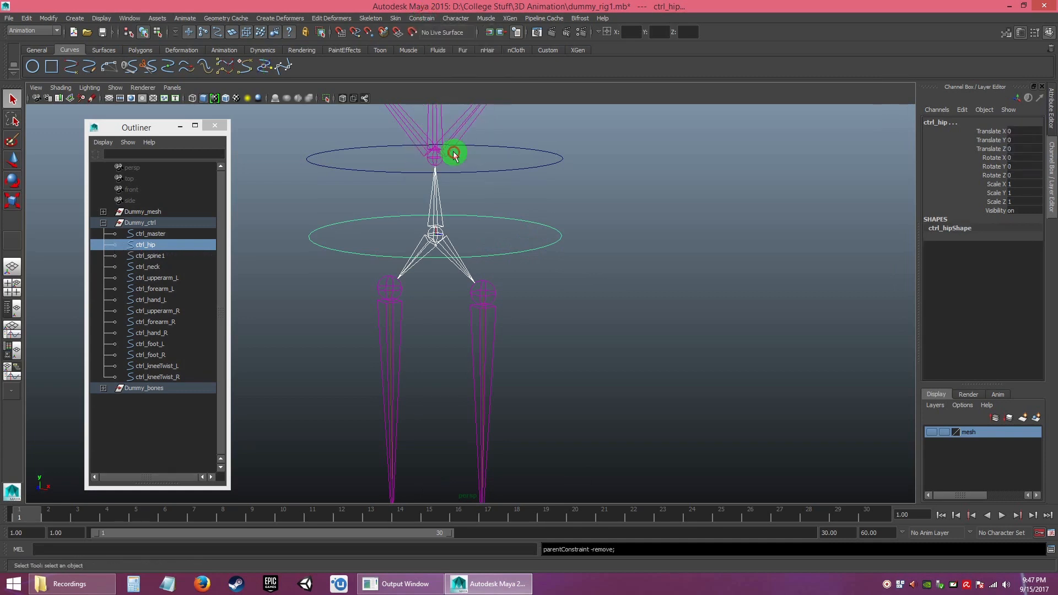
- Check the channels of ctrl_hip and joint_hip for leftover constraints, and collapse the Dummy_ctrl group
left_click(597, 239)
left_click(146, 245)
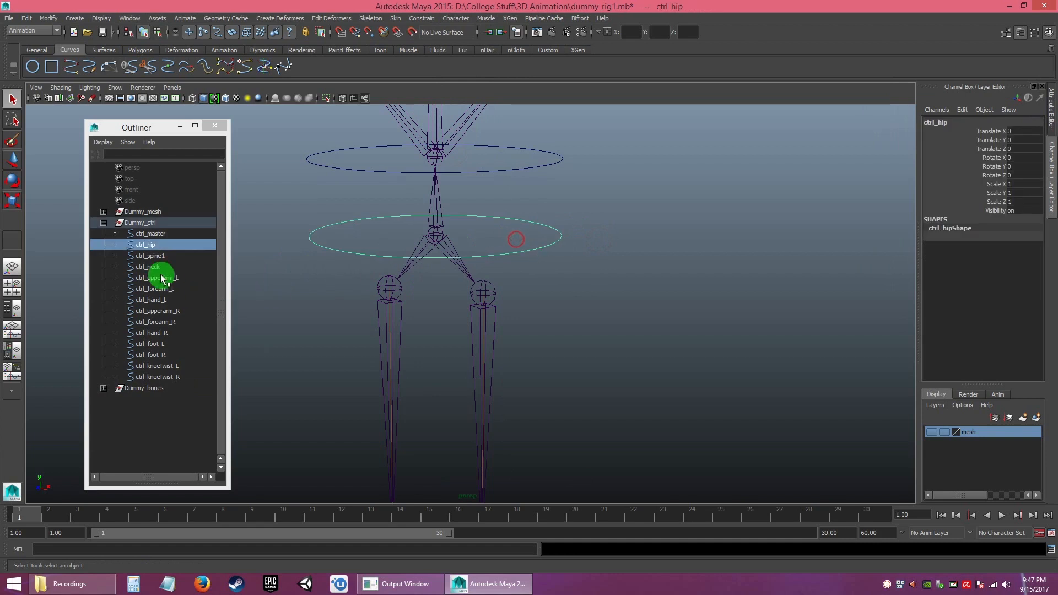
left_click(434, 234)
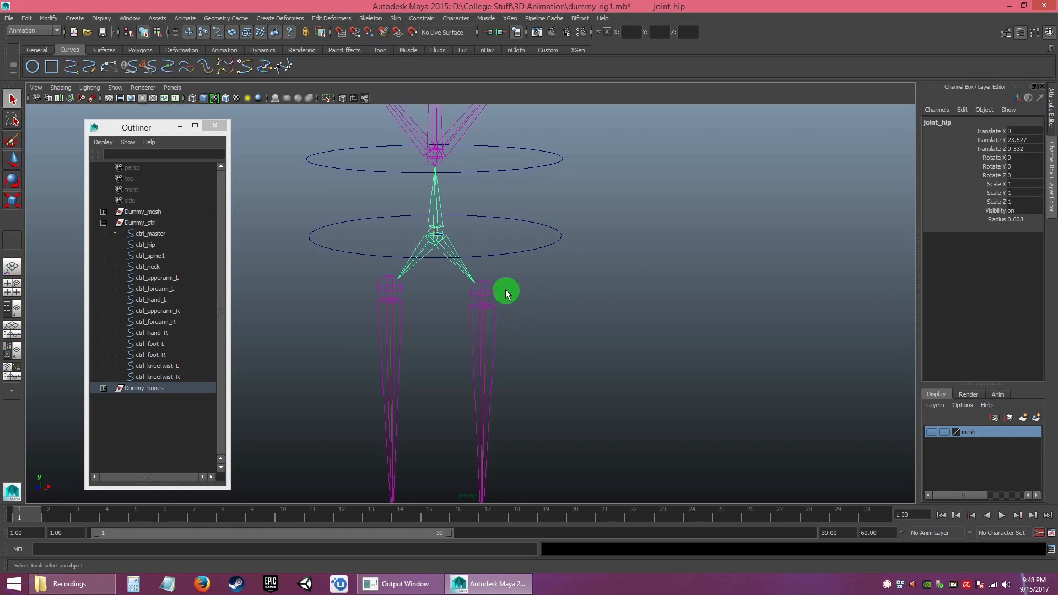
left_click(103, 223)
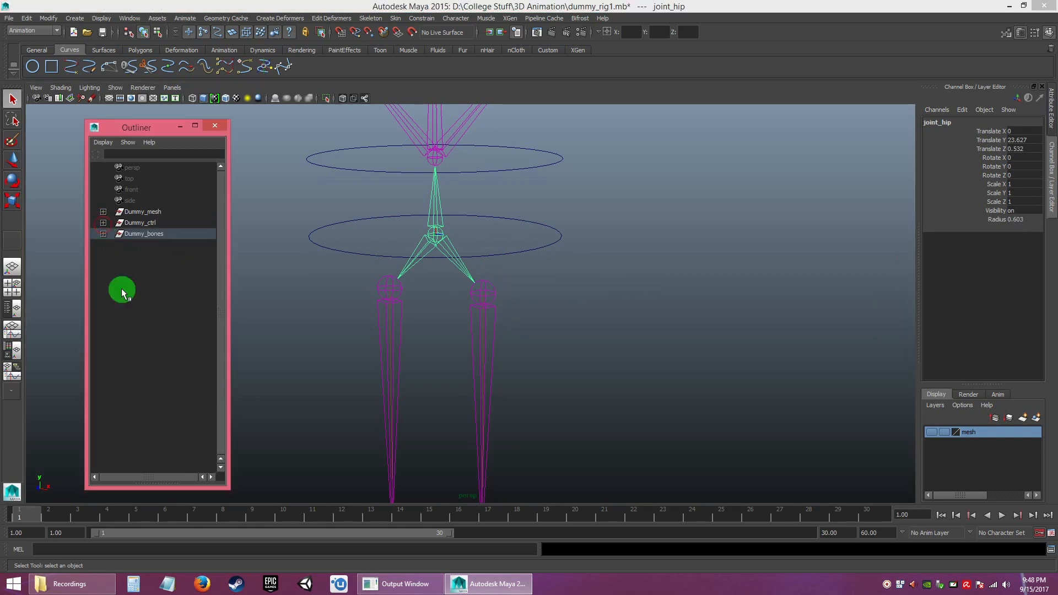
left_click(429, 337)
- Apply a parent constraint with ctrl_hip driving joint_hip, maintaining offset on all translate and rotate axes at weight 1
left_click_drag(557, 283, 566, 313, "alt")
left_click(530, 221)
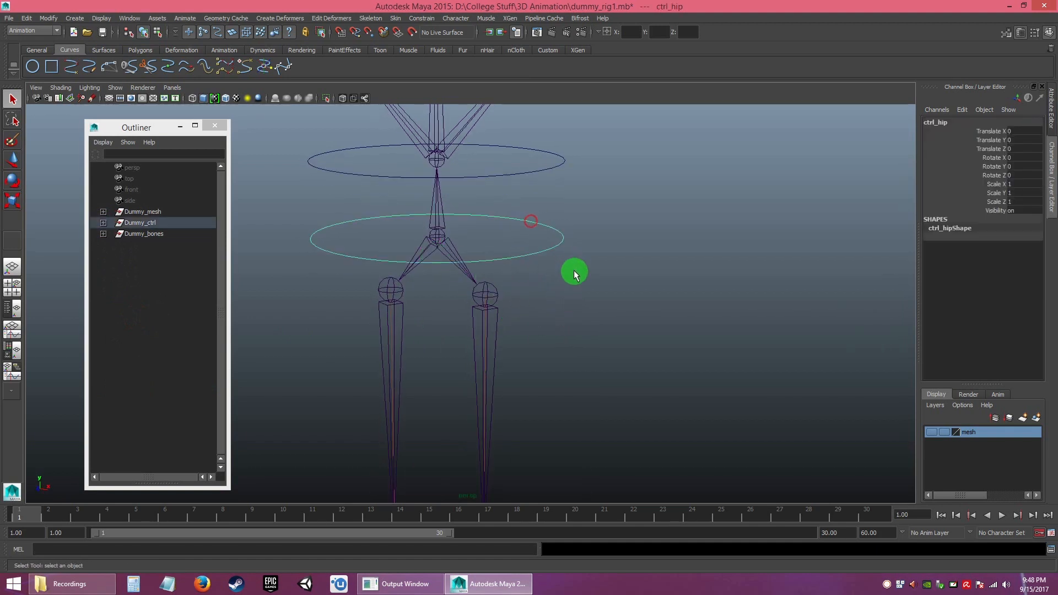
left_click(439, 242, "ctrl+shift")
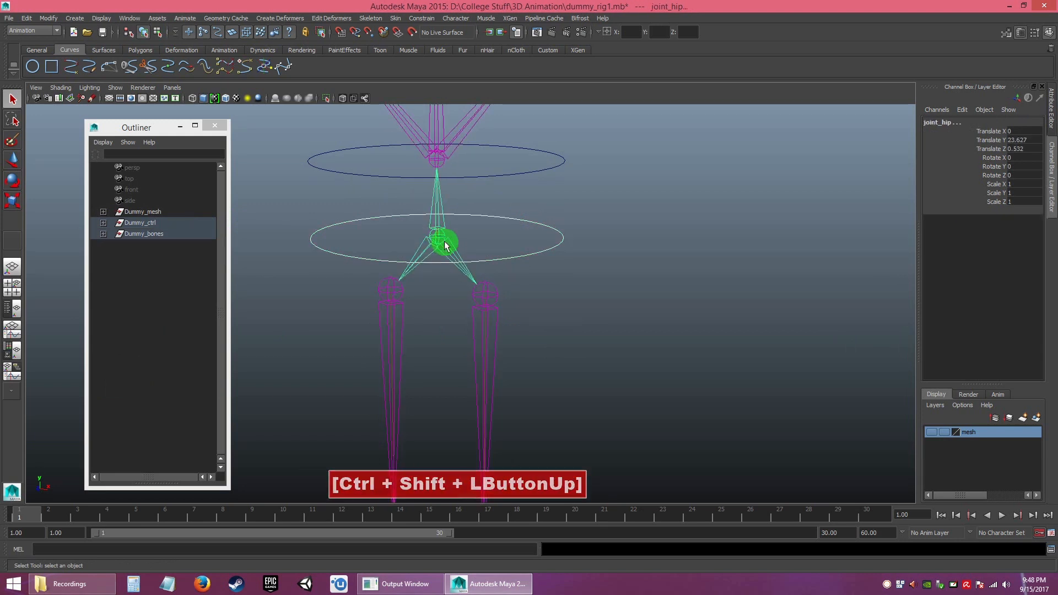
left_click(423, 19)
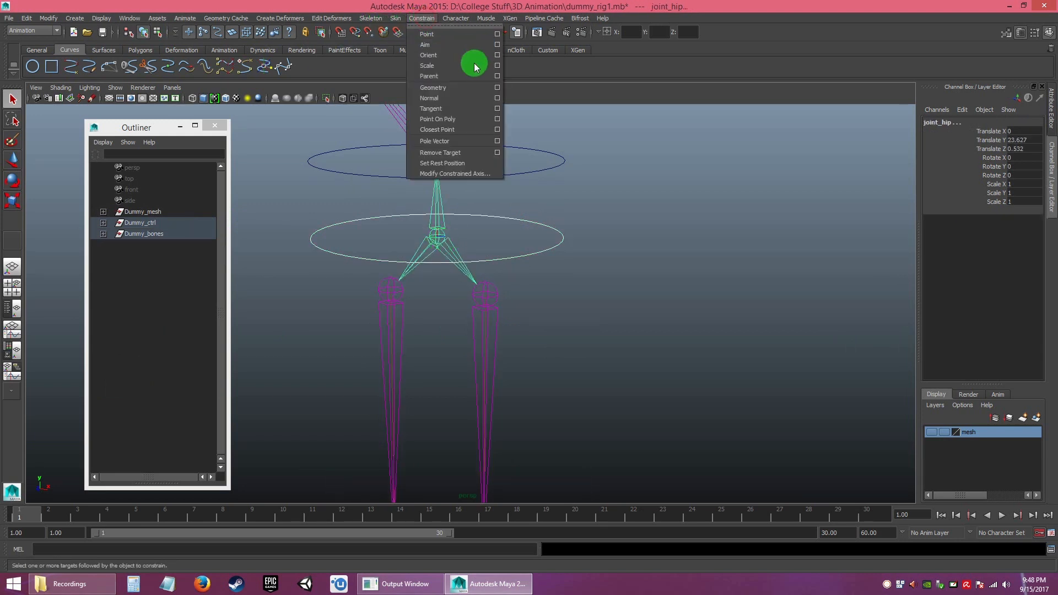
left_click(497, 76)
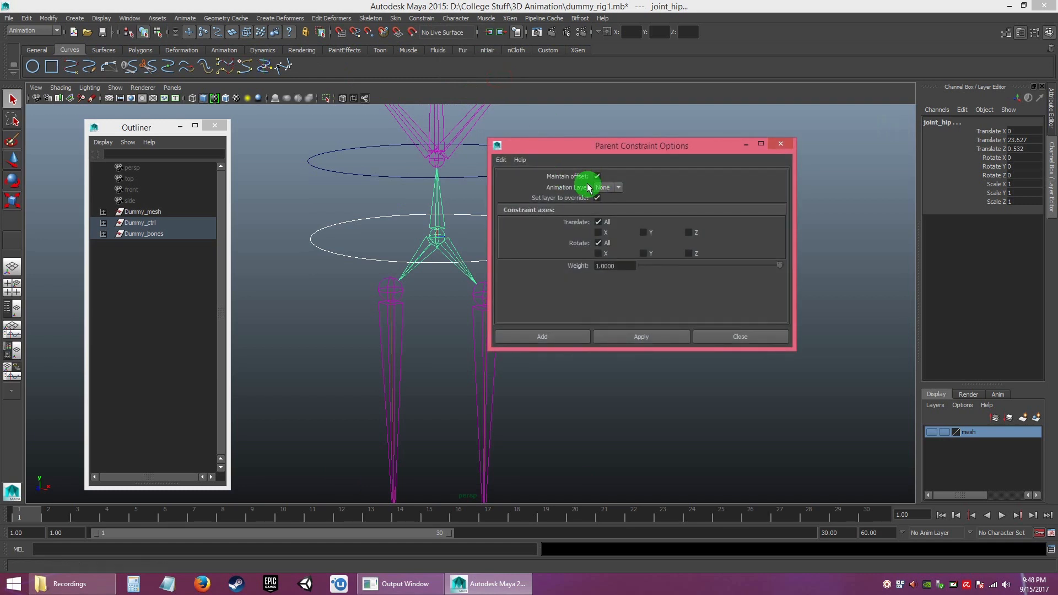
left_click(561, 340)
- Test the hip constraint by moving ctrl_hip about -6.04 in X and 0.52 in Y, and undo the move
left_click_drag(525, 235, 561, 268)
left_click(576, 292)
left_click_drag(513, 225, 586, 286)
right_click_drag(586, 286, 530, 253, "alt")
key("w")
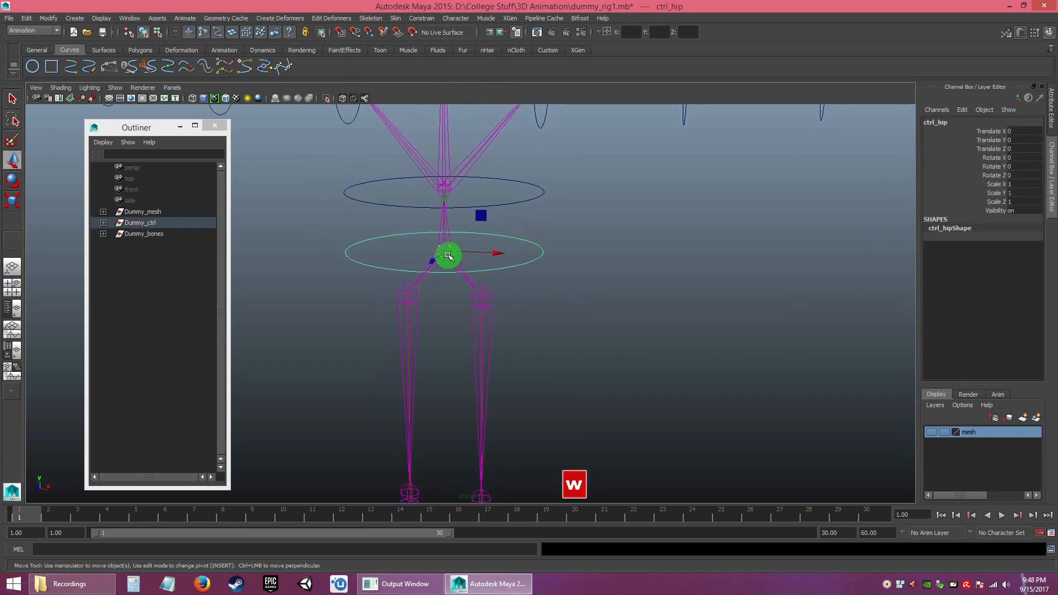
middle_click_drag(482, 215, 357, 196)
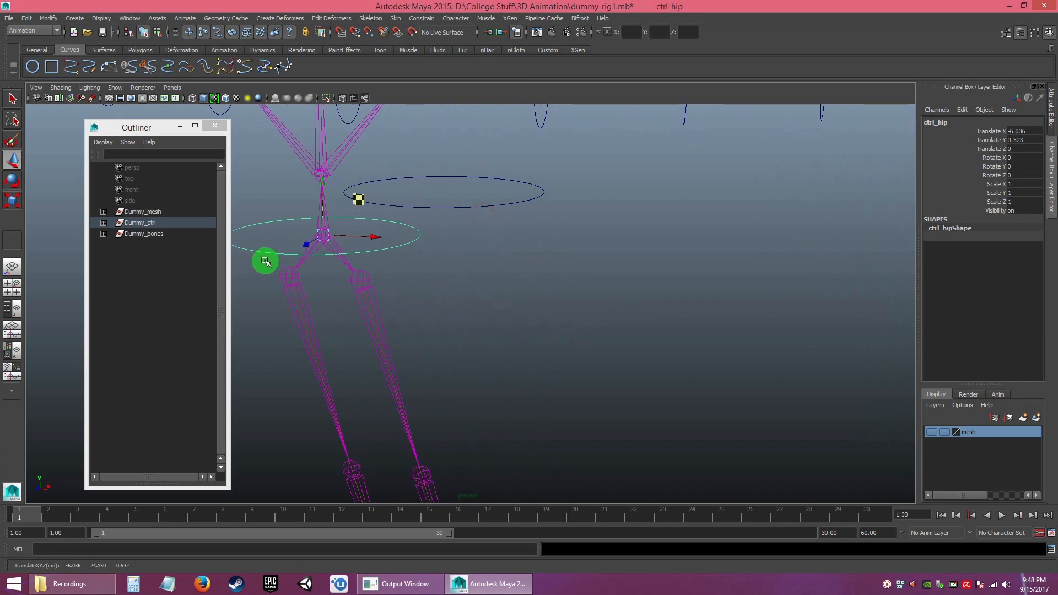
key("ctrl+z")
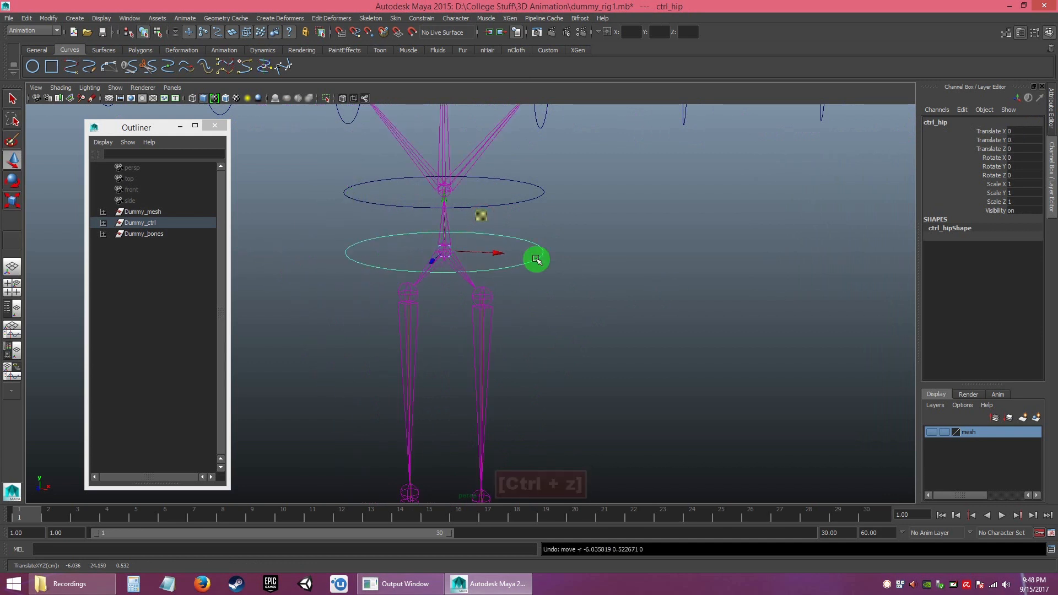
- Compare the channels of ctrl_hip and joint_hip to verify which object carries the parent constraint
right_click_drag(557, 281, 611, 396, "alt")
left_click(575, 284)
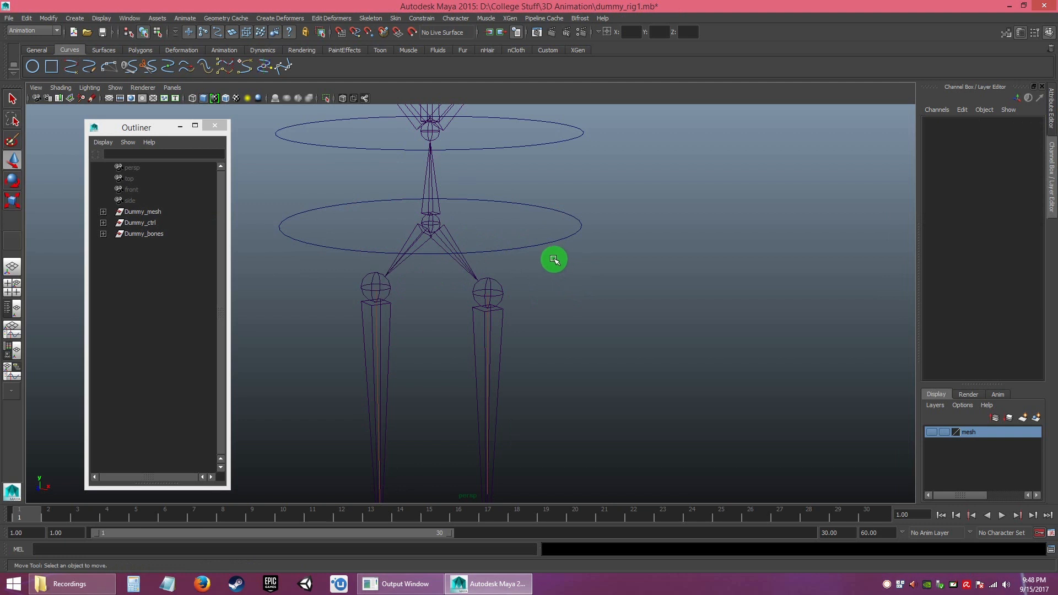
left_click(544, 220)
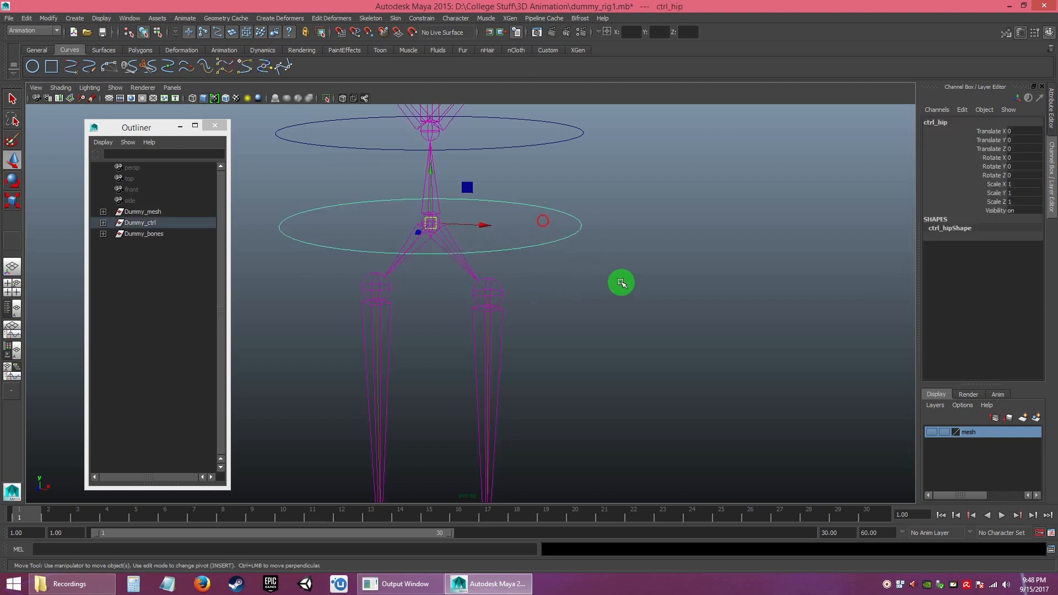
key("w")
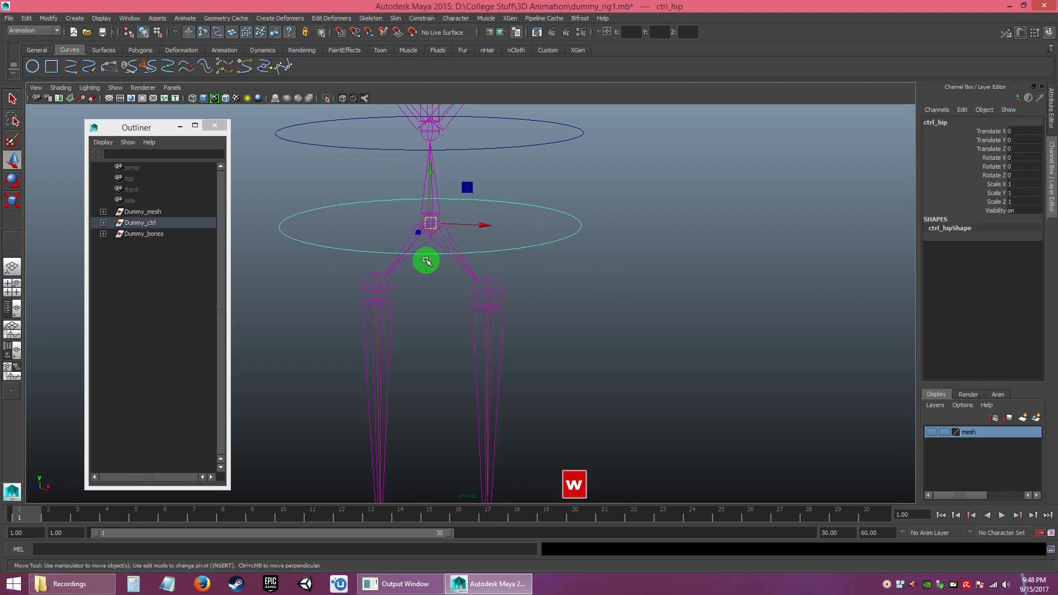
left_click(553, 283)
right_click_drag(567, 289, 411, 188, "alt")
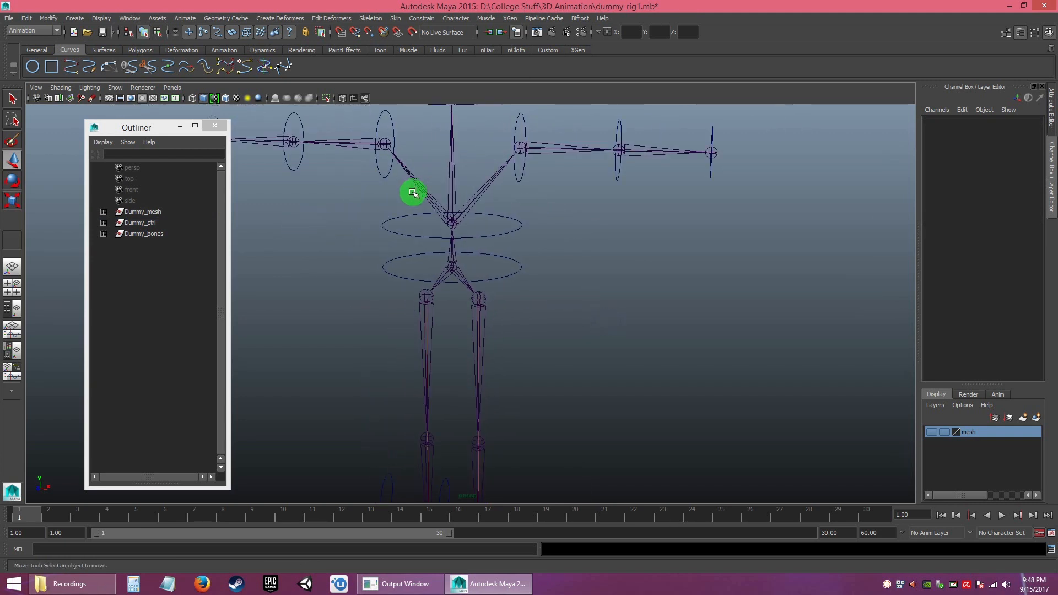
right_click_drag(502, 279, 480, 287, "alt")
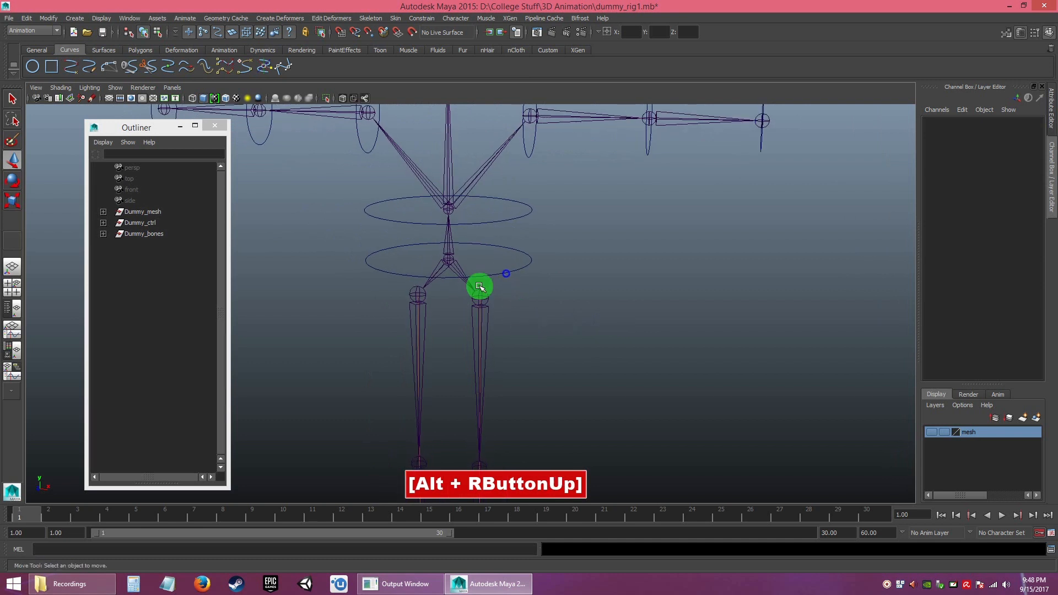
left_click(506, 272)
left_click(523, 296)
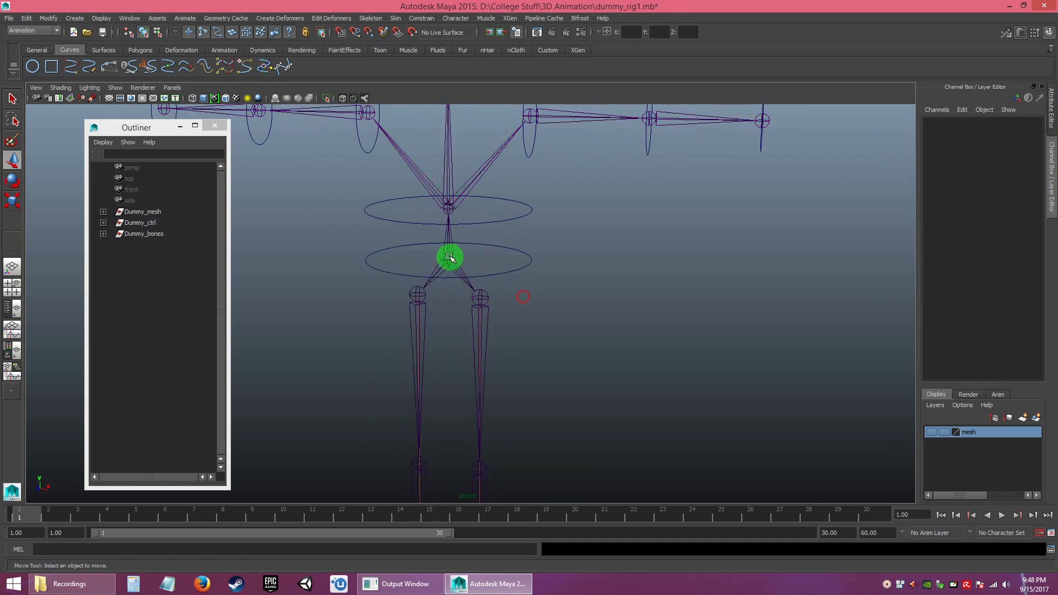
left_click(450, 257)
right_click_drag(521, 284, 548, 336, "alt")
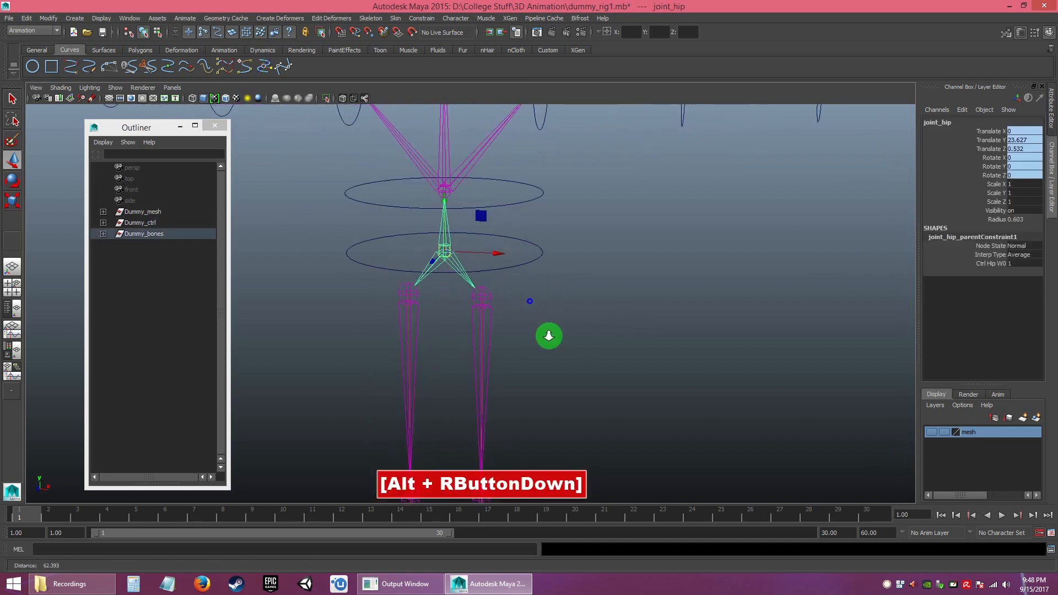
middle_click_drag(534, 297, 531, 353, "alt")
left_click(576, 333)
left_click_drag(544, 306, 543, 300, "alt")
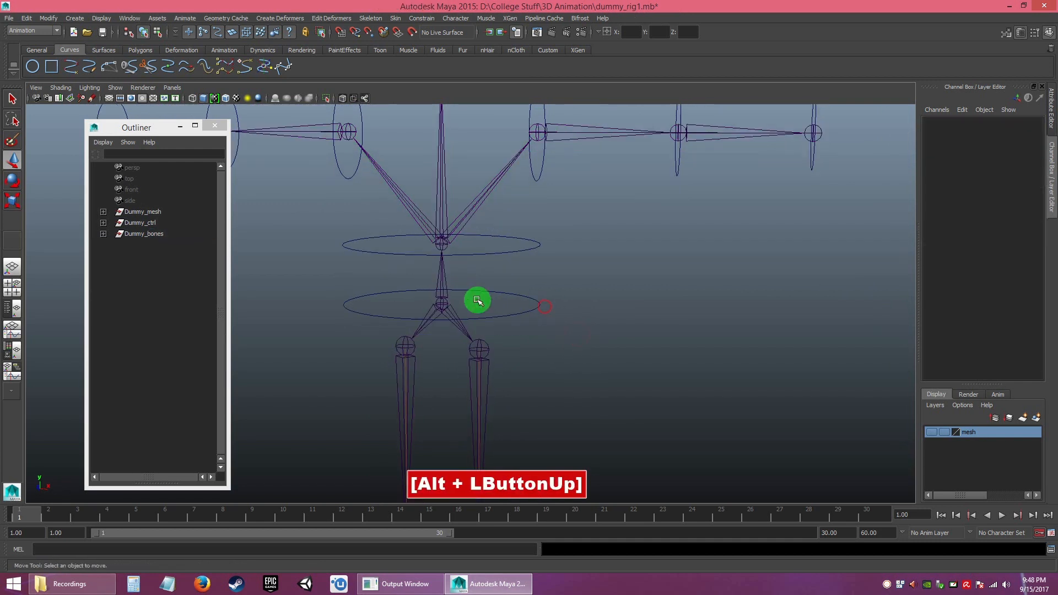
right_click_drag(465, 306, 423, 260, "alt")
middle_click_drag(422, 259, 420, 315, "alt")
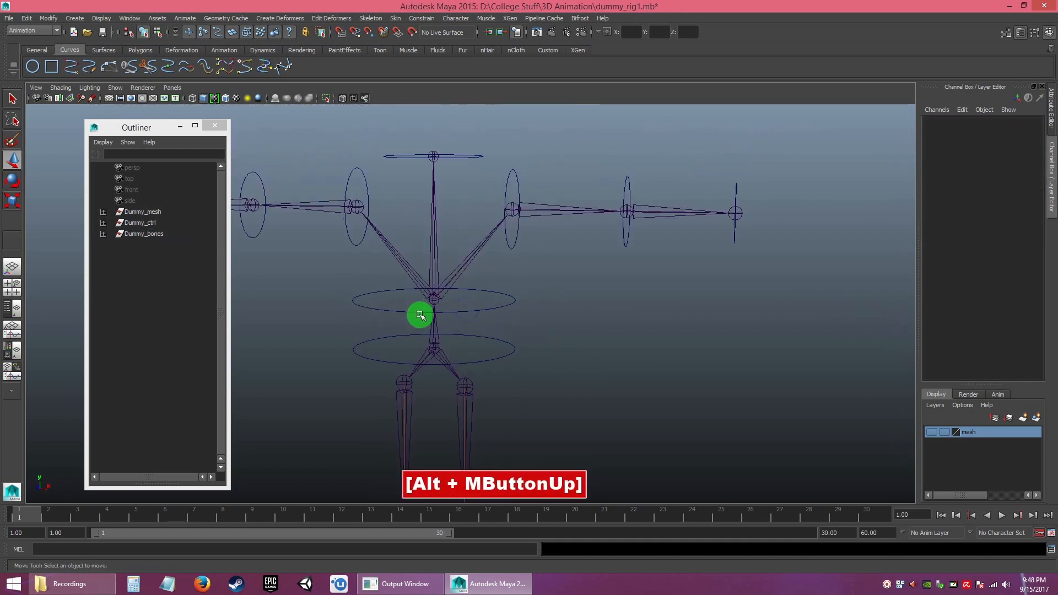
right_click_drag(510, 329, 465, 295, "alt")
middle_click_drag(465, 296, 533, 292, "alt")
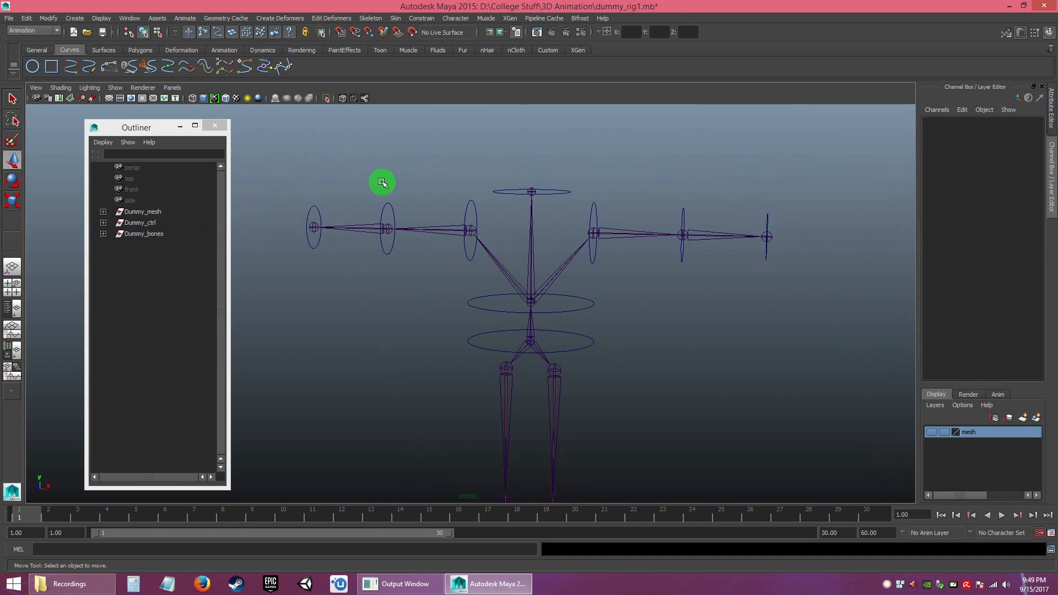
middle_click_drag(636, 387, 570, 302, "alt")
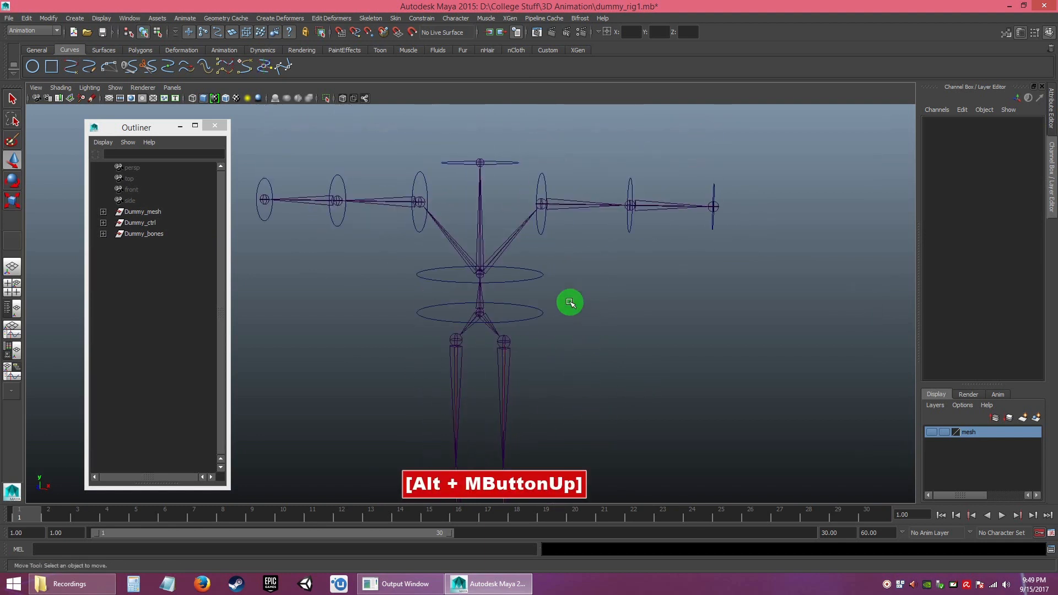
right_click_drag(569, 302, 618, 376, "alt")
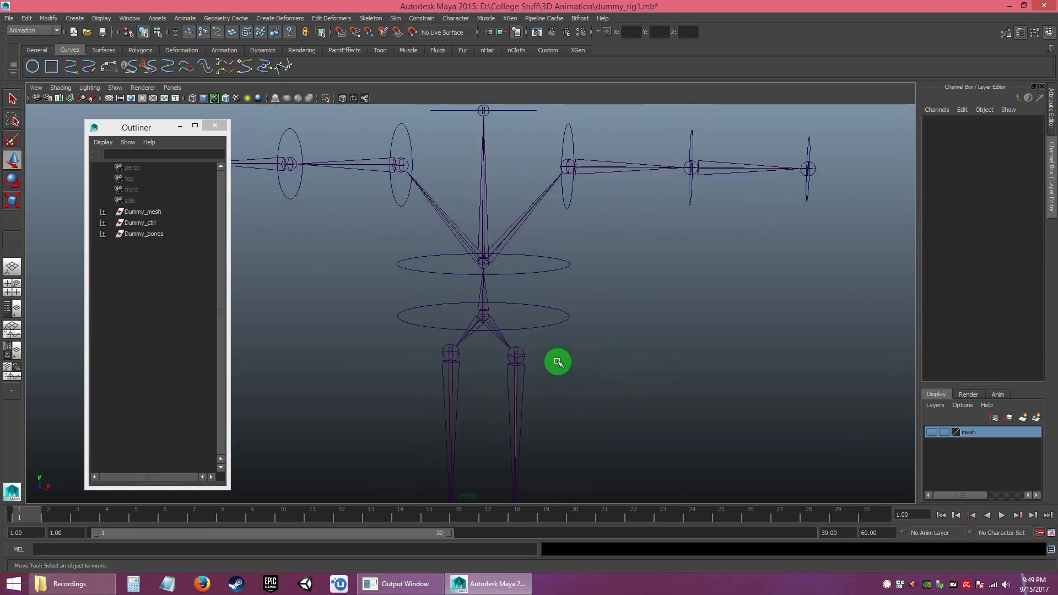
- Apply an orient constraint with ctrl_spine1 driving joint_spine1, maintaining offset
right_click_drag(531, 331, 557, 395, "alt")
middle_click_drag(546, 275, 515, 297, "alt")
right_click_drag(515, 298, 526, 333, "alt")
left_click_drag(475, 302, 482, 299, "alt")
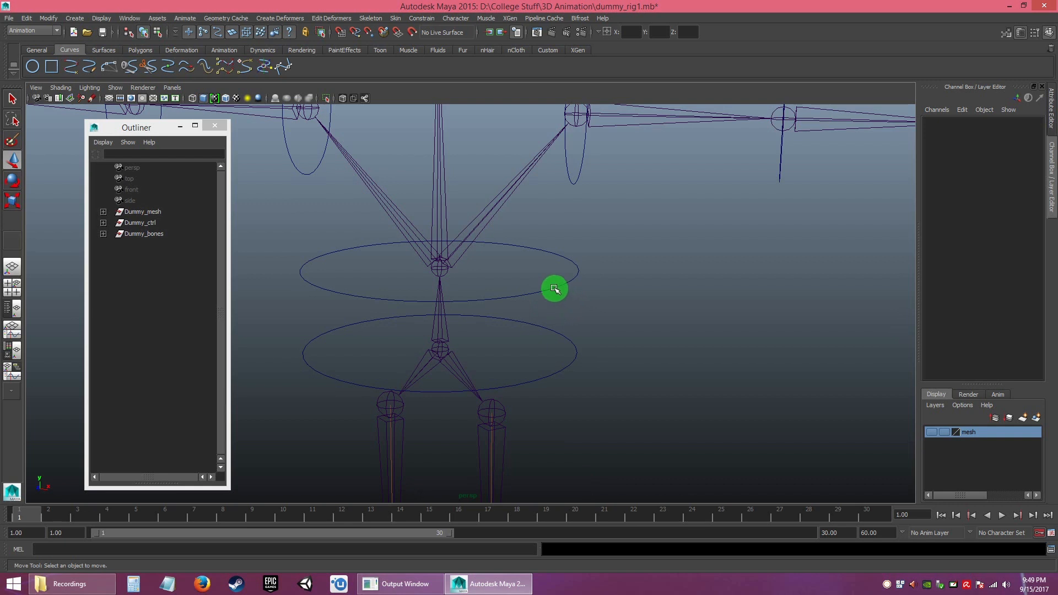
left_click(543, 254)
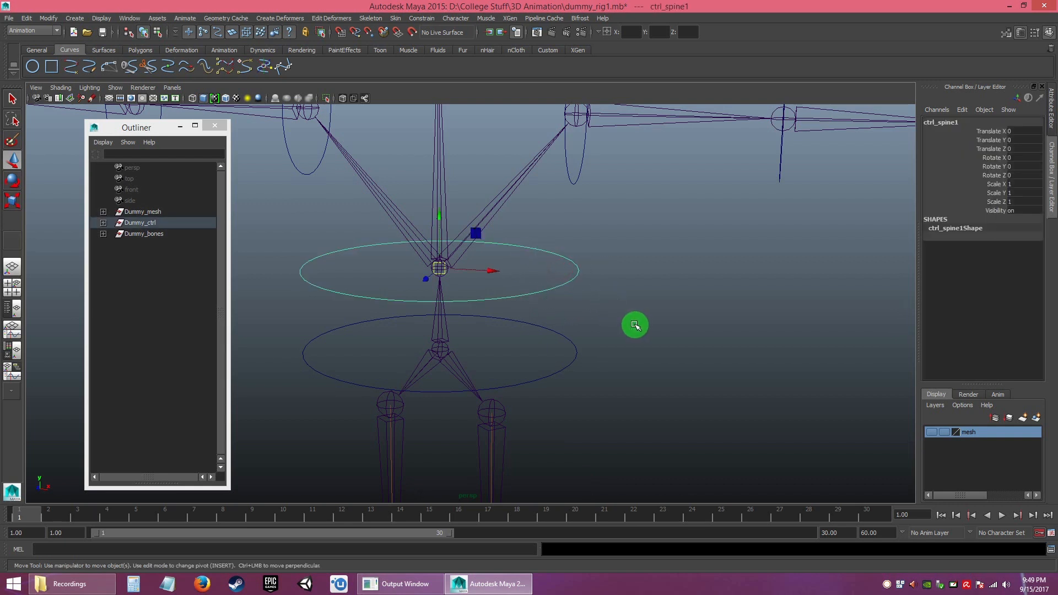
key("q")
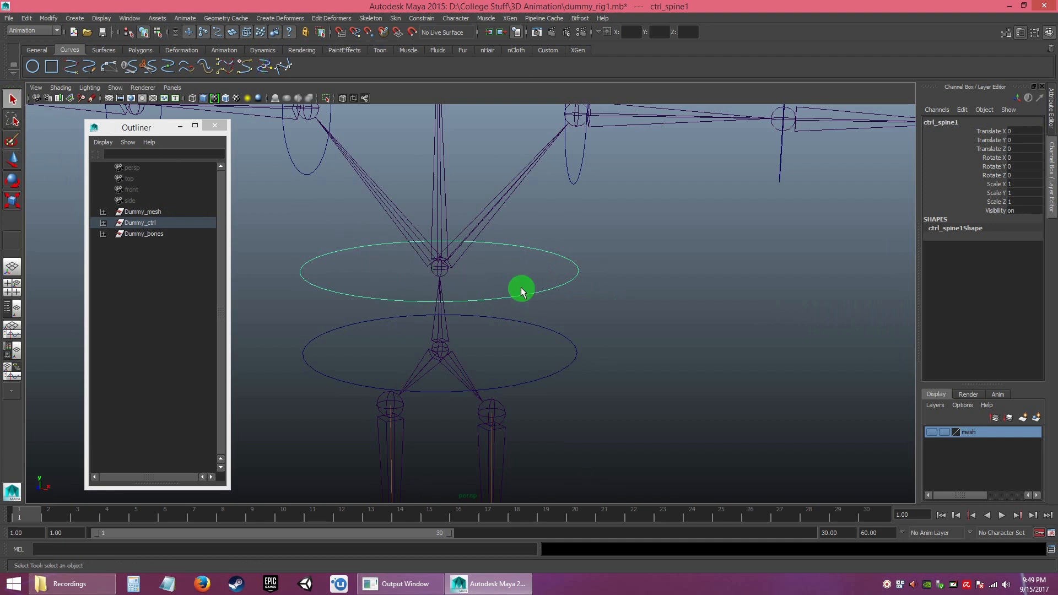
left_click(653, 319)
left_click(548, 251)
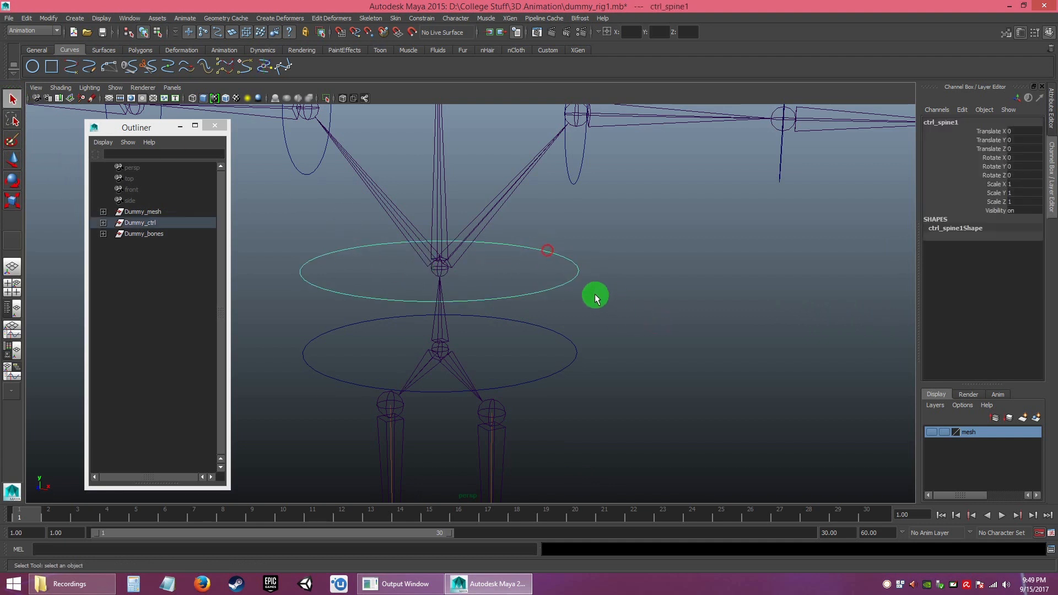
left_click(435, 270, "ctrl+shift")
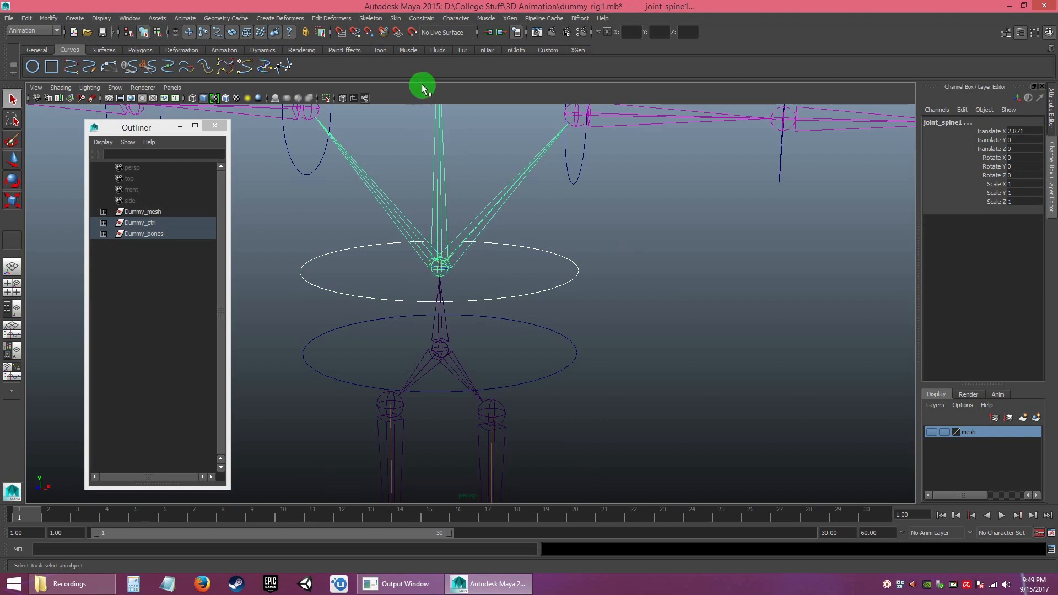
left_click(427, 18)
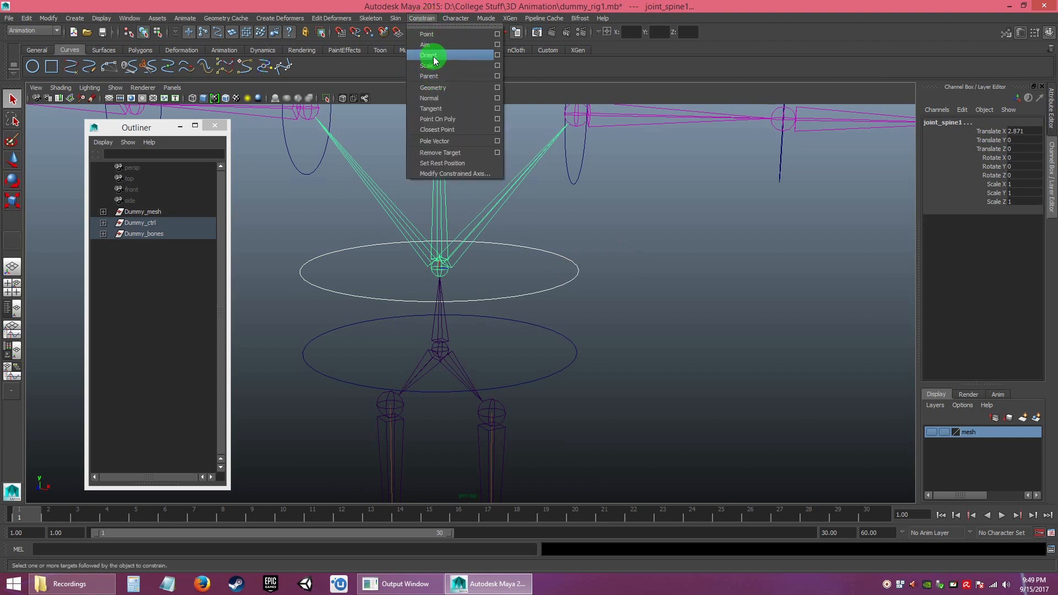
left_click(497, 55)
left_click(501, 160)
left_click(522, 180)
left_click(597, 177)
left_click(542, 337)
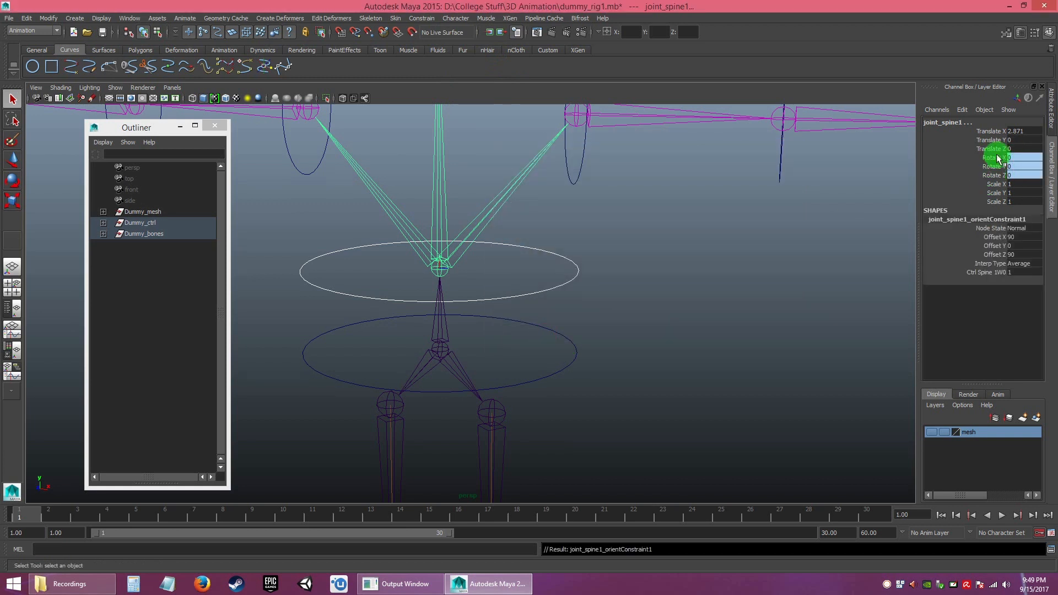
left_click(421, 19)
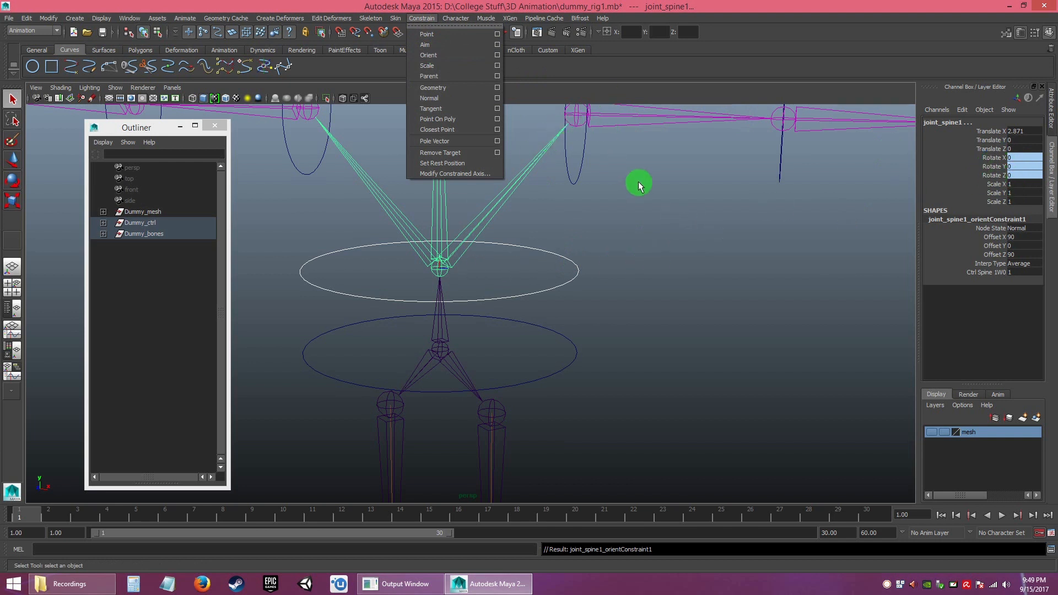
left_click(612, 259)
left_click(555, 263)
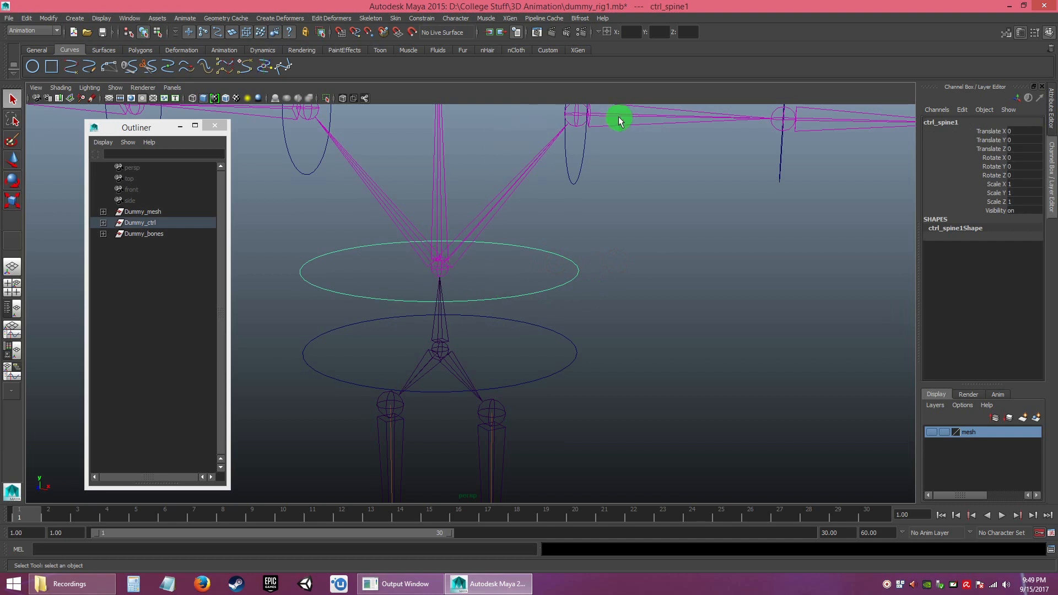
- Test ctrl_hip by moving it about 3.46 in X and -3.28 in Y and by rotating it, undoing both changes
left_click_drag(555, 347, 615, 385)
middle_click_drag(619, 373, 562, 267, "alt")
left_click_drag(527, 249, 507, 295, "alt")
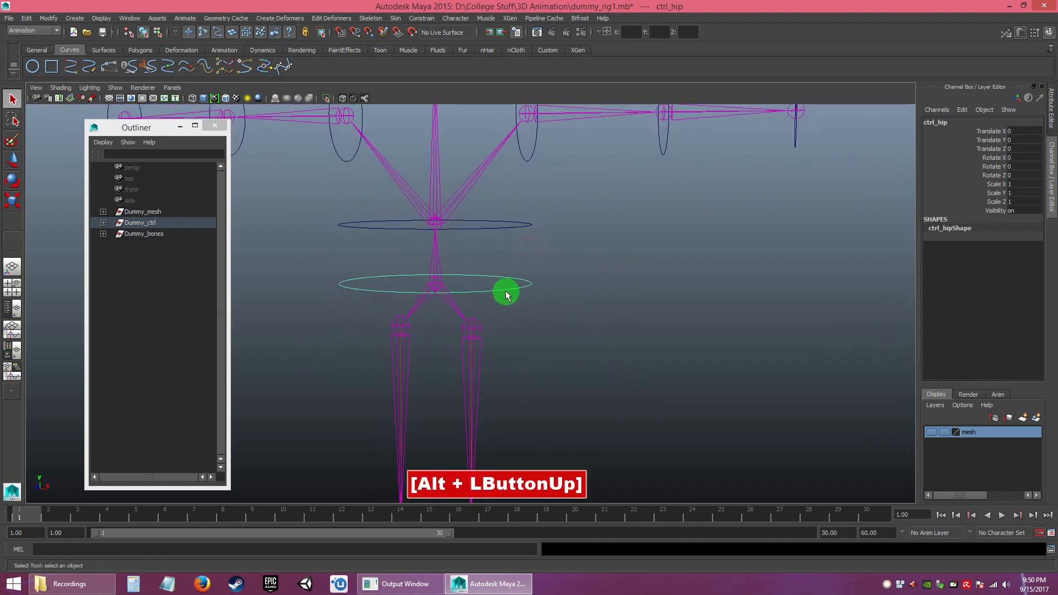
key("w")
left_click_drag(472, 244, 554, 320)
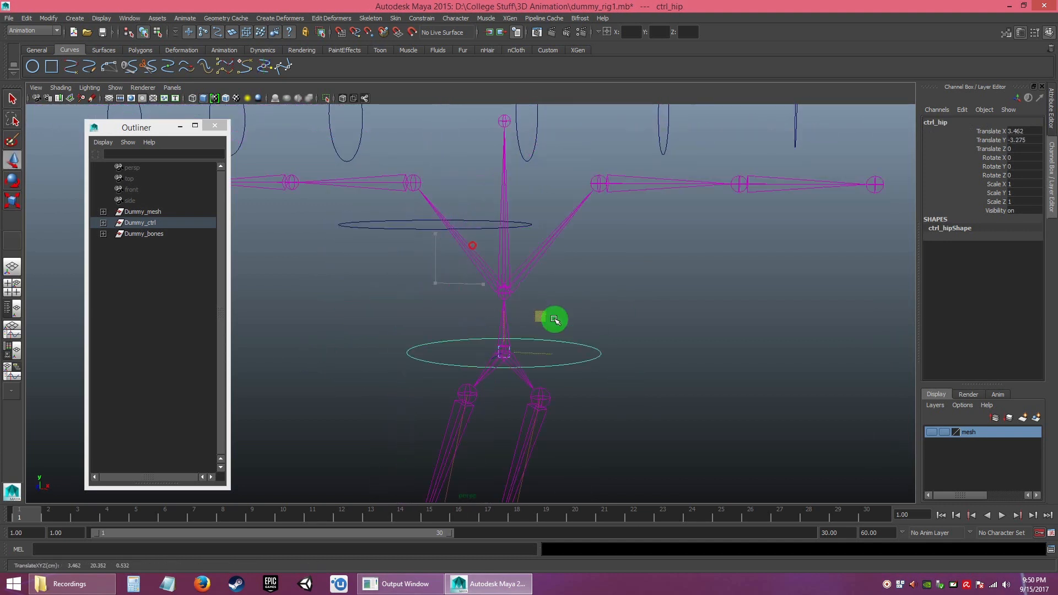
key("ctrl+z")
key("e")
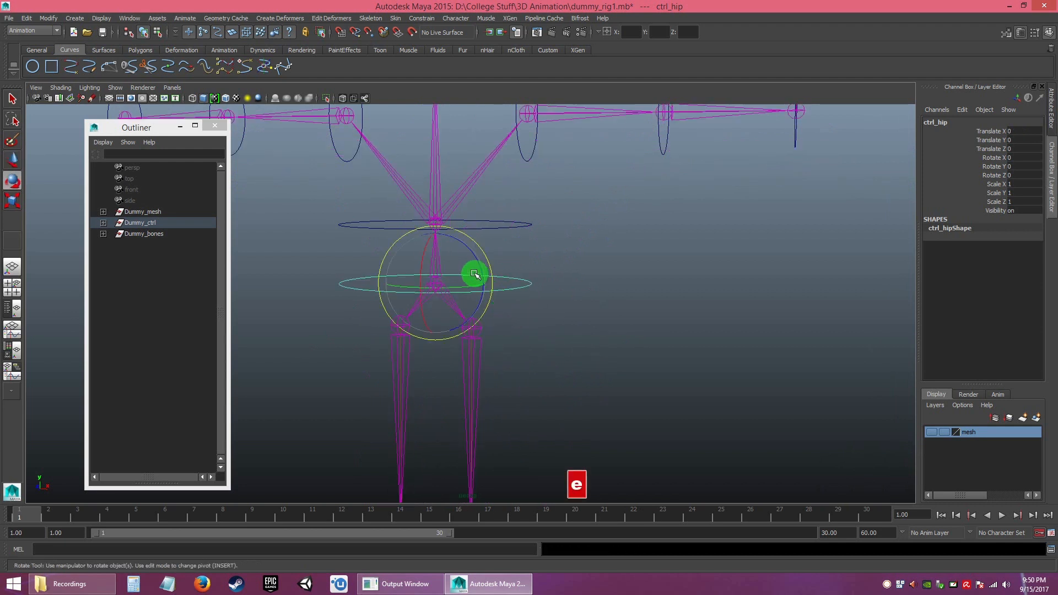
left_click_drag(457, 260, 537, 305)
key("ctrl+z")
left_click(579, 310)
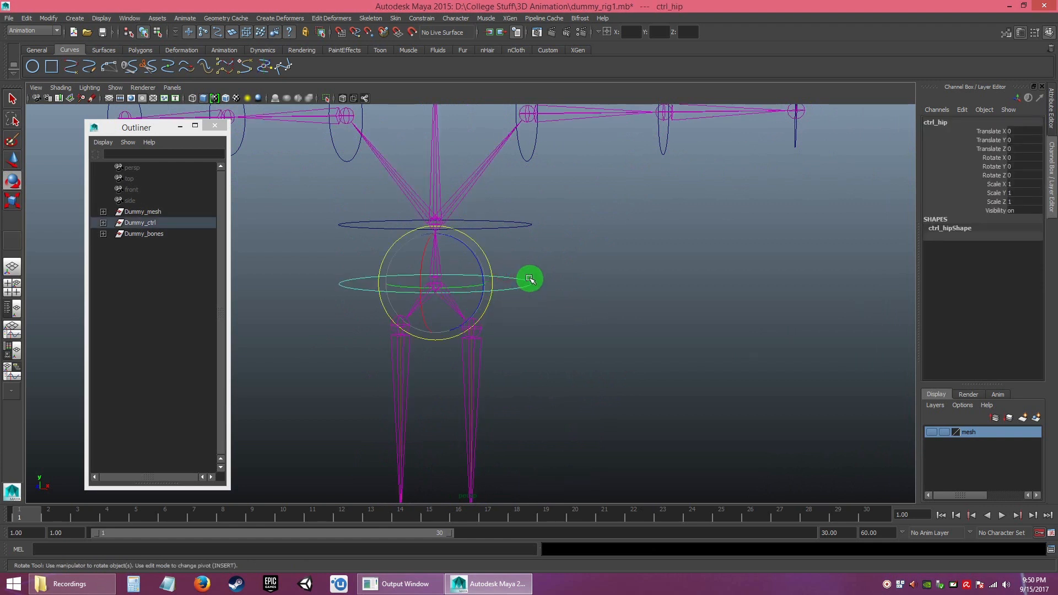
- Test ctrl_spine1 by rotating it about 15.65, 3.83 and -16.89 degrees and moving it about -0.47 in X and -0.14 in Y, undoing both
right_click_drag(529, 279, 531, 255, "alt")
middle_click_drag(531, 255, 548, 324, "alt")
left_click_drag(545, 256, 588, 299)
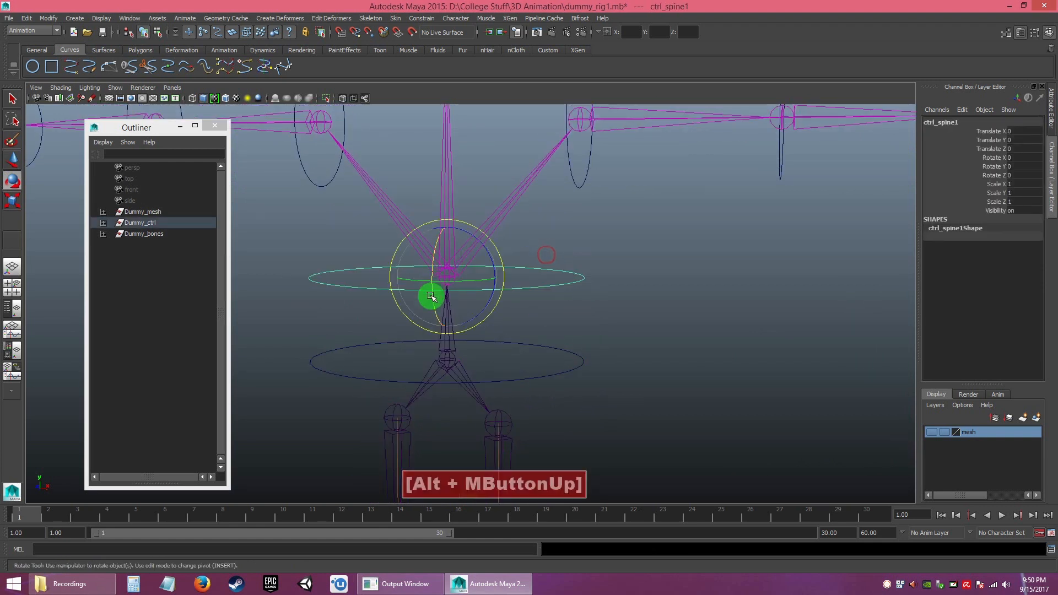
left_click_drag(460, 252, 476, 278)
key("ctrl+z")
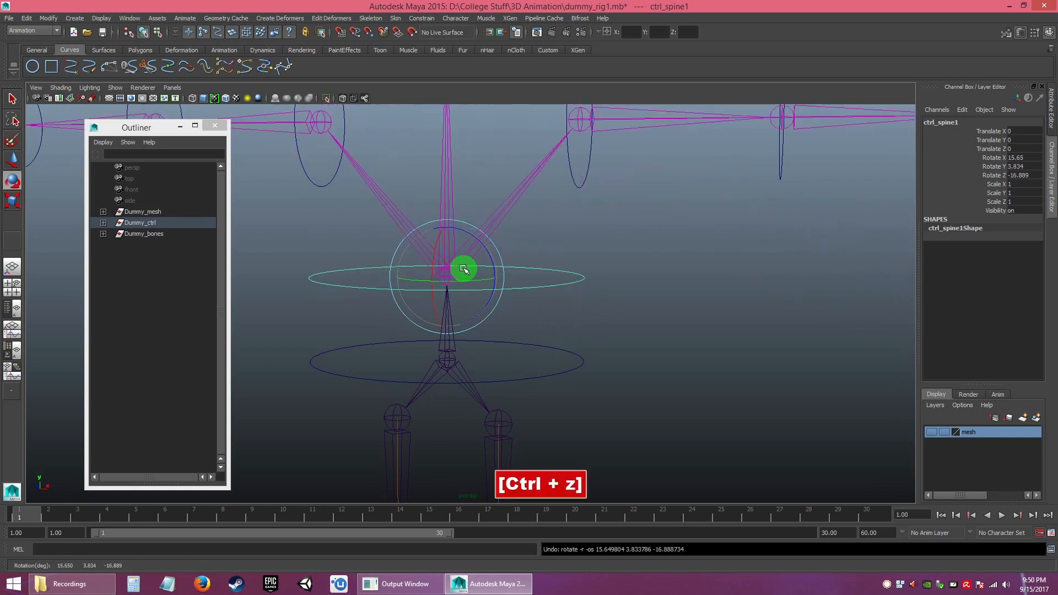
key("w")
mouse_move(480, 242)
left_mouse_down()
mouse_move(425, 246)
mouse_move(463, 247)
left_mouse_up()
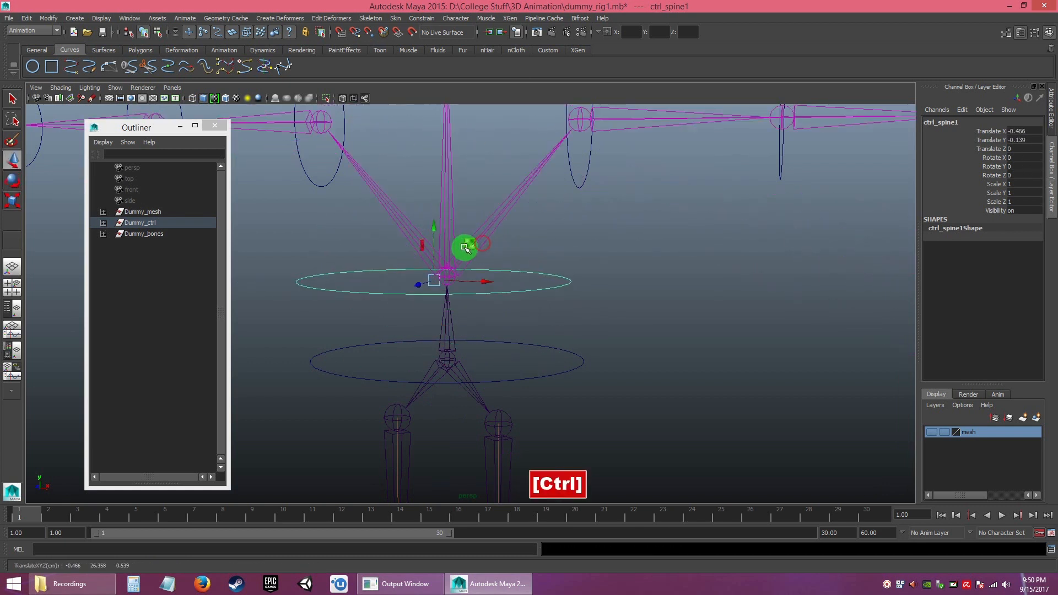
key("ctrl+z")
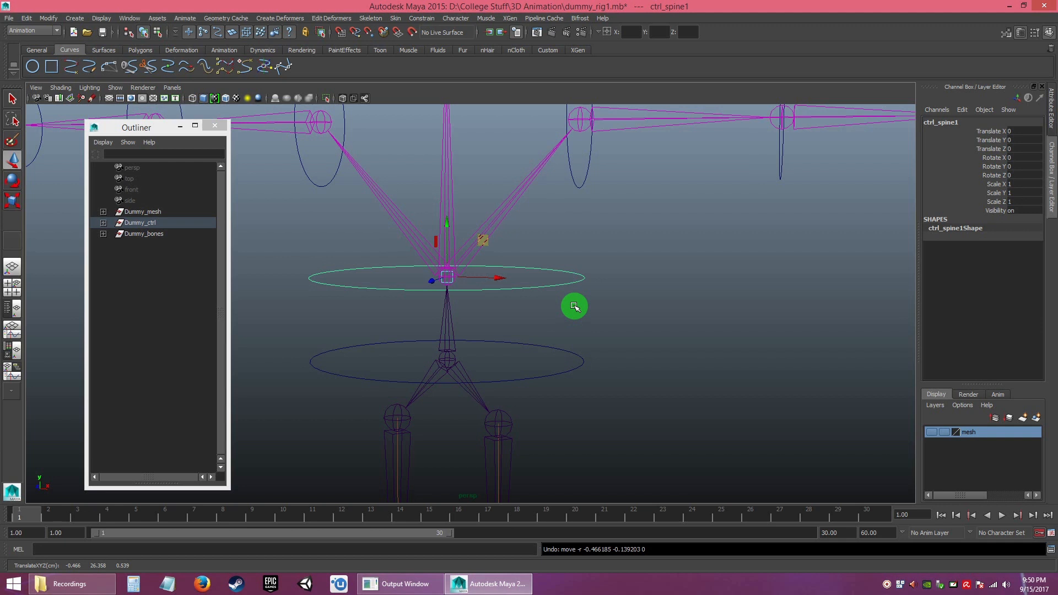
- Compare the constrained translate and rotate channels of joint_hip with the channels of ctrl_hip
left_click(574, 306)
left_click_drag(515, 296, 512, 300, "alt")
right_click_drag(512, 299, 449, 286, "alt")
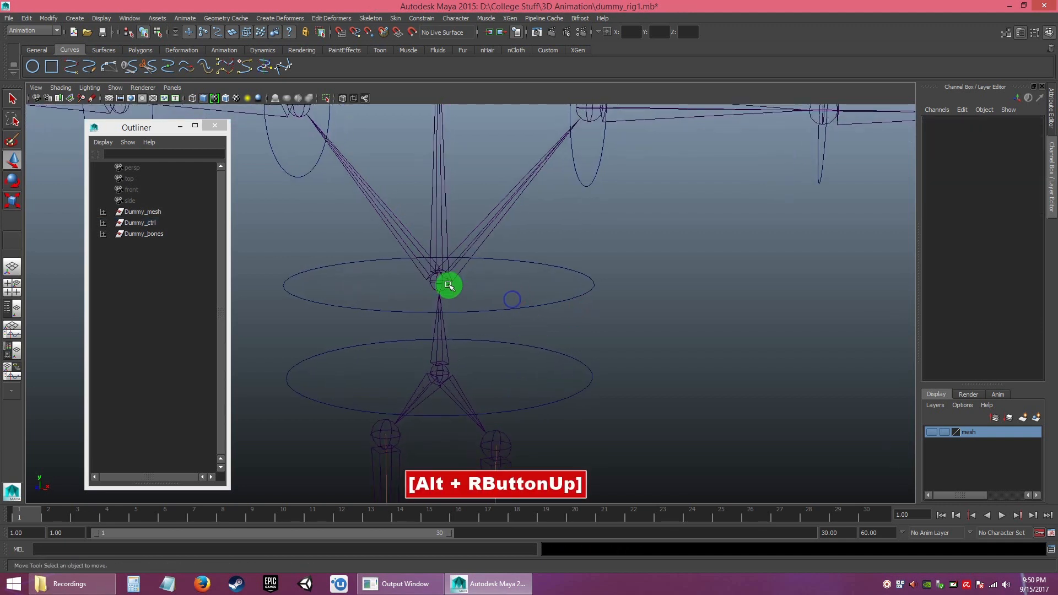
left_click(439, 372)
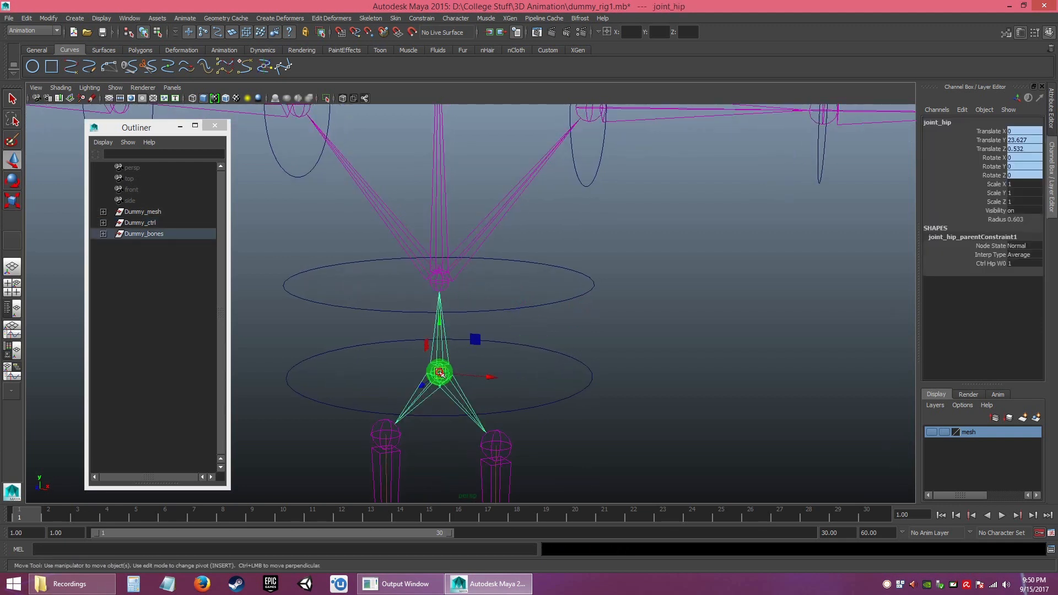
left_click(1000, 138)
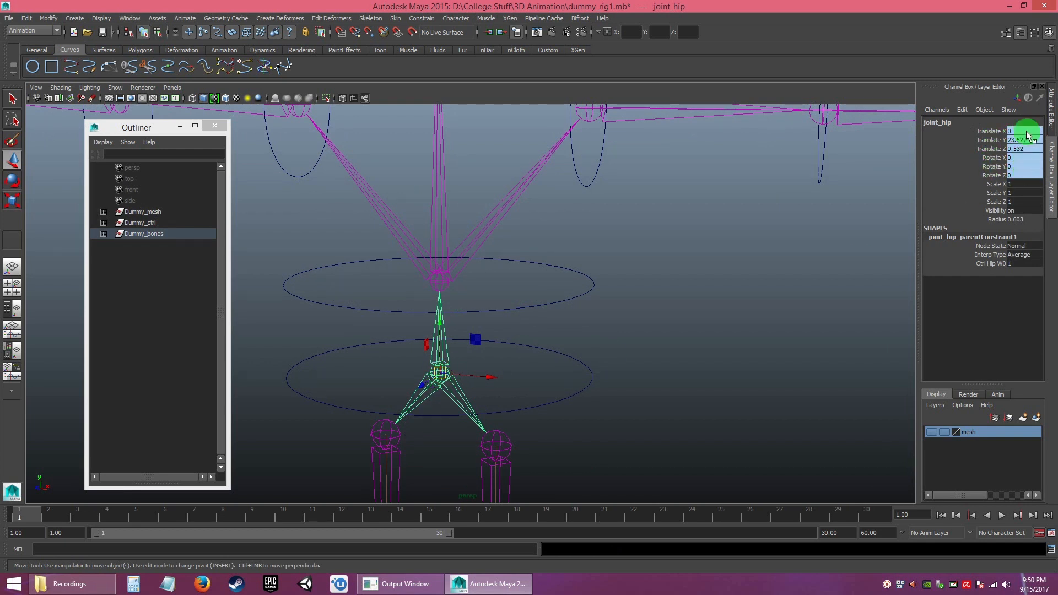
left_click(591, 386)
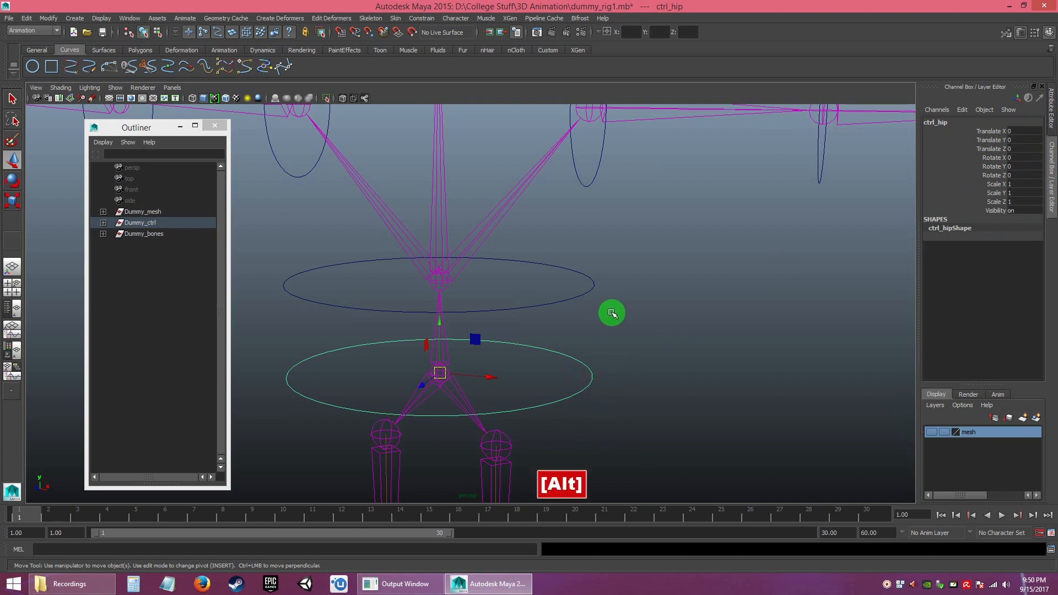
- Apply an orient constraint with ctrl_neck driving joint_neck
middle_click_drag(611, 311, 622, 365, "alt")
right_click_drag(622, 364, 550, 258, "alt")
middle_click_drag(550, 257, 500, 238, "alt")
right_click_drag(501, 239, 510, 274, "alt")
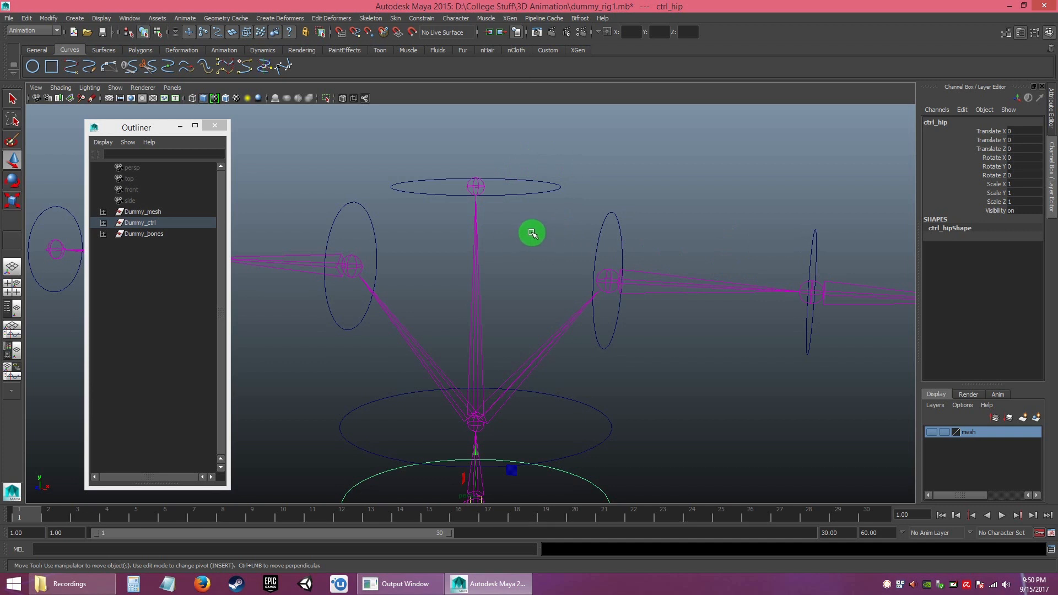
left_click(12, 102)
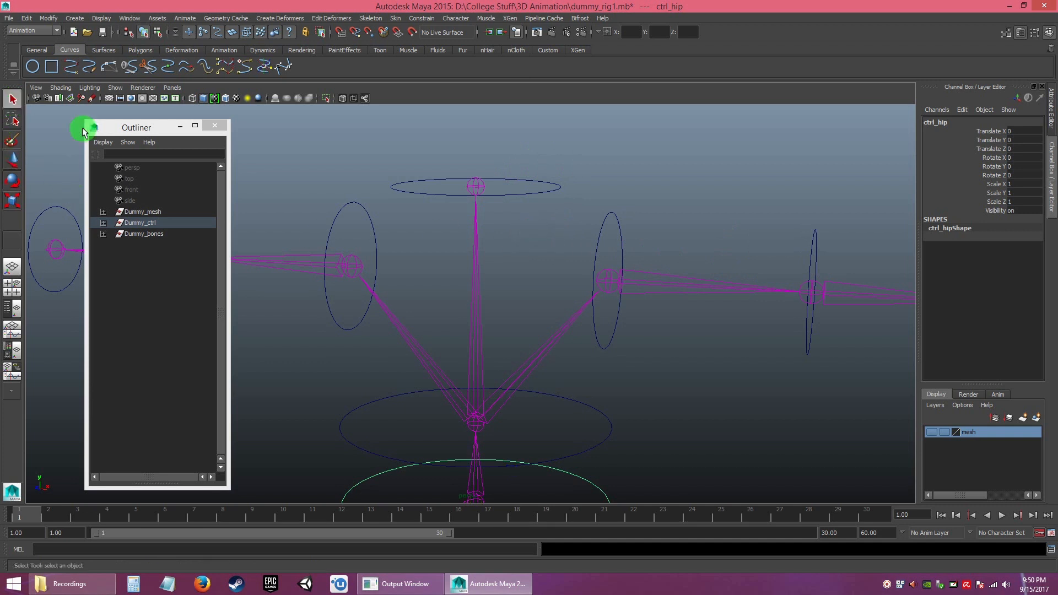
left_click(543, 170)
left_click(476, 187, "shift")
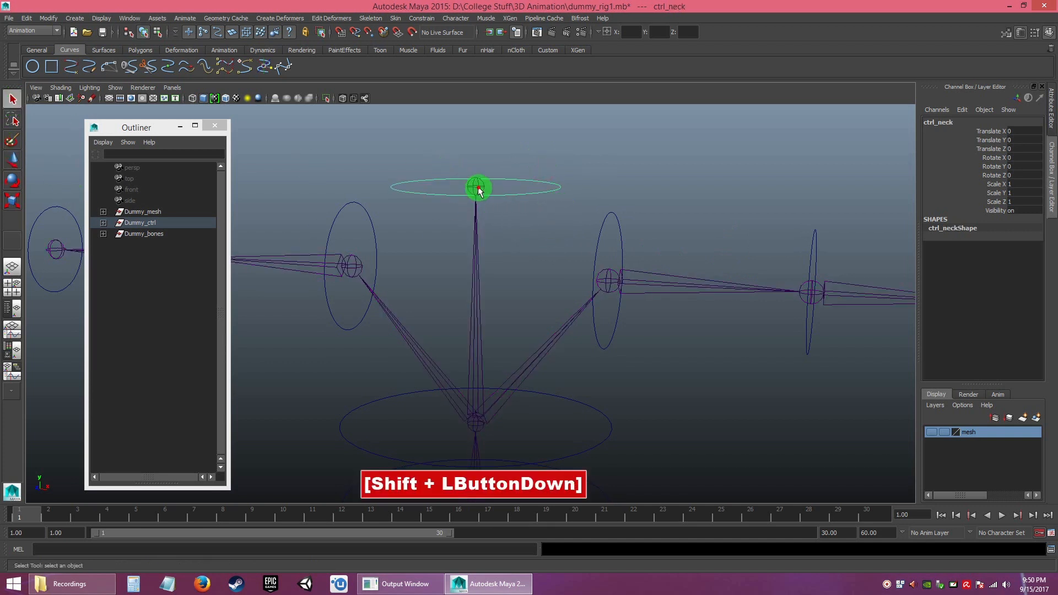
left_click(421, 18)
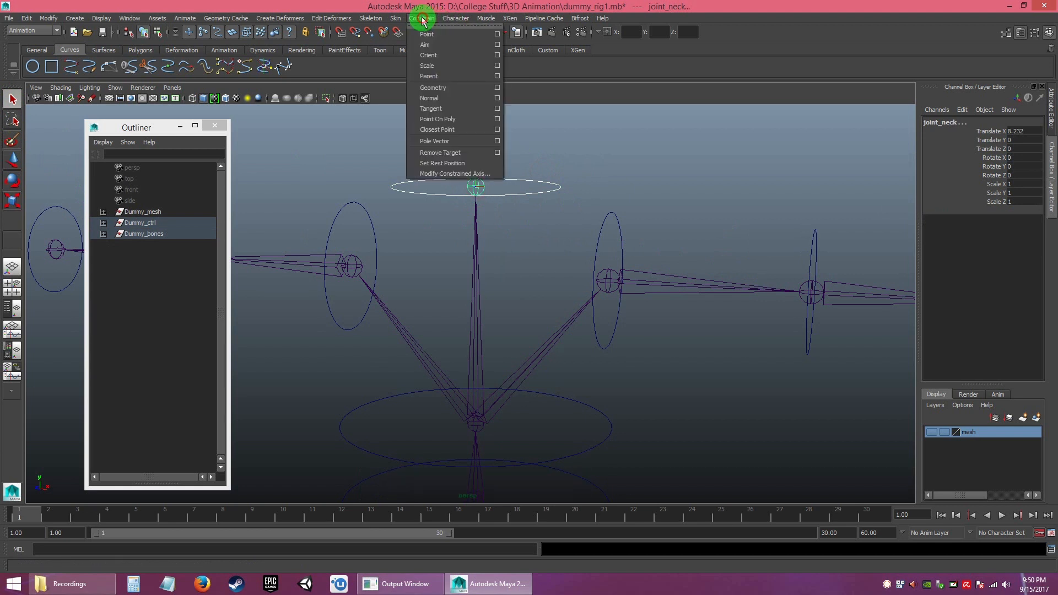
left_click(449, 57)
- Check the channels of joint_neck for the orient constraint, and clear the selection
right_click_drag(613, 239, 524, 189, "alt")
middle_click_drag(524, 189, 514, 200, "alt")
left_click_drag(513, 200, 519, 191, "alt")
left_click(475, 231)
left_click(437, 194)
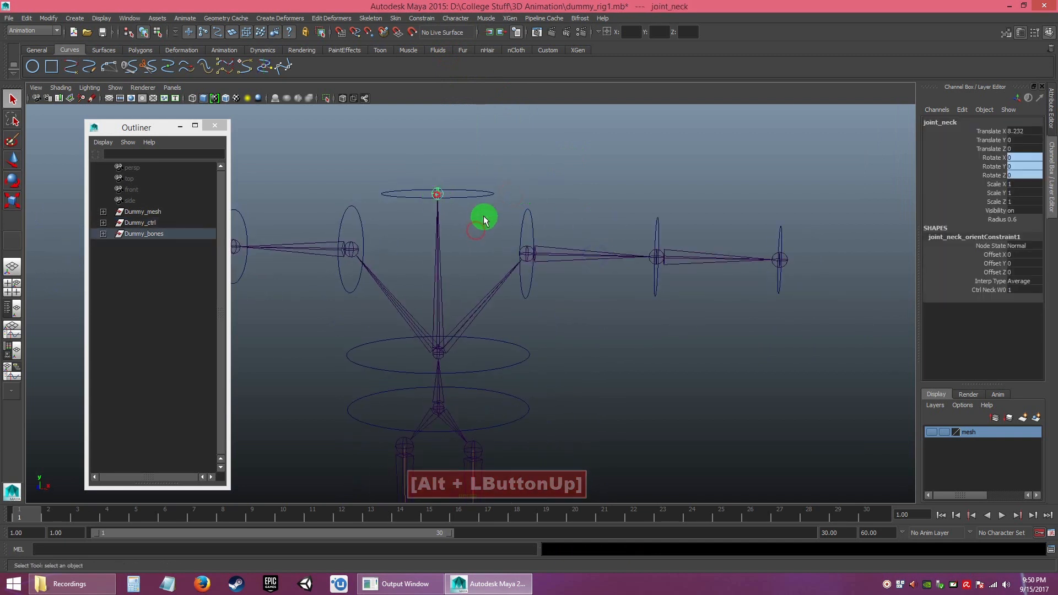
left_click(475, 227)
- Apply an orient constraint with the left upper-arm control curve driving joint1 at the shoulder
mouse_move(475, 228)
right_mouse_down("alt")
mouse_move(578, 271)
mouse_move(543, 326)
mouse_move(491, 224)
right_mouse_up("alt")
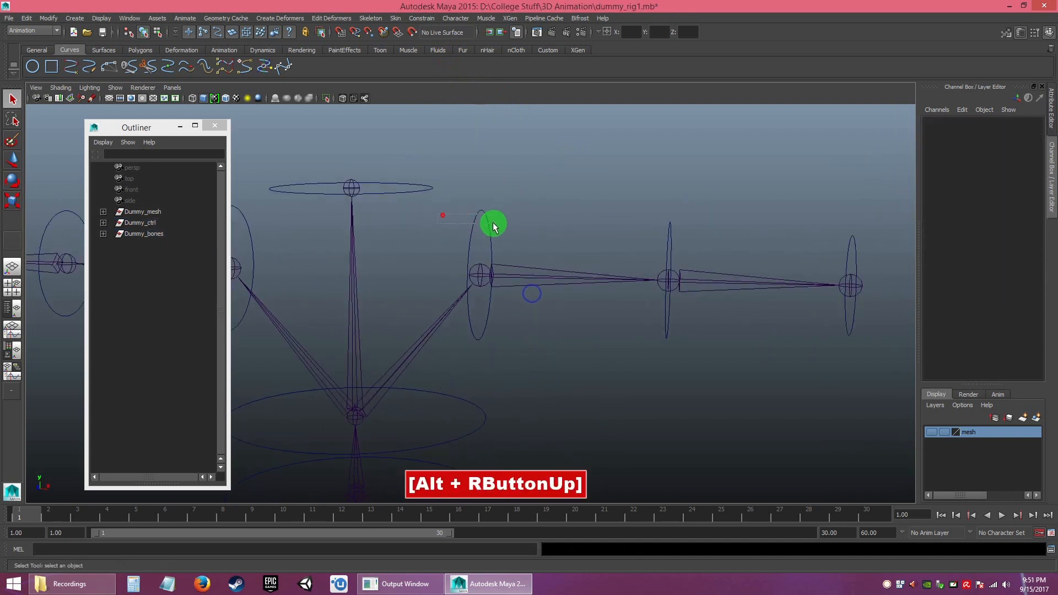
left_click(483, 282, "shift")
left_click(482, 281, "shift")
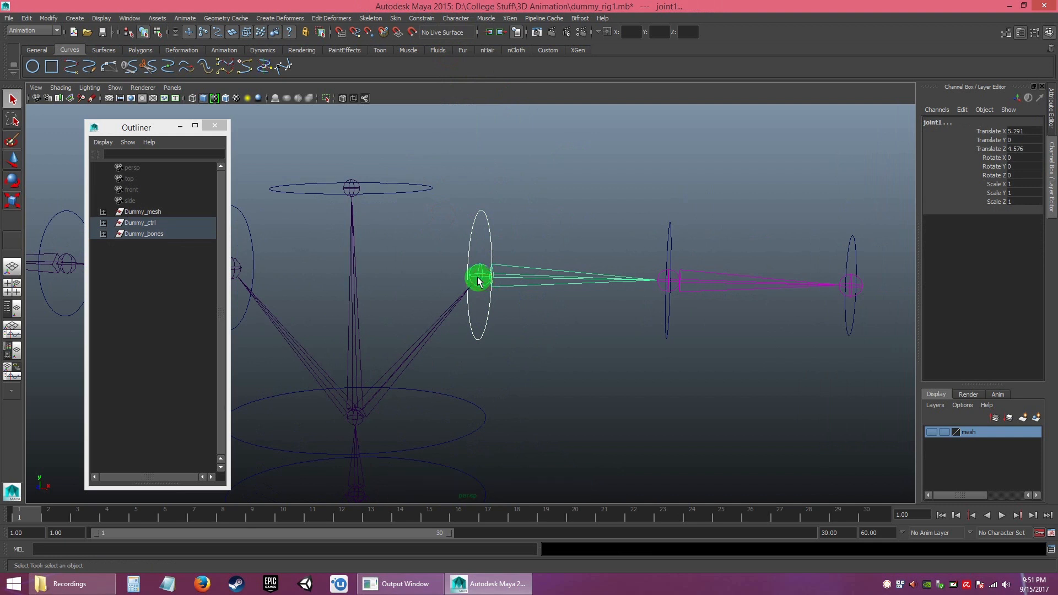
left_click(422, 20)
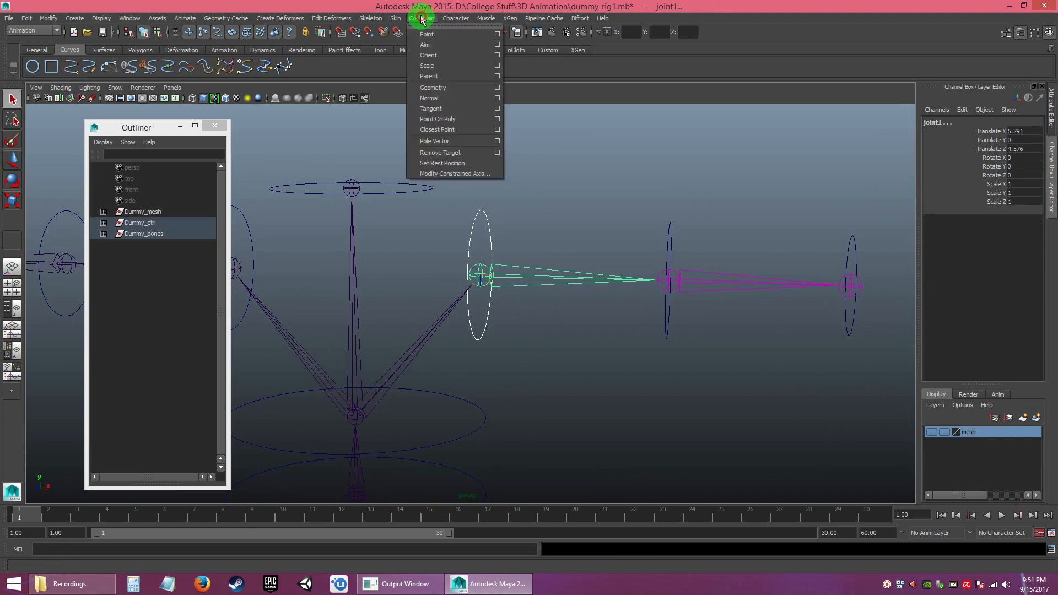
left_click(433, 57)
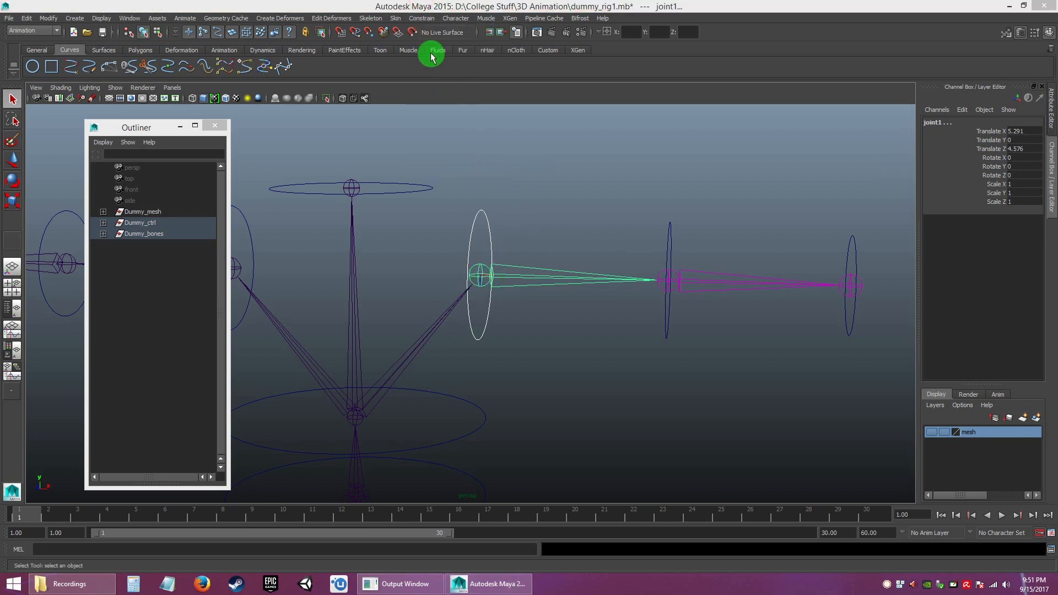
left_click(422, 20)
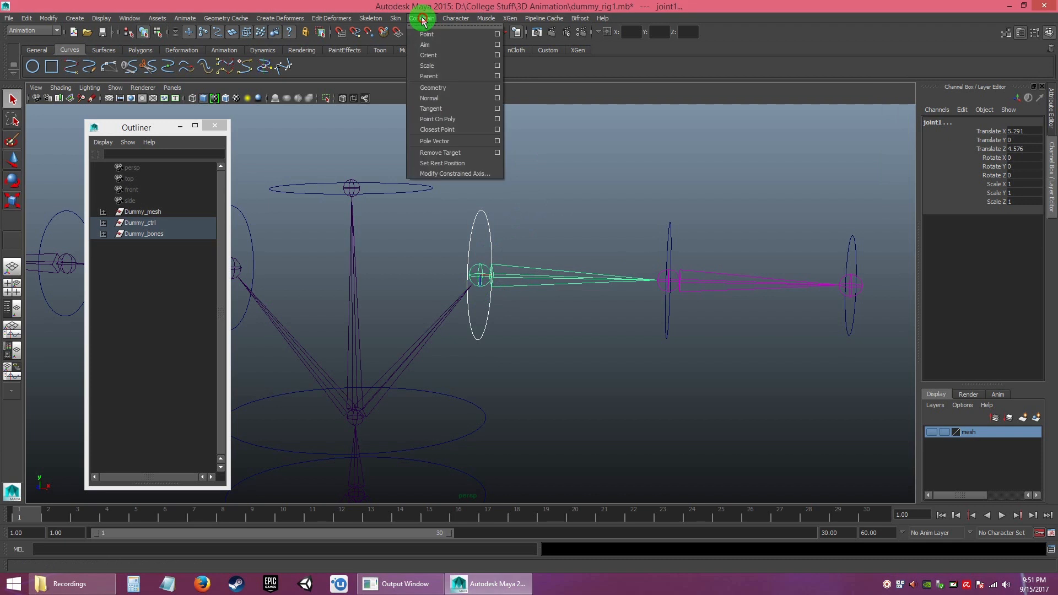
left_click(444, 43)
left_click(486, 280)
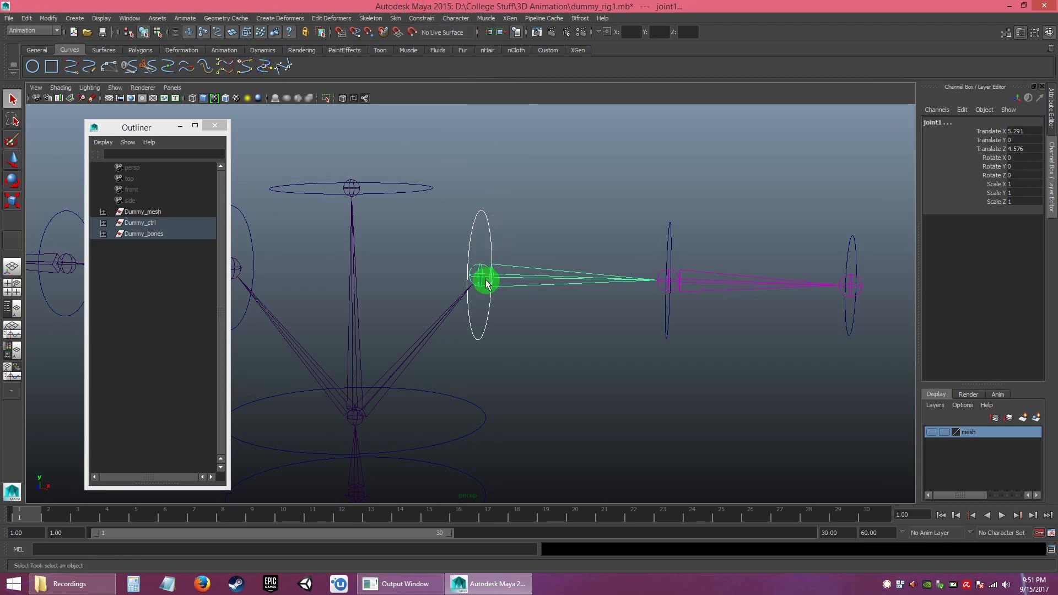
left_click(421, 20)
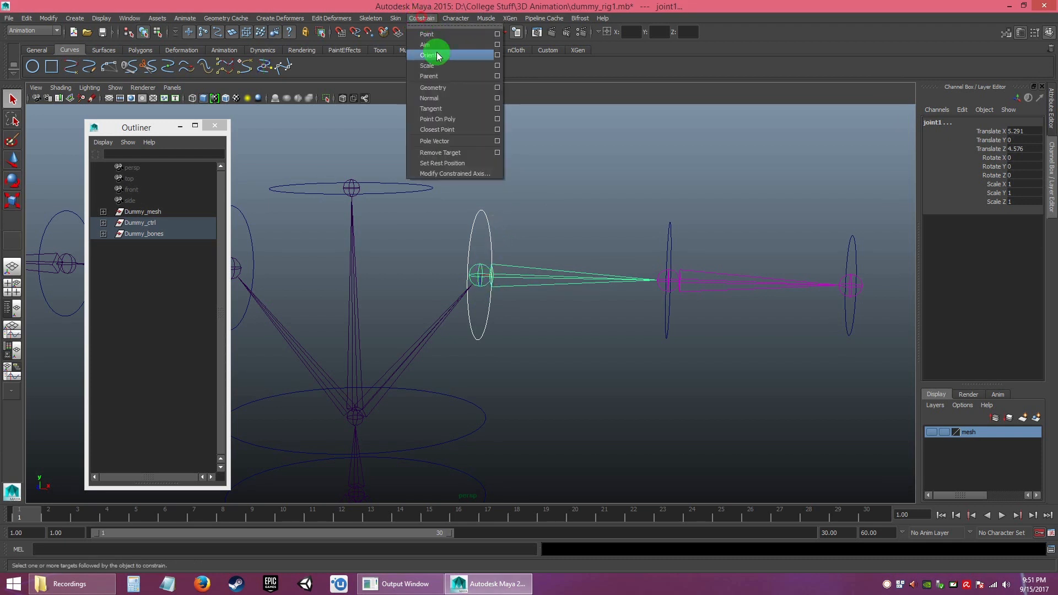
left_click(499, 269)
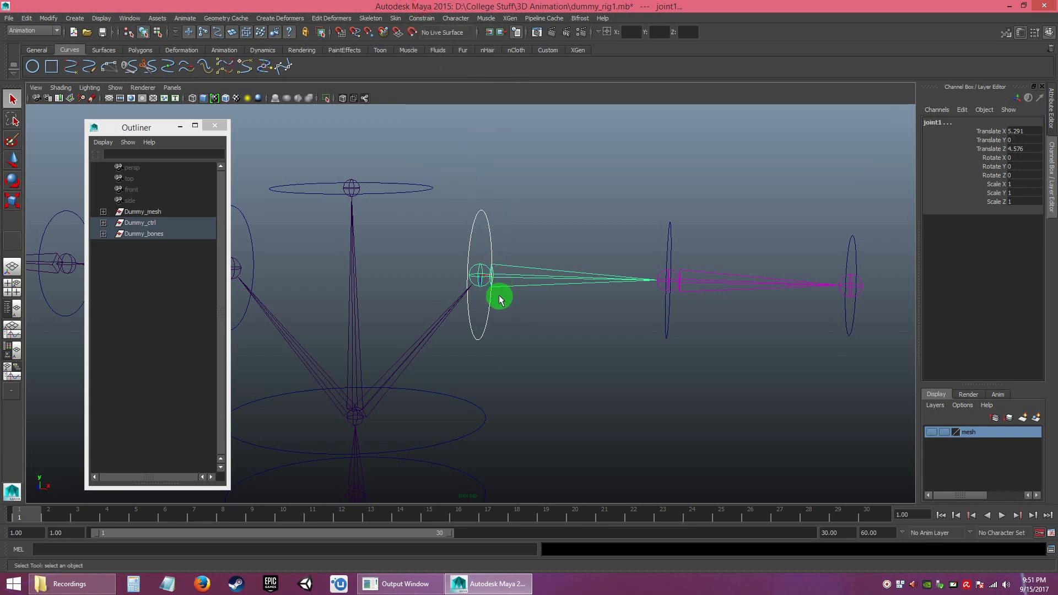
key("g")
left_click(1013, 184)
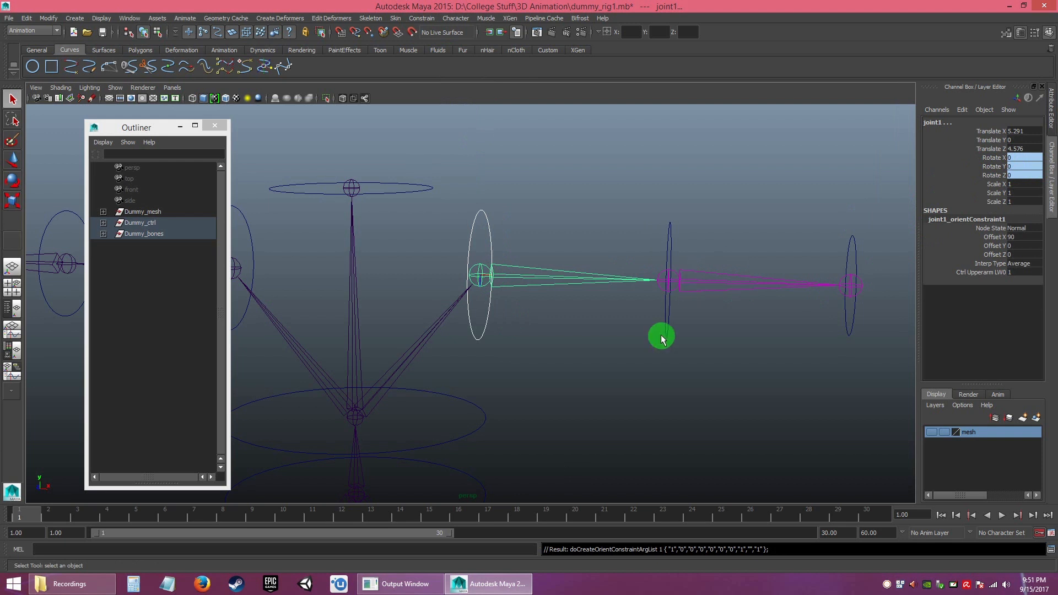
- Apply orient constraints with ctrl_forearm_L driving joint2 at the elbow and ctrl_hand_L driving joint3 at the wrist
middle_click_drag(738, 359, 564, 364, "alt")
left_click_drag(447, 318, 494, 357)
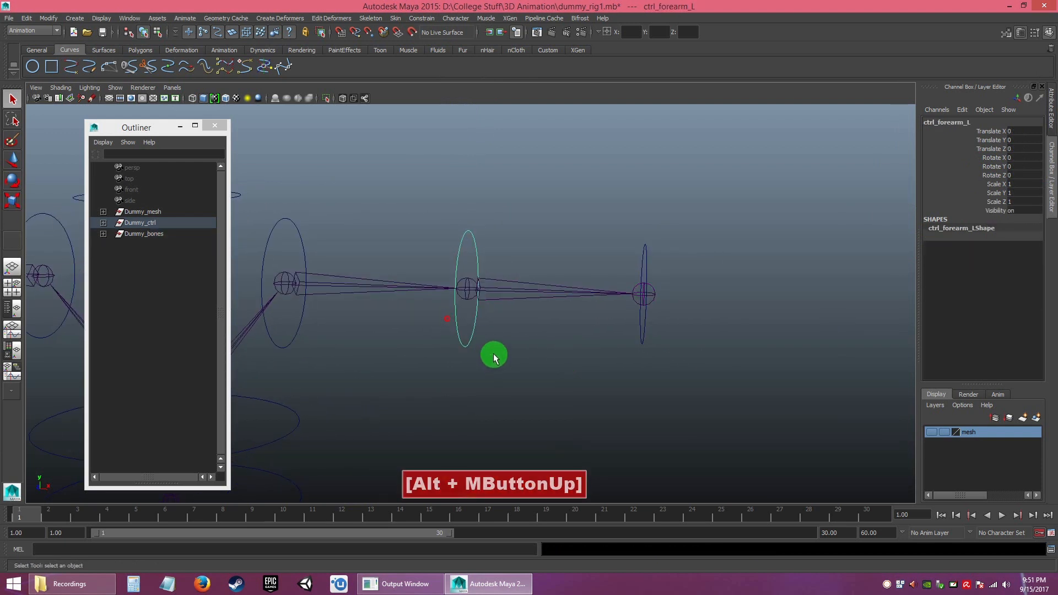
left_click(469, 291, "shift")
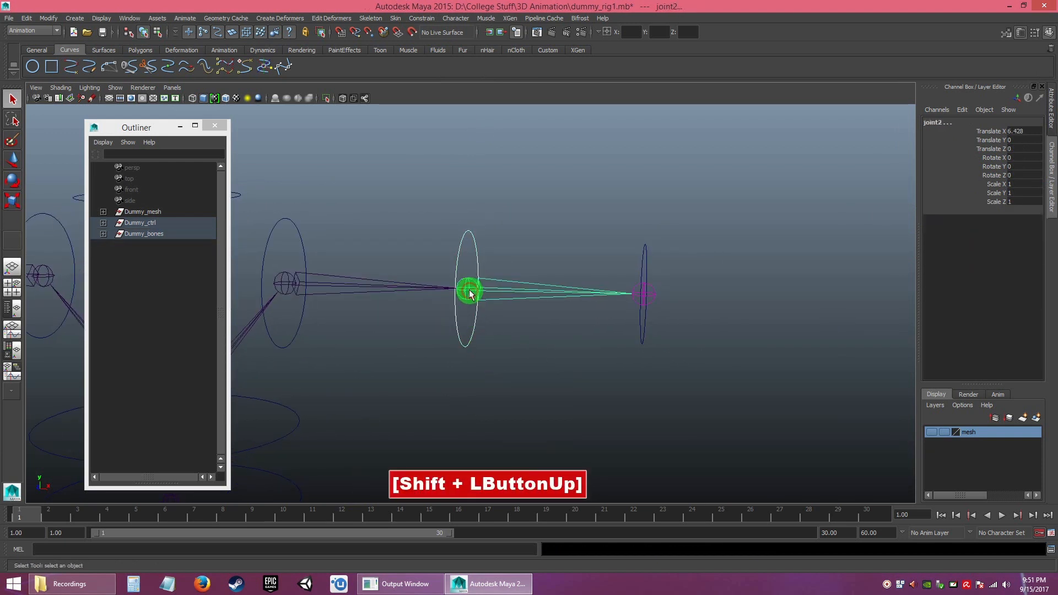
key("g")
left_click(640, 340)
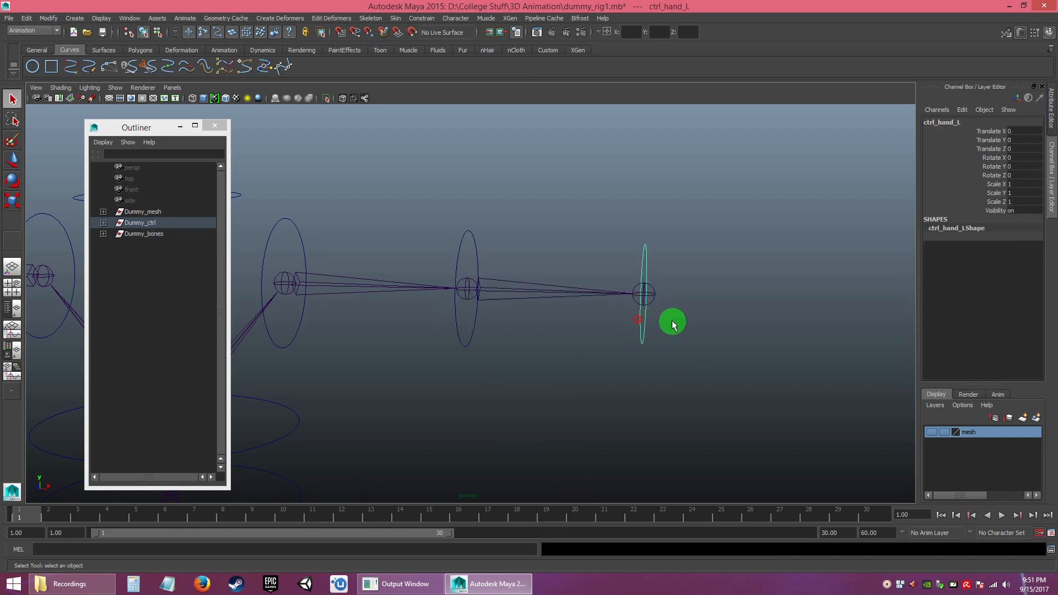
left_click(635, 298, "shift")
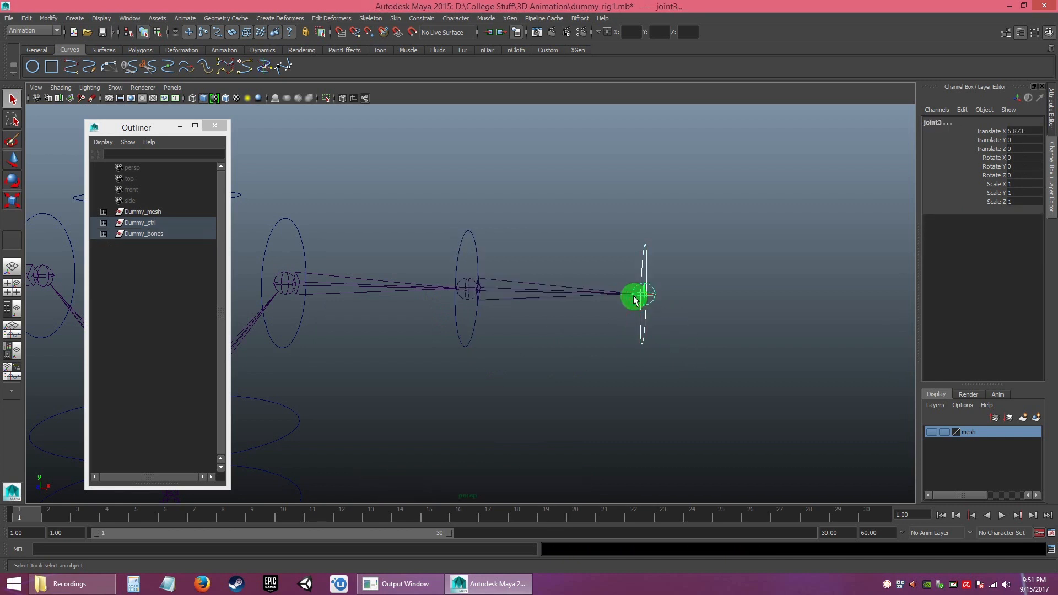
key("g")
- Apply an orient constraint with the right upper-arm control curve driving joint4 at the shoulder
right_click_drag(548, 351, 474, 317, "alt")
middle_click_drag(420, 333, 730, 339, "alt")
right_click_drag(526, 322, 498, 309, "alt")
middle_click_drag(418, 306, 510, 323, "alt")
right_click_drag(510, 324, 669, 438, "alt")
middle_click_drag(615, 314, 557, 317, "alt")
right_click_drag(593, 351, 590, 350, "alt")
left_click(491, 339)
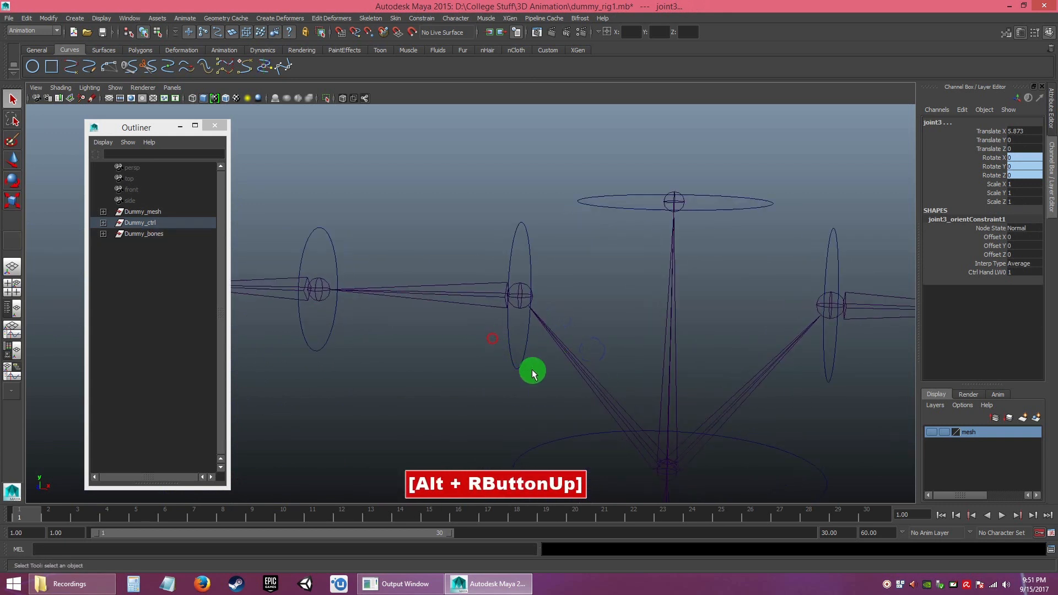
left_click(512, 325)
left_click(521, 299, "shift")
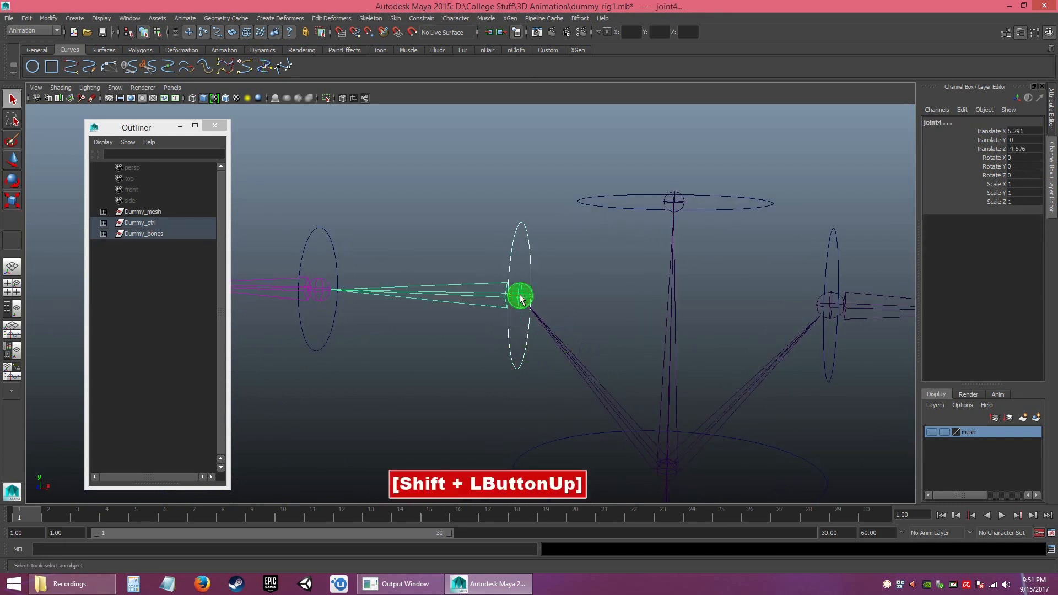
key("g")
- Apply orient constraints with the right forearm control curve driving joint5 and the right hand control curve driving joint6
left_click(315, 292, "shift")
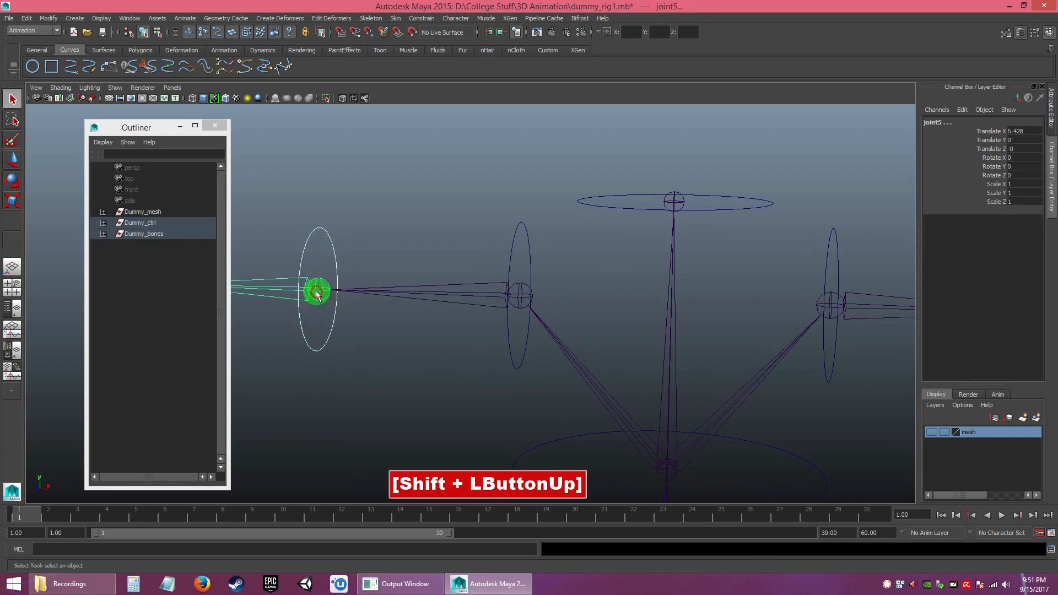
key("g")
middle_click_drag(528, 382, 606, 403, "alt")
middle_click_drag(300, 362, 465, 360, "alt")
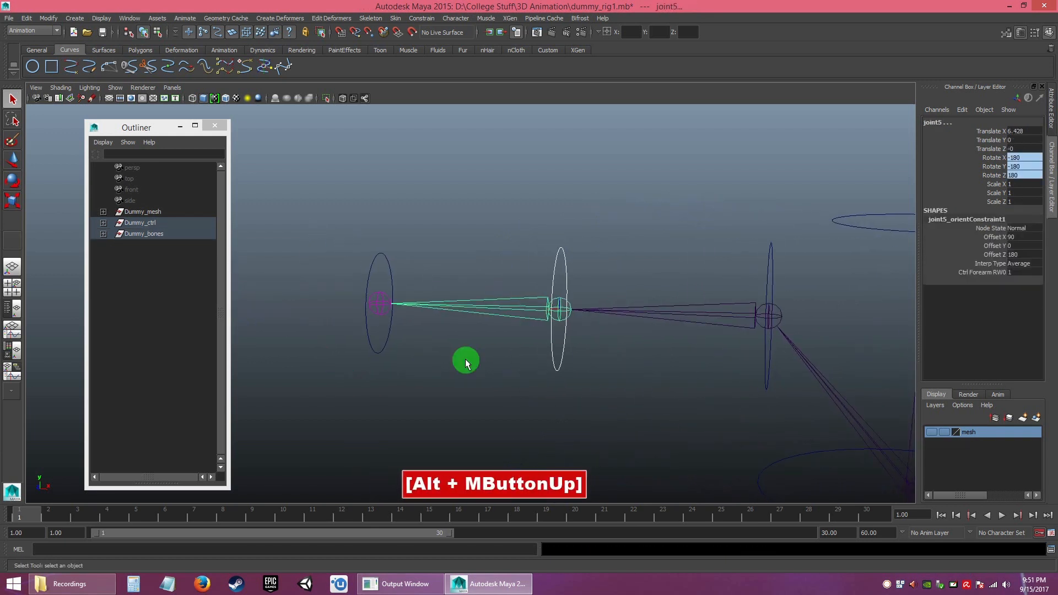
left_click(378, 302, "shift")
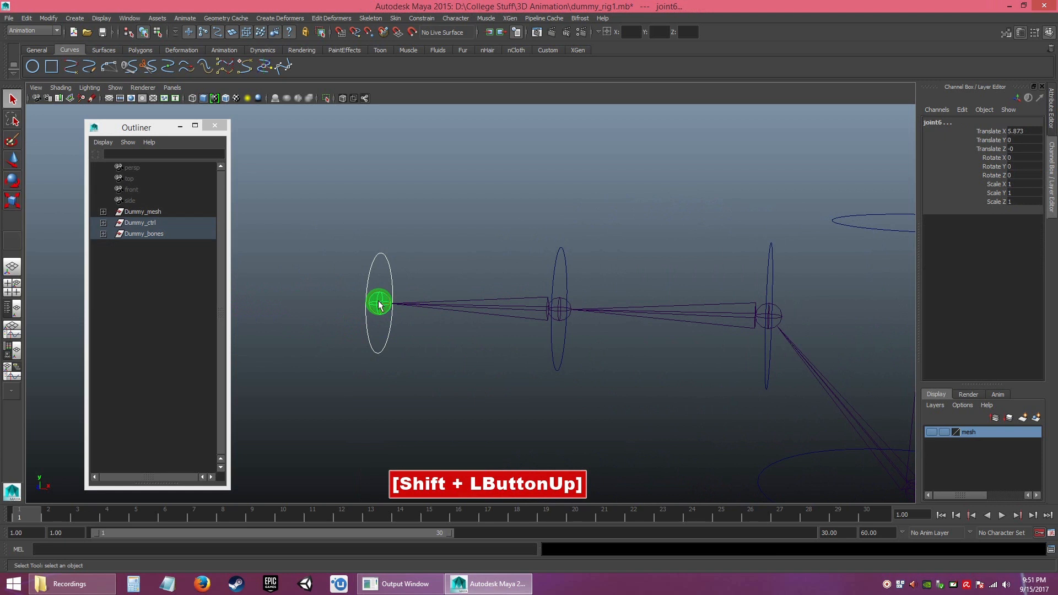
key("g")
- Check the channels of the right and left arm joints for their orient constraints, and clear the selection
left_click(439, 362)
left_click(378, 306)
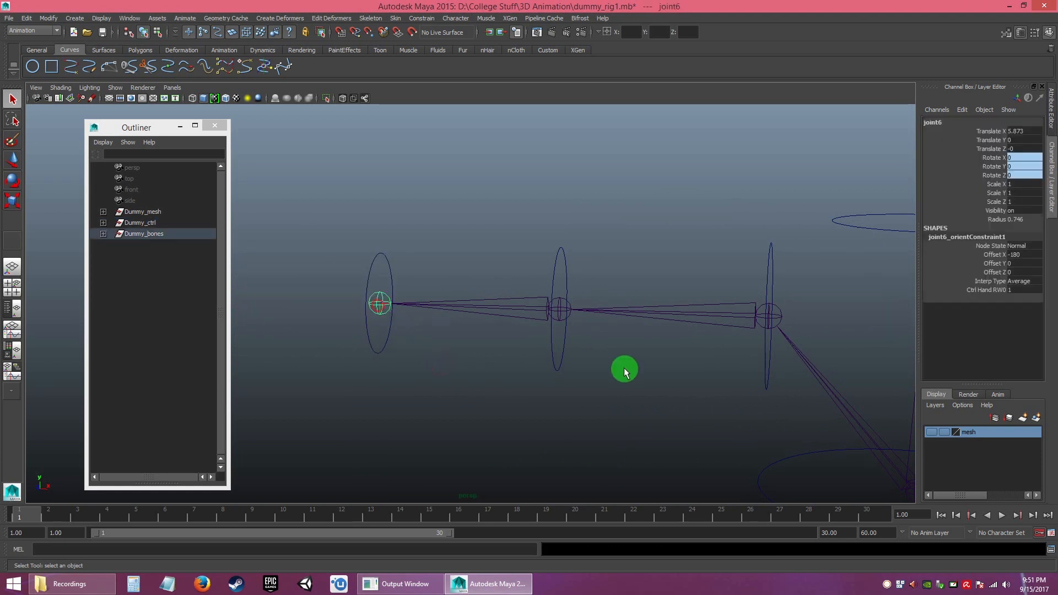
left_click(556, 306)
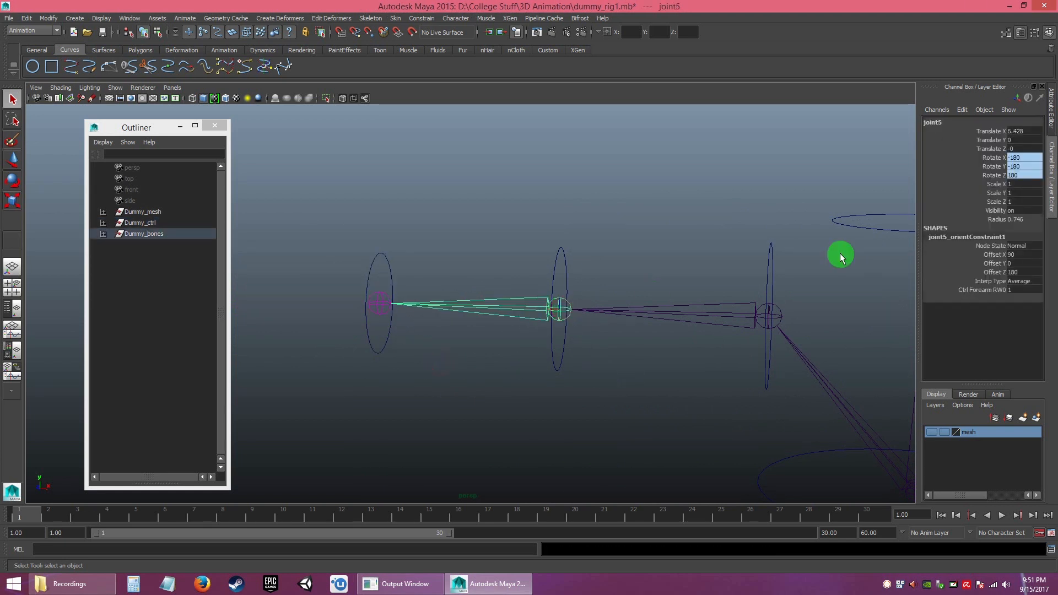
left_click(784, 318)
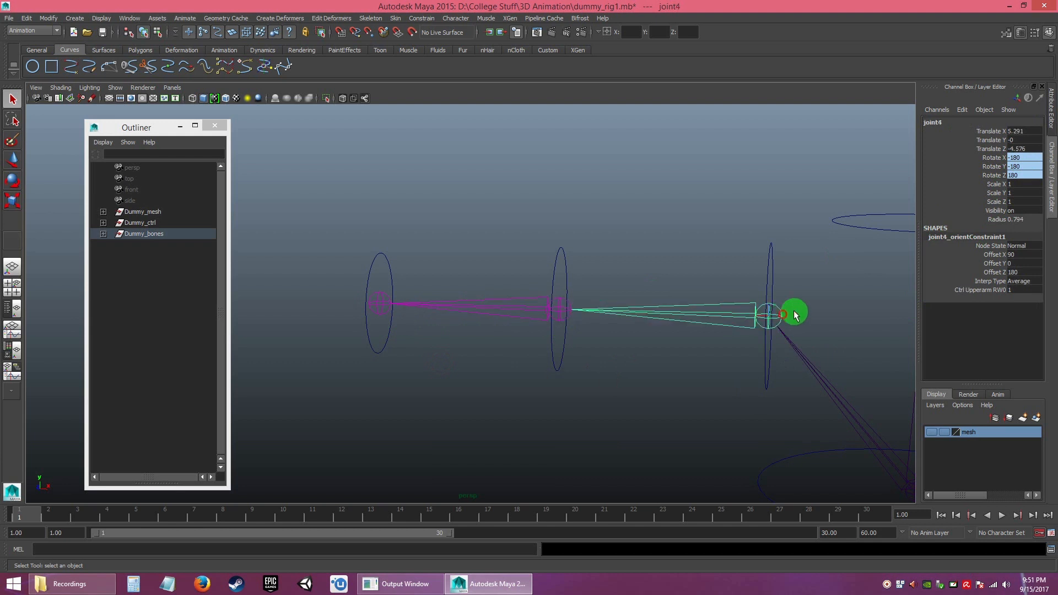
middle_click_drag(893, 362, 525, 325, "alt")
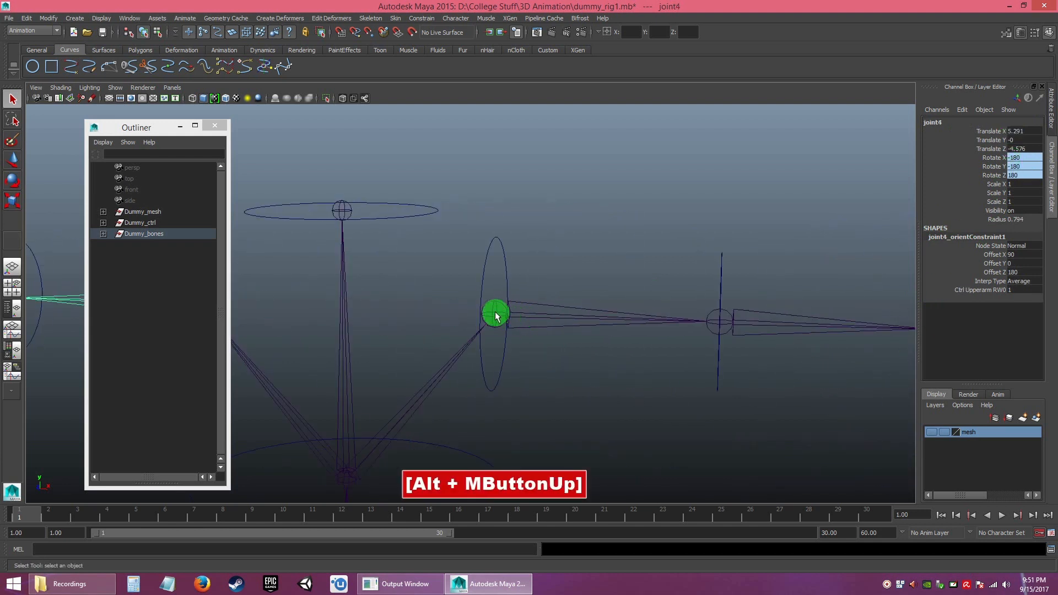
left_click(729, 323)
mouse_move(729, 323)
middle_mouse_down("alt")
mouse_move(738, 373)
mouse_move(720, 340)
middle_mouse_up("alt")
left_click(714, 332)
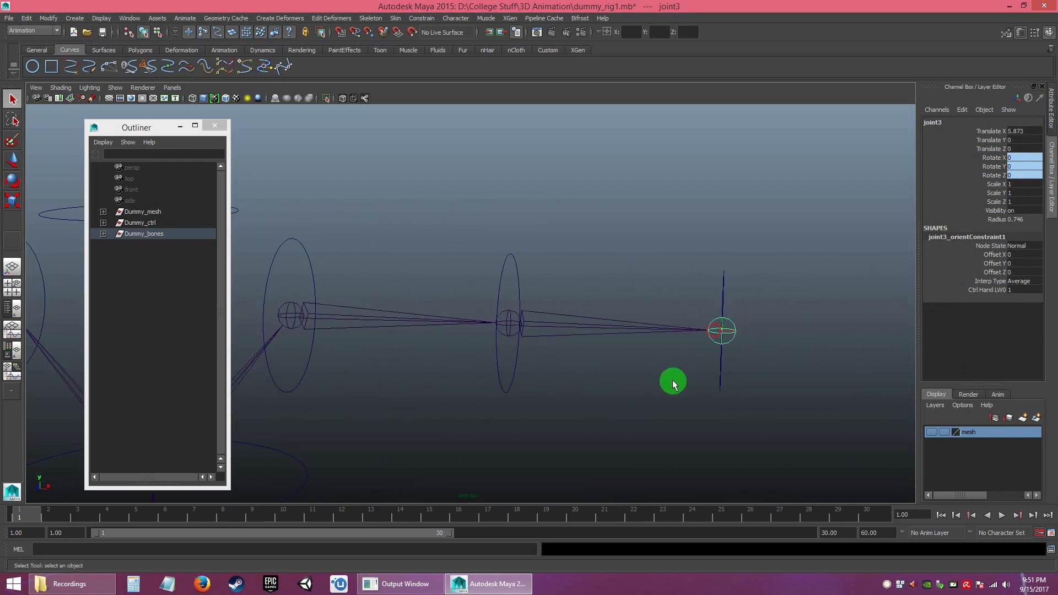
left_click(657, 383)
- Check the constrained channels of the neck, spine and hip joints, and clear the selection
right_click_drag(588, 413, 463, 369, "alt")
middle_click_drag(463, 369, 685, 315, "alt")
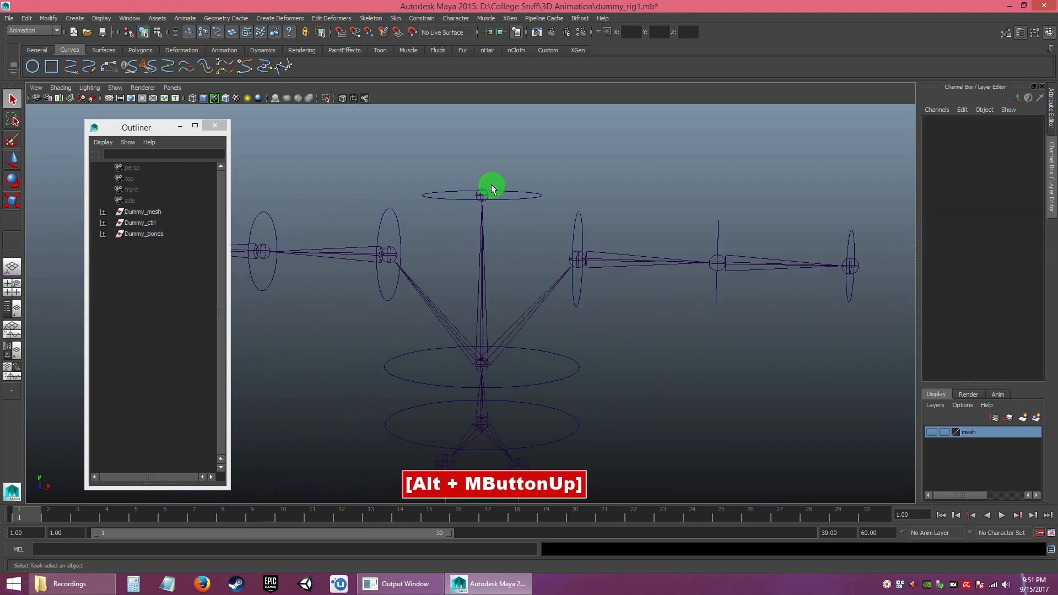
left_click(481, 196)
left_click(483, 370)
middle_click_drag(583, 393, 616, 303, "alt")
right_click_drag(615, 302, 572, 327, "alt")
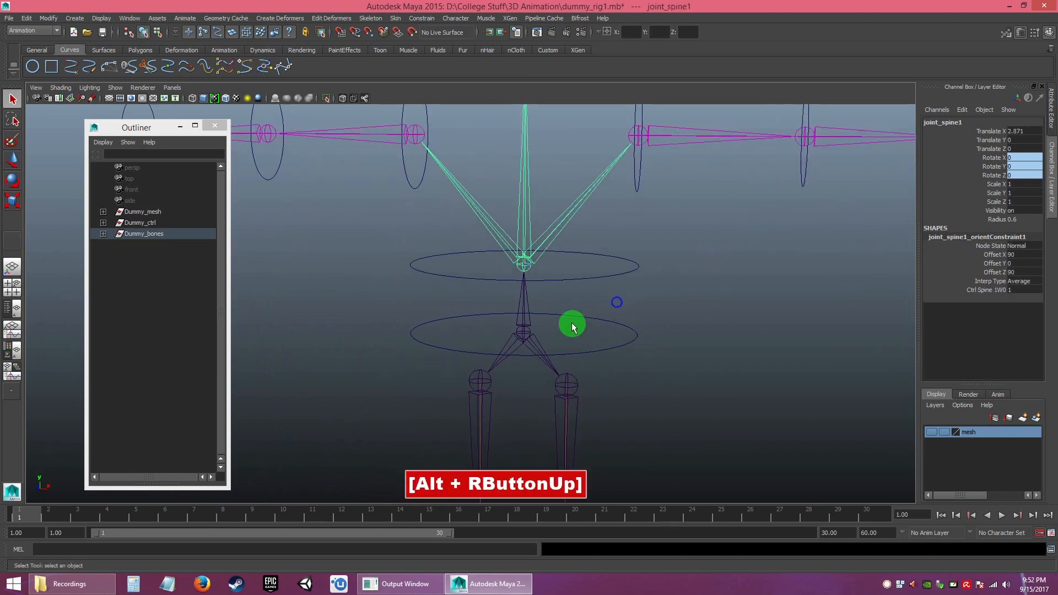
left_click(528, 332)
middle_click_drag(642, 350, 661, 314, "alt")
right_click_drag(662, 313, 597, 300, "alt")
middle_click_drag(597, 300, 633, 324, "alt")
left_click(635, 326)
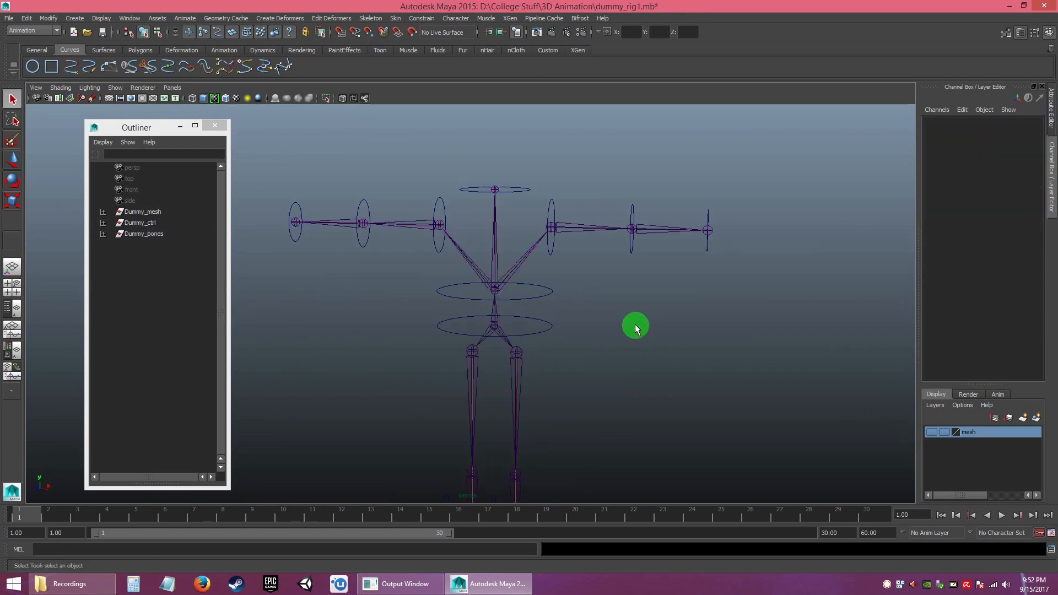
- Examine the leg joints, the IK handles at the ankles and the foot control curves, including ctrl_foot_L
middle_click_drag(606, 378, 559, 307, "alt")
left_click_drag(570, 347, 512, 351, "alt")
right_click_drag(537, 378, 531, 402, "alt")
middle_click_drag(531, 403, 554, 315, "alt")
left_click_drag(559, 317, 523, 321, "alt")
right_click_drag(524, 320, 546, 314, "alt")
middle_click_drag(545, 314, 547, 346, "alt")
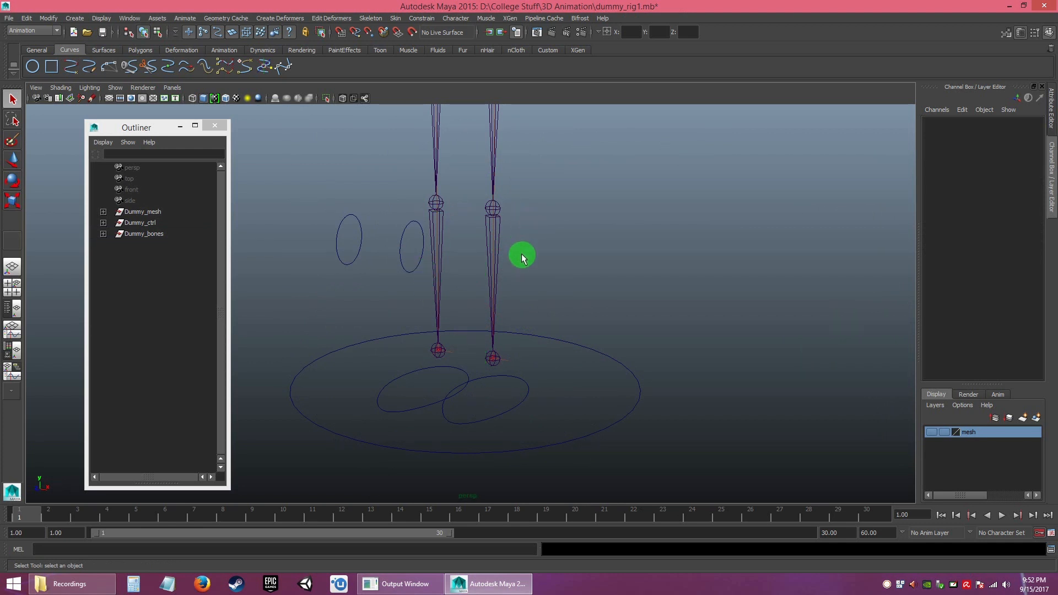
left_click_drag(583, 264, 552, 260, "alt")
right_click_drag(562, 265, 570, 308, "alt")
left_click_drag(570, 308, 557, 325, "alt")
right_click_drag(557, 325, 531, 328, "alt")
left_click_drag(531, 329, 539, 339, "alt")
right_click_drag(540, 339, 539, 331, "alt")
left_click_drag(539, 331, 540, 342, "alt")
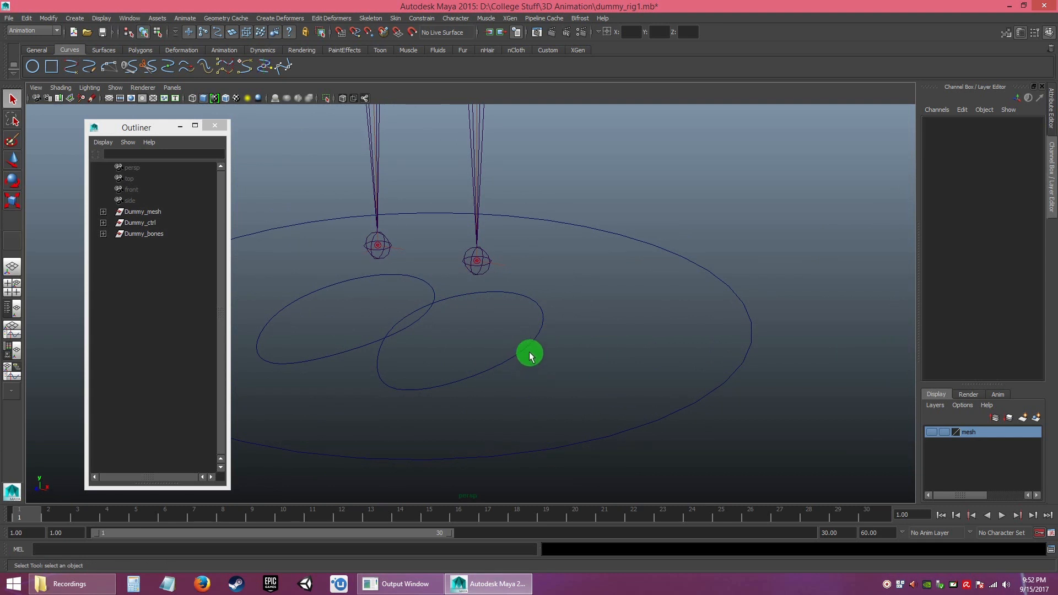
left_click(521, 334)
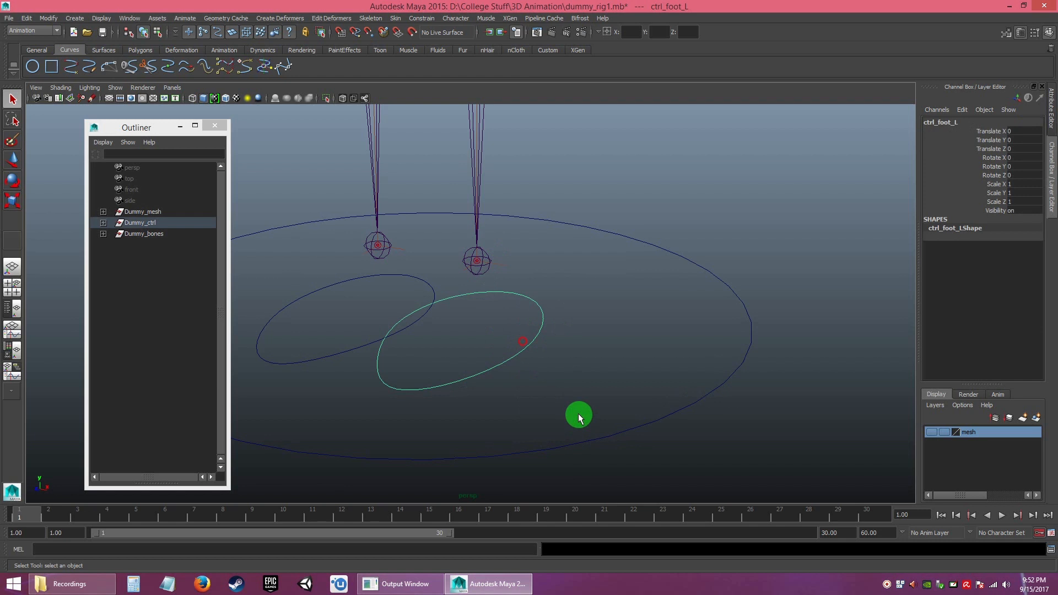
- Move ikHandle1 up and forward to test how the left leg bends at the knee, and undo the move
left_click(495, 272)
right_click_drag(521, 279, 469, 342, "alt")
middle_click_drag(470, 342, 408, 300, "alt")
right_click_drag(408, 299, 368, 268, "alt")
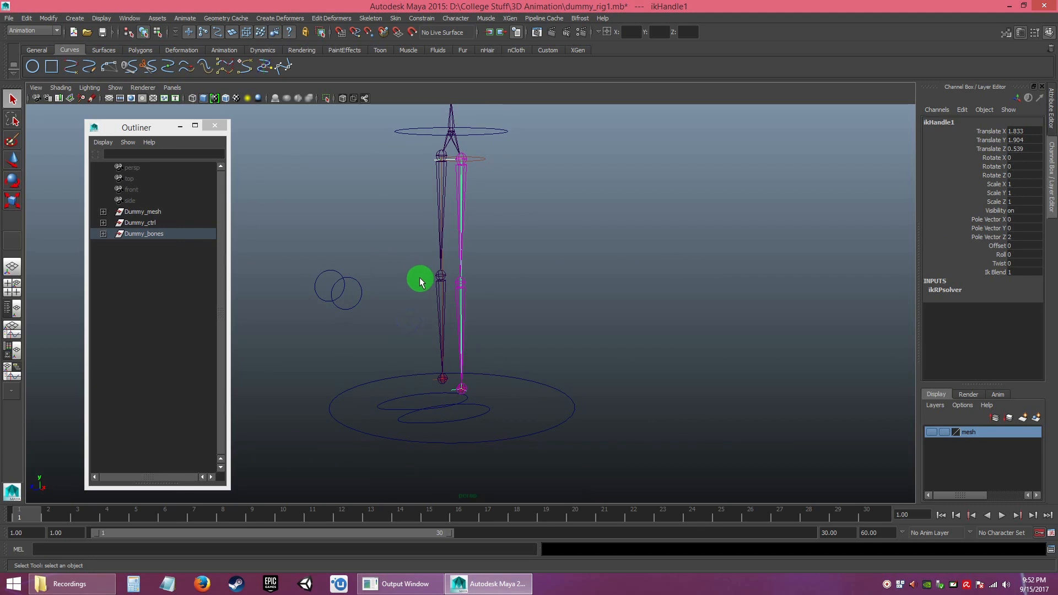
key("w")
left_click_drag(424, 357, 361, 233)
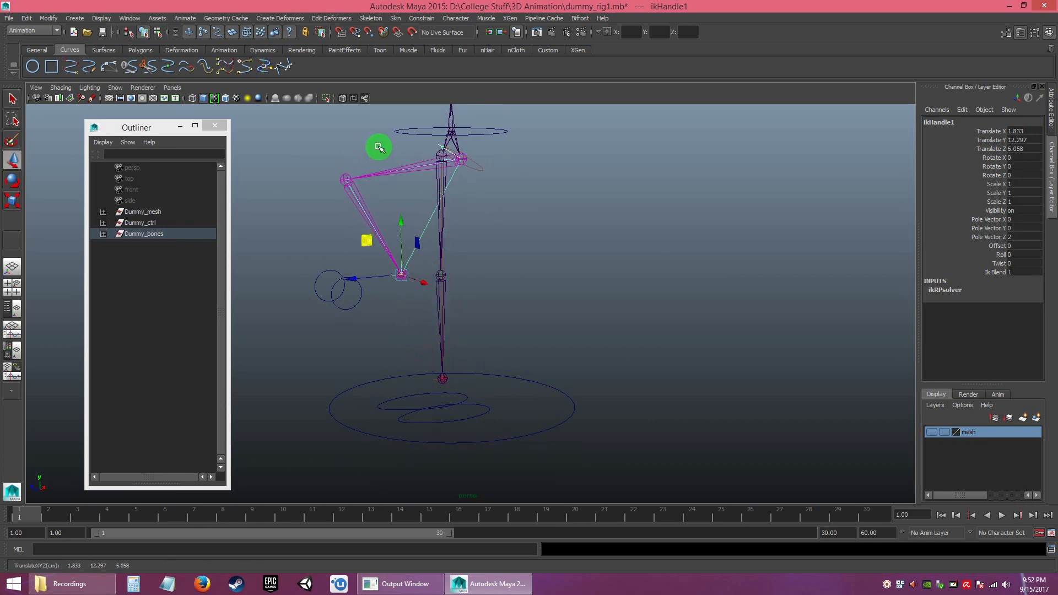
key("ctrl+z")
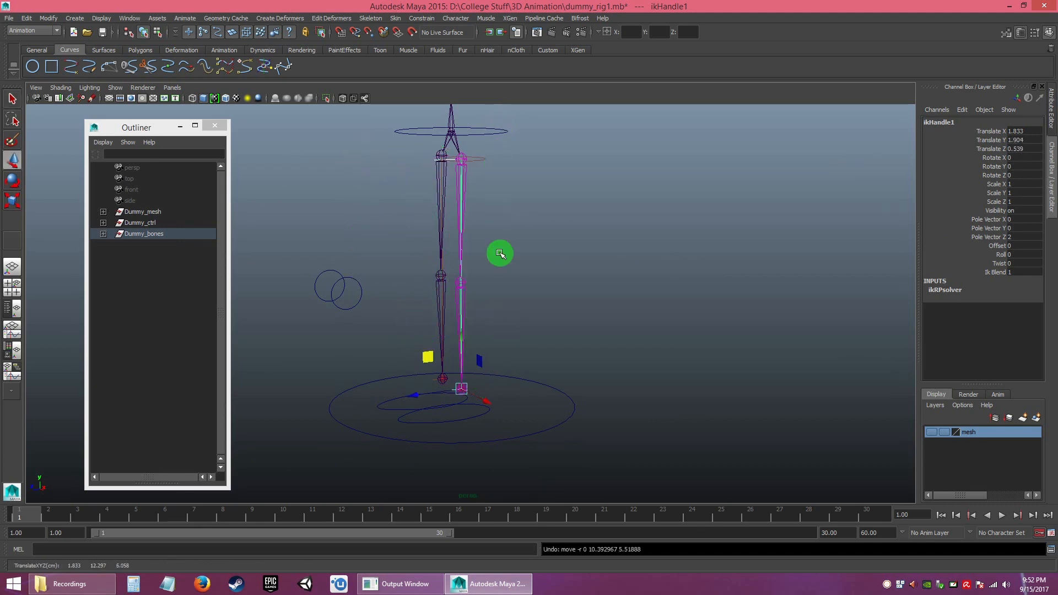
- Compare the position of ikHandle1 at the left ankle with ctrl_foot_L below it, and clear the selection
right_click_drag(529, 309, 583, 371, "alt")
middle_click_drag(583, 371, 550, 246, "alt")
right_click_drag(550, 246, 470, 298, "alt")
left_click(479, 363)
left_click(463, 292)
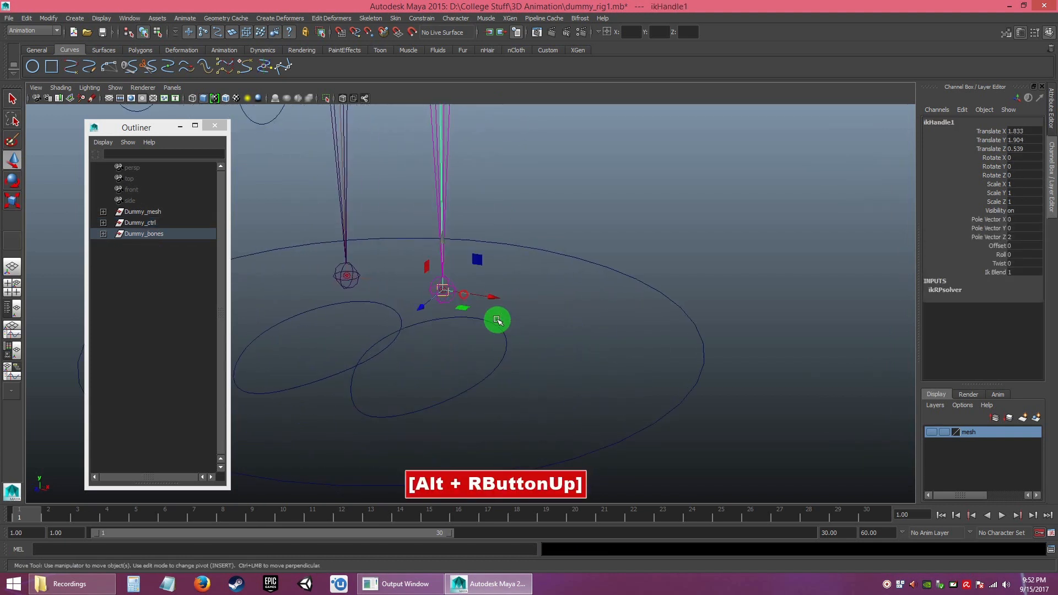
left_click_drag(472, 356, 524, 402)
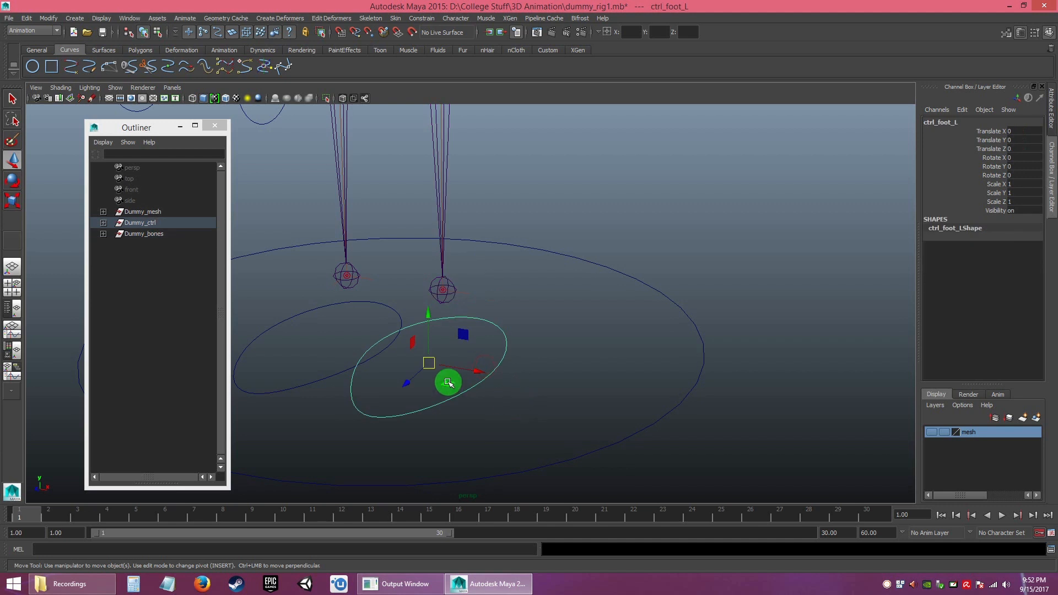
left_click(445, 141)
left_click(514, 291)
left_click_drag(516, 292, 505, 385, "alt")
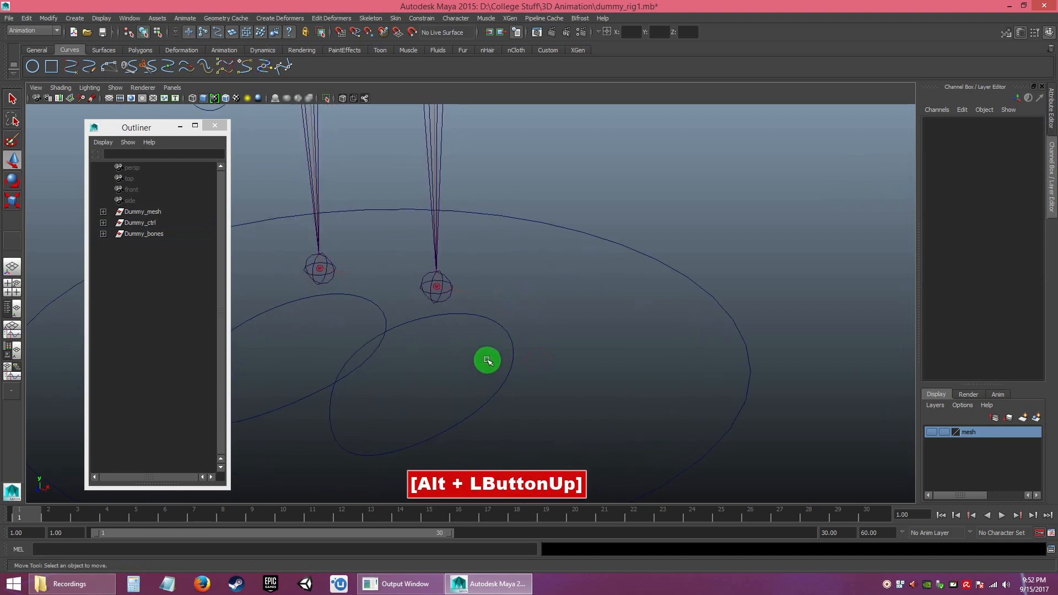
- Apply a point constraint with ctrl_foot_L driving ikHandle1, maintaining the offset on all axes with weight 1
left_click(422, 20)
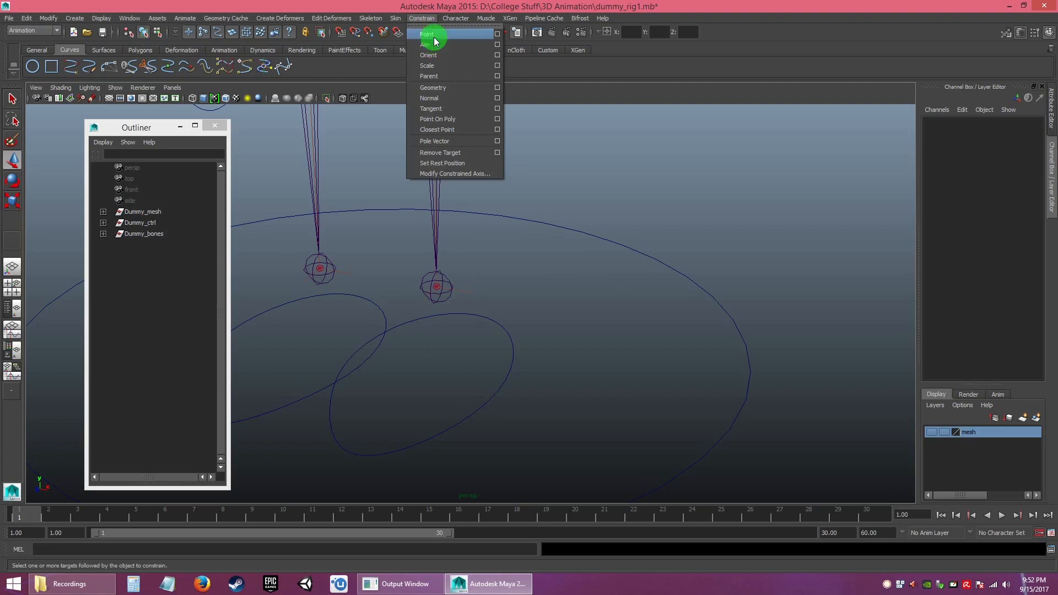
left_click(423, 8)
left_click_drag(464, 361, 542, 445)
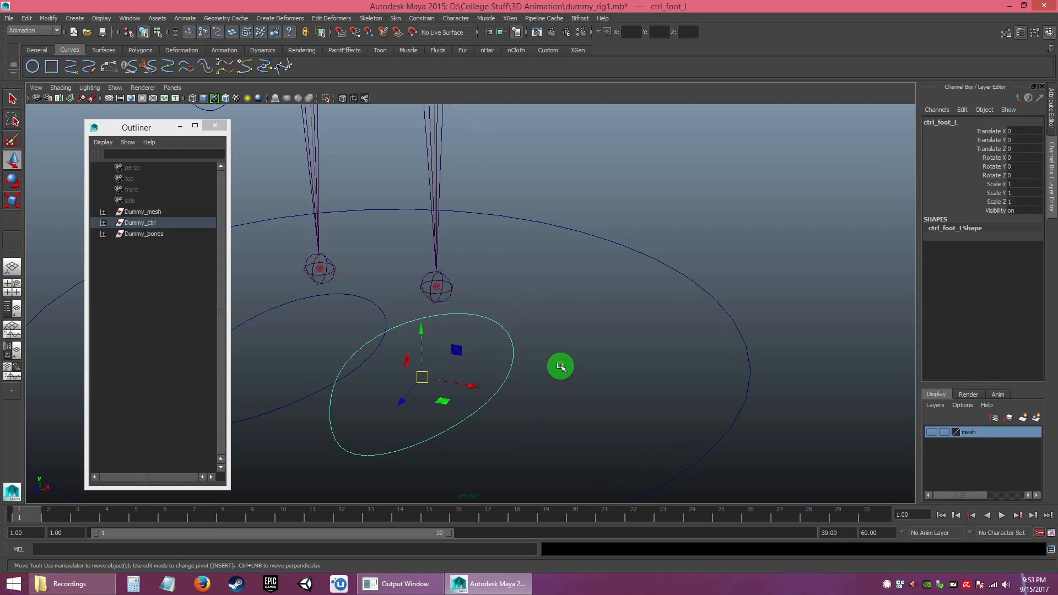
left_click(465, 292, "ctrl+shift")
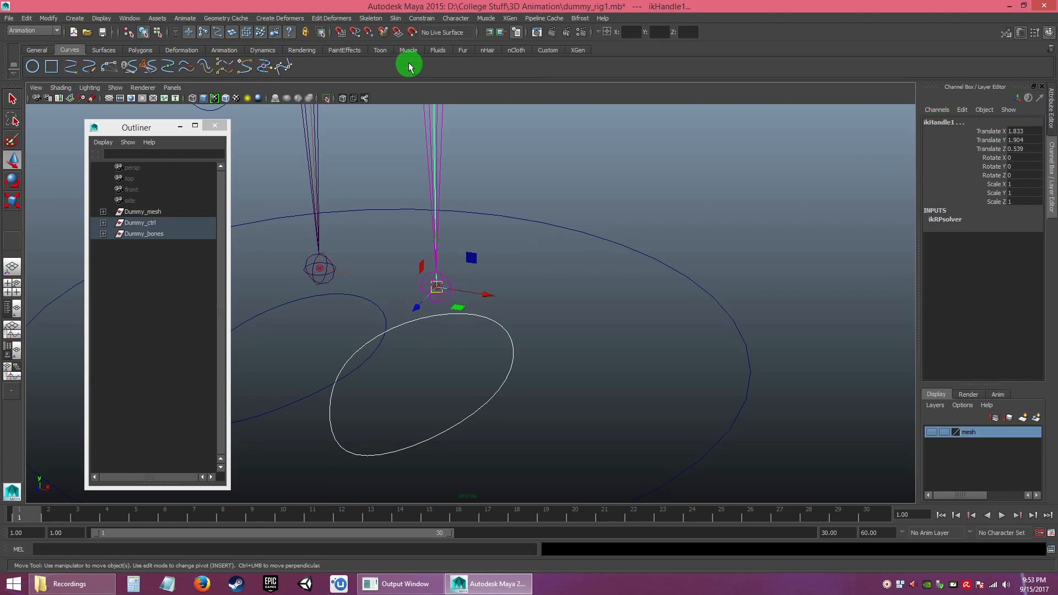
left_click(423, 18)
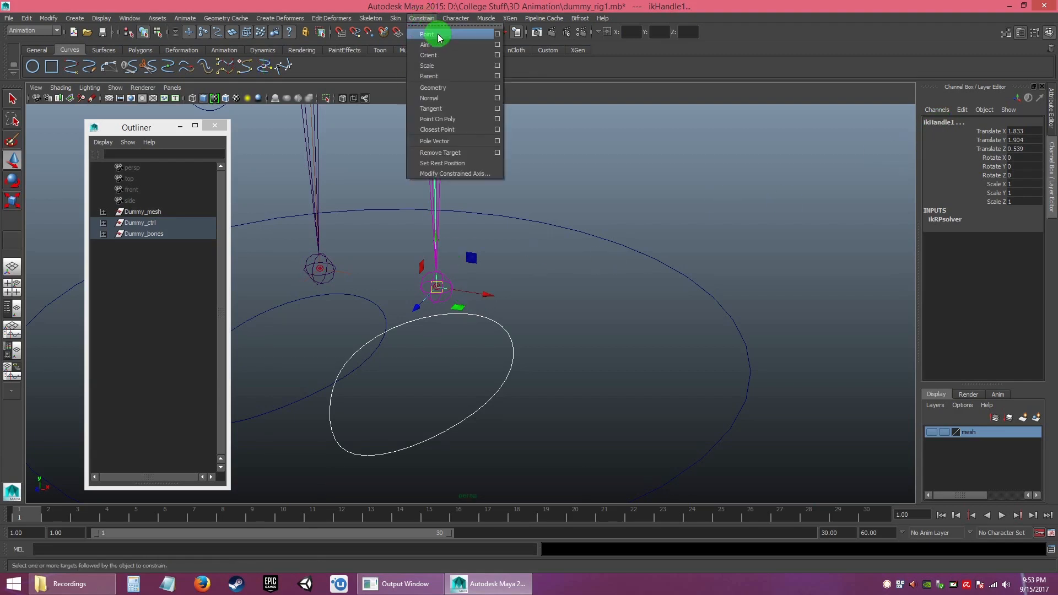
left_click(497, 34)
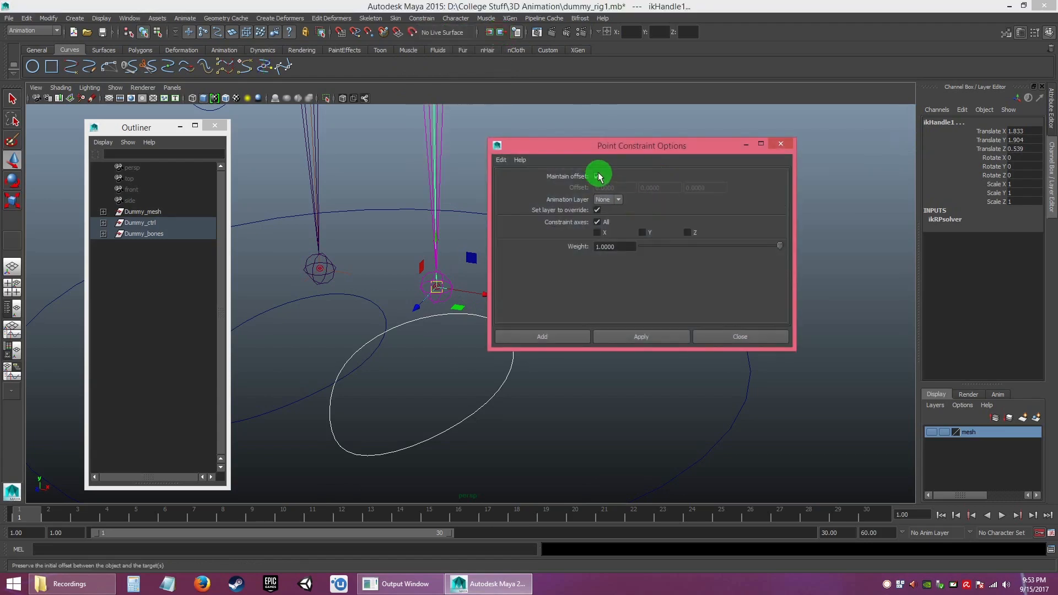
left_click(548, 338)
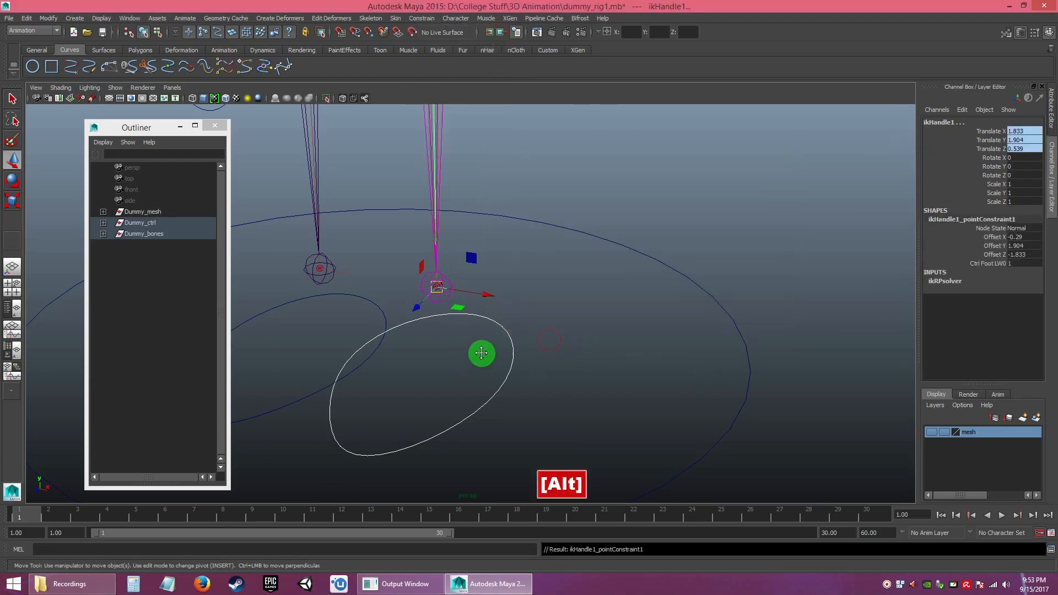
- Apply the same point constraint with ctrl_foot_R driving ikHandle2 at the right ankle, and clear the selection
middle_click_drag(481, 352, 608, 355, "alt")
left_click_drag(379, 372, 427, 442)
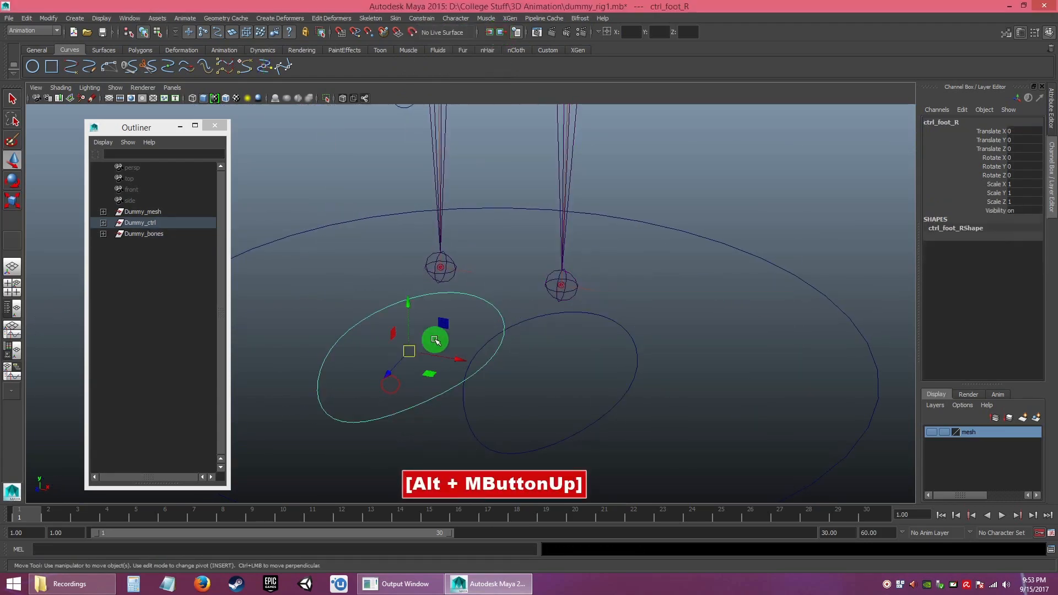
left_click(466, 270, "shift")
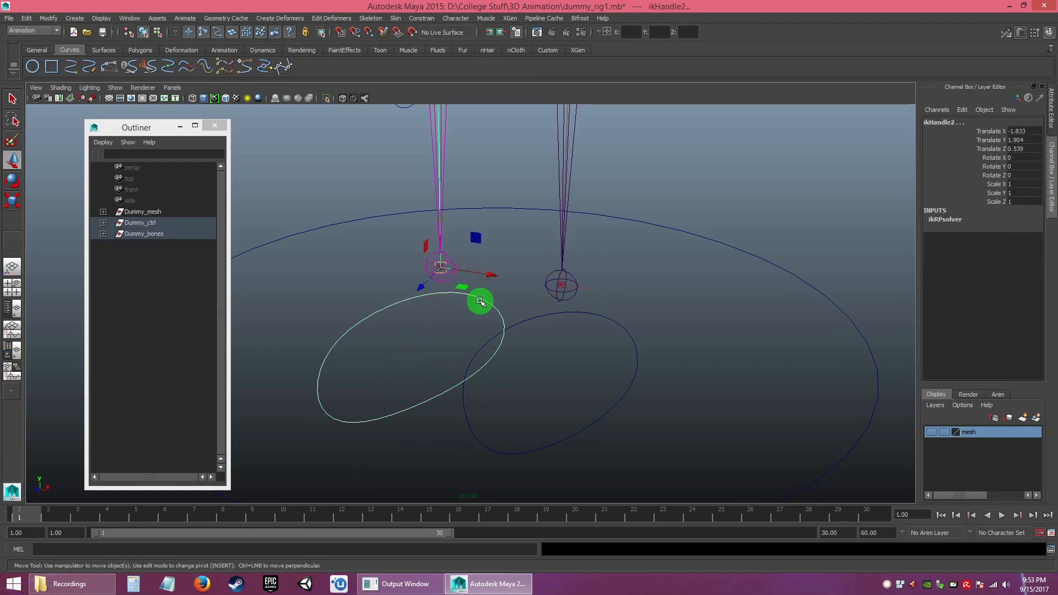
key("g")
left_click(519, 296)
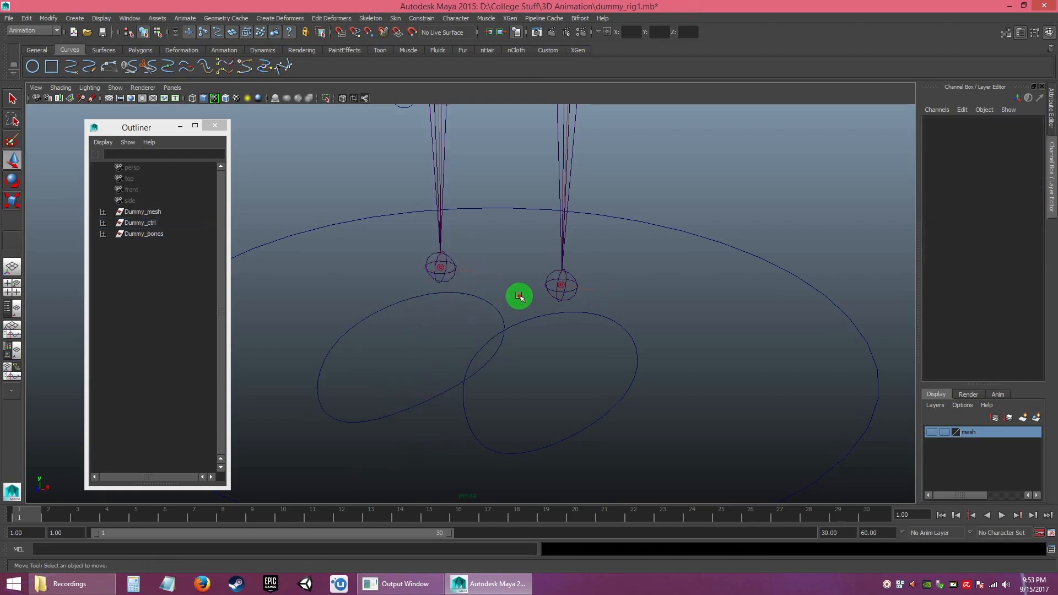
- Move ctrl_foot_L up and forward to test how the left leg follows, and undo the move
right_click_drag(578, 376, 472, 288, "alt")
left_click_drag(471, 293, 432, 325, "alt")
right_click_drag(413, 281, 377, 208, "alt")
left_click_drag(458, 276, 433, 250, "alt")
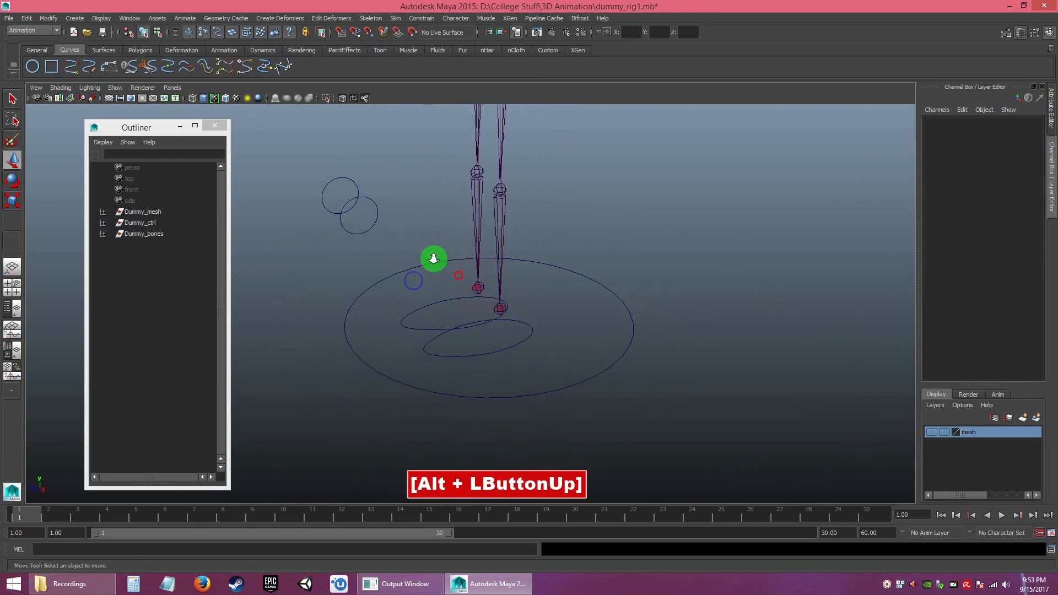
right_click_drag(438, 260, 388, 212, "alt")
left_click(492, 336)
left_click_drag(547, 358, 332, 206, "alt")
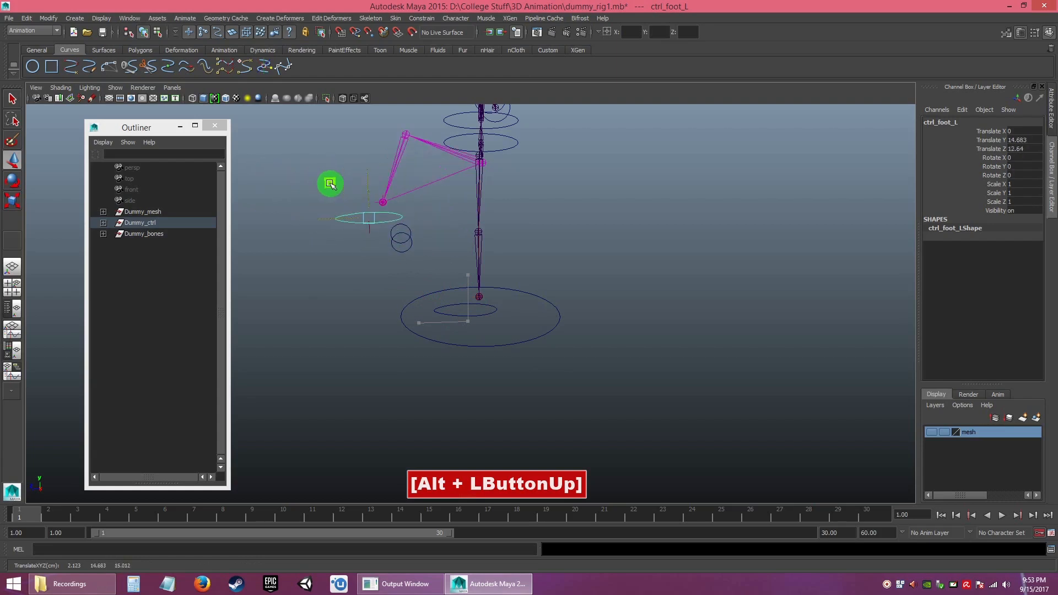
key("ctrl+z")
- Move ctrl_kneeTwist_L slightly along X to test its effect on the left knee, and undo the move
left_click_drag(342, 247, 557, 266, "alt")
right_click_drag(517, 300, 587, 370, "alt")
left_click_drag(563, 264, 538, 290, "alt")
right_click_drag(523, 309, 538, 385, "alt")
left_click_drag(537, 331, 484, 300, "alt")
right_click_drag(484, 300, 513, 359, "alt")
left_click_drag(513, 359, 451, 239, "alt")
left_click(450, 240)
left_click_drag(491, 270, 497, 265)
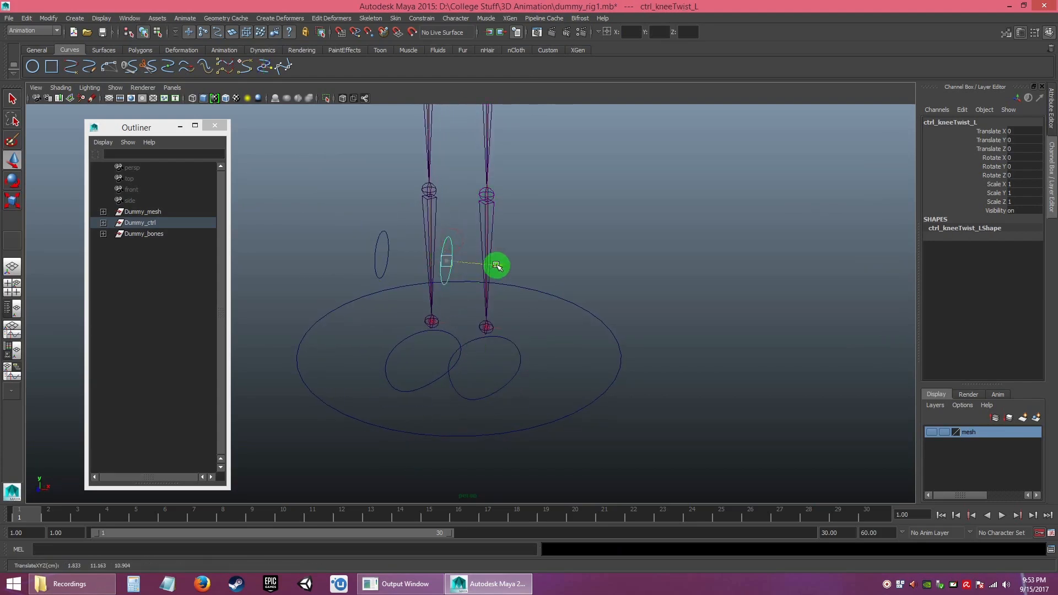
key("ctrl+z")
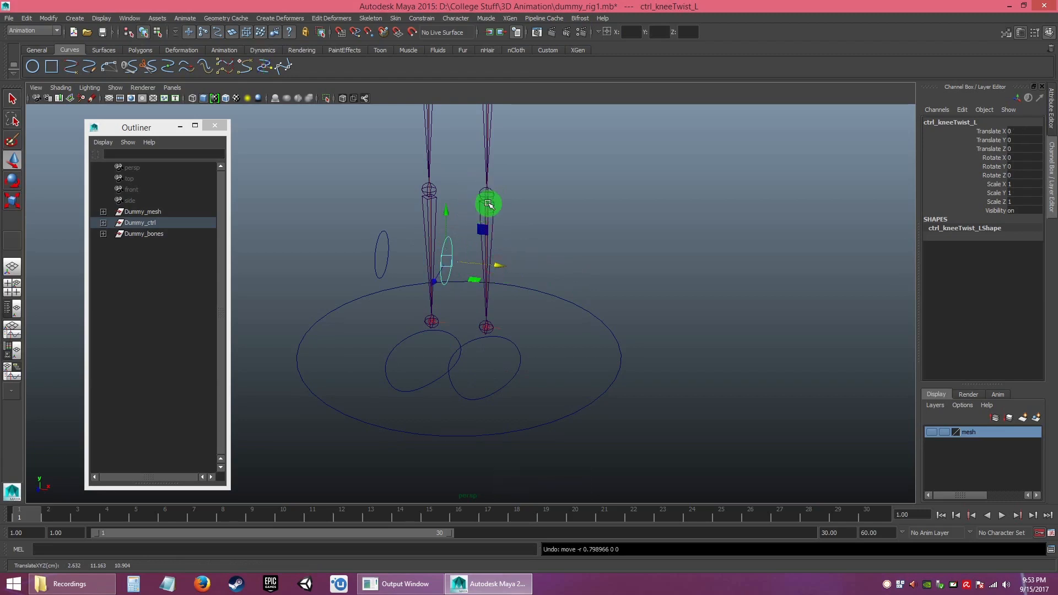
- Select ctrl_kneeTwist_L together with ikHandle1 and review the weight in the Pole Vector constraint options without applying it
right_click_drag(528, 252, 516, 278, "alt")
left_click_drag(516, 279, 550, 328, "alt")
right_click_drag(549, 328, 559, 368, "alt")
left_click(567, 243)
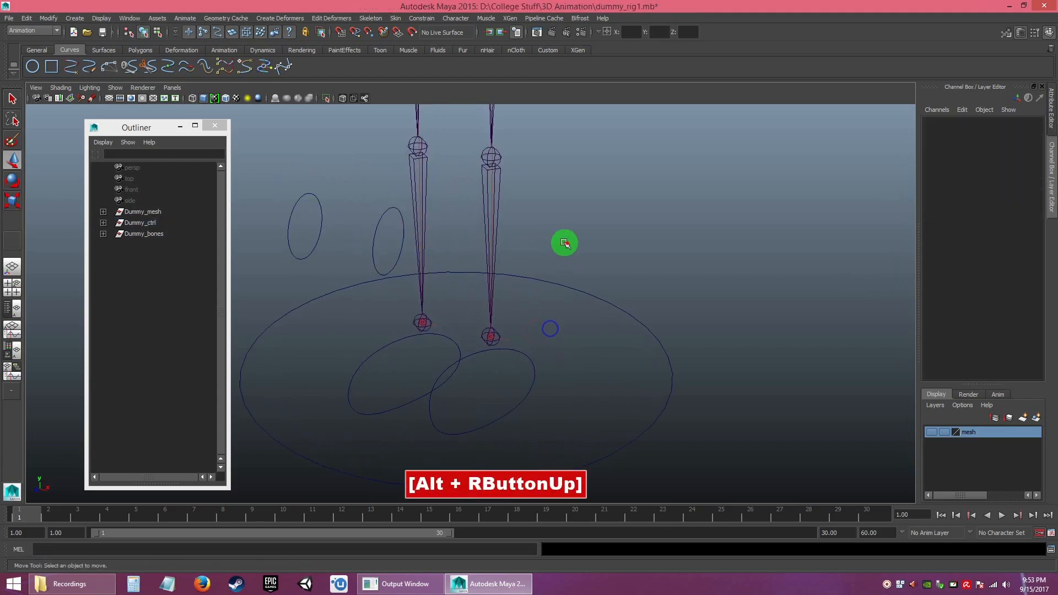
left_click(396, 244)
right_click_drag(397, 246, 430, 303, "alt")
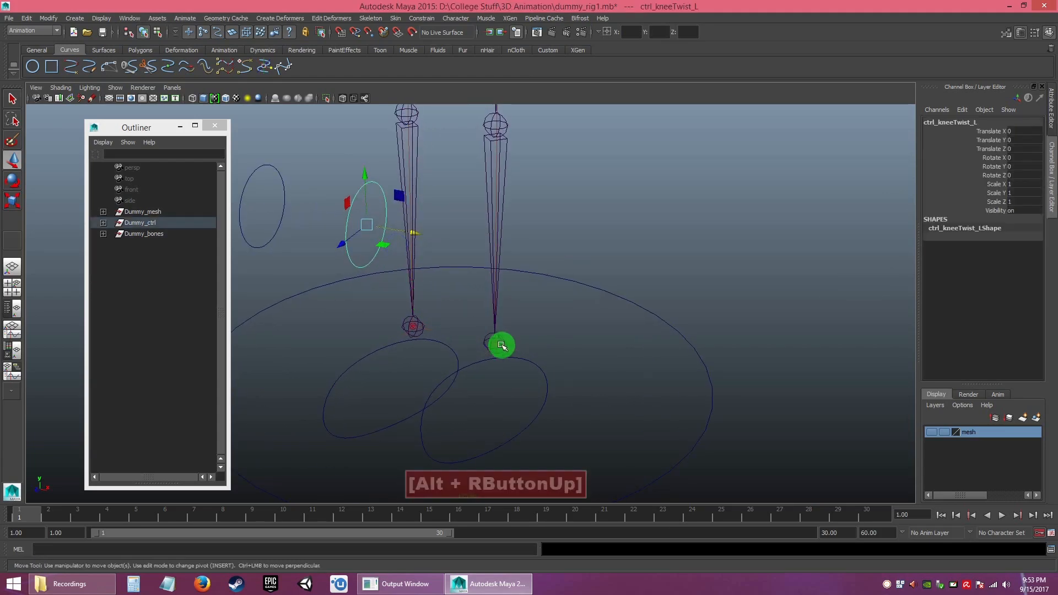
key("q")
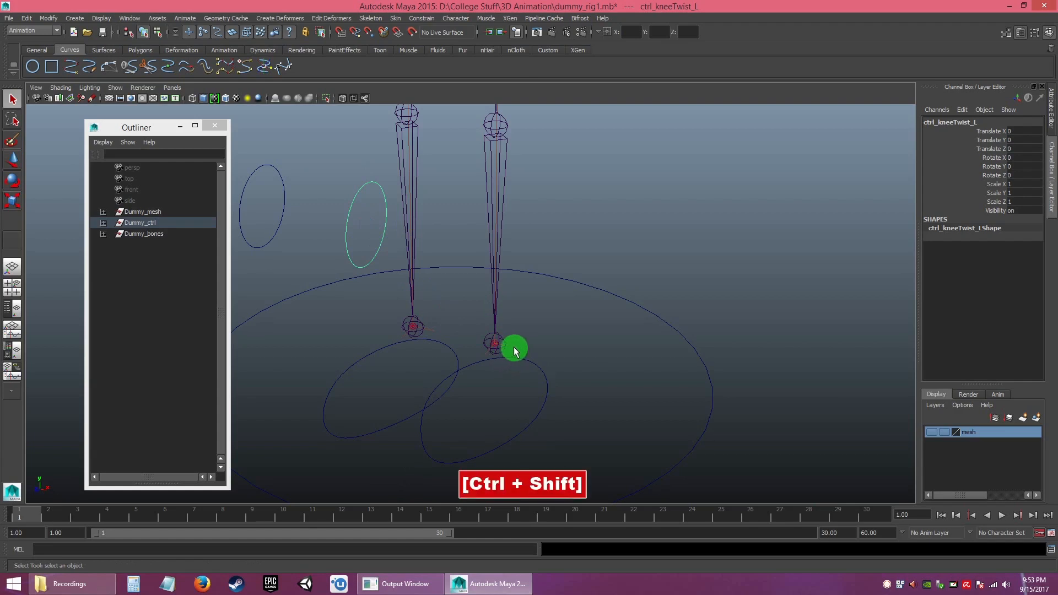
left_click(513, 346, "ctrl+shift")
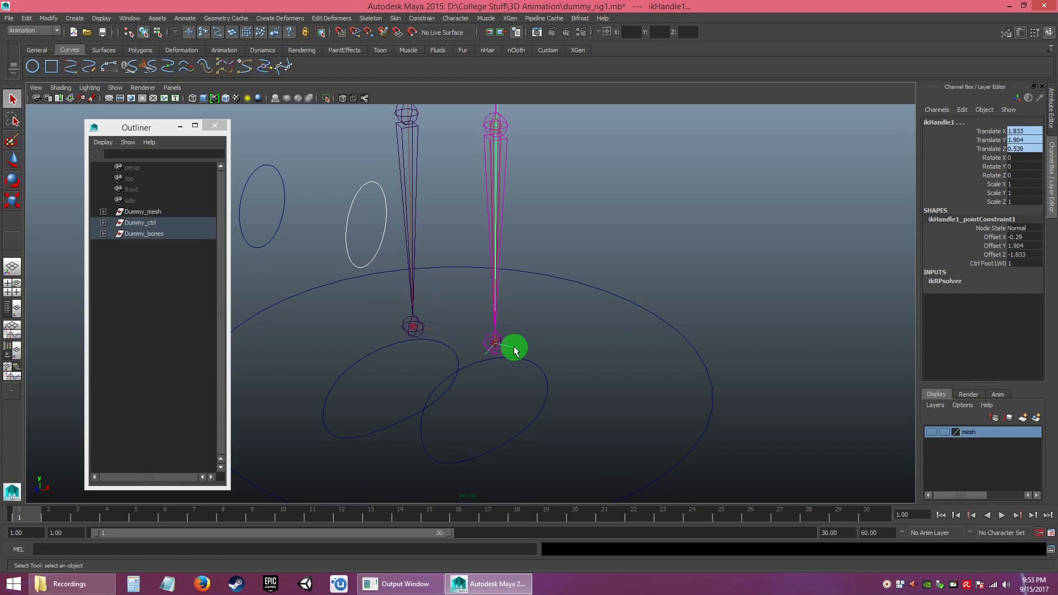
left_click(419, 18)
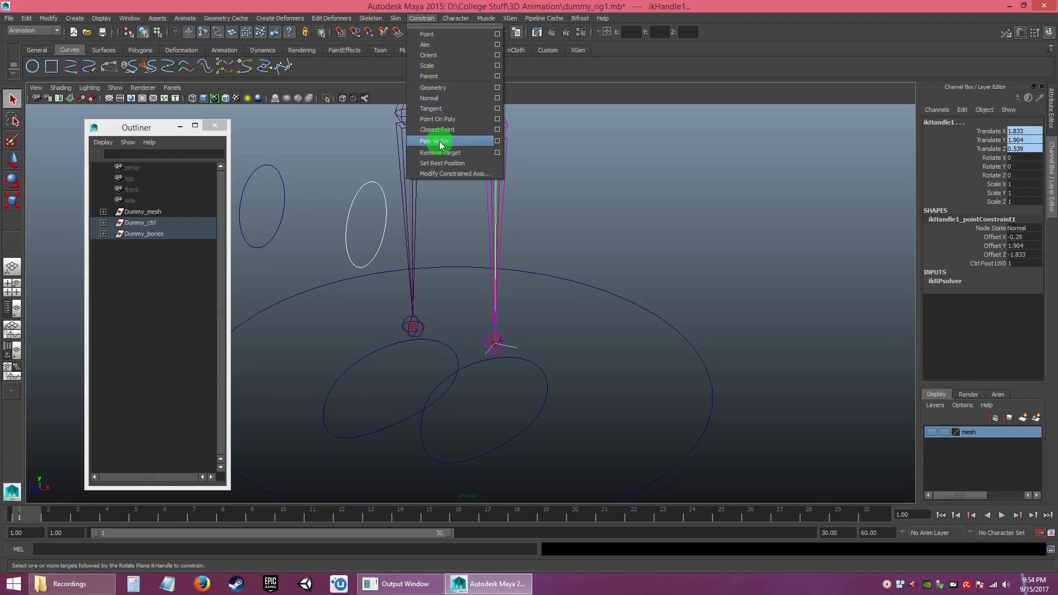
left_click(498, 142)
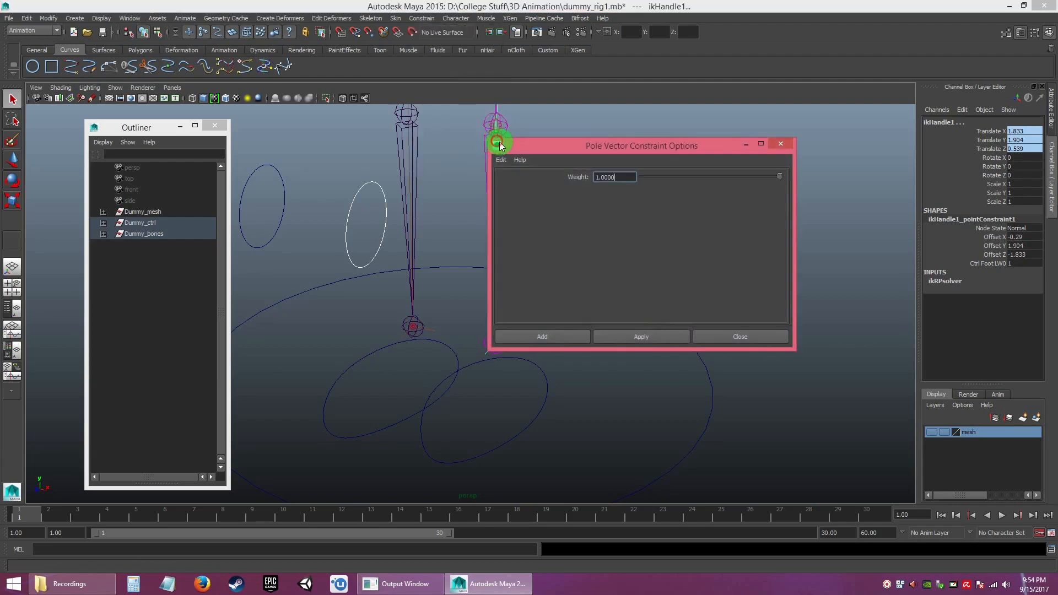
left_click(742, 339)
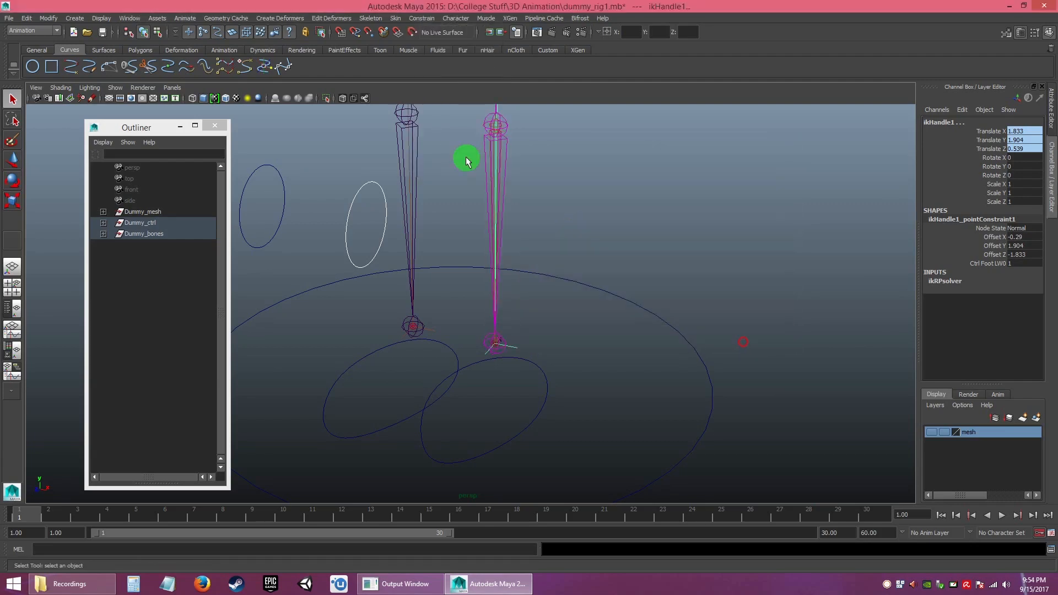
- Apply a pole vector constraint with ctrl_kneeTwist_L driving ikHandle1 at the left ankle
left_click(330, 194)
left_click(378, 213)
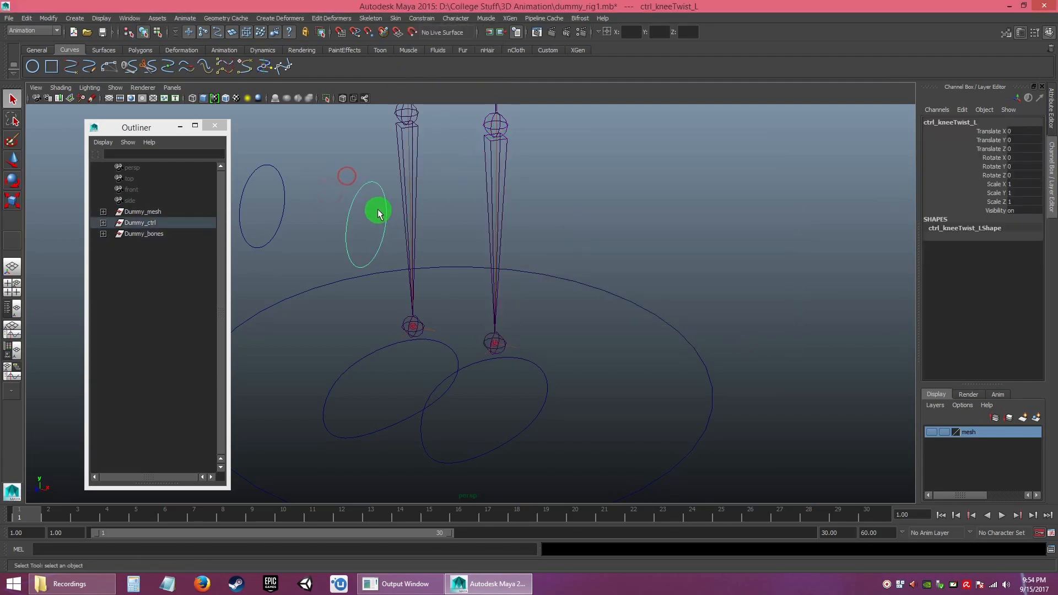
left_click(512, 349, "shift")
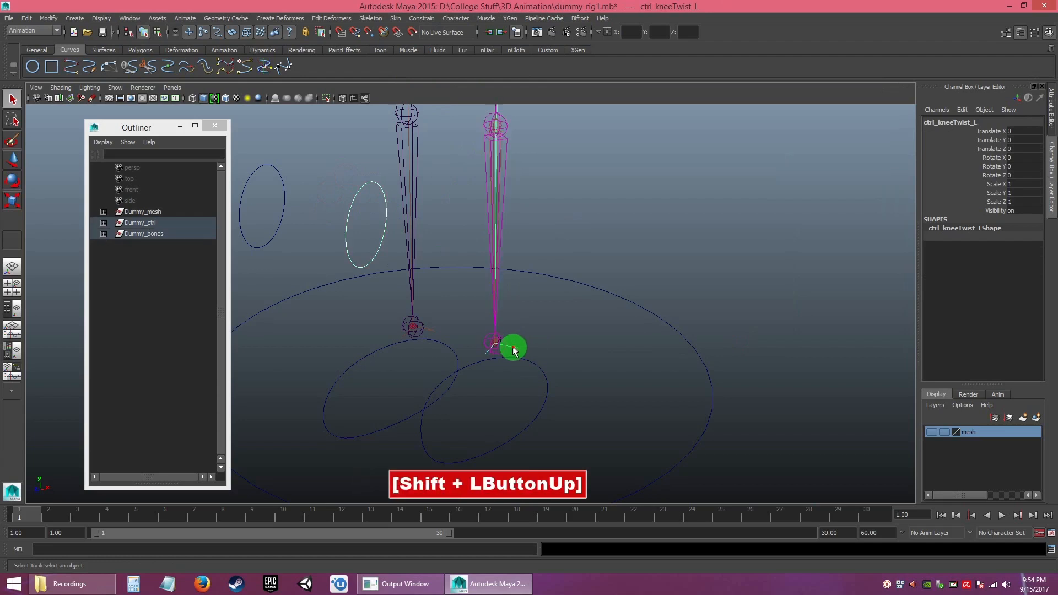
left_click(426, 18)
left_click(434, 141)
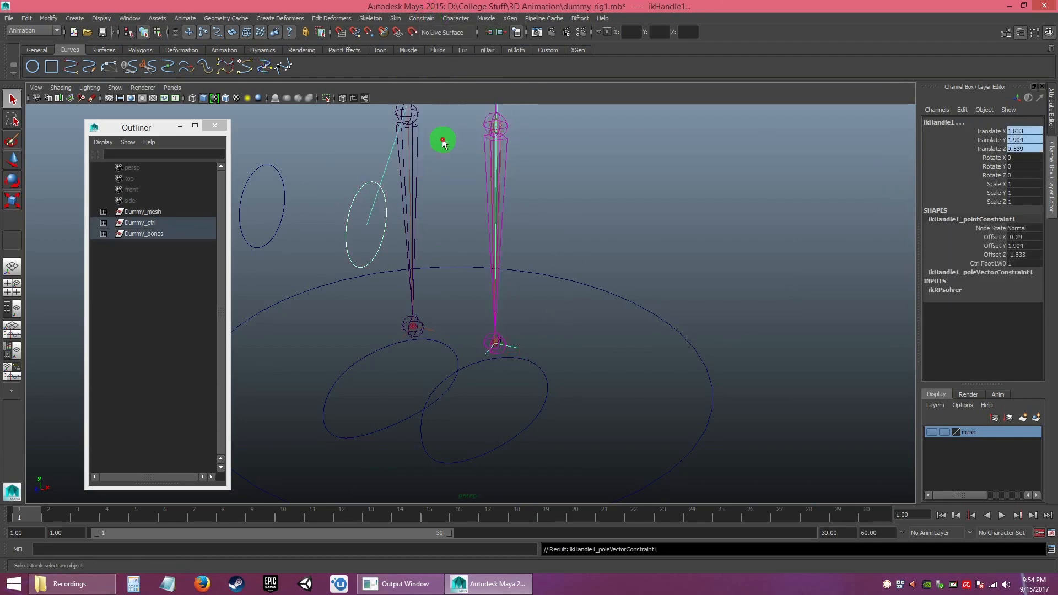
- Examine the pole vector line between ctrl_kneeTwist_L and the top of the left leg from several angles
right_click_drag(540, 208, 437, 111, "alt")
left_click_drag(437, 111, 487, 168, "alt")
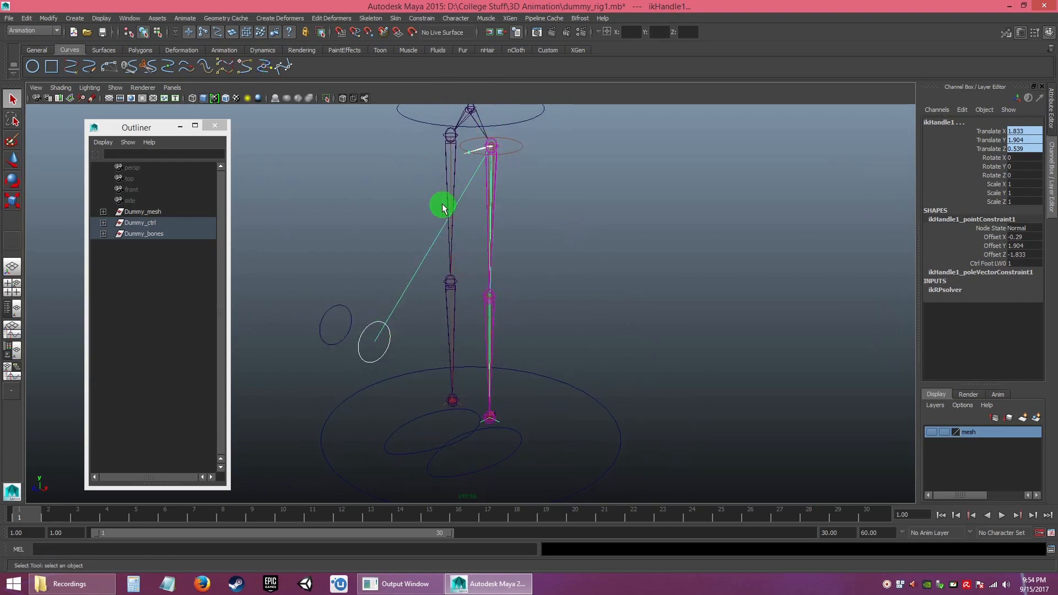
left_click_drag(415, 334, 531, 281, "alt")
right_click_drag(531, 281, 550, 375, "alt")
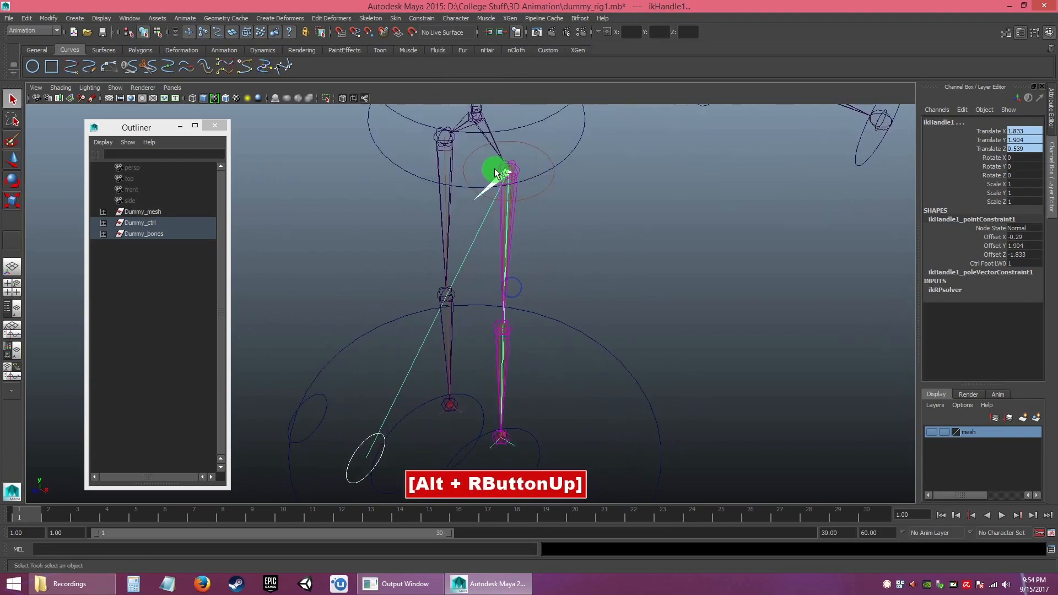
left_click_drag(502, 179, 523, 187, "alt")
right_click_drag(523, 187, 513, 165, "alt")
left_click_drag(512, 165, 534, 174, "alt")
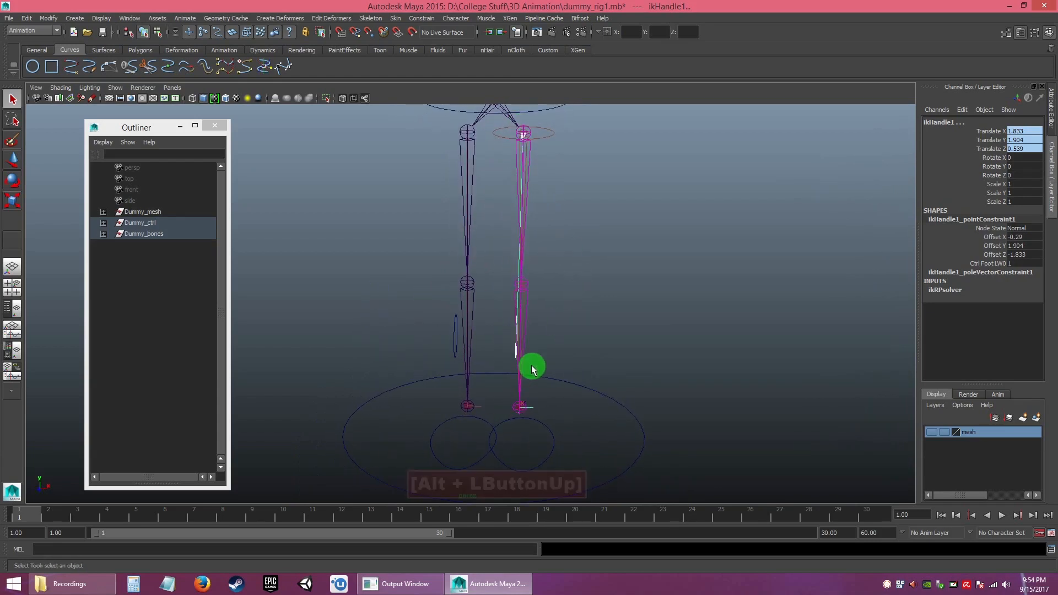
- Raise ctrl_foot_L to test how the left leg bends toward its knee control, and undo the test changes
left_click(550, 433)
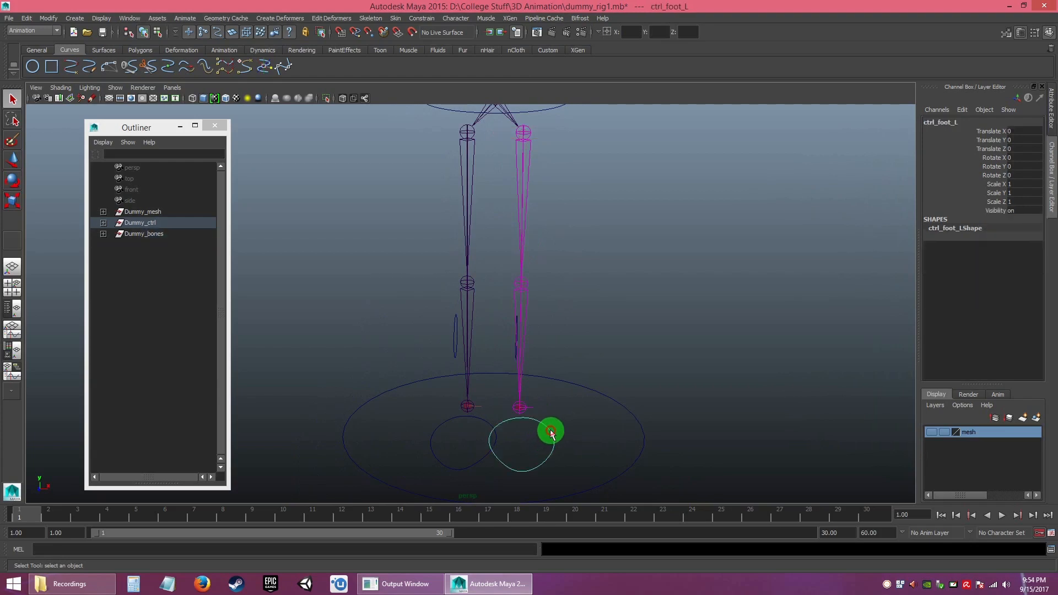
key("w")
left_click_drag(523, 401, 520, 201)
key("ctrl+z")
left_click(598, 305)
left_click_drag(558, 350, 536, 358, "alt")
right_click_drag(539, 381, 563, 358, "alt")
left_click_drag(536, 362, 492, 336, "alt")
left_click(481, 330)
key("ctrl+z")
- Apply a pole vector constraint with ctrl_kneeTwist_R driving ikHandle2 at the right ankle
left_click_drag(611, 355, 542, 351, "alt")
left_click_drag(451, 333, 410, 333, "alt")
right_click_drag(318, 334, 338, 336, "alt")
left_click_drag(307, 284, 343, 335)
key("q")
middle_click_drag(431, 380, 443, 342, "alt")
right_click_drag(443, 342, 487, 430, "alt")
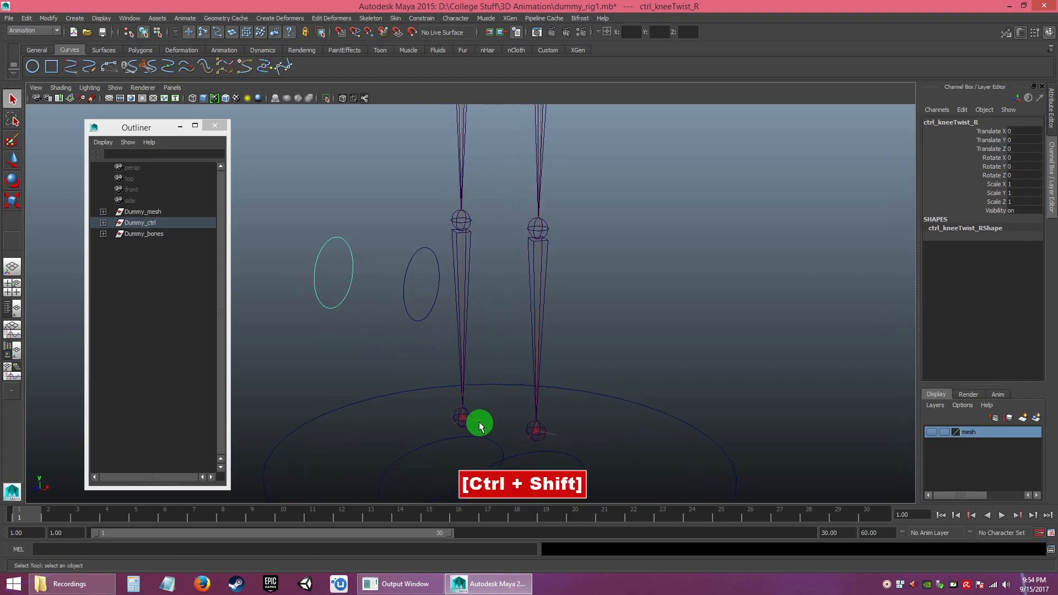
left_click(480, 425, "ctrl+shift")
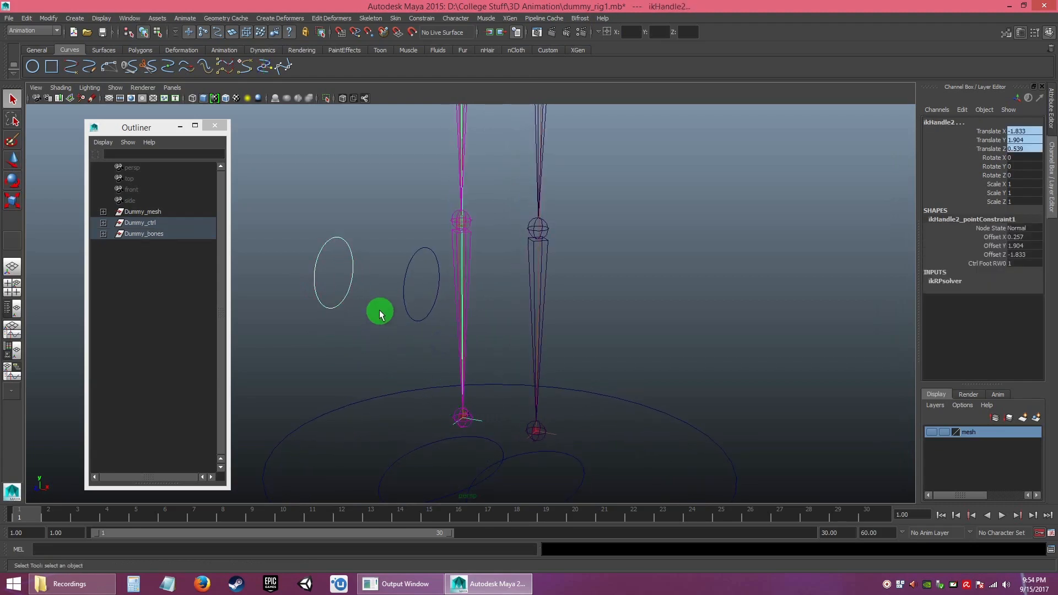
left_click_drag(420, 21, 450, 143)
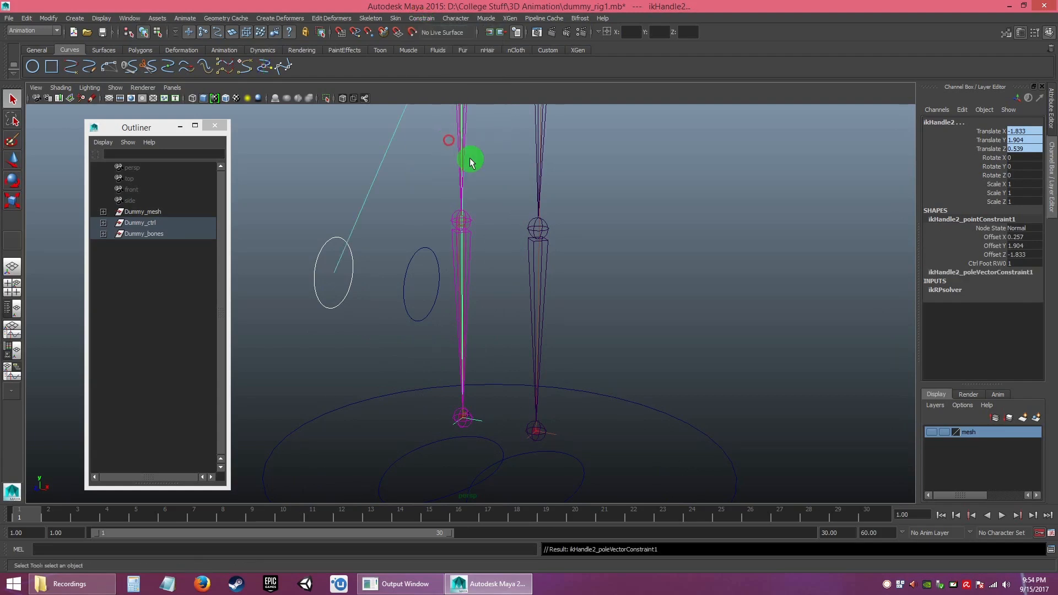
- Try out ctrl_kneeTwist_R on the right leg, undo the last change, and clear the selection
left_click_drag(633, 321, 492, 202, "alt")
middle_click_drag(468, 221, 475, 231, "alt")
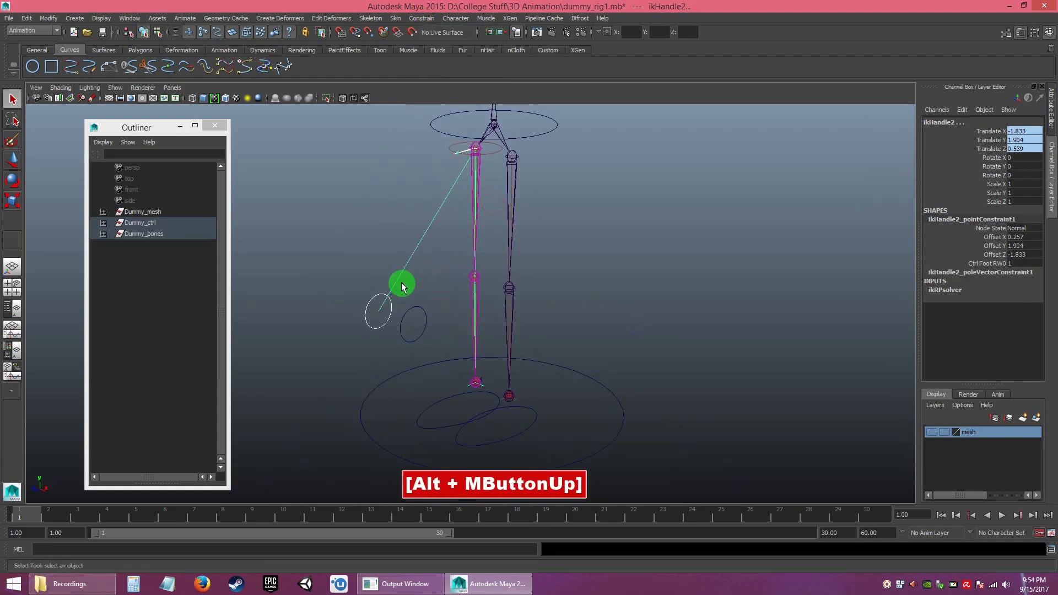
left_click(386, 298)
left_click_drag(361, 287, 399, 295)
key("w")
key("ctrl+z")
left_click(577, 291)
- Examine the lower legs, ankle joints and foot controls of the rig up close
left_click_drag(577, 291, 572, 321, "alt")
right_click_drag(571, 321, 590, 321, "alt")
left_click_drag(589, 321, 585, 354, "alt")
right_click_drag(583, 359, 542, 317, "alt")
mouse_move(541, 316)
left_mouse_down("alt")
mouse_move(520, 301)
mouse_move(571, 299)
mouse_move(585, 328)
mouse_move(548, 300)
left_mouse_up("alt")
right_click_drag(548, 300, 559, 316, "alt")
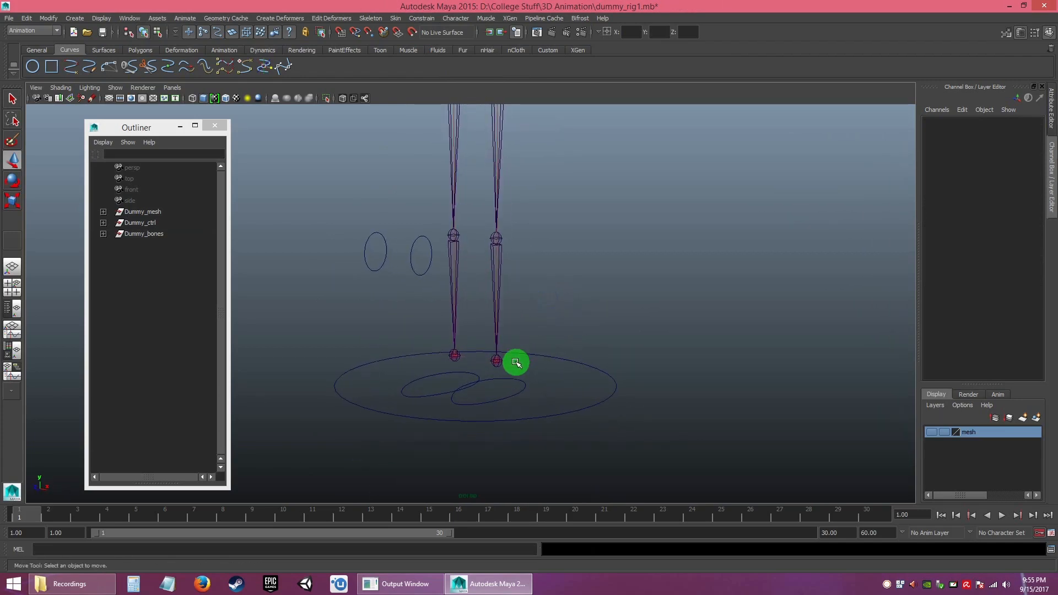
left_click_drag(545, 338, 574, 389, "alt")
middle_click_drag(574, 390, 546, 319, "alt")
right_click_drag(545, 319, 572, 380, "alt")
middle_click_drag(572, 380, 569, 329, "alt")
right_click_drag(569, 328, 586, 395, "alt")
middle_click_drag(578, 330, 581, 363, "alt")
left_click_drag(581, 361, 583, 347, "alt")
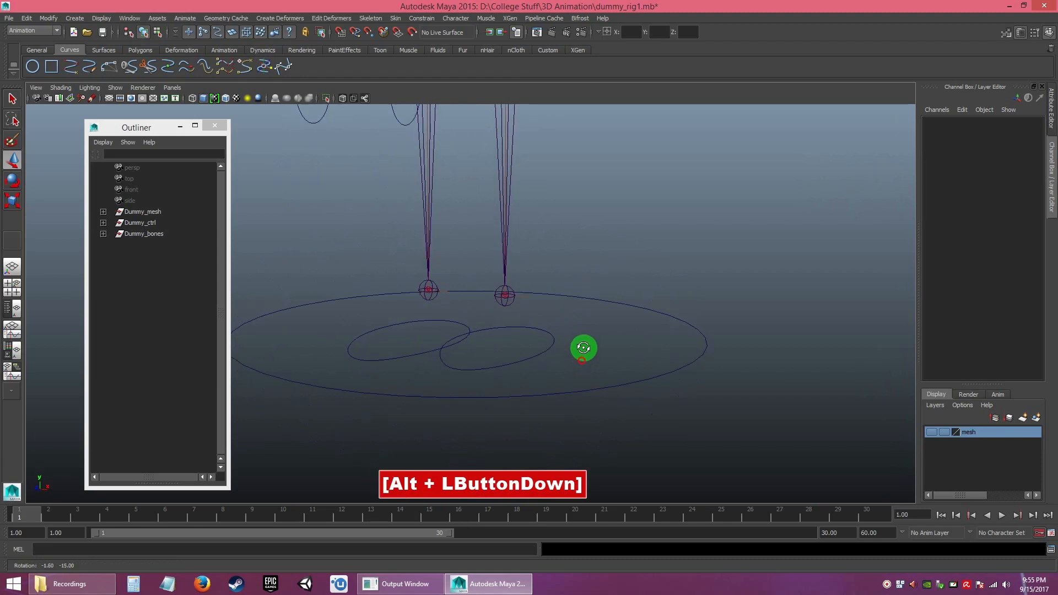
right_click_drag(584, 348, 598, 377, "alt")
right_click_drag(559, 331, 544, 354, "alt")
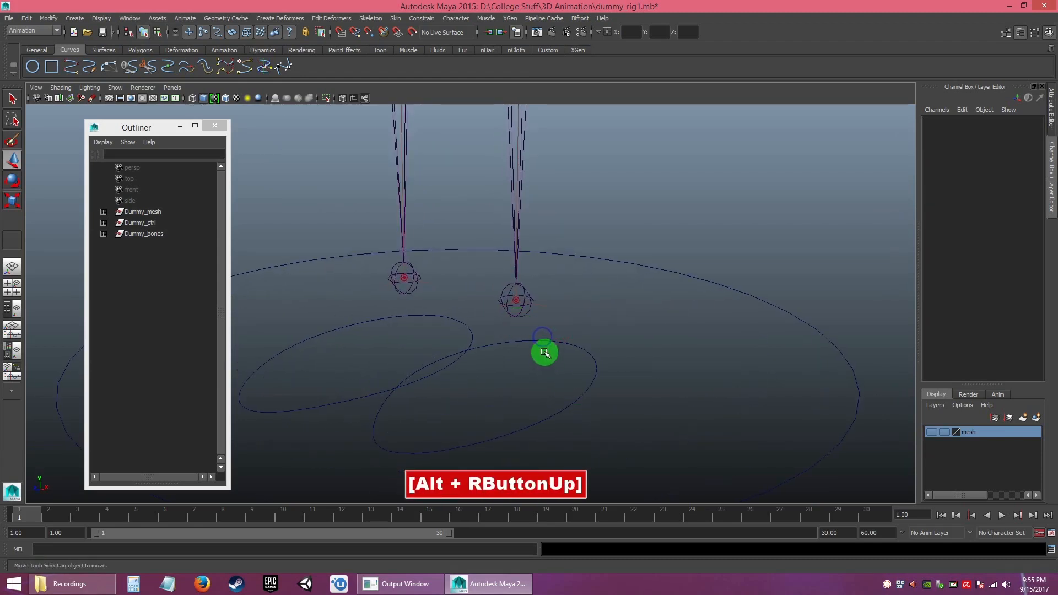
- Check ctrl_foot_L, the available constraint types, and ikHandle1 at the left ankle
left_click(580, 400)
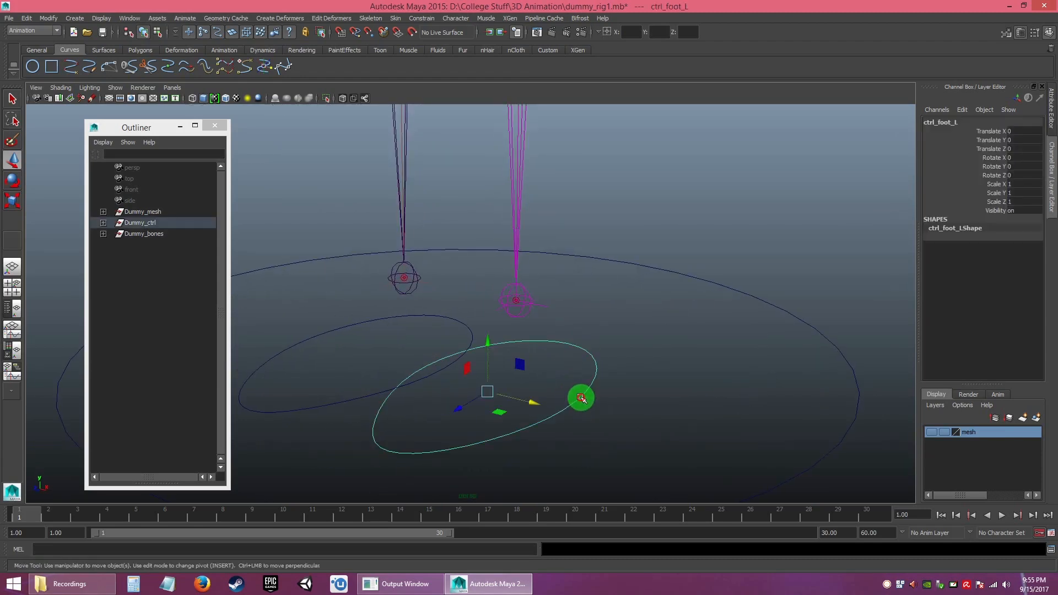
left_click(424, 19)
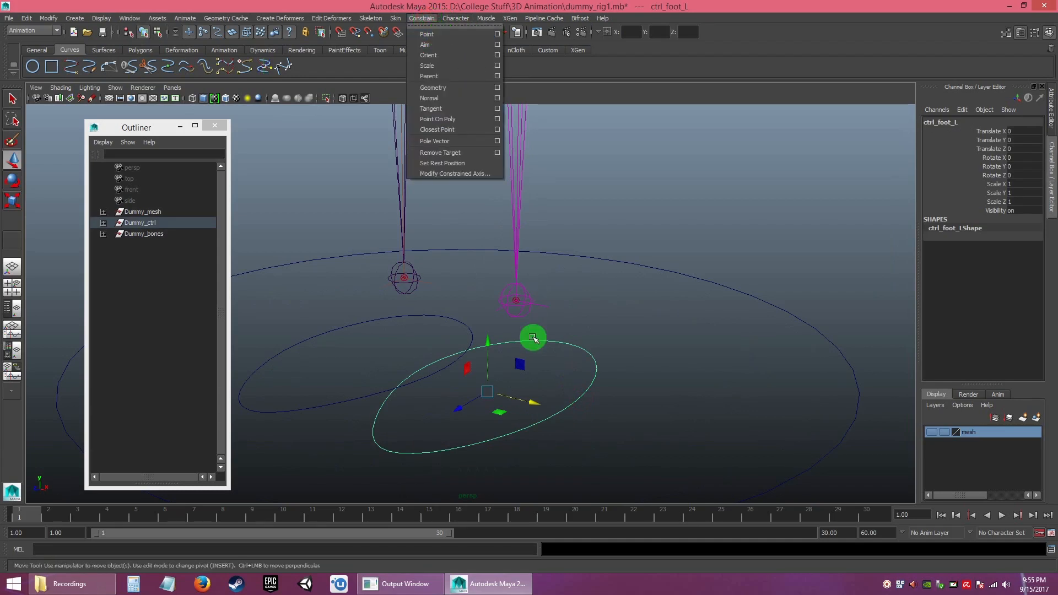
left_click(548, 307)
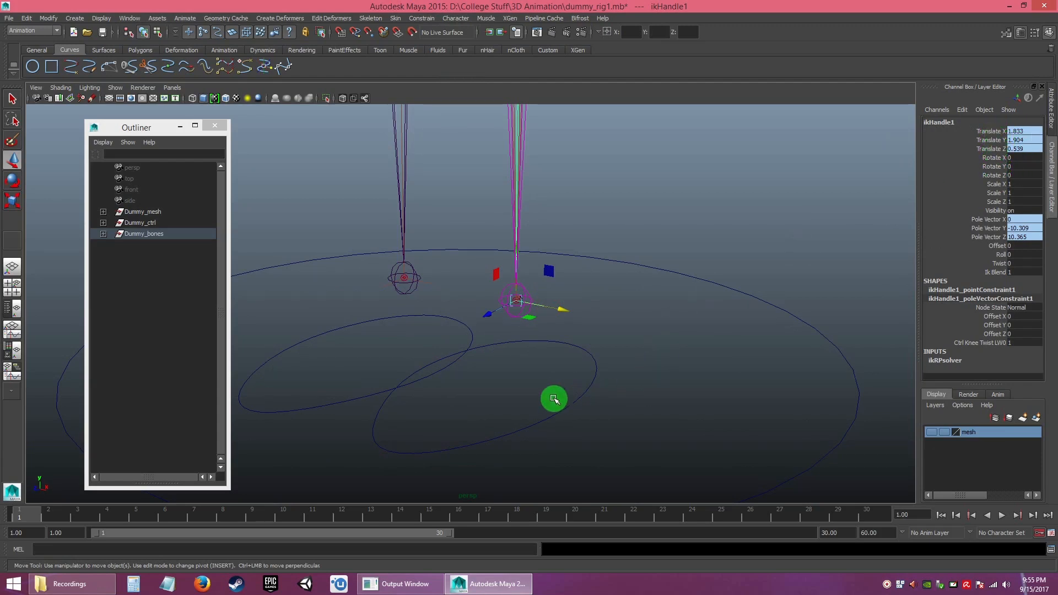
- Show the mesh layer to compare the left foot mesh with ctrl_foot_L, clear the selection, and hide the layer
left_click(933, 432)
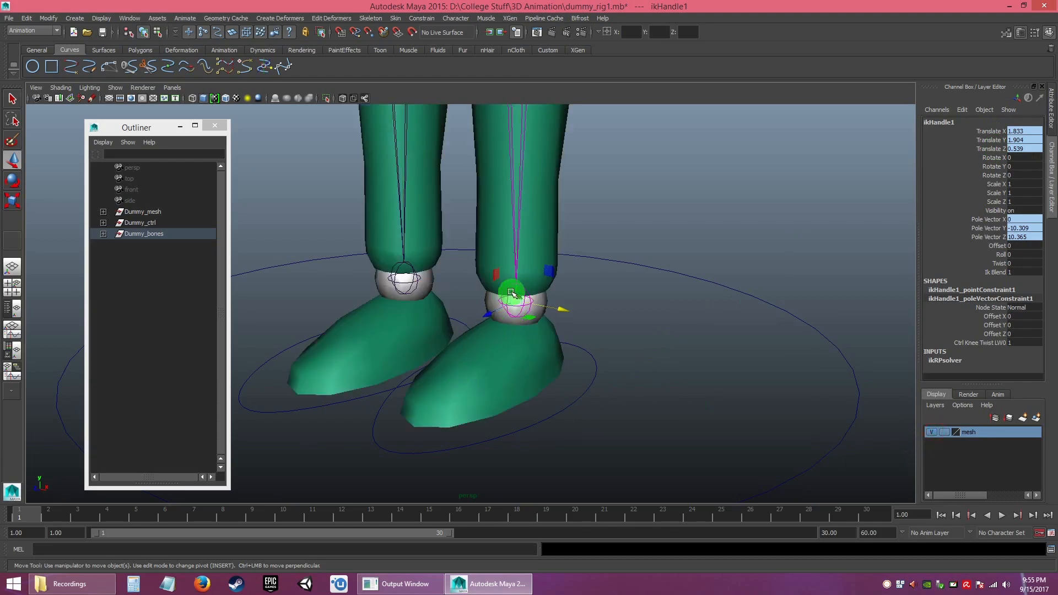
left_click_drag(578, 387, 595, 410)
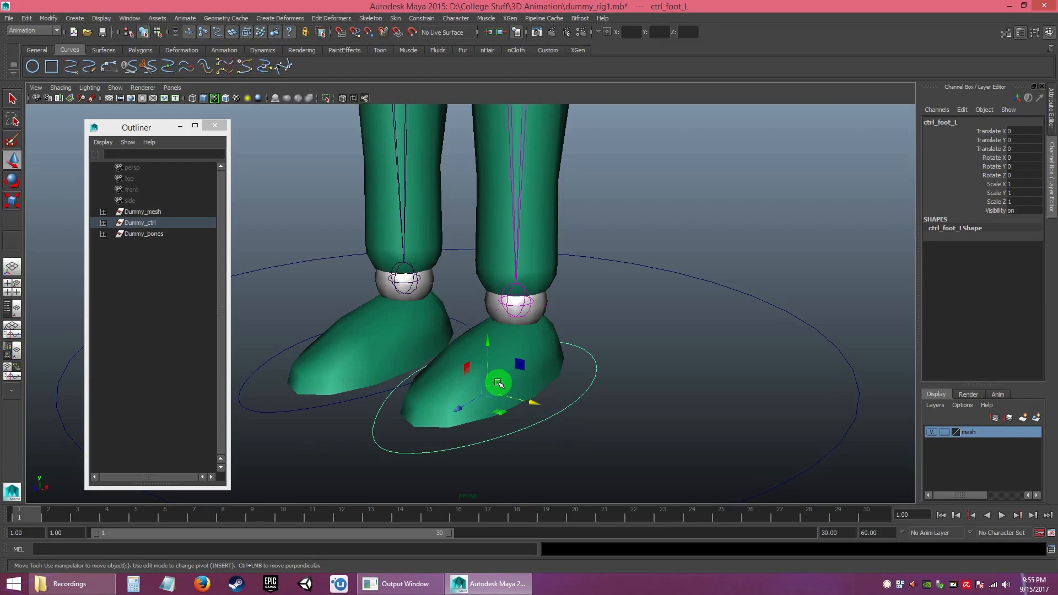
left_click(610, 404)
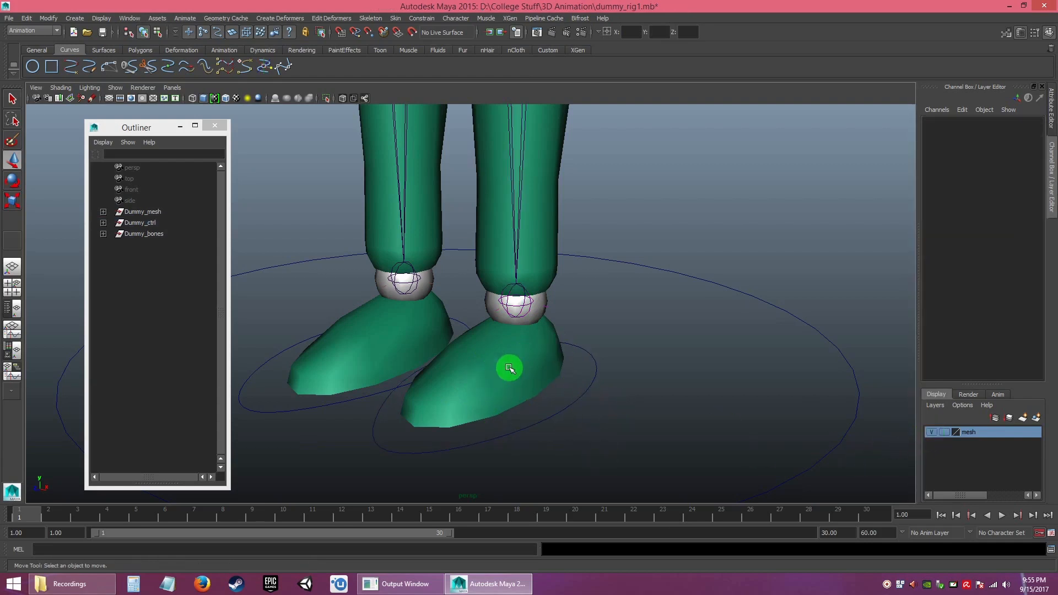
left_click(931, 432)
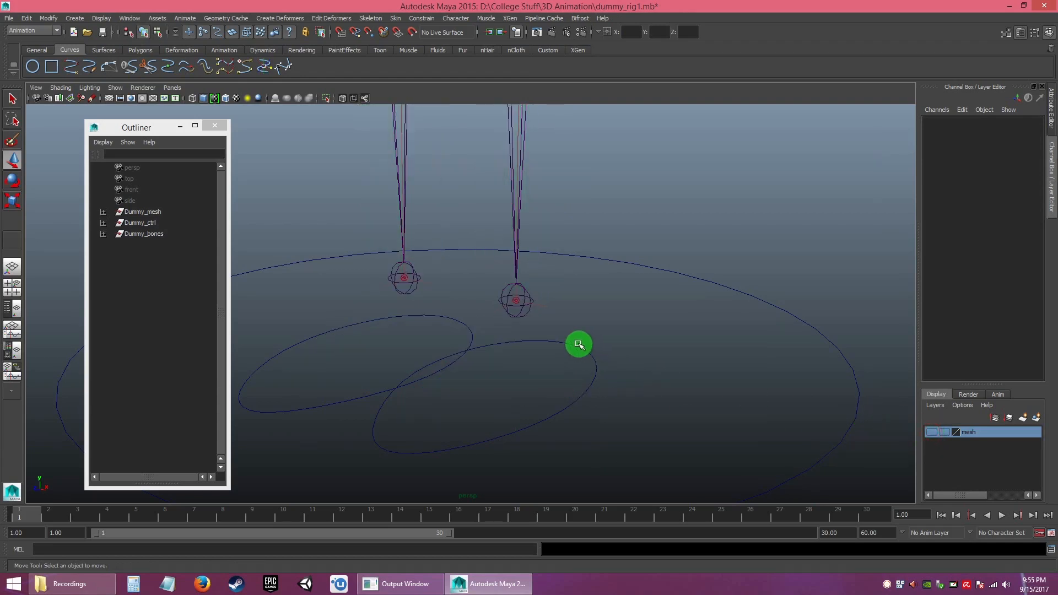
- Compare the left ankle joint and ctrl_foot_L with the foot mesh by briefly showing the mesh layer
left_click_drag(548, 351, 557, 350, "alt")
right_click_drag(557, 350, 576, 408, "alt")
left_click(538, 316)
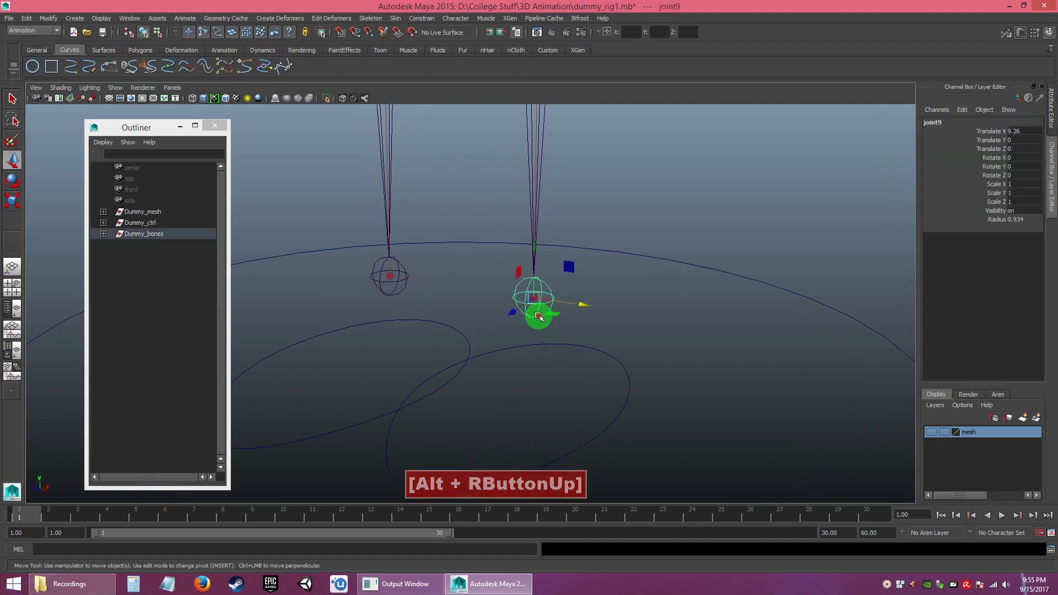
left_click_drag(550, 325, 523, 314, "alt")
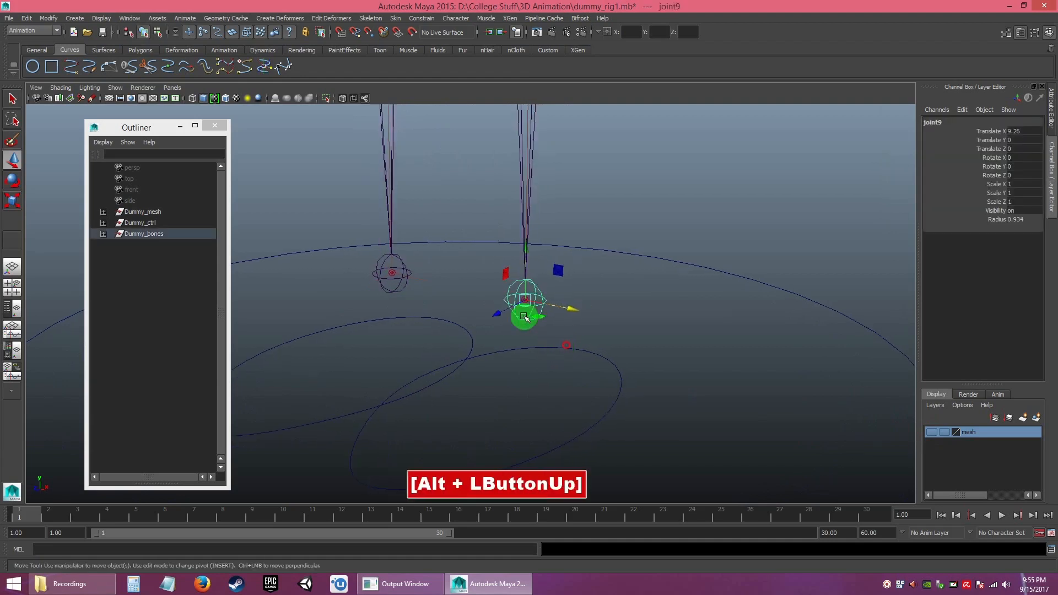
right_click_drag(560, 364, 529, 338, "alt")
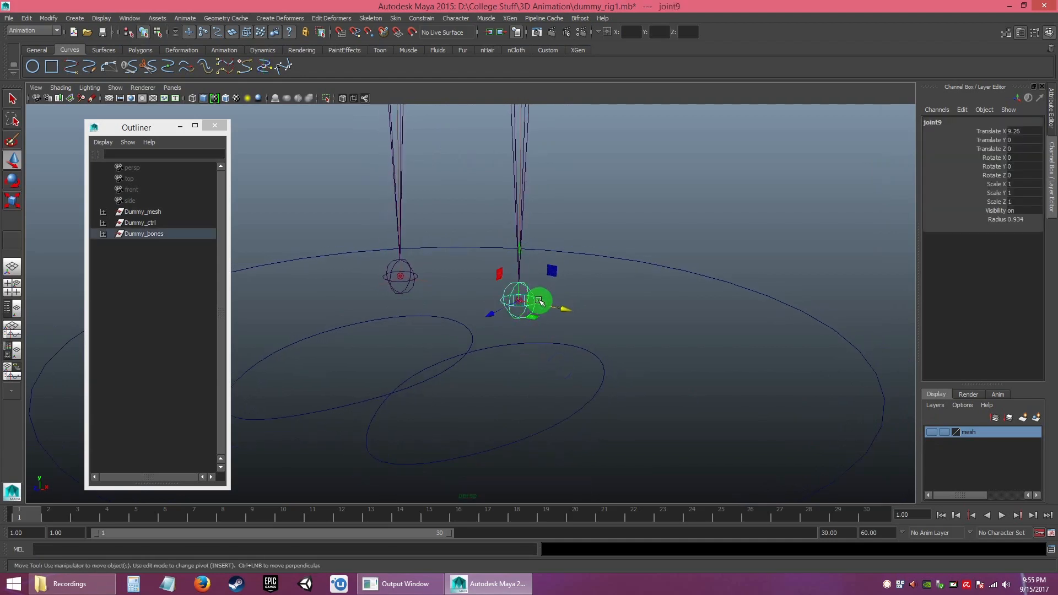
left_click(576, 427)
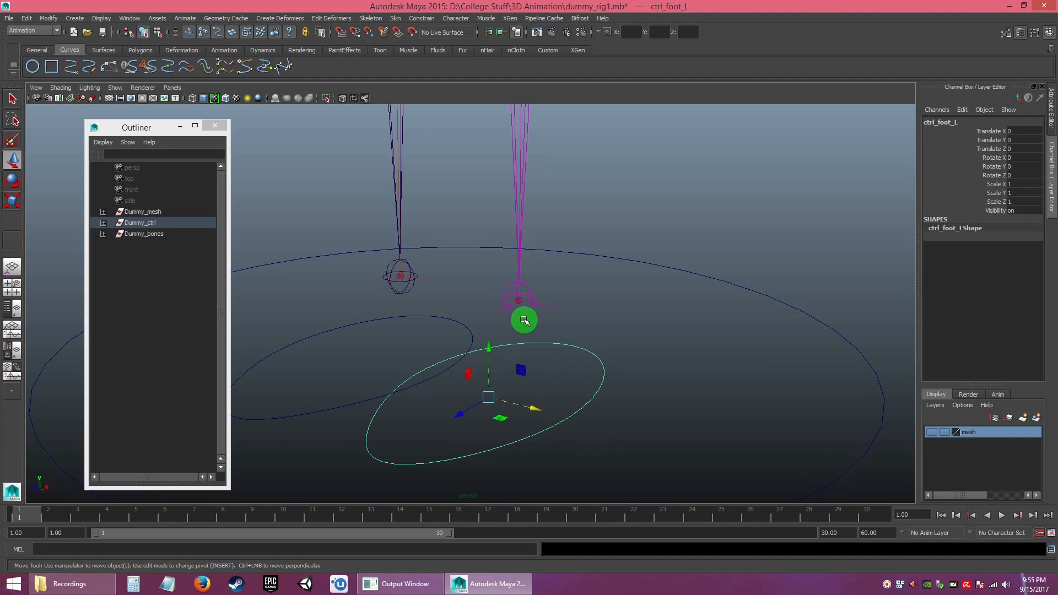
left_click(933, 432)
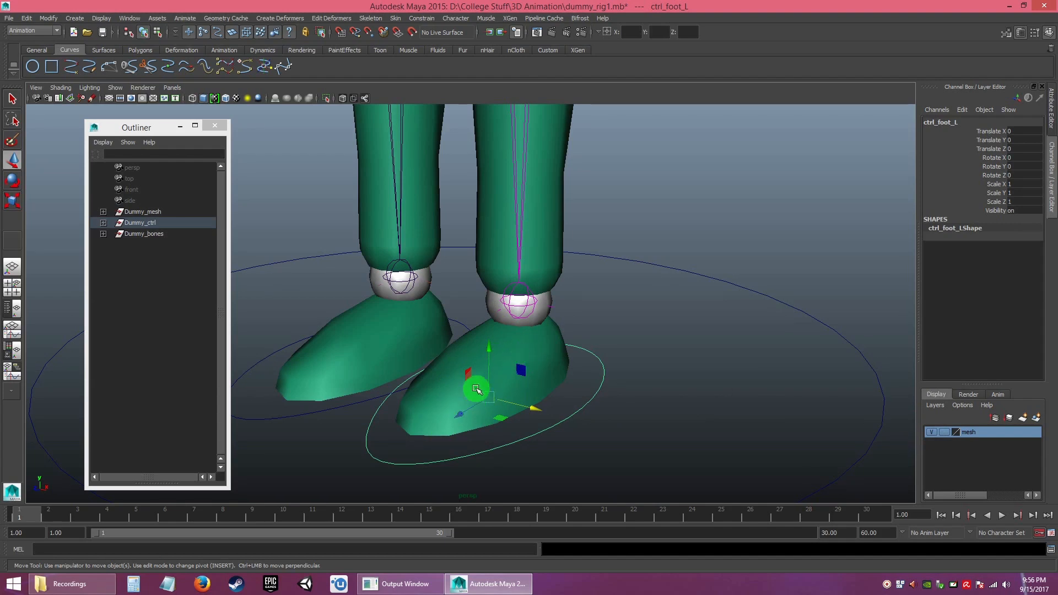
left_click(931, 433)
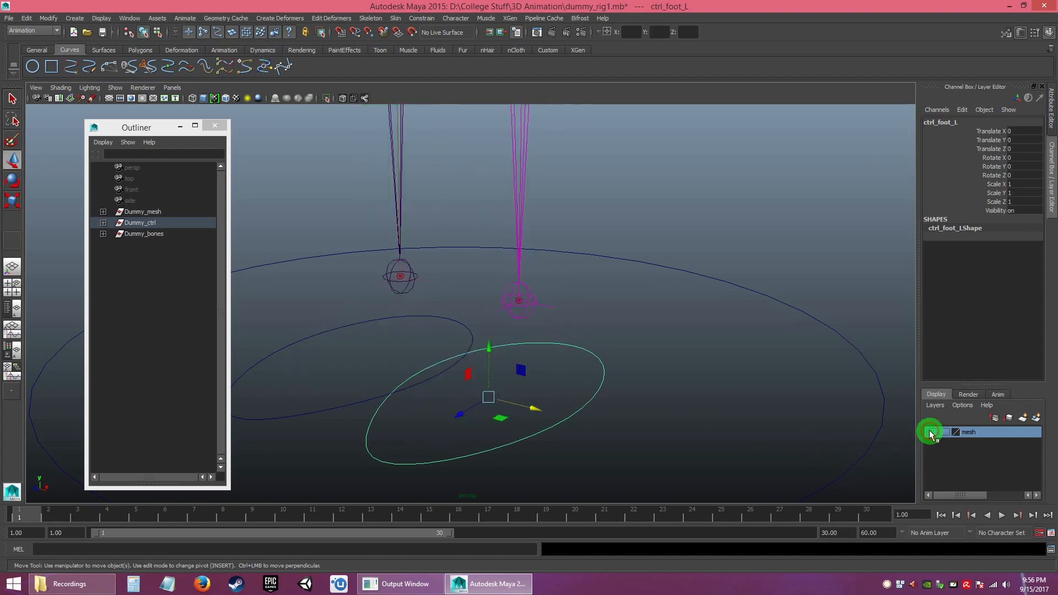
- Orient-constrain the left ankle joint, joint9, to ctrl_foot_L
left_click_drag(563, 385, 626, 385, "alt")
right_click_drag(625, 385, 611, 394, "alt")
left_click_drag(611, 394, 637, 443, "alt")
left_click(658, 393)
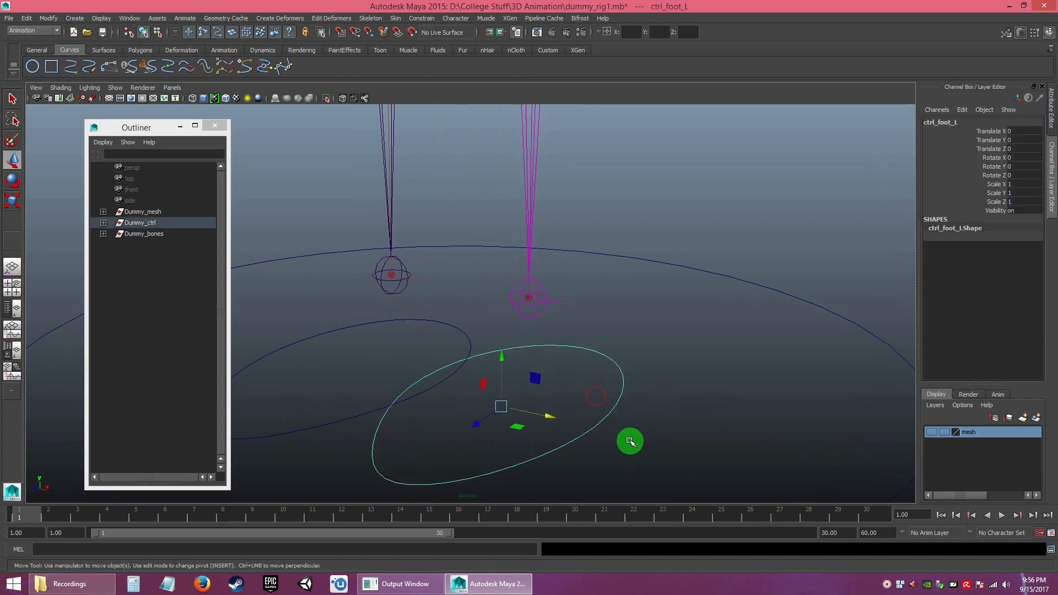
key("q")
key("shift")
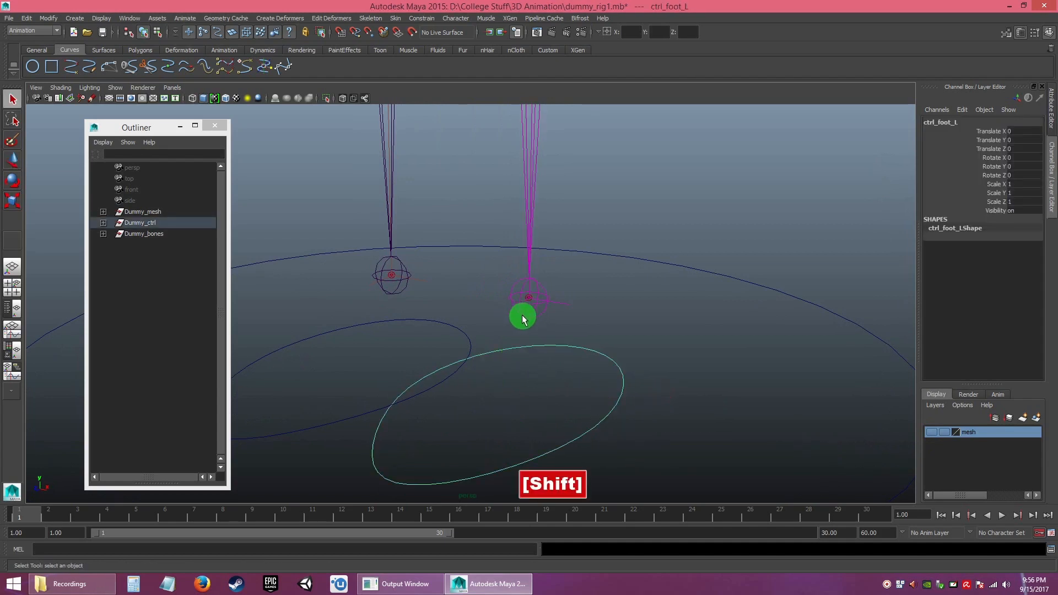
left_click(522, 319, "shift")
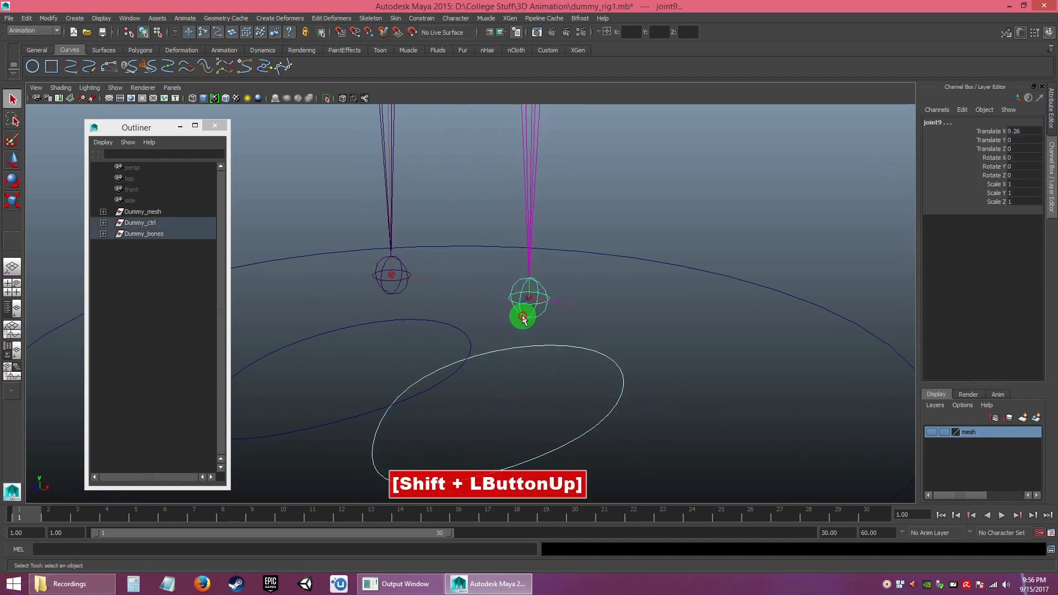
left_click(607, 343)
left_click(549, 349)
key("shift")
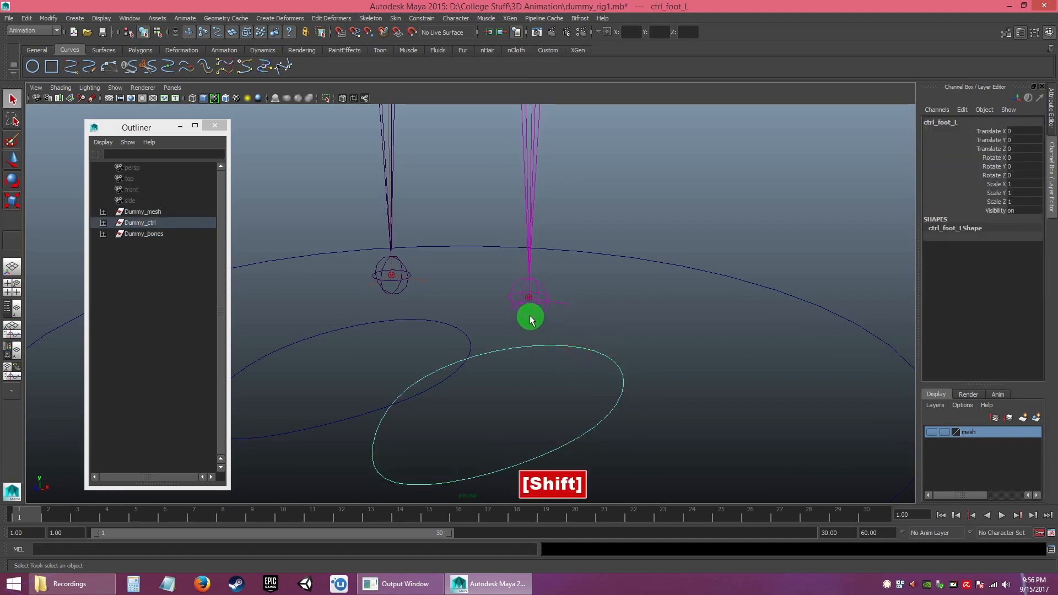
left_click(531, 320, "shift")
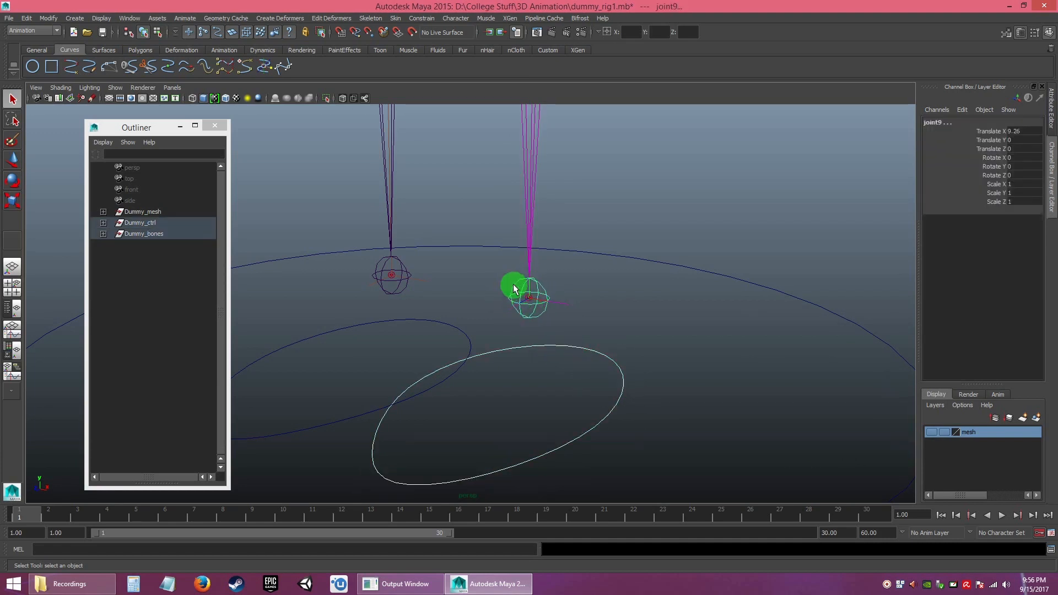
left_click(425, 19)
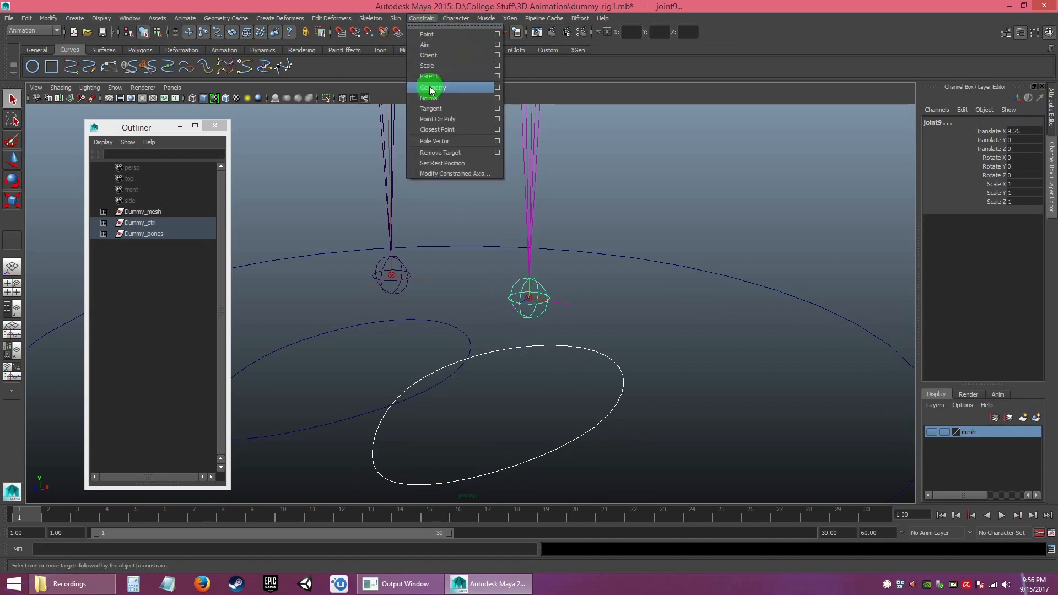
left_click(429, 56)
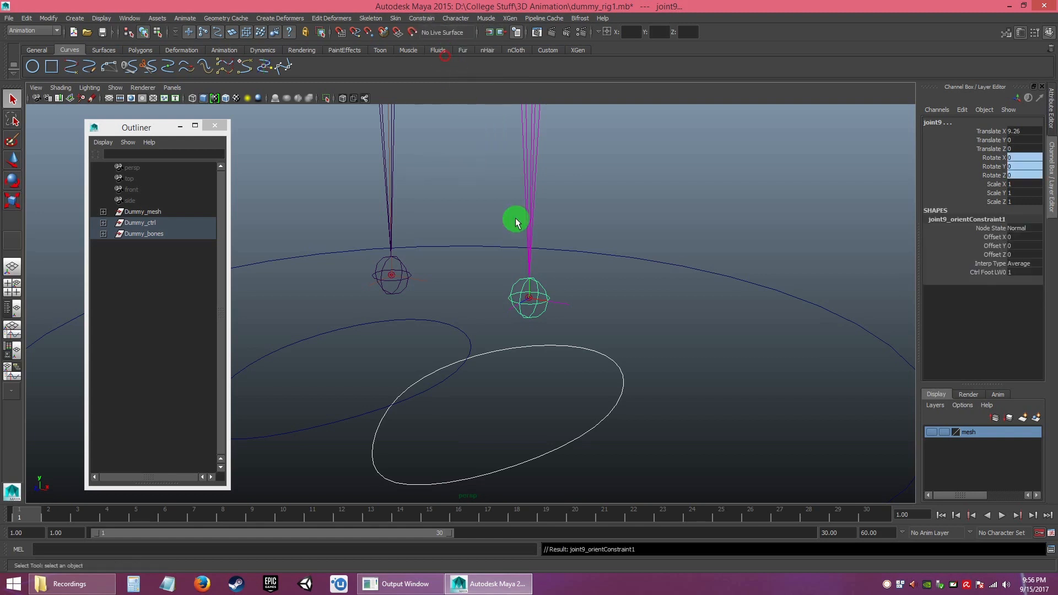
- Orient-constrain the right ankle joint, joint12, to ctrl_foot_R and clear the selection
left_click_drag(322, 397, 340, 445)
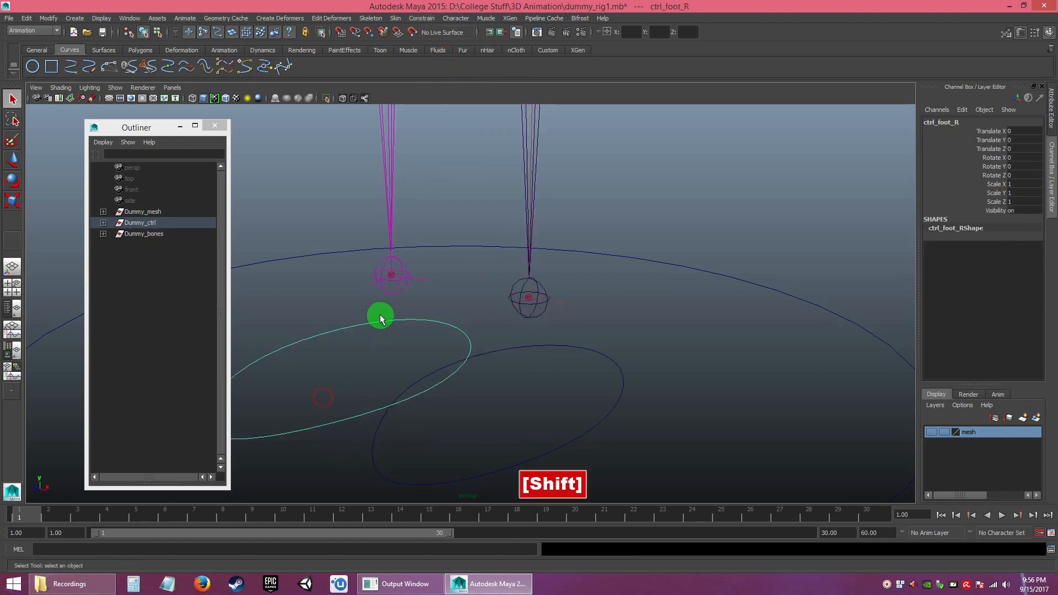
left_click(398, 294, "shift")
key("g")
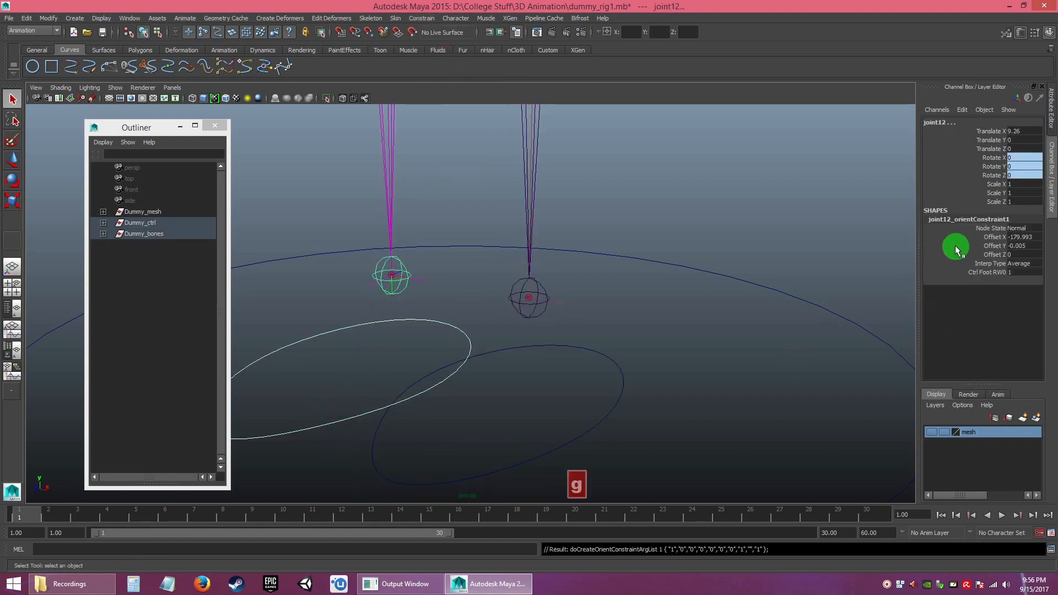
left_click(715, 363)
- Try rotating ctrl_foot_L to test the ankle's orient constraint, and undo the rotation
right_click_drag(714, 364, 528, 358, "alt")
left_click(571, 392)
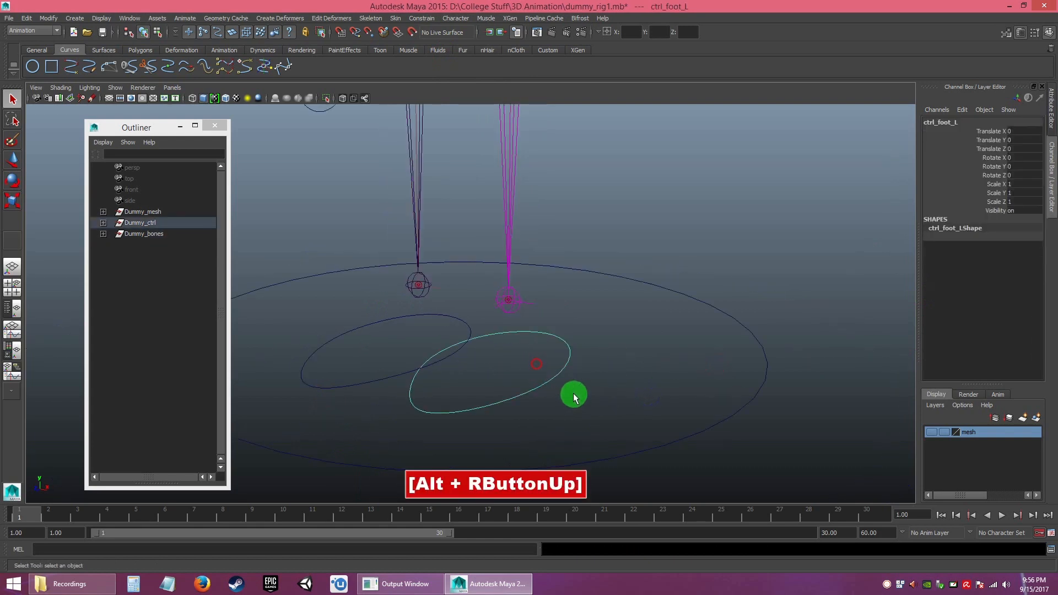
key("e")
left_click_drag(484, 362, 512, 362)
key("ctrl+z")
- Show the mesh layer, inspect the left foot mesh and ankle joint joint9, and hide the layer again
left_click(930, 432)
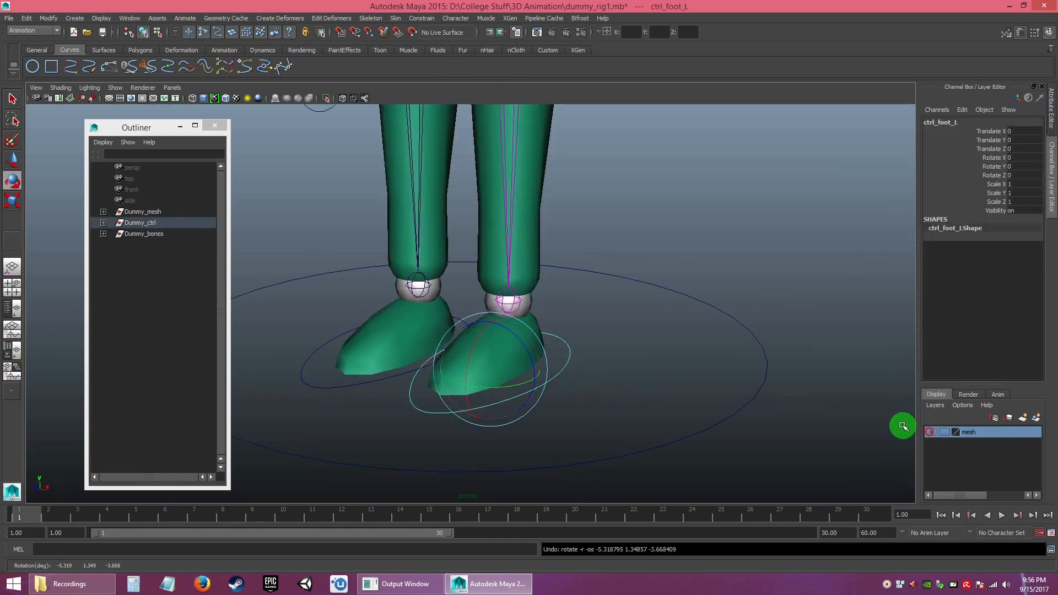
left_click(621, 382)
right_click_drag(500, 354, 509, 340, "alt")
left_click(508, 340)
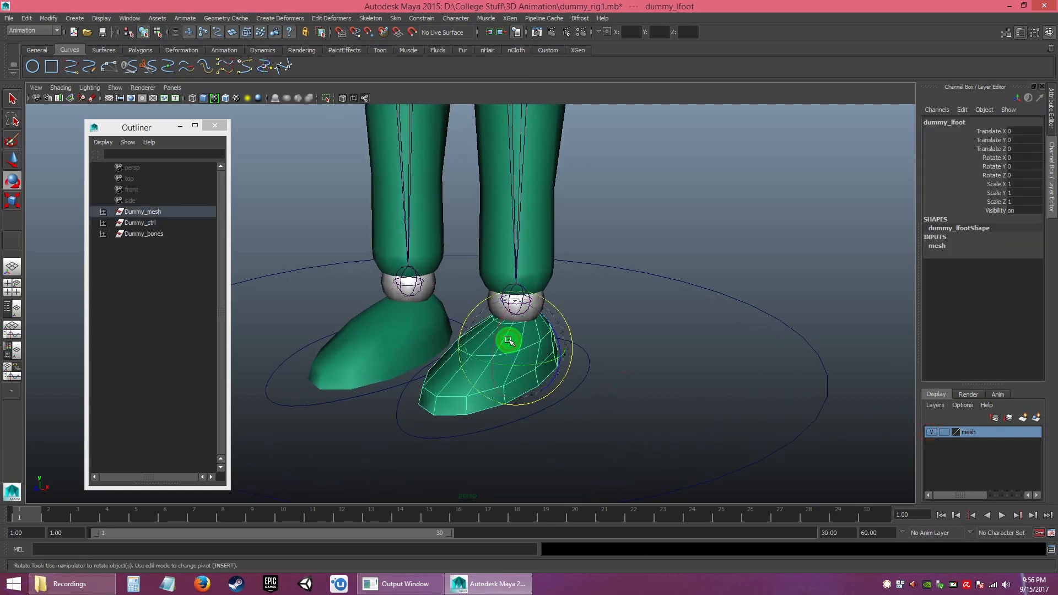
left_click(610, 320)
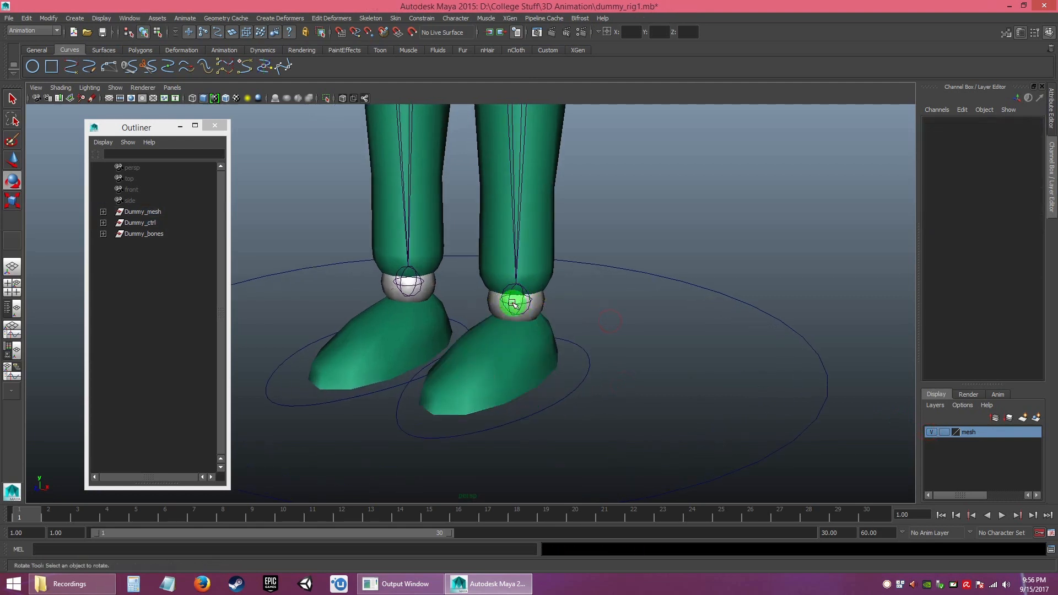
left_click(512, 303)
right_click_drag(573, 320, 628, 410, "alt")
left_click(698, 329)
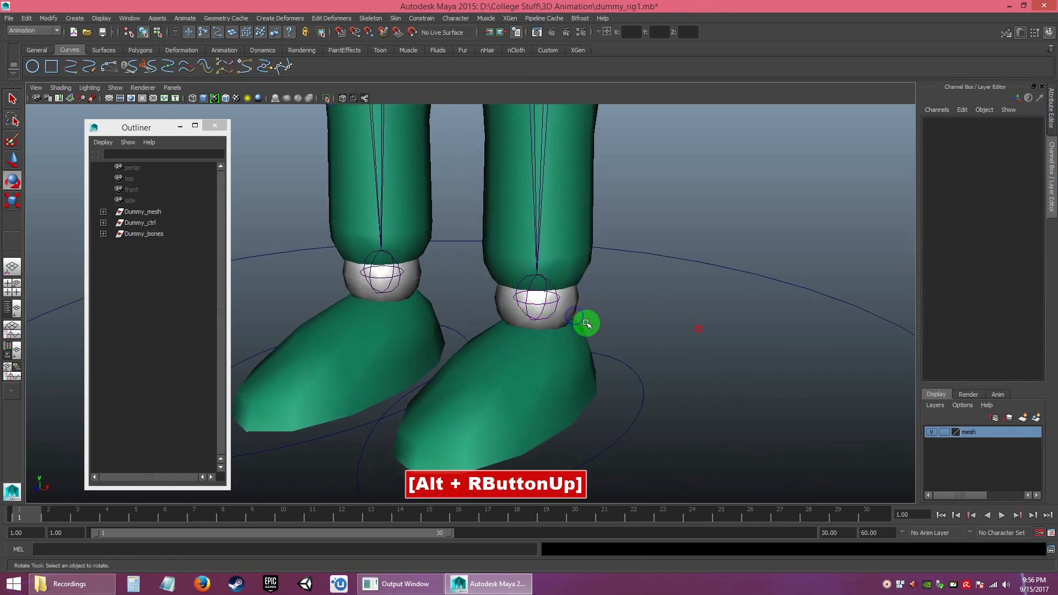
left_click(542, 305)
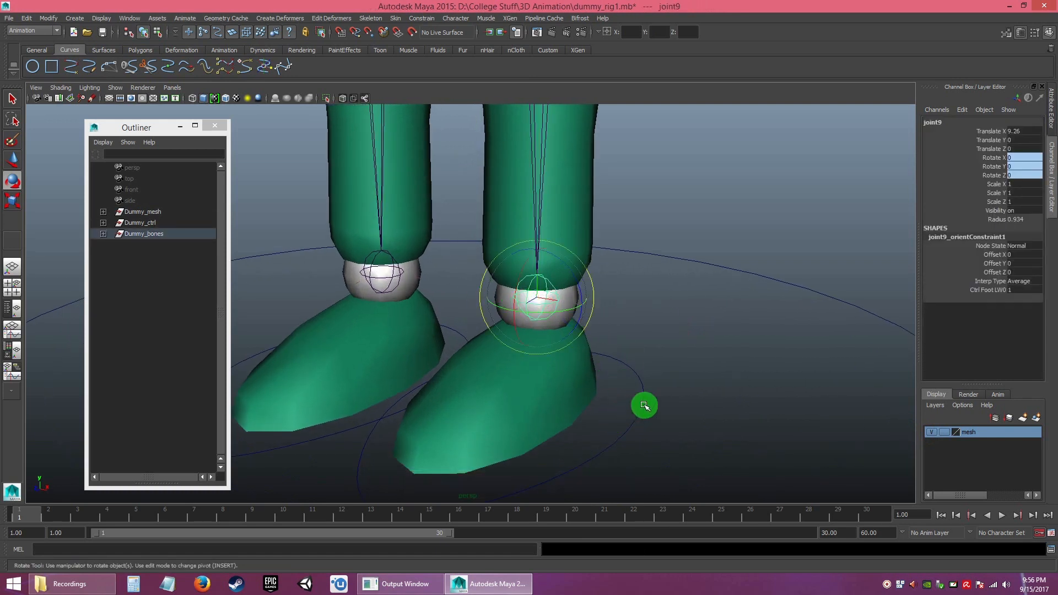
right_click_drag(727, 421, 697, 374, "alt")
left_click(685, 400)
middle_click_drag(537, 316, 540, 316, "alt")
left_click_drag(540, 316, 534, 316, "alt")
right_click_drag(586, 300, 579, 278, "alt")
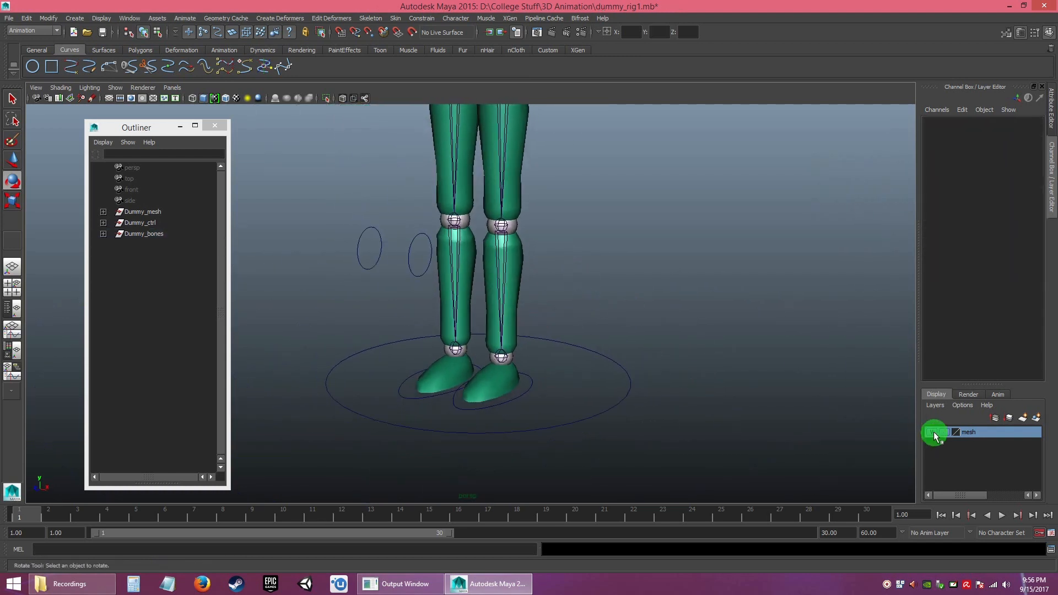
left_click(931, 431)
- Examine both knee twist controls and the leg chains from the side, and clear the selection
right_click_drag(602, 338, 479, 325, "alt")
middle_click_drag(457, 346, 441, 325, "alt")
right_click_drag(440, 325, 413, 288, "alt")
middle_click_drag(413, 288, 406, 296, "alt")
left_click_drag(406, 295, 363, 313, "alt")
right_click_drag(363, 312, 330, 300, "alt")
left_click_drag(334, 297, 404, 376)
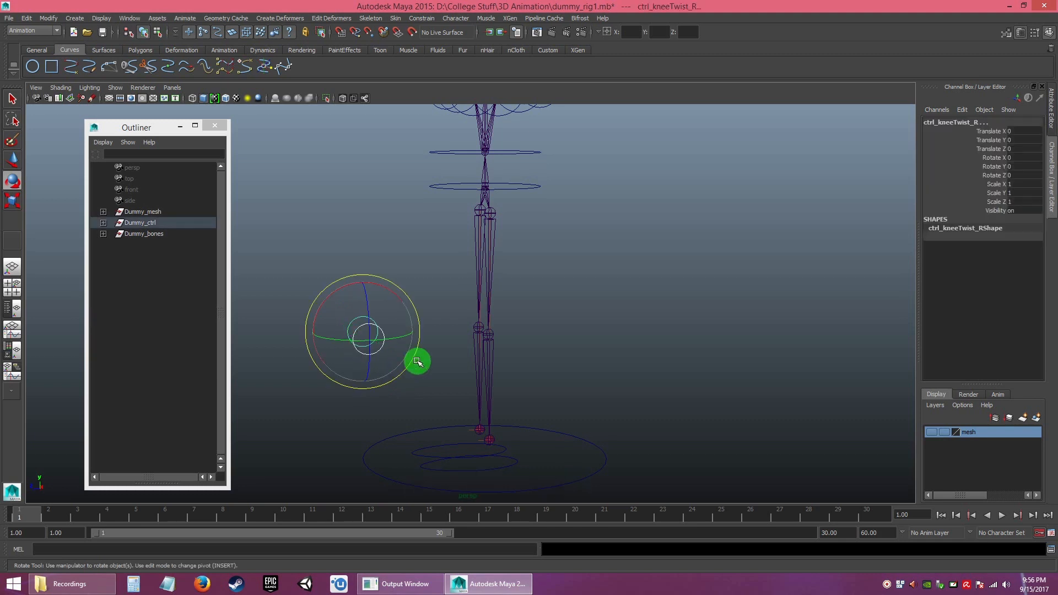
middle_click_drag(435, 369, 344, 293, "alt")
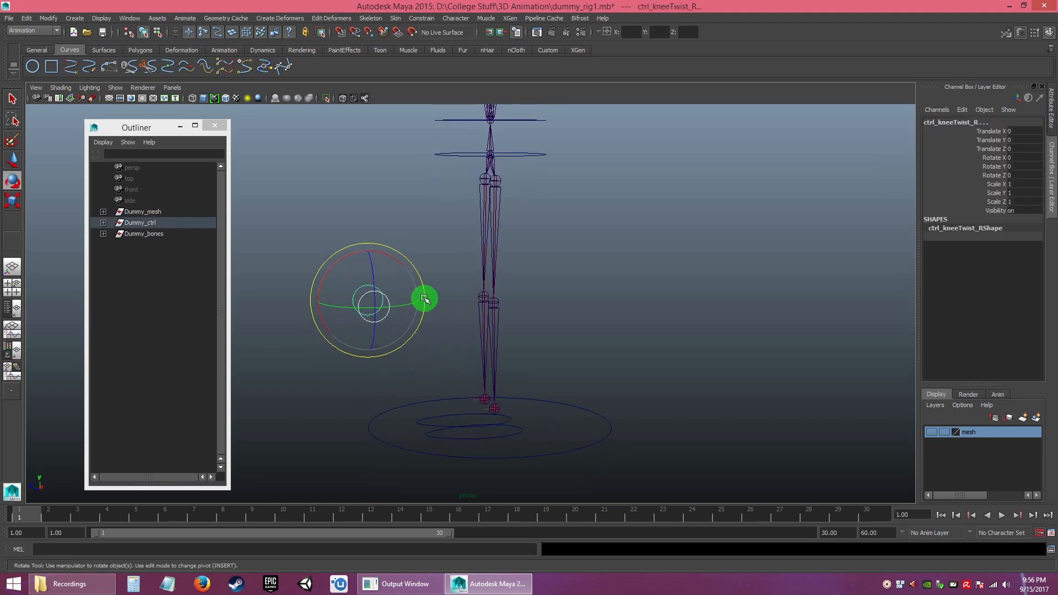
left_click(614, 359)
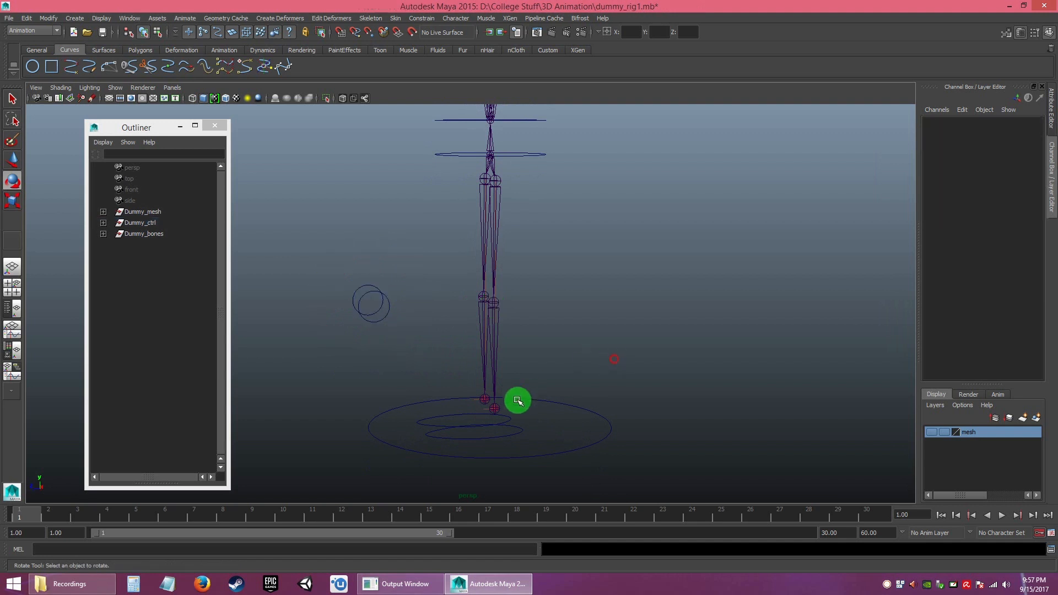
- Try moving ctrl_foot_L up and forward past the knee controls to test the leg's bend, and undo the moves
left_click(480, 439)
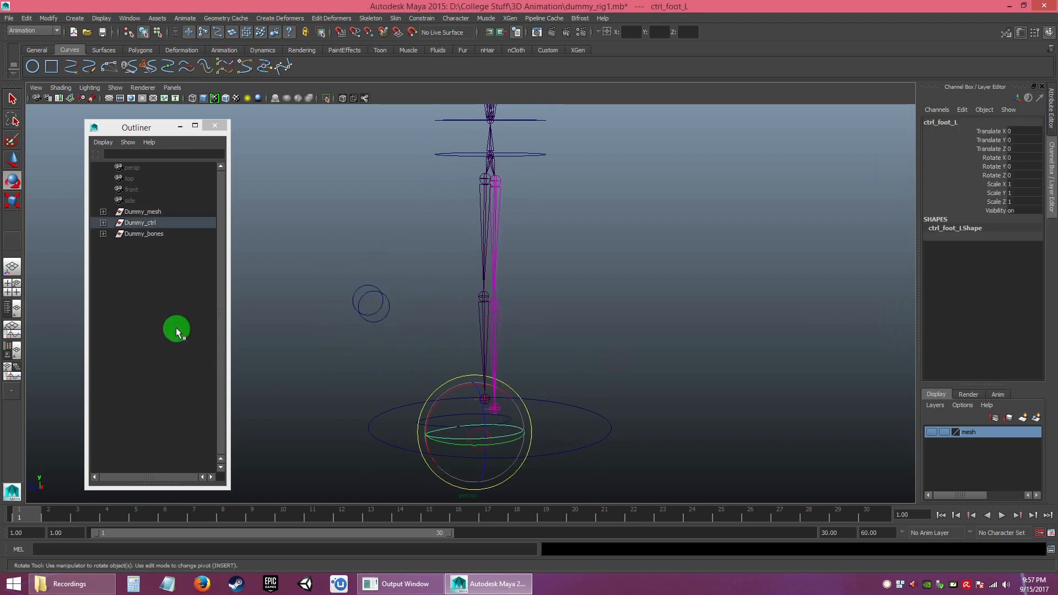
left_click(13, 161)
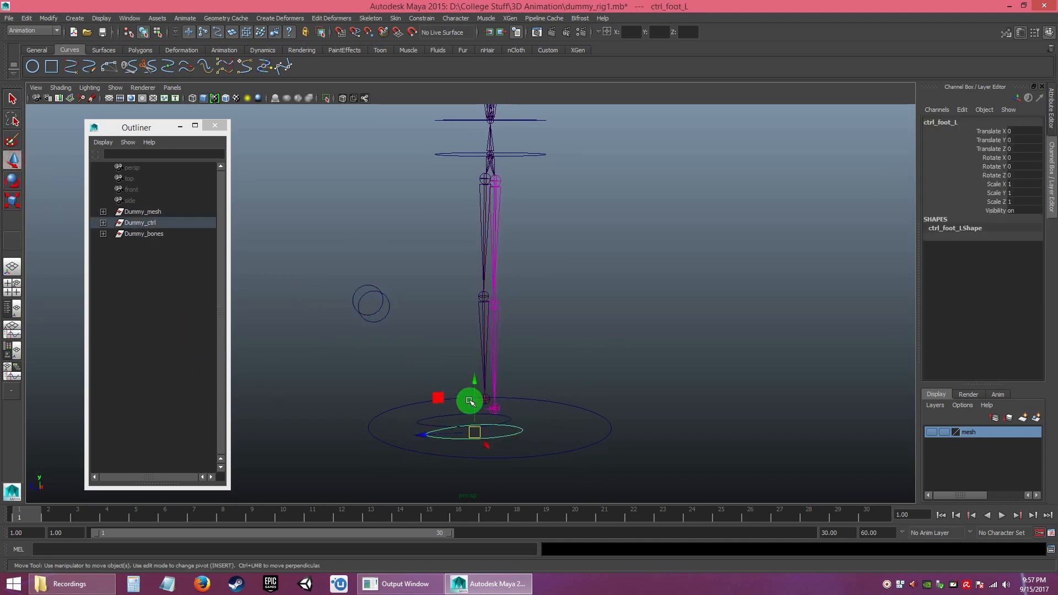
left_click_drag(438, 397, 415, 350)
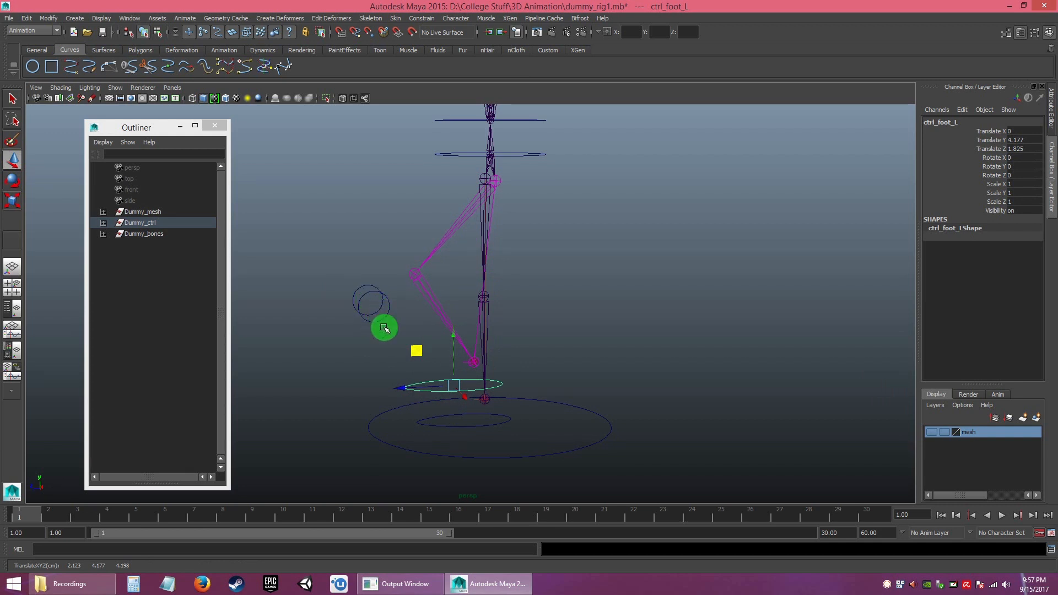
left_click_drag(416, 351, 351, 245)
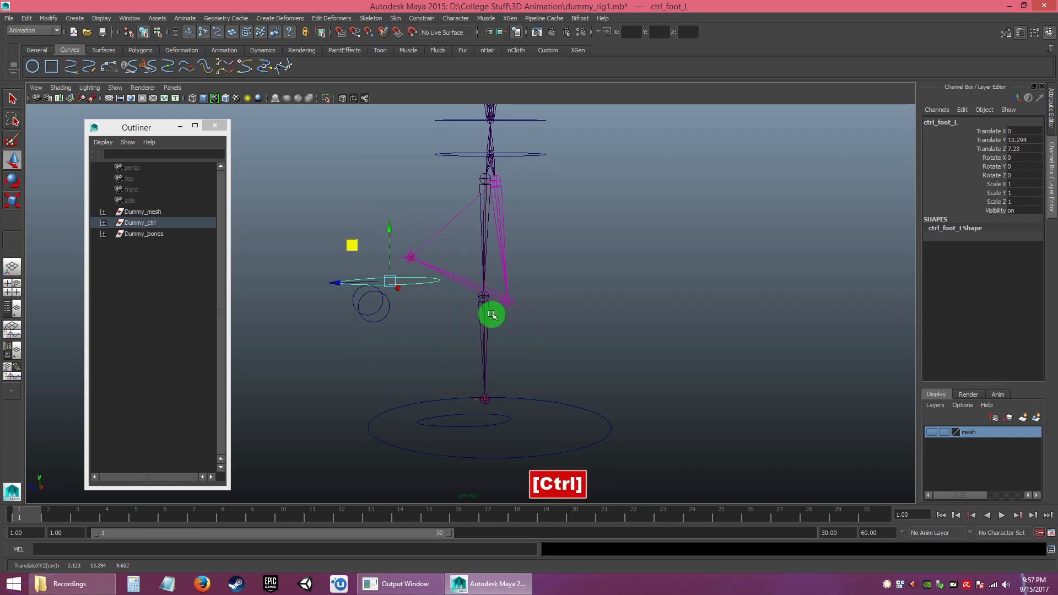
key("ctrl+z")
left_click_drag(416, 355, 345, 238)
key("ctrl+z")
key("ctrl+z")
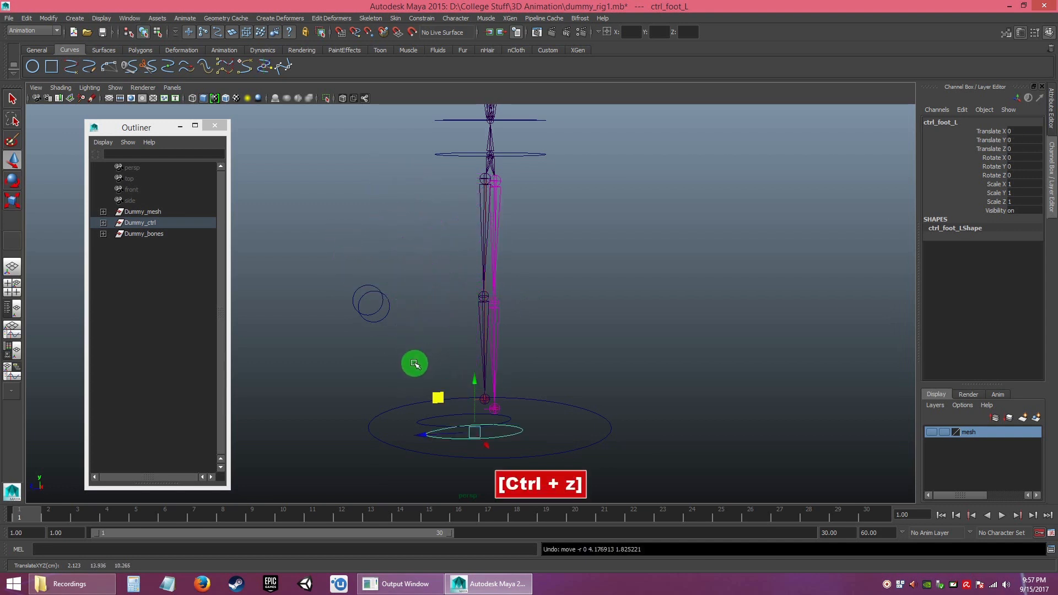
- Raise both knee twist controls together by about 12.6 units in Y to around hip height, and clear the selection
left_click(380, 336)
left_click_drag(339, 270, 407, 339)
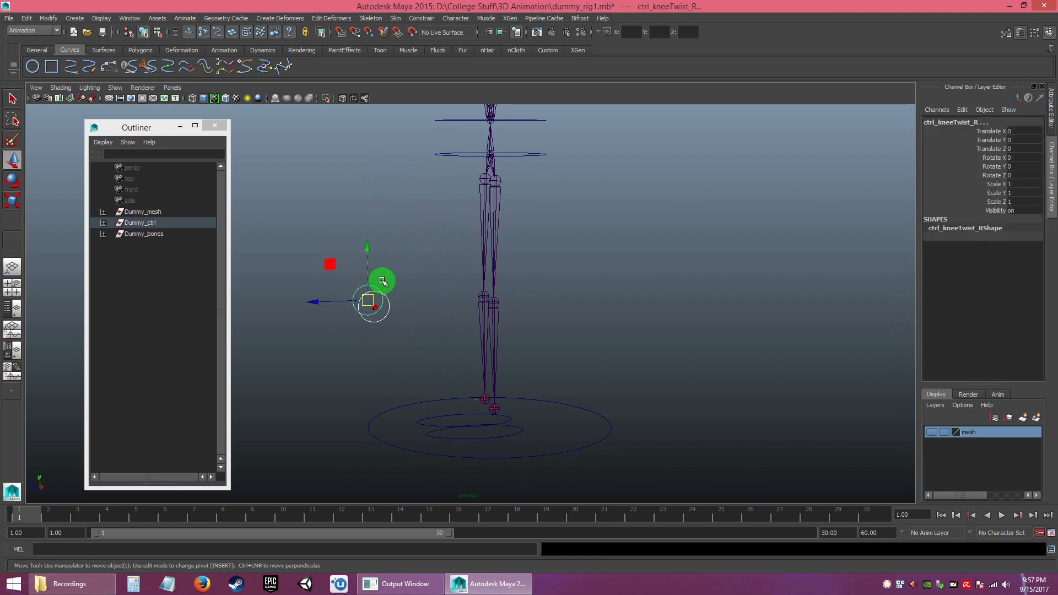
left_click(367, 262)
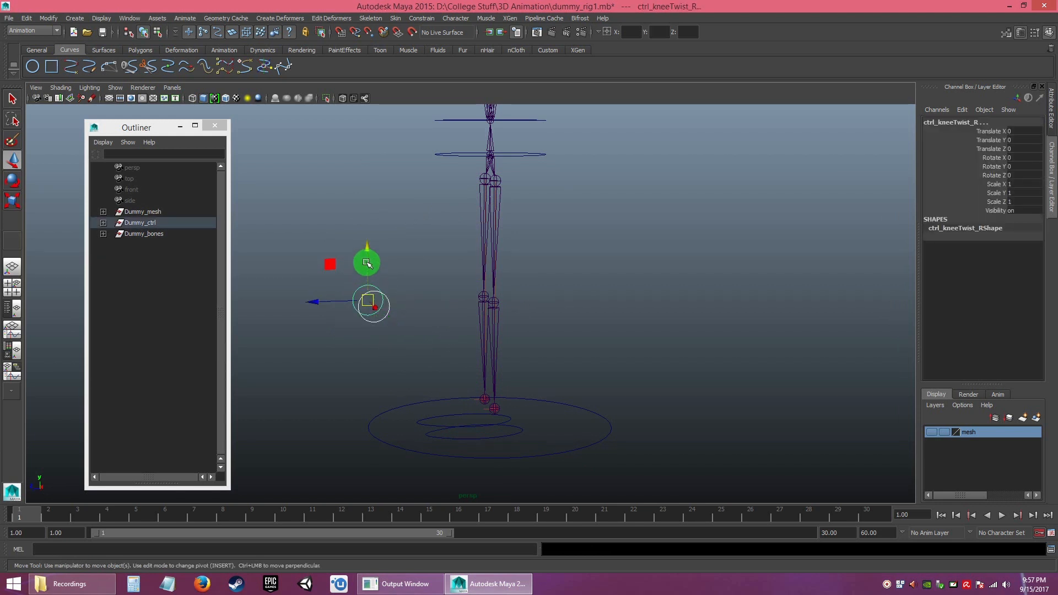
left_click_drag(367, 262, 367, 122)
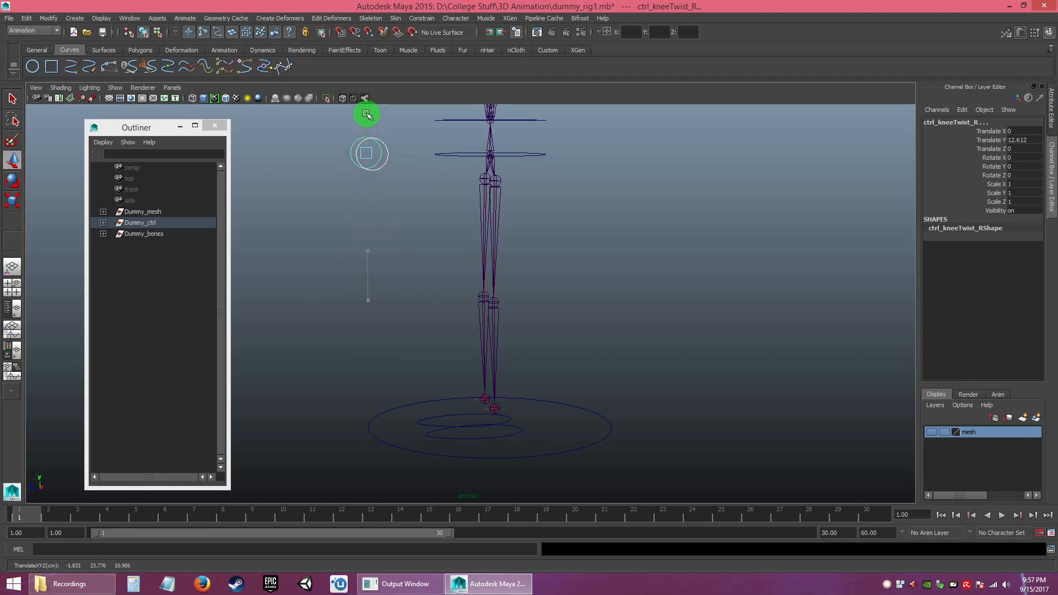
left_click_drag(385, 212, 321, 272, "alt")
left_click(456, 267)
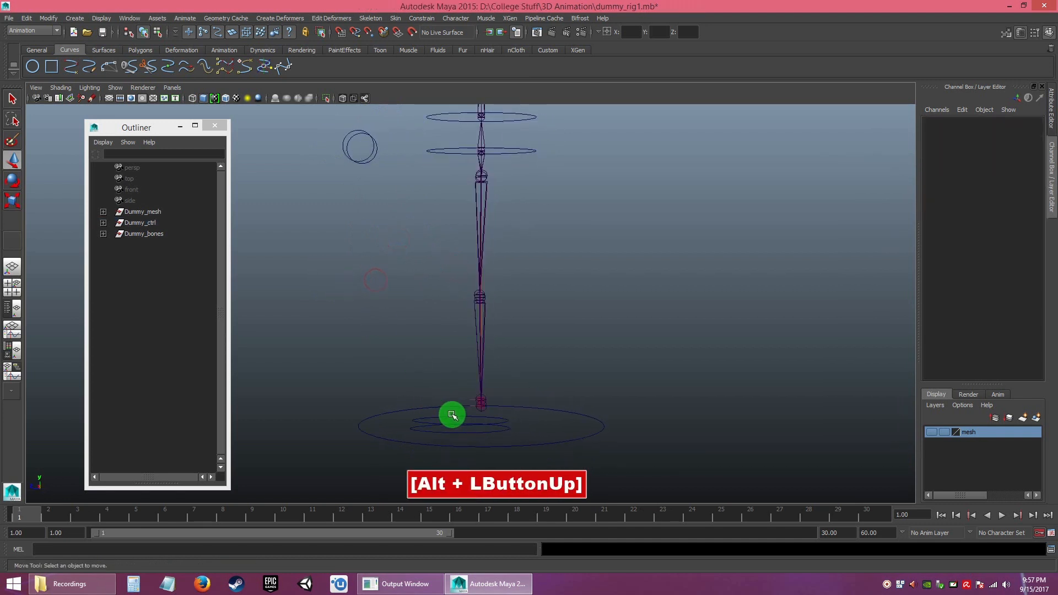
- Try lifting a foot control with the knee controls raised, undo the move, and clear the selection
left_click(475, 433)
left_click_drag(422, 391, 457, 369)
key("ctrl+z")
left_click_drag(496, 337, 639, 317, "alt")
left_click(707, 316)
- Save the dummy_rig1.mb scene
middle_click_drag(639, 317, 607, 331, "alt")
key("ctrl")
key("ctrl+s")
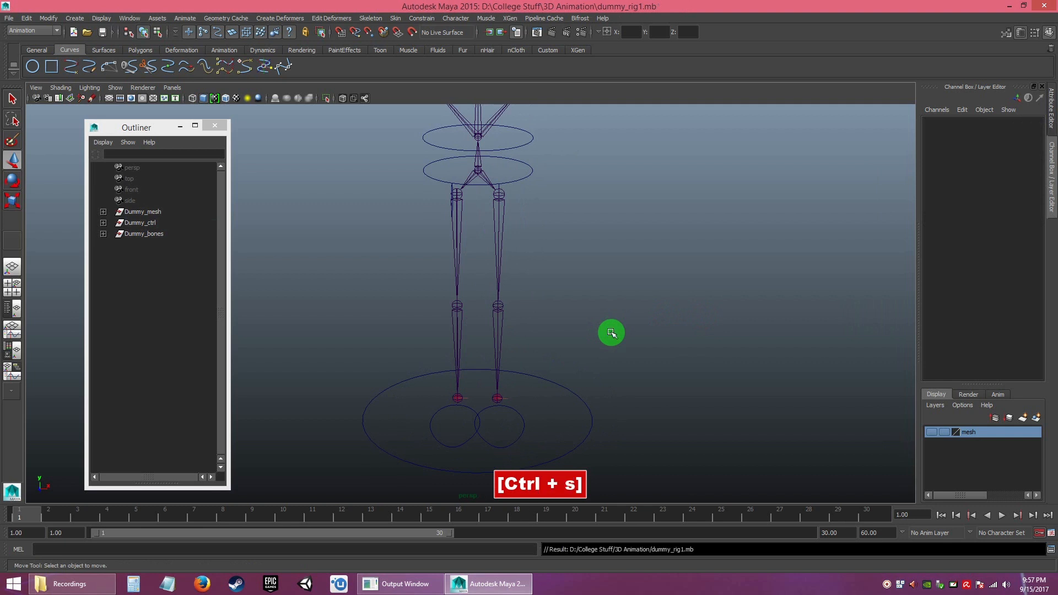
- Try moving ctrl_hip down and sideways to test how the skeleton follows, and undo the move
left_click_drag(610, 332, 584, 341, "alt")
right_click_drag(584, 341, 556, 298, "alt")
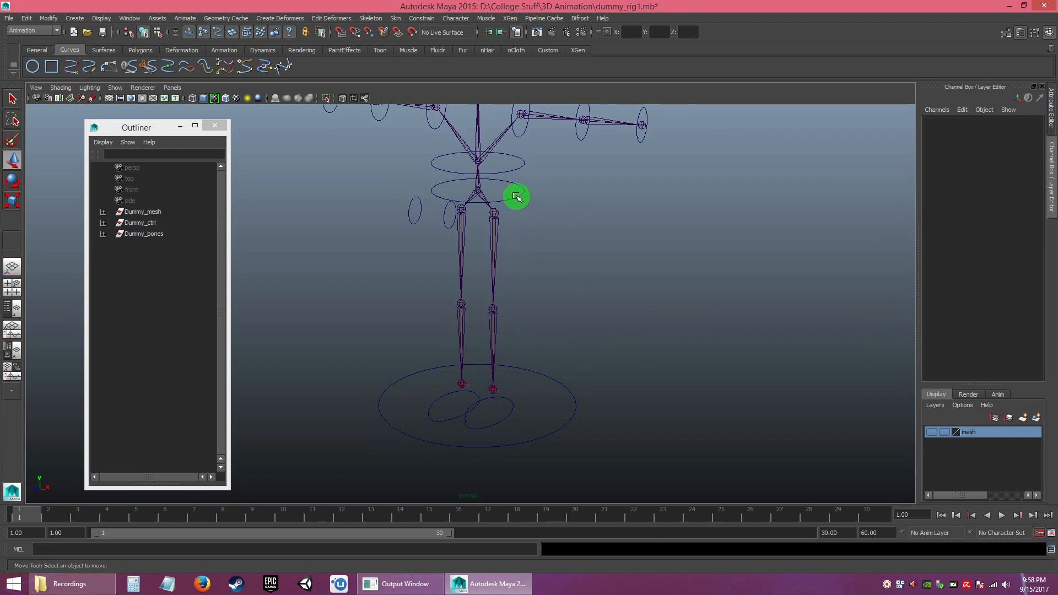
left_click_drag(521, 239, 557, 272, "alt")
middle_click_drag(545, 239, 557, 272, "alt")
left_click_drag(557, 271, 557, 286, "alt")
middle_click_drag(557, 271, 555, 289, "alt")
right_click_drag(555, 256, 513, 254, "alt")
left_click_drag(514, 255, 537, 257, "alt")
left_click(504, 218)
left_click(535, 256)
left_click(509, 218)
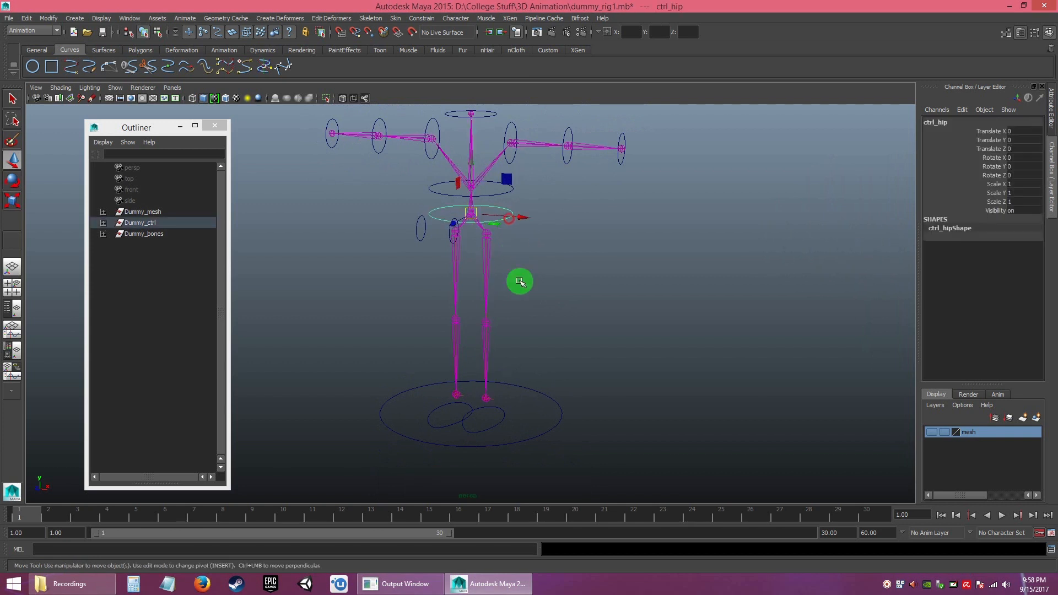
left_click_drag(531, 228, 504, 263)
key("ctrl+z")
- Try rotating ctrl_upperarm_L by about -73 degrees in Z to test the left arm, and undo the rotation
right_click_drag(562, 268, 585, 276, "alt")
middle_click_drag(586, 276, 566, 303, "alt")
mouse_move(567, 303)
right_mouse_down("alt")
mouse_move(586, 304)
mouse_move(583, 295)
right_mouse_up("alt")
left_click(544, 208)
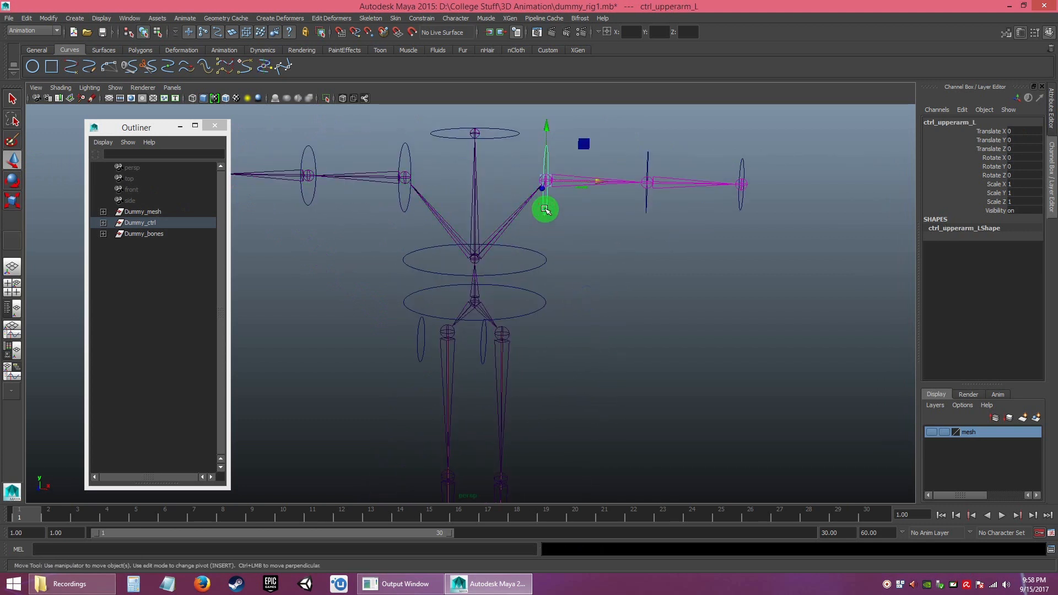
key("e")
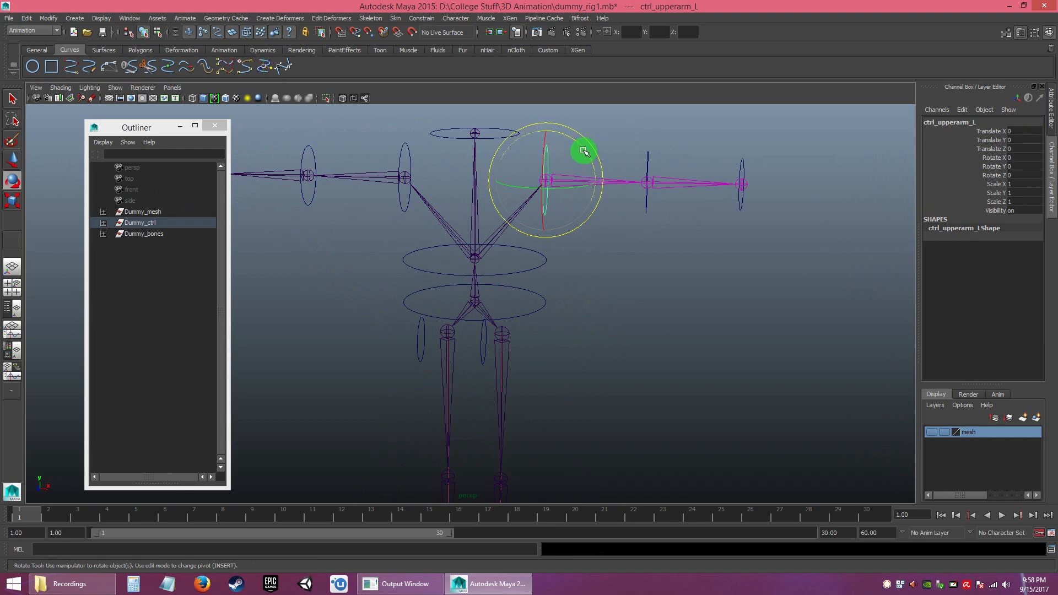
left_click_drag(583, 150, 672, 277)
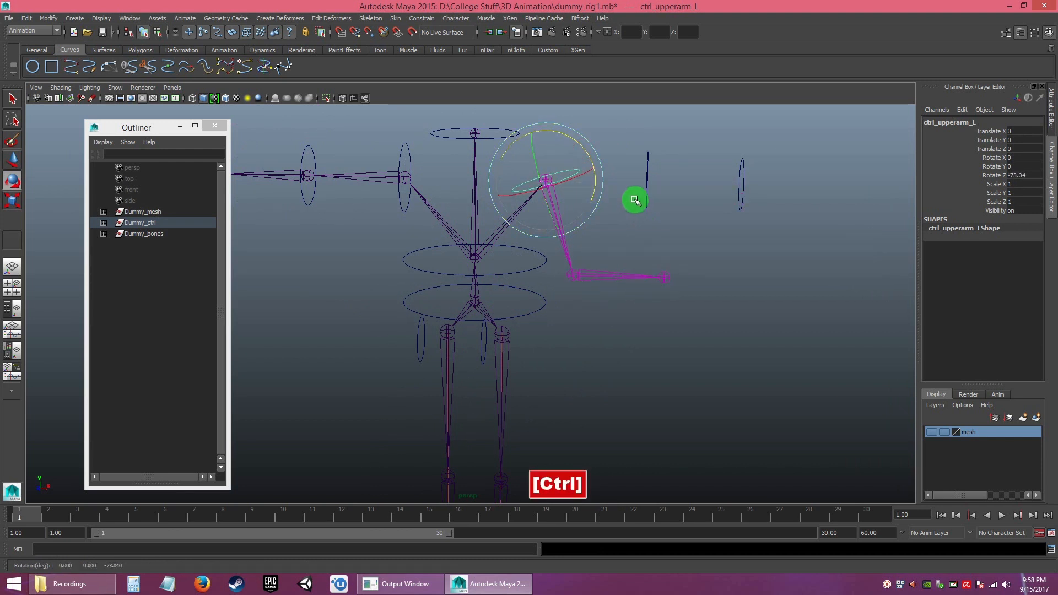
key("ctrl+z")
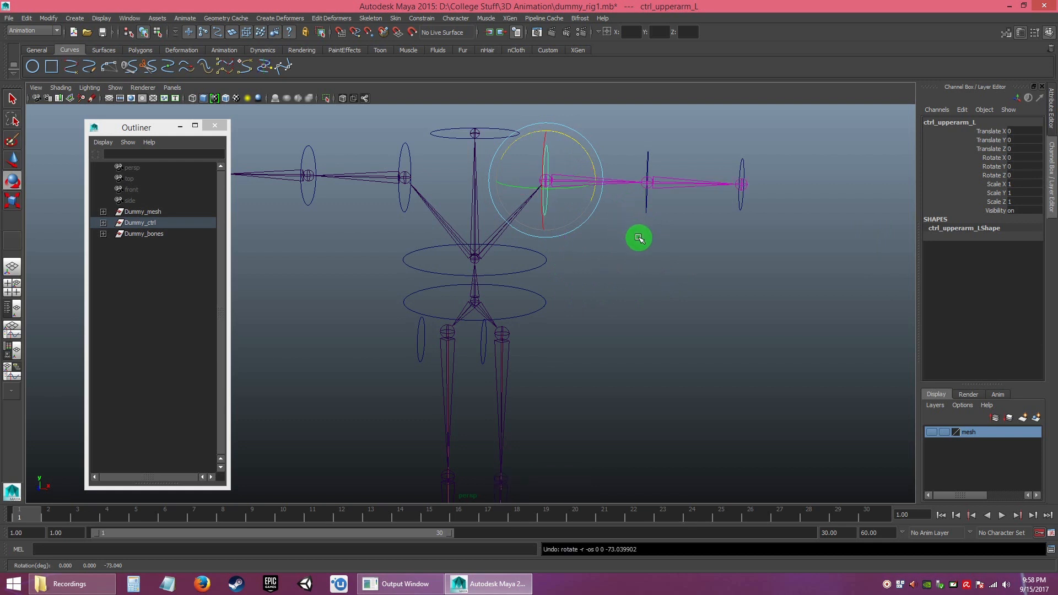
- Rotate ctrl_upperarm_L by about -78 degrees in Z and select the left hand, forearm and upper arm controls to check whether they follow
left_click_drag(588, 150, 587, 224)
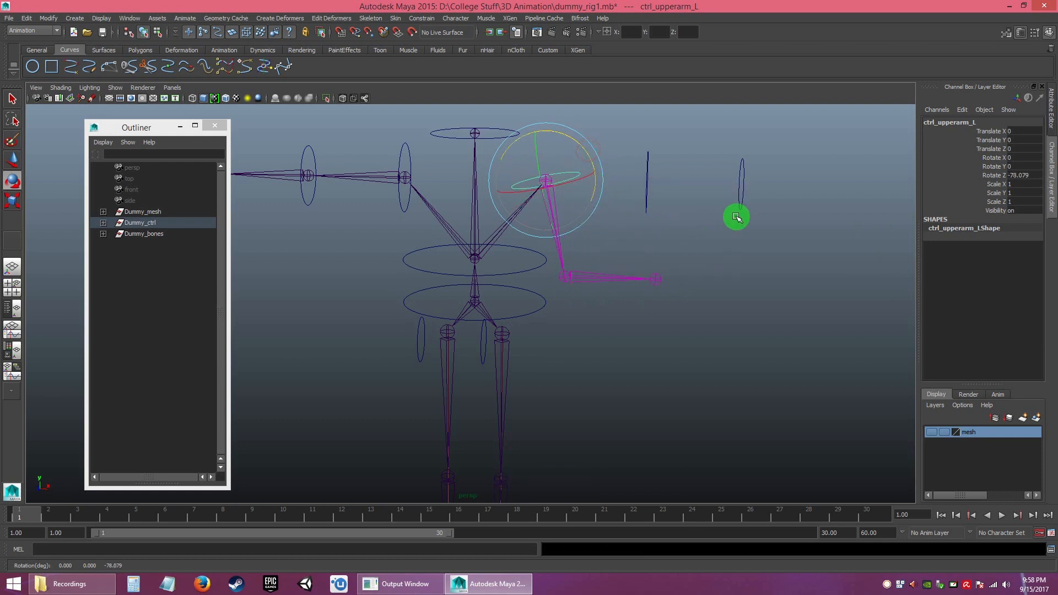
left_click(741, 195)
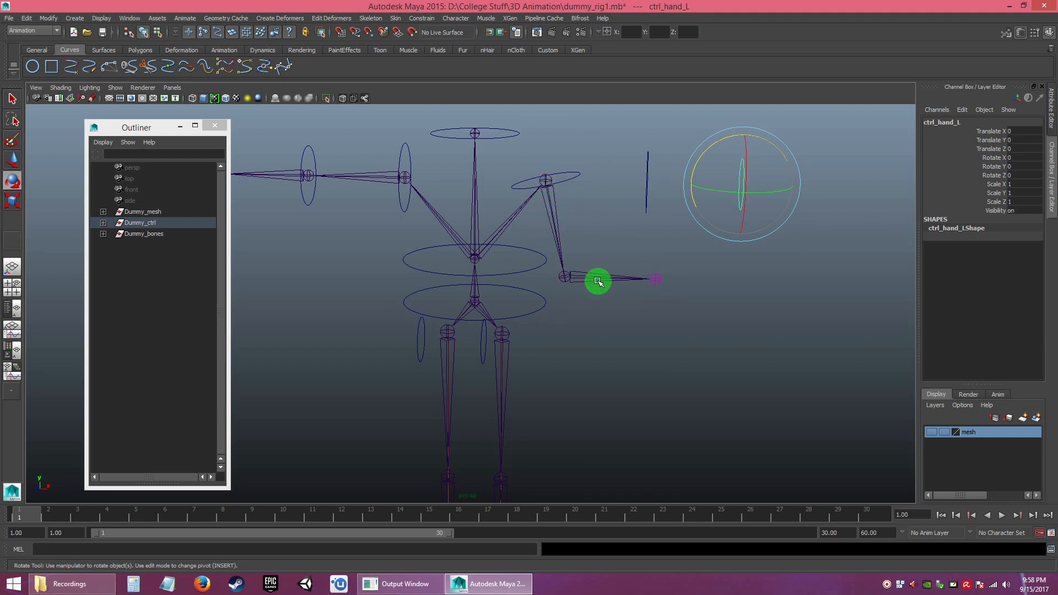
left_click(646, 184)
left_click(566, 175)
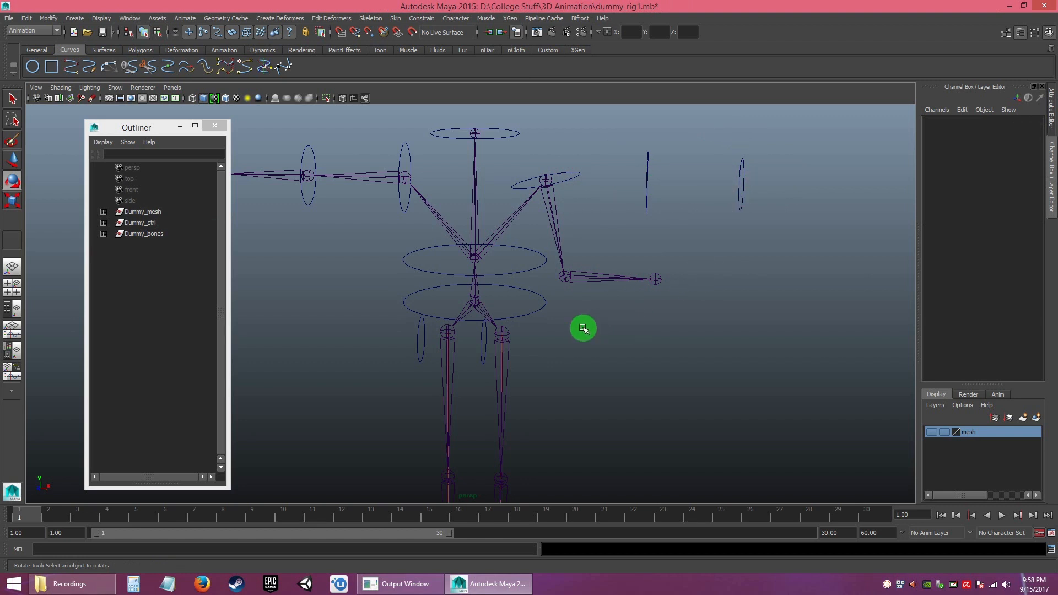
left_click(569, 173)
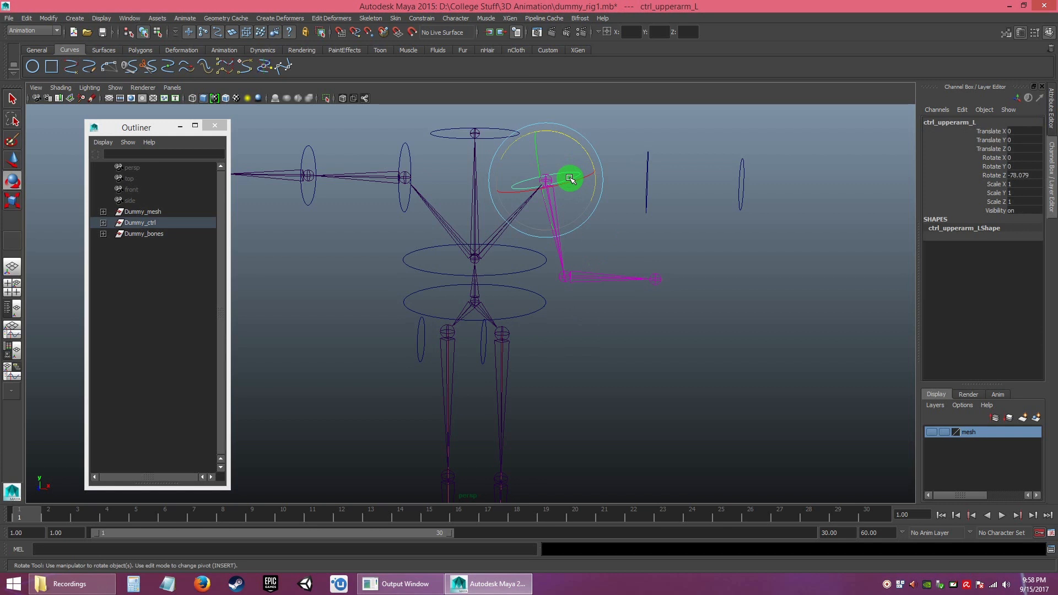
- Undo the control selections and the ctrl_upperarm_L rotation, and clear the selection
key("ctrl+z")
key("ctrl+z")
key("ctrl+z")
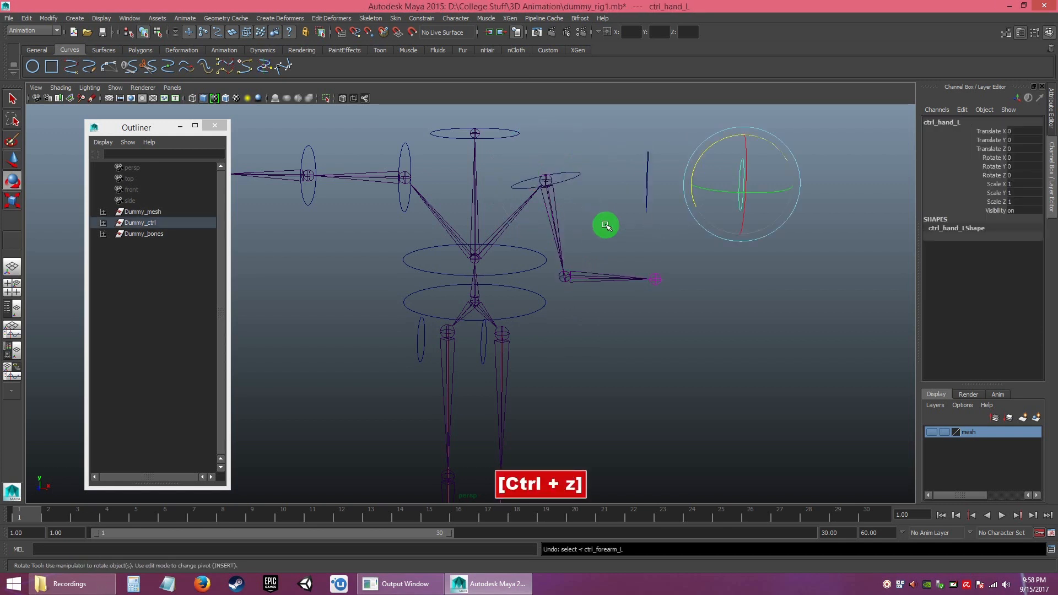
key("ctrl+z")
key("ctrl+z")
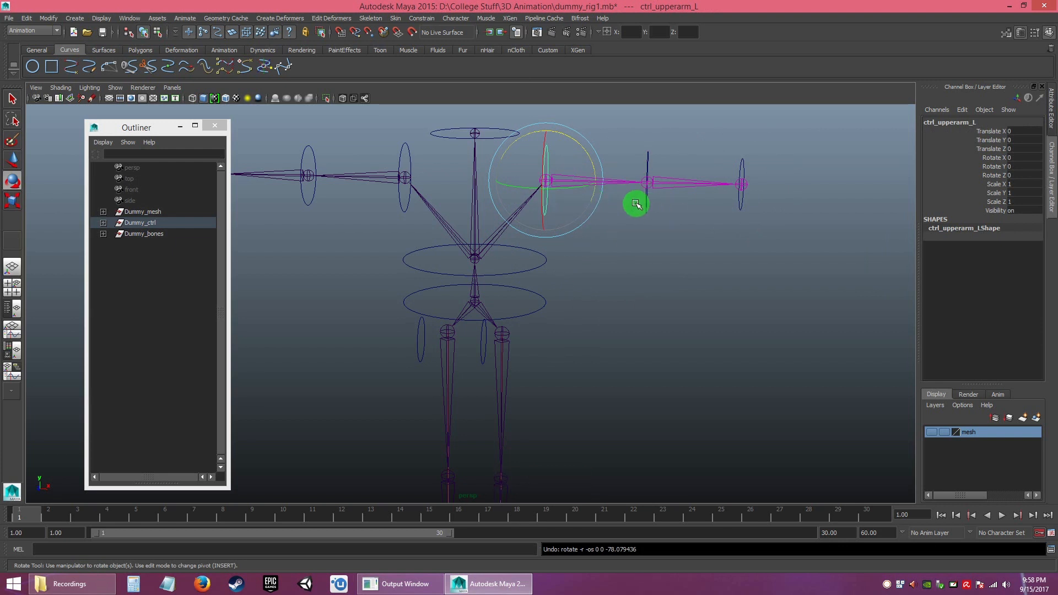
left_click(635, 233)
right_click_drag(611, 289, 485, 207, "alt")
middle_click_drag(553, 296, 534, 240, "alt")
left_click_drag(533, 241, 518, 244, "alt")
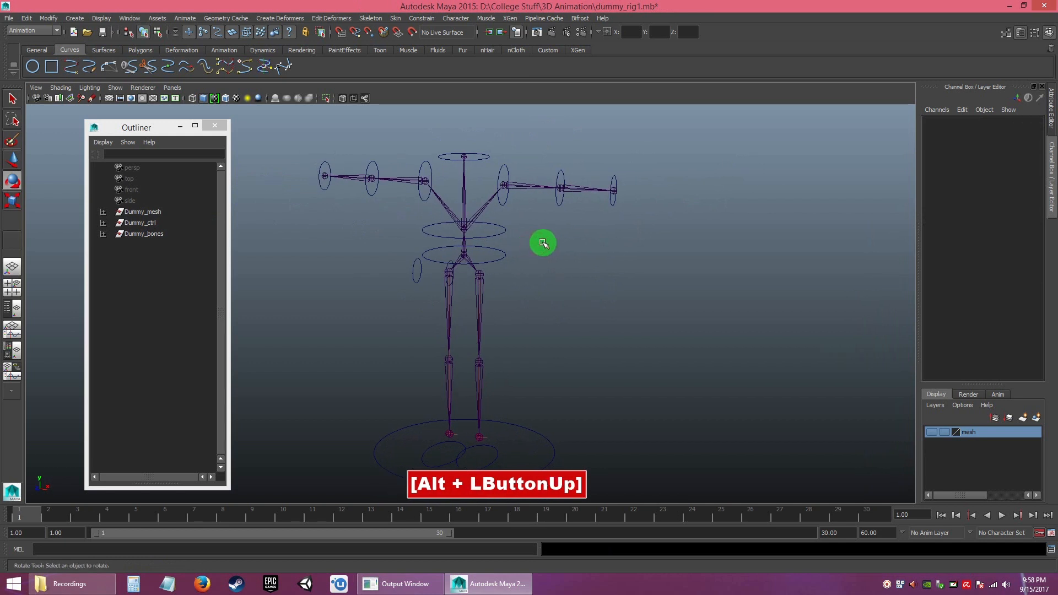
- Select the left hand, forearm and upper arm, spine, hip and neck controls one at a time to examine which bones each one drives
left_click(615, 184)
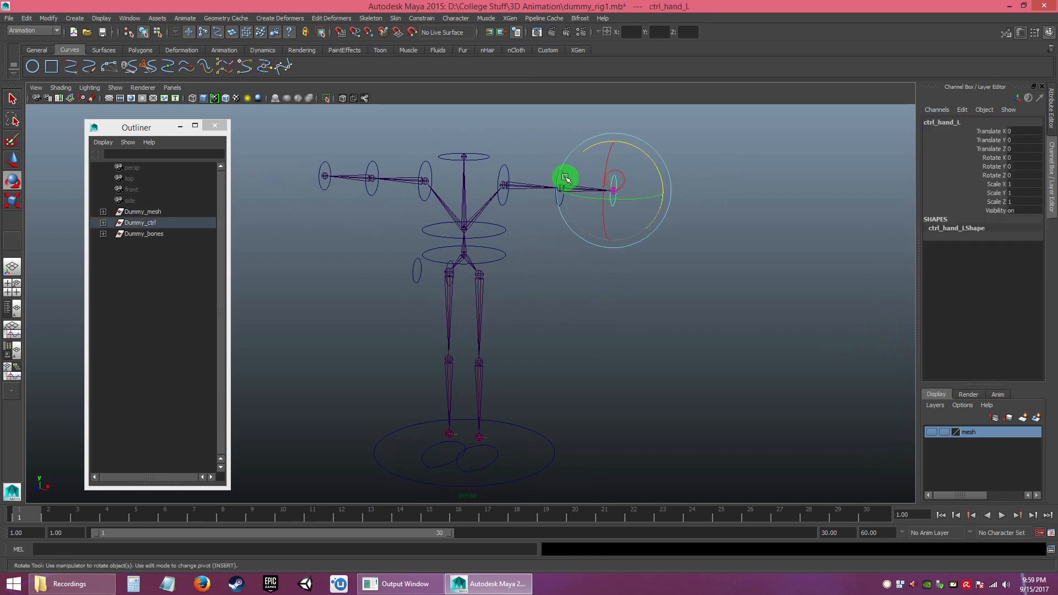
key("q")
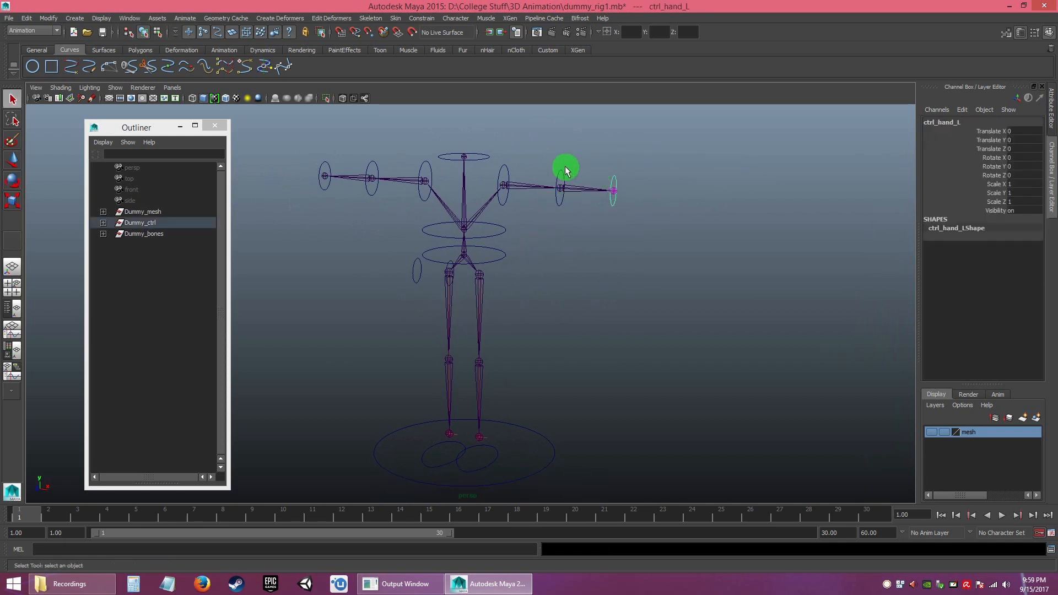
right_click_drag(604, 234, 630, 307, "alt")
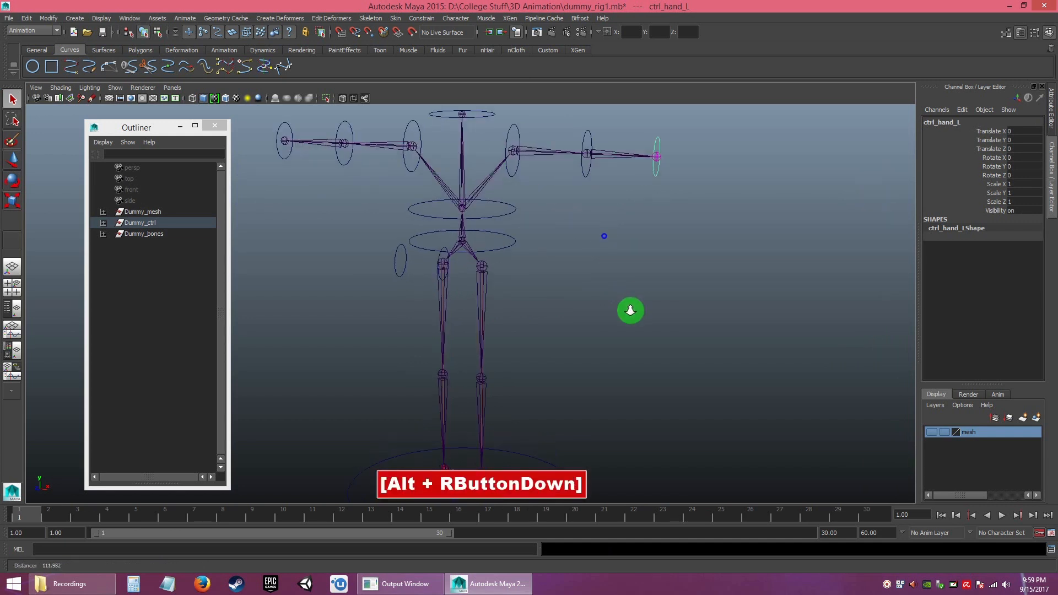
middle_click_drag(631, 307, 639, 297, "alt")
right_click_drag(654, 205, 685, 215, "alt")
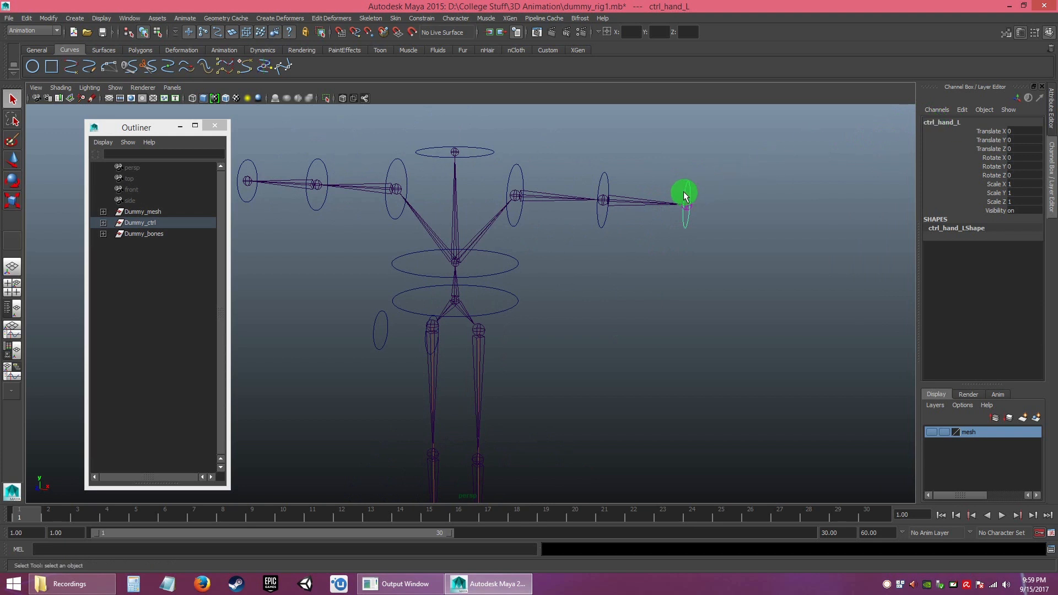
left_click(597, 170)
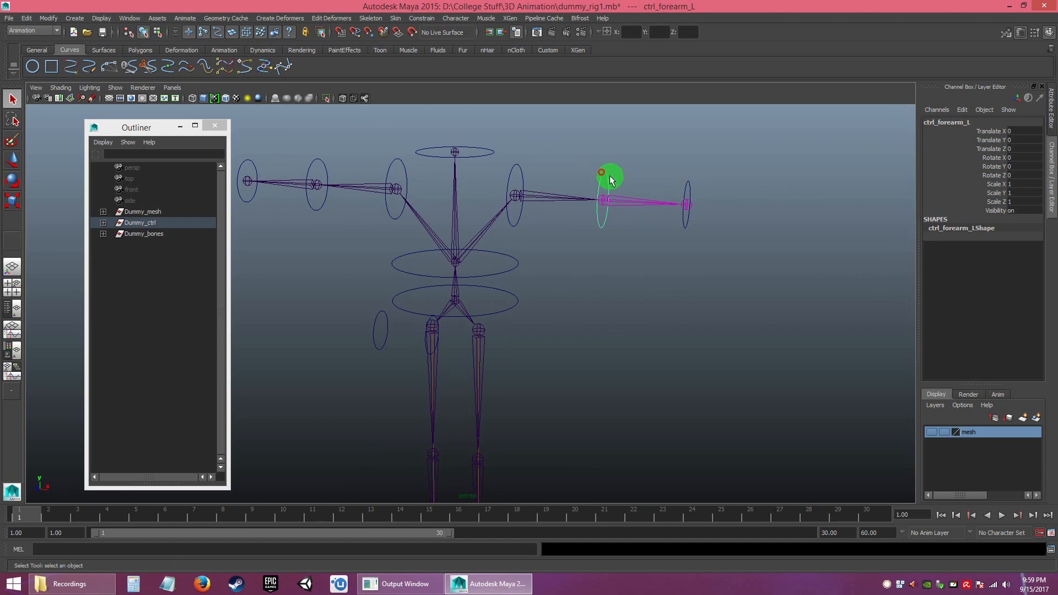
left_click(501, 164)
left_click(531, 174)
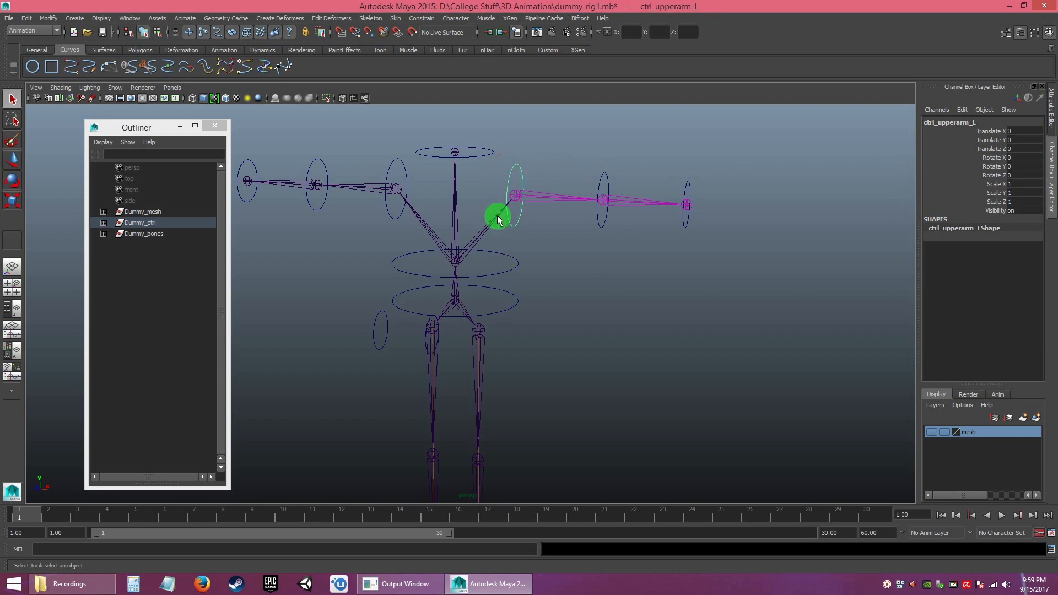
left_click(528, 267)
left_click(506, 253)
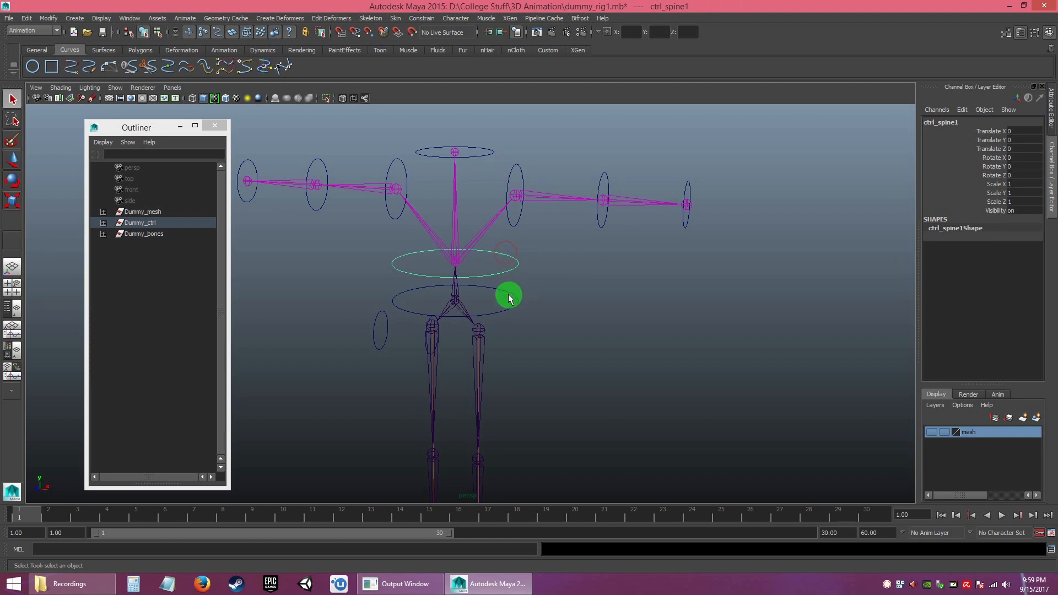
left_click_drag(506, 296, 528, 314)
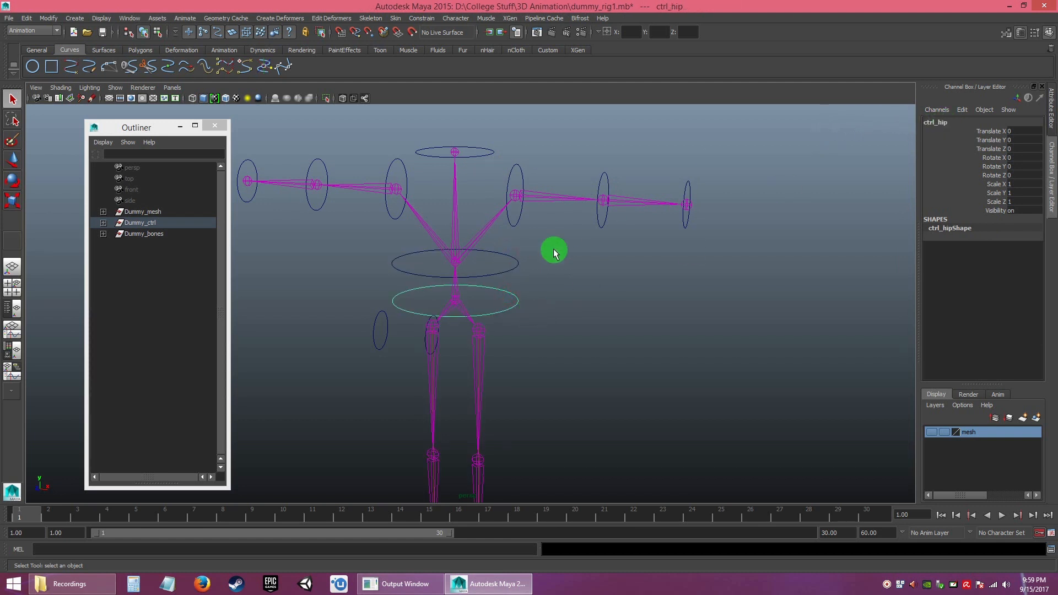
left_click(554, 274)
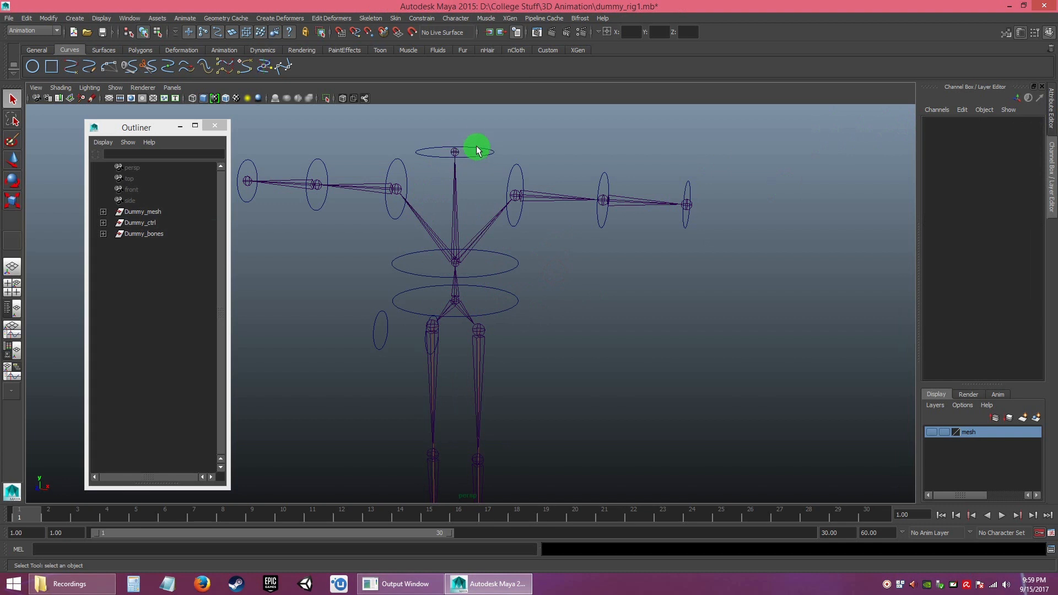
left_click_drag(477, 142, 484, 163)
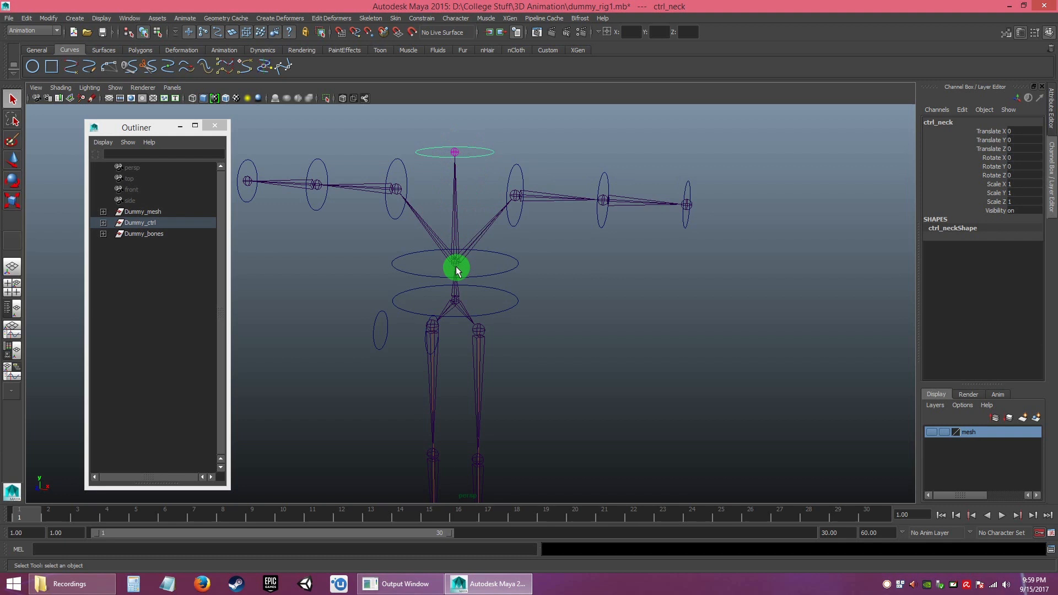
left_click(554, 259)
- Parent the left hand control ctrl_hand_L under the left forearm control ctrl_forearm_L
left_click_drag(609, 295, 583, 250, "alt")
right_click_drag(564, 248, 626, 302, "alt")
middle_click_drag(633, 260, 581, 309, "alt")
right_click_drag(581, 309, 600, 321, "alt")
left_click_drag(595, 317, 601, 314, "alt")
right_click_drag(594, 318, 603, 355, "alt")
middle_click_drag(601, 313, 631, 336, "alt")
right_click_drag(629, 338, 661, 342, "alt")
middle_click_drag(665, 318, 625, 322, "alt")
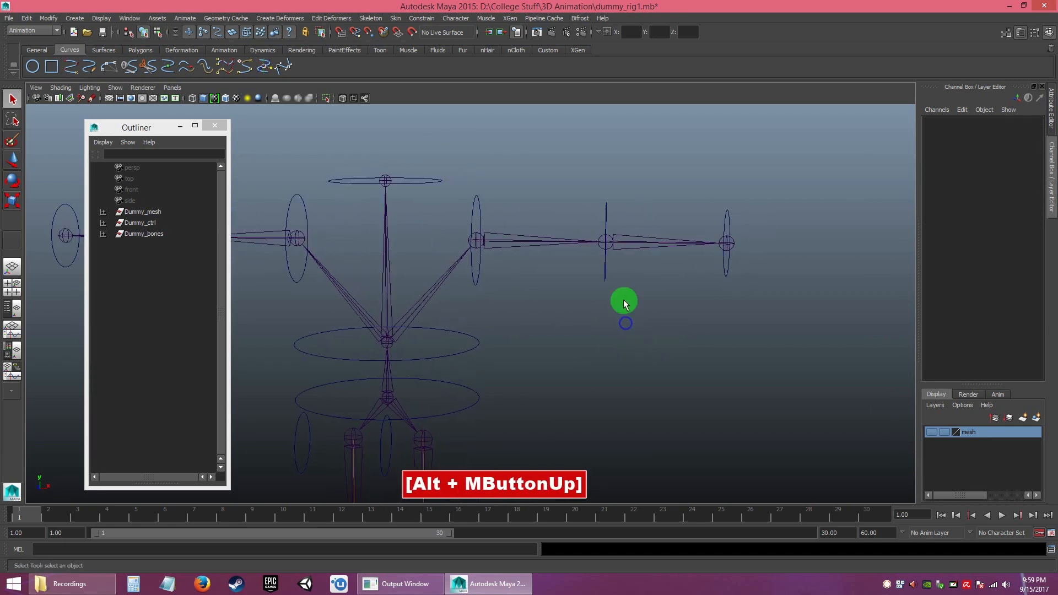
left_click_drag(714, 203, 744, 229)
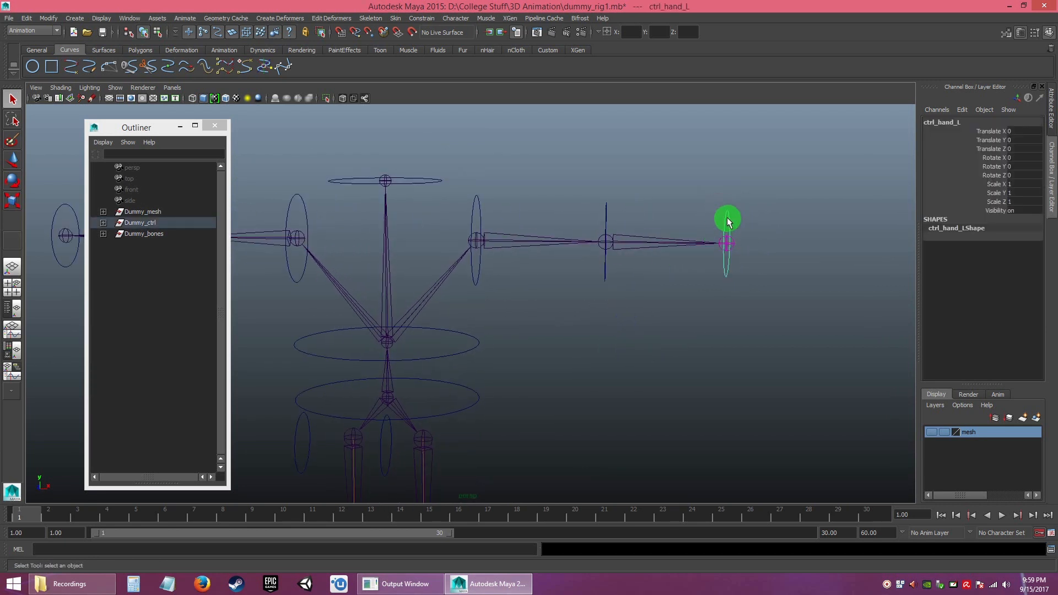
left_click_drag(635, 215, 569, 216, "ctrl+shift")
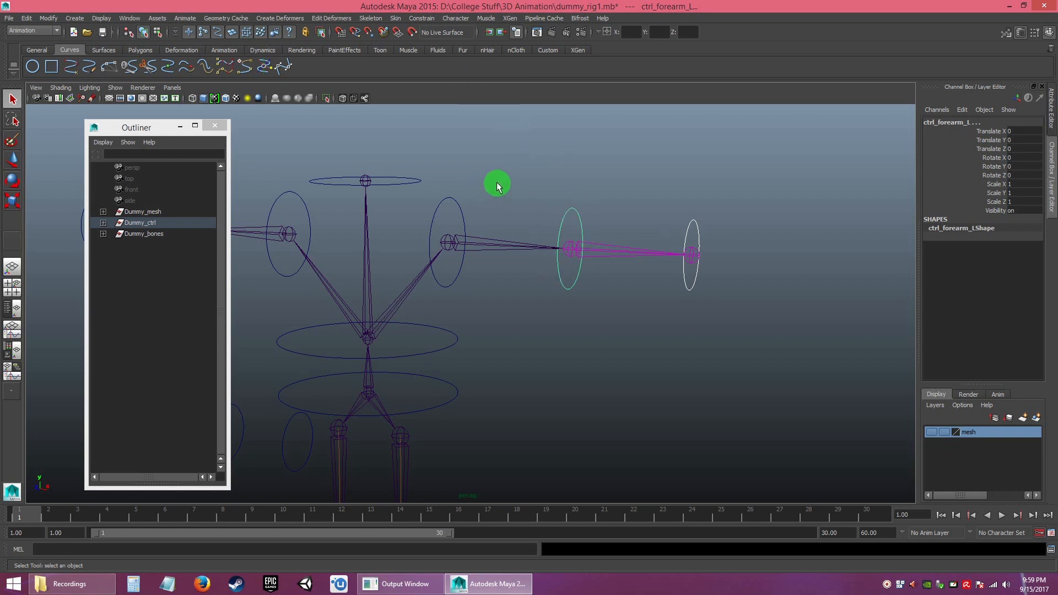
left_click(103, 222)
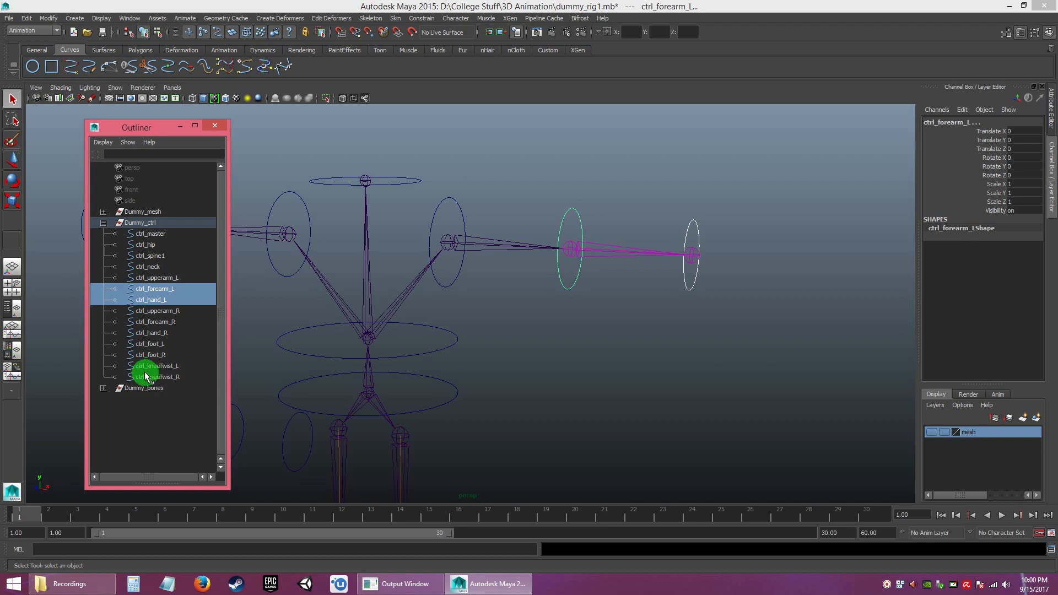
mouse_move(160, 328)
middle_mouse_down()
mouse_move(148, 306)
mouse_move(157, 324)
mouse_move(117, 295)
middle_mouse_up()
key("p")
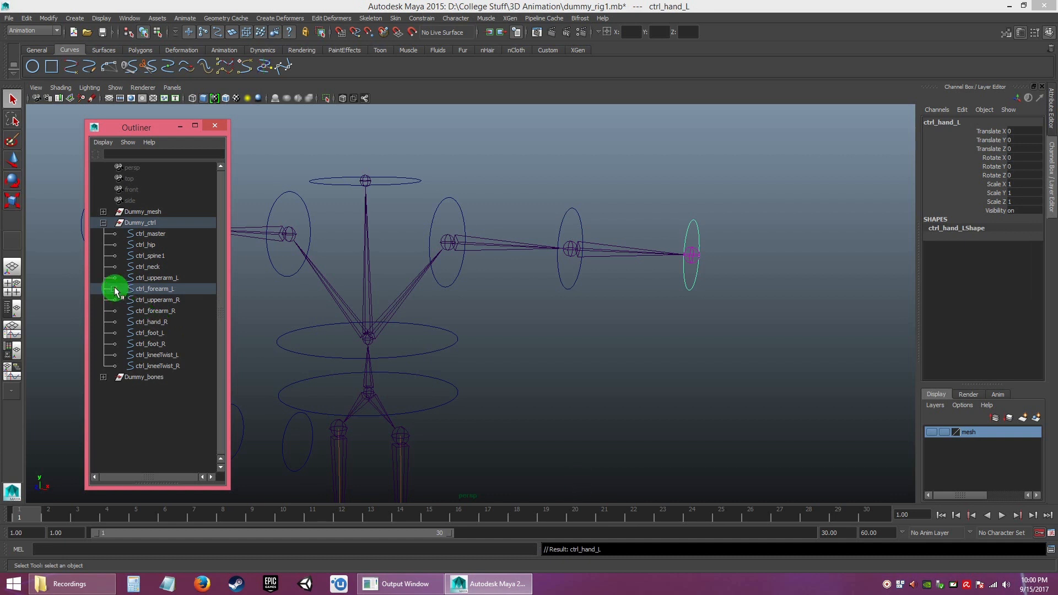
- Expand ctrl_forearm_L in the Outliner and check its parent-child relationship with ctrl_hand_L
left_click(114, 289)
left_click(152, 310)
left_click(154, 300)
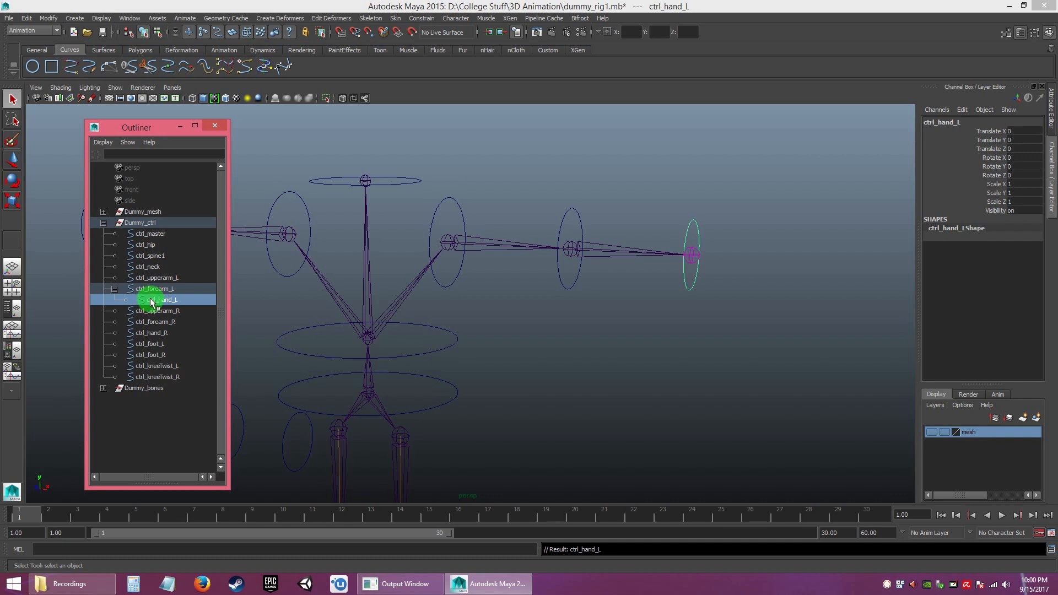
left_click(143, 289)
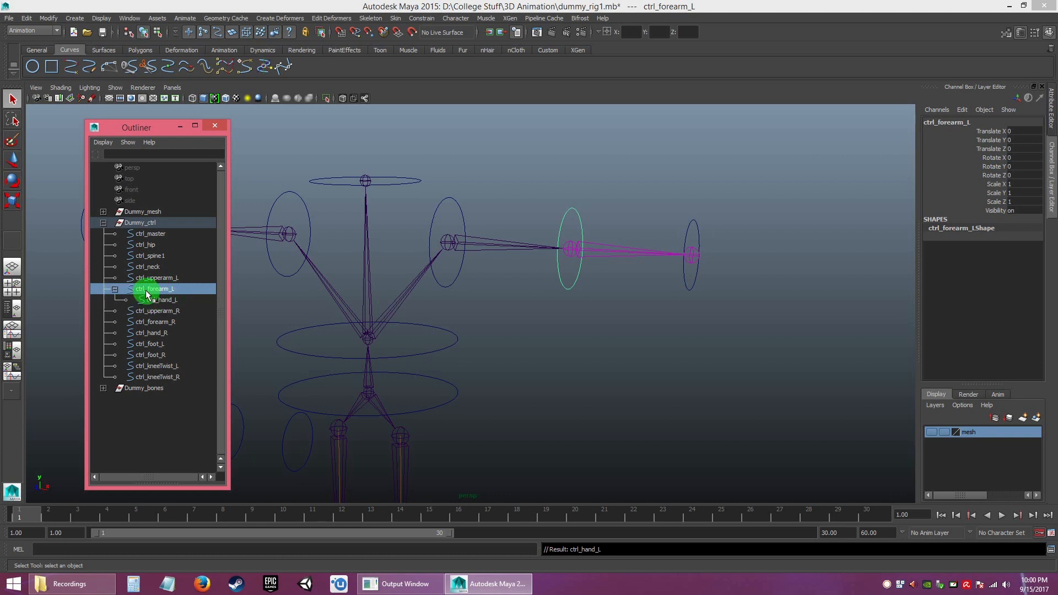
left_click(153, 300)
left_click(148, 289)
- Parent the left forearm control ctrl_forearm_L under the left upper arm control ctrl_upperarm_L
left_click_drag(546, 269, 578, 292)
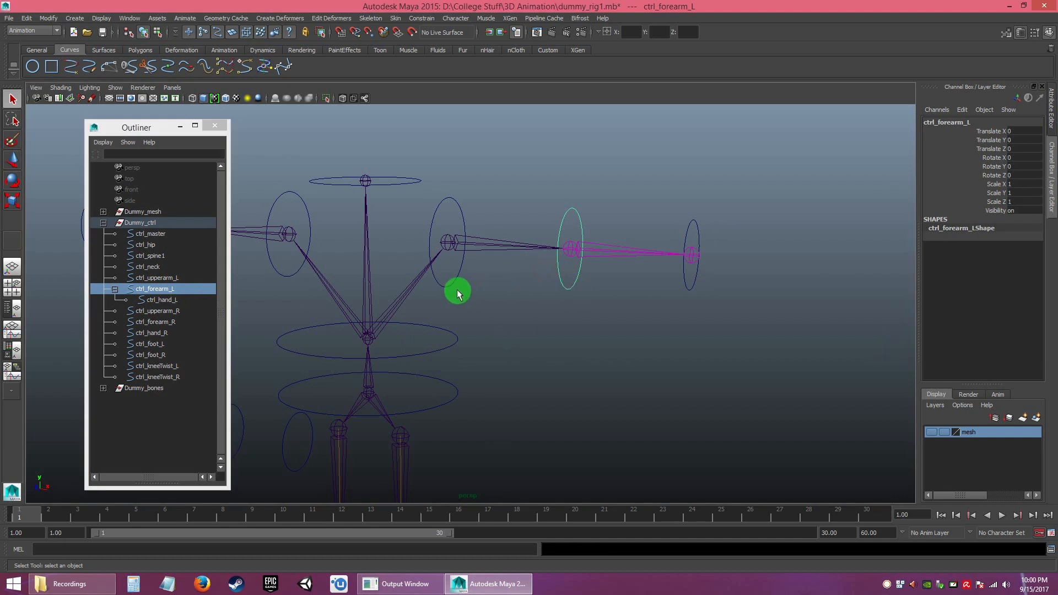
left_click(447, 270, "shift")
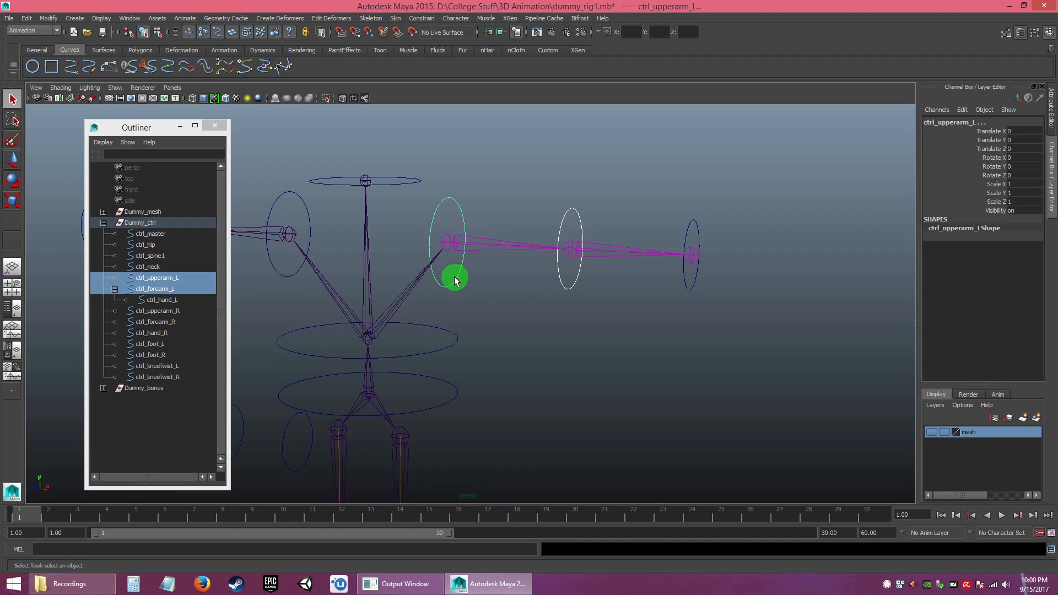
key("p")
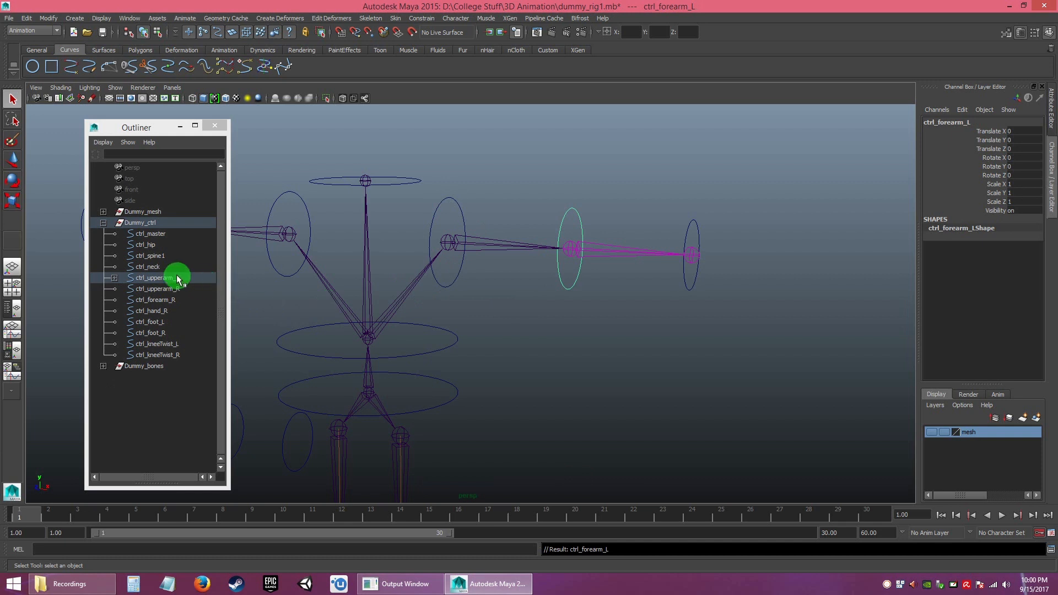
- Expand the ctrl_upperarm_L hierarchy in the Outliner and inspect its nested controls down to ctrl_hand_L, comparing them with ctrl_upperarm_R
left_click(114, 278)
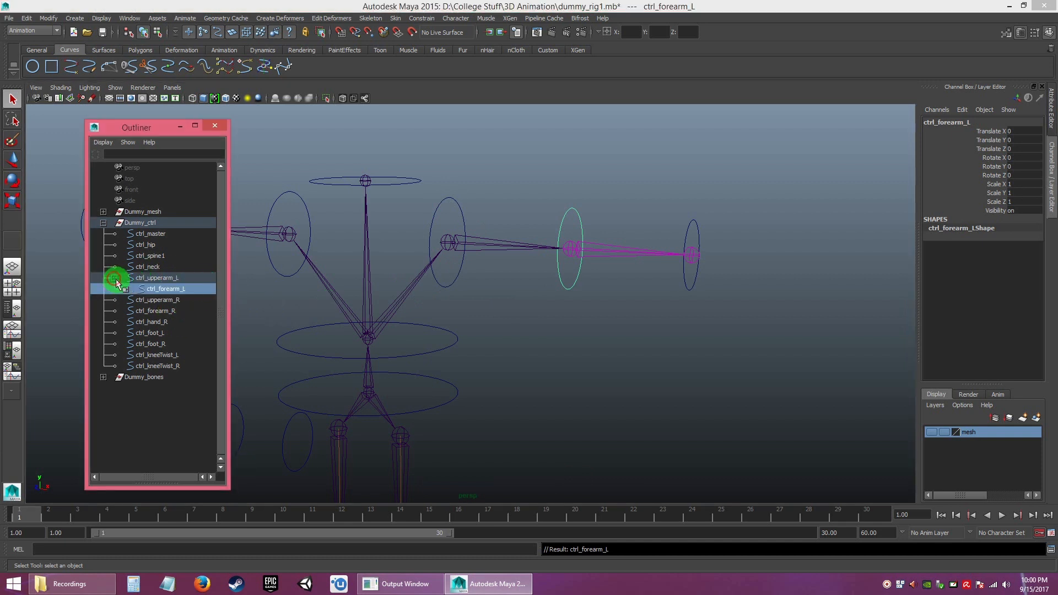
left_click(126, 289)
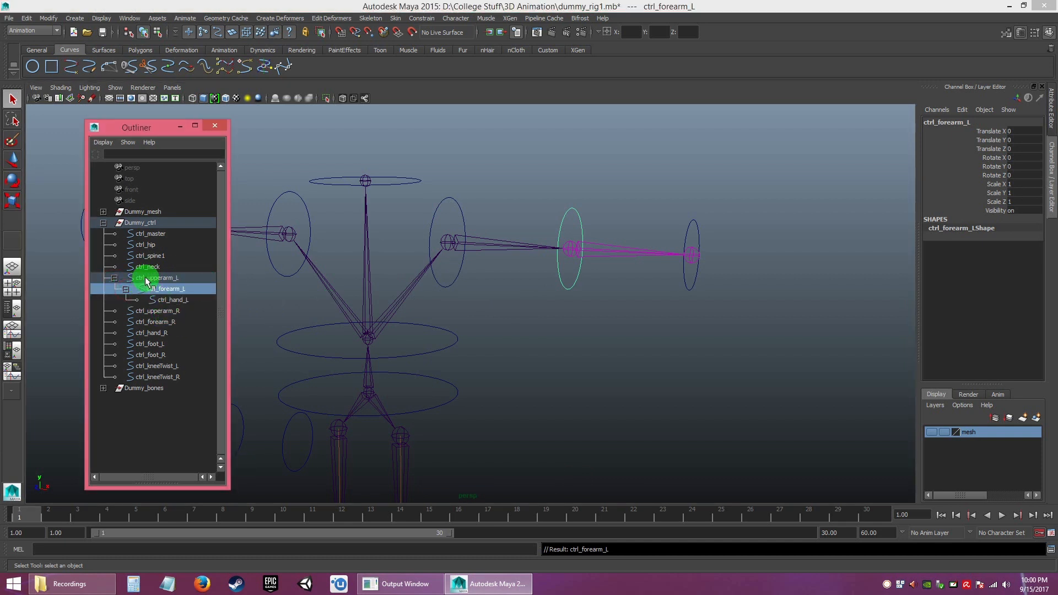
left_click(146, 278)
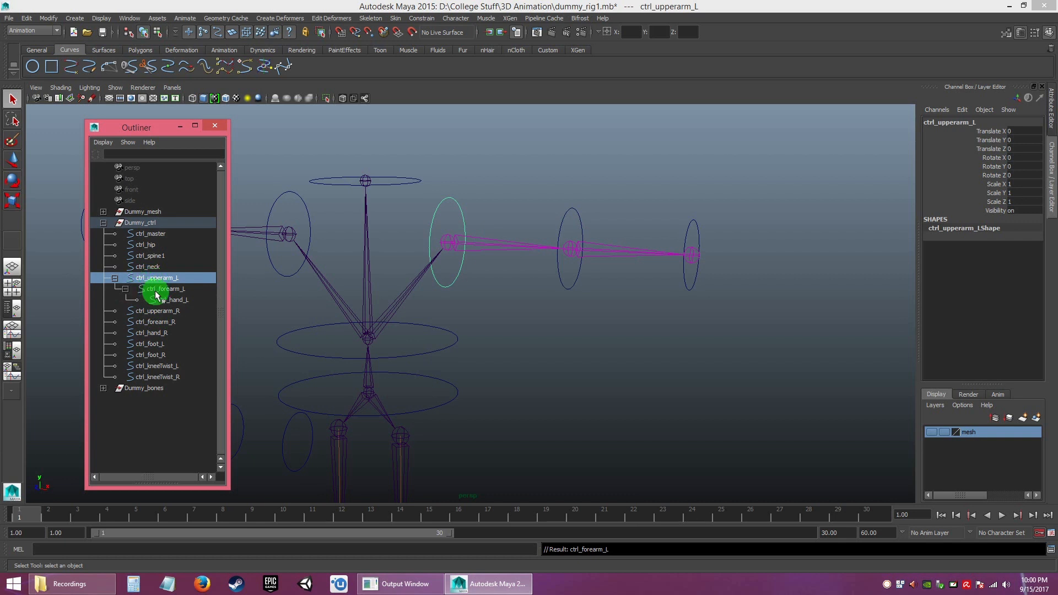
left_click(157, 291)
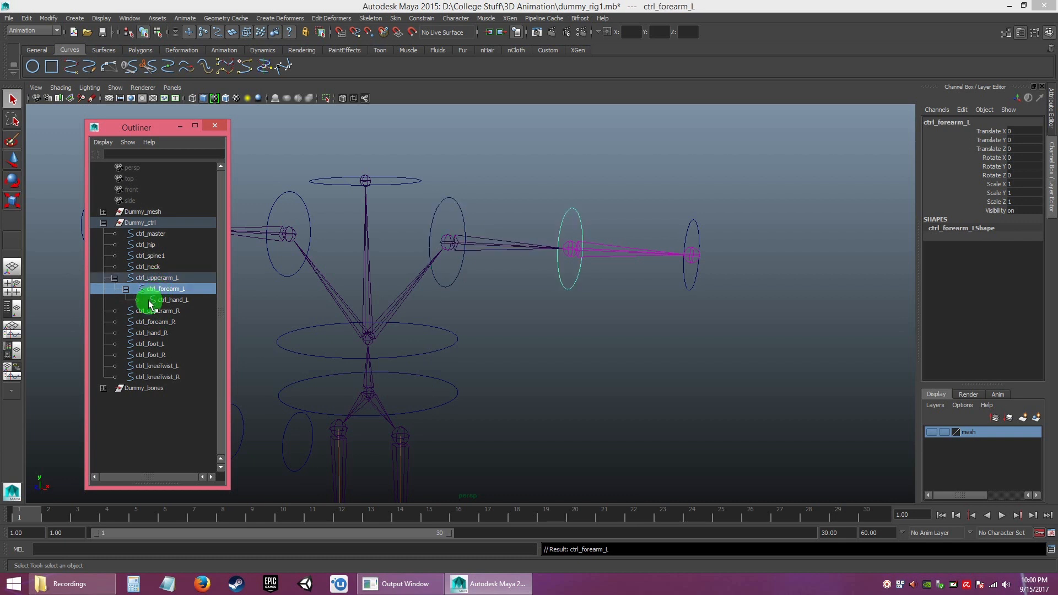
left_click(167, 301)
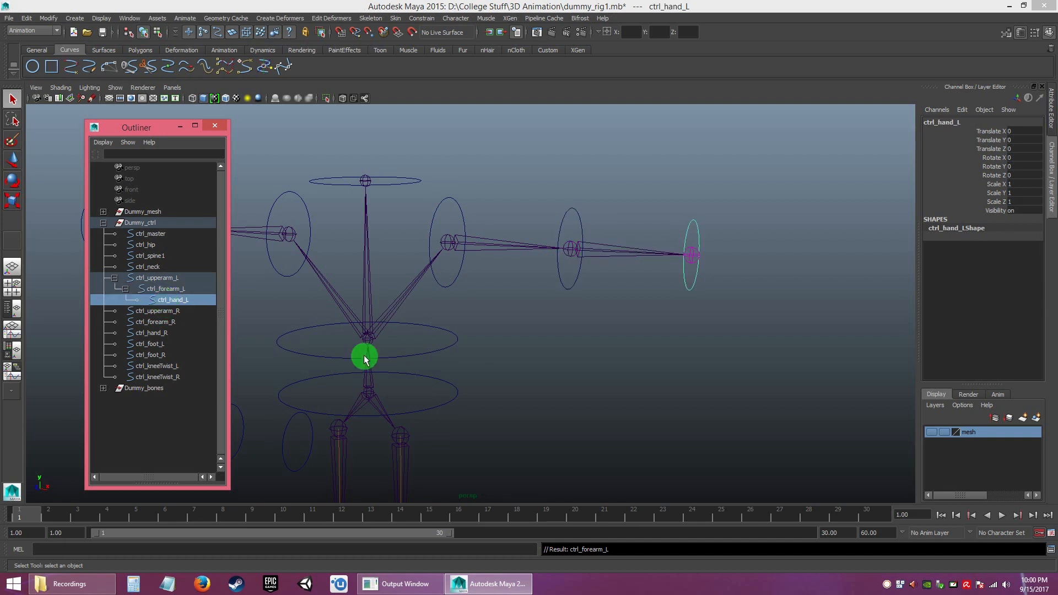
left_click(160, 312)
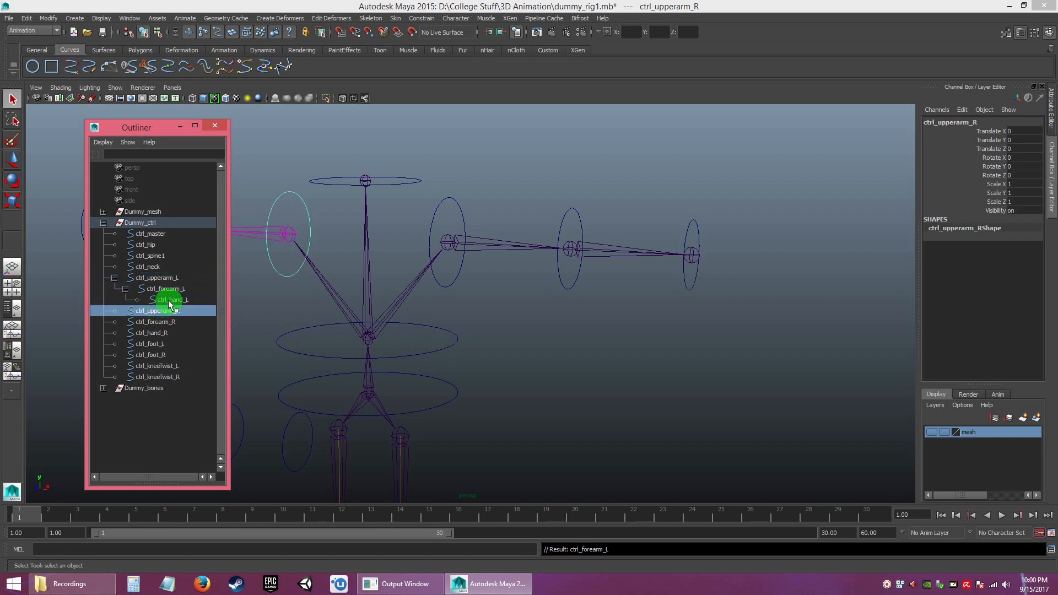
left_click(171, 301)
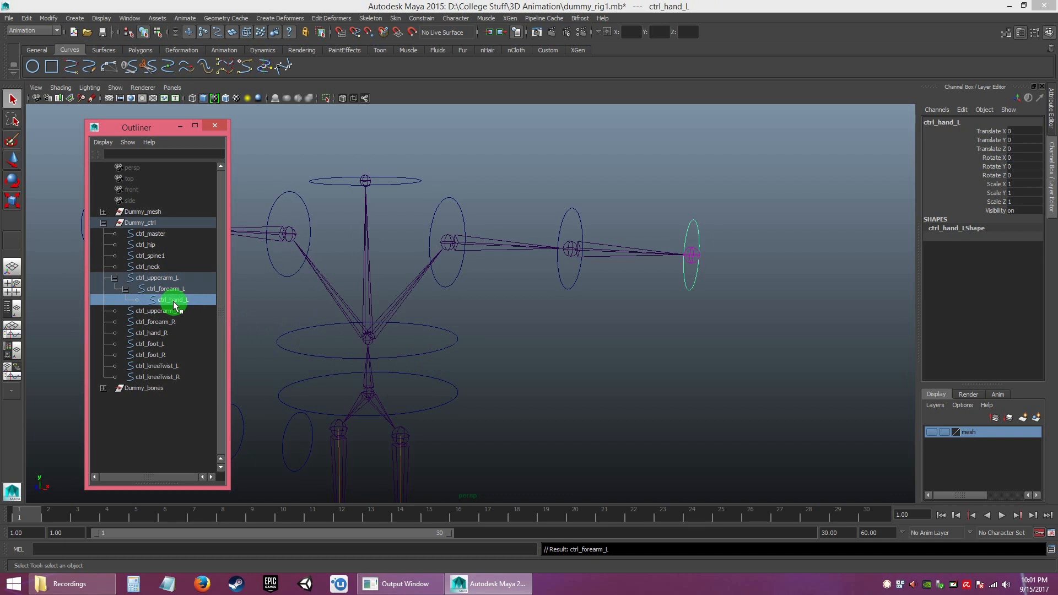
- Test the left arm chain by rotating ctrl_upperarm_L about -71 degrees in Z, and undo the rotation
left_click(498, 317)
left_click_drag(456, 262, 471, 283)
key("e")
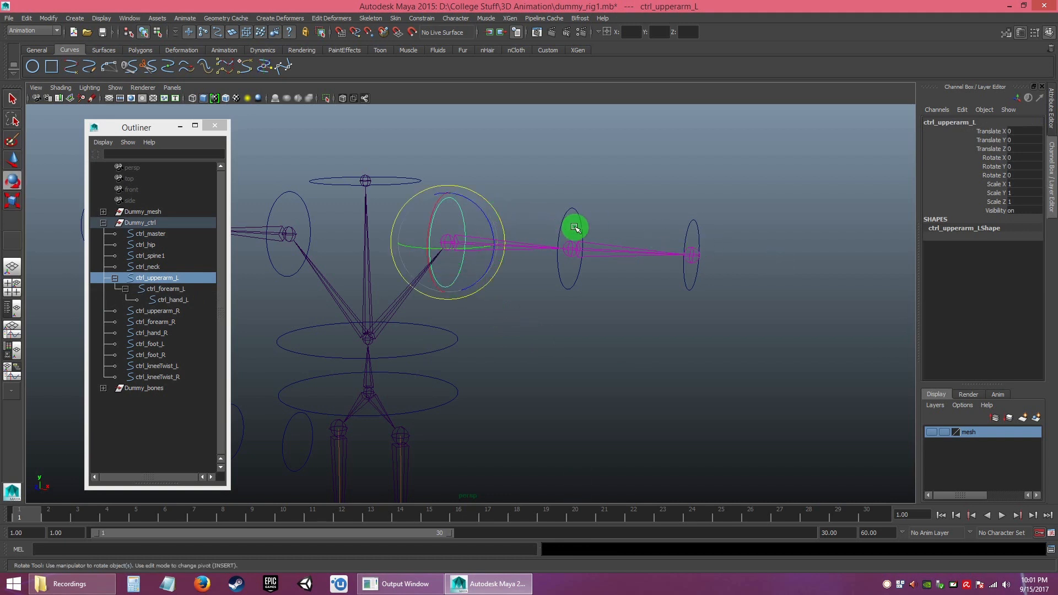
left_click_drag(481, 212, 498, 269)
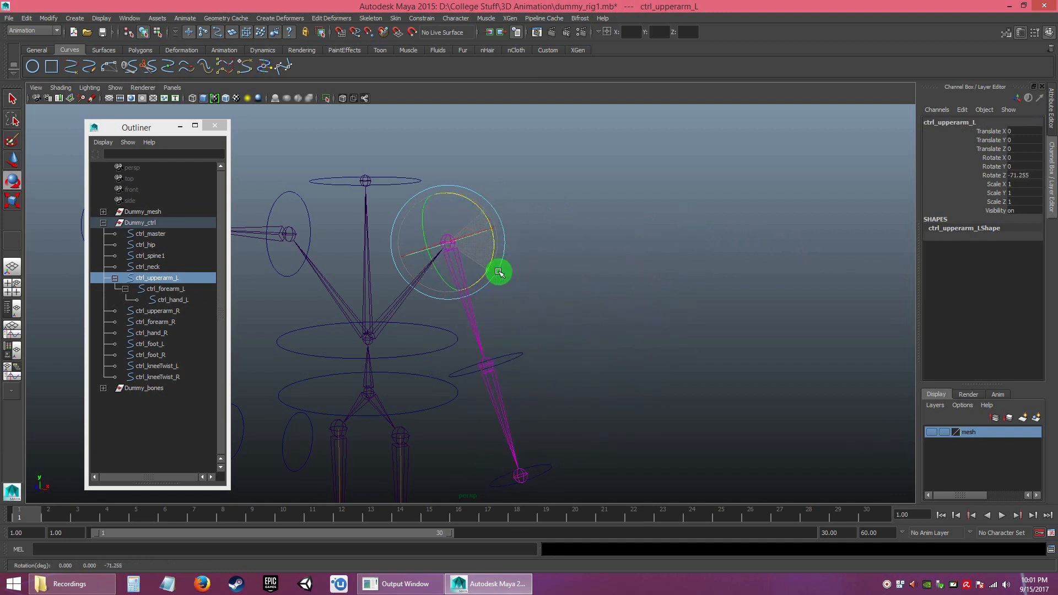
key("ctrl+z")
key("ctrl+z")
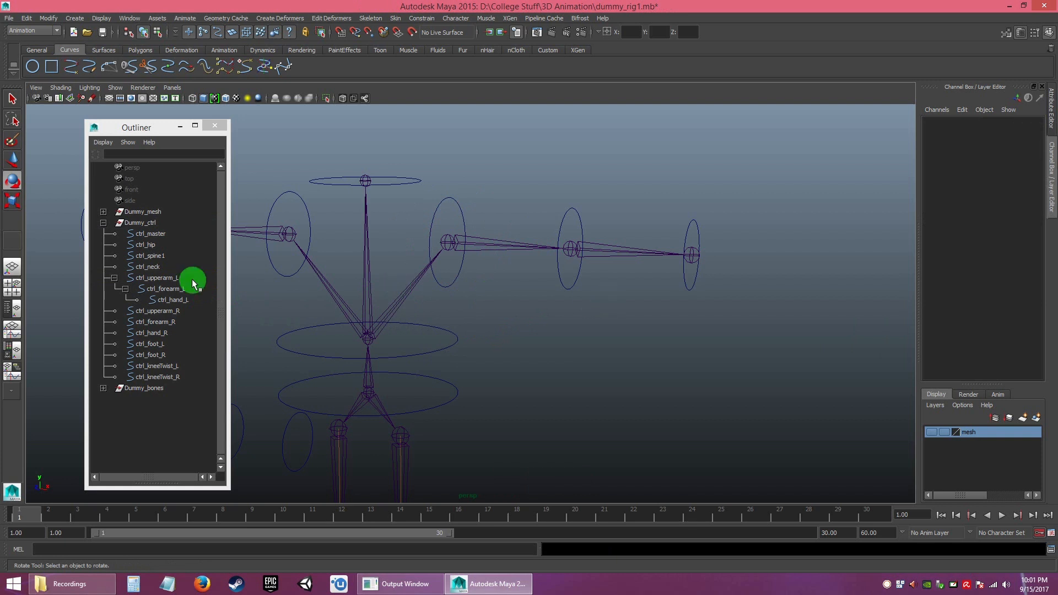
- Unparent ctrl_hand_L from the arm hierarchy to the scene's top level and select it in the Outliner
left_click(167, 301)
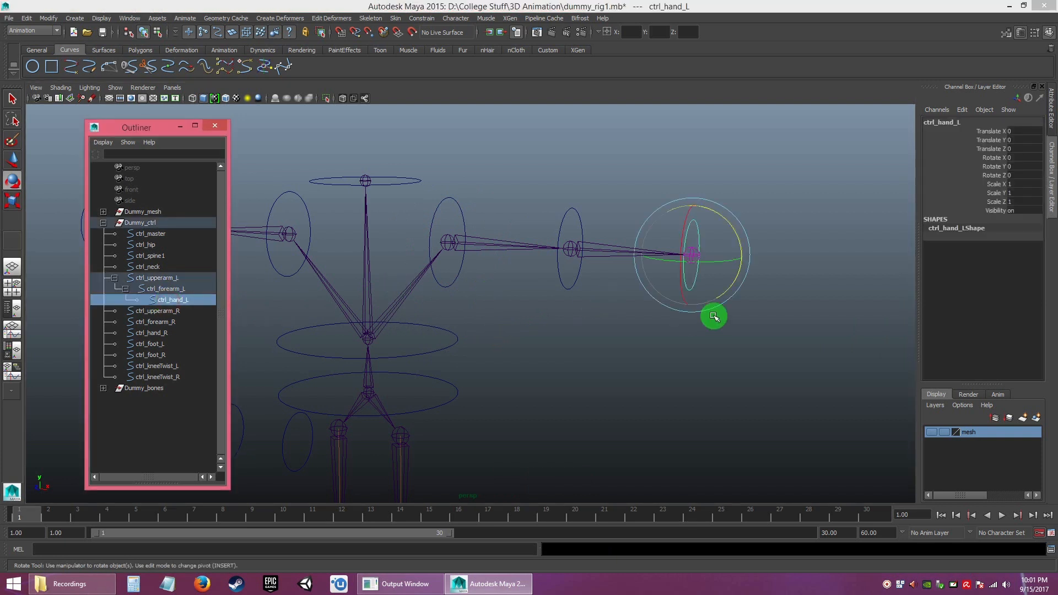
left_click(695, 317)
left_click(714, 293)
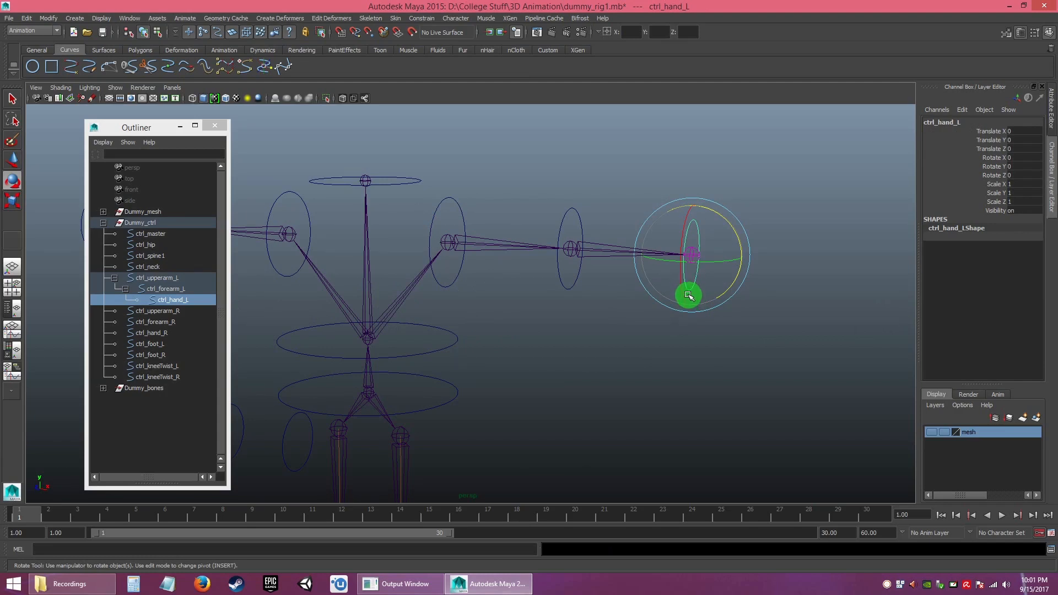
left_click_drag(692, 296, 658, 365)
key("shift")
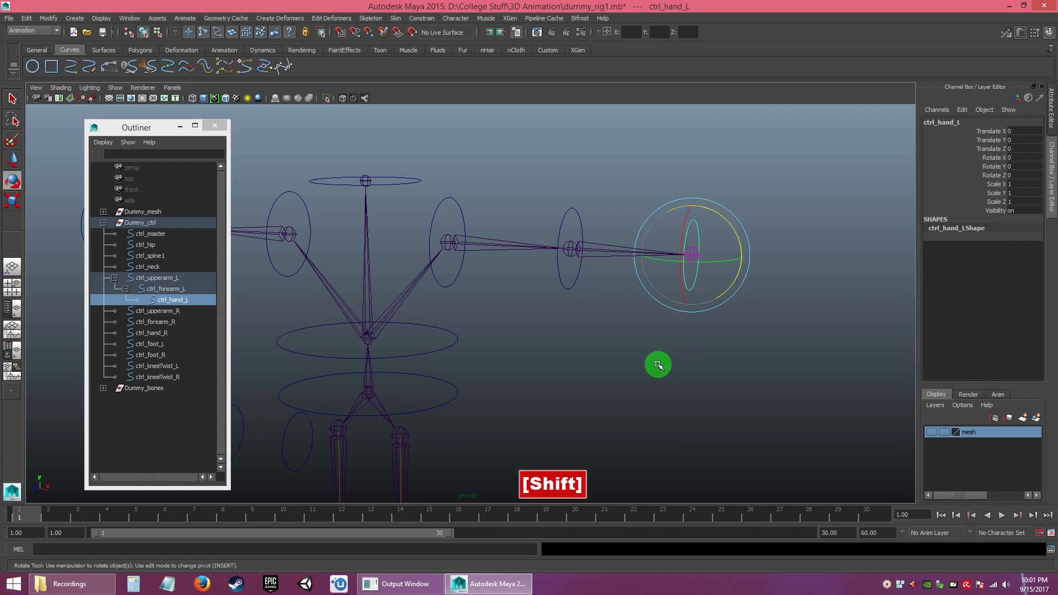
key("shift+p")
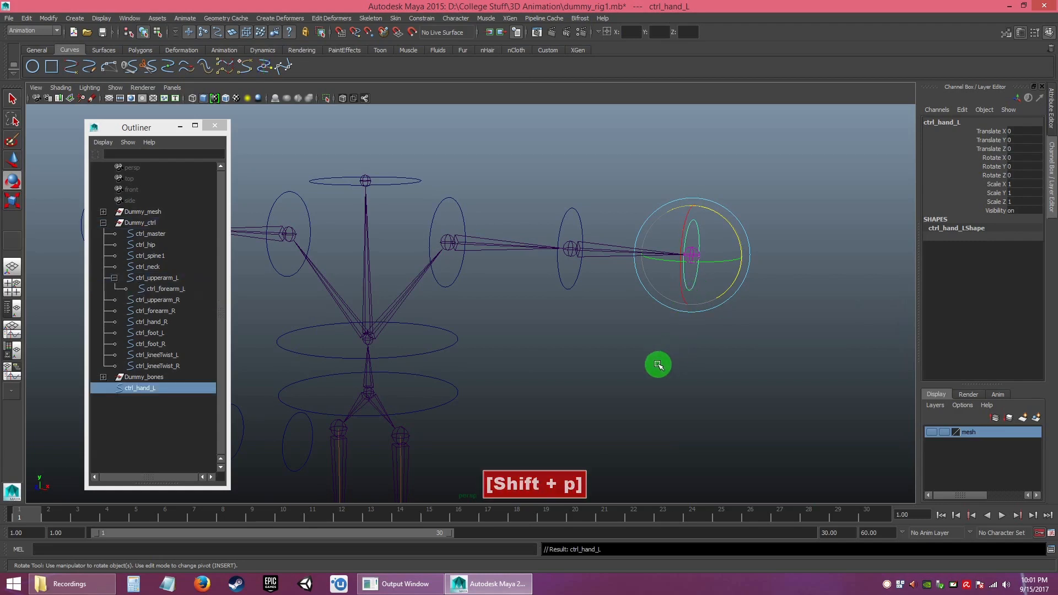
left_click(153, 412)
left_click(138, 388)
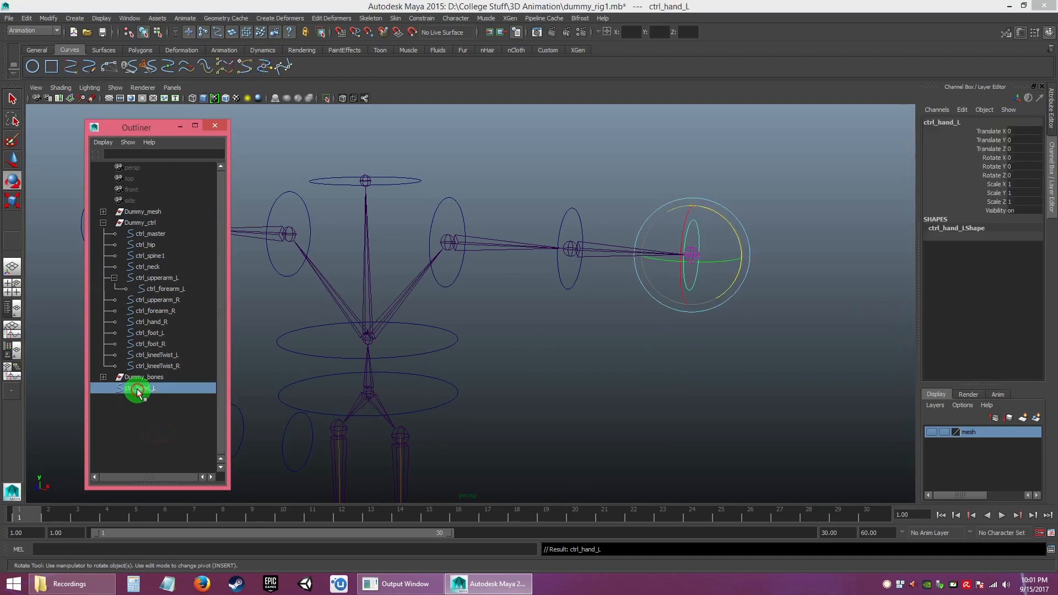
- Test the left arm without the hand control by rotating ctrl_upperarm_L about -65 degrees in Z, and undo the rotation
left_click(571, 385)
left_click(455, 203)
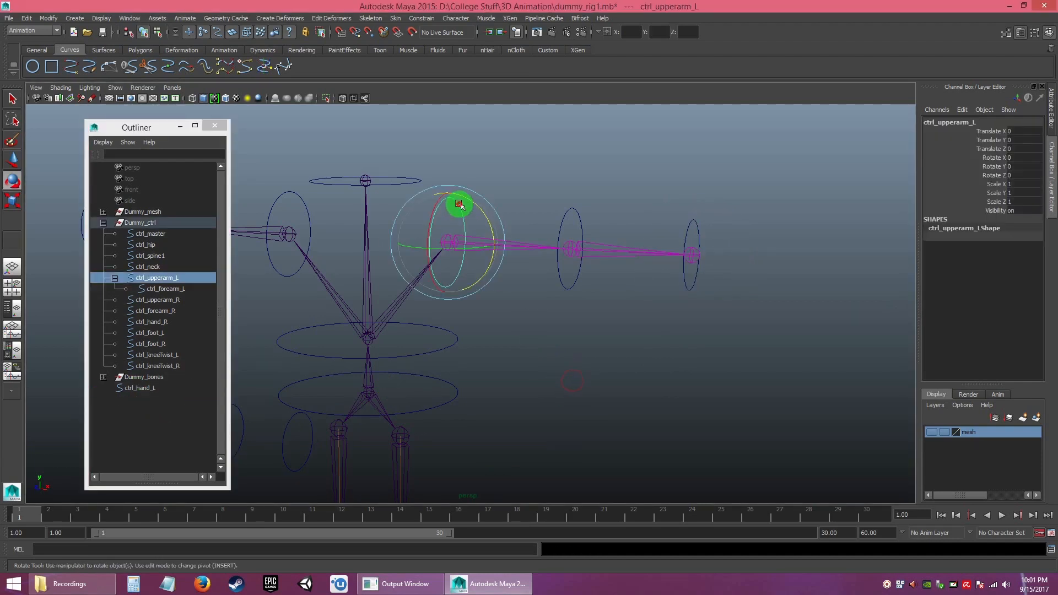
left_click_drag(483, 216, 702, 272)
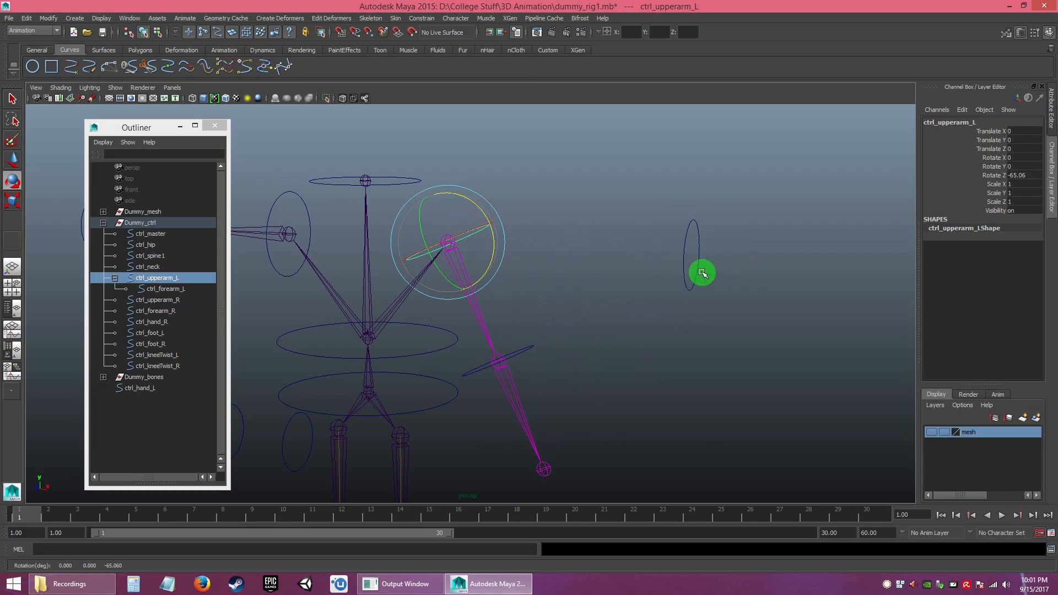
left_click(525, 350)
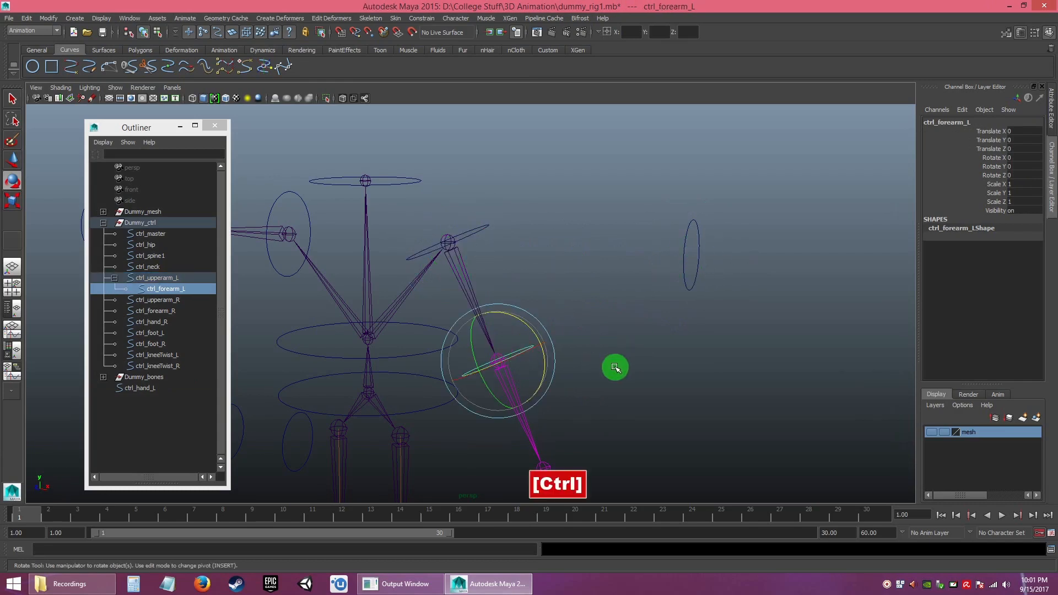
key("ctrl+z")
key("ctrl+z")
left_click(639, 358)
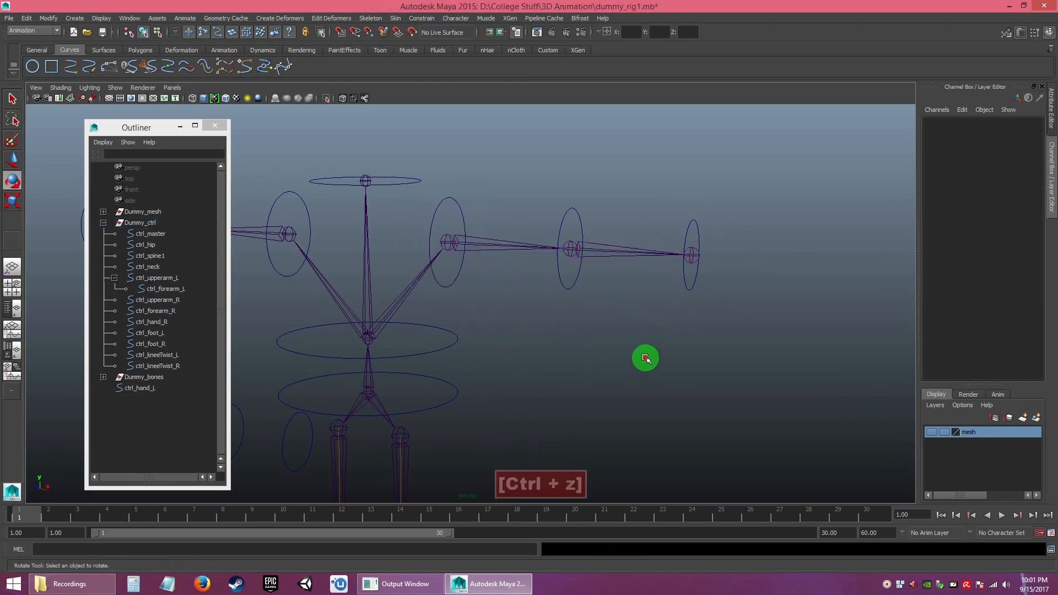
- Parent the left hand control ctrl_hand_L under the left forearm control ctrl_forearm_L
left_click(684, 279)
left_click(556, 281, "shift")
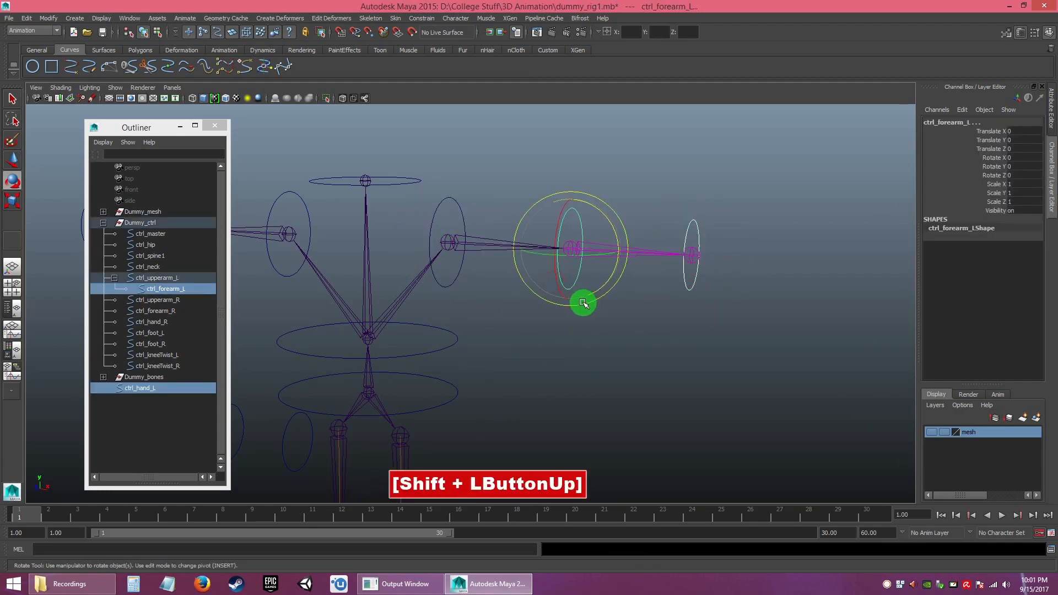
key("p")
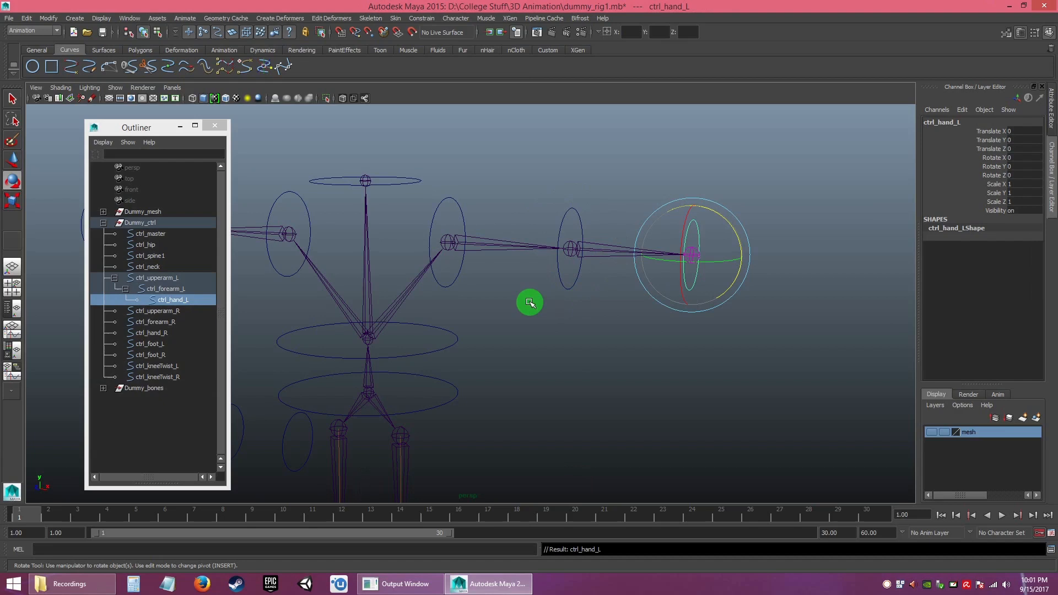
- Parent ctrl_hand_R under ctrl_forearm_R, and ctrl_forearm_R under ctrl_upperarm_R
key("alt")
middle_click_drag(495, 340, 557, 347, "alt")
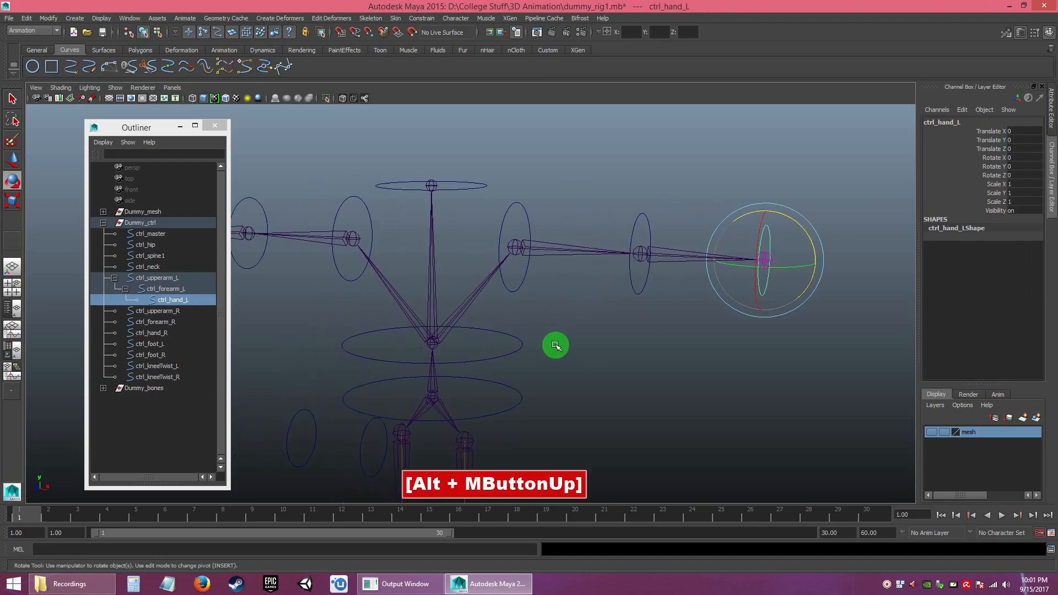
left_click_drag(557, 347, 576, 342, "alt")
left_click(604, 337)
middle_click_drag(424, 325, 486, 319, "alt")
key("q")
left_click(341, 264)
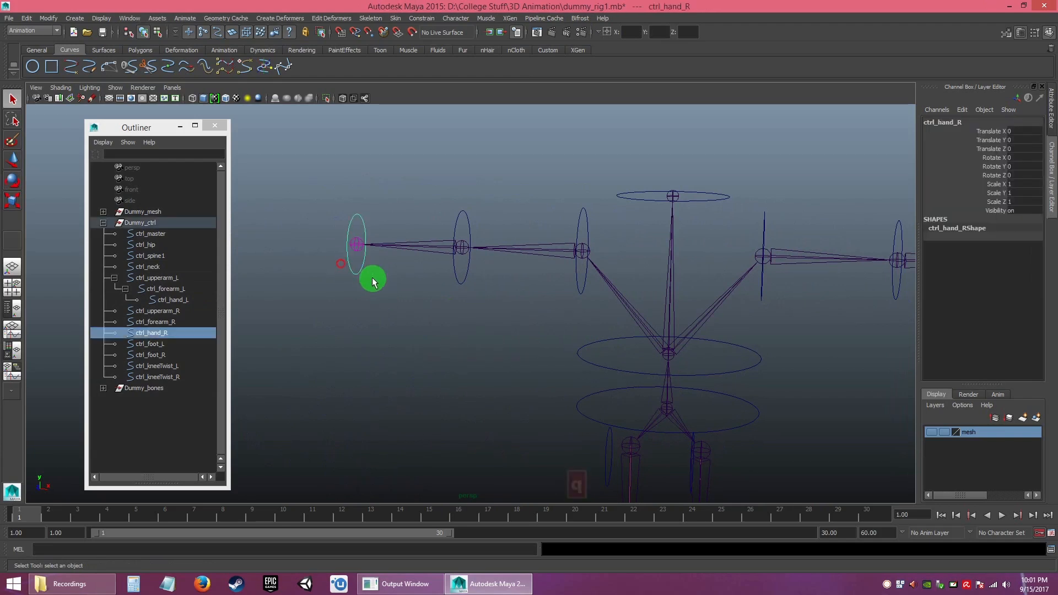
left_click(469, 284, "shift")
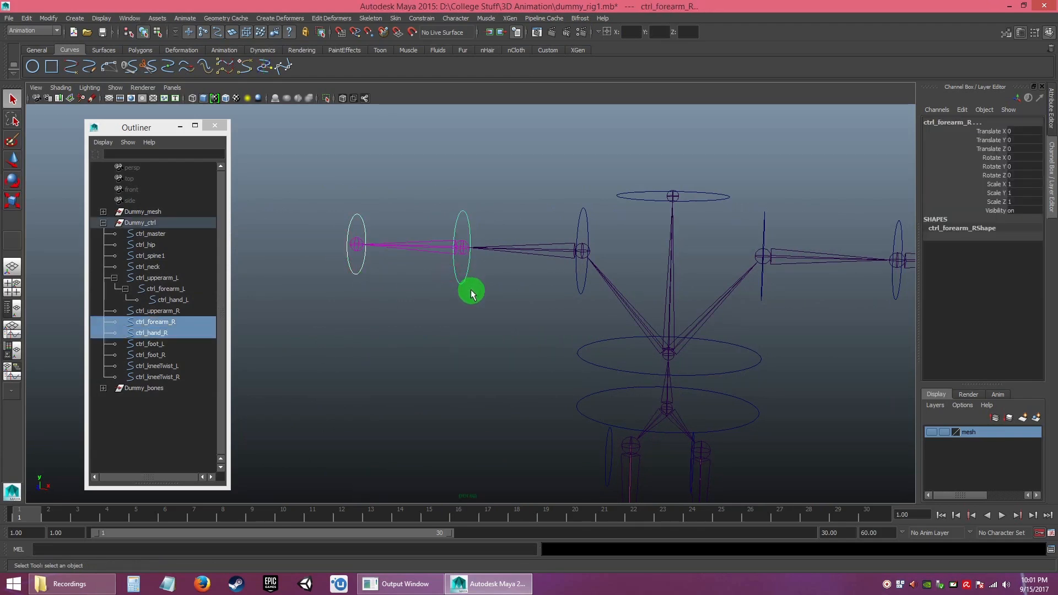
key("p")
left_click_drag(573, 283, 557, 316, "shift")
key("p")
- Test the right arm chain by rotating ctrl_upperarm_R about 53 degrees in Z and the right forearm control, undoing each rotation
middle_click_drag(552, 317, 514, 283, "alt")
left_click(463, 319)
left_click(523, 283)
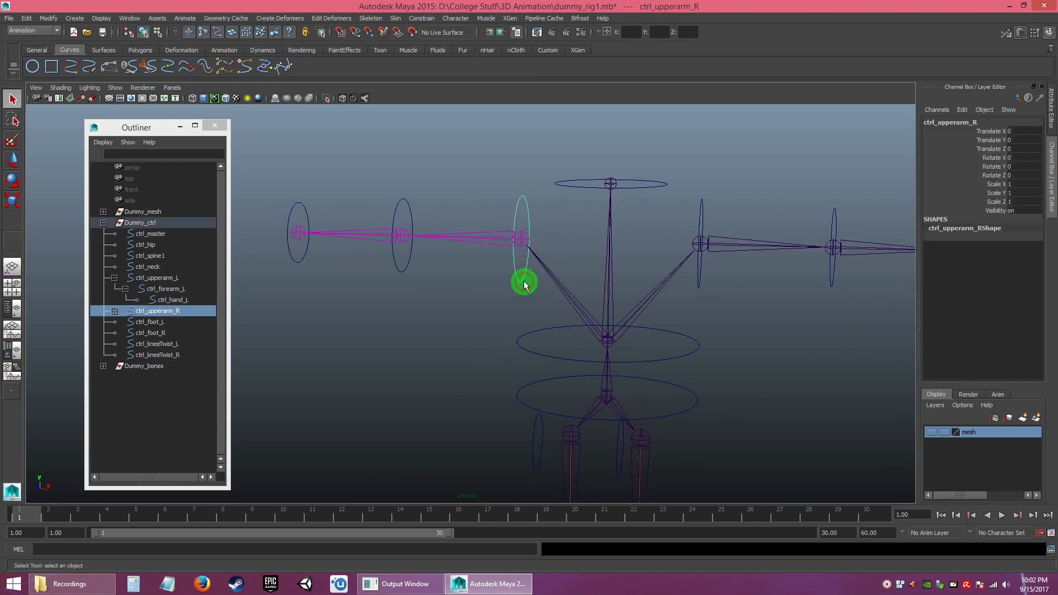
key("e")
left_click_drag(557, 267, 576, 241)
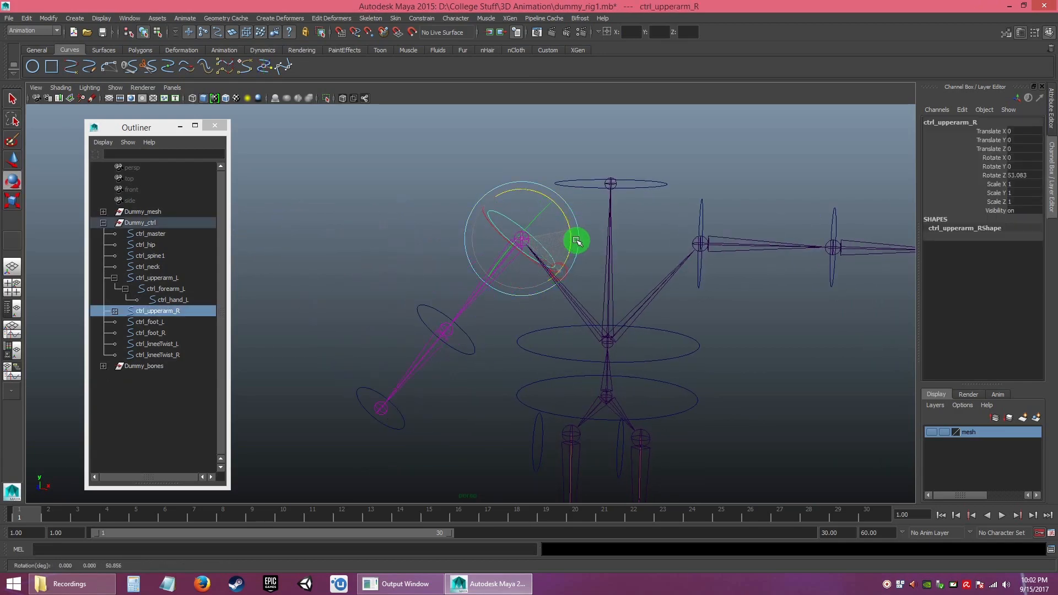
key("ctrl+z")
left_click(411, 216)
left_click_drag(445, 286, 472, 259, "alt")
key("ctrl+z")
left_click(461, 342)
- Parent both upper arm controls, ctrl_upperarm_R and ctrl_upperarm_L, together with ctrl_neck under ctrl_spine1
mouse_move(461, 342)
left_mouse_down("alt")
mouse_move(478, 324)
mouse_move(466, 334)
left_mouse_up("alt")
middle_click_drag(466, 334, 418, 331, "alt")
left_click_drag(418, 330, 412, 332, "alt")
middle_click_drag(412, 332, 388, 350, "alt")
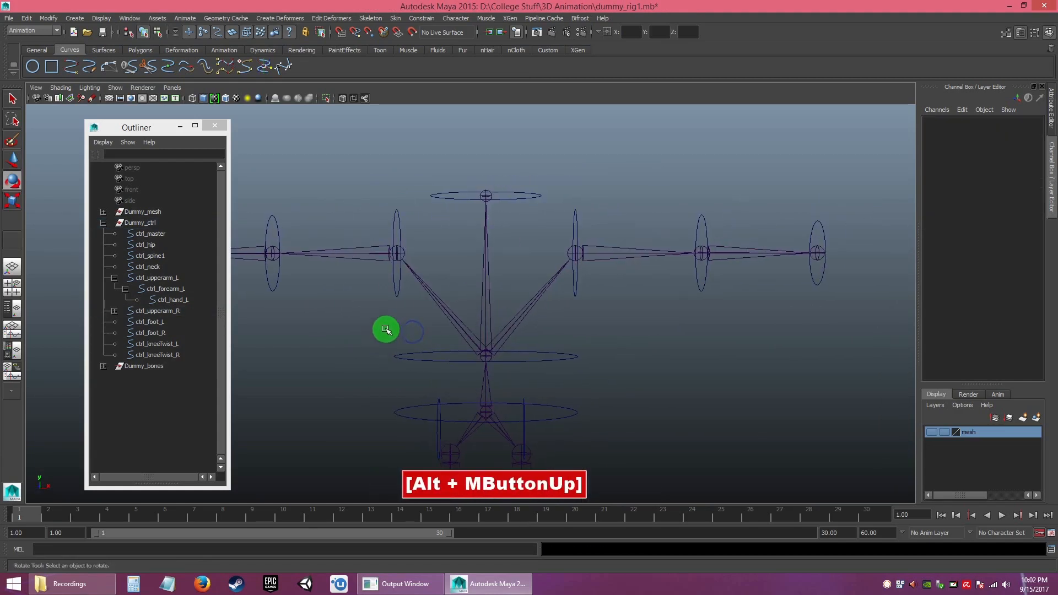
left_click(395, 214)
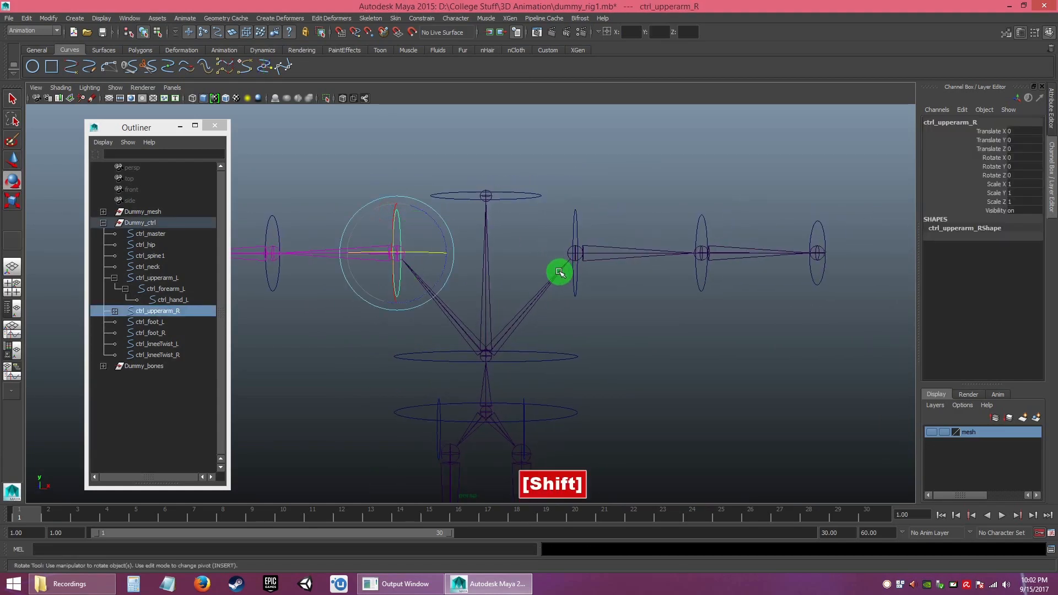
key("q")
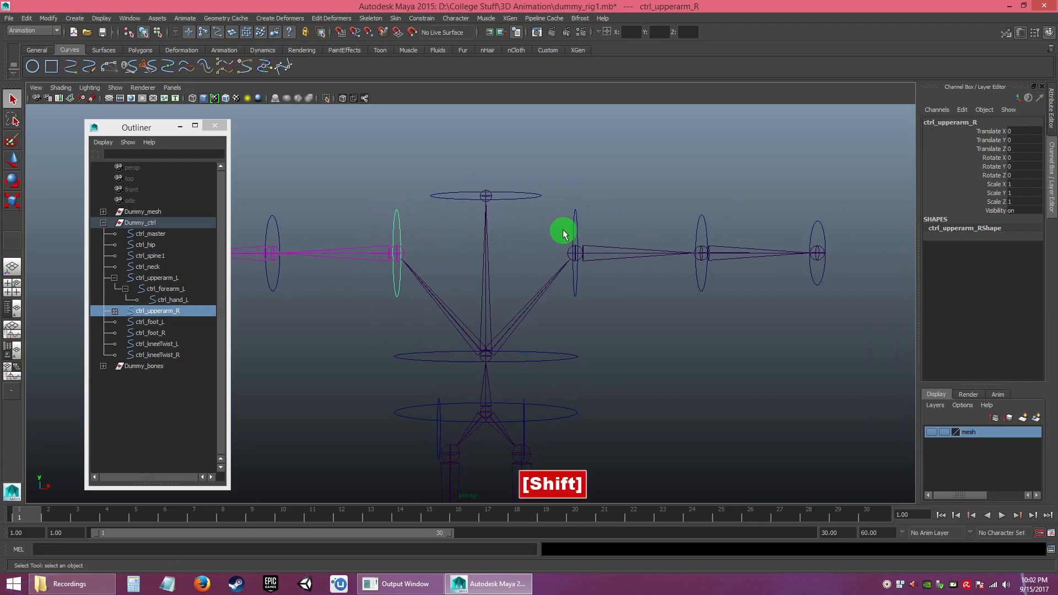
left_click(571, 216, "shift")
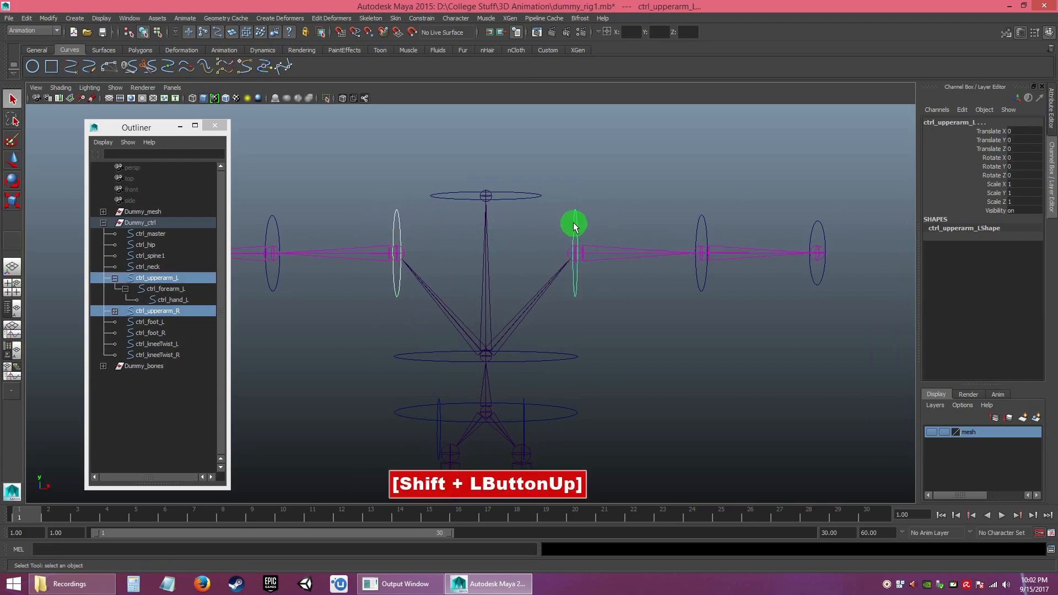
left_click_drag(513, 180, 531, 219, "shift")
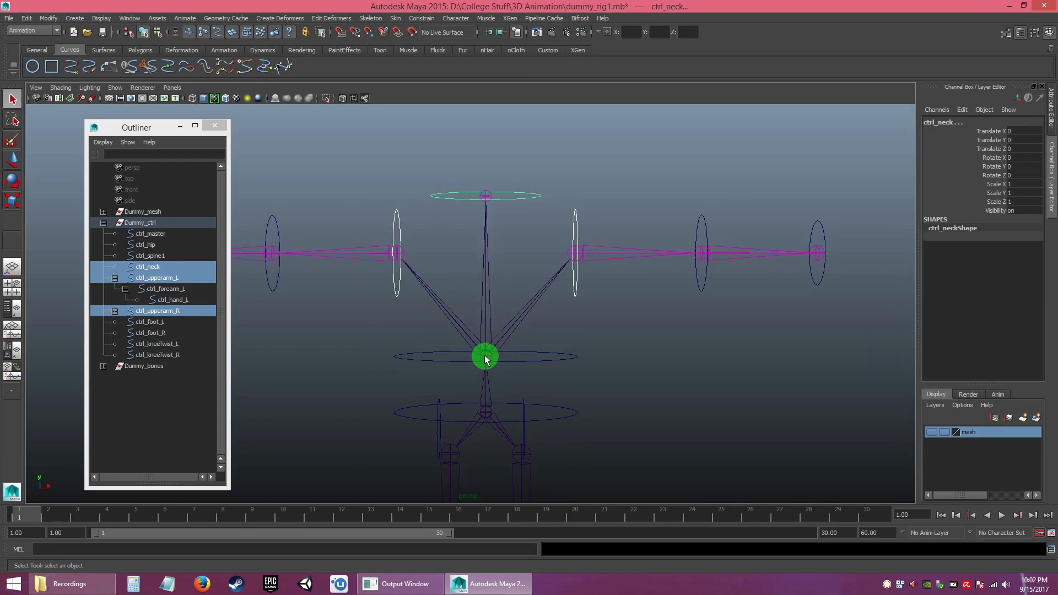
left_click_drag(484, 359, 507, 308, "alt")
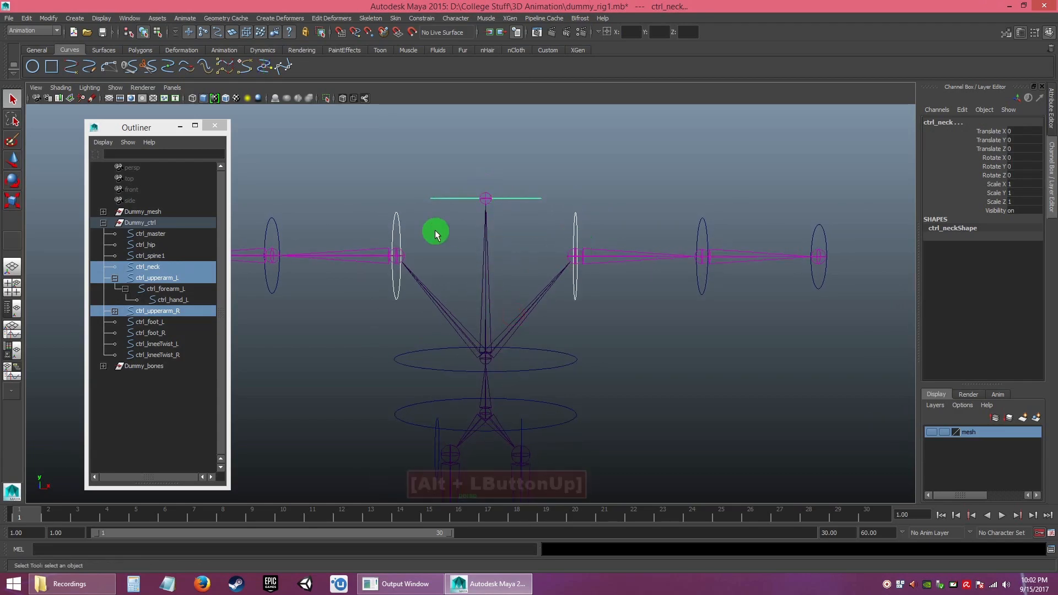
left_click_drag(483, 360, 548, 315, "alt")
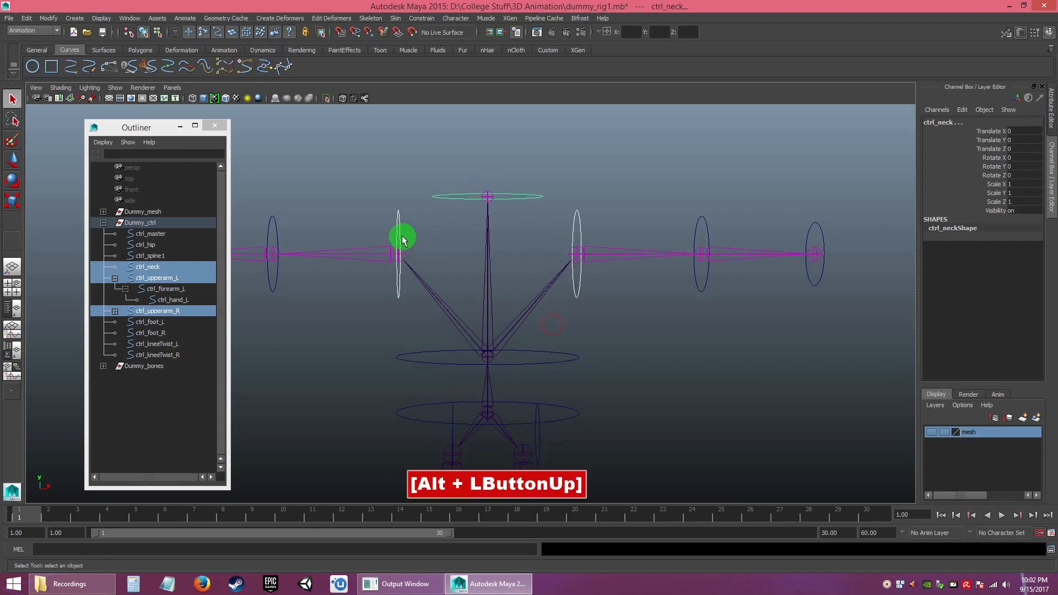
left_click_drag(575, 245, 538, 259, "alt")
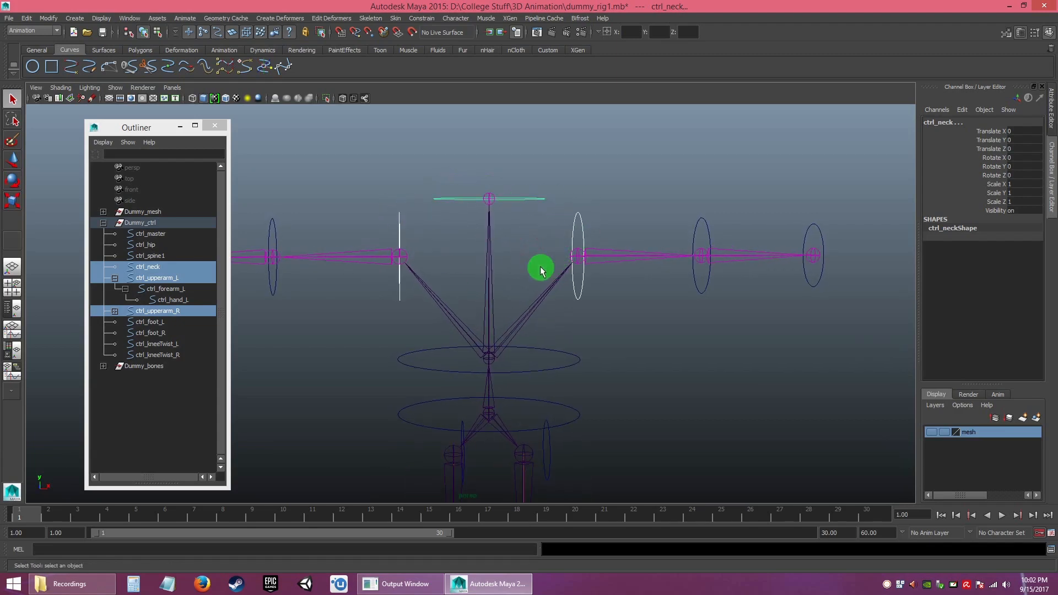
left_click(578, 360, "shift")
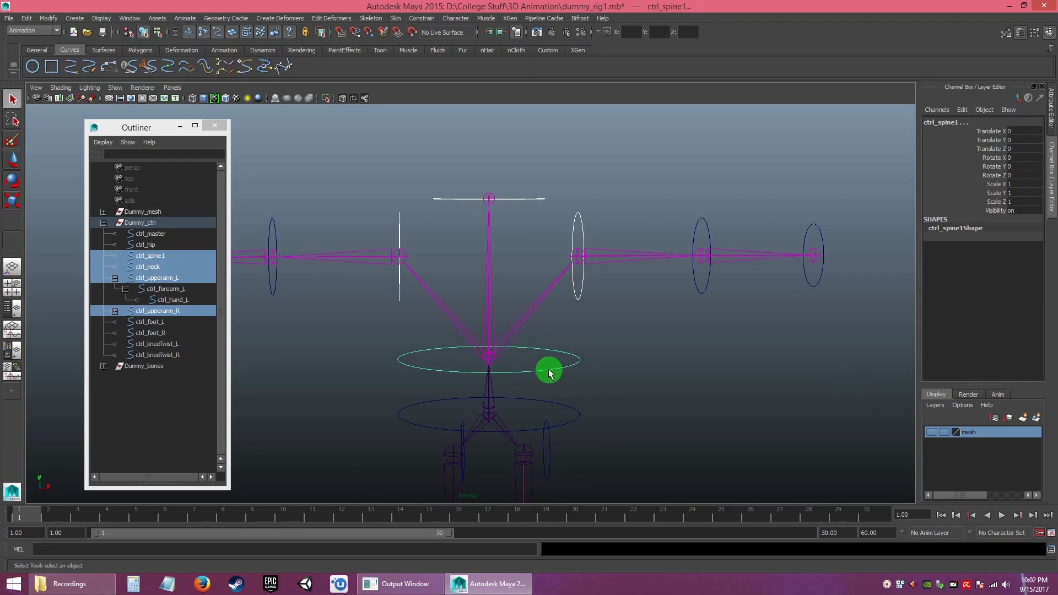
key("p")
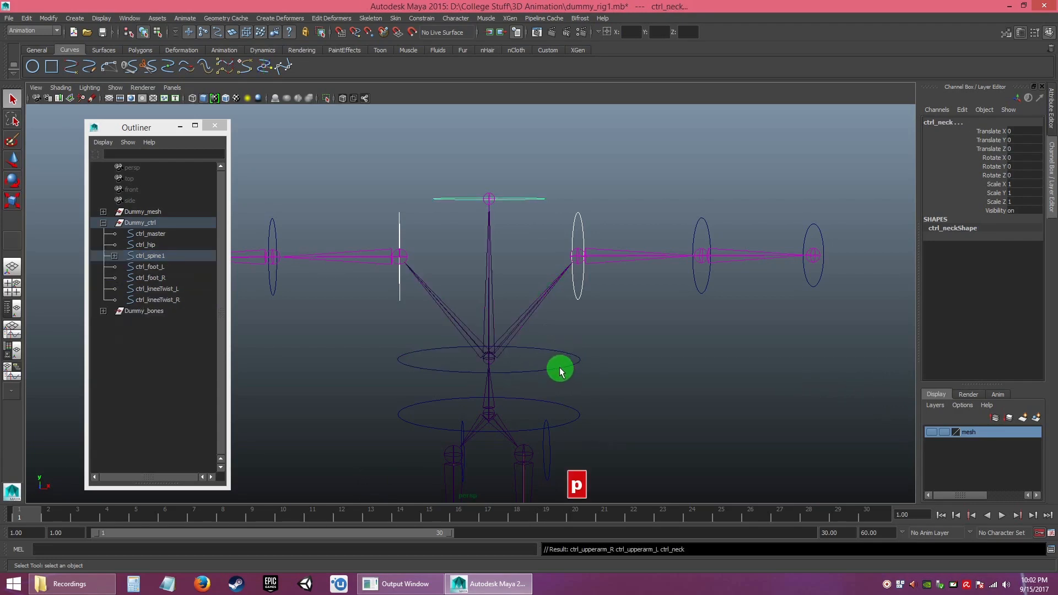
- Expand ctrl_spine1 in the Outliner and check its nested upper arm and neck controls one by one
left_click(115, 256)
left_click(167, 267)
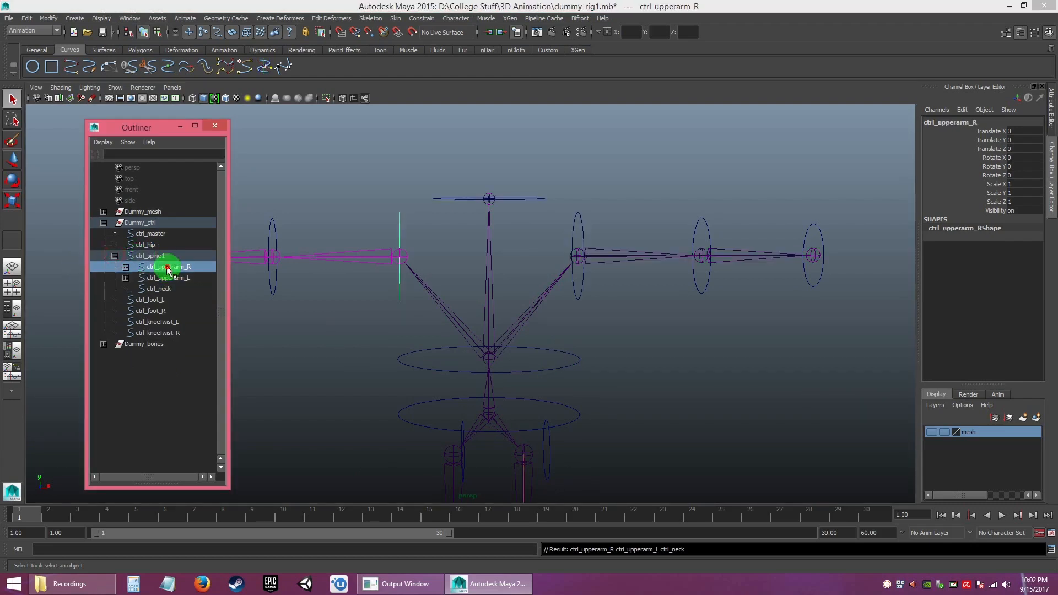
left_click(167, 278)
left_click(171, 268)
left_click(172, 276)
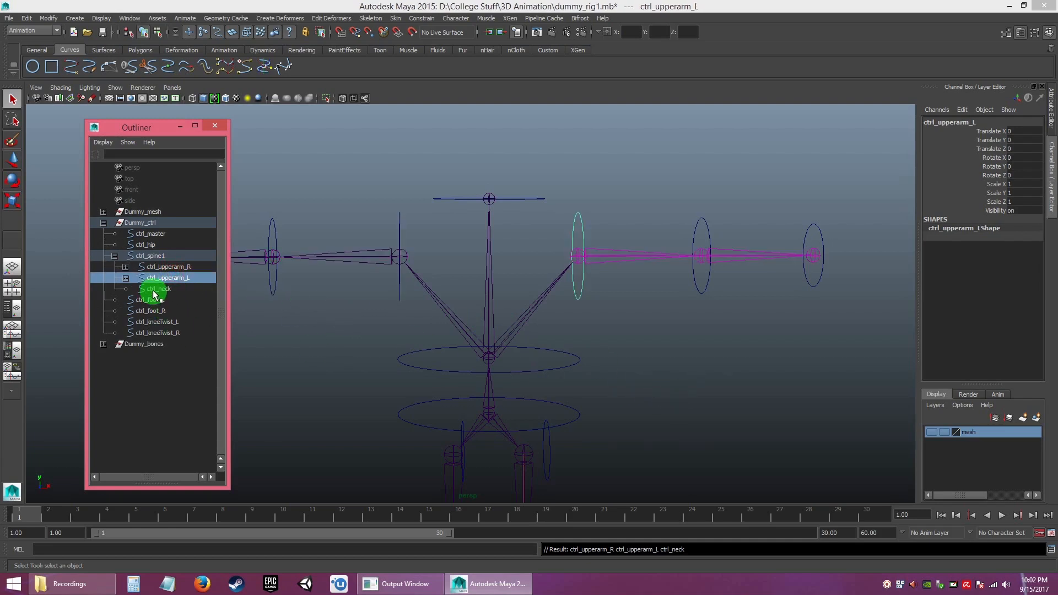
left_click(154, 289)
- Parent the spine control ctrl_spine1 under the hip control ctrl_hip
middle_click_drag(637, 382, 529, 287, "alt")
left_click_drag(527, 291, 562, 318)
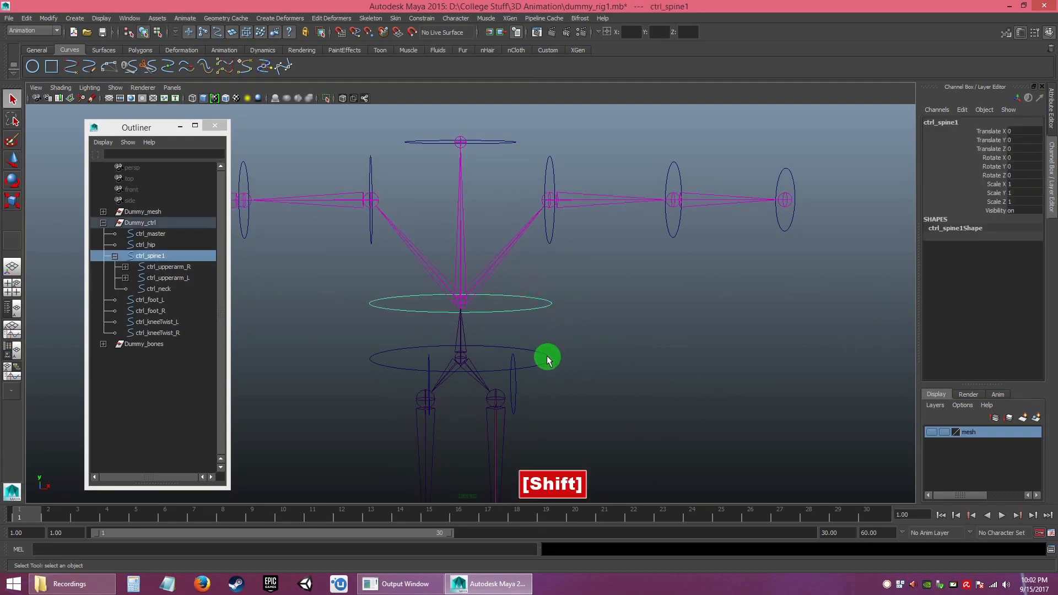
left_click_drag(534, 352, 571, 380, "shift")
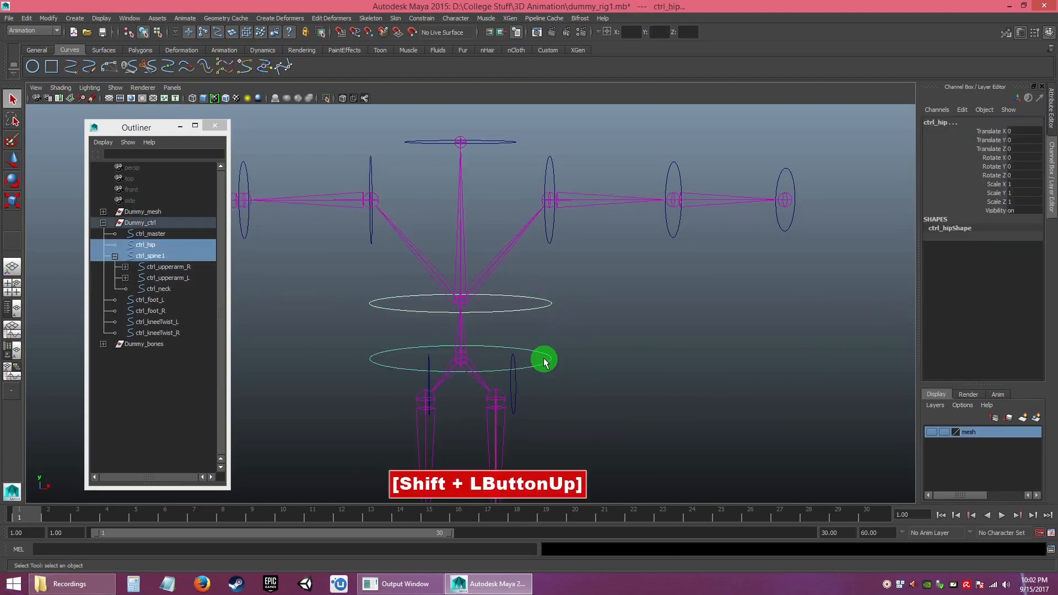
key("p")
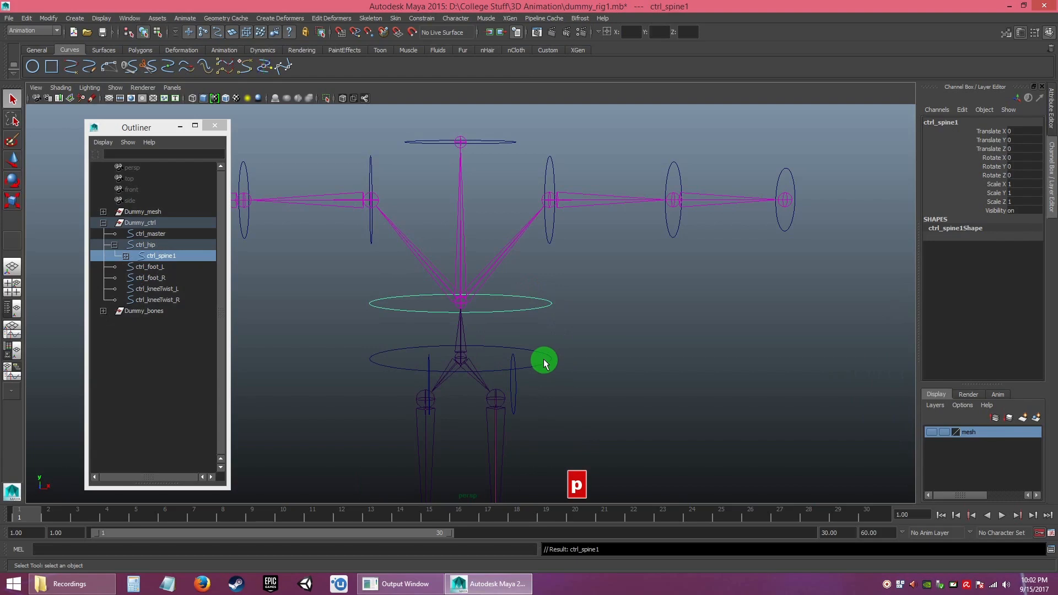
- Parent both knee twist controls, ctrl_kneeTwist_L and ctrl_kneeTwist_R, under ctrl_hip
middle_click_drag(571, 352, 579, 295, "alt")
left_click_drag(578, 296, 350, 302, "alt")
middle_click_drag(349, 302, 384, 325, "alt")
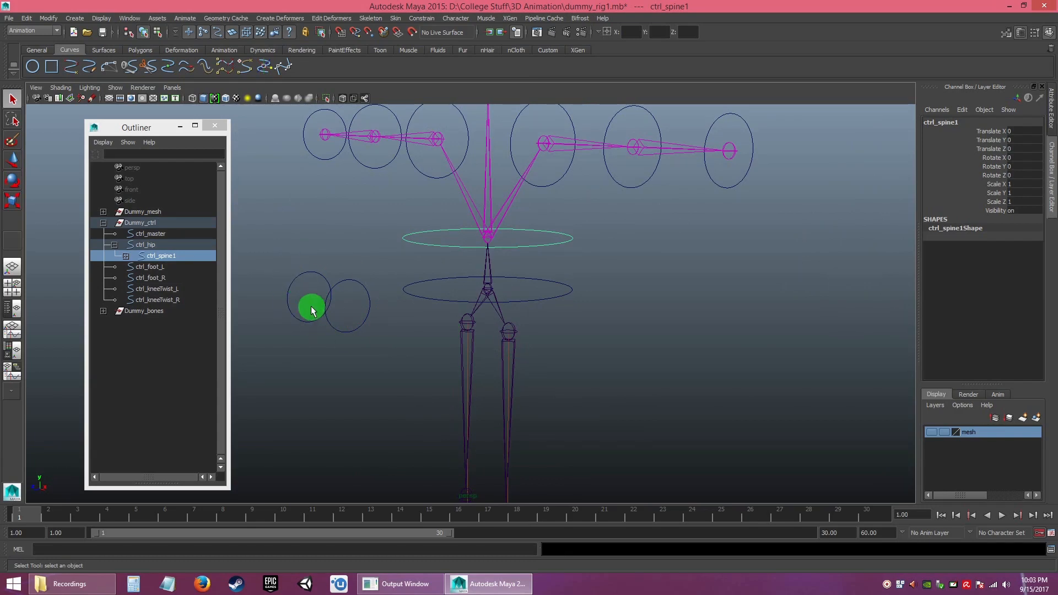
left_click_drag(285, 255, 356, 345)
left_click(359, 368)
left_click_drag(296, 276, 390, 345)
right_click_drag(390, 345, 430, 364, "alt")
middle_click_drag(429, 363, 418, 350, "alt")
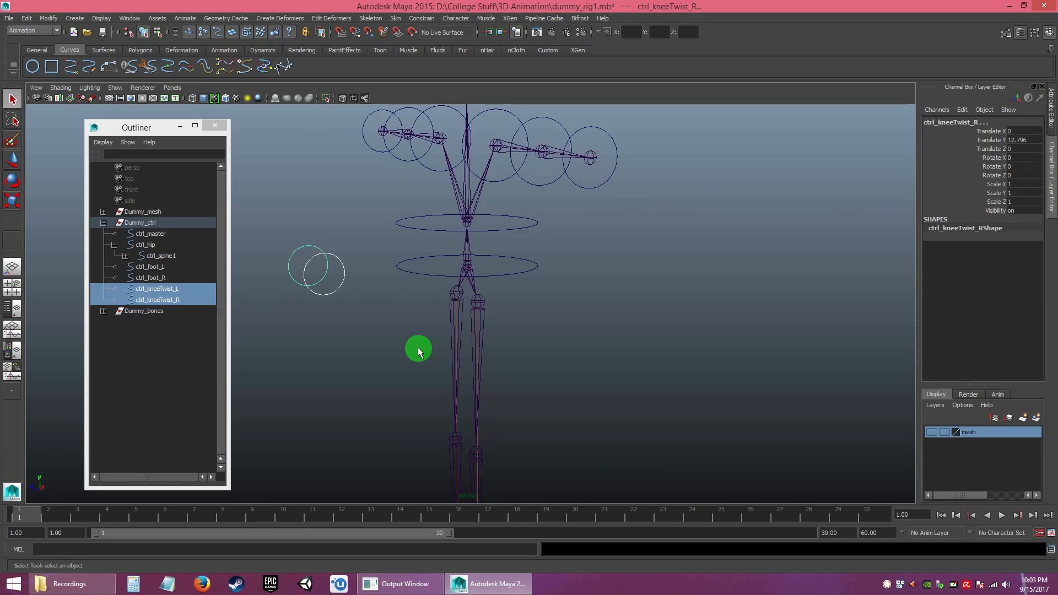
middle_click_drag(418, 351, 417, 361, "alt")
right_click_drag(417, 361, 374, 347, "alt")
left_click(375, 347)
left_click_drag(273, 264, 314, 324)
left_click_drag(413, 295, 418, 325, "shift")
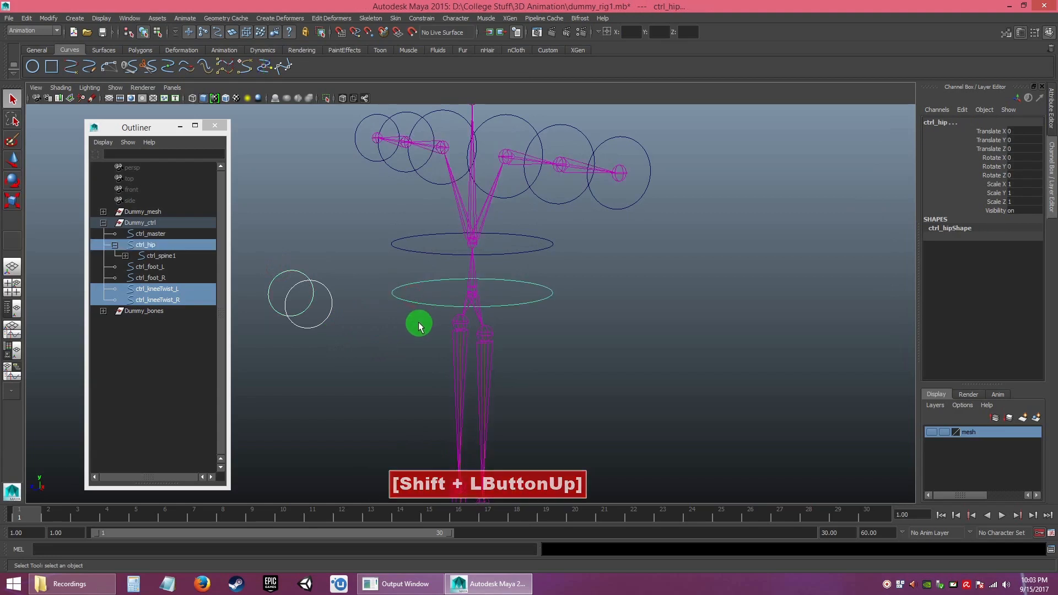
key("p")
left_click(409, 360)
- Examine the leg bones and the hip, knee twist, foot and master controls around them from several angles
right_click_drag(510, 392, 427, 336, "alt")
left_click_drag(420, 331, 465, 319, "alt")
middle_click_drag(544, 374, 494, 304, "alt")
left_click_drag(494, 308, 510, 309, "alt")
mouse_move(510, 309)
middle_mouse_down("alt")
mouse_move(522, 278)
mouse_move(507, 300)
middle_mouse_up("alt")
left_click_drag(508, 300, 507, 300, "alt")
right_click_drag(518, 299, 536, 366, "alt")
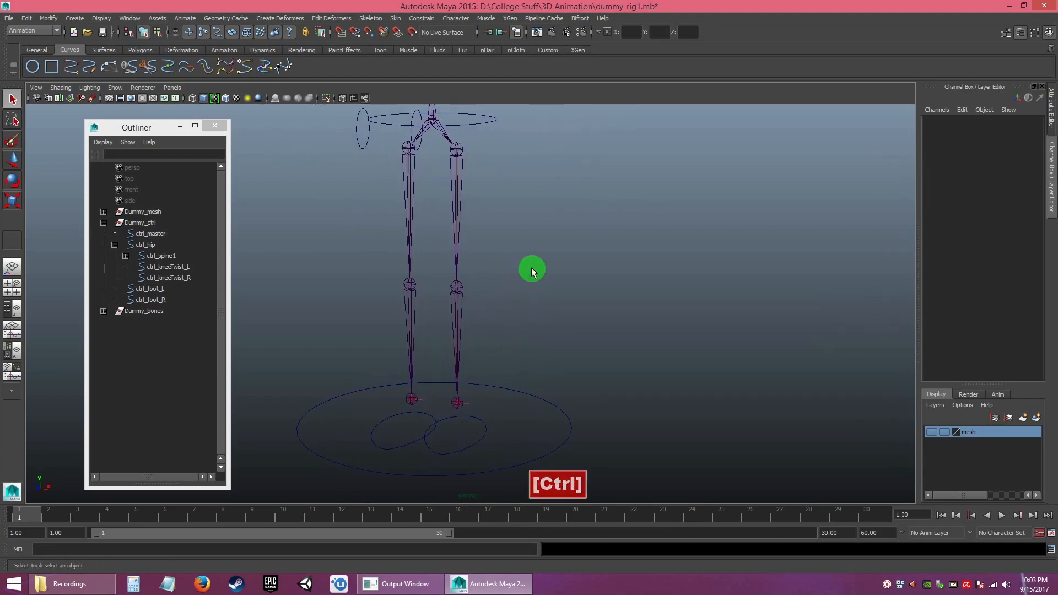
left_click_drag(532, 268, 514, 262, "alt")
middle_click_drag(515, 262, 533, 324, "alt")
right_click_drag(533, 323, 477, 247, "alt")
middle_click_drag(477, 251, 490, 290, "alt")
mouse_move(491, 290)
right_mouse_down("alt")
mouse_move(529, 366)
mouse_move(506, 301)
right_mouse_up("alt")
mouse_move(506, 301)
middle_mouse_down("alt")
mouse_move(505, 287)
mouse_move(506, 316)
middle_mouse_up("alt")
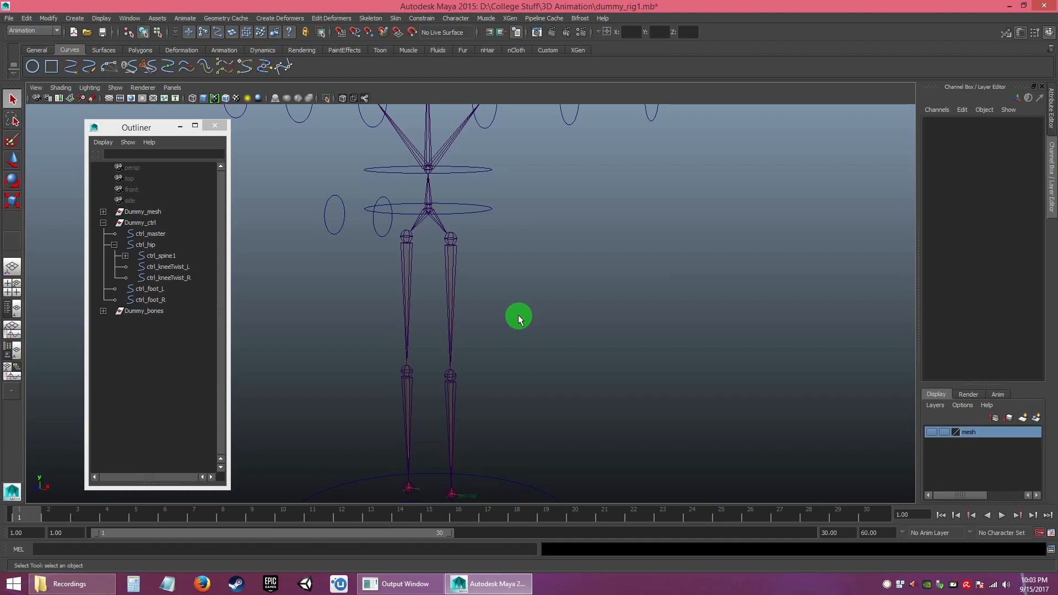
left_click_drag(538, 352, 517, 351, "alt")
right_click_drag(516, 351, 526, 361, "alt")
middle_click_drag(527, 361, 494, 272, "alt")
left_click_drag(494, 272, 494, 276, "alt")
middle_click_drag(494, 276, 517, 328, "alt")
- Select the knee twist controls and the two foot controls in turn to check which bones they affect
left_click_drag(317, 202, 389, 219)
left_click(503, 310)
middle_click_drag(527, 379, 521, 261, "alt")
left_click_drag(520, 259, 542, 266, "alt")
left_click_drag(395, 366, 446, 378)
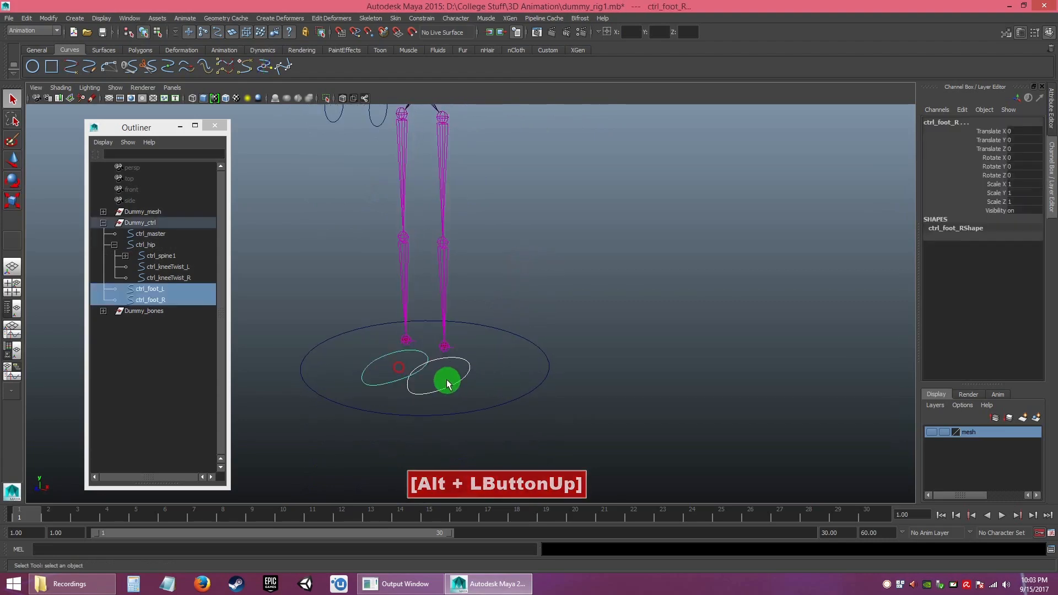
middle_click_drag(477, 142, 475, 220, "alt")
left_click_drag(470, 189, 490, 226)
left_click(526, 297)
- Test the body hierarchy by moving ctrl_hip downward, and undo the move
right_click_drag(533, 322, 499, 268, "alt")
left_click_drag(500, 269, 532, 253, "alt")
middle_click_drag(532, 253, 477, 277, "alt")
left_click(474, 259)
mouse_move(525, 291)
left_mouse_down("alt")
mouse_move(512, 286)
mouse_move(515, 294)
left_mouse_up("alt")
middle_click_drag(518, 319, 517, 302, "alt")
right_click_drag(517, 303, 489, 278, "alt")
middle_click_drag(489, 281, 488, 270, "alt")
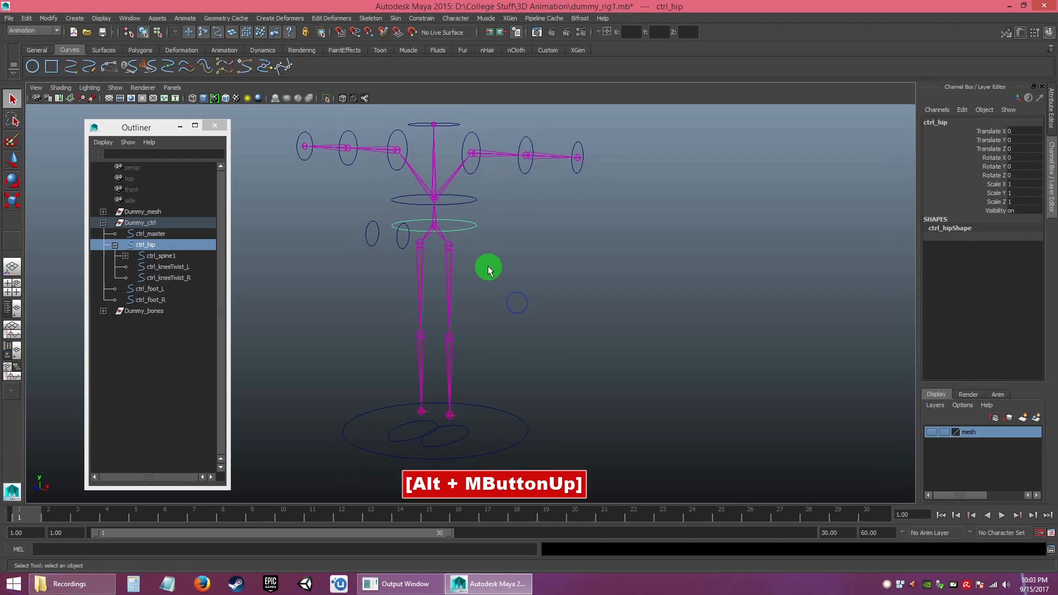
key("w")
left_click_drag(433, 189, 471, 313)
key("ctrl+z")
left_click_drag(507, 365, 514, 324, "alt")
middle_click_drag(514, 323, 517, 336, "alt")
left_click_drag(517, 335, 508, 336, "alt")
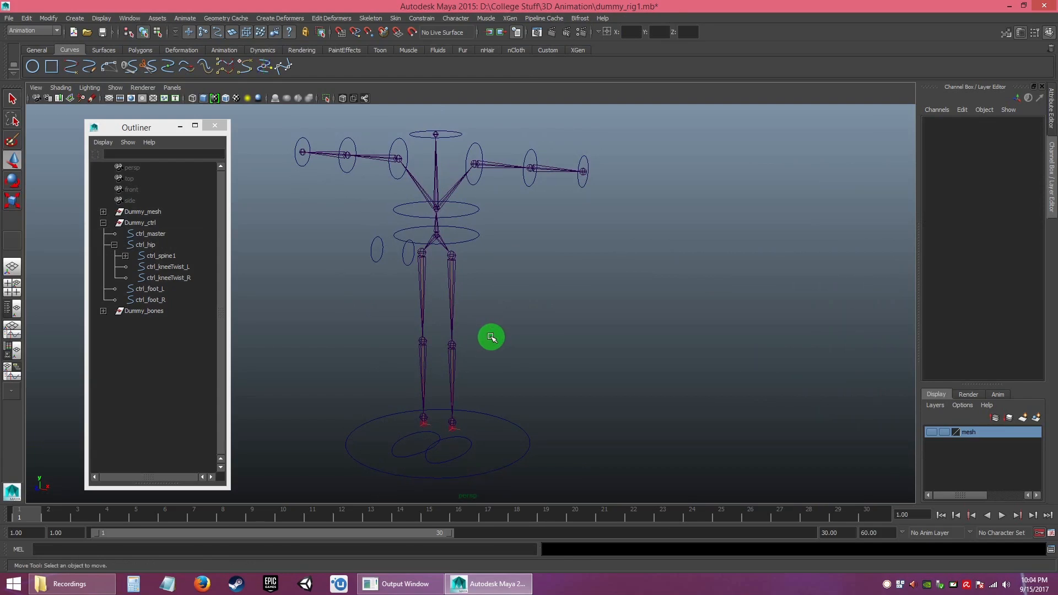
left_click_drag(489, 335, 510, 347, "alt")
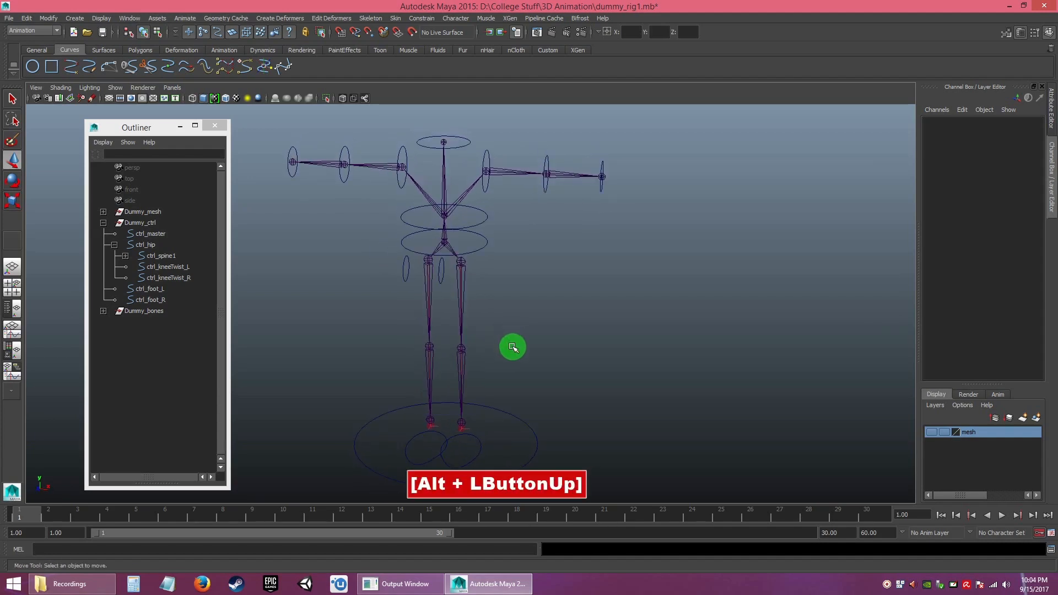
- Select ctrl_hip and ctrl_master in turn to check which bones and controls each one affects
middle_click_drag(510, 347, 505, 297, "alt")
mouse_move(506, 297)
left_mouse_down("alt")
mouse_move(491, 297)
mouse_move(504, 304)
left_mouse_up("alt")
middle_click_drag(510, 298, 503, 288, "alt")
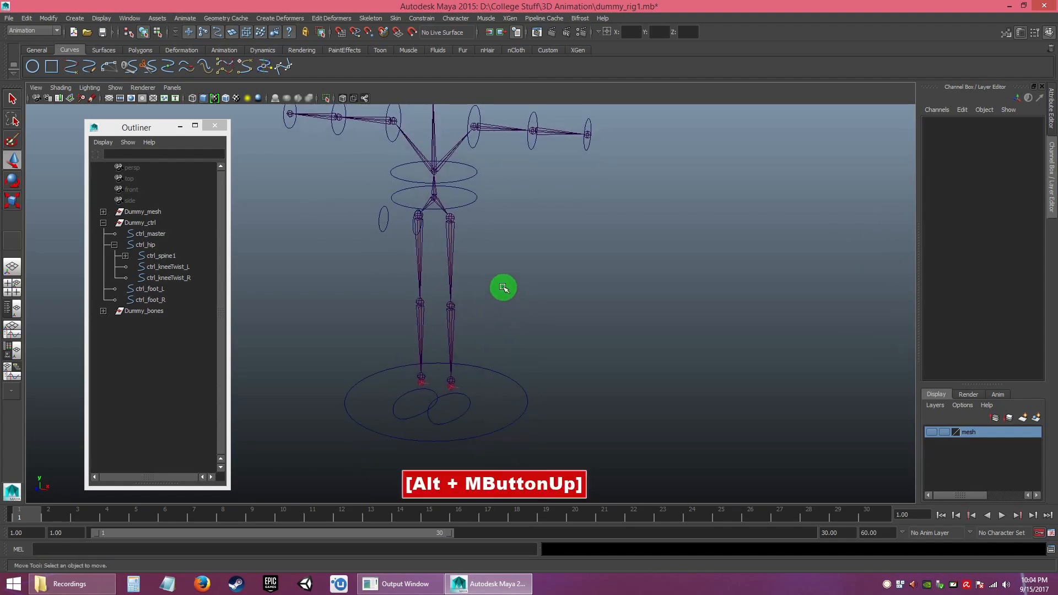
left_click(482, 224)
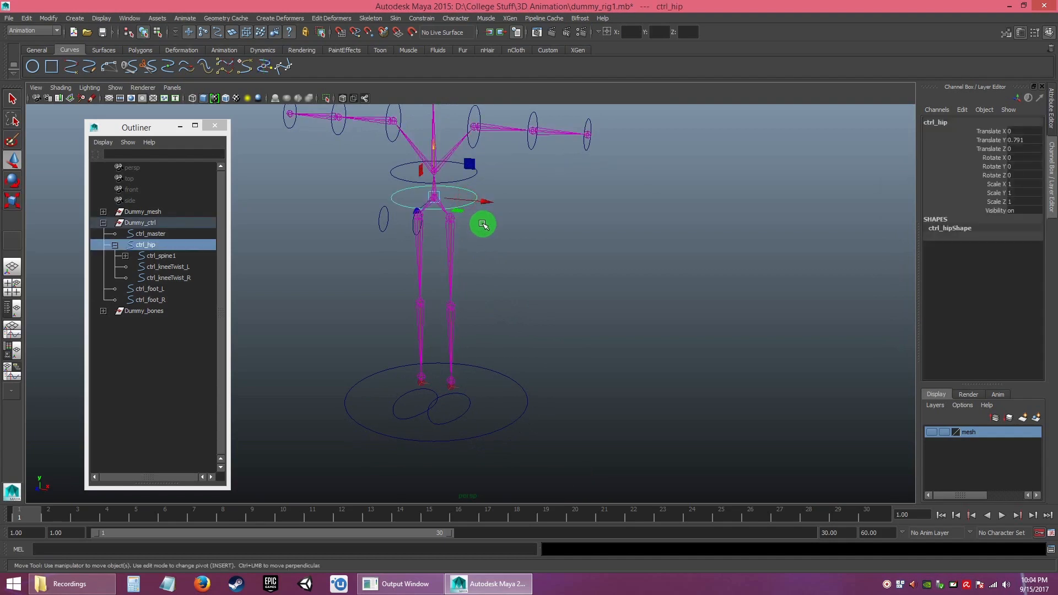
key("q")
left_click(481, 224)
left_click_drag(465, 197, 484, 227)
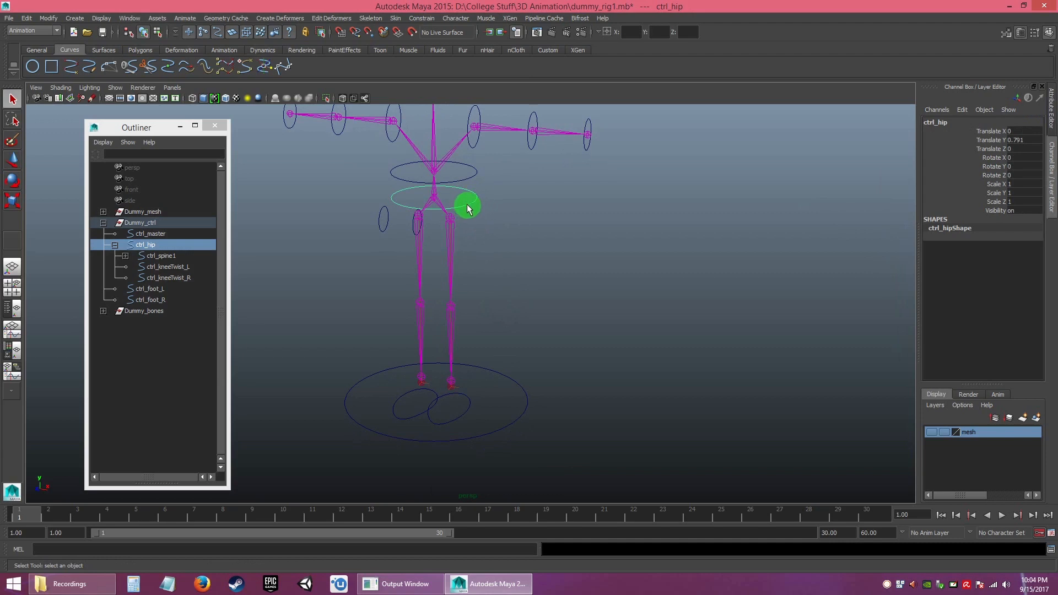
left_click_drag(508, 408, 532, 434)
left_click(505, 406)
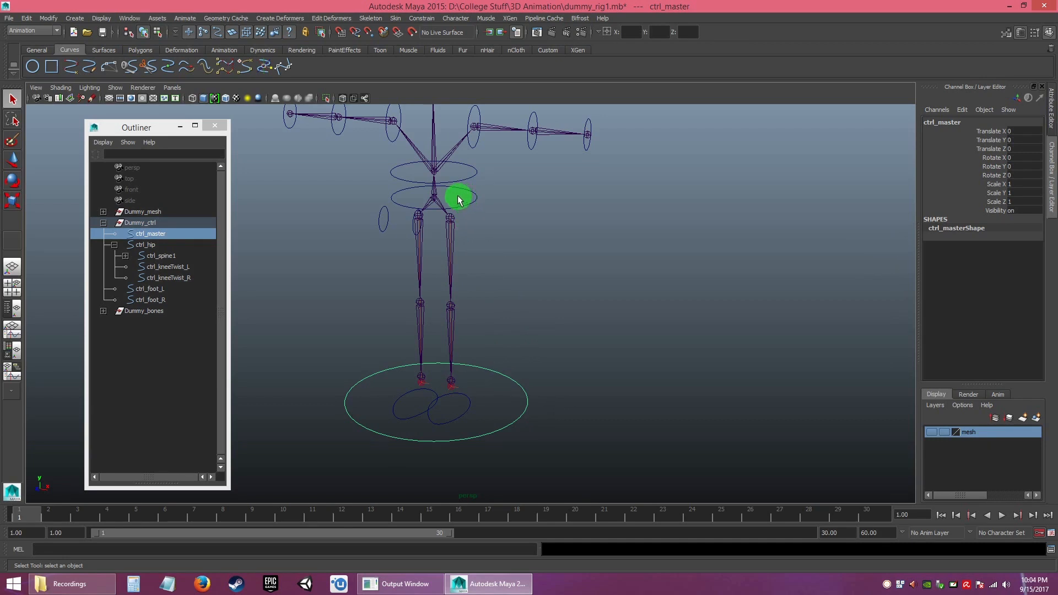
- Parent ctrl_hip, ctrl_foot_L and ctrl_foot_R under ctrl_master, and collapse the Dummy_ctrl group
left_click_drag(478, 216, 477, 222)
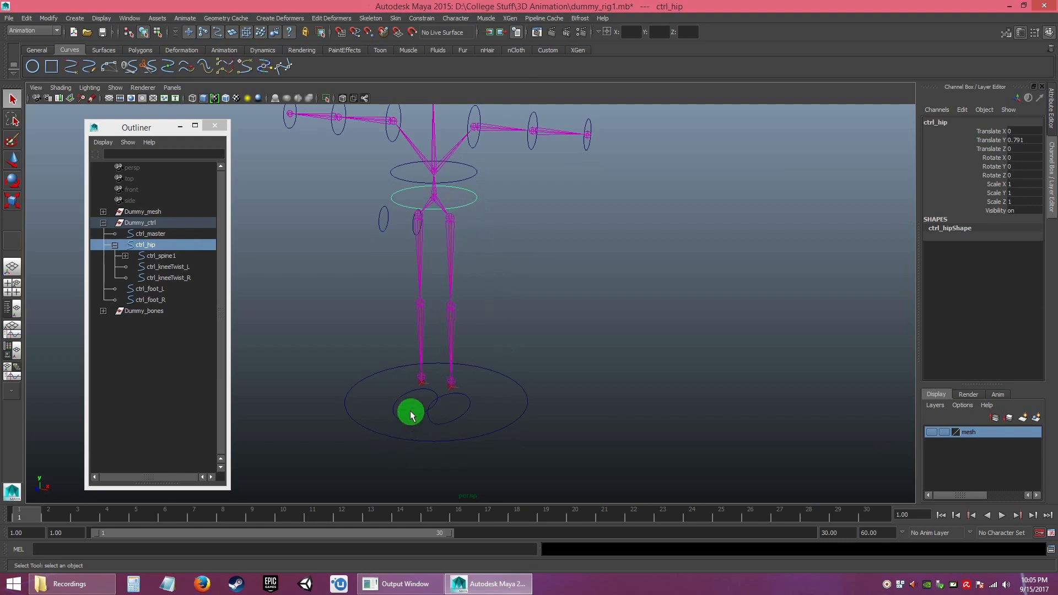
left_click_drag(414, 406, 528, 437, "ctrl+shift")
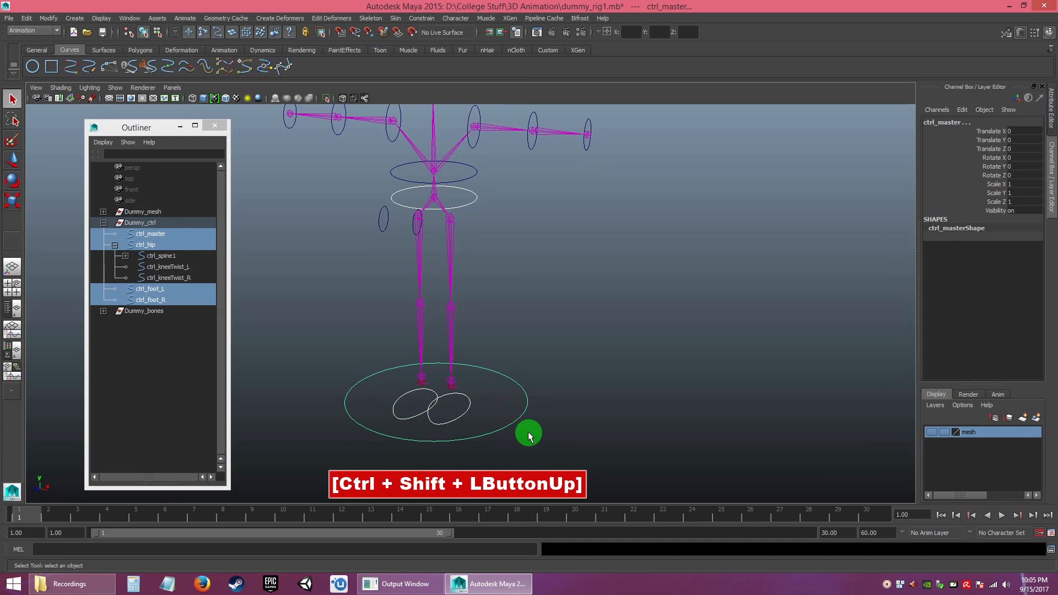
key("p")
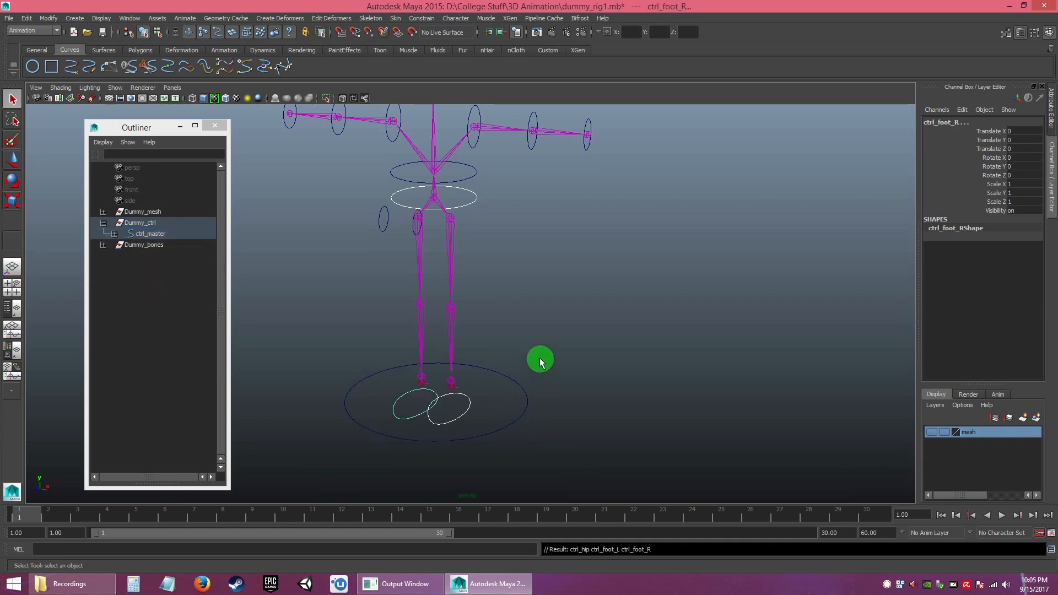
left_click(540, 358)
left_click(103, 223)
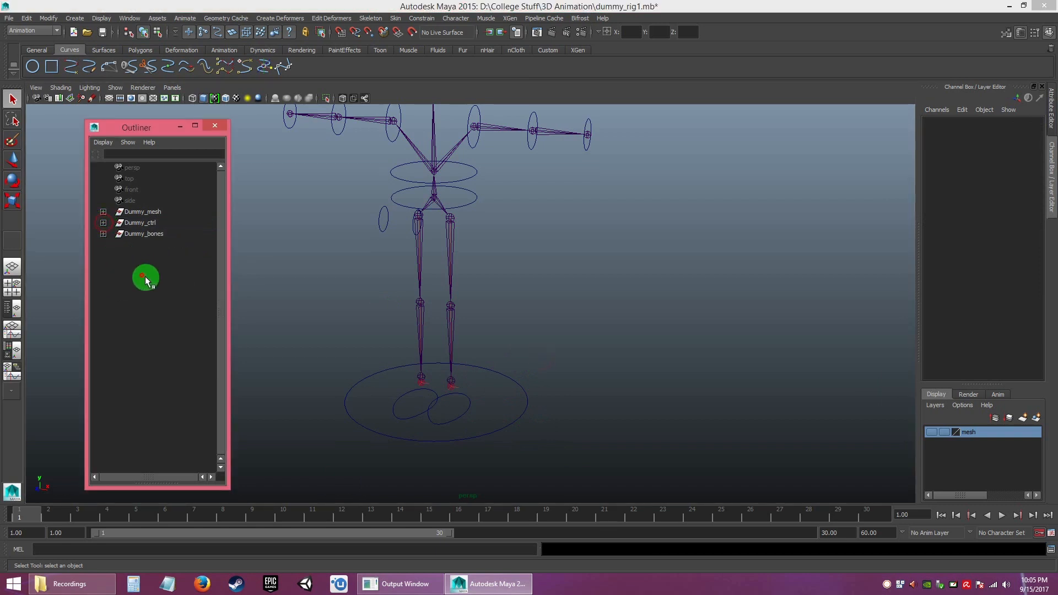
- Test the complete control hierarchy by moving ctrl_master sideways, and undo the move
left_click_drag(519, 403, 539, 435)
right_click_drag(581, 439, 553, 392, "alt")
left_click_drag(553, 392, 581, 391, "alt")
right_click_drag(582, 393, 530, 392, "alt")
key("w")
left_click_drag(506, 384, 773, 407)
key("ctrl+z")
- Test the complete rig by rotating ctrl_master freely around its axes, and undo the rotation
left_click_drag(556, 414, 385, 331, "alt")
key("e")
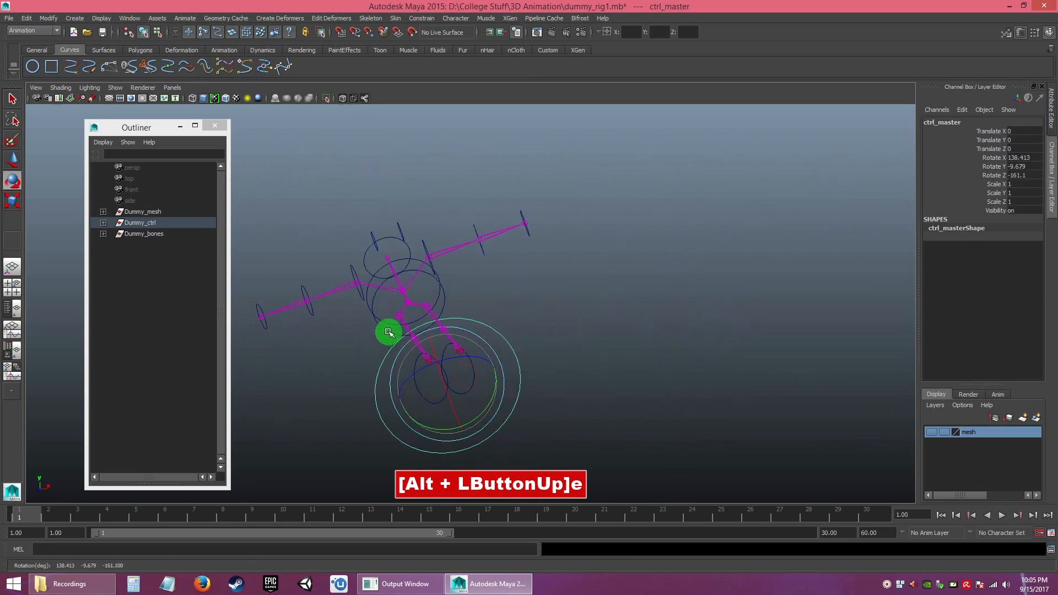
key("ctrl+z")
left_click(559, 354)
left_click(521, 391)
left_click(578, 390)
left_click(561, 394, "alt")
right_click_drag(558, 407, 530, 392, "alt")
left_click(519, 403)
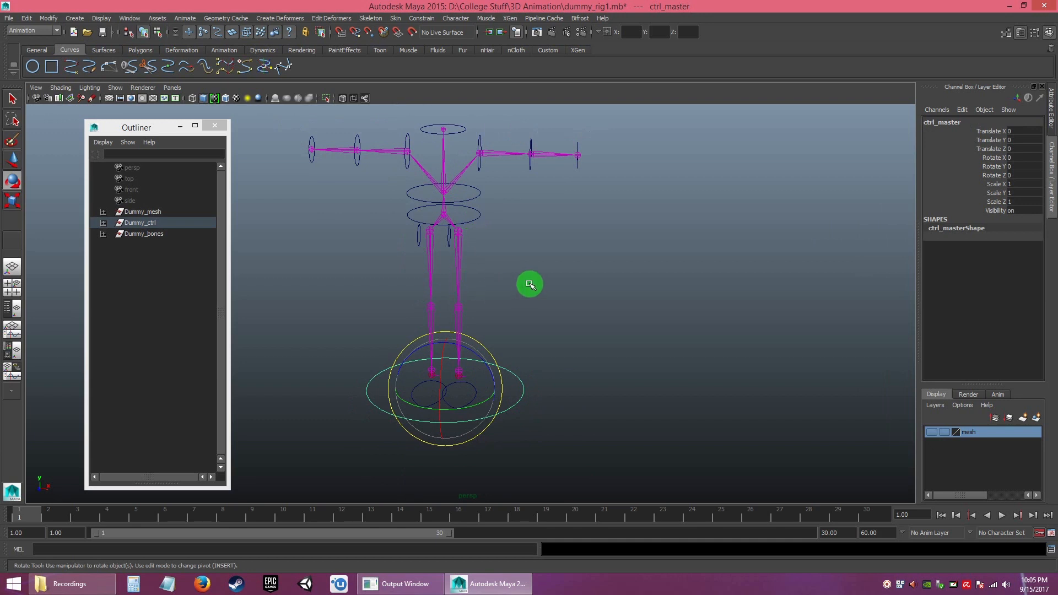
left_click(547, 304)
left_click_drag(559, 344, 536, 356, "alt")
right_click_drag(537, 355, 544, 355, "alt")
middle_click_drag(544, 355, 546, 365, "alt")
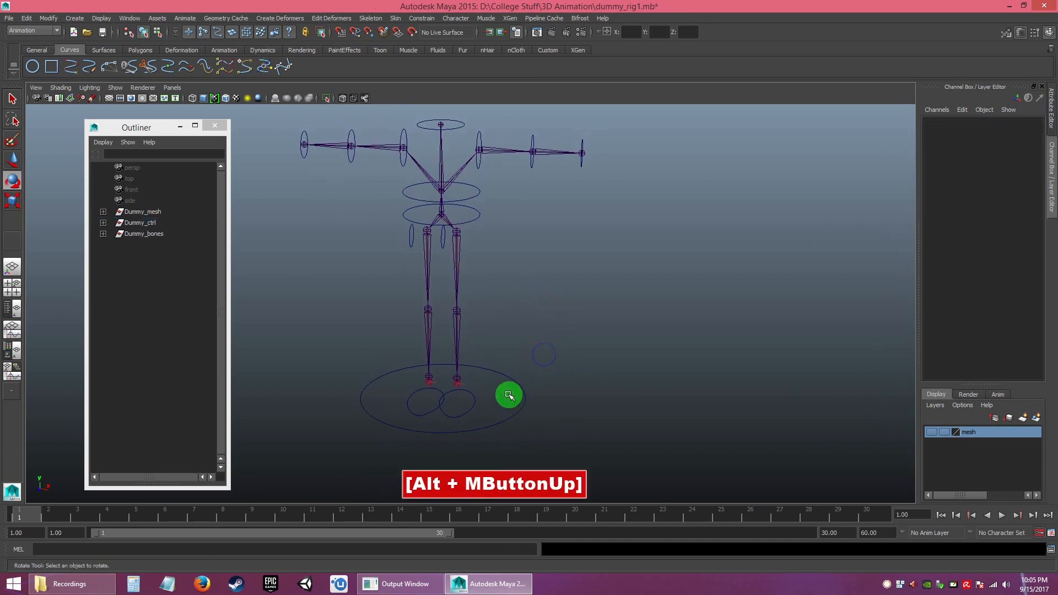
- Test ctrl_master again with a small rotation and a diagonal move, undoing each one
left_click(510, 413)
left_click(560, 414)
left_click(512, 401)
left_click_drag(508, 415, 461, 378)
key("ctrl+z")
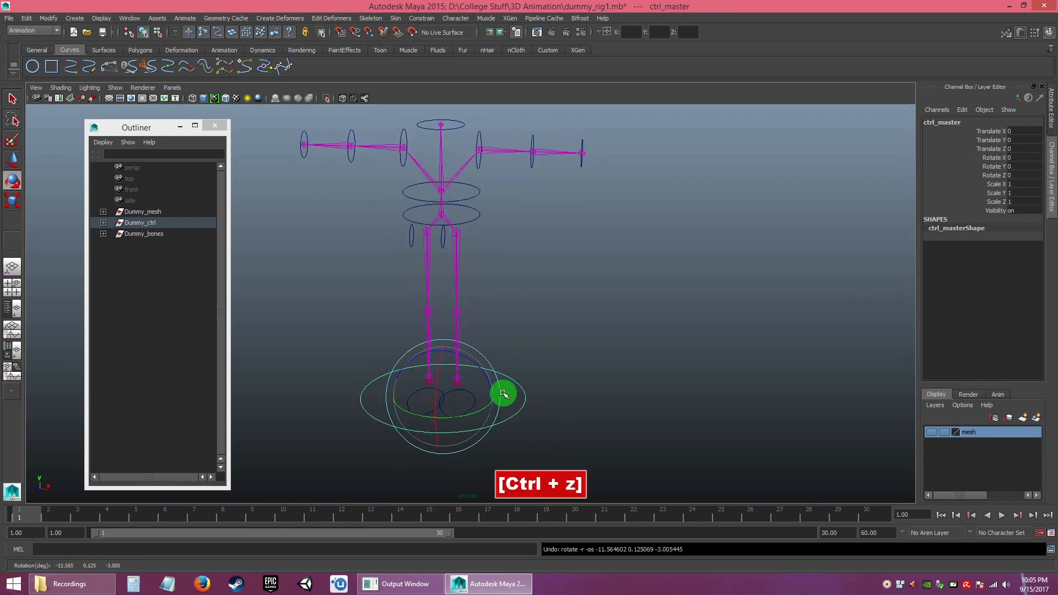
key("w")
middle_click_drag(472, 366, 431, 399)
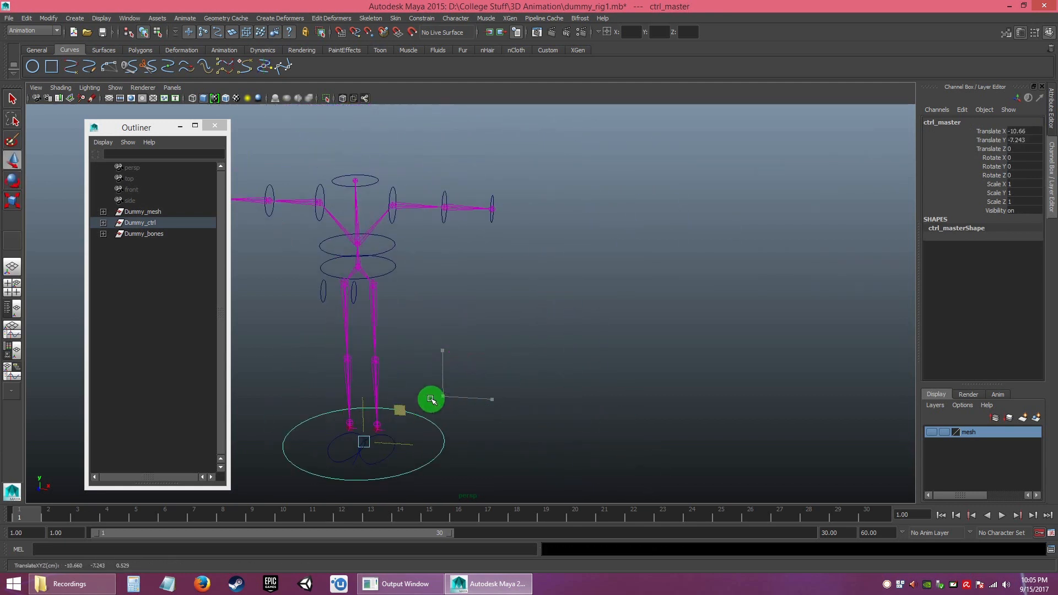
key("ctrl+z")
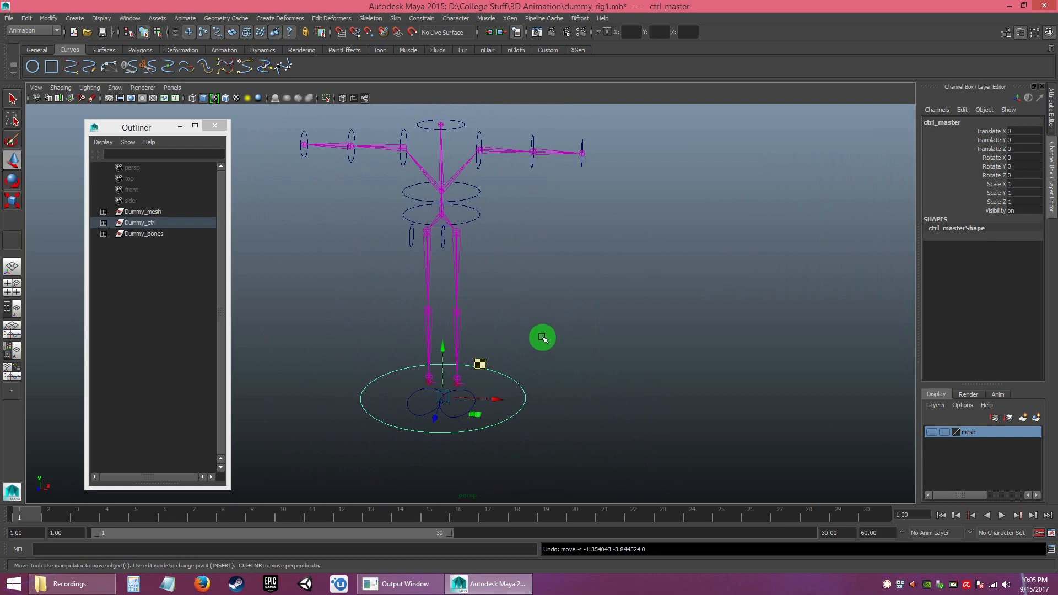
- Test scaling ctrl_master down uniformly to about 0.448 to compare controls and bones, and undo the scaling
middle_click_drag(542, 337, 548, 331, "alt")
left_click_drag(547, 331, 511, 326, "alt")
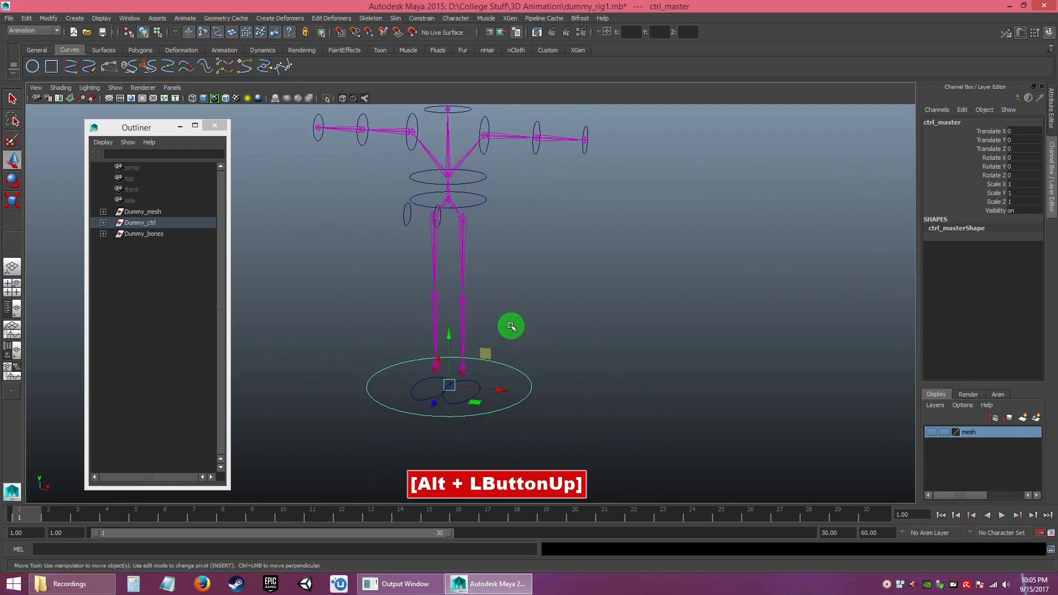
key("r")
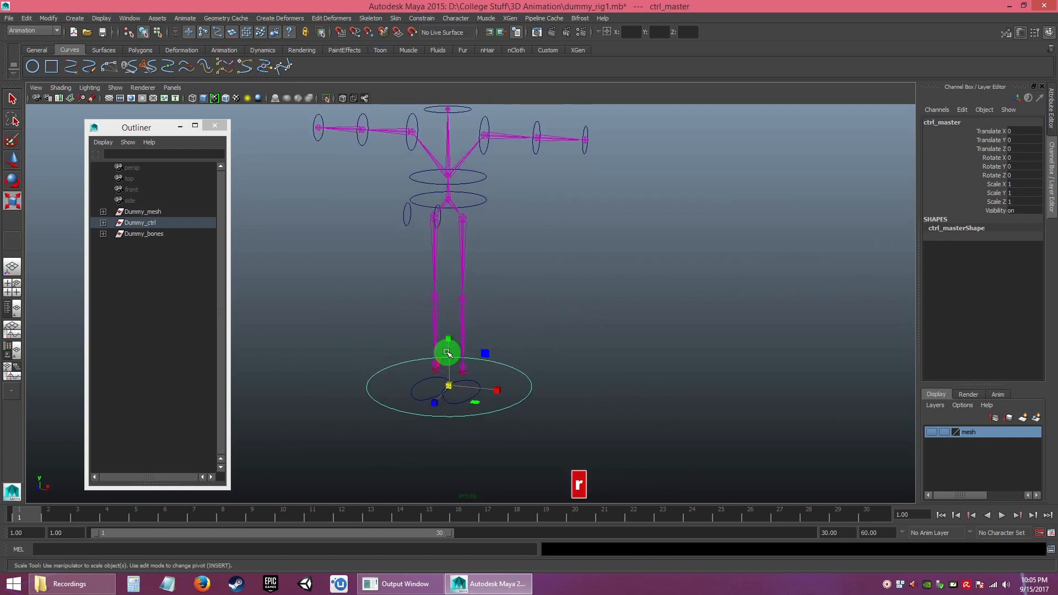
left_click_drag(449, 386, 274, 365)
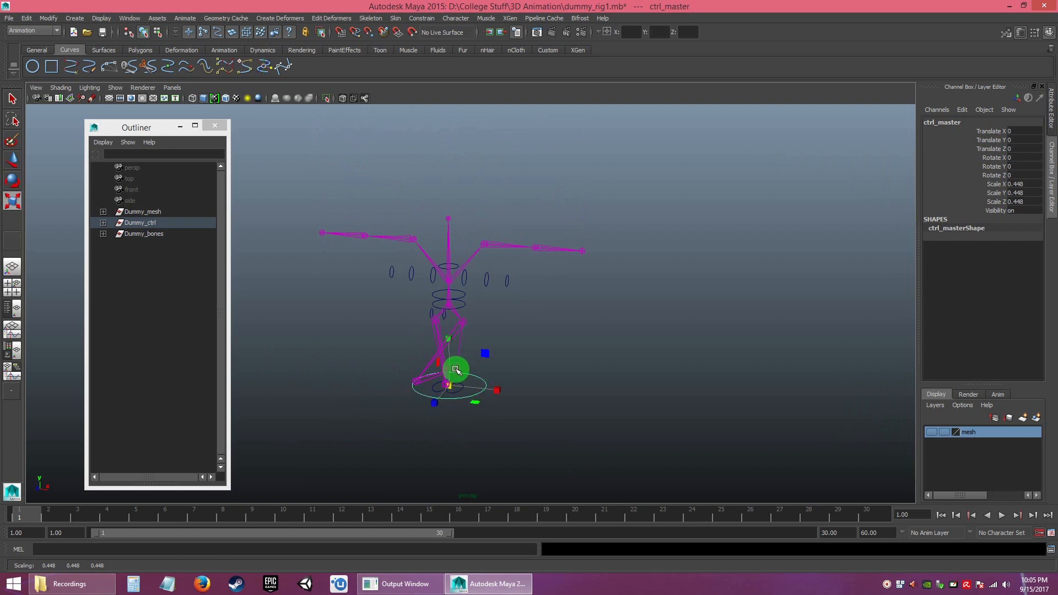
key("ctrl+z")
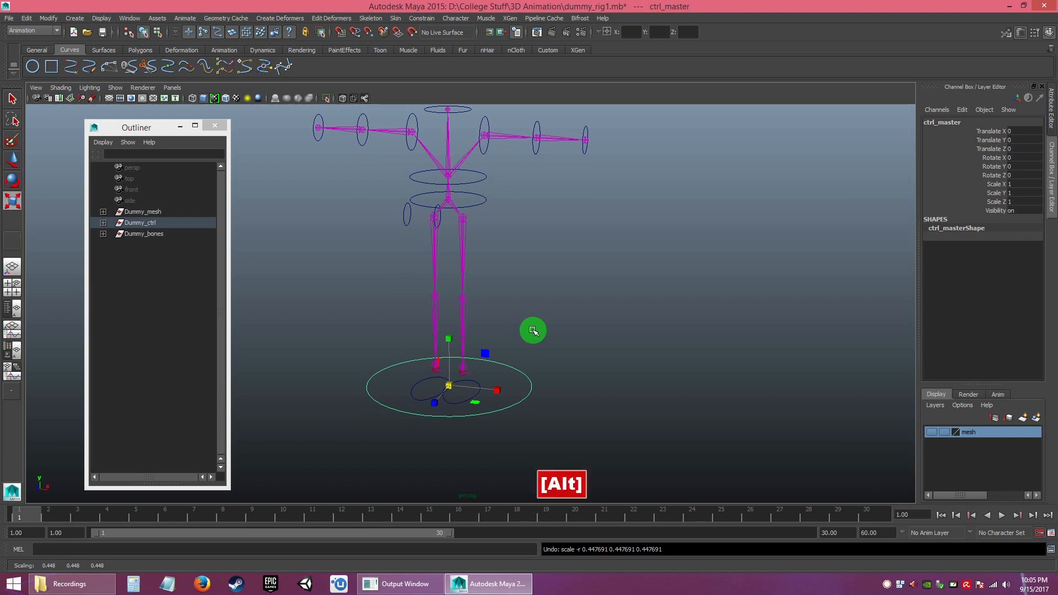
- Test scaling ctrl_master up uniformly to about 1.531, undo the scaling and deselect the control
right_click_drag(534, 331, 517, 303, "alt")
middle_click_drag(517, 302, 503, 335, "alt")
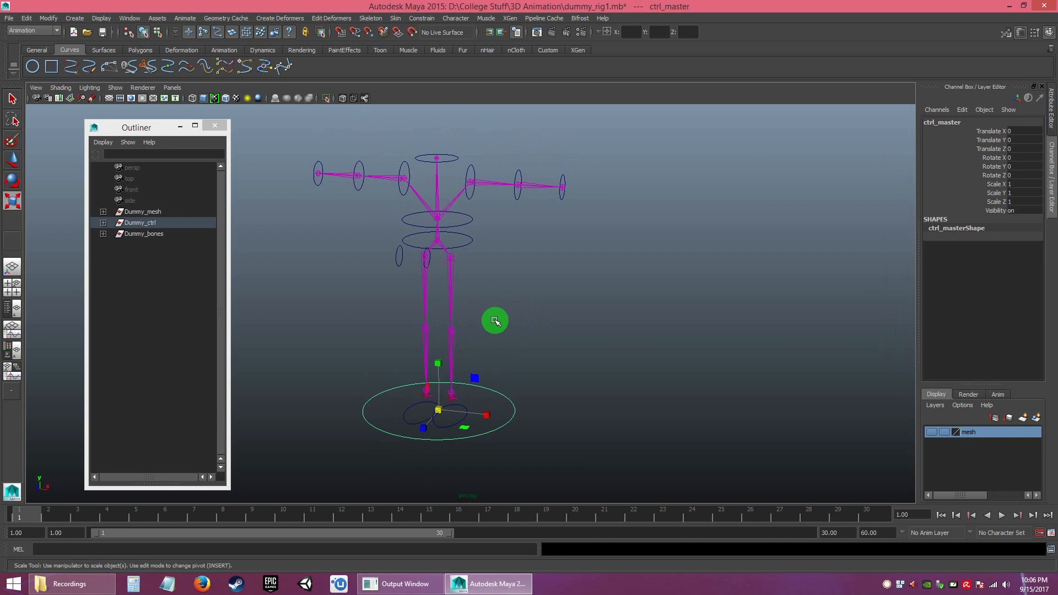
left_click(530, 417)
left_click(512, 420)
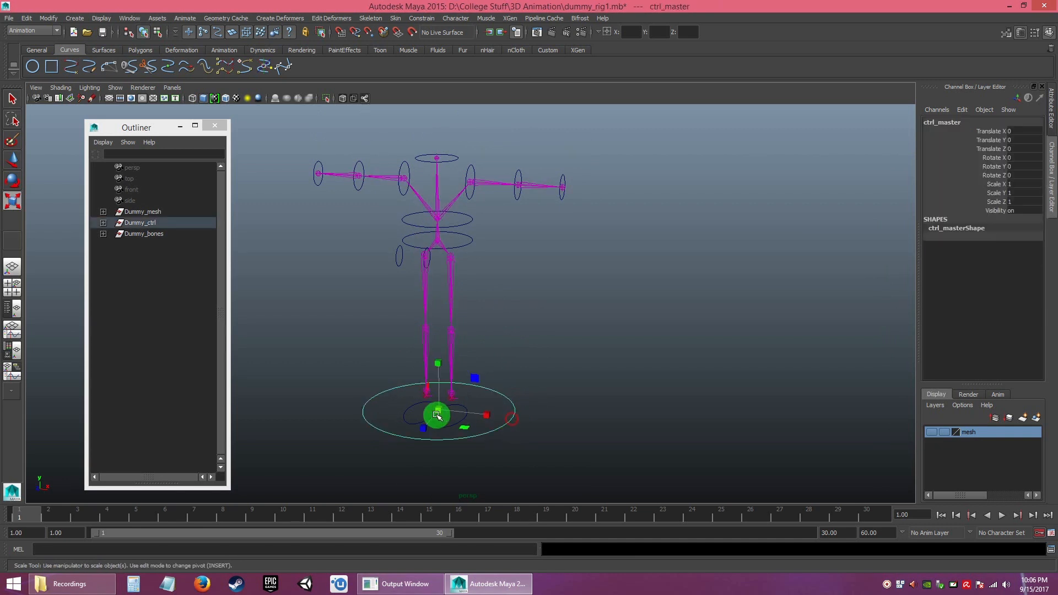
left_click_drag(437, 411, 594, 358)
key("ctrl+z")
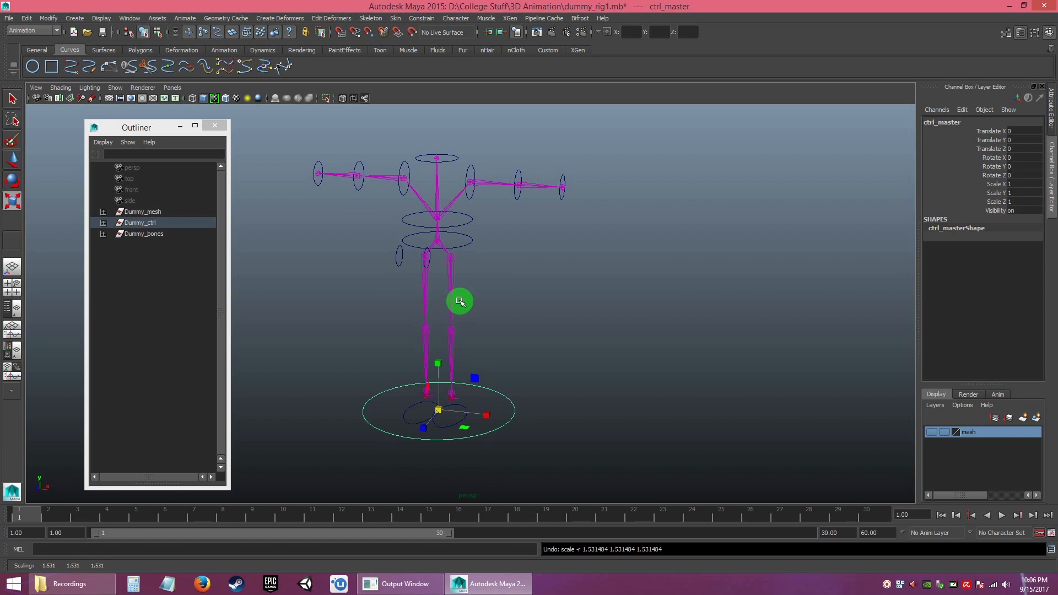
left_click(513, 331)
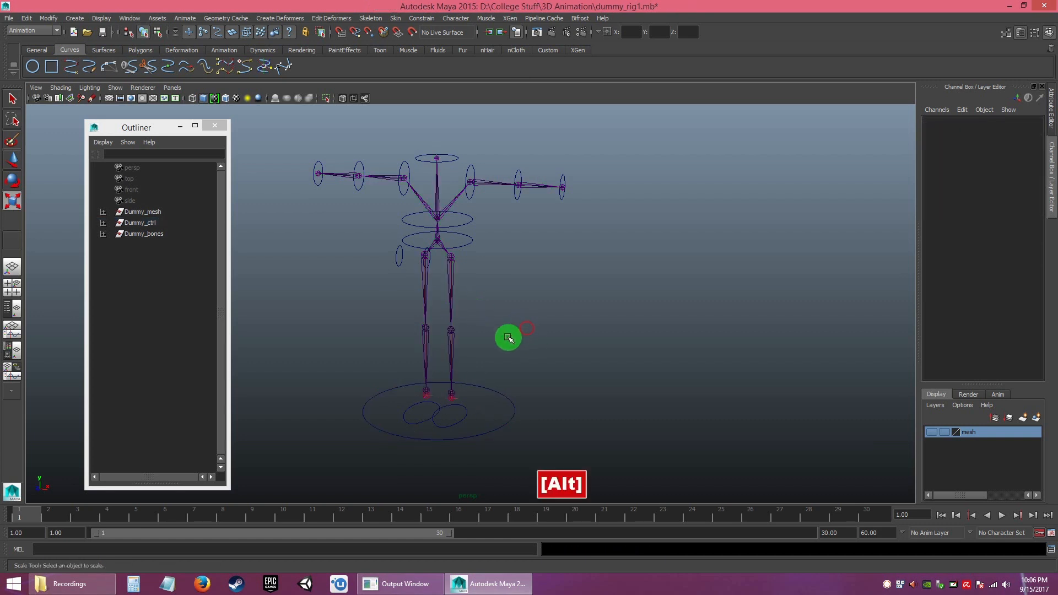
- Examine the skeleton and its root joint inside the hip control from several angles
left_click_drag(503, 335, 515, 340, "alt")
middle_click_drag(514, 340, 537, 335, "alt")
left_click_drag(537, 335, 535, 336, "alt")
right_click_drag(535, 336, 540, 356, "alt")
left_click_drag(538, 316, 542, 320, "alt")
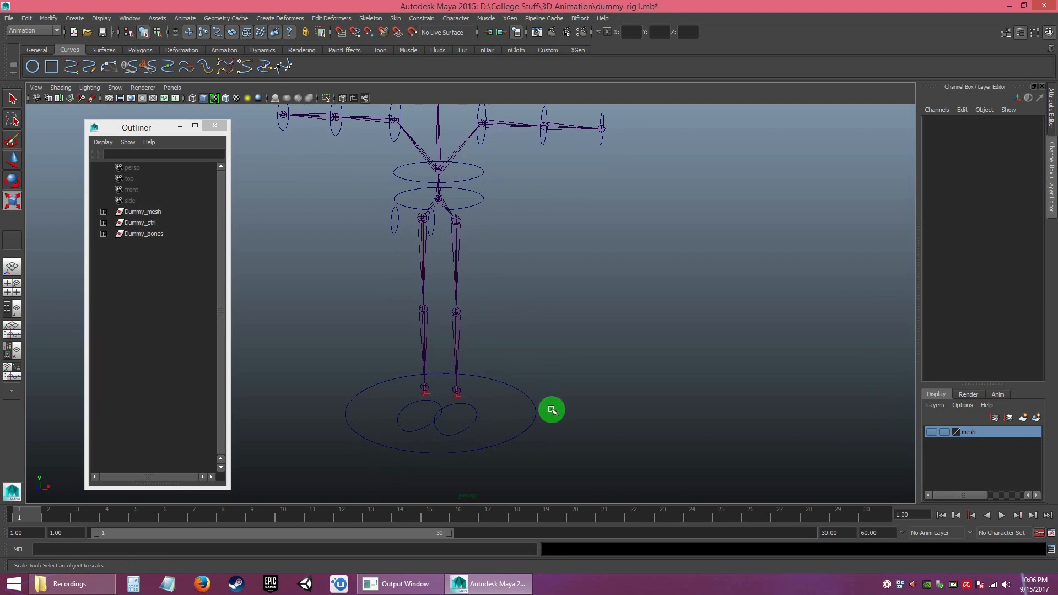
left_click_drag(461, 227, 475, 229, "alt")
middle_click_drag(475, 228, 513, 314, "alt")
right_click_drag(512, 314, 529, 333, "alt")
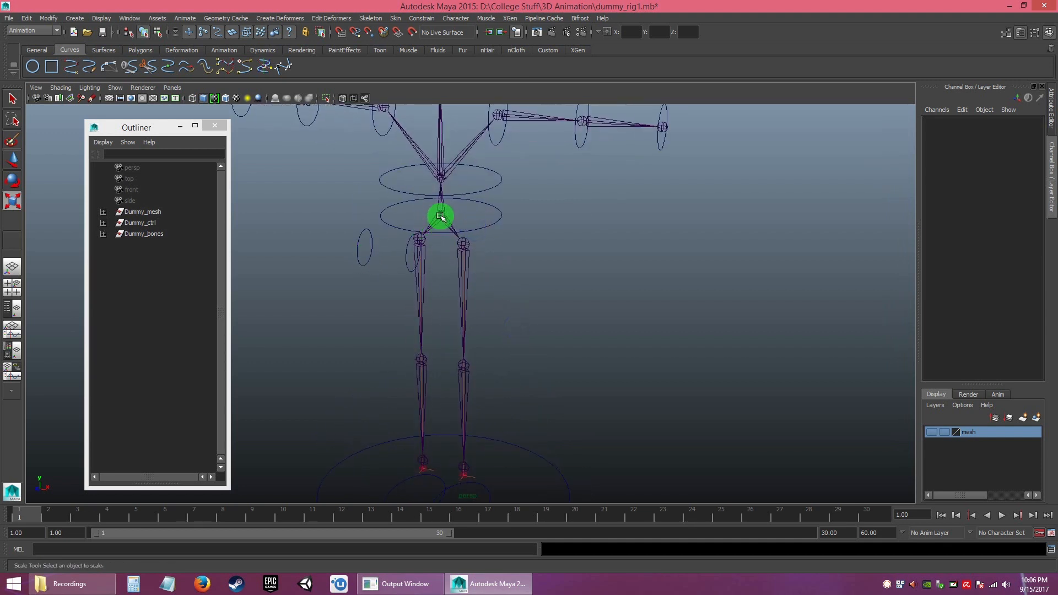
left_click(440, 217)
left_click(517, 300)
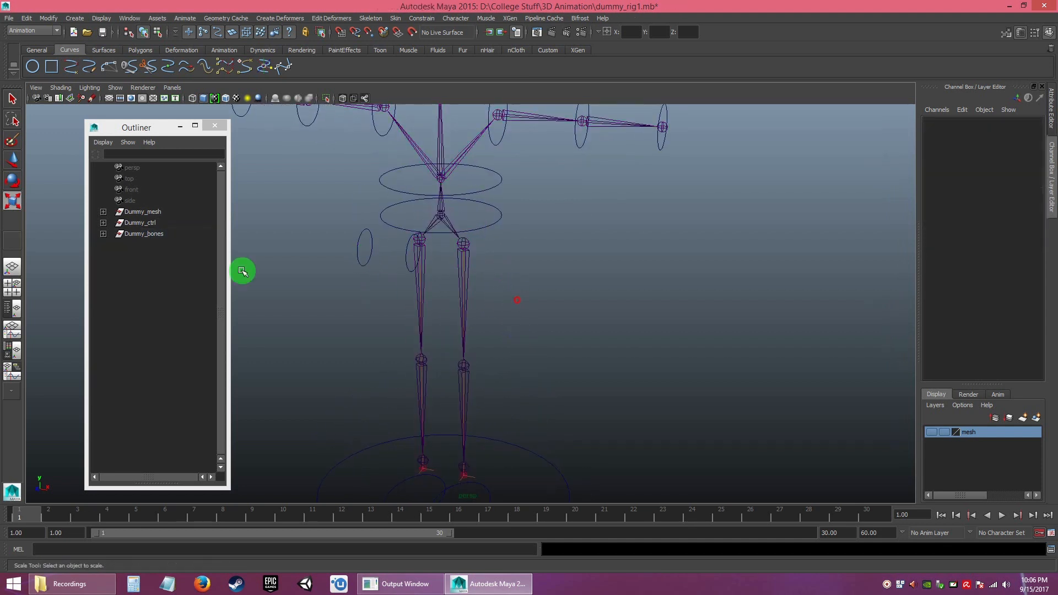
- Inspect the Dummy_bones group against the root joint, and review which constraint types are available for it
left_click(141, 233)
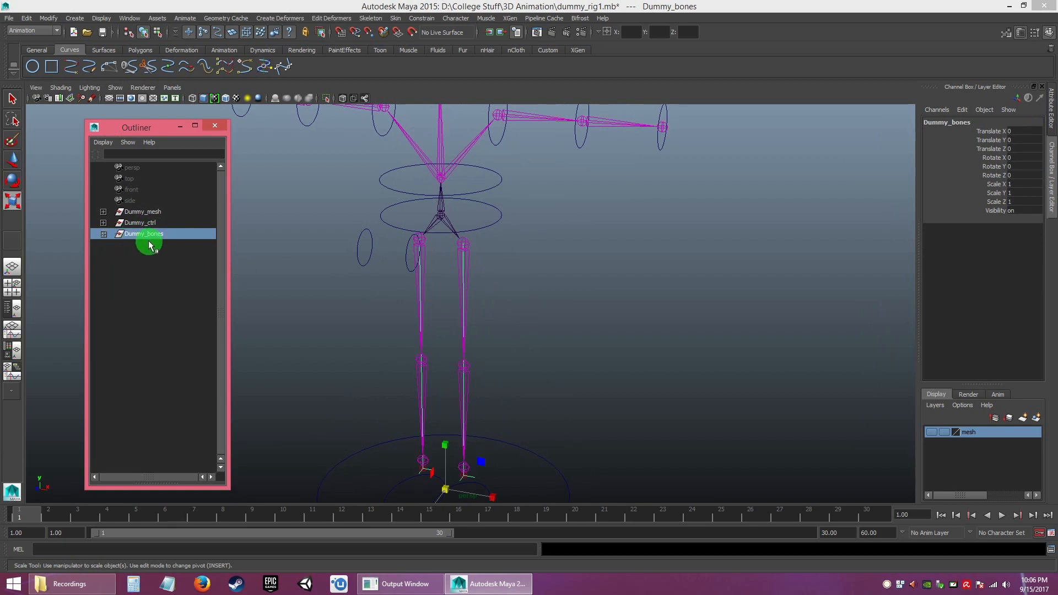
left_click(386, 294)
left_click(440, 214)
left_click(554, 292)
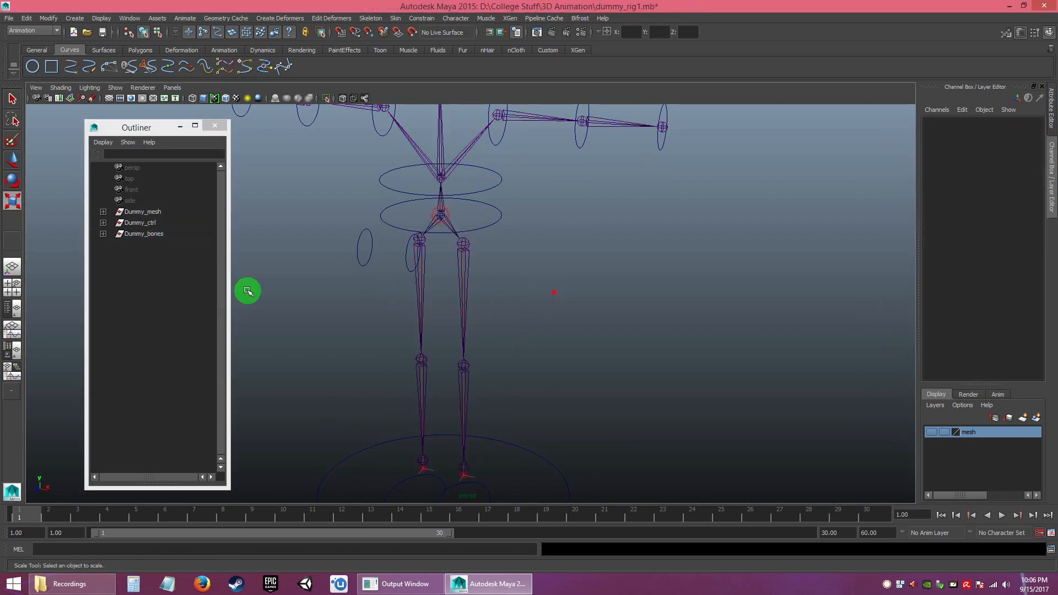
left_click(103, 234)
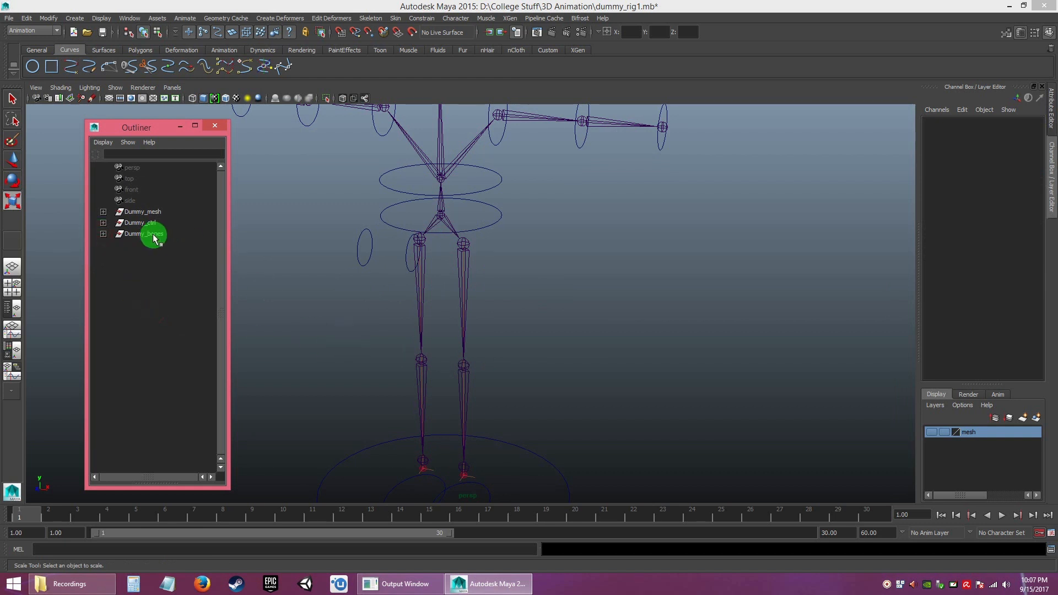
left_click(131, 235)
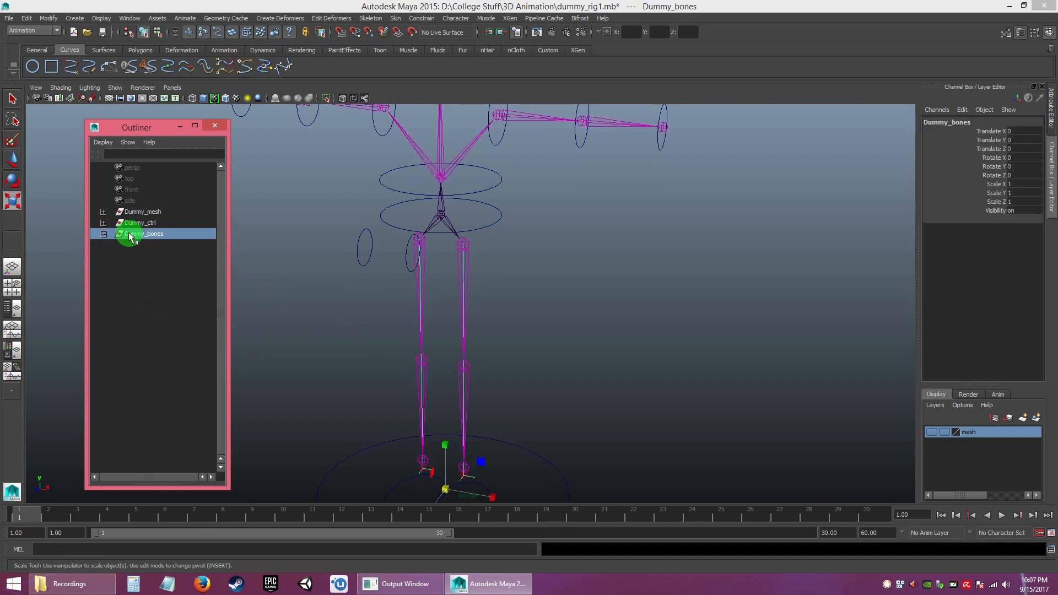
right_click_drag(562, 366, 524, 336, "alt")
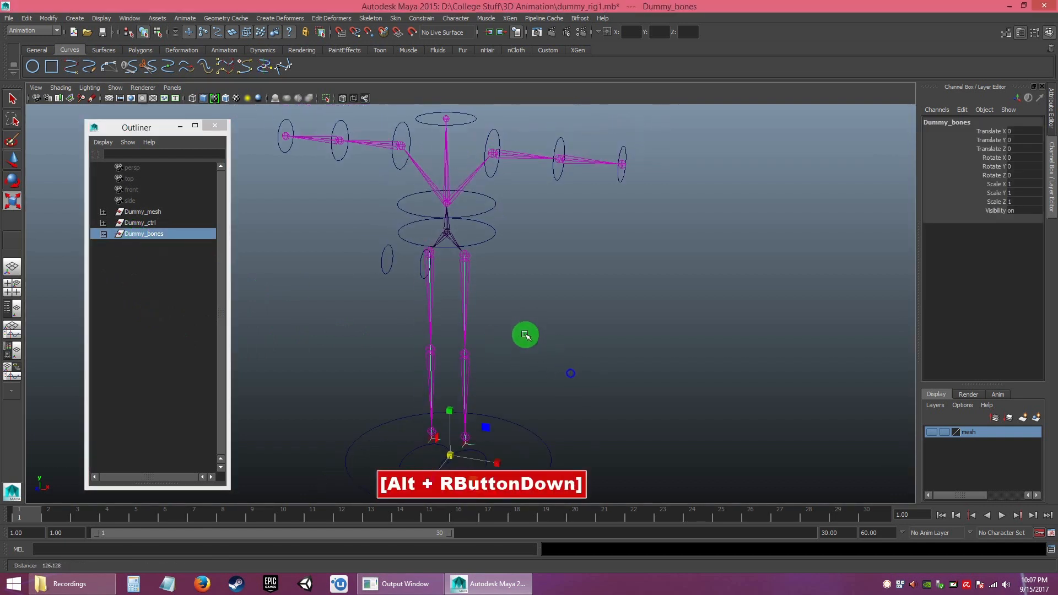
middle_click_drag(531, 298, 395, 241, "alt")
left_click(421, 18)
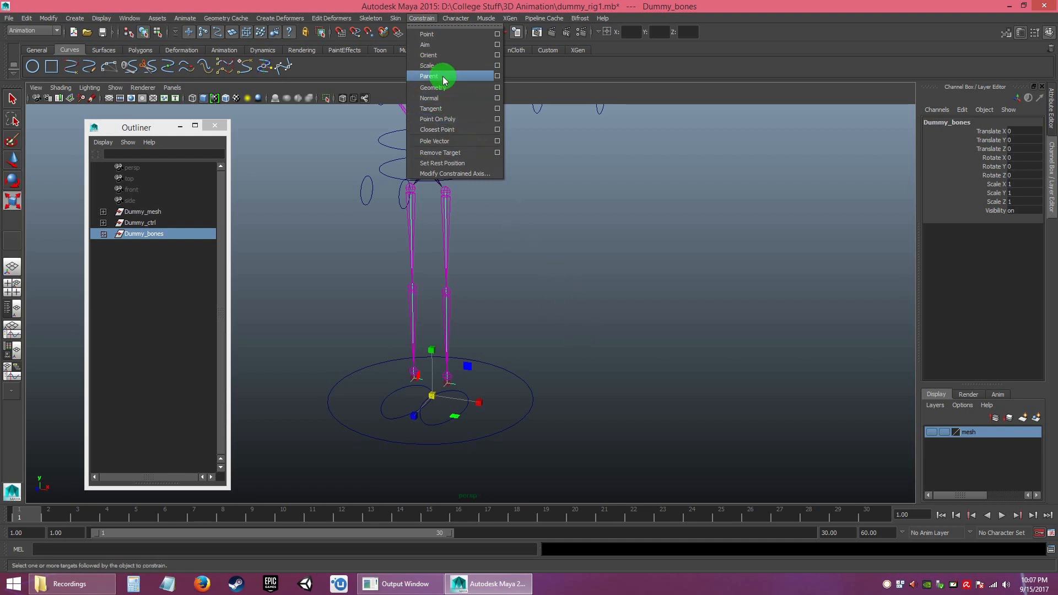
left_click(573, 330)
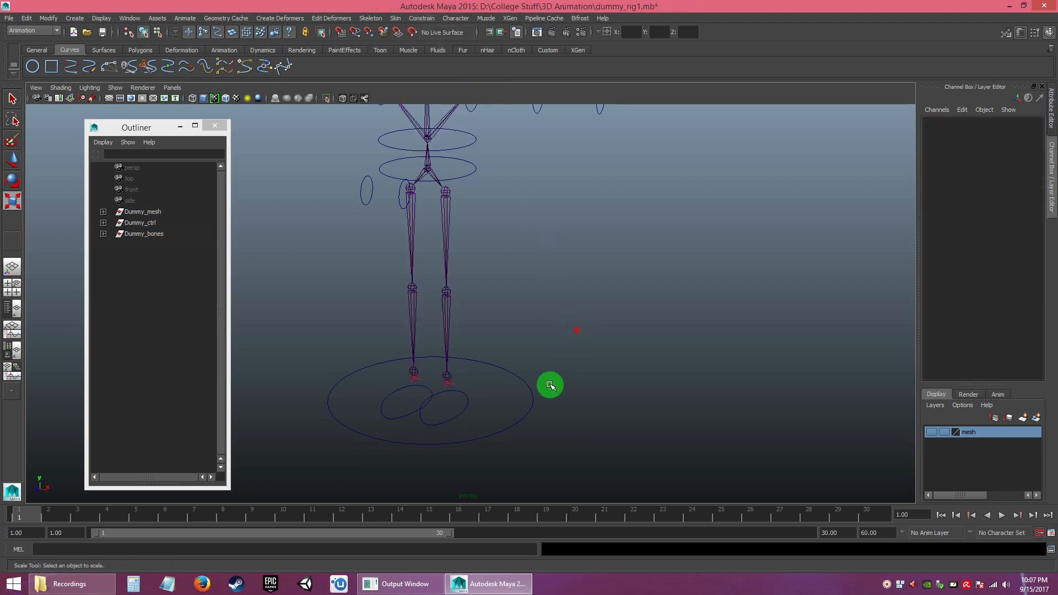
left_click_drag(509, 394, 542, 432)
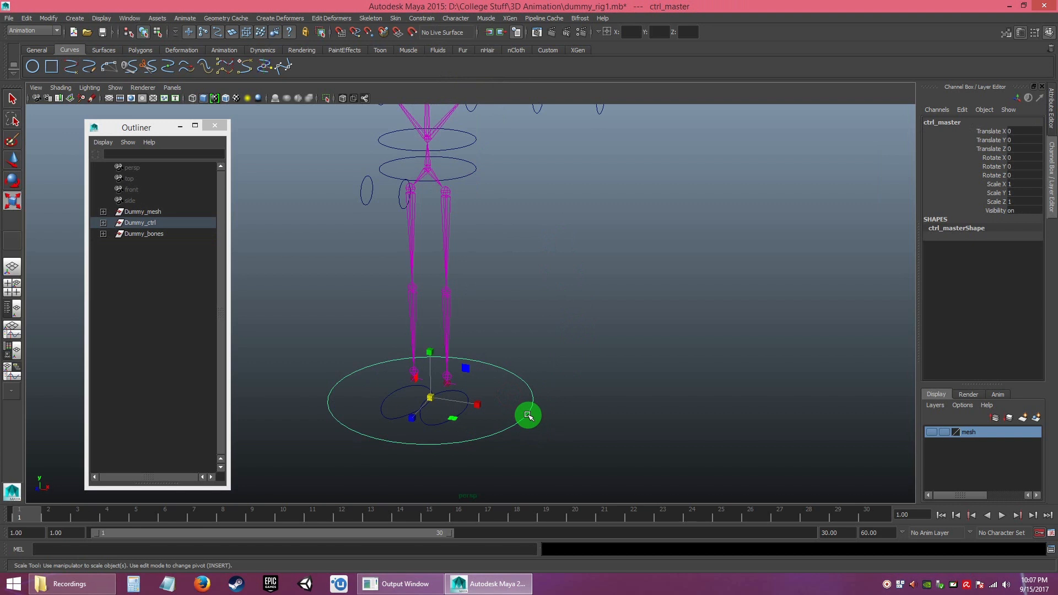
left_click_drag(559, 330, 562, 317, "alt")
middle_click_drag(562, 316, 562, 311, "alt")
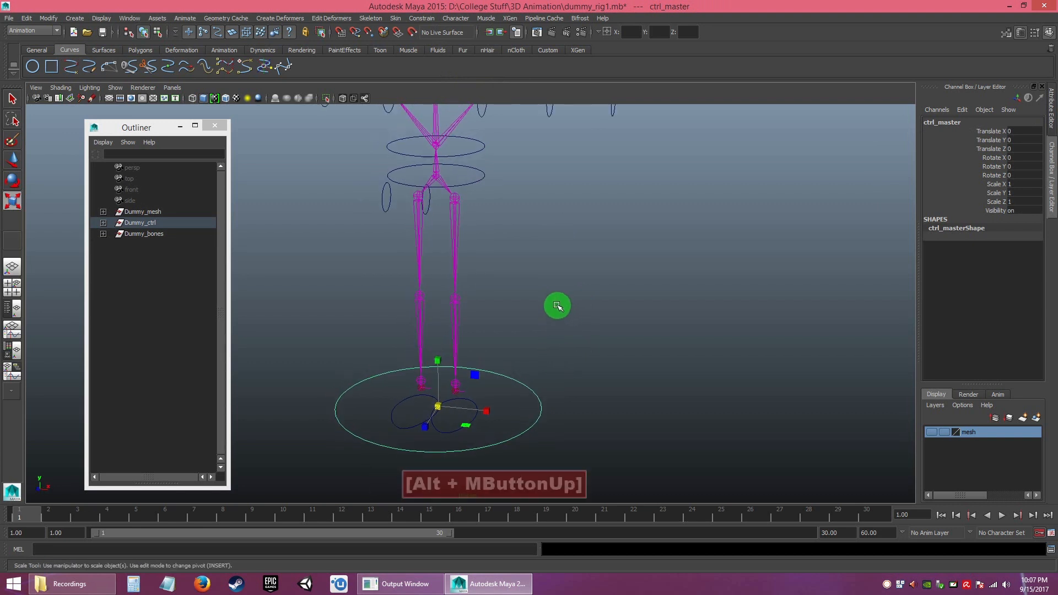
left_click_drag(530, 283, 522, 280, "alt")
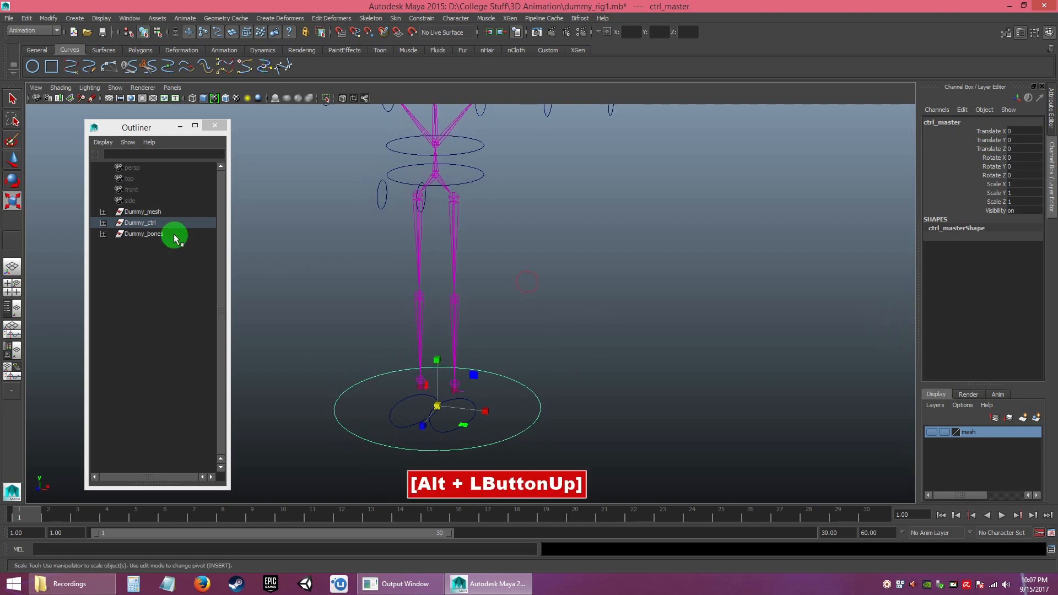
left_click(575, 429)
left_click_drag(514, 397, 562, 450)
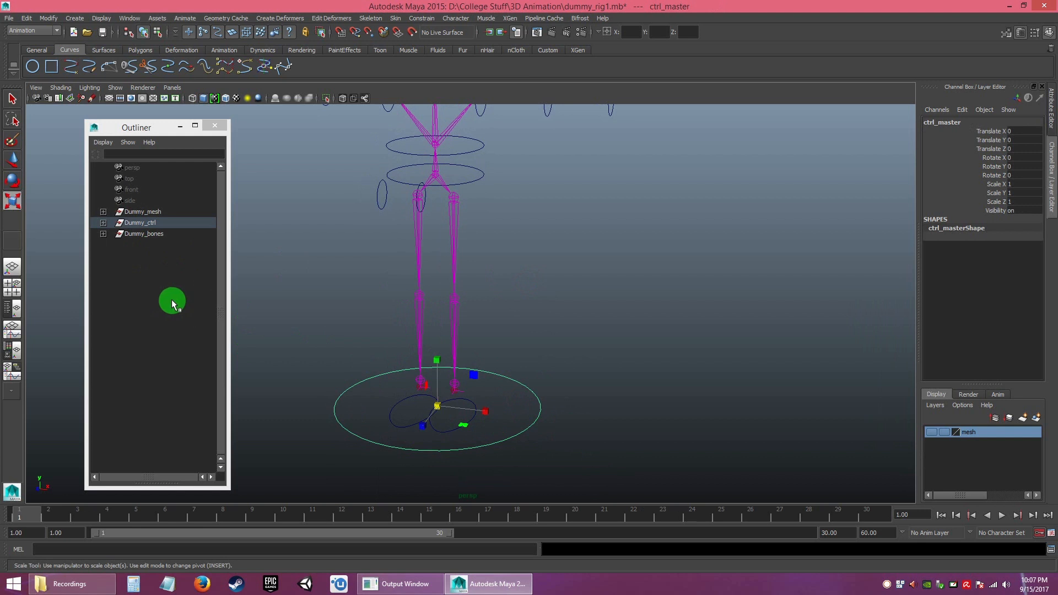
left_click(415, 19)
left_click(446, 66)
left_click(567, 385)
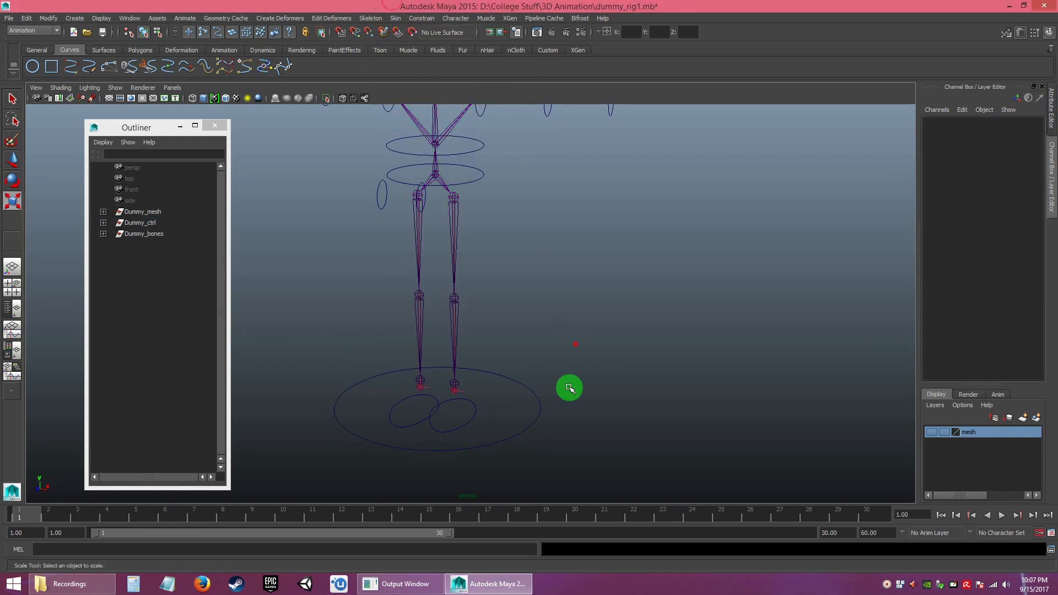
- Constrain the scale of the Dummy_bones group to ctrl_master with a Scale constraint
left_click_drag(522, 408, 555, 452)
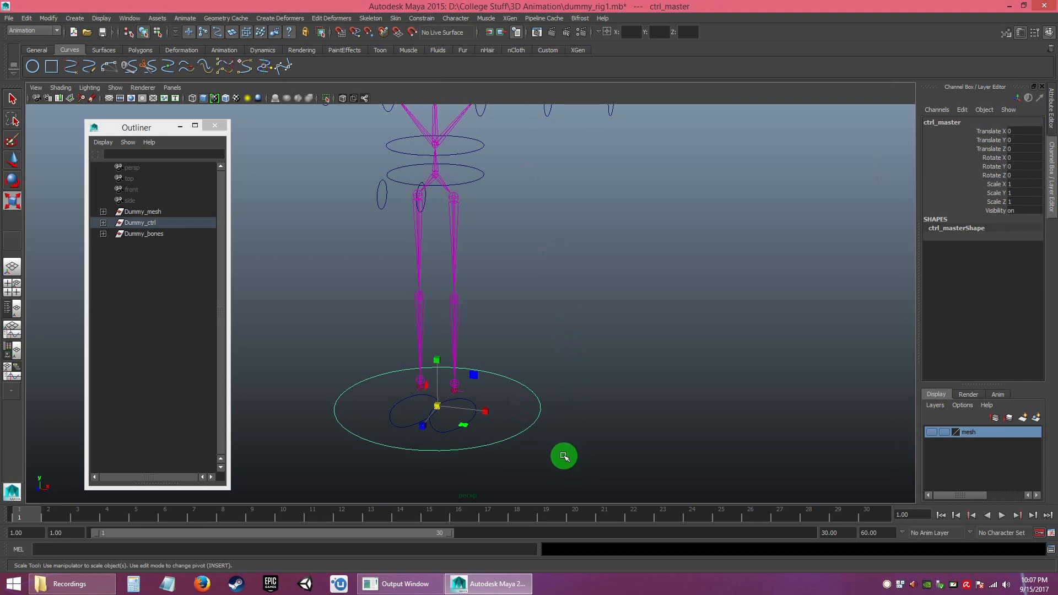
key("q")
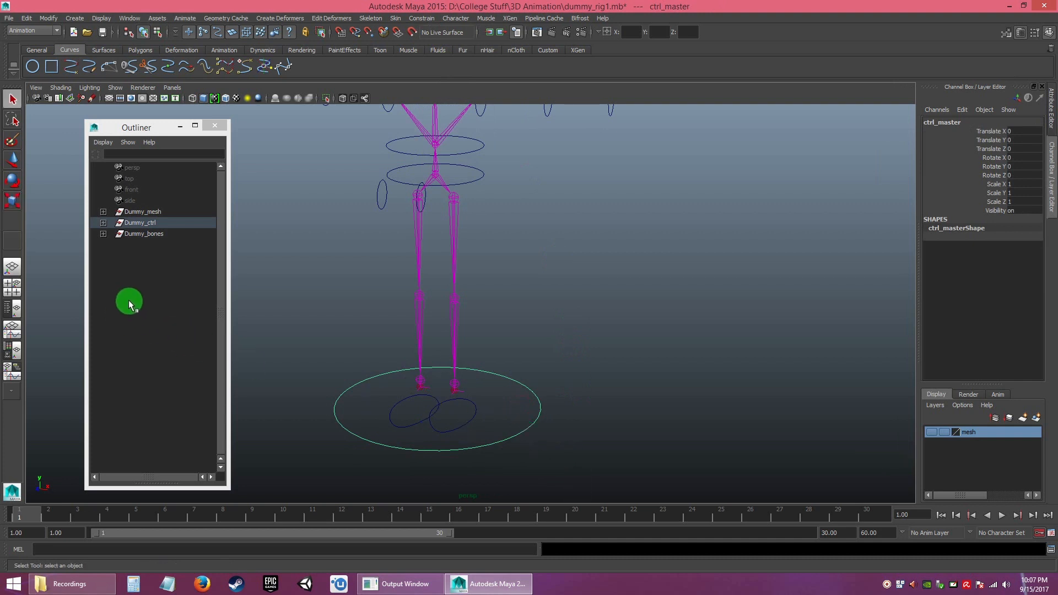
key("ctrl")
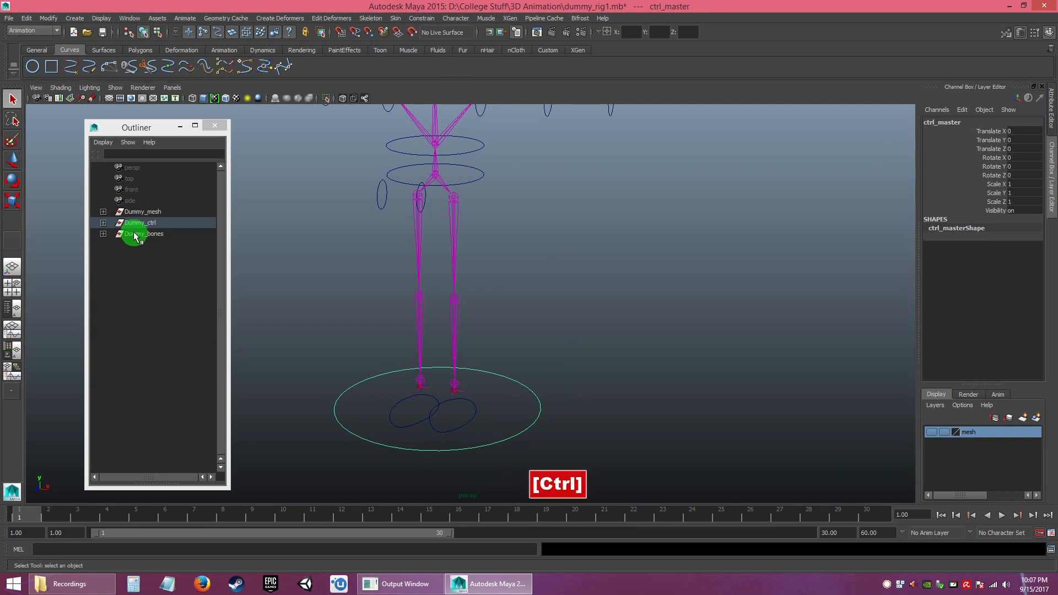
left_click_drag(130, 126, 140, 125)
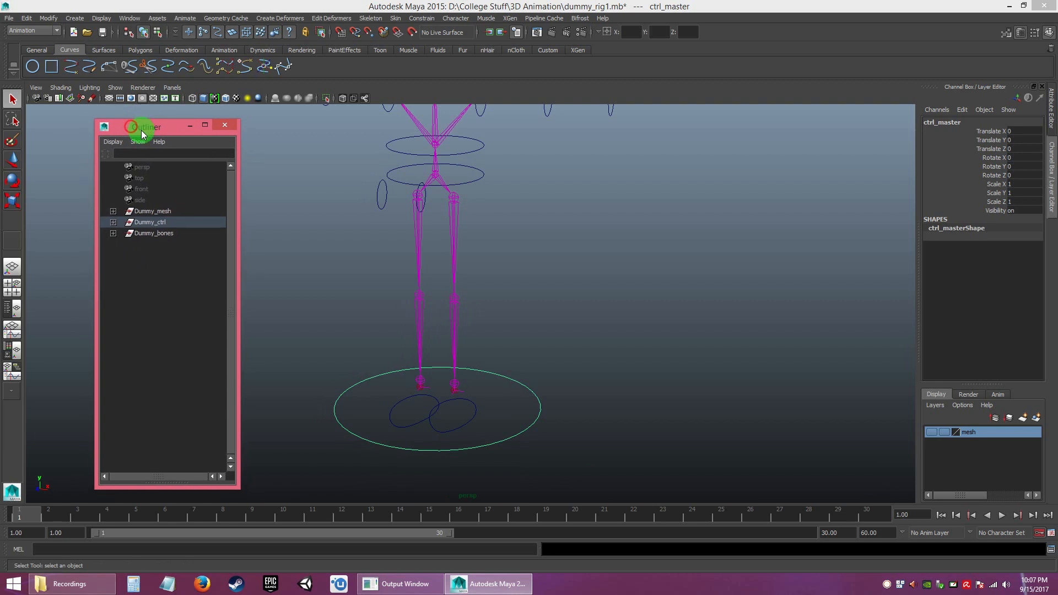
left_click(146, 235, "ctrl")
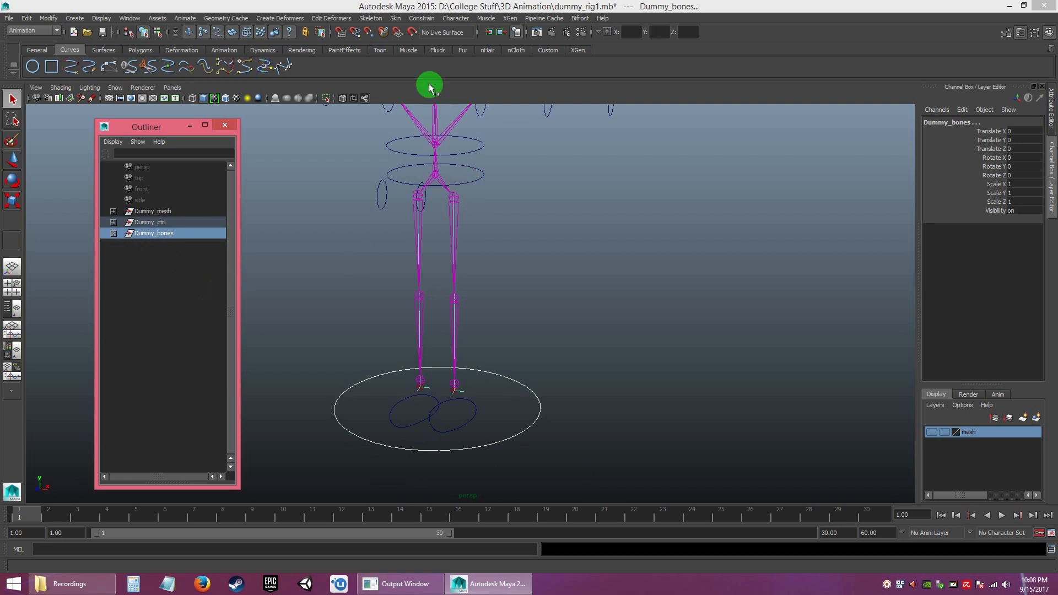
left_click(422, 18)
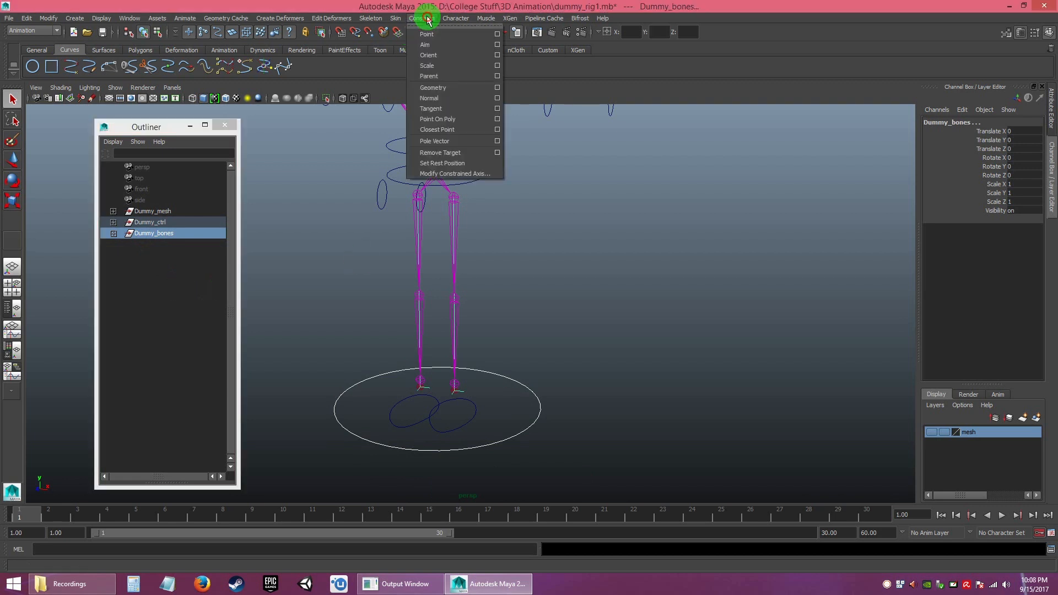
left_click(497, 65)
left_click(540, 342)
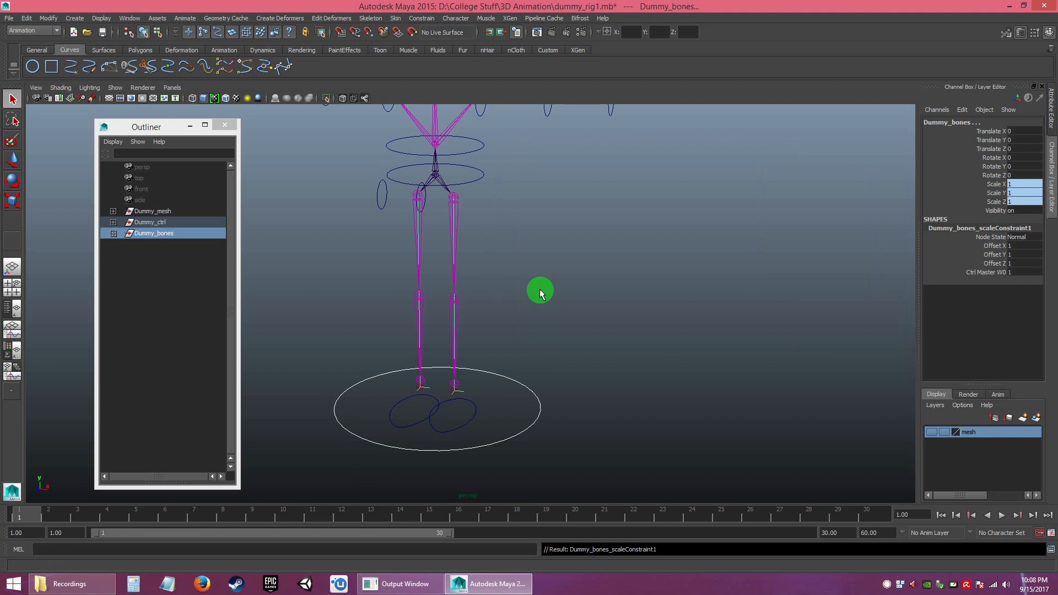
- Test scaling ctrl_master up uniformly to about 1.544 to compare bones and controls, and undo the scaling
left_click(540, 291)
left_click(535, 421)
right_click_drag(569, 429, 531, 347, "alt")
middle_click_drag(531, 347, 501, 309, "alt")
left_click_drag(501, 309, 510, 305, "alt")
right_click_drag(510, 307, 518, 331, "alt")
key("r")
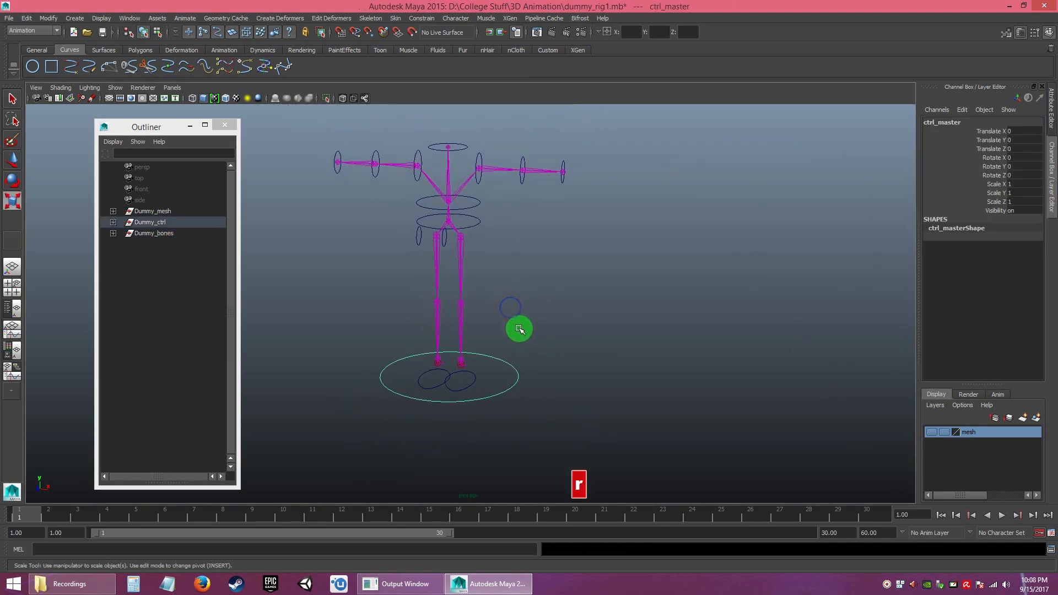
left_click_drag(448, 397, 429, 385, "alt")
right_click_drag(430, 385, 467, 422, "alt")
middle_click_drag(468, 423, 434, 336, "alt")
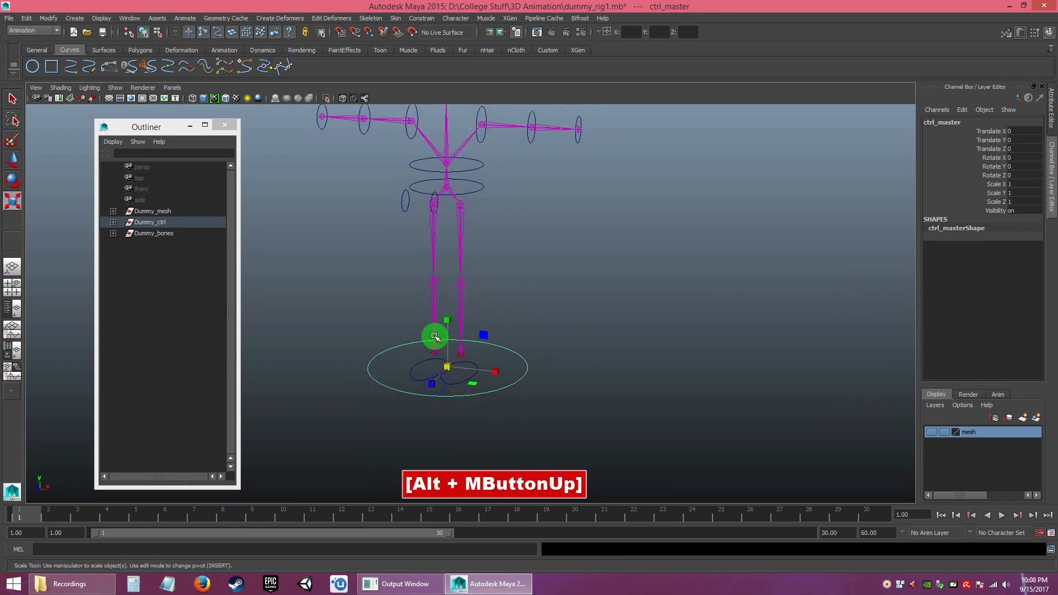
left_click_drag(447, 366, 613, 385)
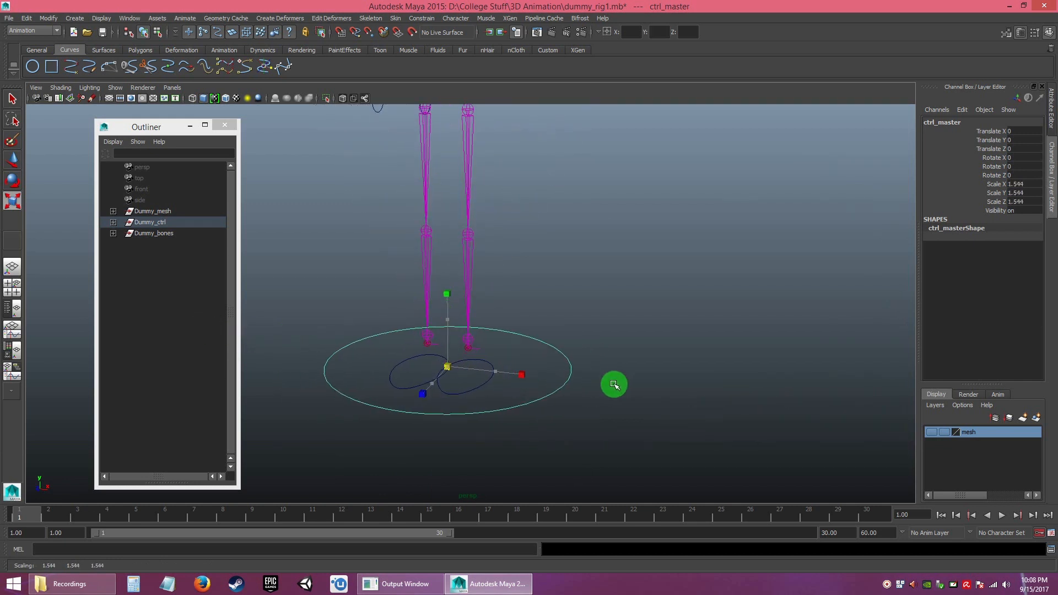
key("ctrl+z")
key("ctrl+z")
- Test moving the left foot control ctrl_foot_L, and undo the move
left_click_drag(595, 328, 488, 335, "alt")
right_click_drag(488, 336, 524, 401, "alt")
left_click_drag(523, 401, 472, 412, "alt")
left_click(450, 420)
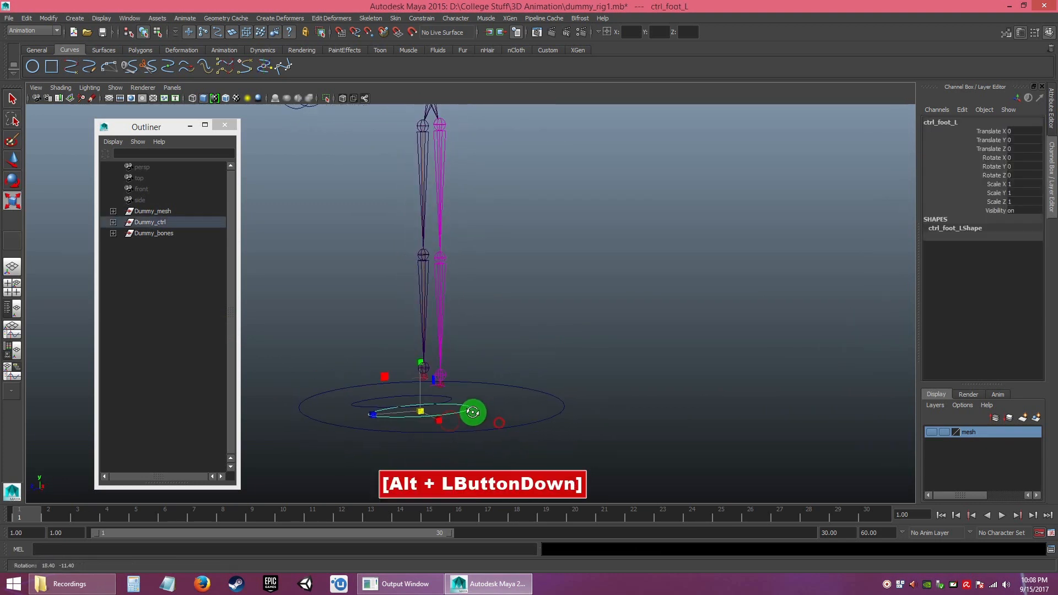
key("w")
left_click_drag(388, 378, 366, 321)
key("ctrl+z")
- Show the mesh layer briefly to compare the dummy with its rig, hide it again and examine the skeleton from several angles
left_click_drag(595, 382, 906, 431, "alt")
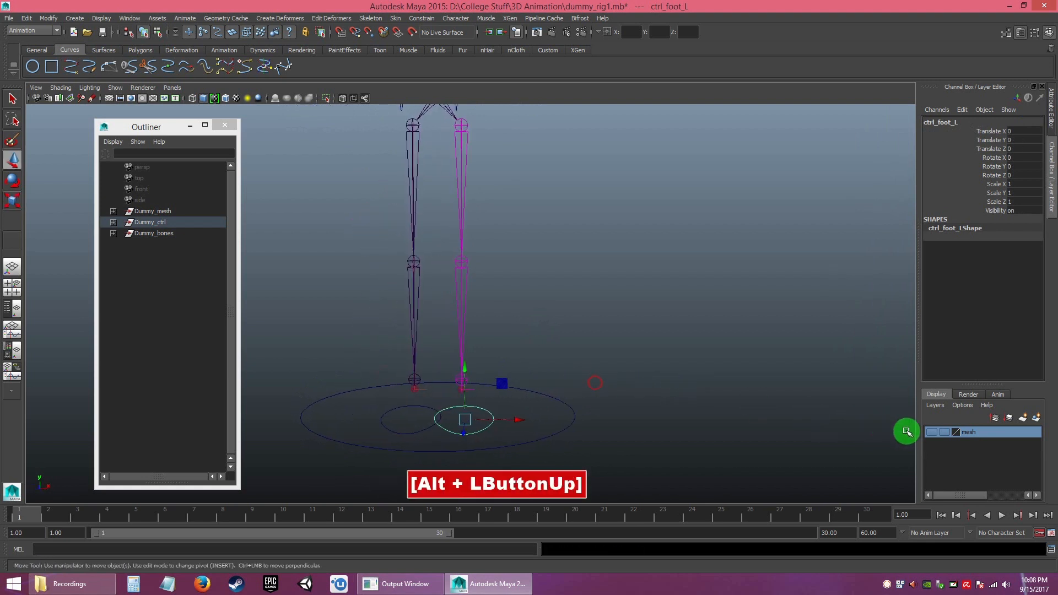
left_click(931, 432)
left_click_drag(600, 361, 658, 385, "alt")
left_click(931, 432)
left_click_drag(805, 404, 583, 345, "alt")
right_click_drag(584, 346, 532, 323, "alt")
left_click_drag(532, 323, 540, 323, "alt")
right_click_drag(541, 324, 576, 325, "alt")
middle_click_drag(576, 325, 584, 331, "alt")
right_click_drag(583, 331, 633, 364, "alt")
left_click(652, 350)
- Set Translate Y of the hip control ctrl_hip to 0
left_click_drag(623, 406, 524, 325, "alt")
middle_click_drag(524, 325, 516, 325, "alt")
left_click(497, 189)
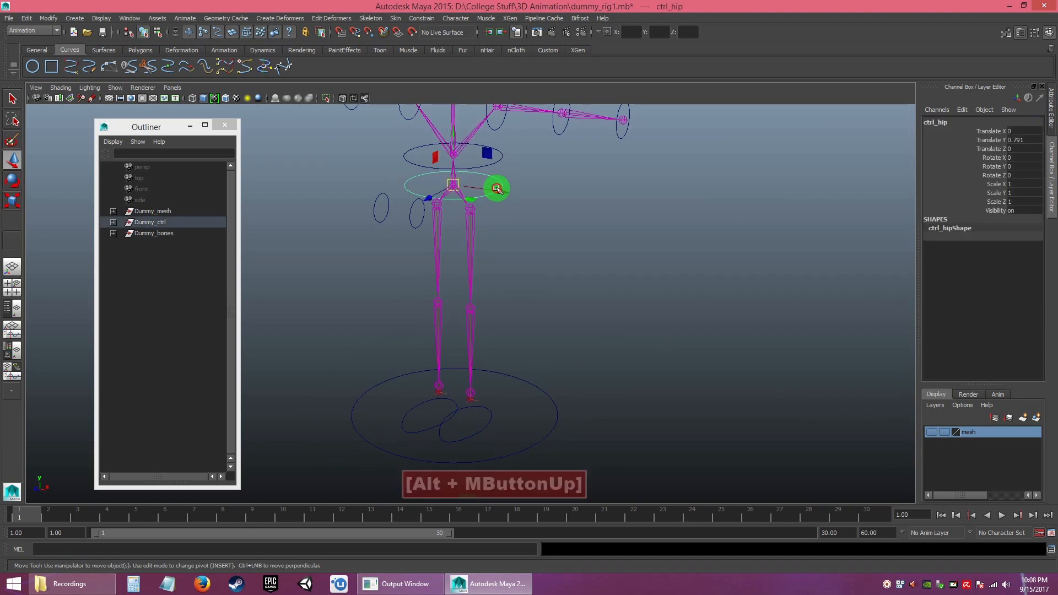
double_click(1018, 140)
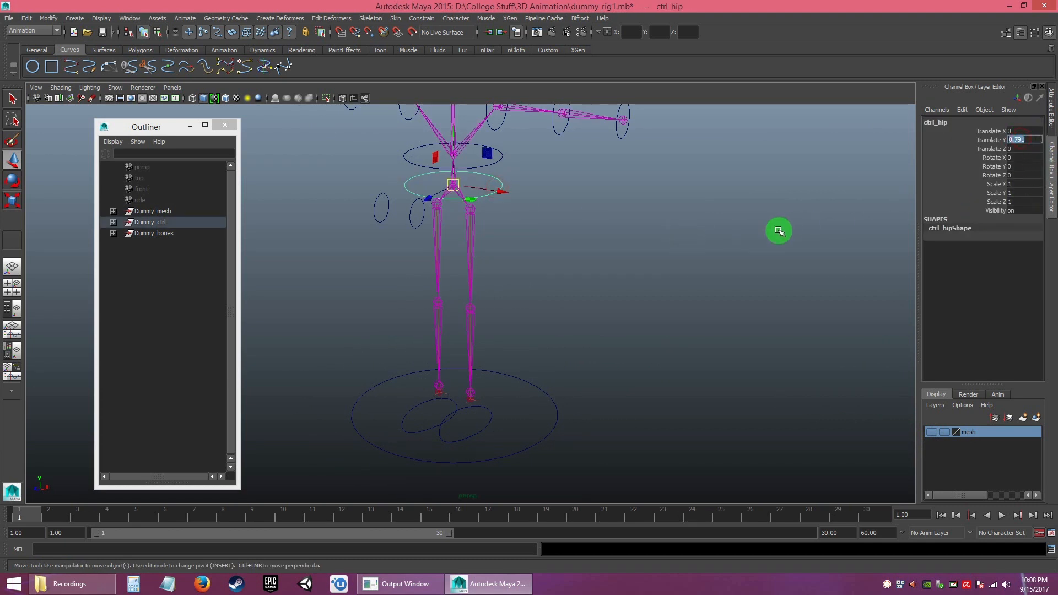
type("0")
key("Return")
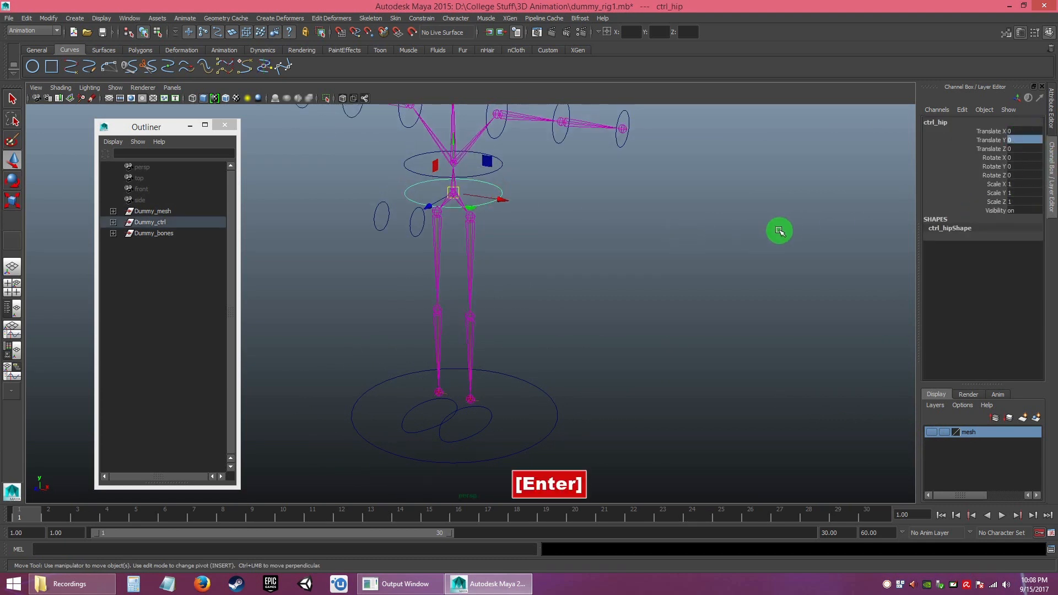
- Test moving ctrl_master to about X 26.589, Z -19.413 and rotating it about 58.287 degrees around Y
left_click_drag(556, 345, 576, 333, "alt")
left_click(564, 421)
left_click_drag(670, 393, 646, 389, "alt")
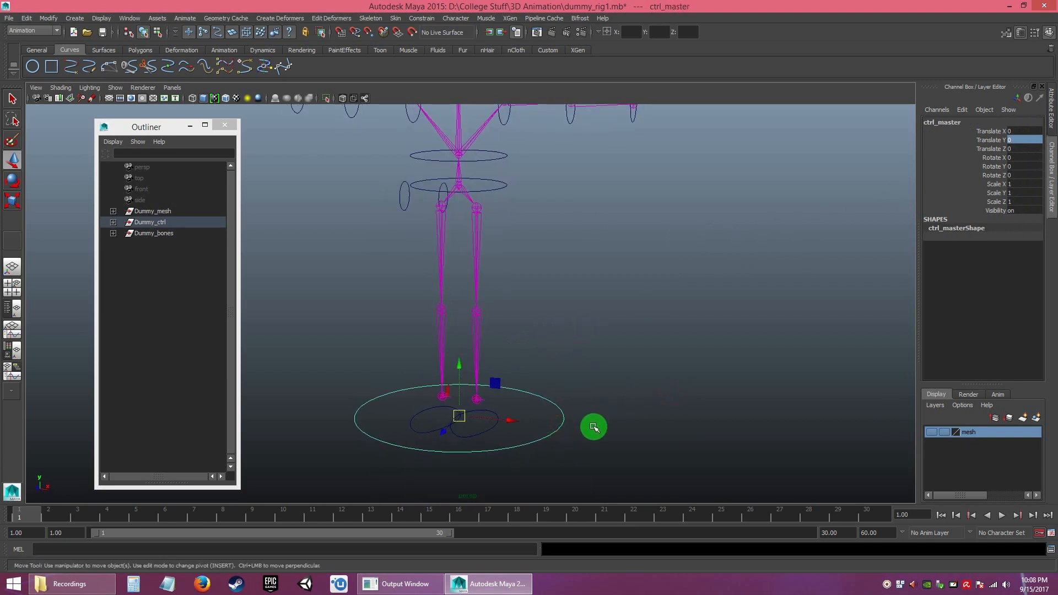
right_click_drag(579, 434, 539, 355, "alt")
left_click_drag(540, 355, 738, 358, "alt")
key("e")
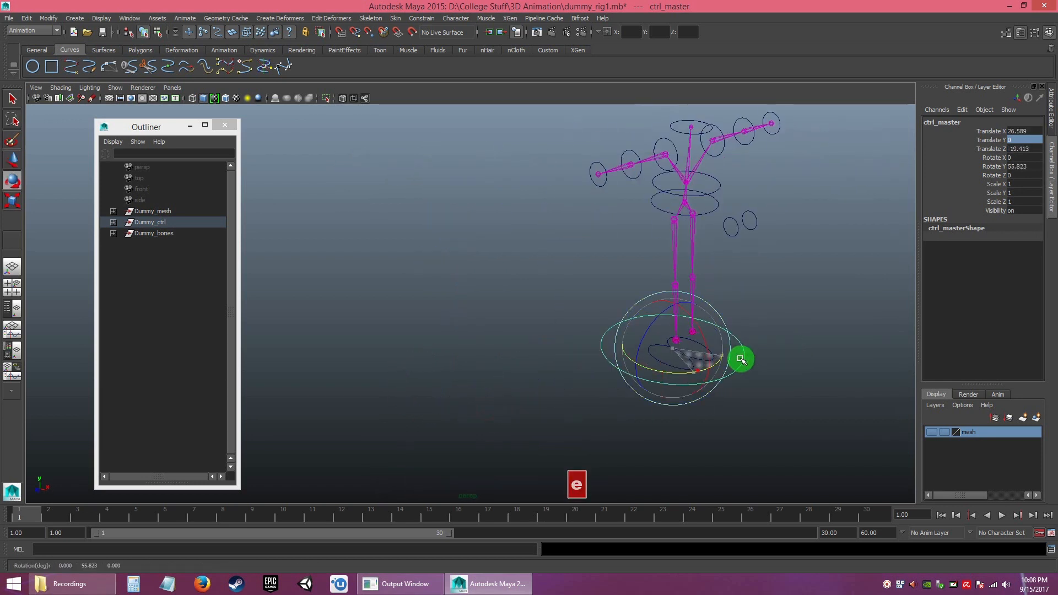
left_click_drag(732, 397, 758, 392, "alt")
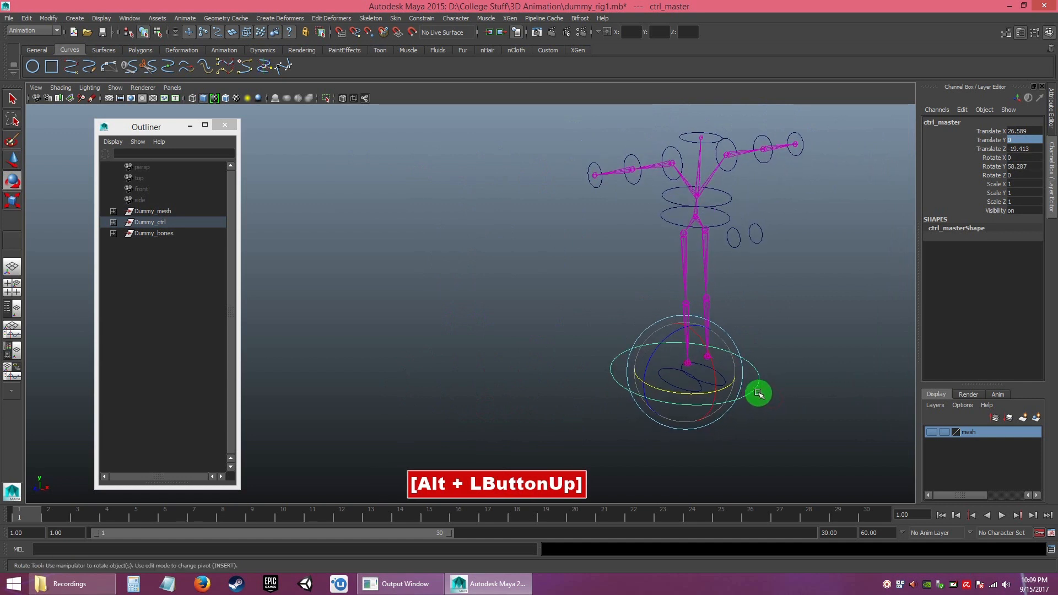
- Test scaling ctrl_master down uniformly to about 0.427, and undo the scaling, rotation and move
key("r")
left_click_drag(681, 372, 628, 378)
key("ctrl+z")
key("ctrl+z")
key("ctrl+z")
key("ctrl+z")
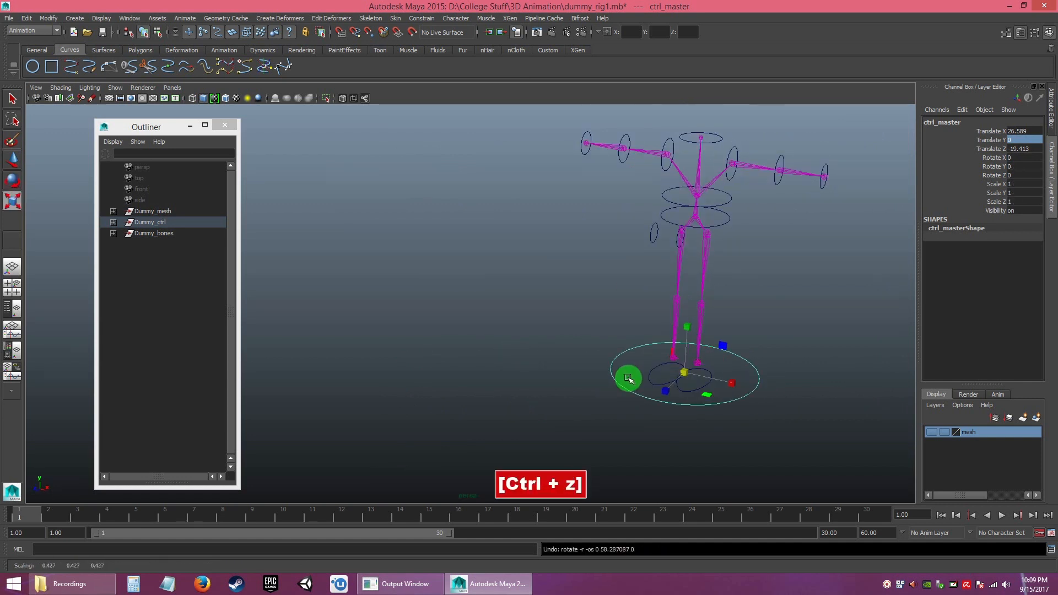
- Make the mesh layer visible with the whole rig in view
left_click_drag(553, 342, 573, 338, "alt")
right_click_drag(573, 338, 607, 349, "alt")
middle_click_drag(606, 349, 607, 371, "alt")
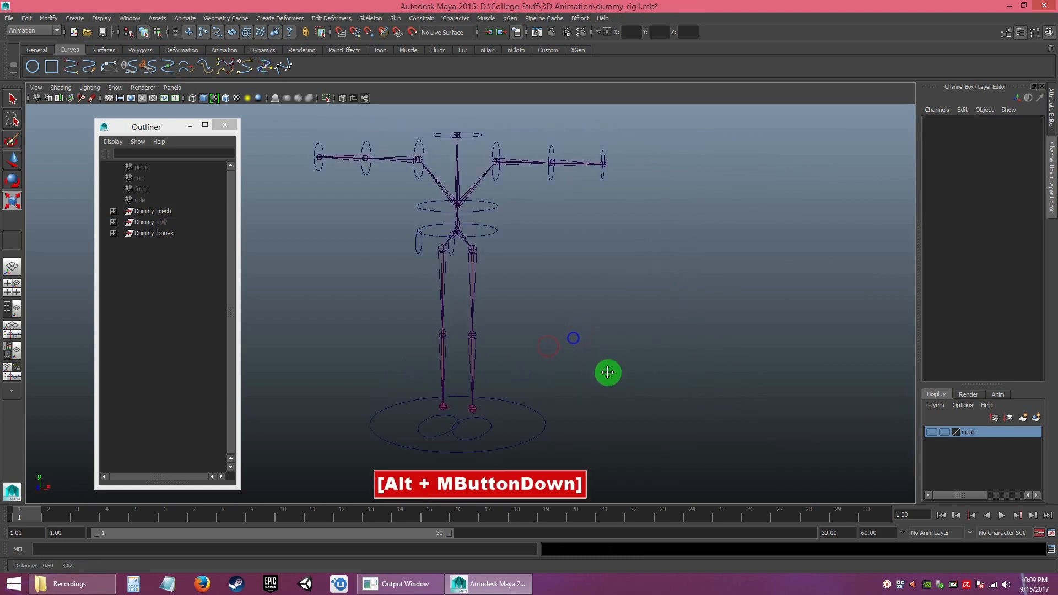
right_click_drag(604, 371, 596, 356, "alt")
left_click_drag(596, 356, 593, 357, "alt")
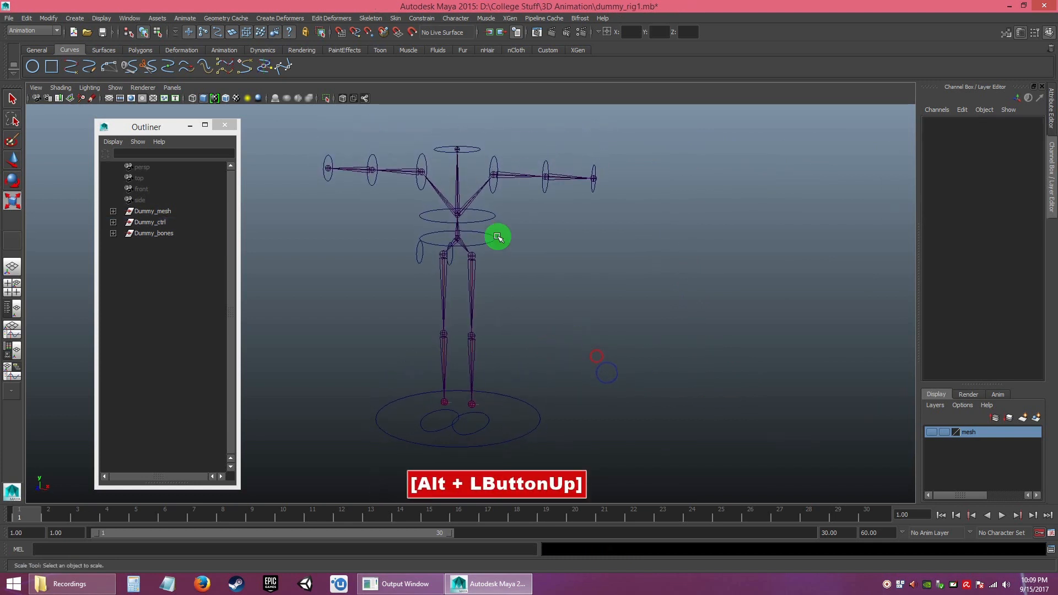
left_click(931, 432)
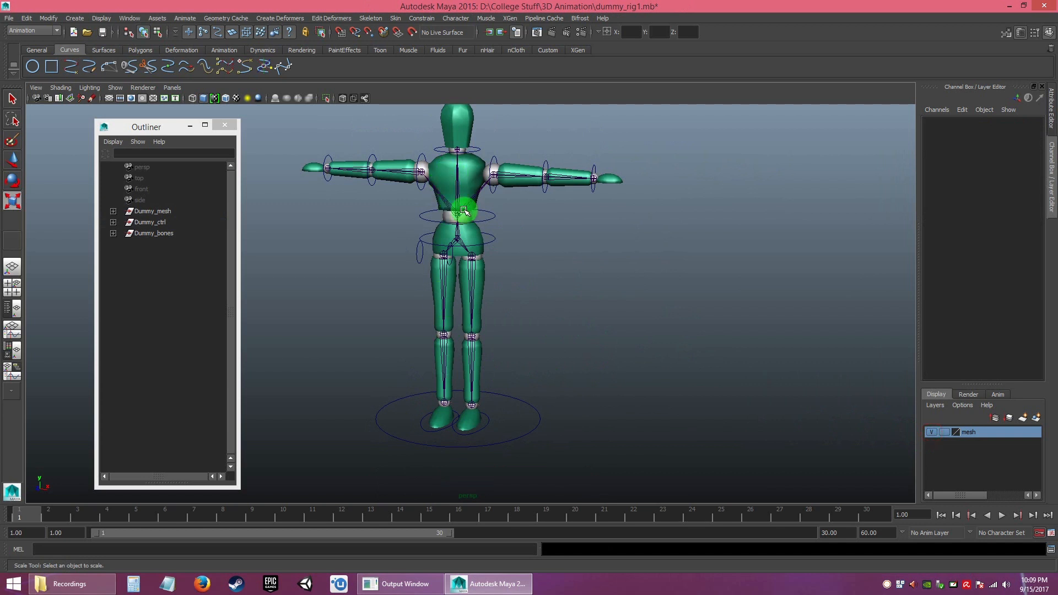
- Test moving ctrl_master about 30.737 along X against the mesh, undo the move and deselect the control
left_click(533, 429)
key("w")
left_click_drag(513, 422, 755, 448)
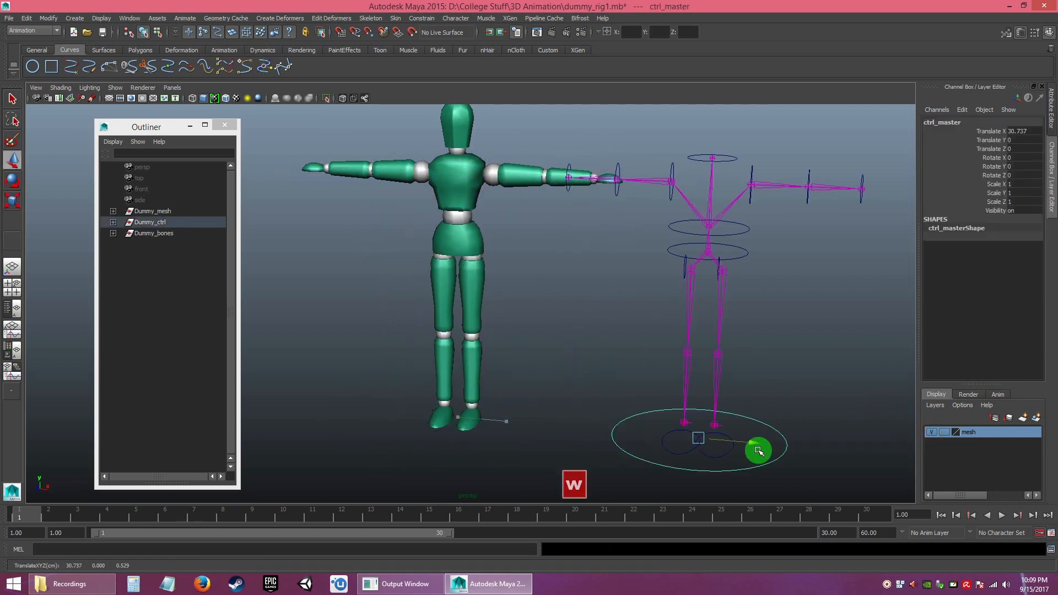
key("ctrl+z")
left_click(622, 339)
- Examine how the joints fit inside the dummy's mesh, from the torso out to the left forearm and hand
right_click_drag(581, 318, 623, 391, "alt")
middle_click_drag(622, 392, 576, 390, "alt")
right_click_drag(576, 389, 568, 327, "alt")
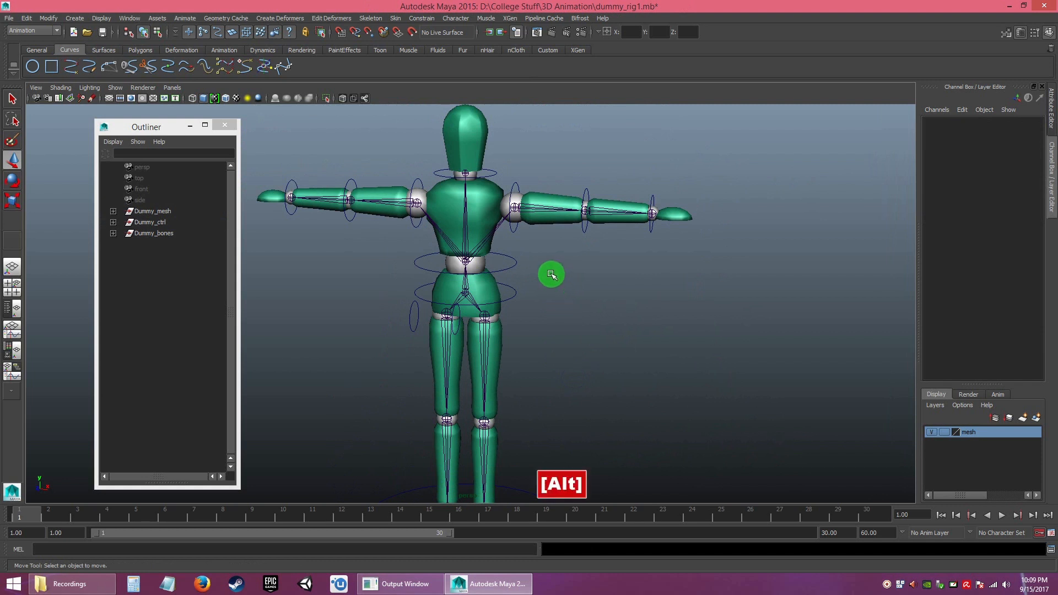
right_click_drag(550, 273, 574, 309, "alt")
middle_click_drag(574, 309, 573, 324, "alt")
left_click_drag(584, 321, 587, 318, "alt")
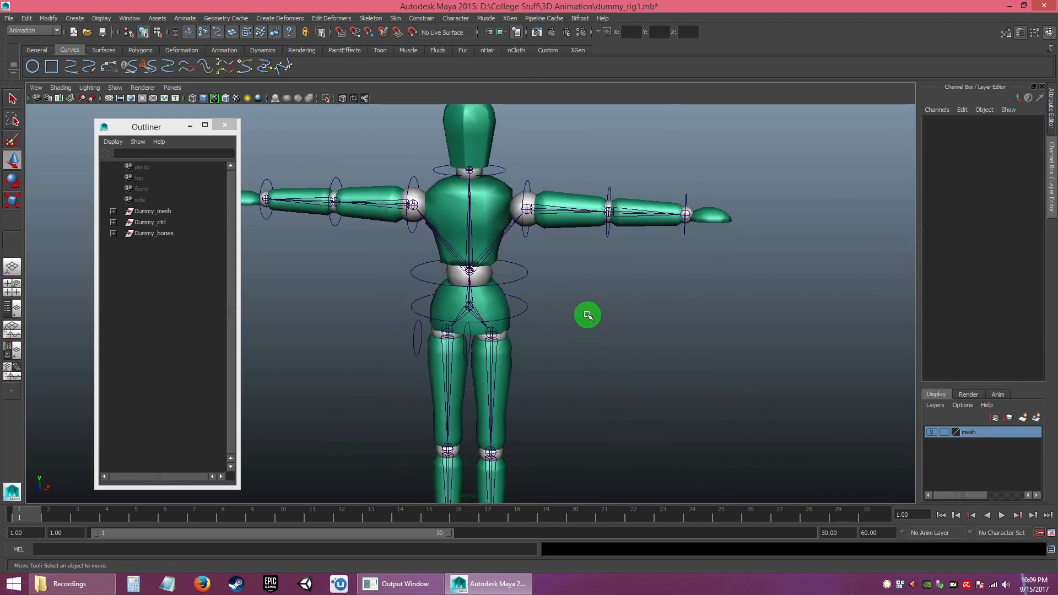
right_click_drag(597, 316, 619, 332, "alt")
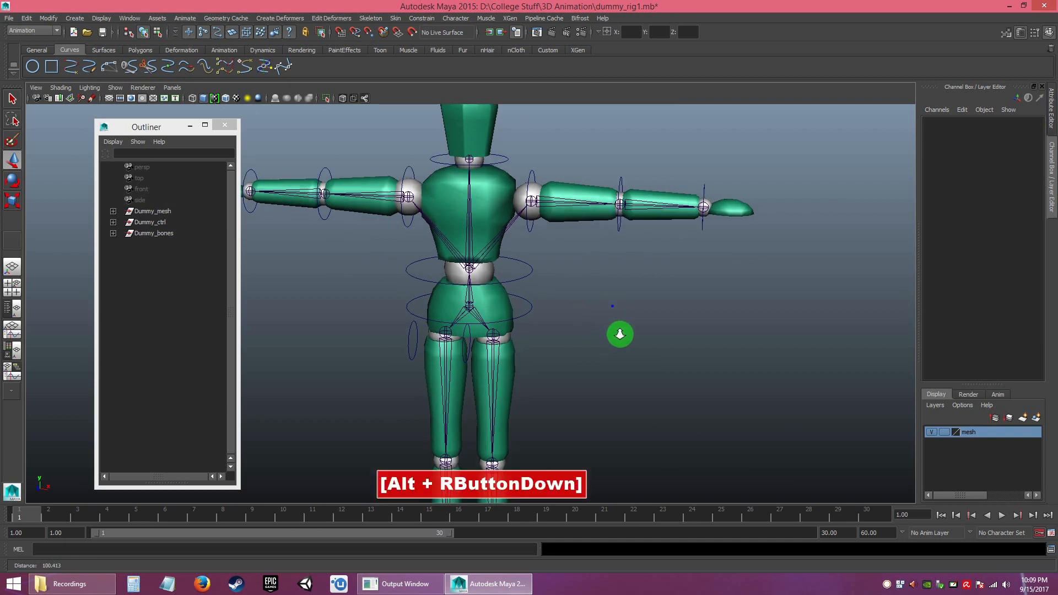
middle_click_drag(619, 333, 590, 380, "alt")
left_click_drag(589, 380, 487, 345, "alt")
right_click_drag(486, 345, 607, 337, "alt")
middle_click_drag(607, 337, 543, 365, "alt")
right_click_drag(543, 366, 591, 430, "alt")
middle_click_drag(592, 338, 536, 364, "alt")
right_click_drag(536, 364, 600, 428, "alt")
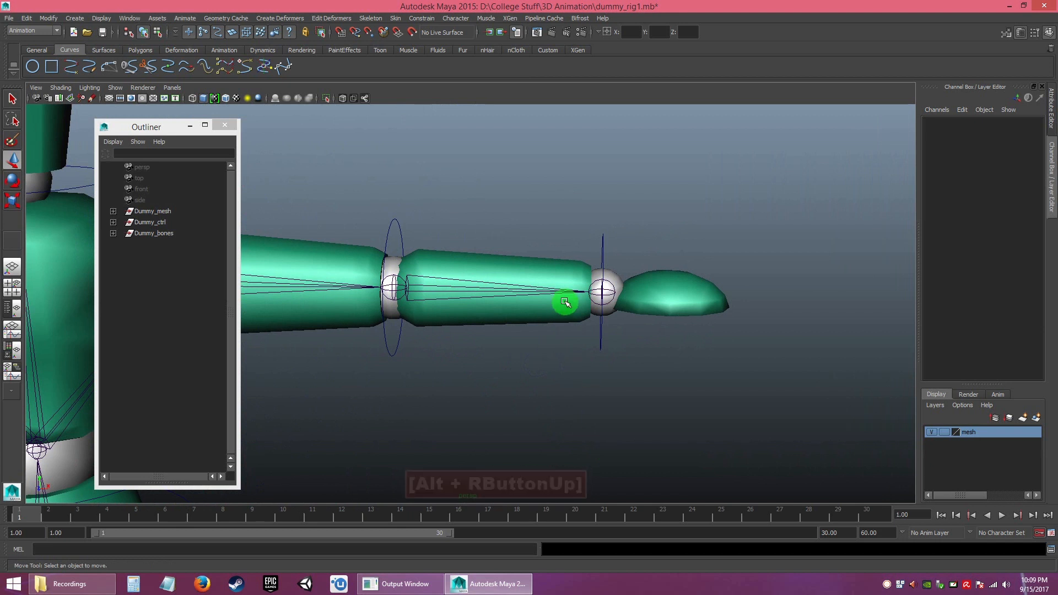
- Select the left forearm mesh dummy_lfarm and review the available skin binding commands
left_click(518, 271)
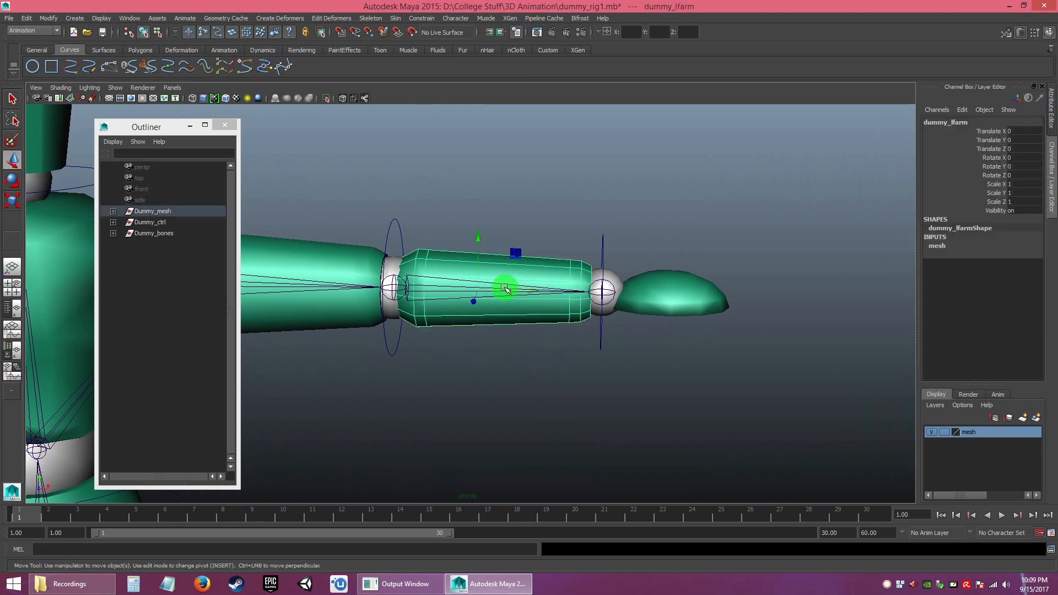
left_click(395, 19)
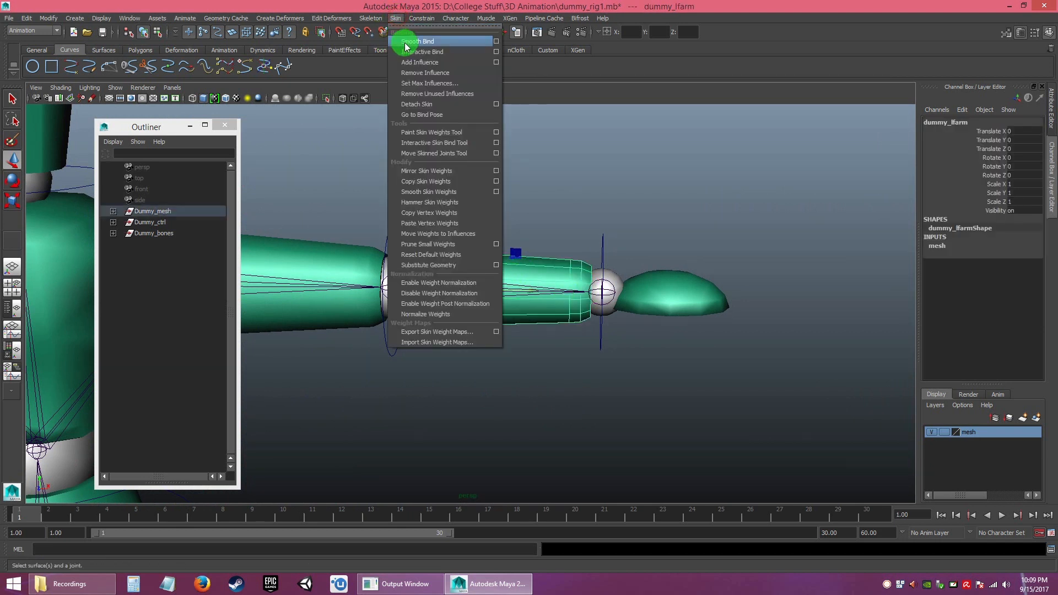
left_click(395, 18)
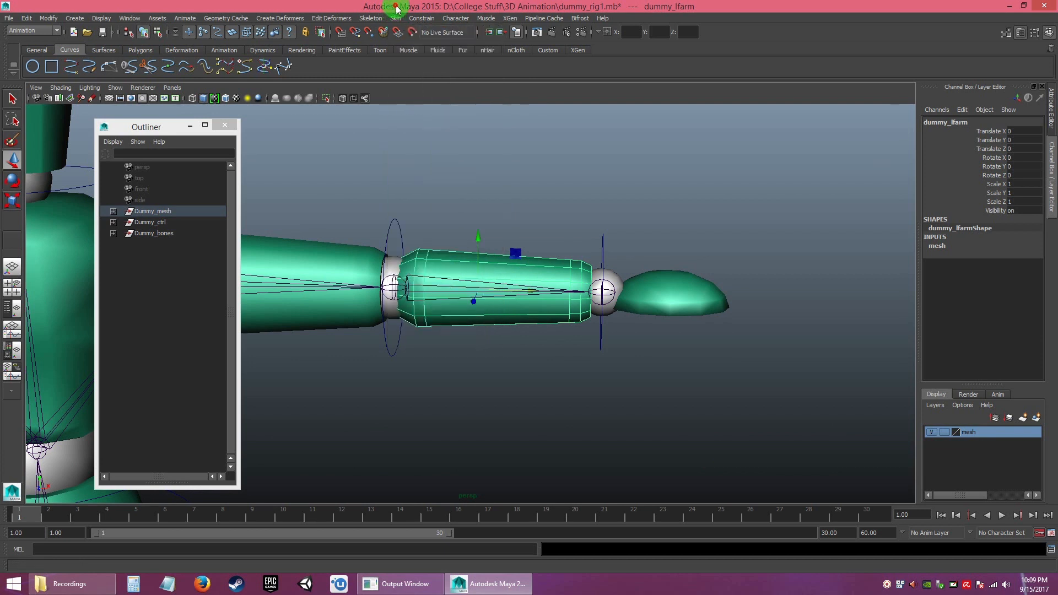
- Compare the left forearm mesh with the forearm bone joint2, clear the selection and frame the whole left arm
left_click(548, 217)
left_click(533, 262)
left_click(502, 339)
left_click(432, 288)
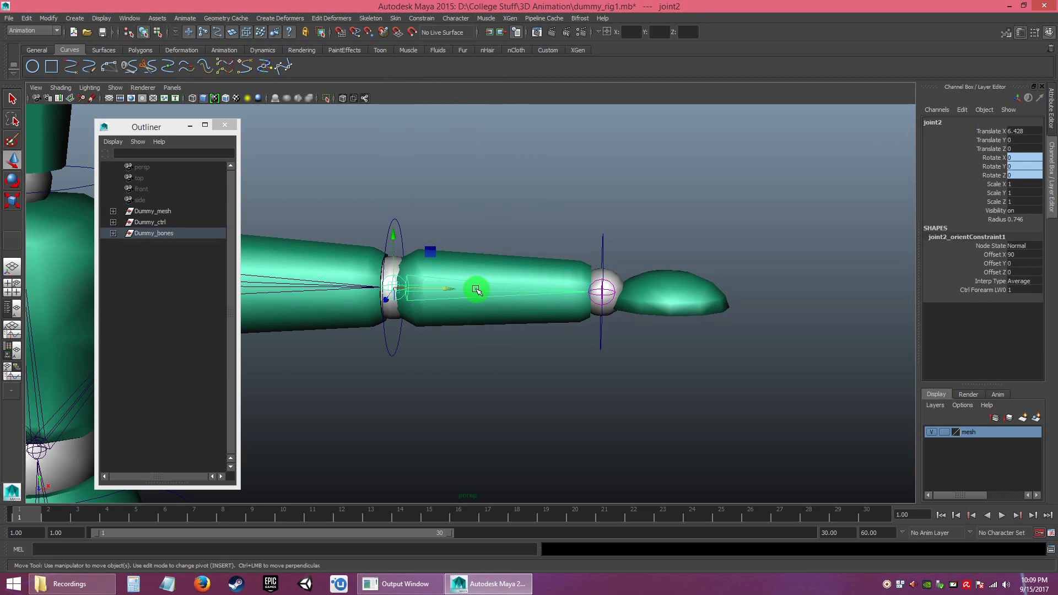
left_click(538, 353)
right_click_drag(501, 354, 427, 326, "alt")
middle_click_drag(427, 325, 472, 347, "alt")
right_click_drag(538, 347, 561, 363, "alt")
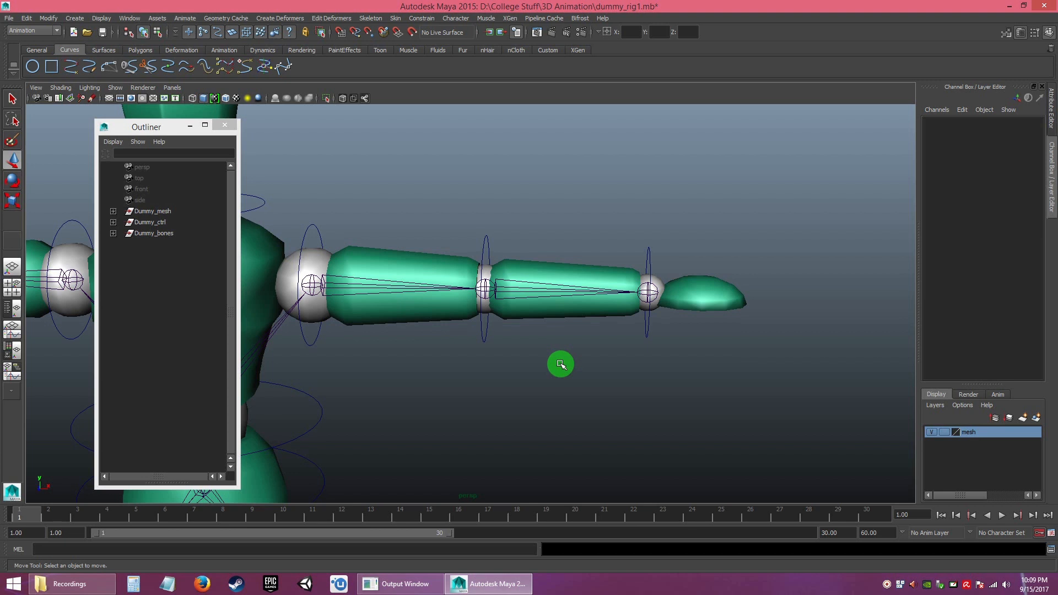
- Select the left forearm mesh dummy_lfarm and review the available skin binding and constraint commands
left_click(560, 276)
left_click(594, 357)
left_click_drag(594, 356, 550, 342, "alt")
right_click_drag(552, 342, 556, 315, "alt")
left_click(549, 287)
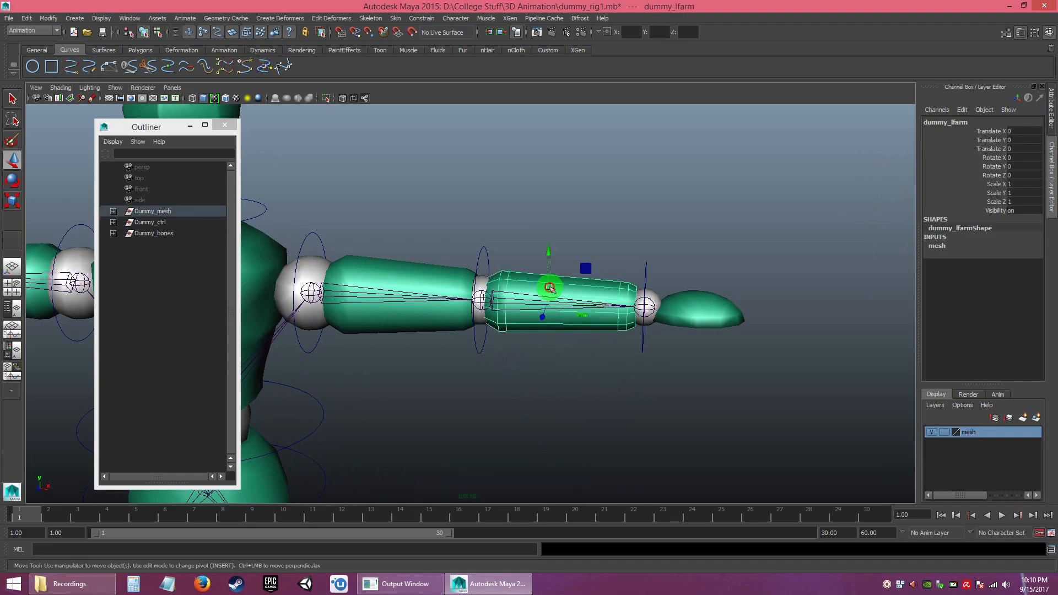
left_click(397, 18)
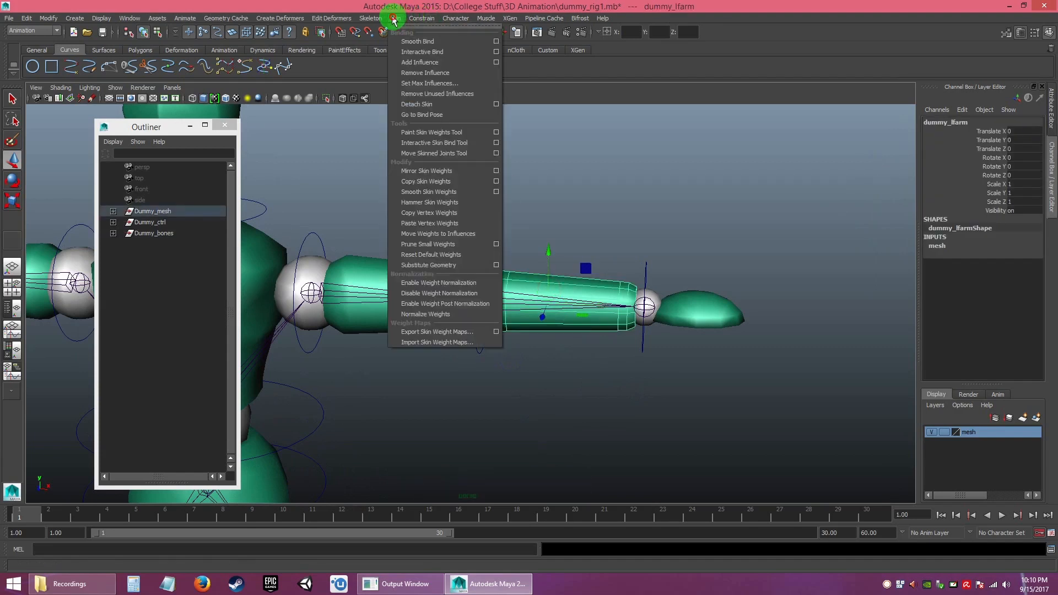
mouse_move(421, 18)
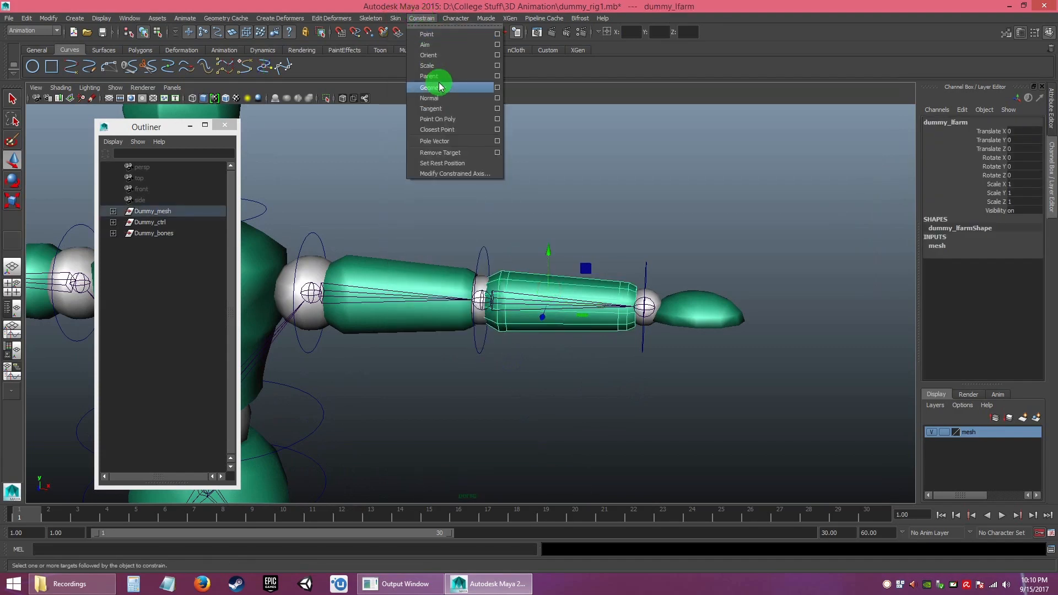
left_click(707, 236)
- Select the left wrist ball dummy_lwrist, clear the selection and examine the wrist and hand up close
left_click(698, 308)
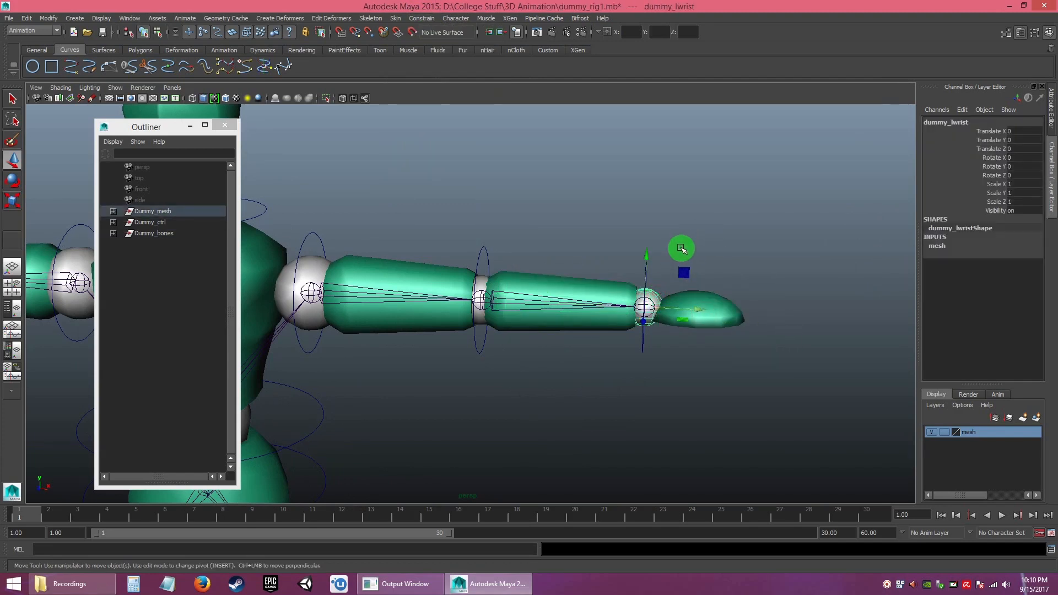
left_click(681, 248)
left_click_drag(556, 362, 555, 368, "alt")
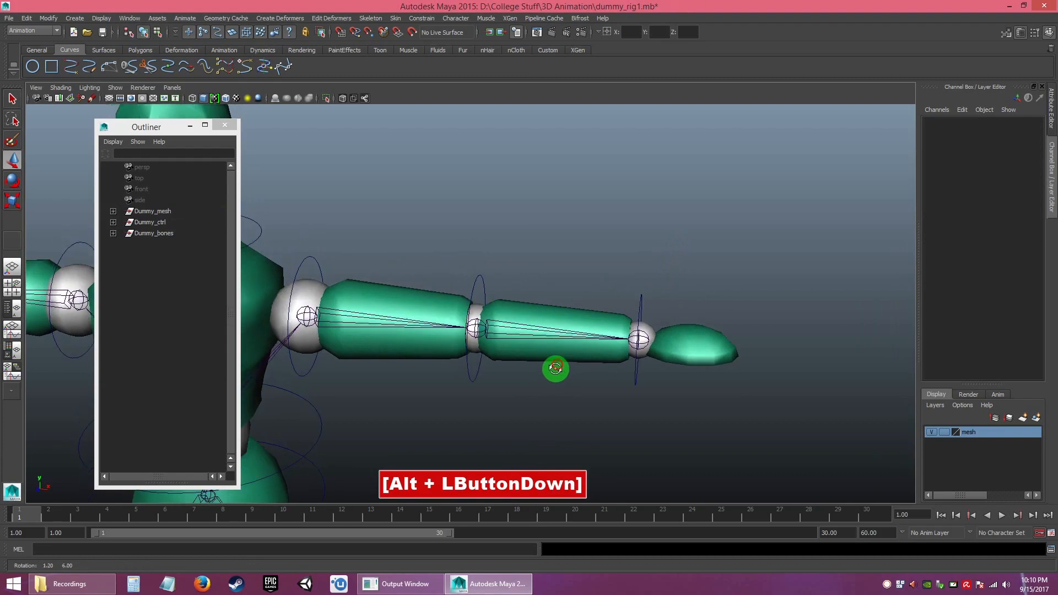
right_click_drag(555, 363, 551, 332, "alt")
middle_click_drag(551, 333, 486, 309, "alt")
right_click_drag(486, 309, 534, 395, "alt")
left_click_drag(553, 376, 555, 376, "alt")
right_click_drag(558, 376, 538, 427, "alt")
left_click_drag(538, 428, 541, 420, "alt")
middle_click_drag(540, 420, 536, 385, "alt")
right_click_drag(534, 385, 630, 295, "alt")
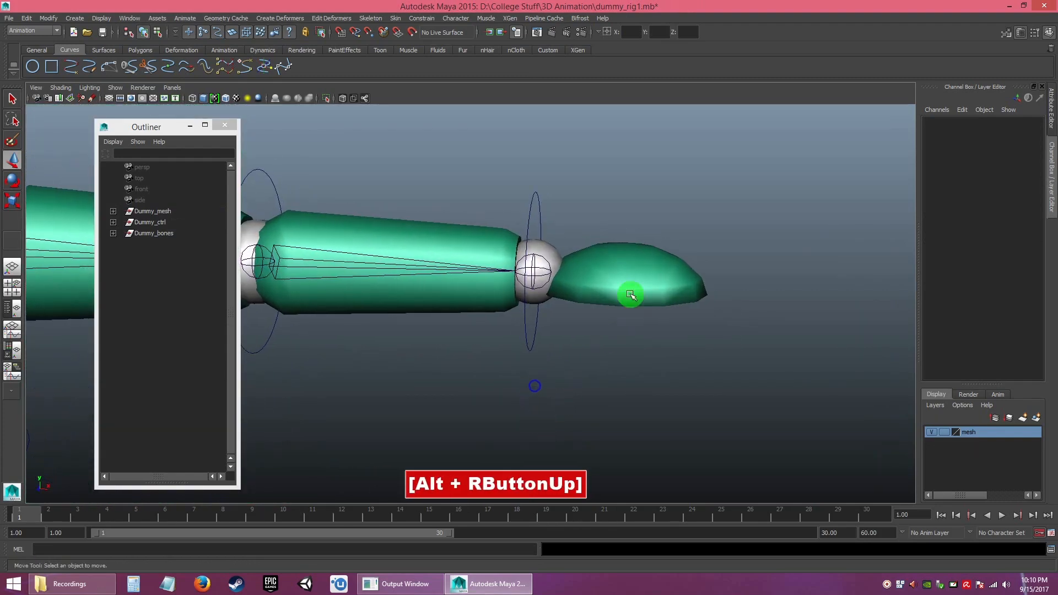
- Inspect the left hand mesh, the wrist ball and the wrist joint joint3 by selecting them in turn
left_click(630, 294)
left_click(552, 253)
left_click(645, 263)
left_click(545, 250)
left_click(626, 262)
left_click(564, 252)
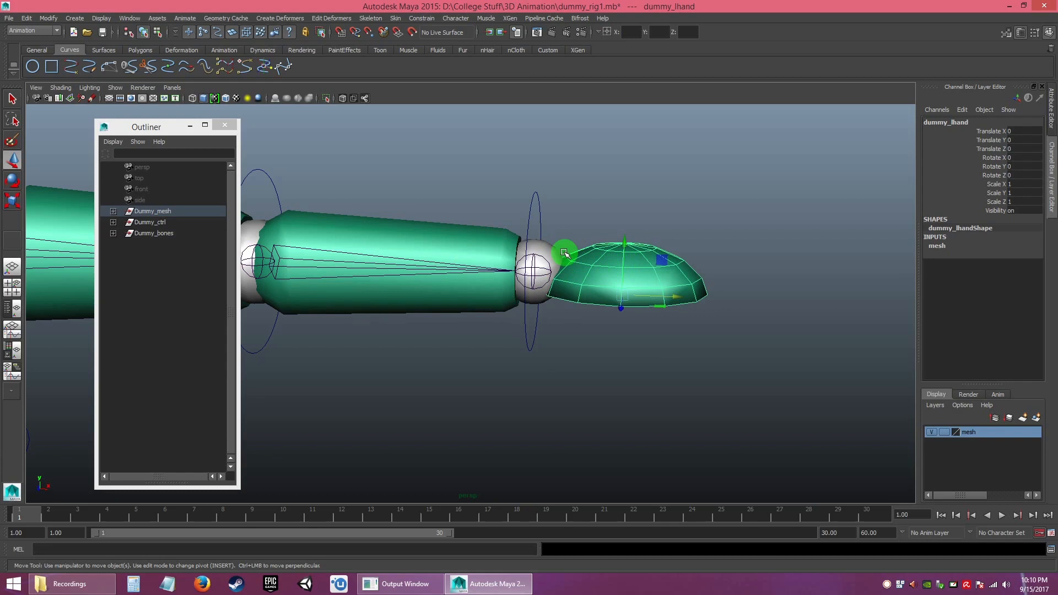
left_click(549, 263)
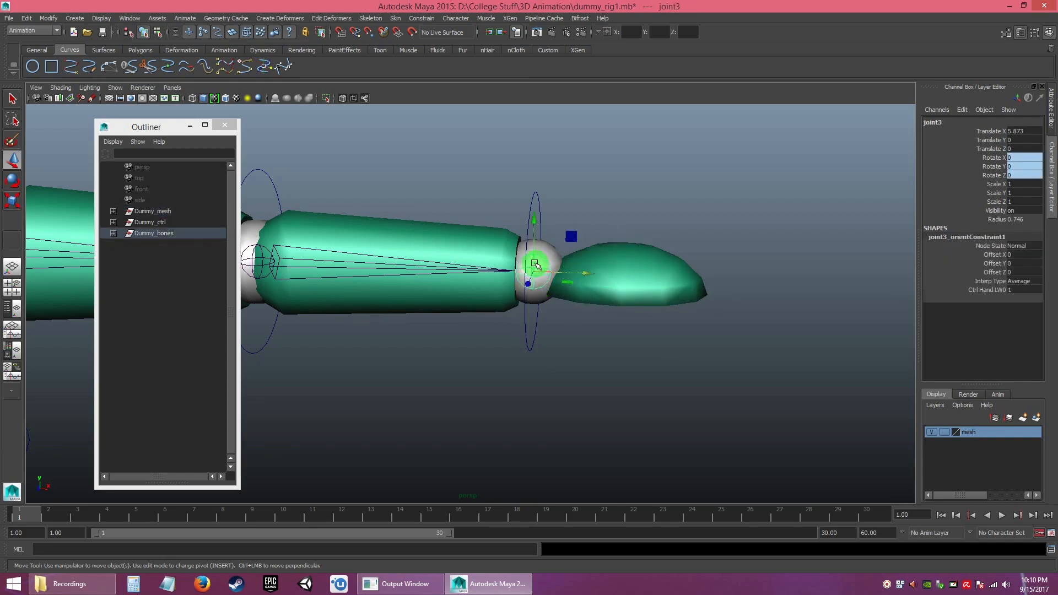
left_click_drag(534, 278, 533, 281, "alt")
right_click_drag(534, 281, 529, 286, "alt")
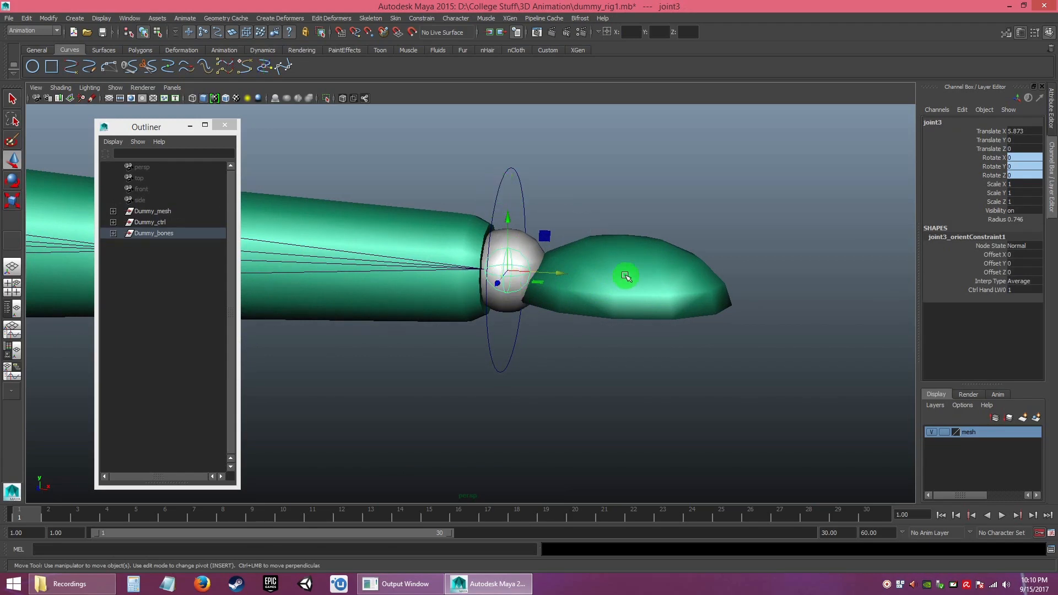
- Select the wrist ball and left hand meshes together, check joint3 as their common driver and clear the selection
left_click(640, 268)
left_click(528, 248)
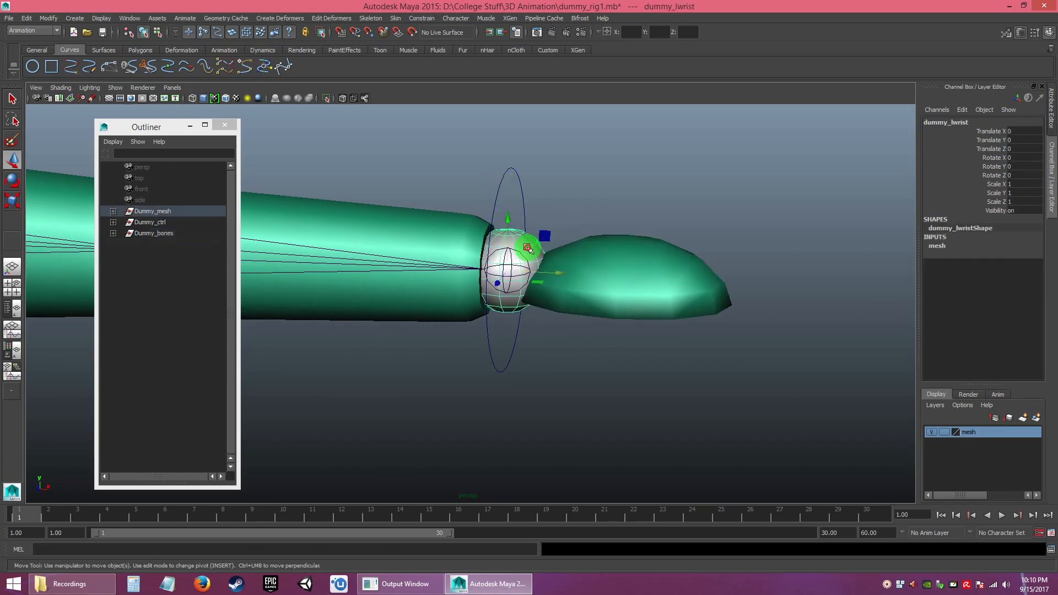
left_click(634, 280, "shift")
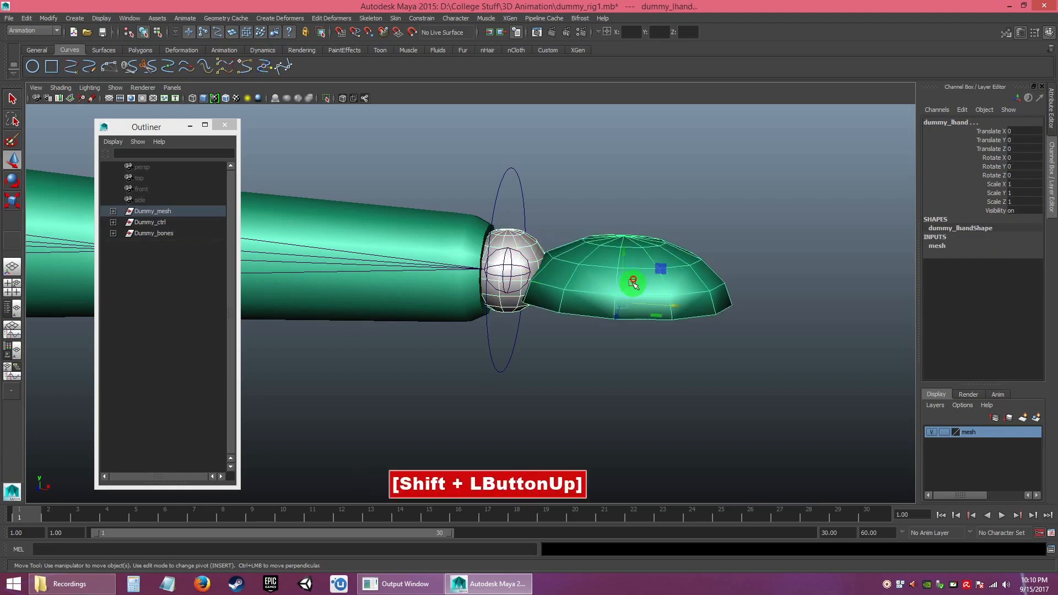
left_click(504, 276)
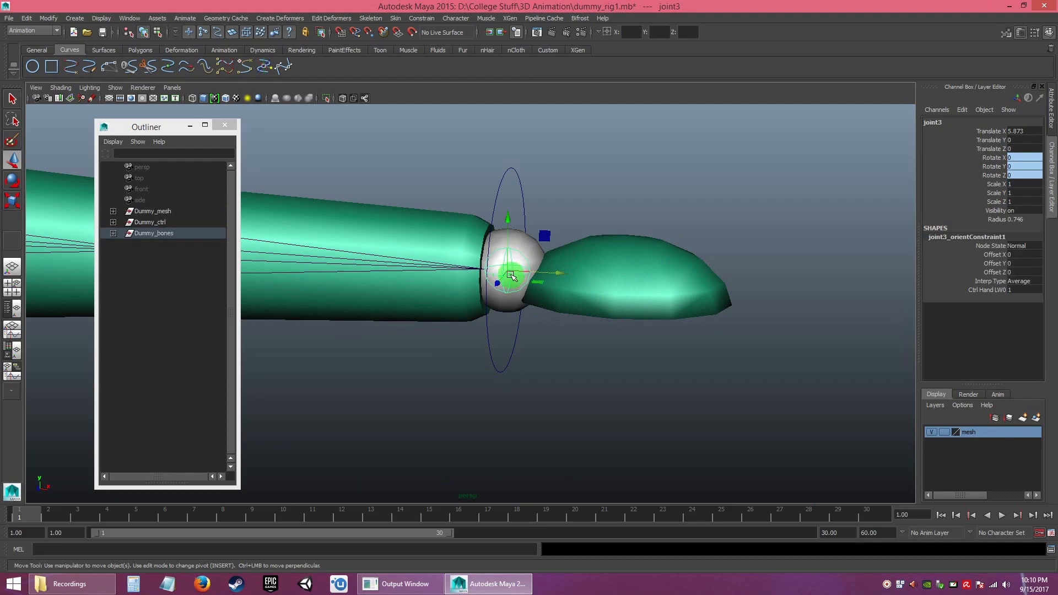
left_click(637, 183)
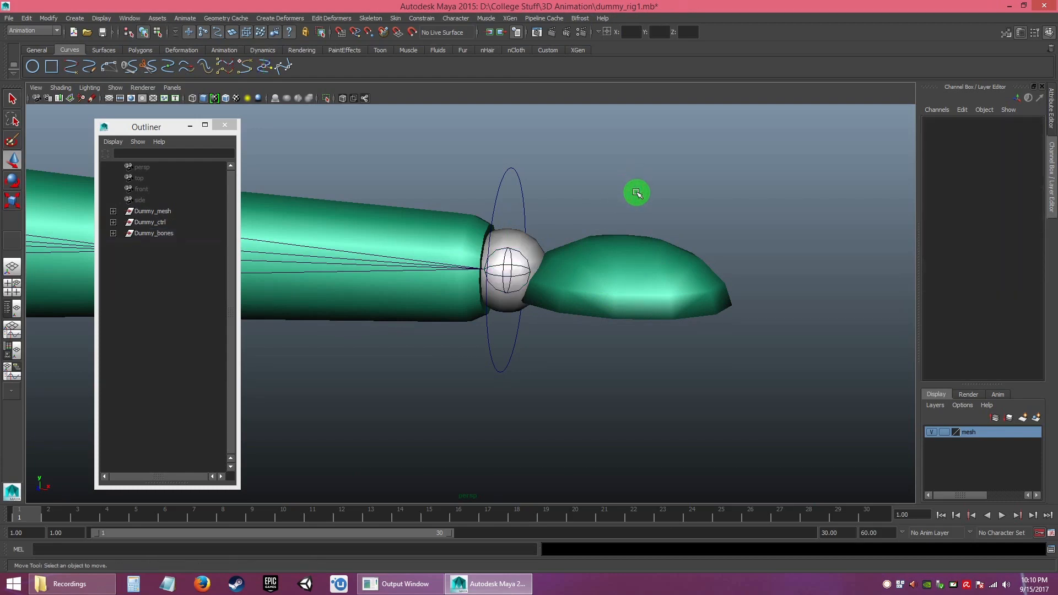
- Parent-constrain the left hand mesh dummy_lhand to joint3 with Maintain offset on, and reselect the hand
left_click(11, 100)
left_click(649, 282)
left_click(631, 357)
left_click(506, 275)
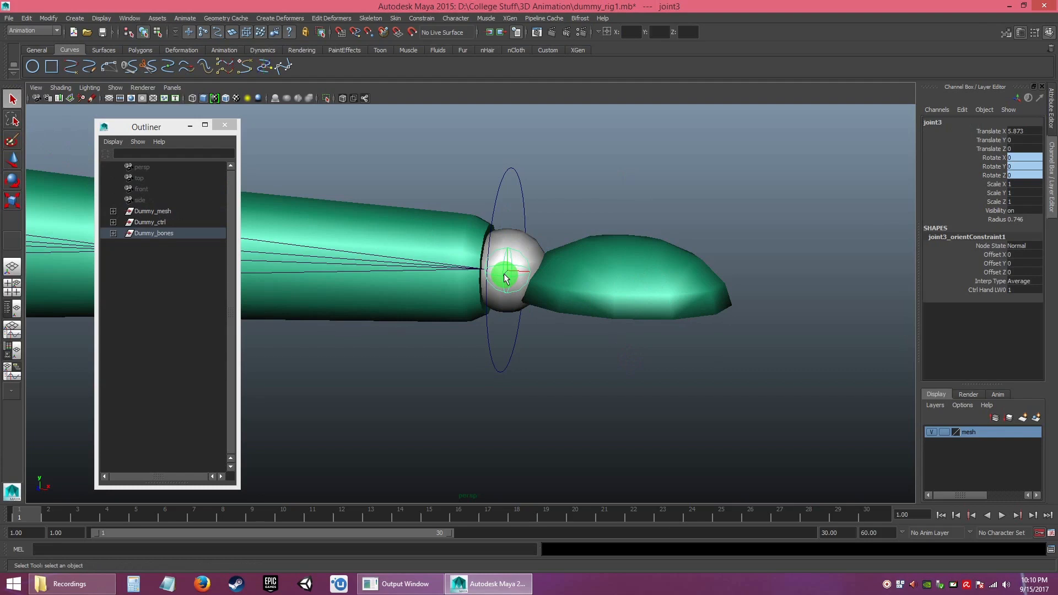
left_click(642, 273, "shift")
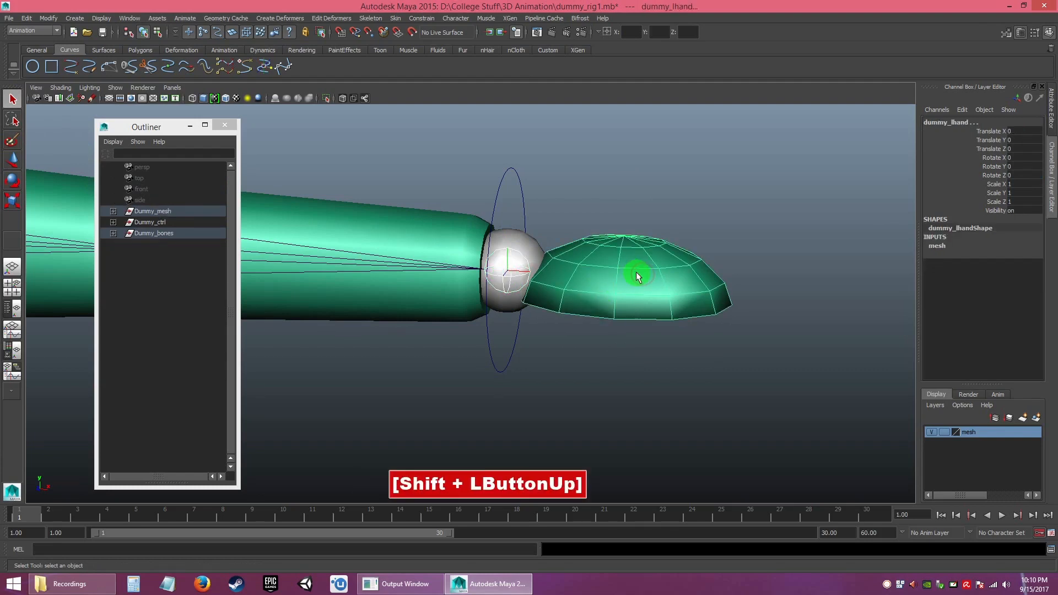
left_click(421, 18)
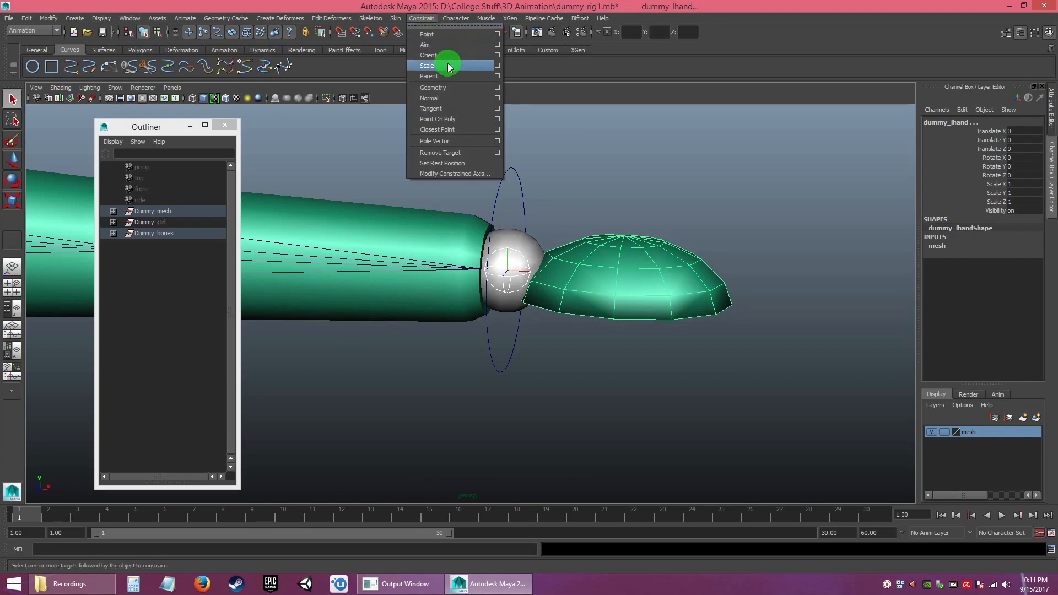
left_click(497, 77)
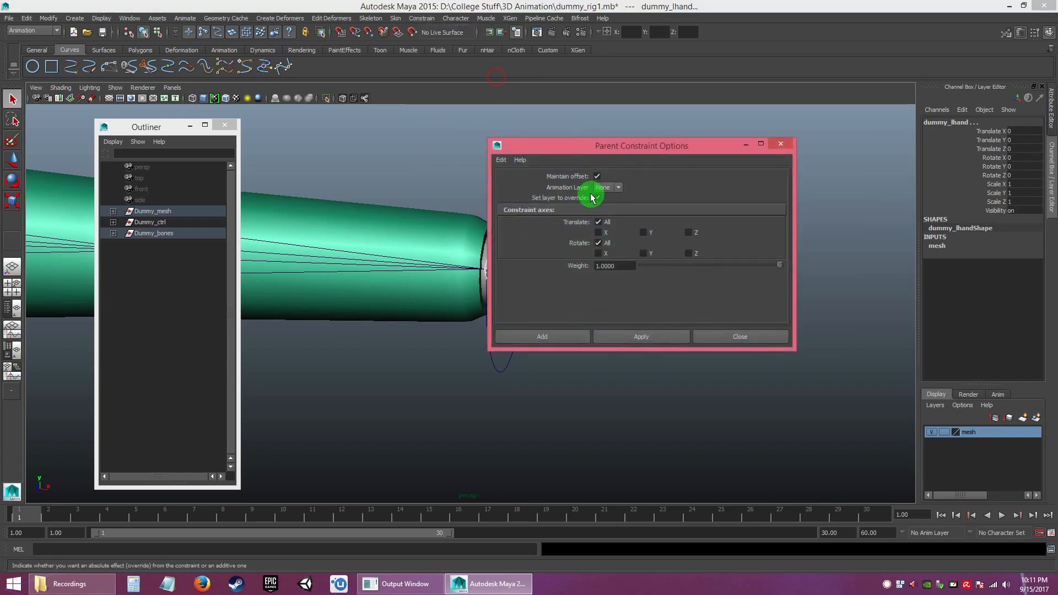
left_click(550, 338)
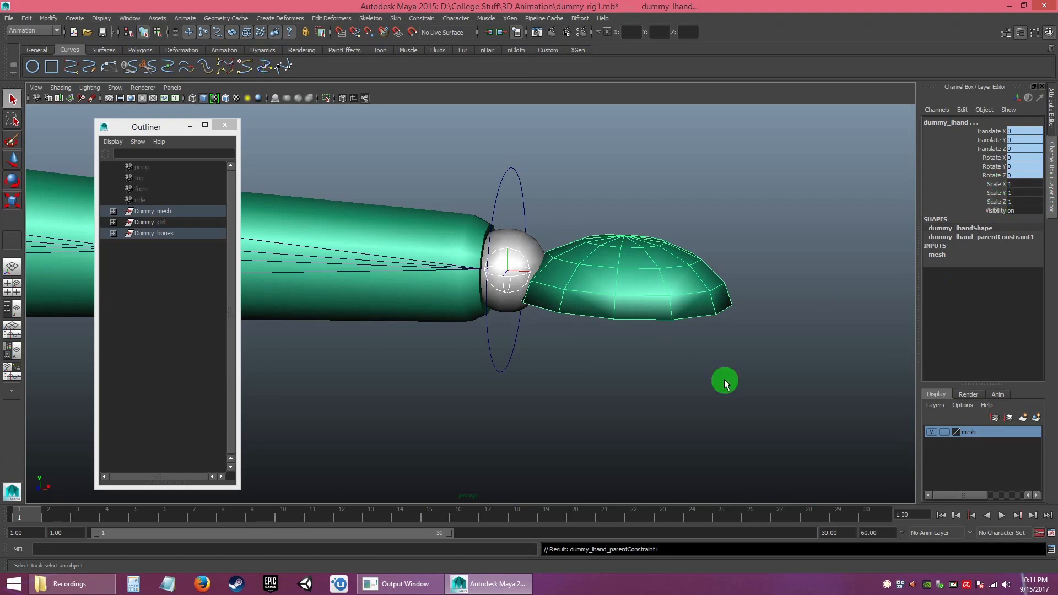
left_click(557, 402)
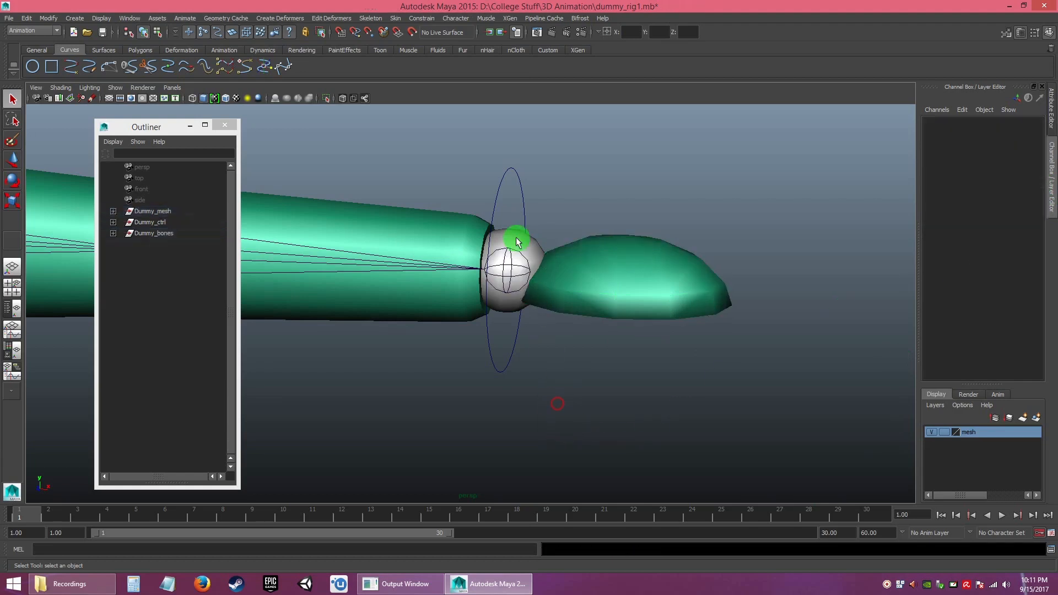
left_click(620, 272)
- Test scaling ctrl_master uniformly to about 0.599, check how the left hand mesh reacts, and undo the scaling
right_click_drag(629, 370, 462, 259, "alt")
middle_click_drag(462, 259, 583, 389, "alt")
right_click_drag(583, 390, 666, 423, "alt")
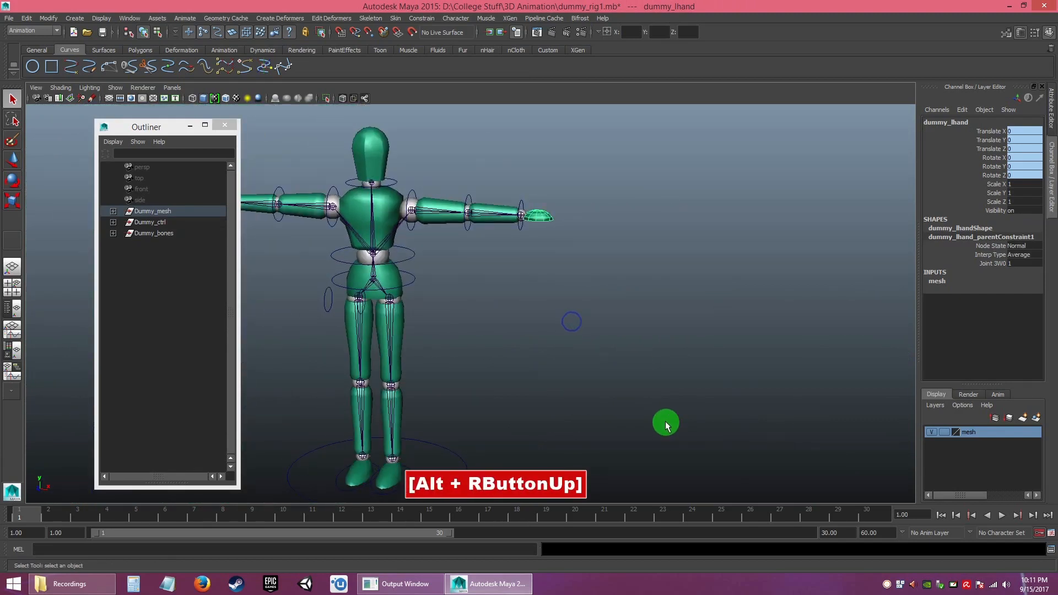
middle_click_drag(666, 422, 479, 420, "alt")
left_click(484, 438)
right_click_drag(485, 438, 501, 407, "alt")
key("r")
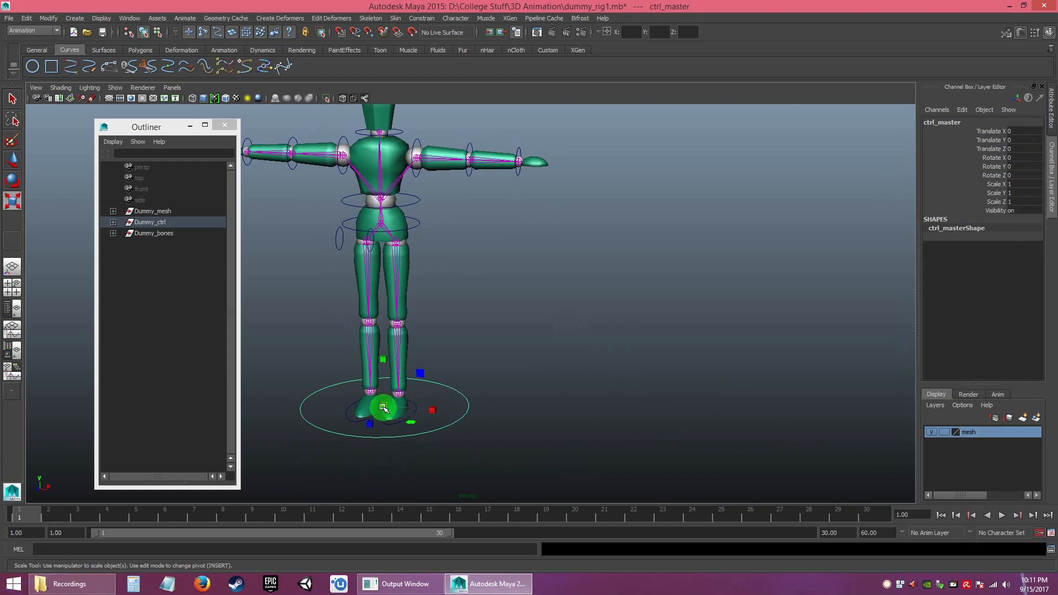
left_click_drag(382, 406, 401, 366)
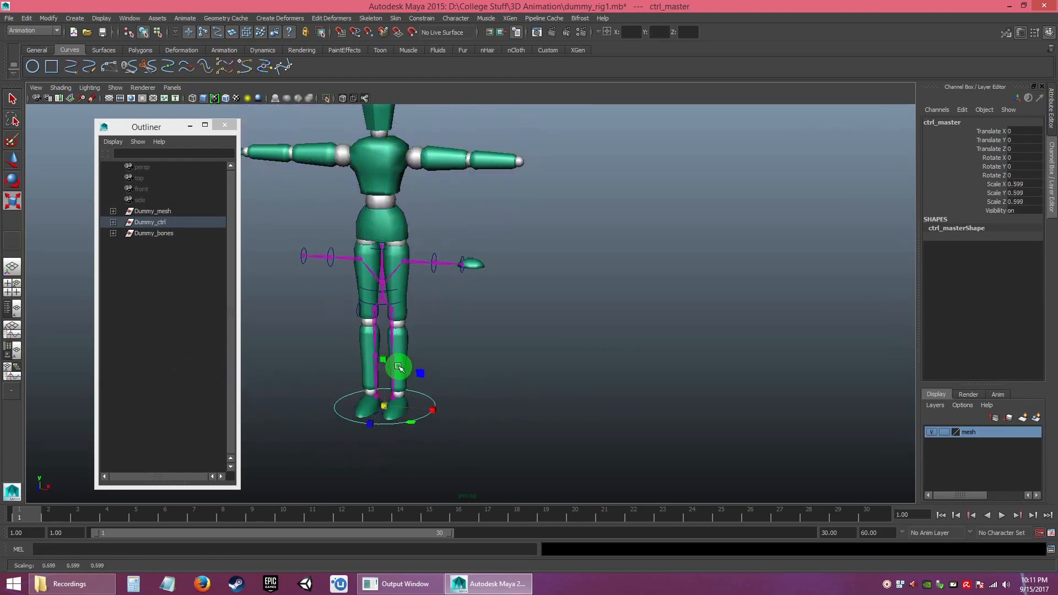
left_click(472, 268)
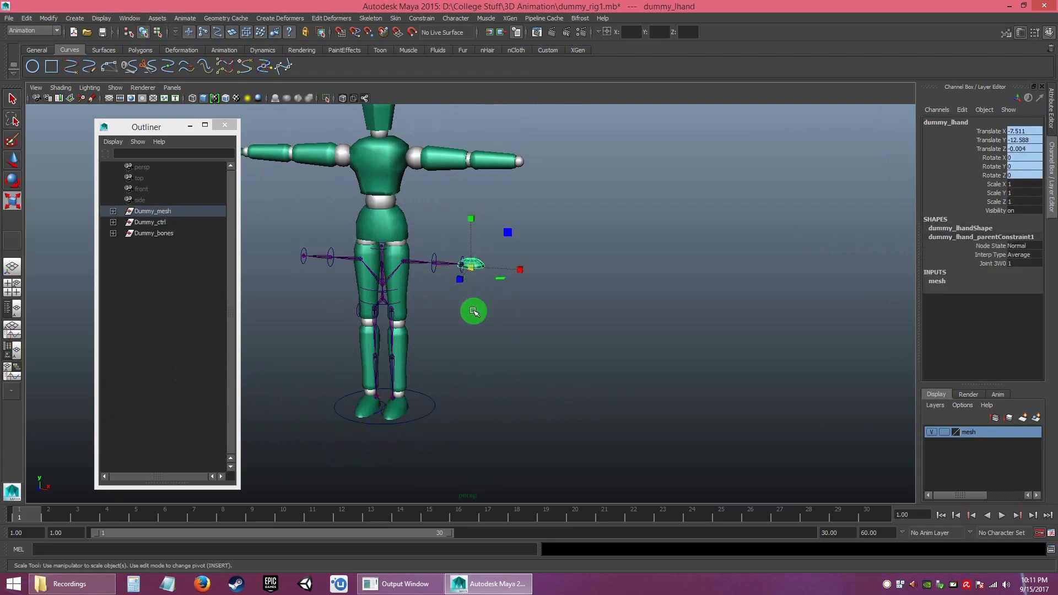
key("ctrl")
key("ctrl+z")
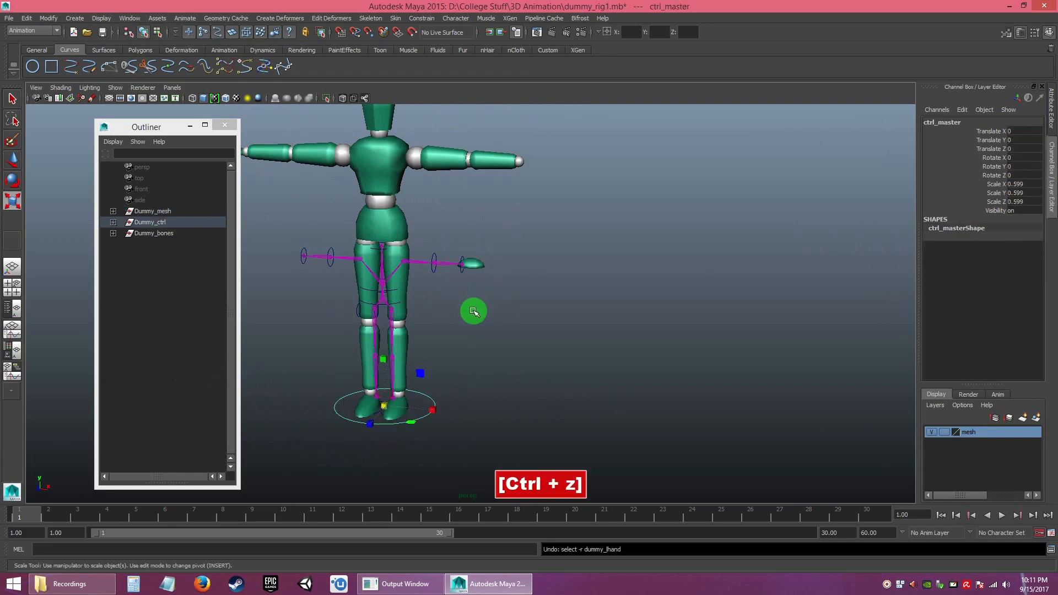
key("ctrl+z")
- Inspect the left hand mesh's scale channels and review the constraint commands for one that drives scale
key("alt")
right_click_drag(535, 289, 580, 236, "alt")
middle_click_drag(580, 236, 515, 349, "alt")
right_click_drag(514, 349, 574, 319, "alt")
left_click(598, 277)
left_click(999, 192)
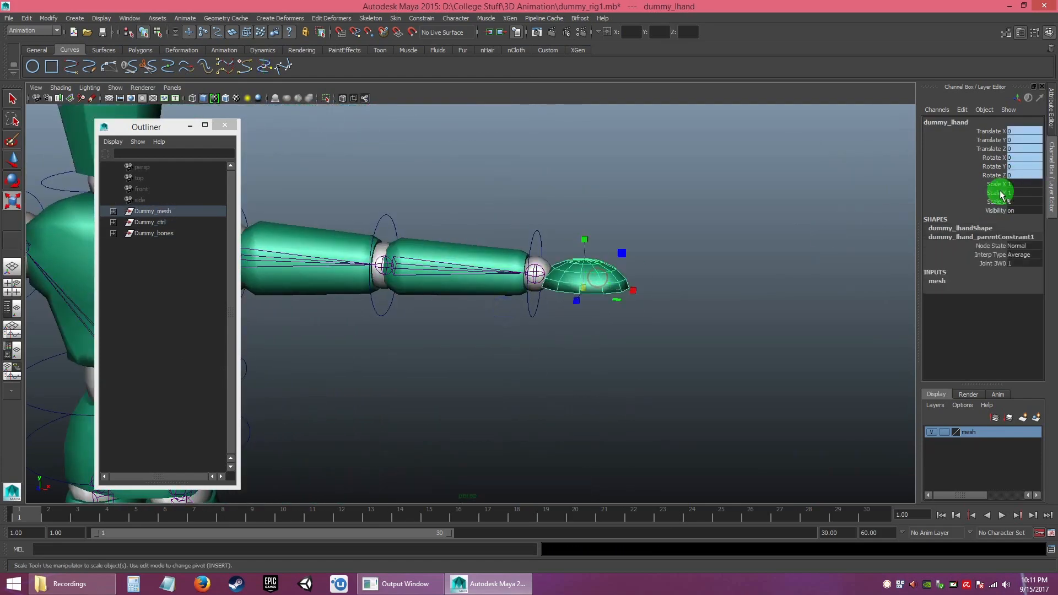
left_click_drag(609, 302, 619, 309, "alt")
right_click_drag(618, 312, 642, 388, "alt")
left_click_drag(642, 387, 619, 383, "alt")
right_click_drag(610, 385, 554, 278, "alt")
left_click(422, 18)
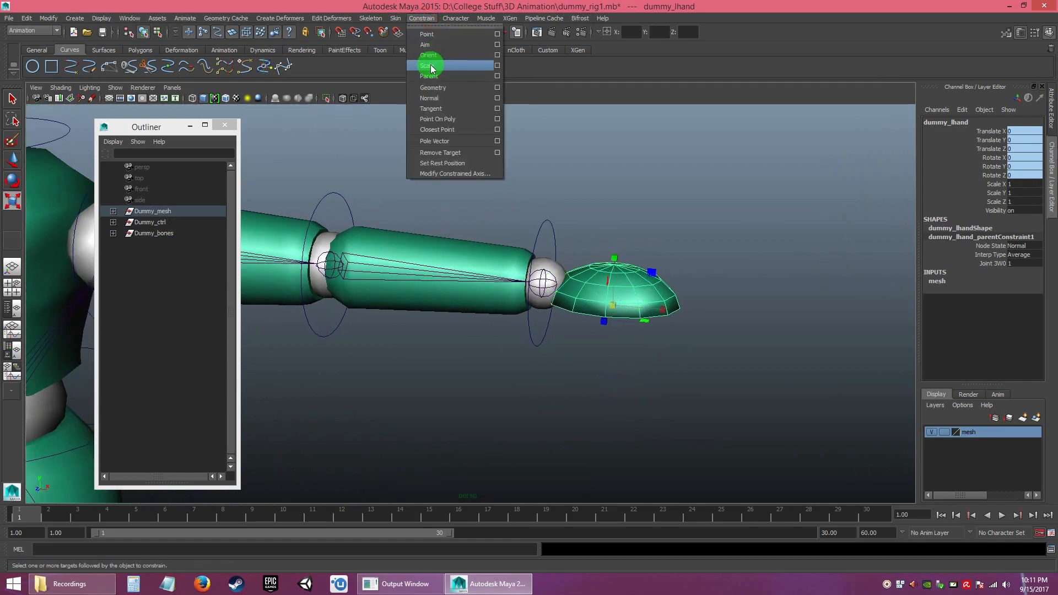
left_click(431, 10)
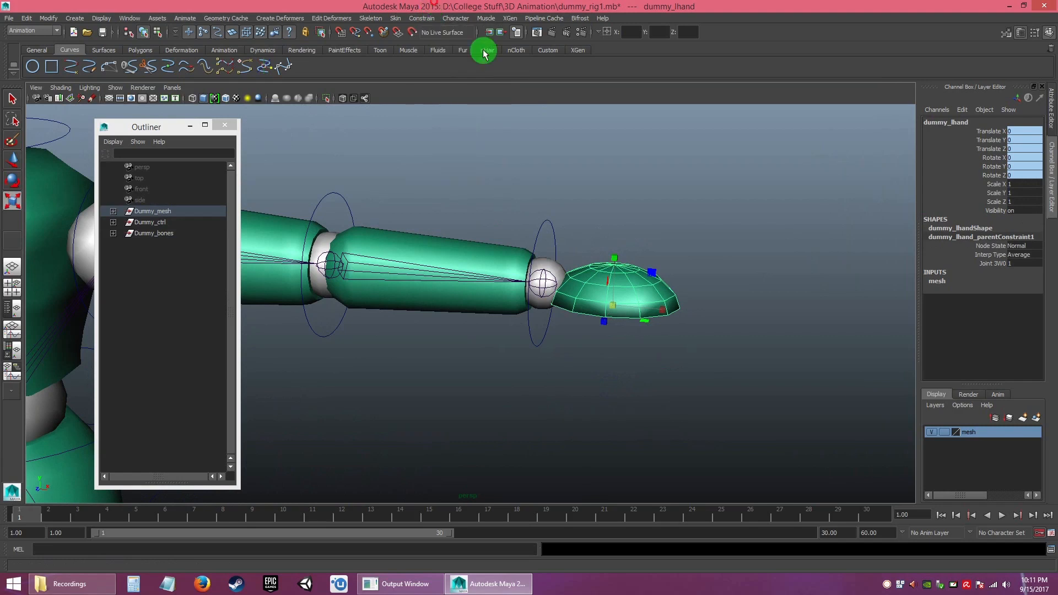
- Scale-constrain the left hand mesh dummy_lhand to joint3 on all axes with Maintain offset on
left_click(613, 370)
left_click(653, 312)
key("q")
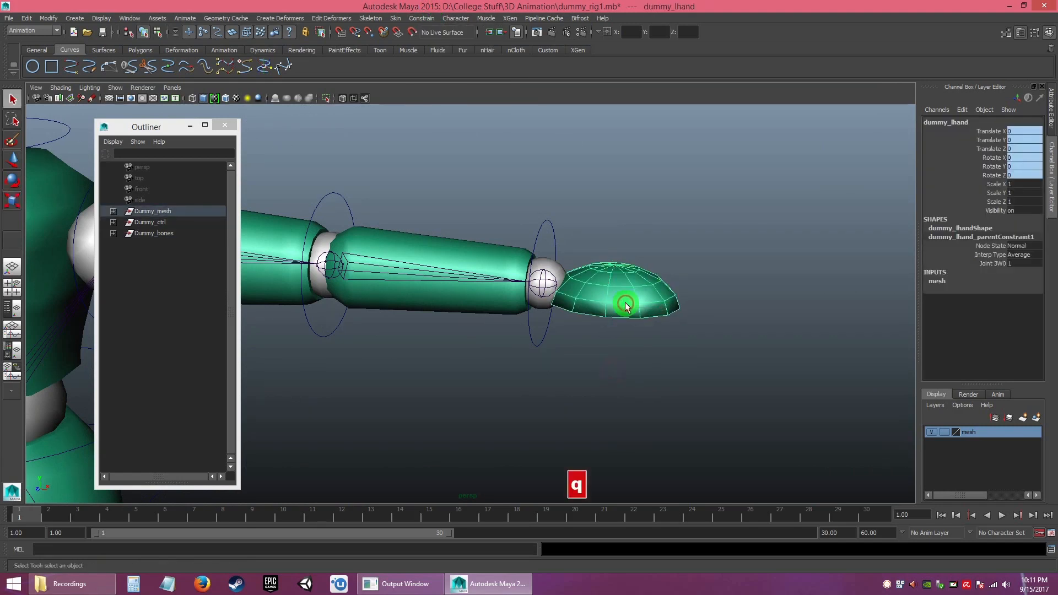
left_click(615, 349)
left_click(610, 289)
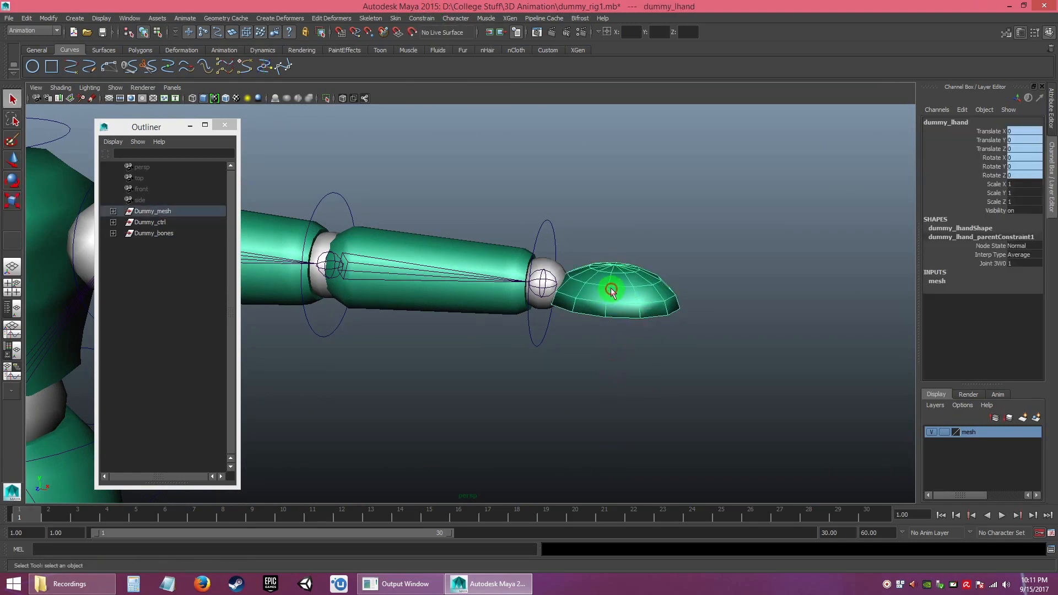
left_click(569, 359)
left_click(542, 289)
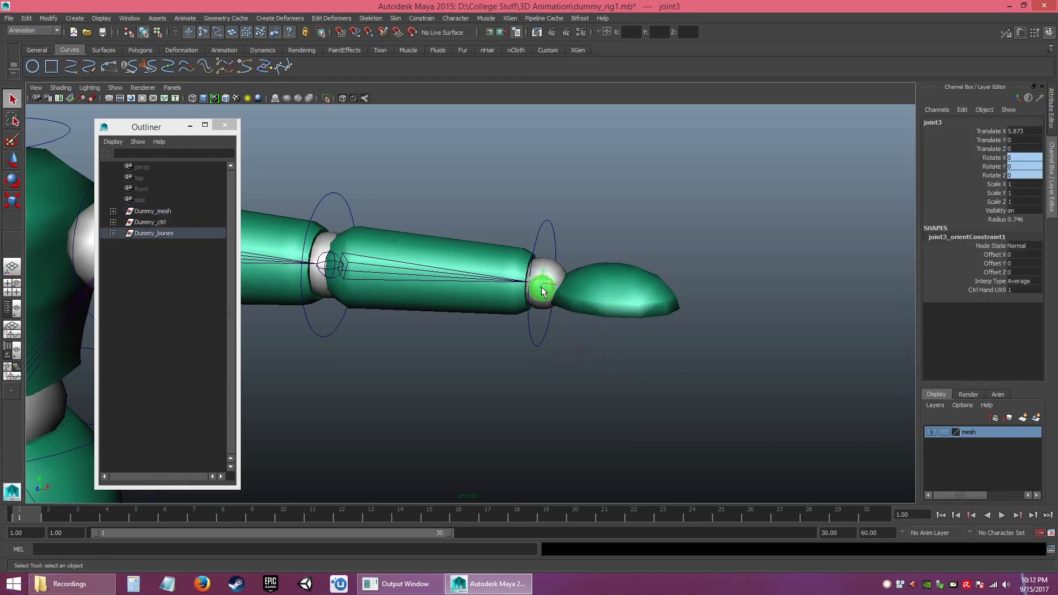
left_click(617, 301, "shift")
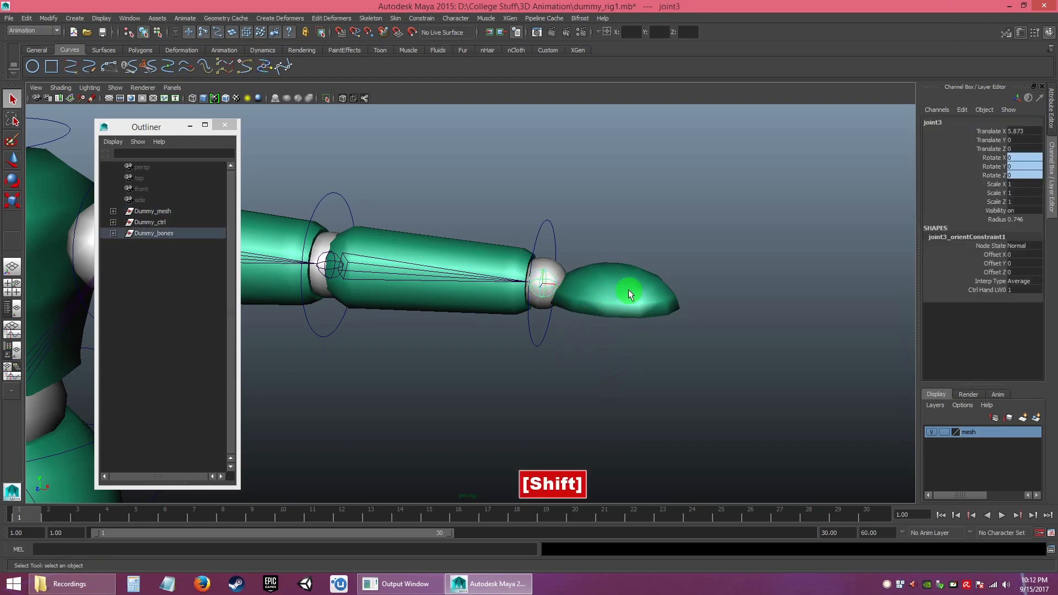
left_click(629, 292, "shift")
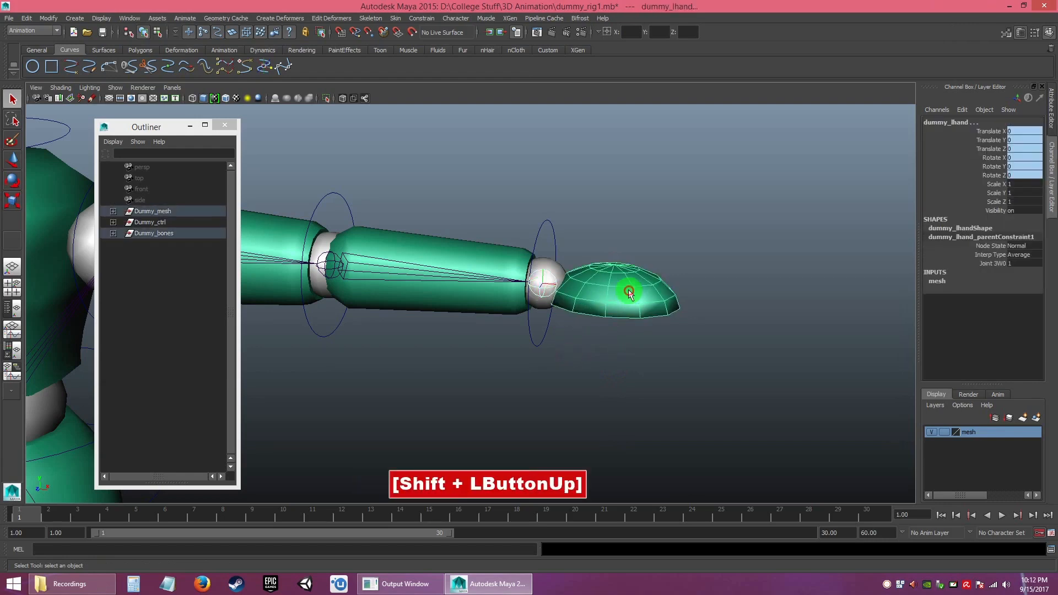
left_click(429, 19)
left_click(453, 68)
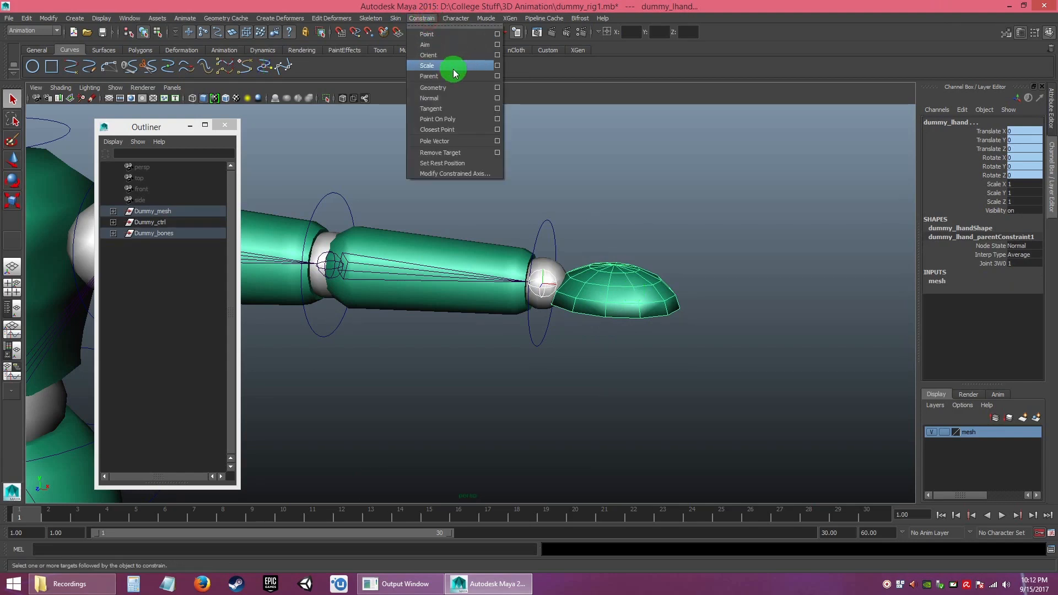
left_click(497, 66)
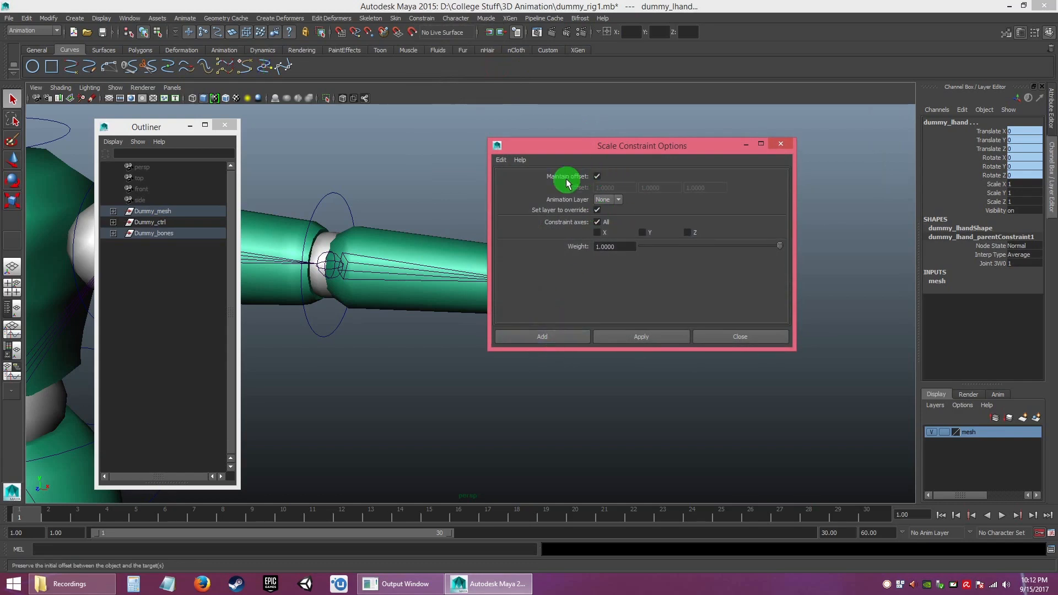
left_click(548, 337)
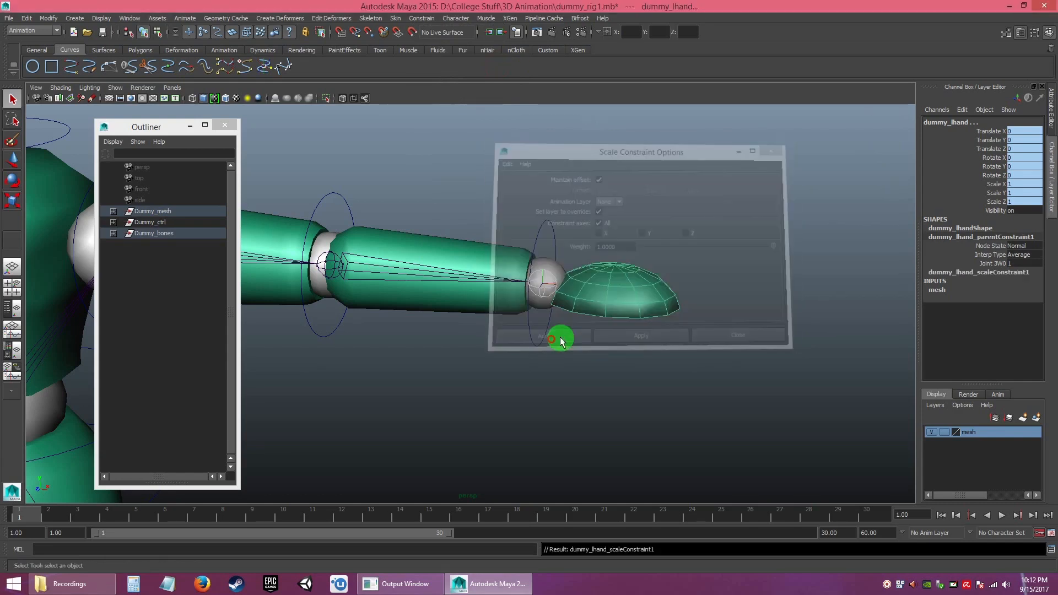
- Test scaling ctrl_master uniformly to about 0.493, check the left hand mesh's channels, and undo the scaling
left_click(612, 359)
right_click_drag(652, 414, 447, 259, "alt")
middle_click_drag(515, 416, 602, 333, "alt")
right_click_drag(598, 319, 510, 295, "alt")
middle_click_drag(521, 349, 540, 242, "alt")
left_click(488, 398)
right_click_drag(556, 433, 528, 382, "alt")
left_click(529, 382, "alt")
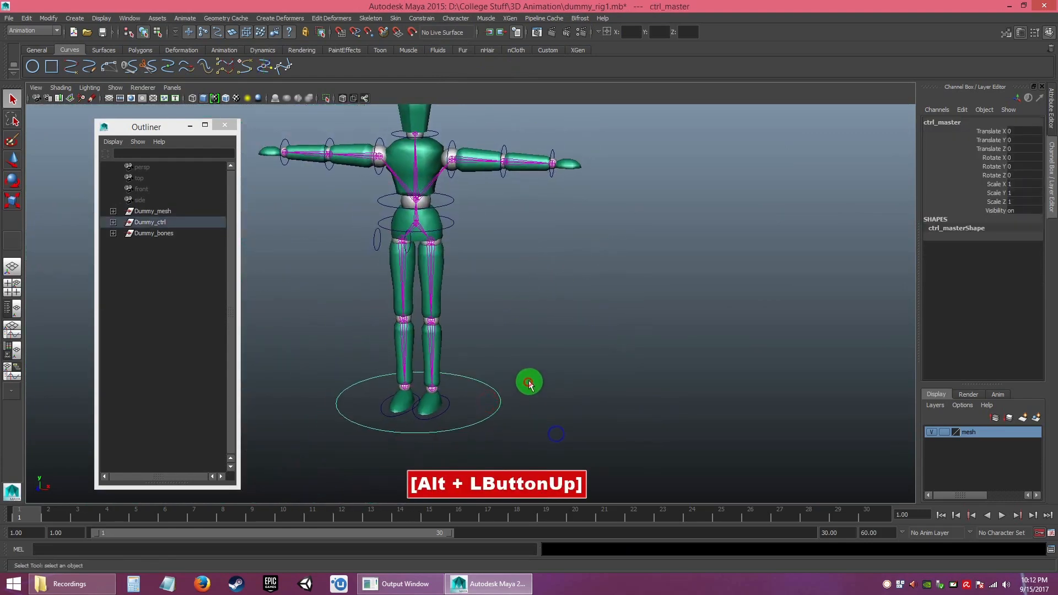
key("r")
left_click_drag(418, 400, 255, 374)
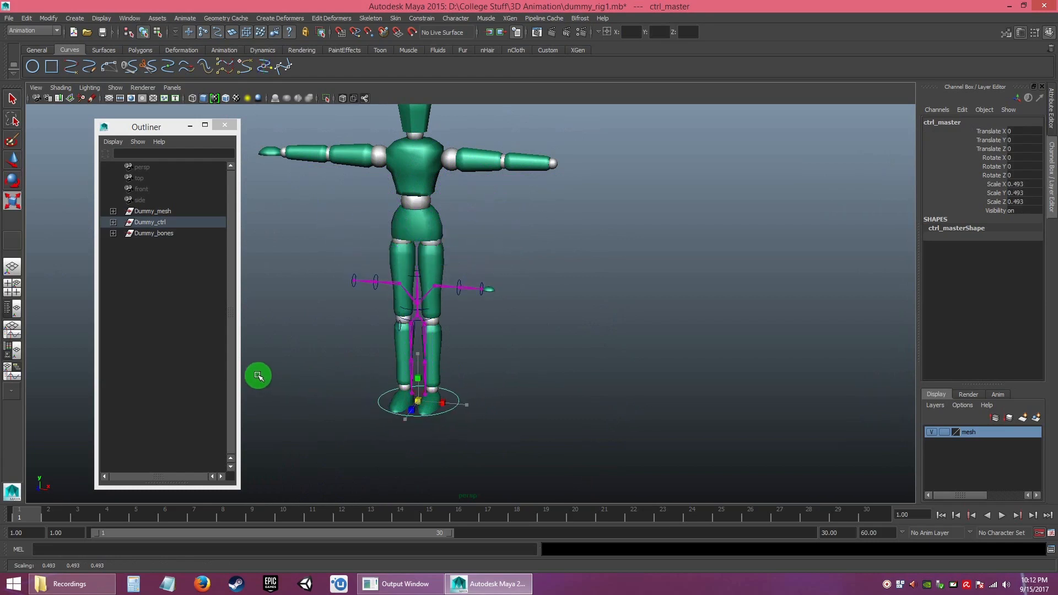
left_click(491, 290)
left_click(1011, 211, "ctrl")
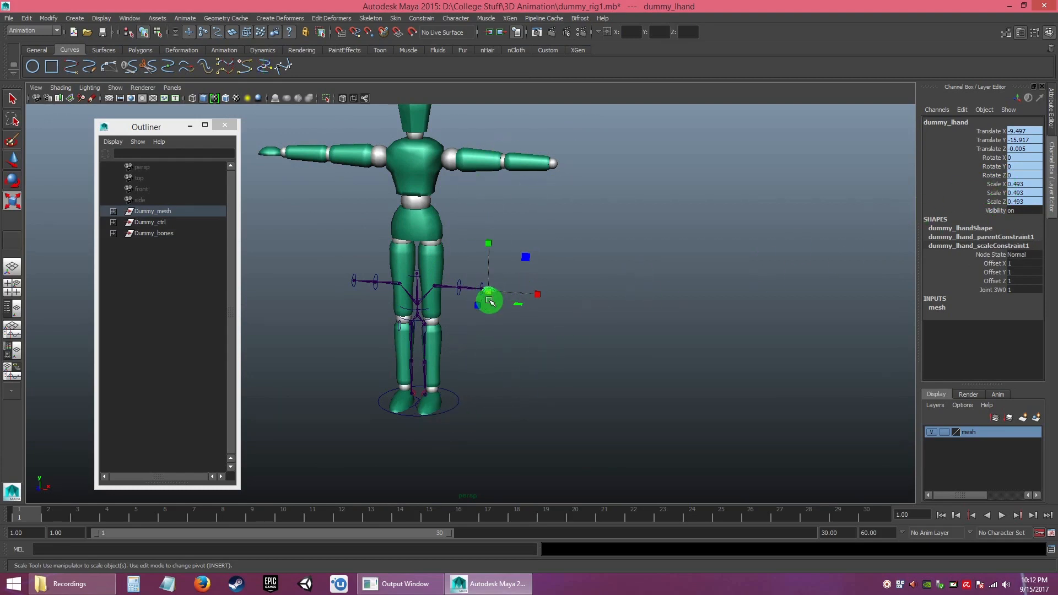
key("ctrl+z")
- Clear the selection, examine the left arm's joints and meshes up close, and check the constraints on the hand mesh
right_click_drag(496, 322, 655, 391, "alt")
middle_click_drag(573, 194, 534, 314, "alt")
right_click_drag(531, 281, 599, 395, "alt")
middle_click_drag(625, 251, 464, 449, "alt")
right_click_drag(495, 325, 590, 460, "alt")
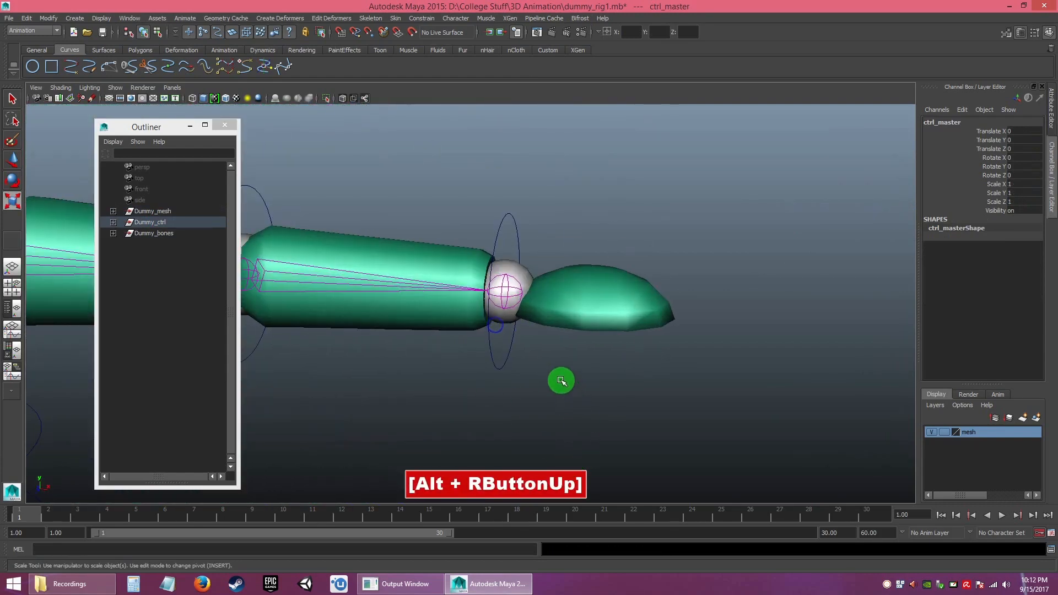
key("q")
left_click(538, 378)
right_click_drag(538, 378, 377, 315, "alt")
middle_click_drag(315, 312, 292, 316, "alt")
right_click_drag(309, 325, 427, 396, "alt")
middle_click_drag(418, 380, 465, 380, "alt")
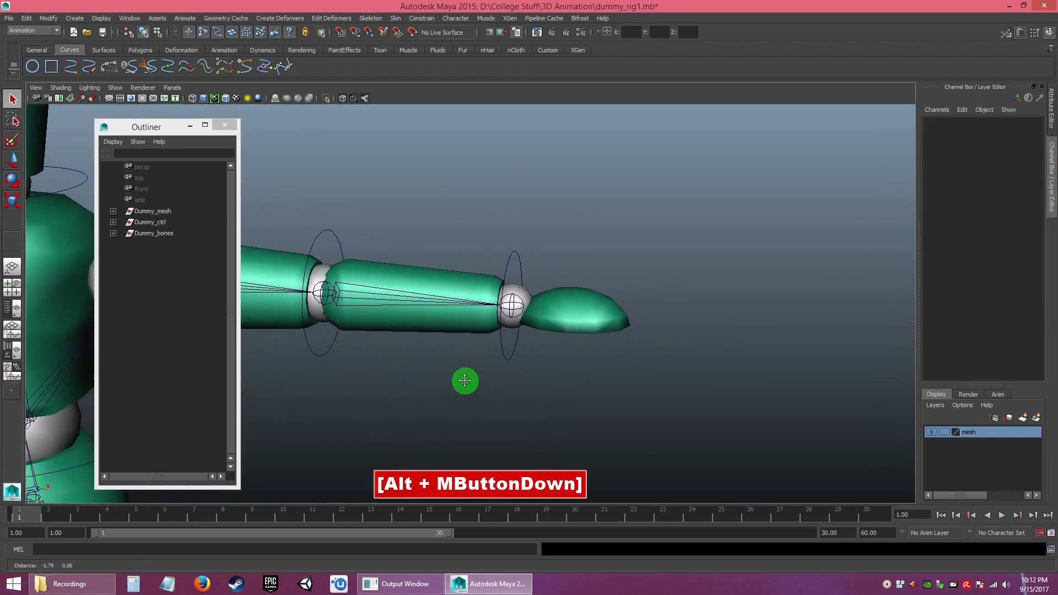
left_click_drag(445, 371, 437, 367, "alt")
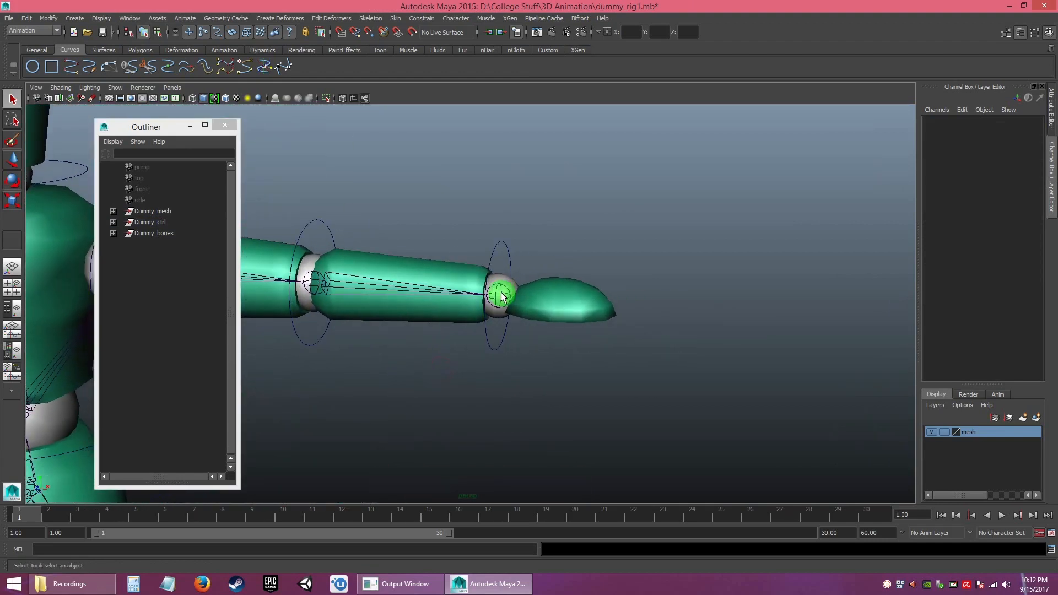
right_click_drag(504, 296, 516, 292, "alt")
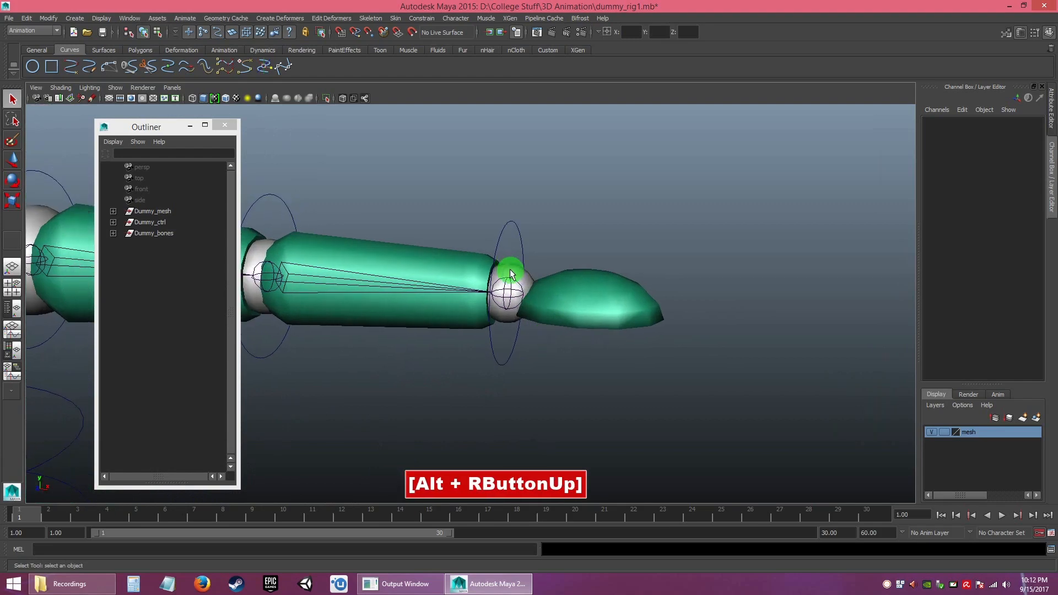
right_click_drag(314, 290, 430, 345, "alt")
middle_click_drag(430, 346, 534, 299, "alt")
left_click(694, 320)
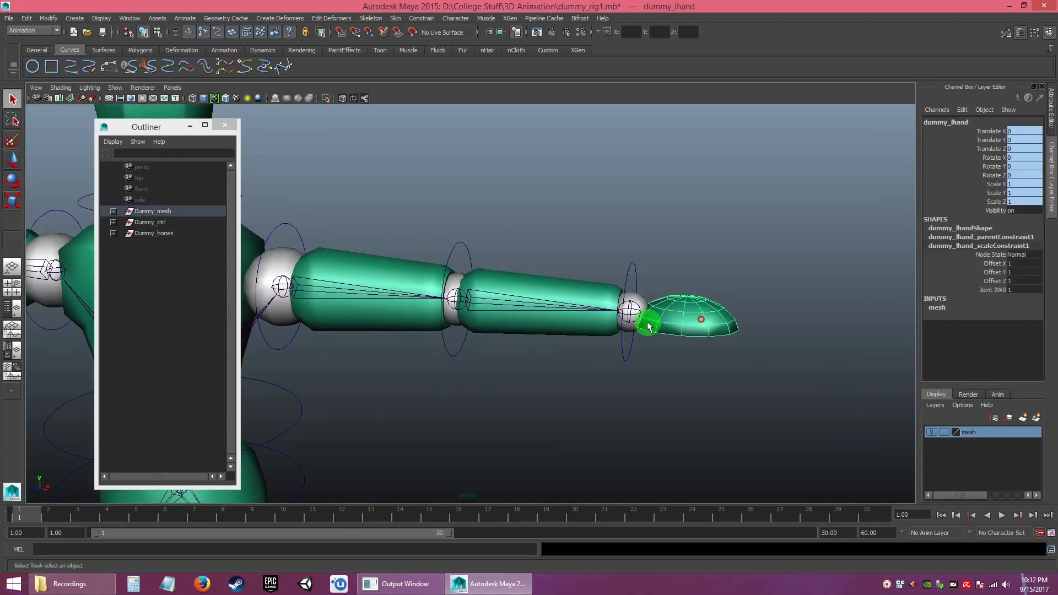
- Parent-constrain and scale-constrain the left wrist ball dummy_lwrist to joint3
middle_click_drag(689, 349, 679, 370, "alt")
right_click_drag(679, 371, 688, 485, "alt")
middle_click_drag(695, 394, 571, 347, "alt")
right_click_drag(571, 347, 571, 353, "alt")
left_click(493, 260)
left_click(514, 389)
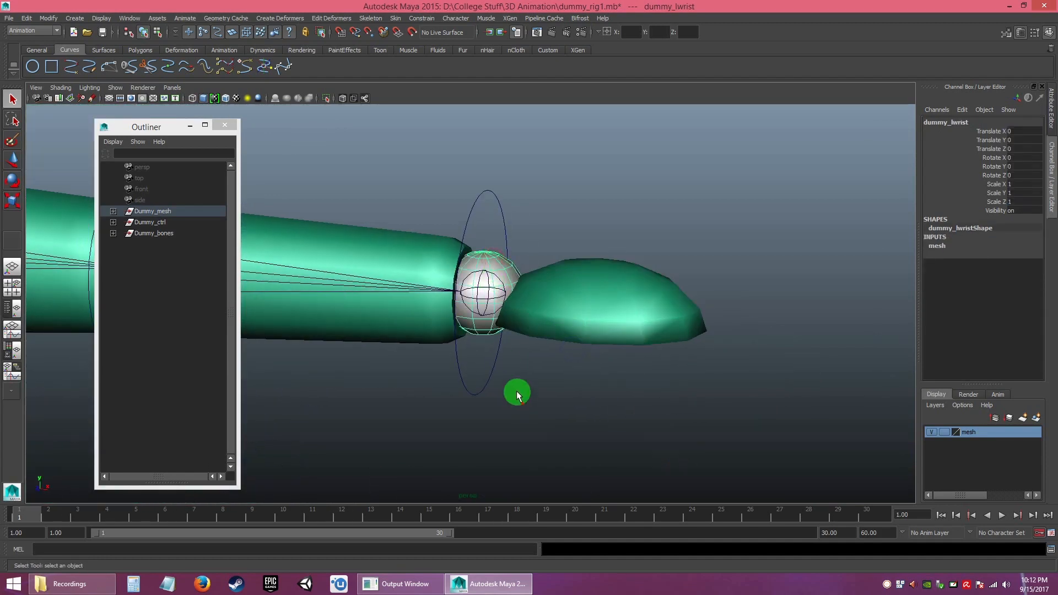
left_click(479, 290)
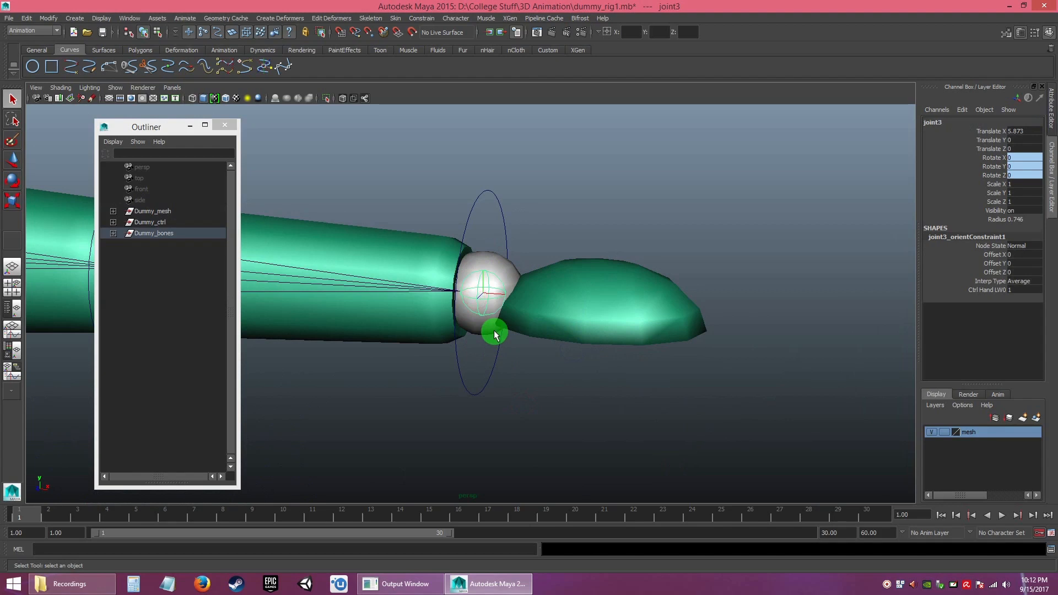
left_click(503, 279, "shift")
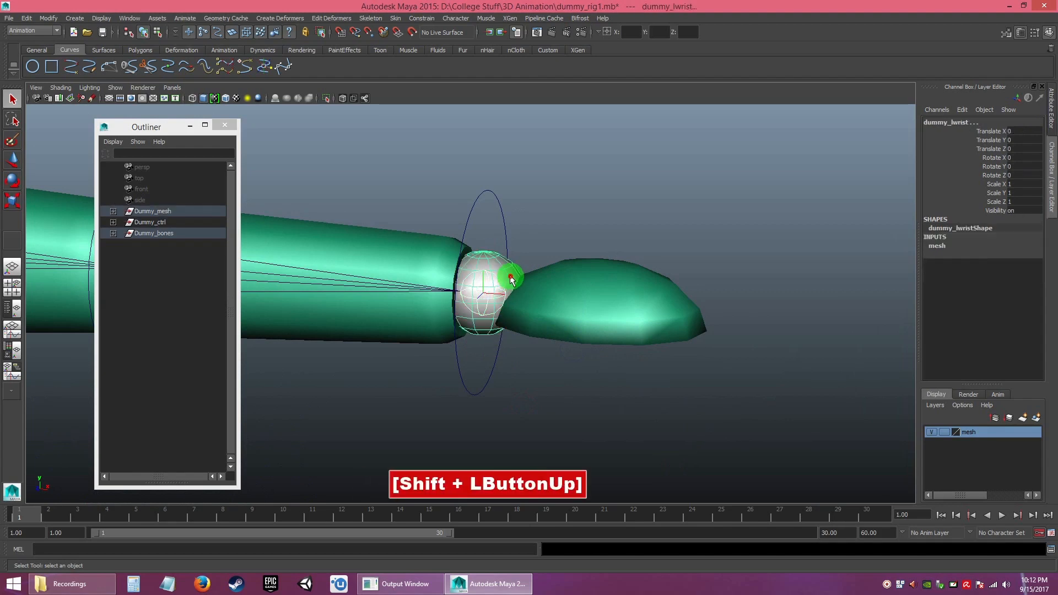
left_click(425, 19)
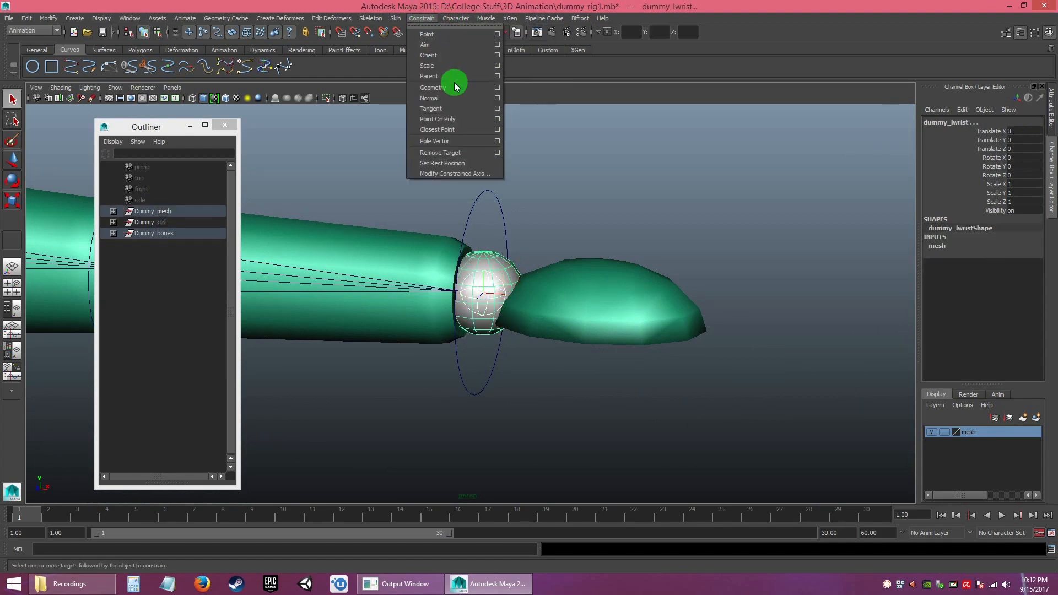
left_click(471, 74)
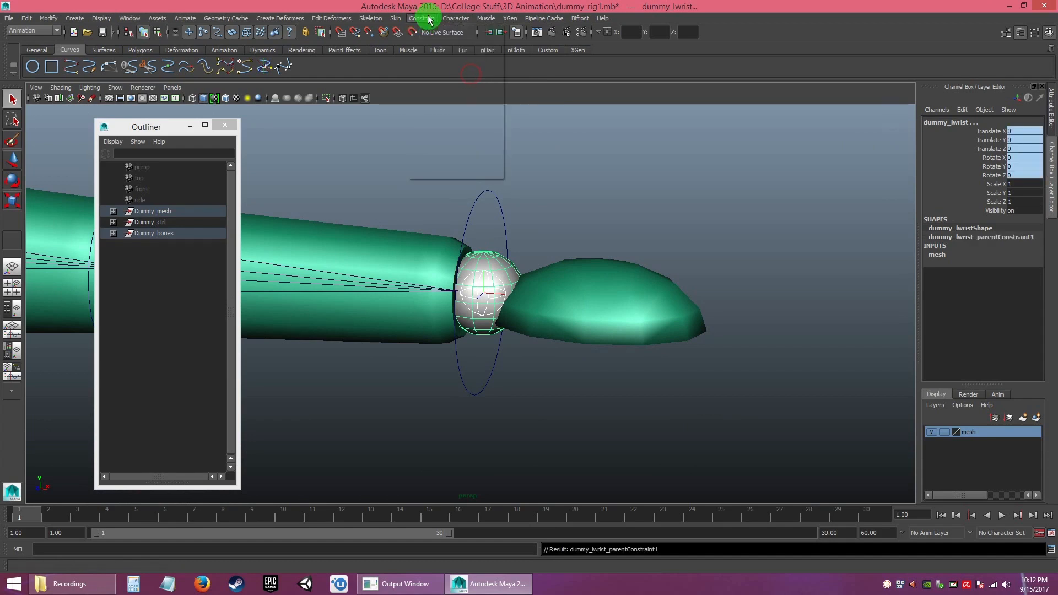
left_click(423, 19)
left_click(445, 68)
- Parent-constrain and scale-constrain the left forearm mesh dummy_lfarm to joint2
middle_click_drag(481, 321, 673, 323, "alt")
right_click_drag(585, 306, 537, 276, "alt")
middle_click_drag(508, 274, 592, 270, "alt")
left_click(541, 259)
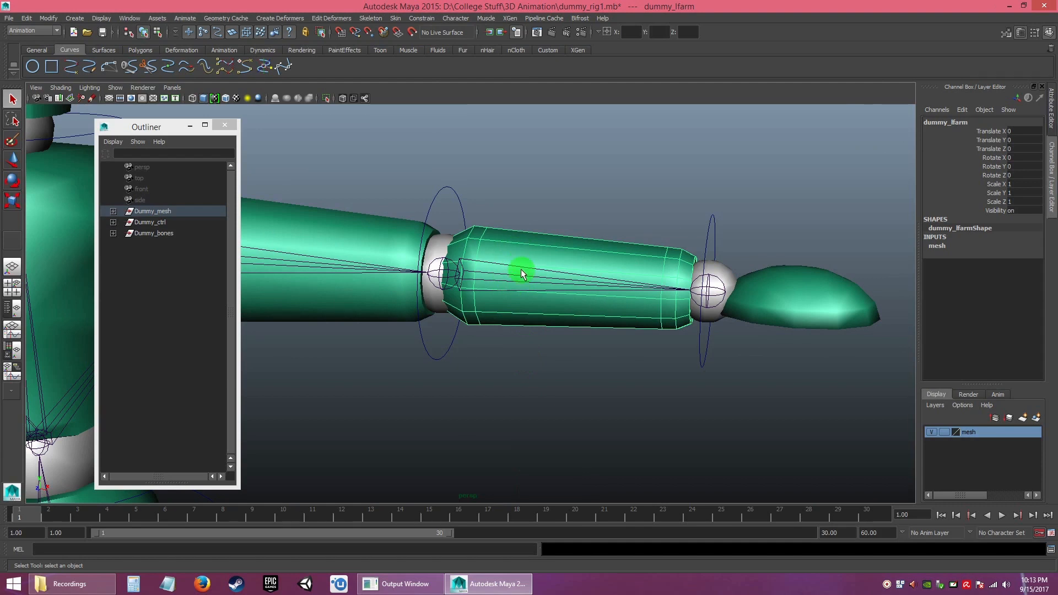
left_click(520, 361)
left_click(517, 279)
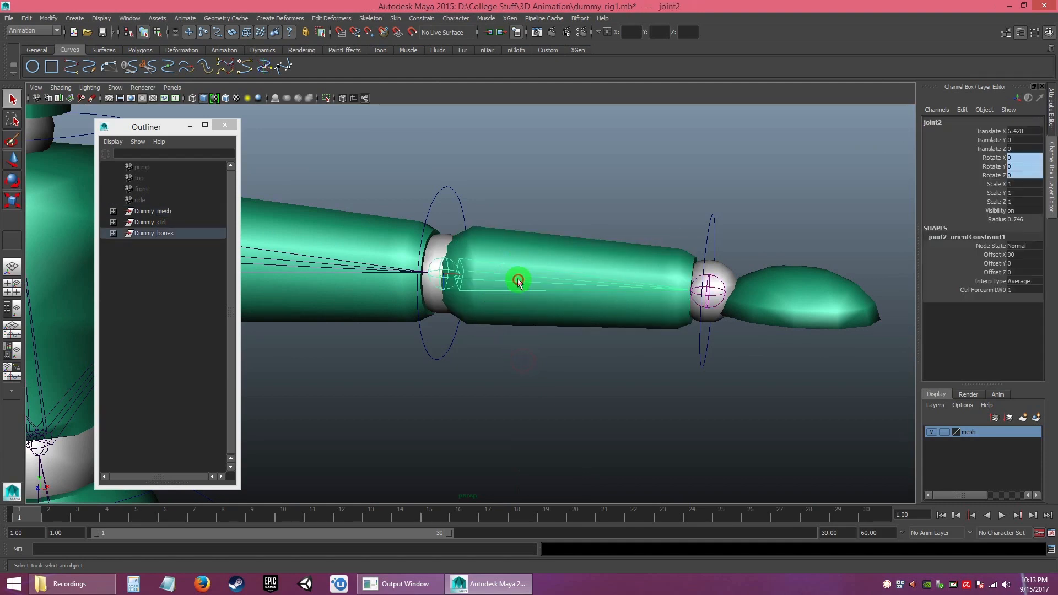
left_click(545, 250, "shift")
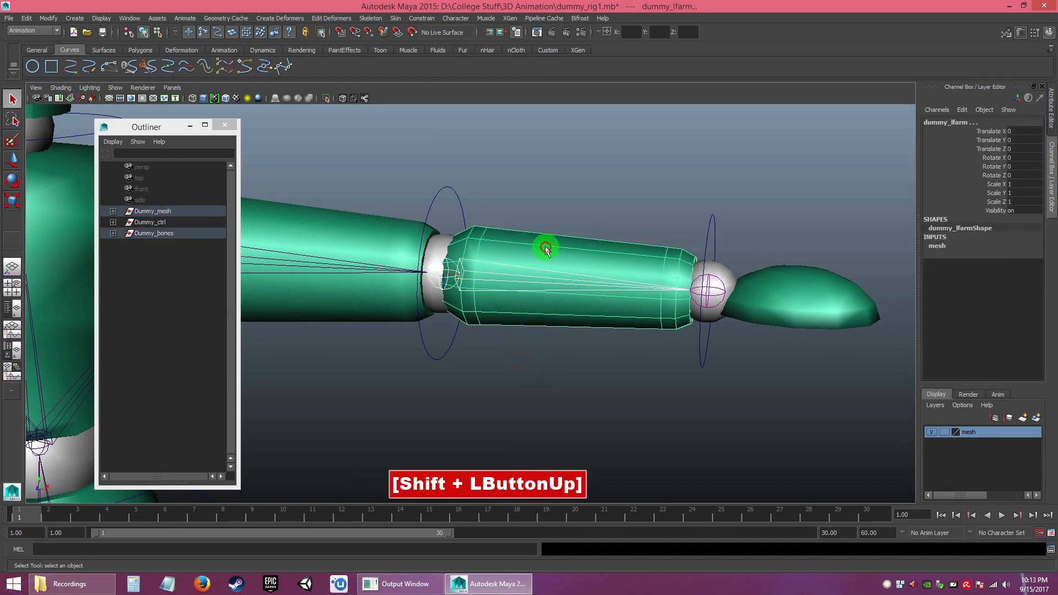
left_click(425, 19)
left_click(445, 75)
left_click(425, 18)
left_click(450, 77)
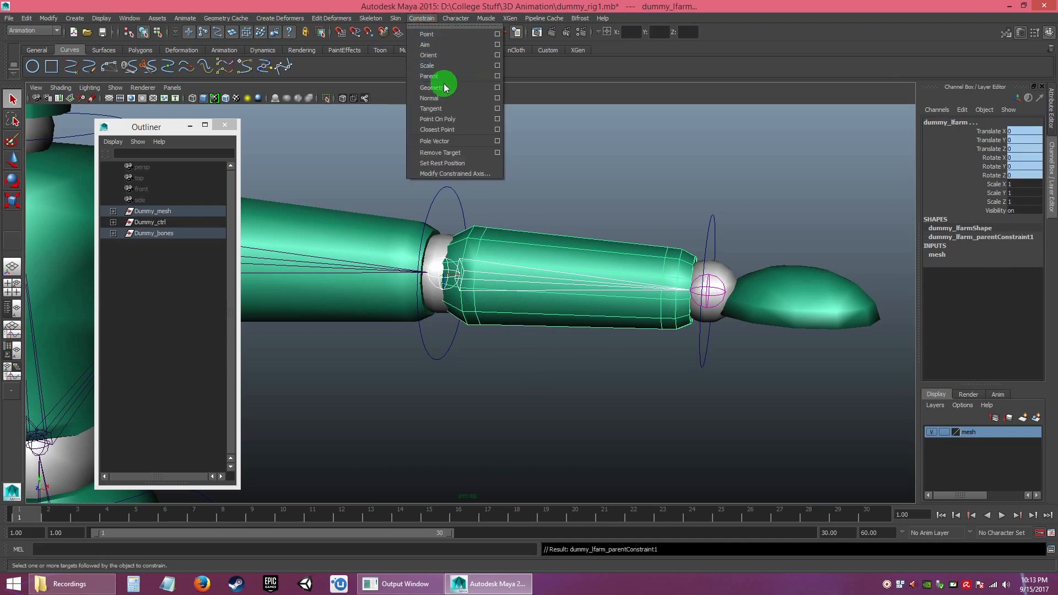
left_click(440, 66)
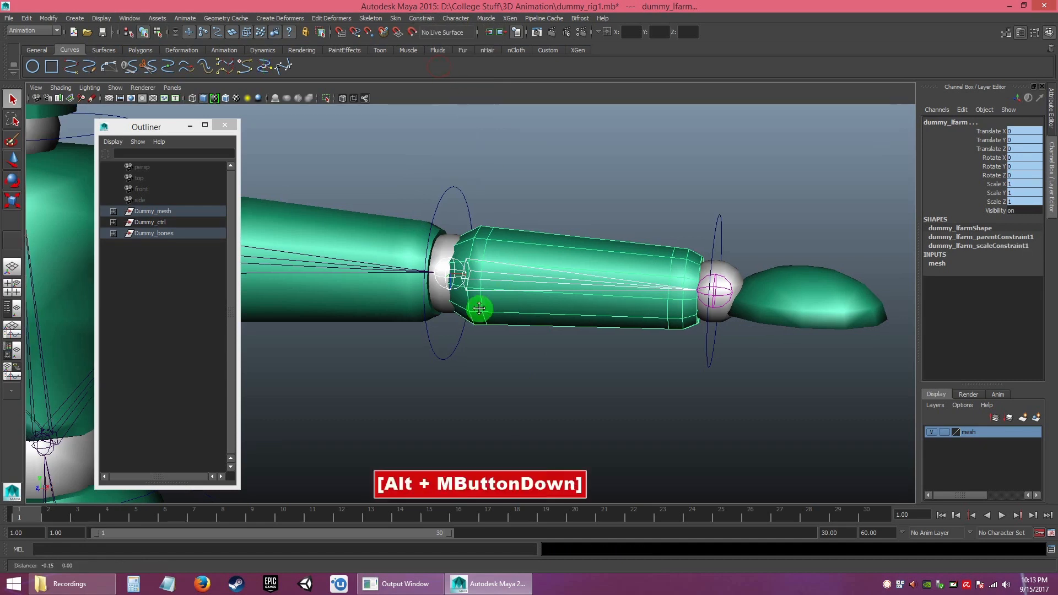
- Attach the left elbow mesh dummy_lelbow to joint2 with a parent constraint and a scale constraint
middle_click_drag(479, 307, 560, 300, "alt")
left_click(612, 359)
left_click(571, 298)
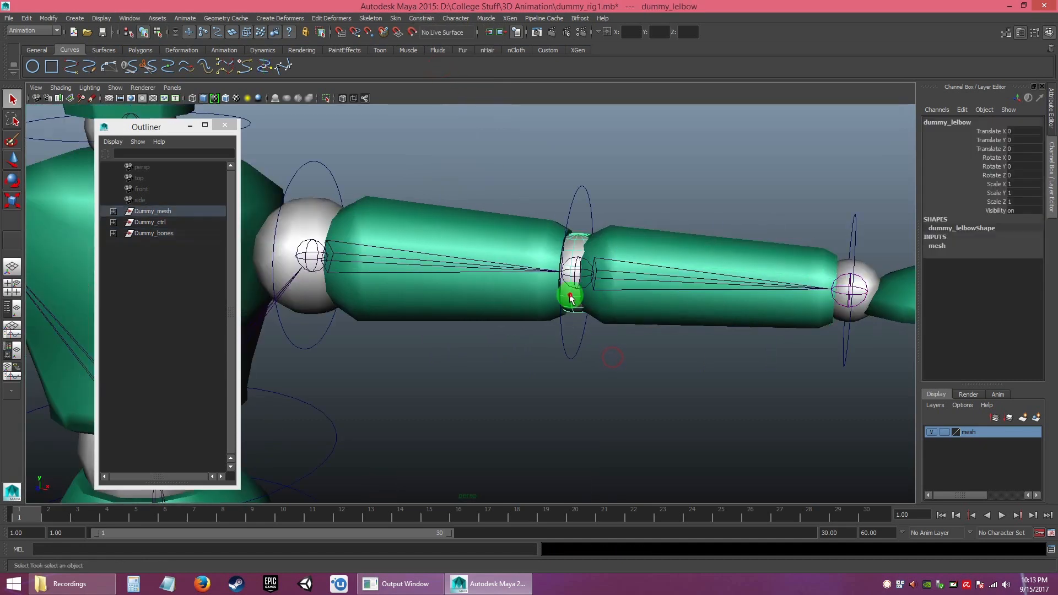
left_click(609, 280, "shift")
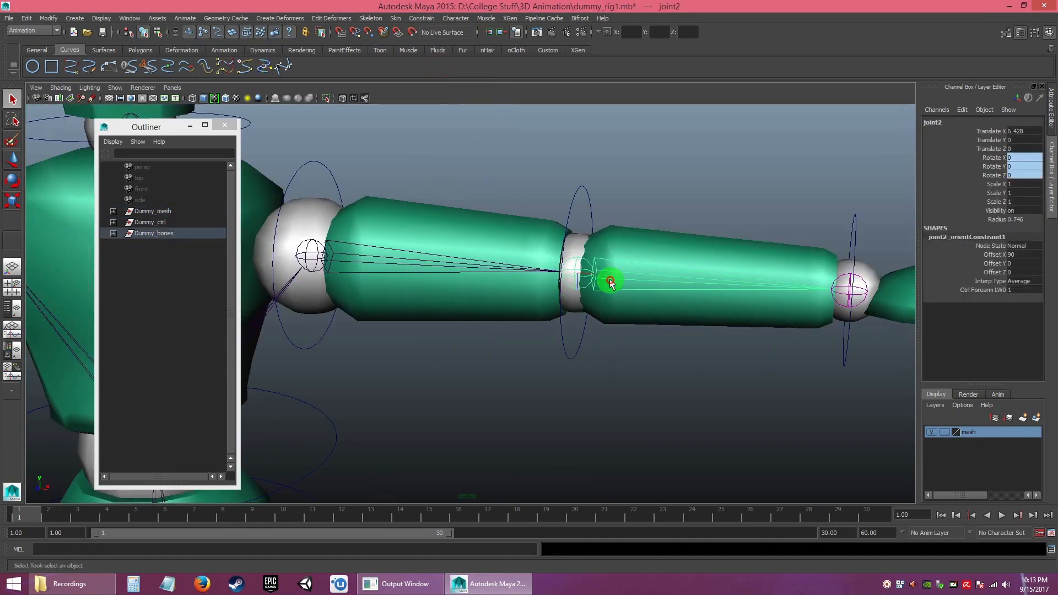
left_click(573, 306, "shift")
left_click(421, 18)
left_click(445, 73)
left_click(422, 18)
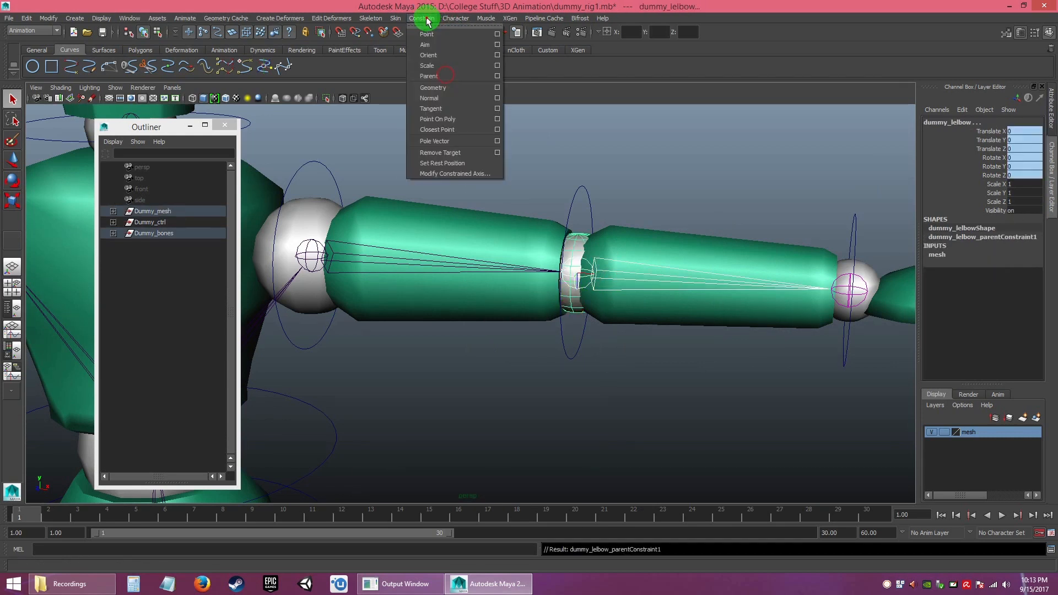
left_click(442, 70)
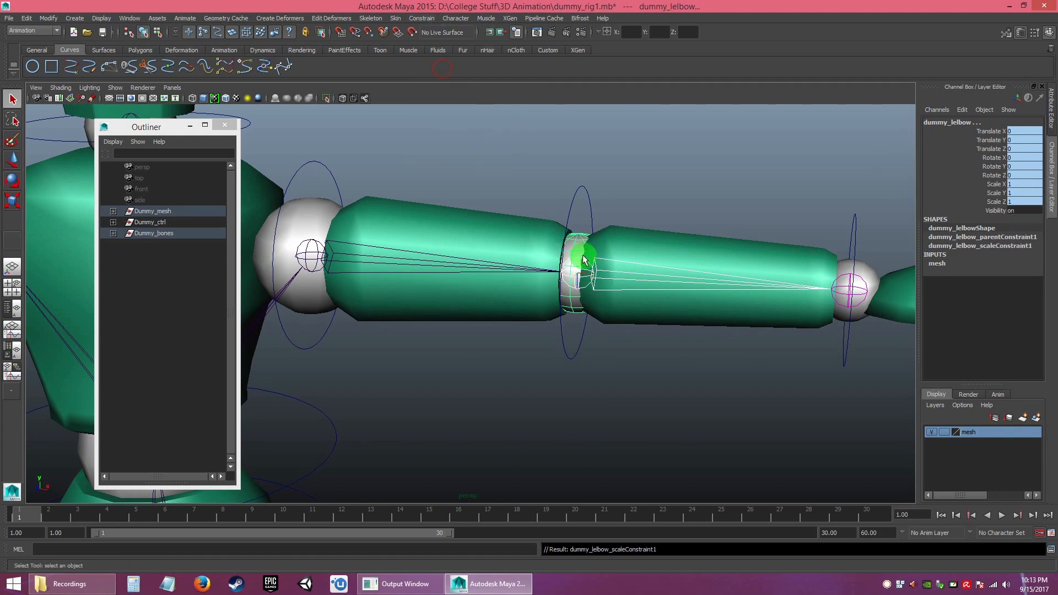
- Add a scale constraint and a parent constraint from joint1 to the left upper arm mesh dummy_larm
middle_click_drag(515, 371, 586, 373, "alt")
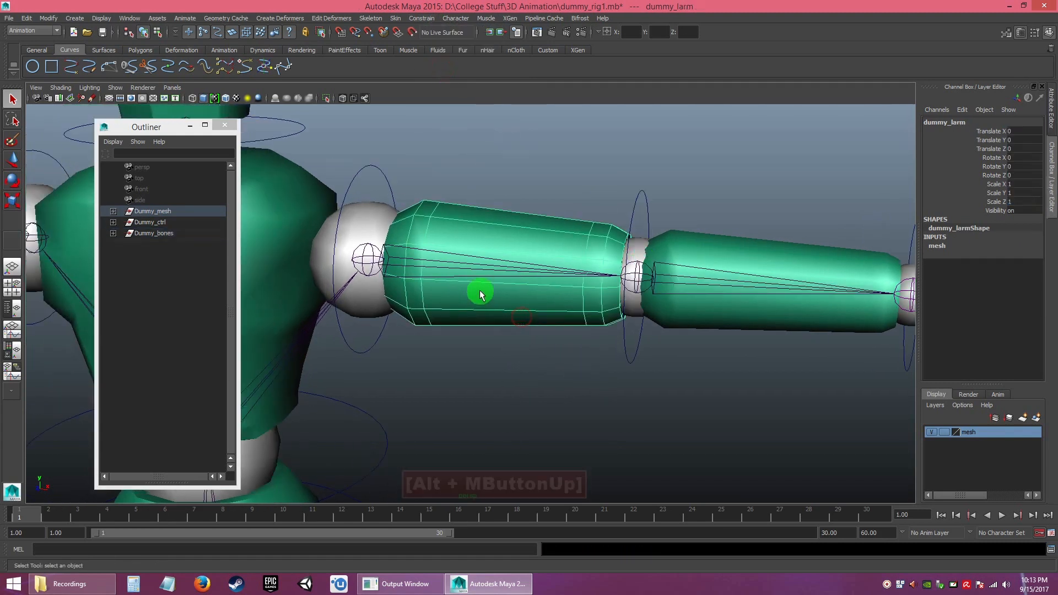
left_click(468, 329)
left_click(450, 263)
left_click(522, 312, "shift")
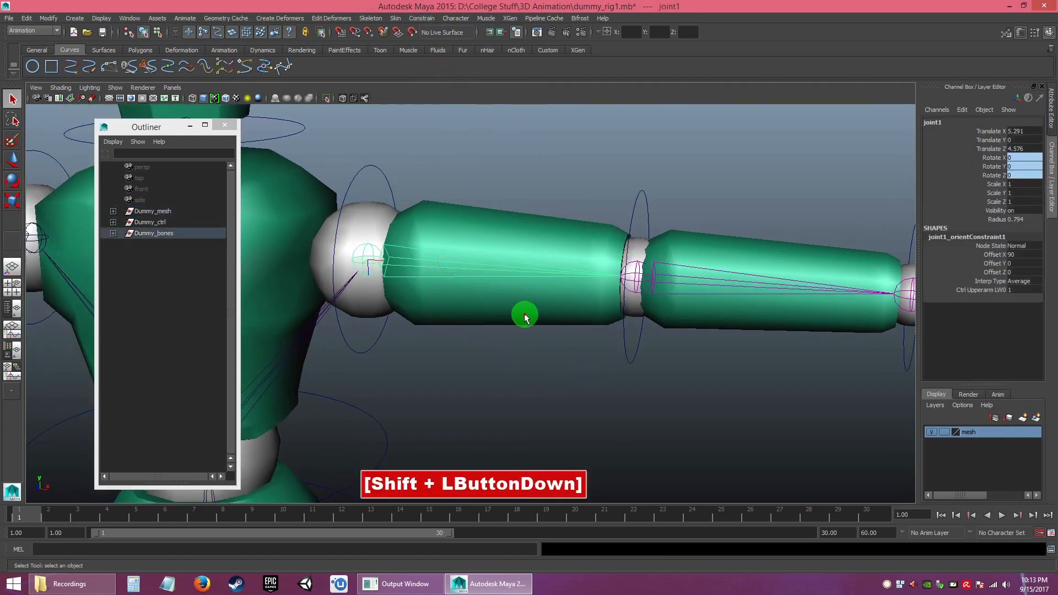
left_click(422, 18)
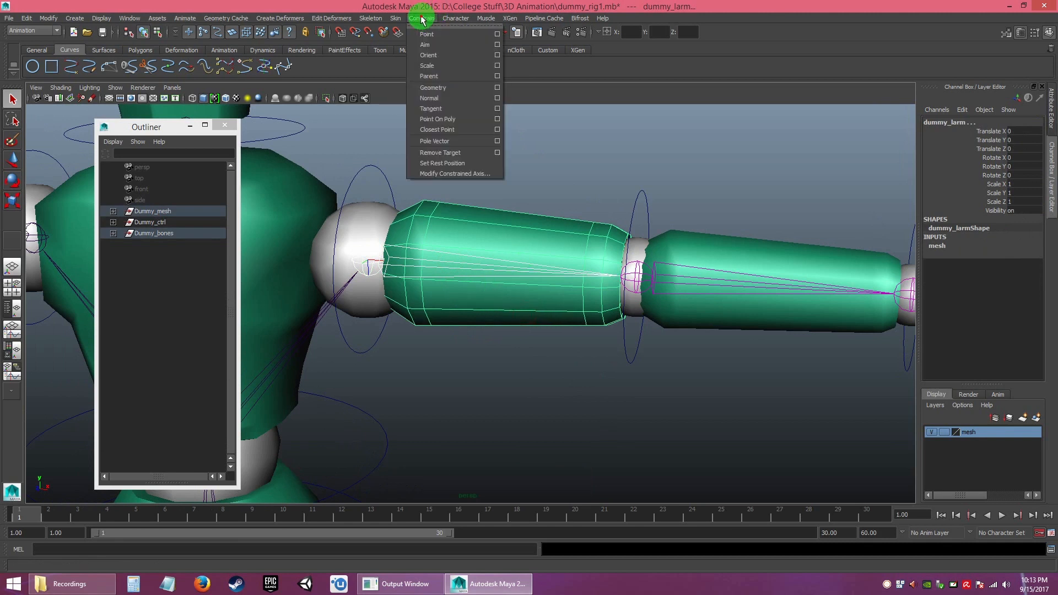
left_click(437, 65)
left_click(440, 76)
- Attach the left shoulder ball dummy_lshoulder to joint1 with a scale constraint and a parent constraint
middle_click_drag(473, 204, 581, 197, "alt")
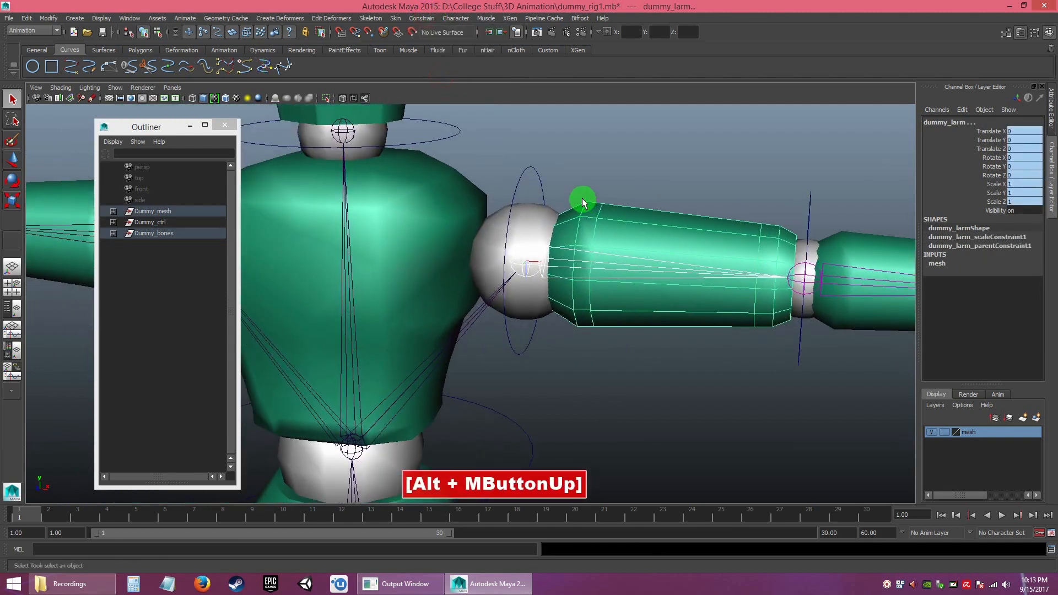
left_click(532, 226)
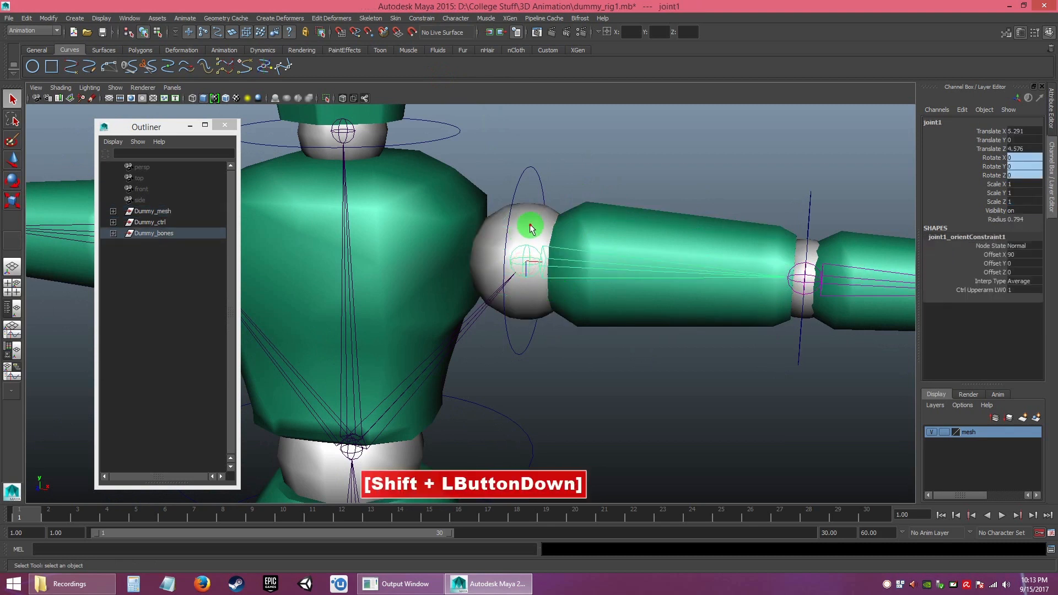
left_click(531, 230, "shift")
left_click(419, 19)
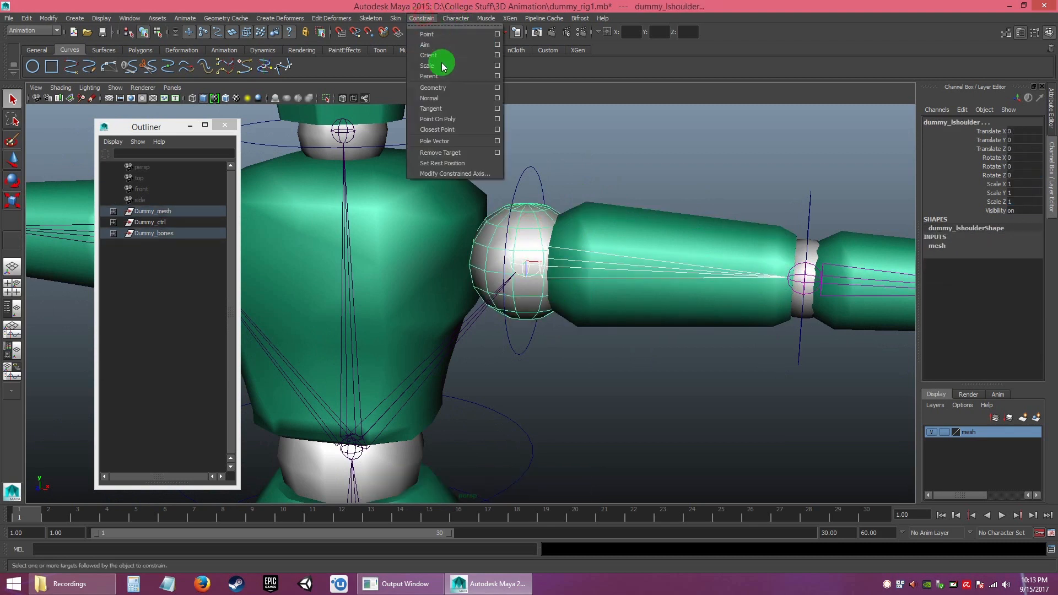
left_click(438, 65)
left_click(427, 18)
left_click(443, 75)
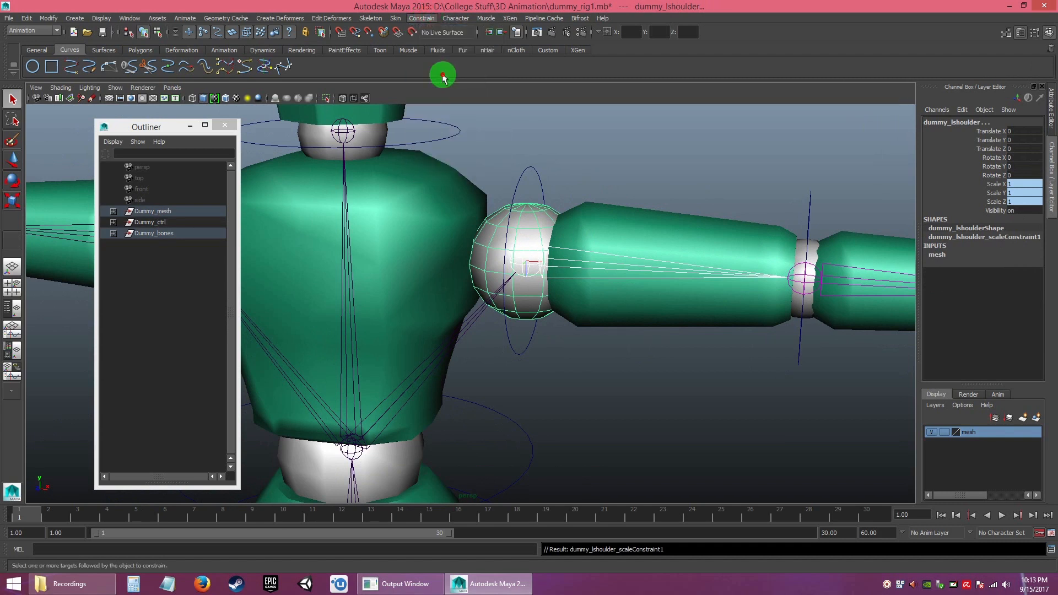
left_click(636, 353)
- Test the left arm by rotating ctrl_upperarm_L about -74 degrees around Z, and undo the rotation
right_click_drag(701, 385, 609, 297, "alt")
left_click_drag(609, 297, 461, 275, "alt")
left_click(437, 262)
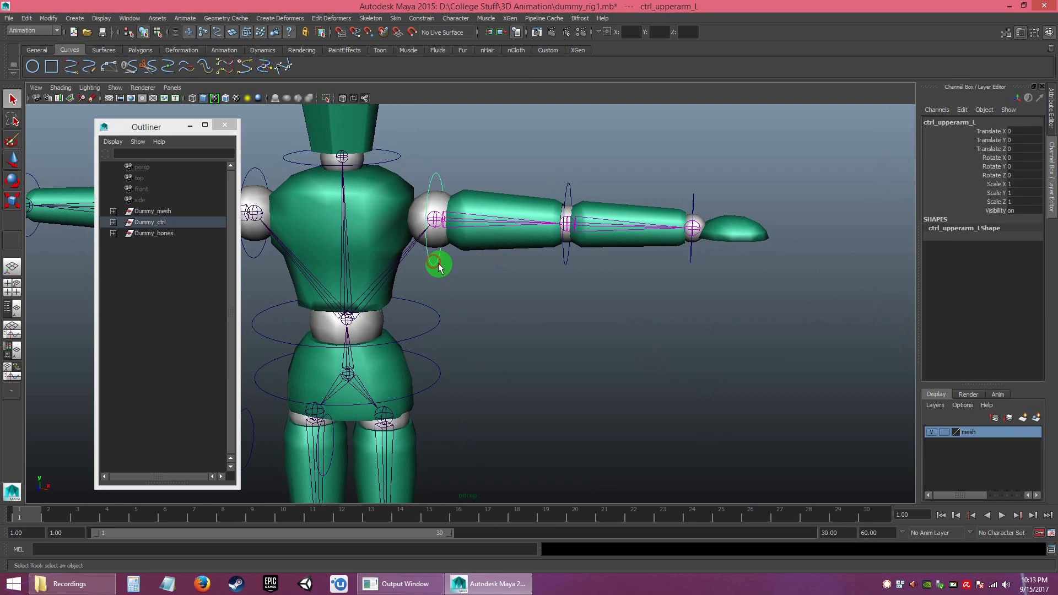
key("e")
left_click_drag(477, 195, 480, 260)
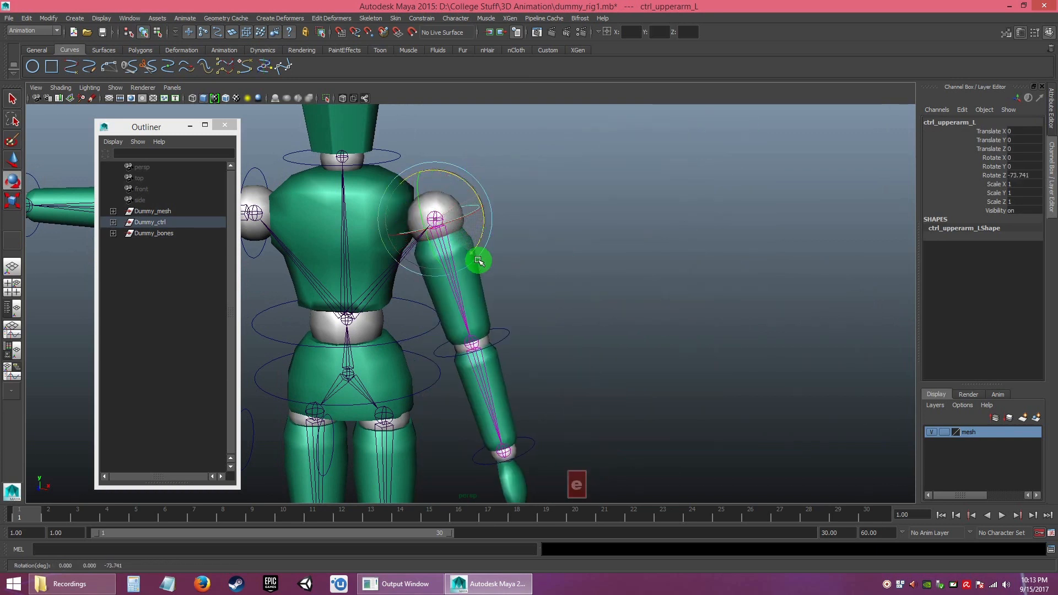
key("ctrl+z")
key("ctrl+z")
key("ctrl+z")
- Test the left elbow control and rotate ctrl_hand_L about -40 degrees around Z, undoing these test changes
left_click(566, 268)
left_click_drag(567, 259, 511, 248, "alt")
key("ctrl+z")
key("ctrl+z")
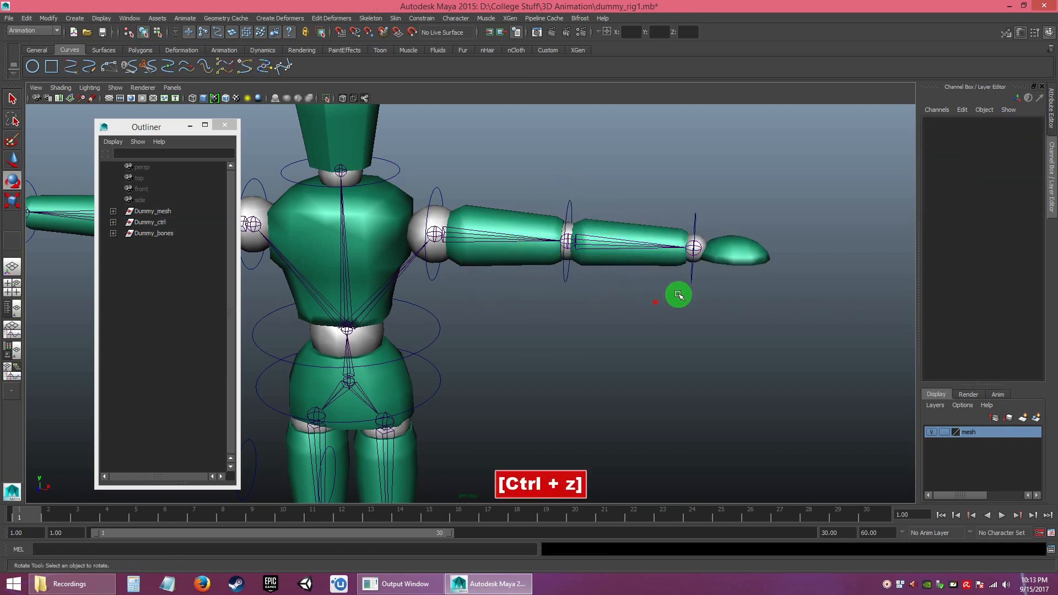
left_click(693, 272)
left_click_drag(730, 219, 714, 278)
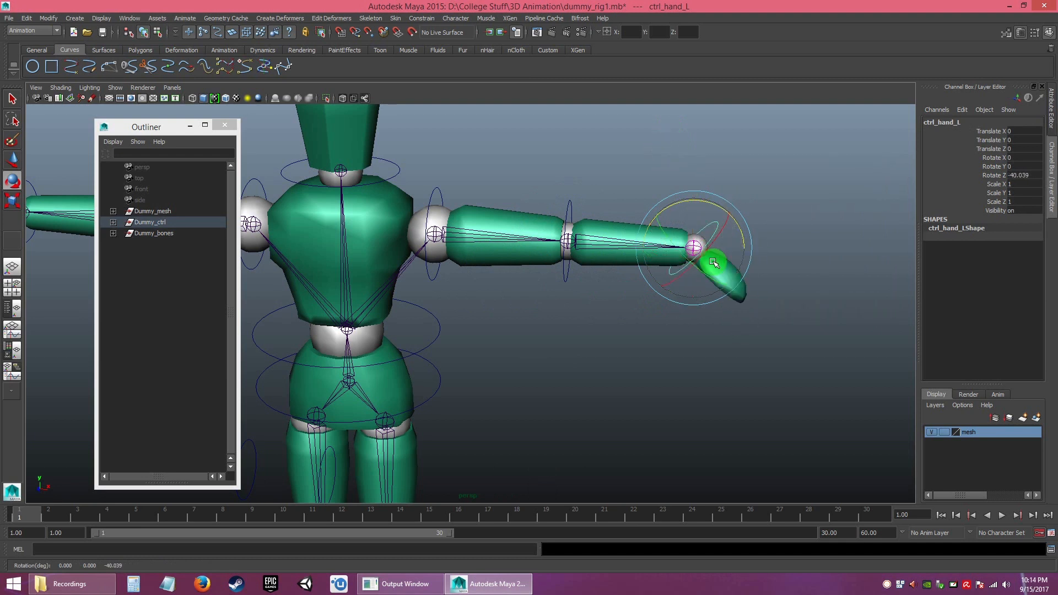
key("ctrl+z")
key("ctrl+z")
middle_click_drag(533, 339, 637, 352, "alt")
left_click_drag(637, 352, 644, 349, "alt")
middle_click_drag(645, 349, 626, 362, "alt")
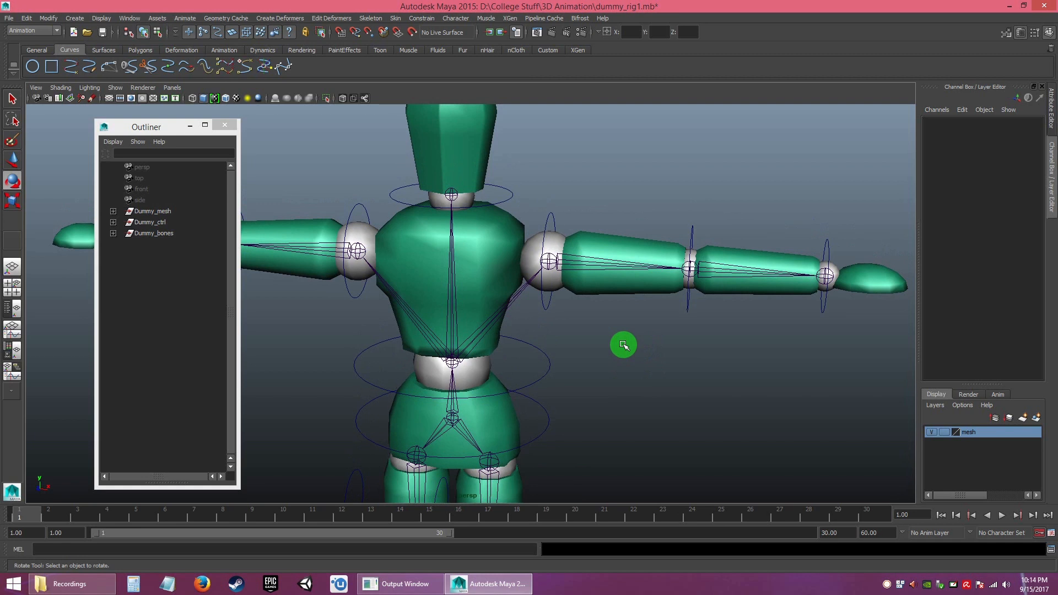
left_click_drag(623, 345, 602, 336, "alt")
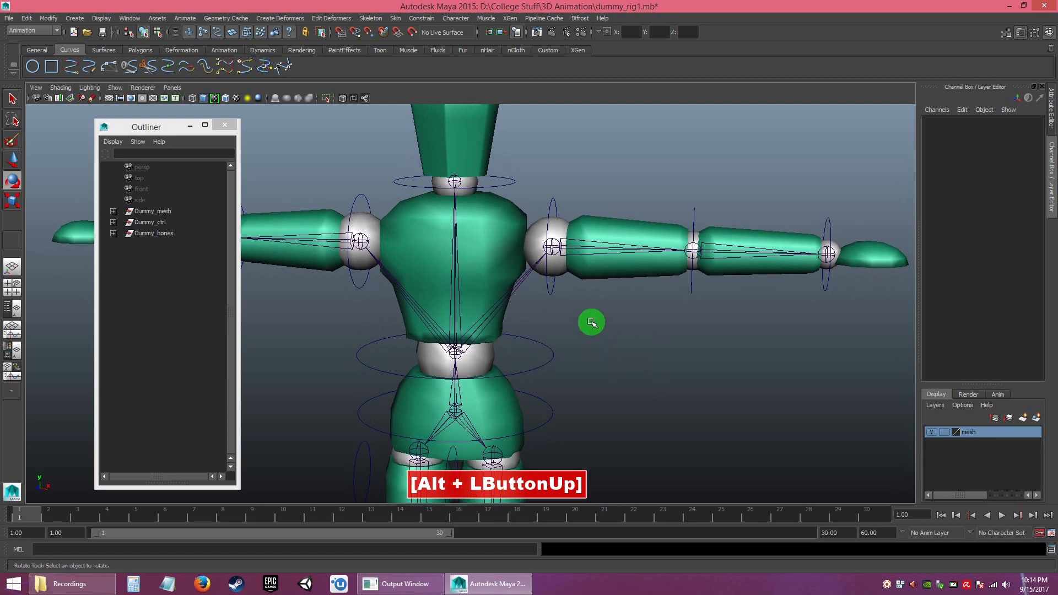
right_click_drag(604, 346, 614, 361, "alt")
middle_click_drag(614, 362, 621, 385, "alt")
right_click_drag(620, 385, 621, 388, "alt")
middle_click_drag(621, 387, 580, 362, "alt")
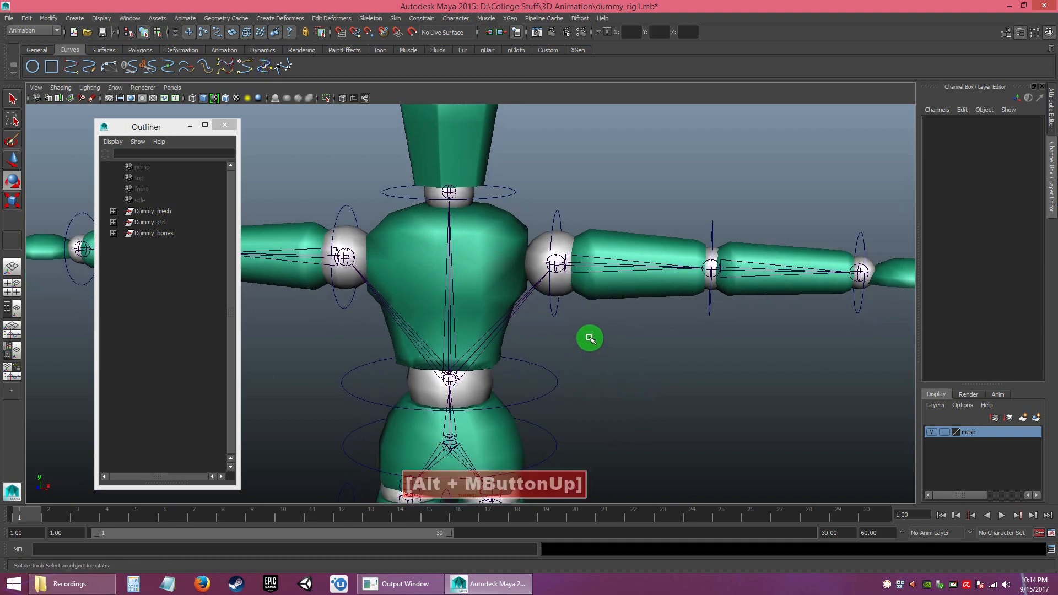
- Attach the head mesh dummy_headq to the neck joint with a parent constraint and a scale constraint
key("q")
right_click_drag(578, 342, 571, 302, "alt")
middle_click_drag(571, 303, 578, 444, "alt")
right_click_drag(579, 443, 602, 415, "alt")
middle_click_drag(602, 415, 624, 452, "alt")
middle_click_drag(572, 325, 571, 311, "alt")
left_click_drag(571, 312, 619, 288, "alt")
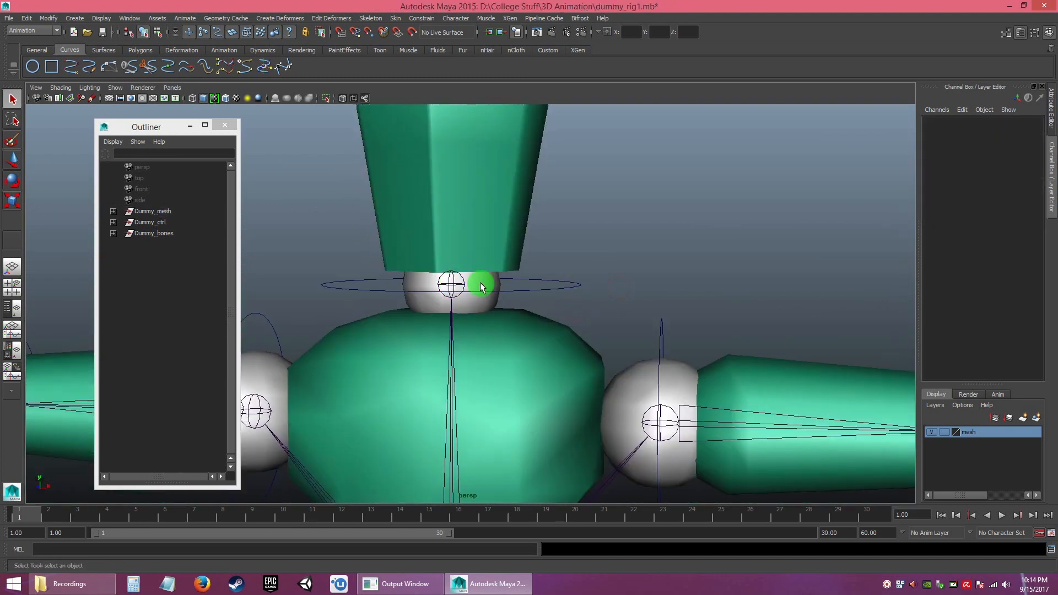
left_click(481, 287)
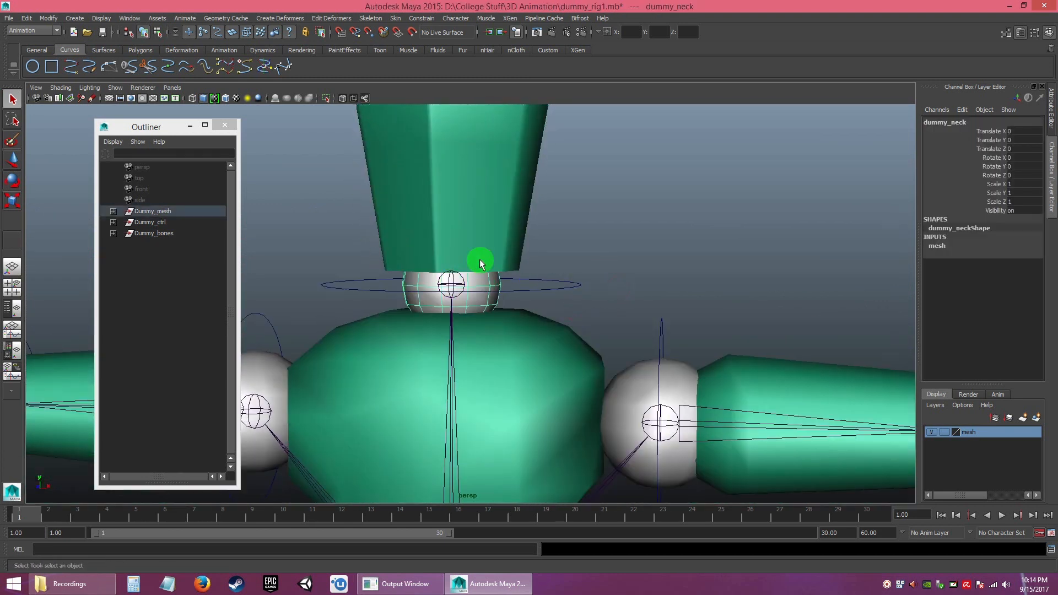
left_click(614, 234)
left_click(489, 289)
left_click(493, 196, "shift")
left_click(427, 21)
left_click(436, 99)
left_click(421, 18)
left_click(432, 64)
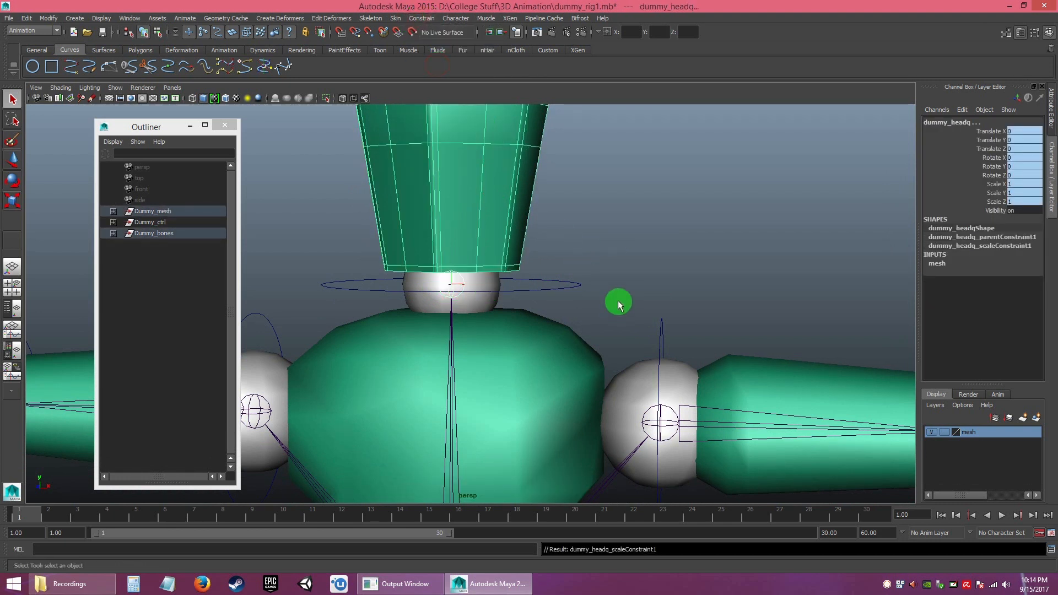
left_click(618, 304)
- Scale-constrain the neck mesh dummy_neck to the neck joint
left_click(451, 285)
left_click(485, 290, "shift")
left_click(421, 18)
left_click(432, 64)
left_click(548, 165)
- Test the head and neck attachment by rotating the neck control, and undo the rotation
left_click(559, 285)
right_click_drag(559, 286, 585, 290, "alt")
key("e")
left_click_drag(504, 275, 503, 239)
key("ctrl+z")
key("w")
key("q")
left_click(562, 253)
- Scale-constrain and parent-constrain the right hand mesh dummy_rhand to the right wrist joint
right_click_drag(560, 307, 524, 287, "alt")
middle_click_drag(504, 335, 543, 220, "alt")
middle_click_drag(419, 319, 887, 349, "alt")
right_click_drag(583, 292, 593, 334, "alt")
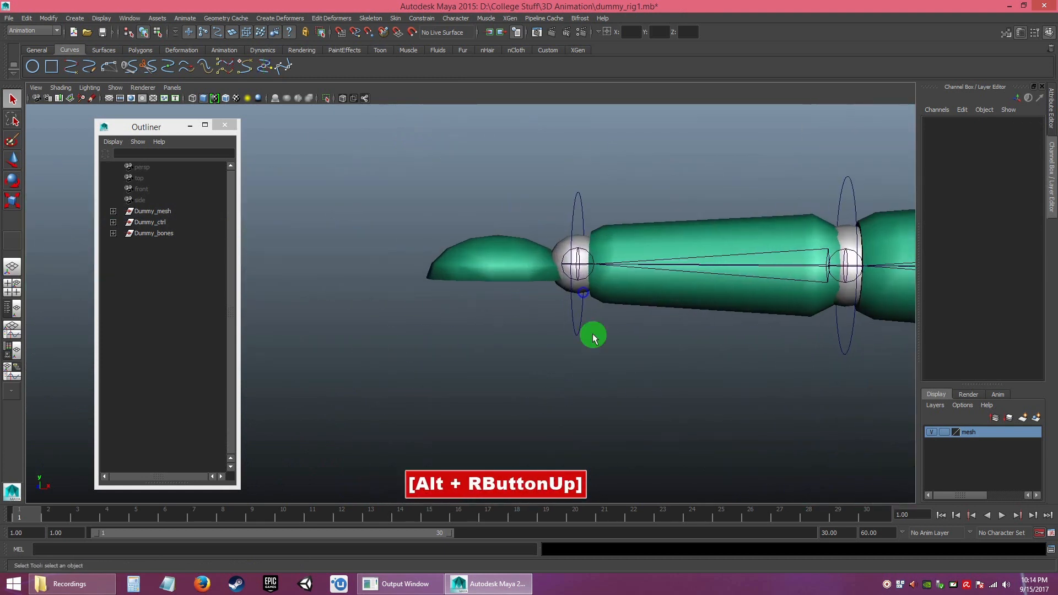
middle_click_drag(592, 337, 532, 375, "alt")
left_click(449, 303, "shift")
left_click(423, 19)
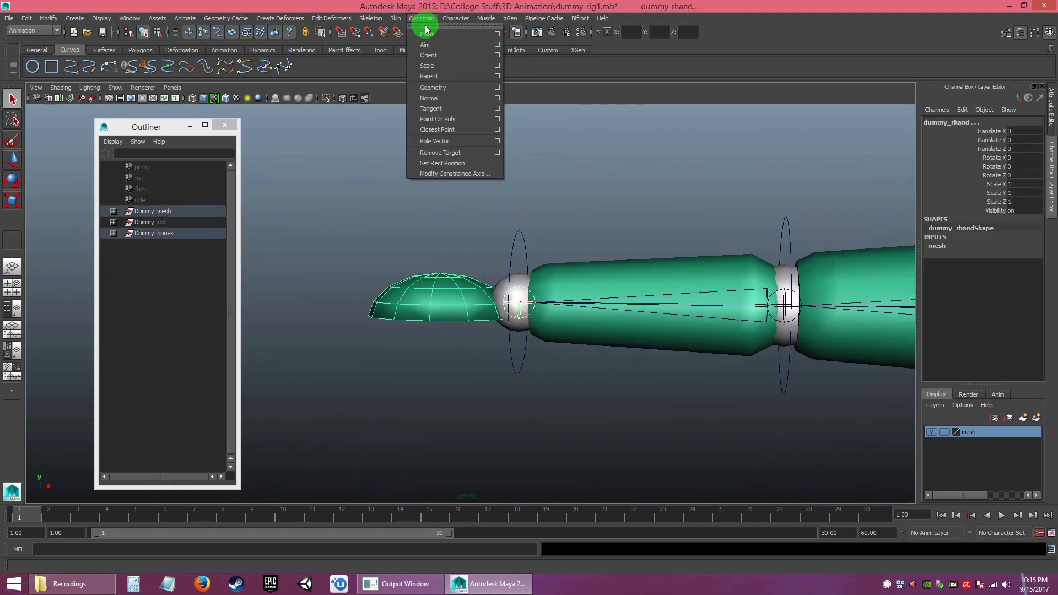
left_click(467, 66)
left_click(468, 76)
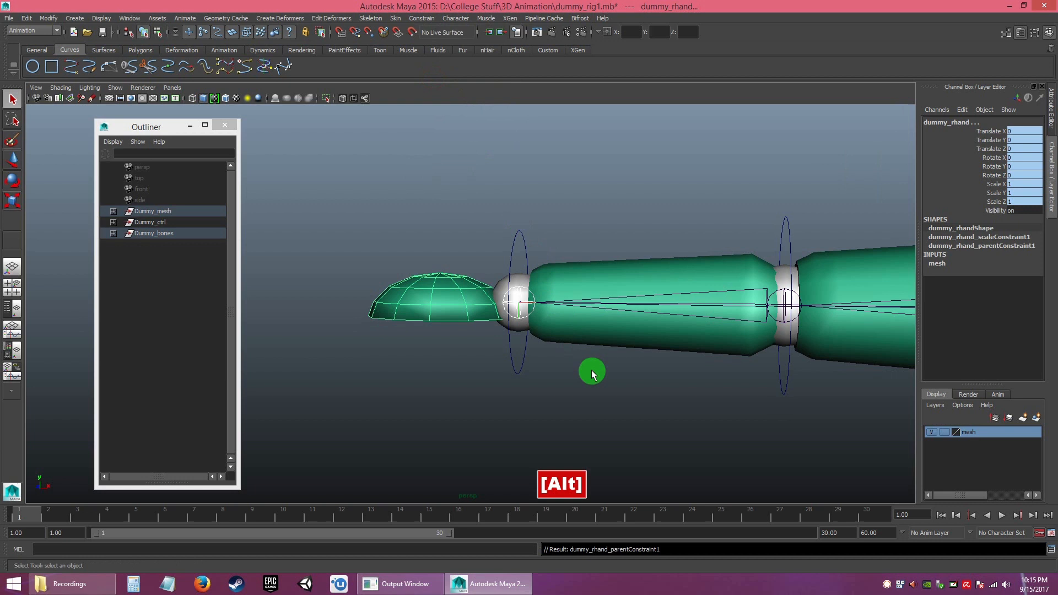
left_click_drag(591, 375, 479, 328, "alt")
right_click_drag(479, 329, 498, 309, "alt")
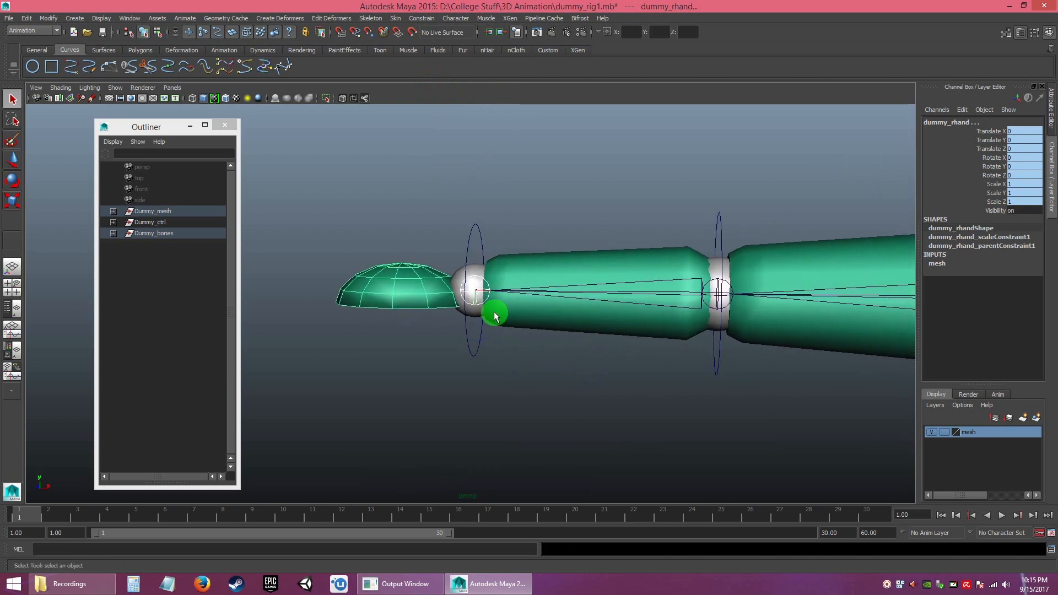
left_click_drag(558, 361, 550, 366, "alt")
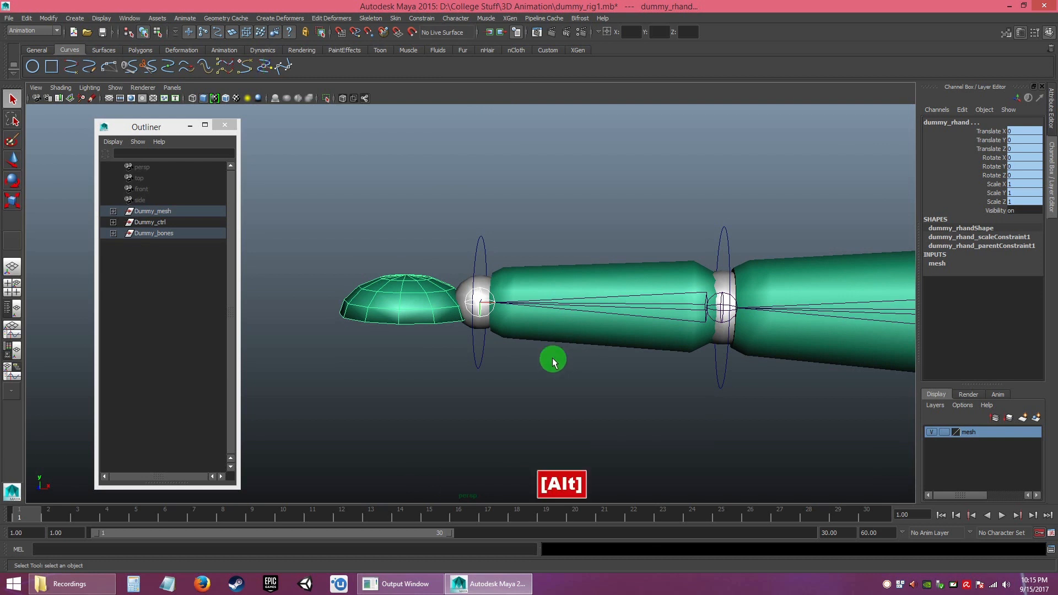
right_click_drag(553, 359, 571, 411, "alt")
middle_click_drag(571, 411, 496, 358, "alt")
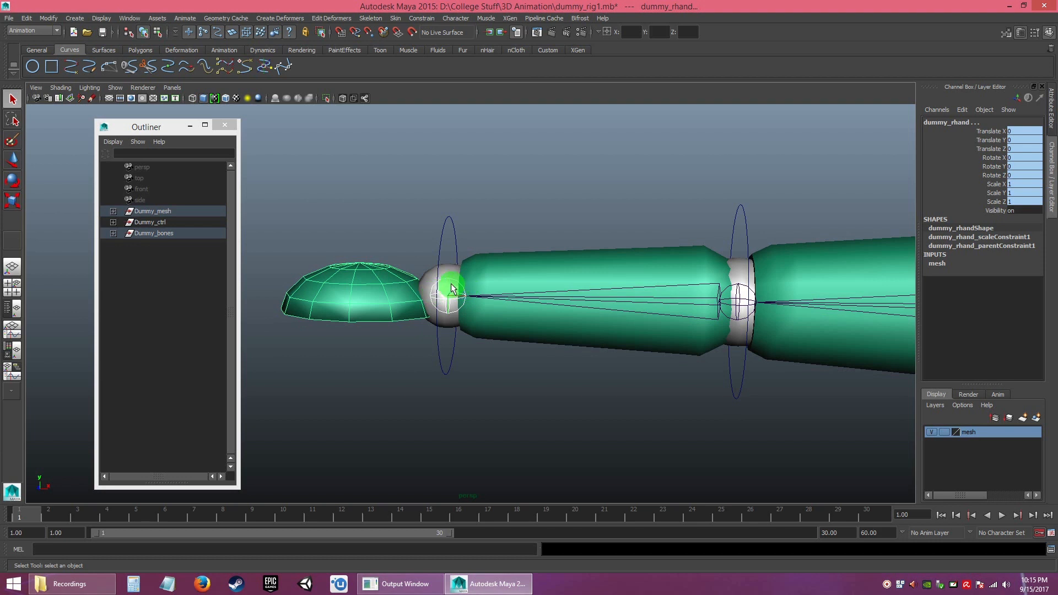
left_click(420, 18)
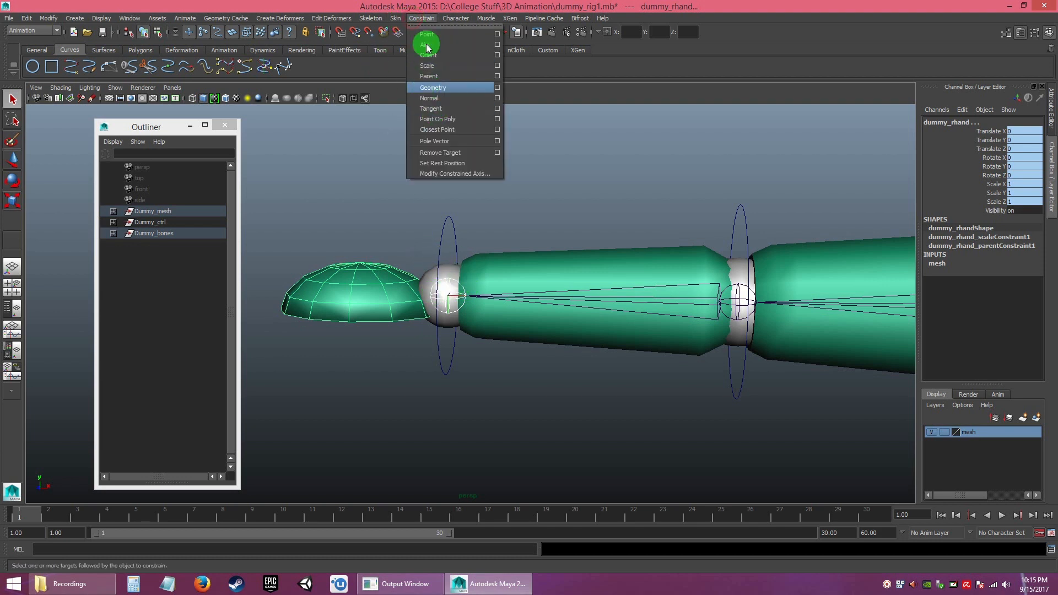
left_click(429, 17)
left_click(420, 18)
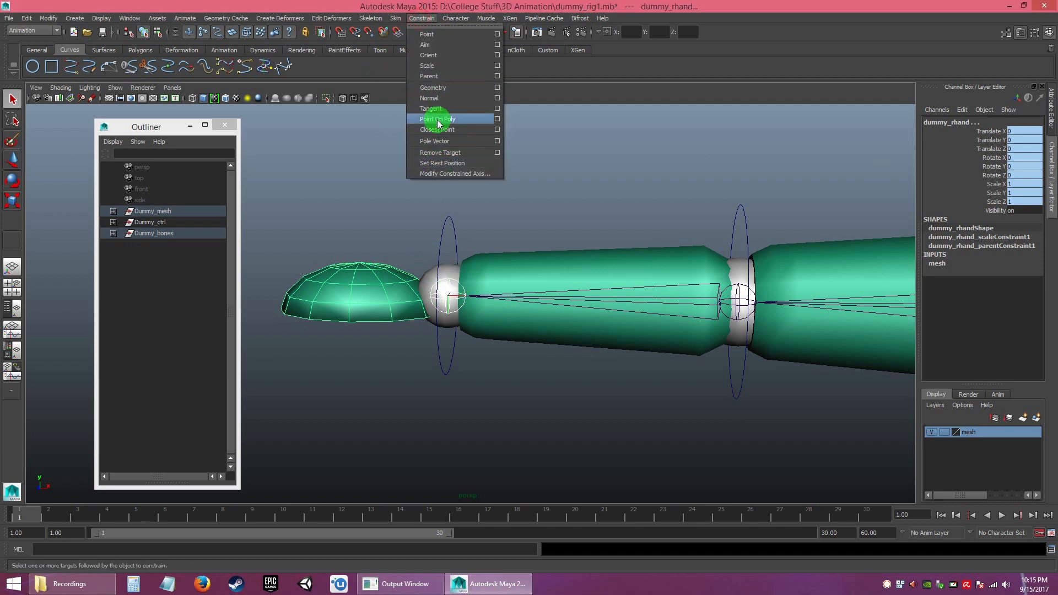
left_click(426, 8)
left_click(452, 182)
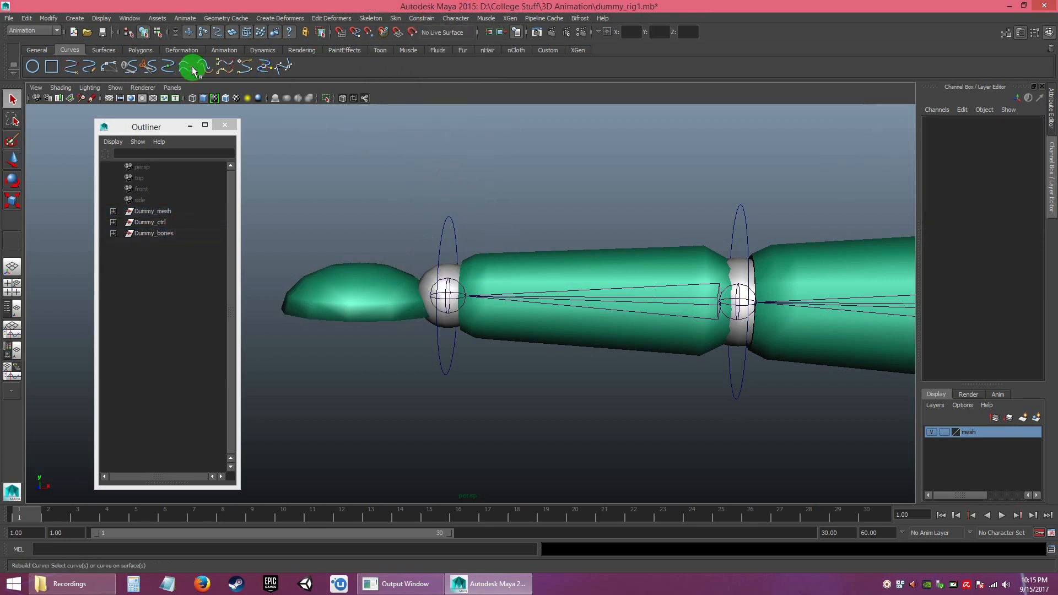
key("ctrl")
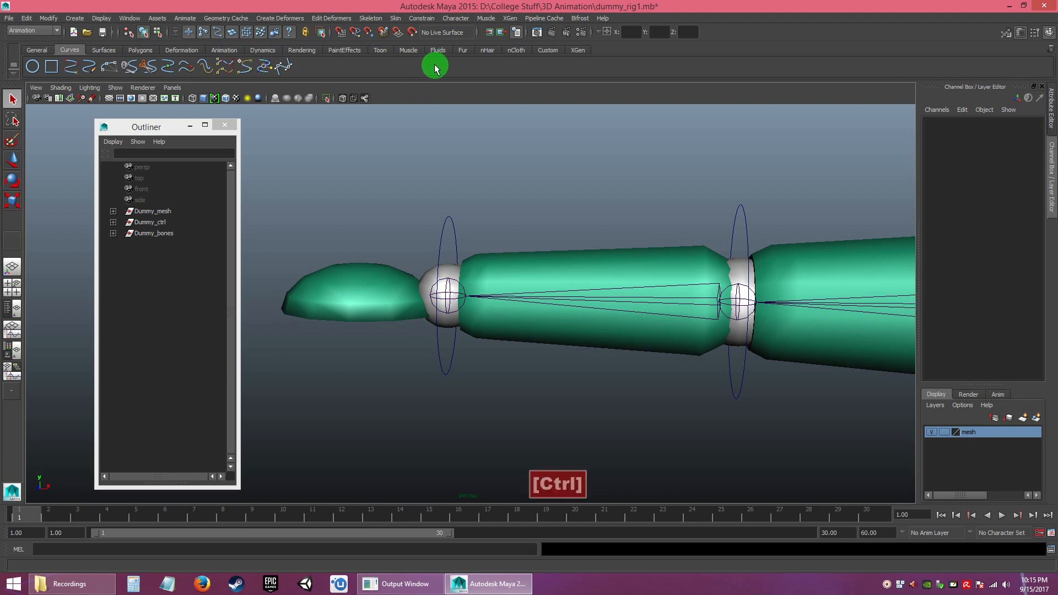
- Display the Custom shelf and add the Scale constraint command to it as a shortcut
left_click(548, 50)
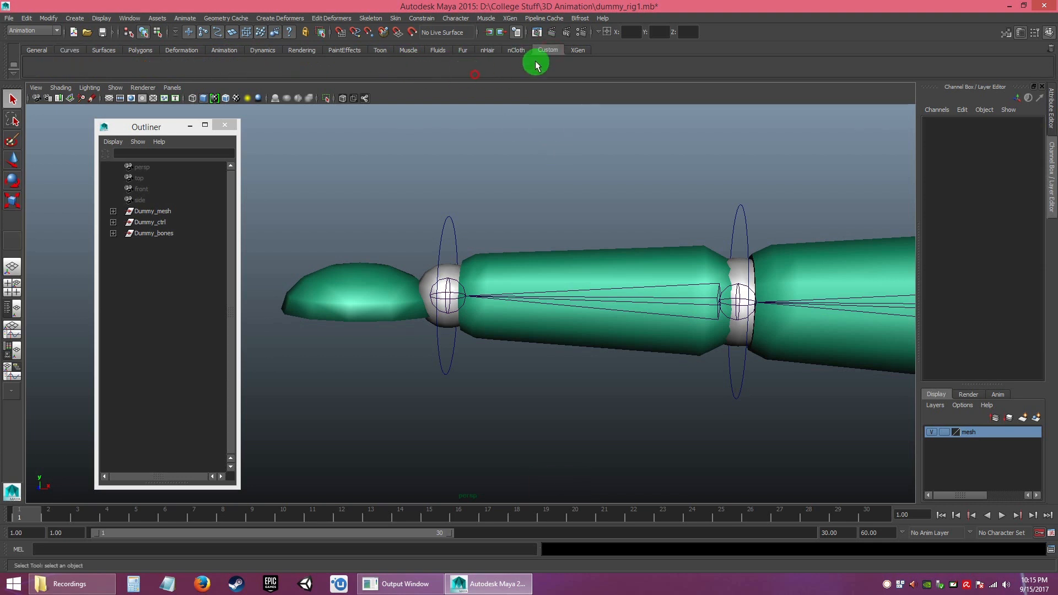
left_click(518, 50)
left_click(541, 49)
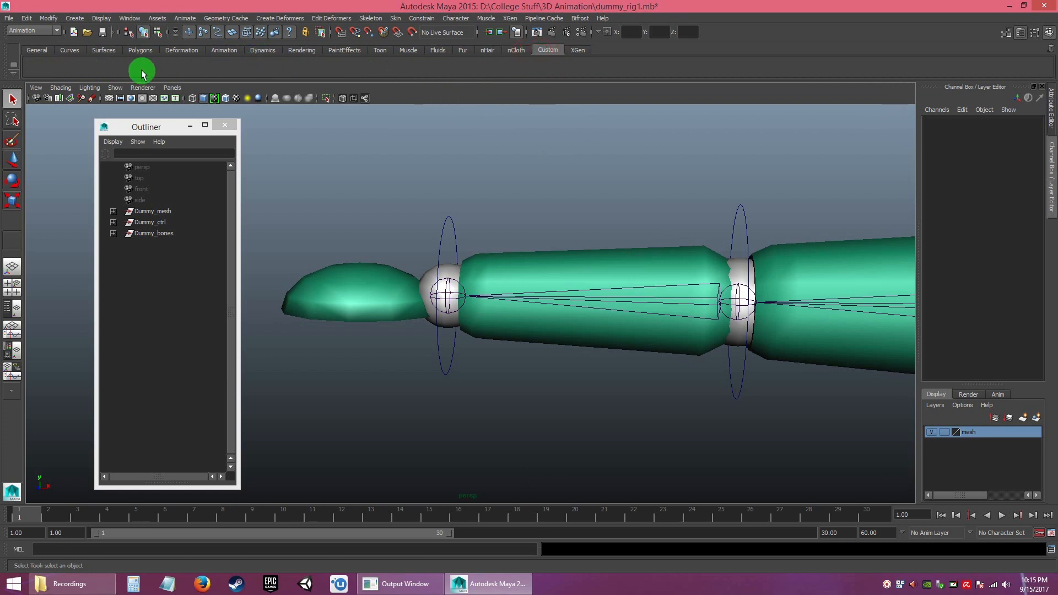
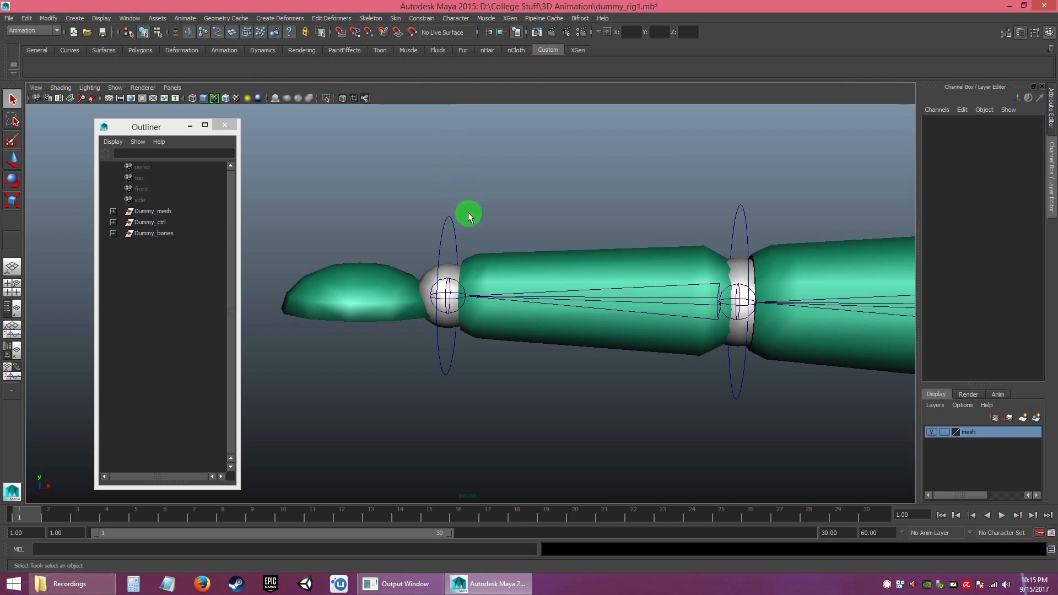
left_click(432, 22)
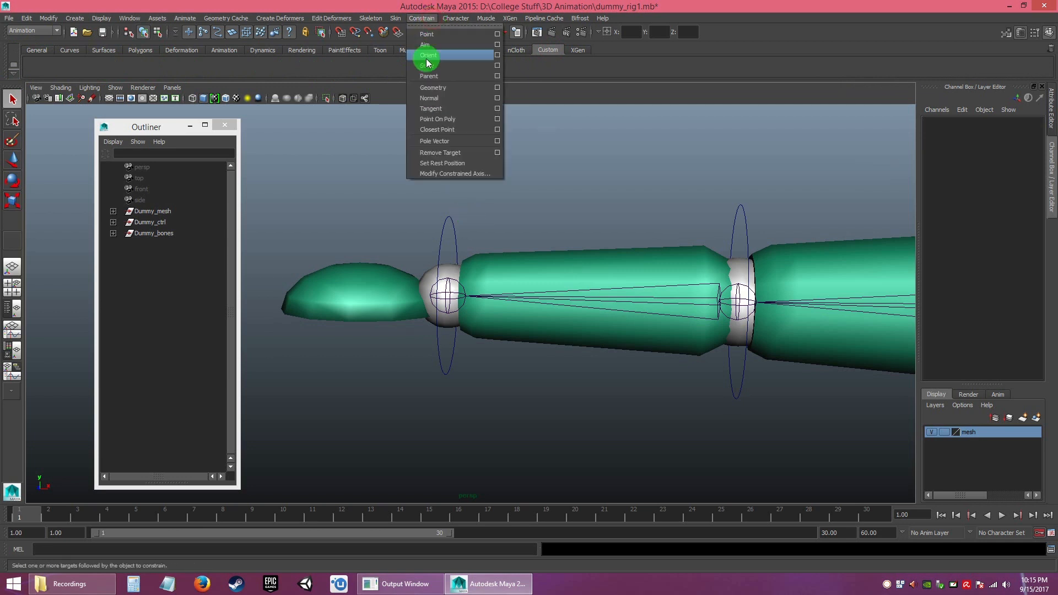
left_click(253, 68)
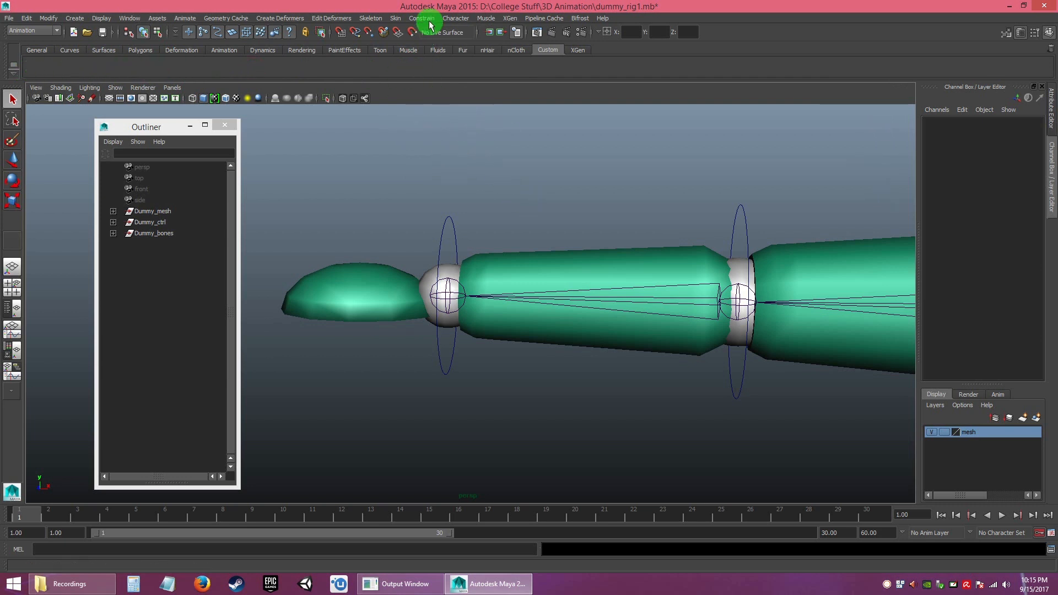
left_click(596, 420)
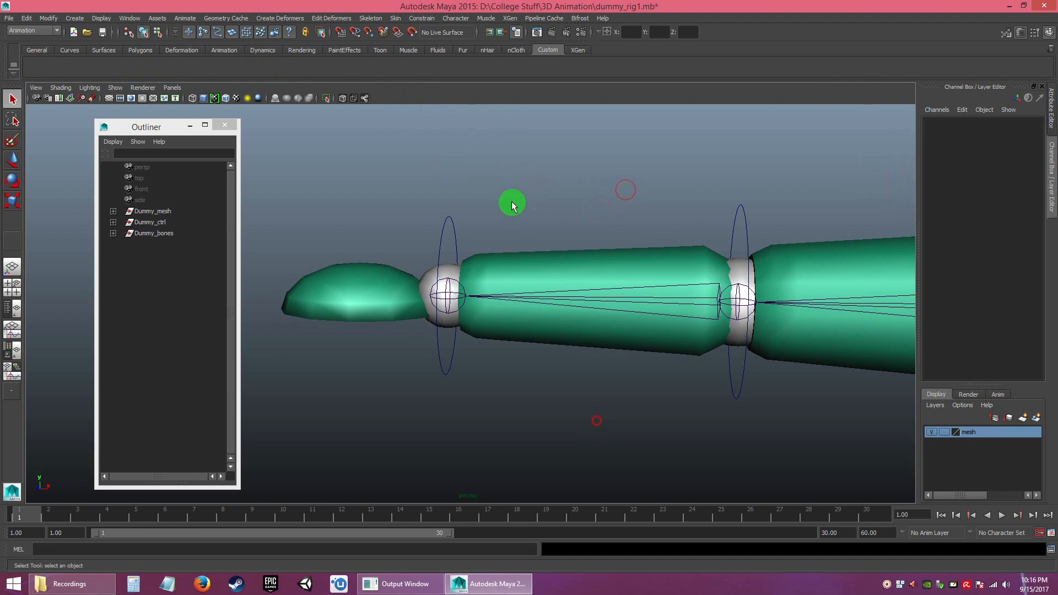
left_click(423, 18)
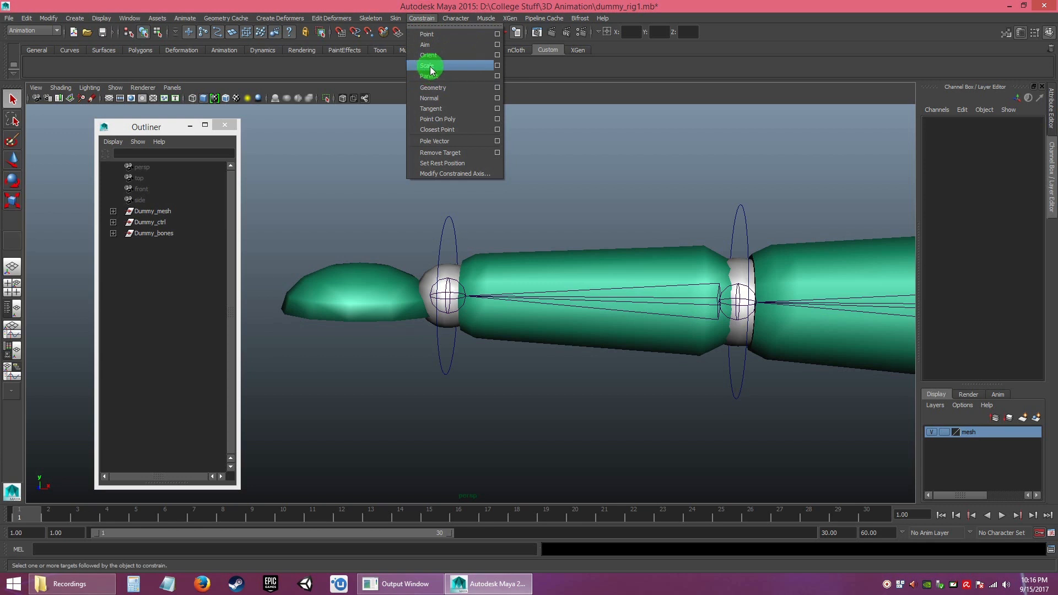
key("ctrl+shift")
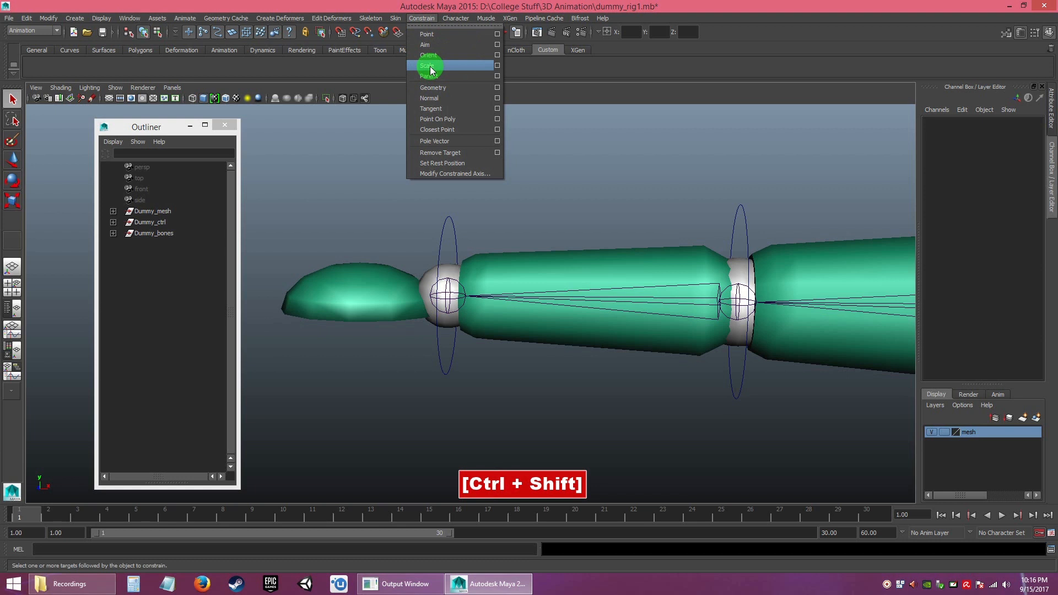
left_click(430, 68, "ctrl+shift")
key("shift")
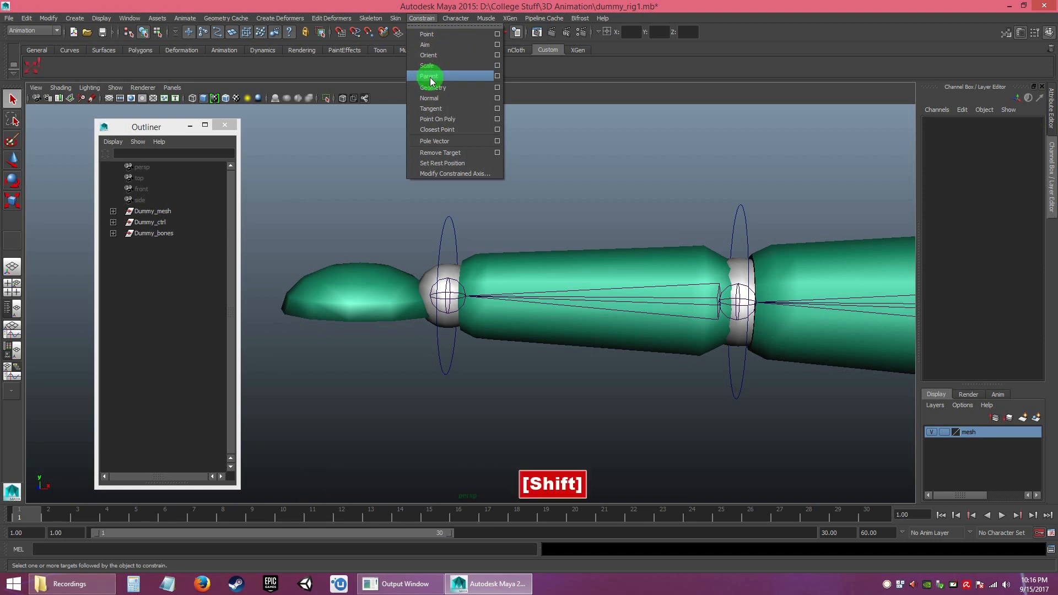
left_click(430, 81, "shift")
left_click(735, 346)
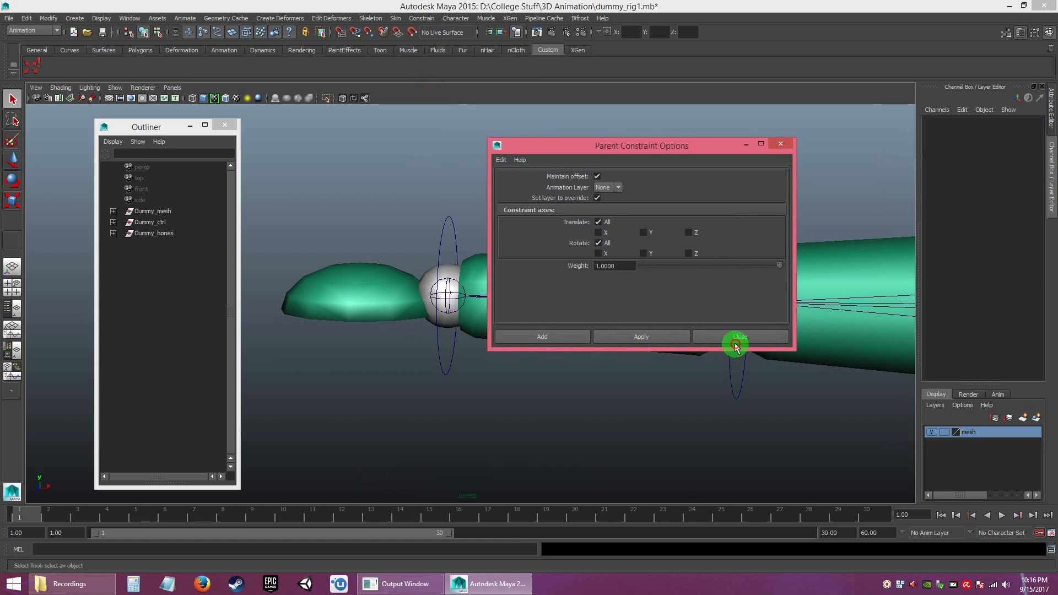
left_click(427, 18)
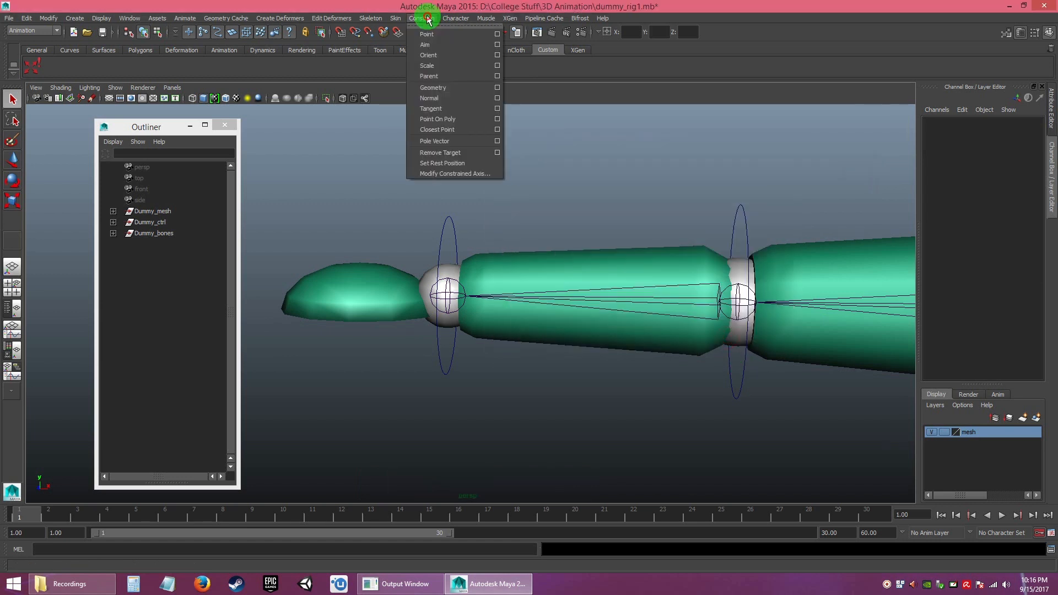
key("ctrl")
left_click(430, 79, "ctrl")
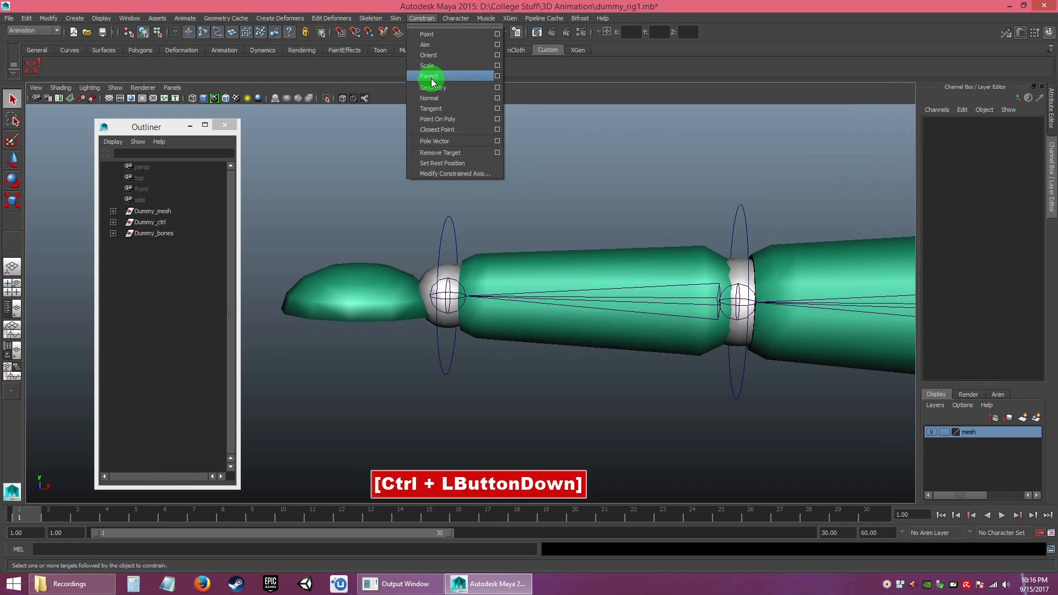
left_click(482, 169)
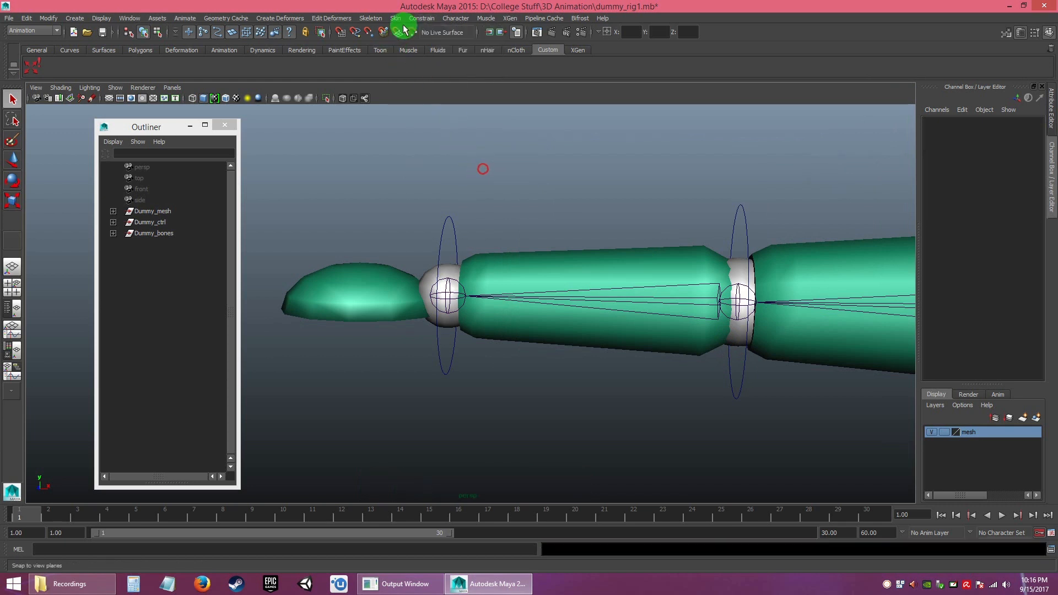
- Add the Parent constraint command to the Custom shelf as a shortcut beside the Scale constraint
left_click(423, 23)
key("ctrl+shift")
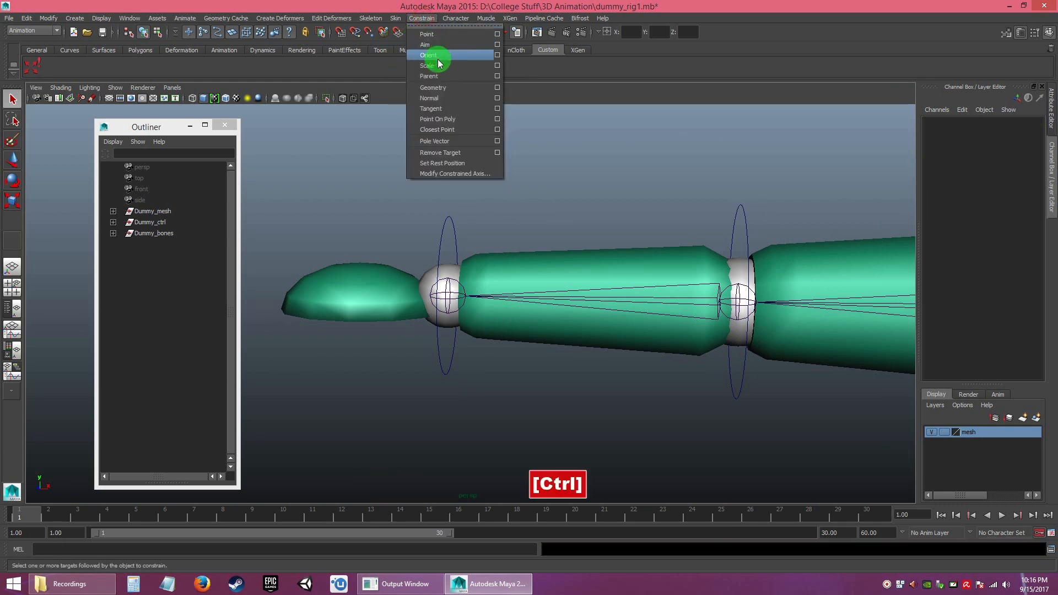
left_click(429, 80, "ctrl+shift")
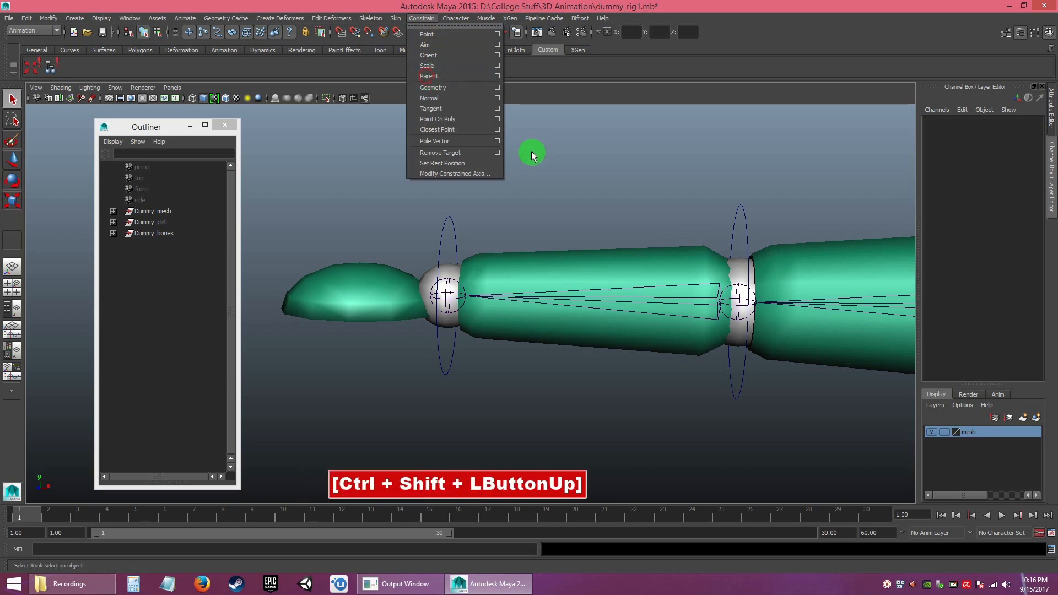
left_click(592, 176)
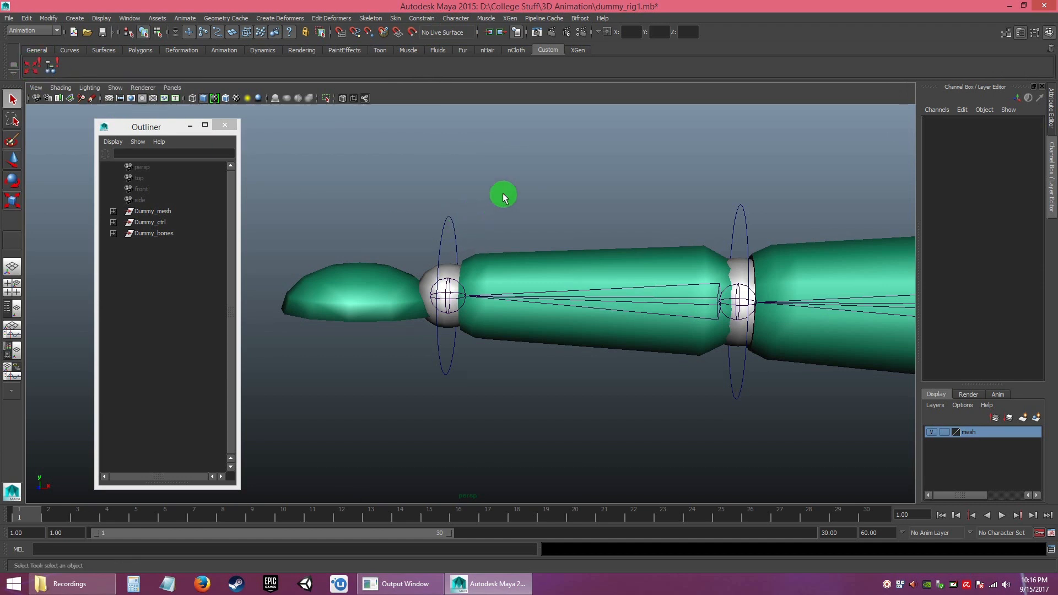
- Scale-constrain and parent-constrain the right wrist mesh dummy_rwrist to the right wrist joint
left_click(447, 274)
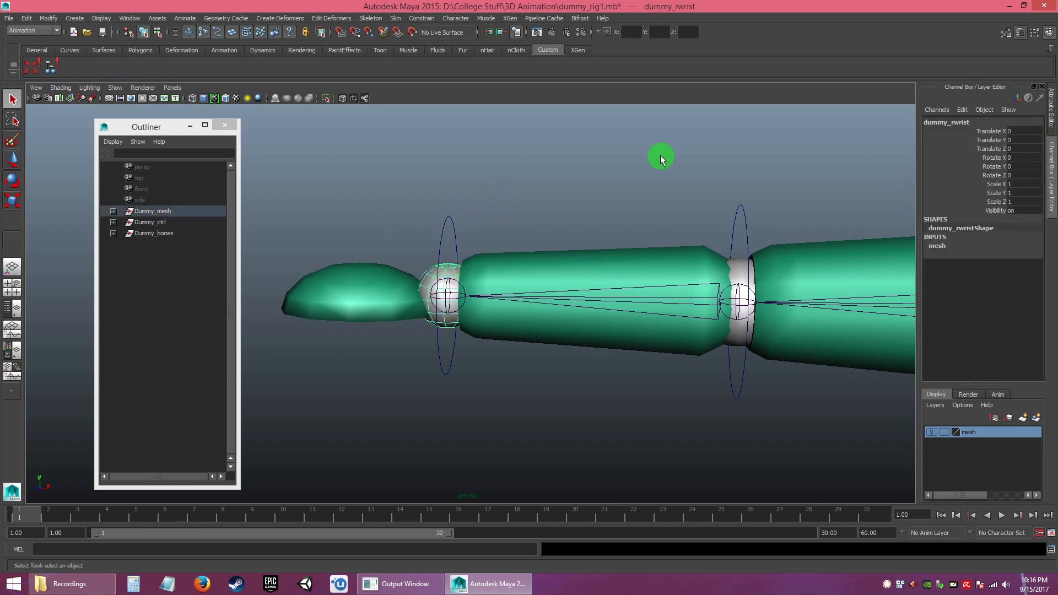
left_click(538, 185)
left_click(443, 302)
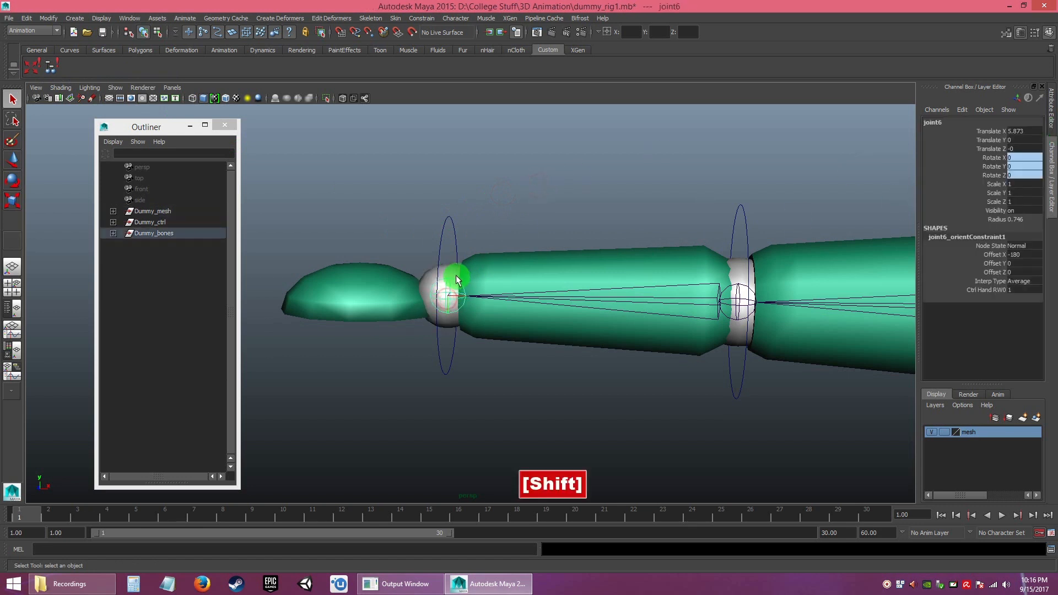
left_click(447, 275, "shift")
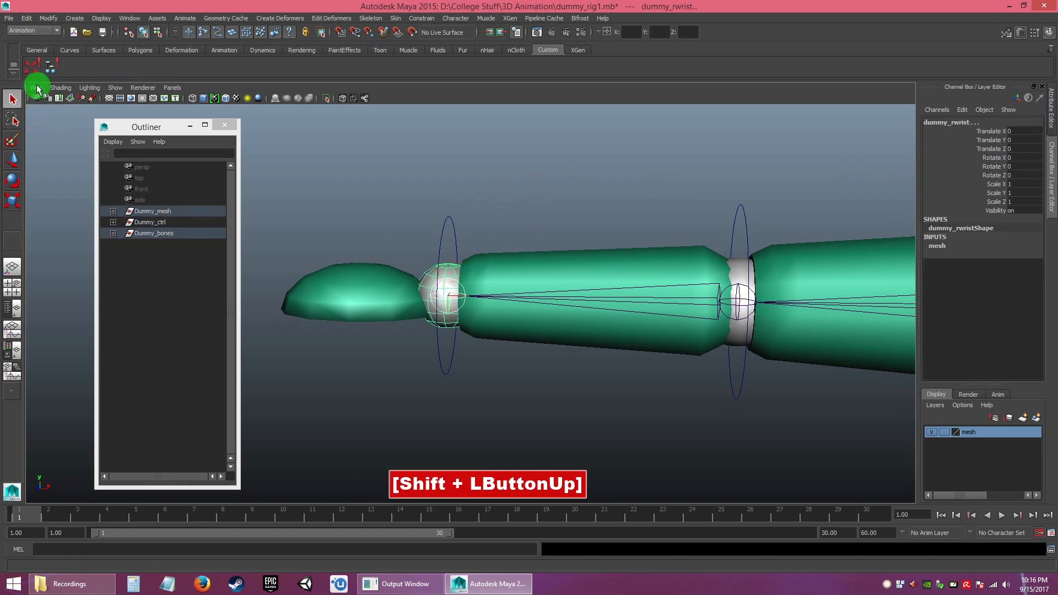
left_click(33, 66)
left_click(51, 65)
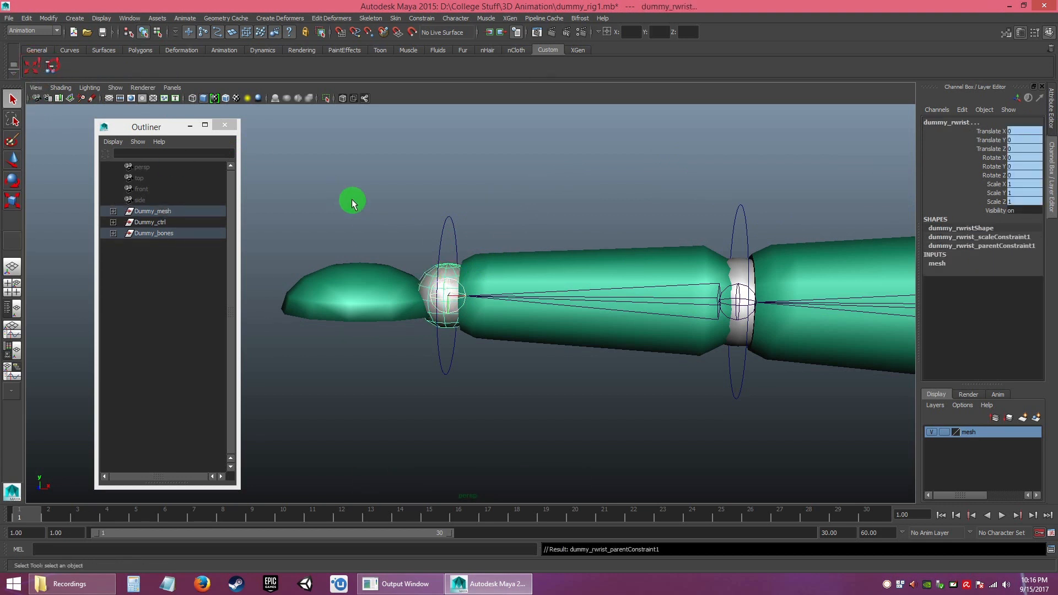
left_click(563, 185)
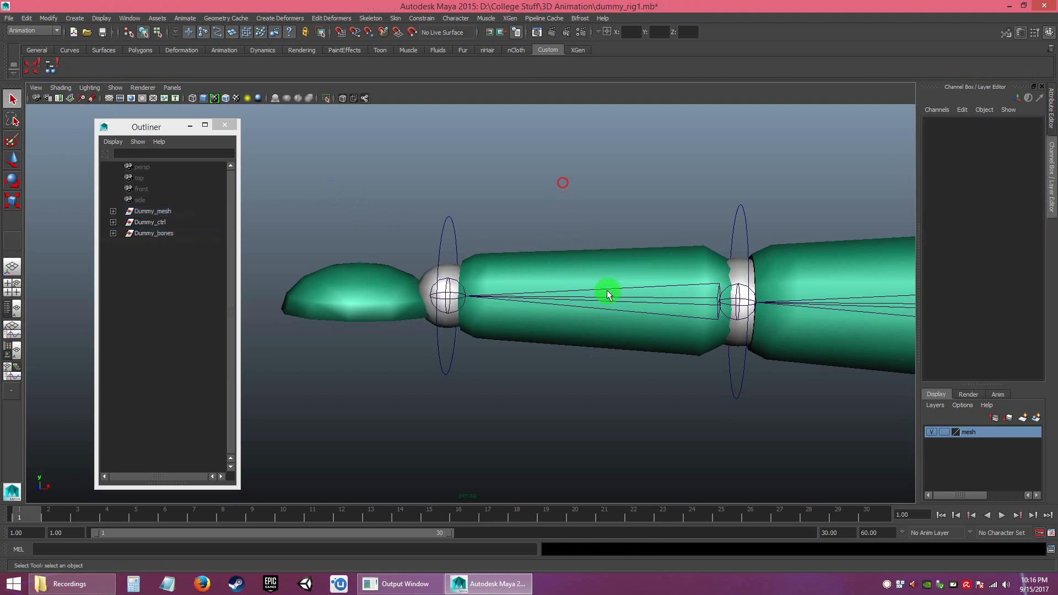
- Scale-constrain and parent-constrain the right forearm mesh to the right elbow joint
right_click_drag(632, 395, 604, 365, "alt")
middle_click_drag(604, 366, 573, 363, "alt")
right_click_drag(571, 364, 520, 391, "alt")
middle_click_drag(519, 392, 510, 283, "alt")
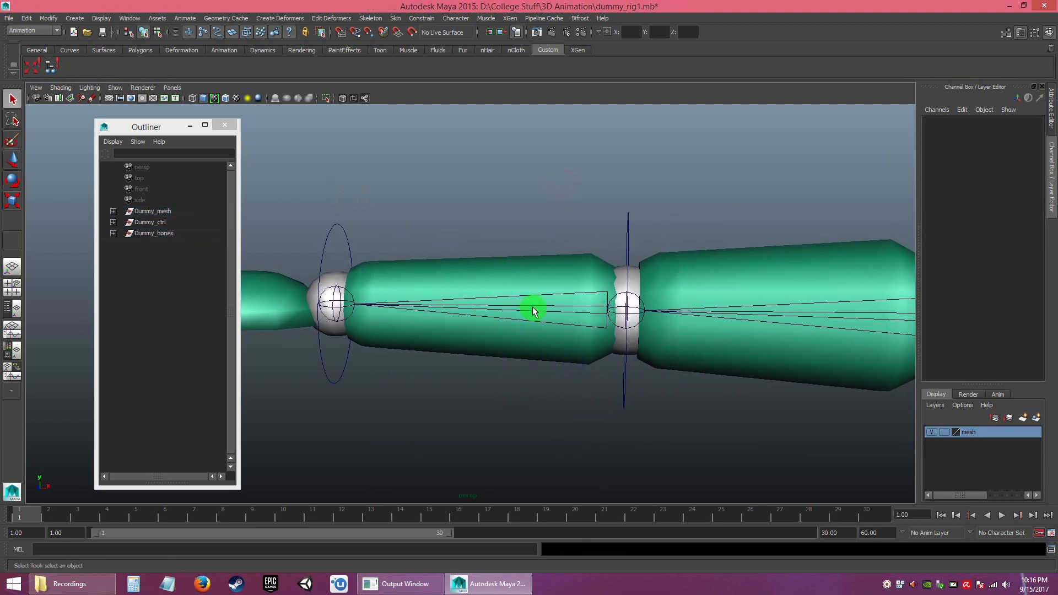
left_click(532, 307)
left_click(498, 258, "shift")
left_click(32, 69)
left_click(52, 70)
- Scale-constrain and parent-constrain the right elbow mesh dummy_relbow to the right elbow joint
middle_click_drag(619, 266, 394, 231, "alt")
left_click(469, 185)
left_click_drag(458, 193, 465, 189, "alt")
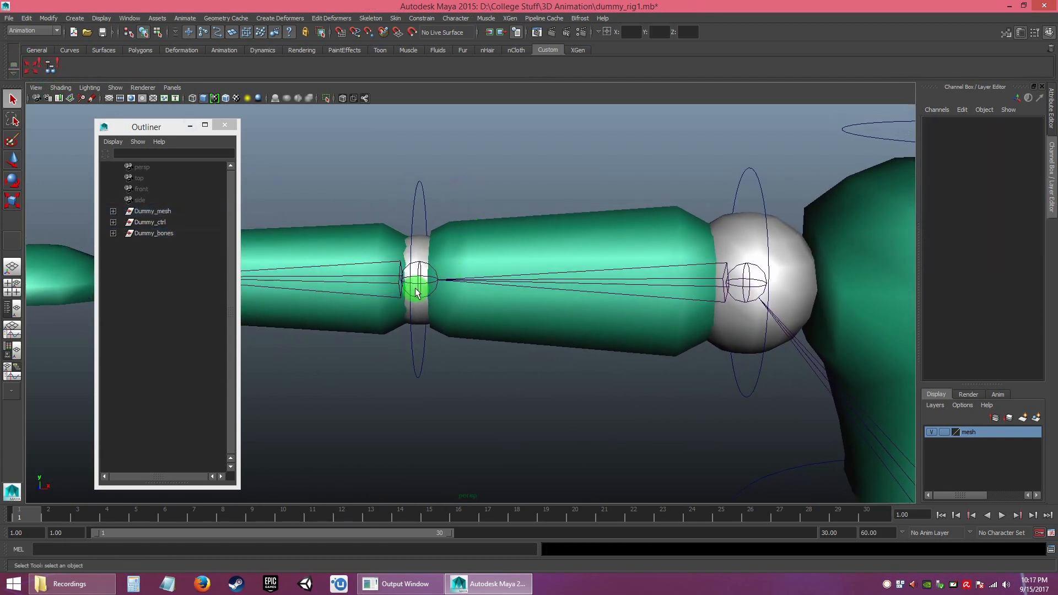
left_click(416, 281)
left_click(420, 246, "shift")
left_click(33, 68)
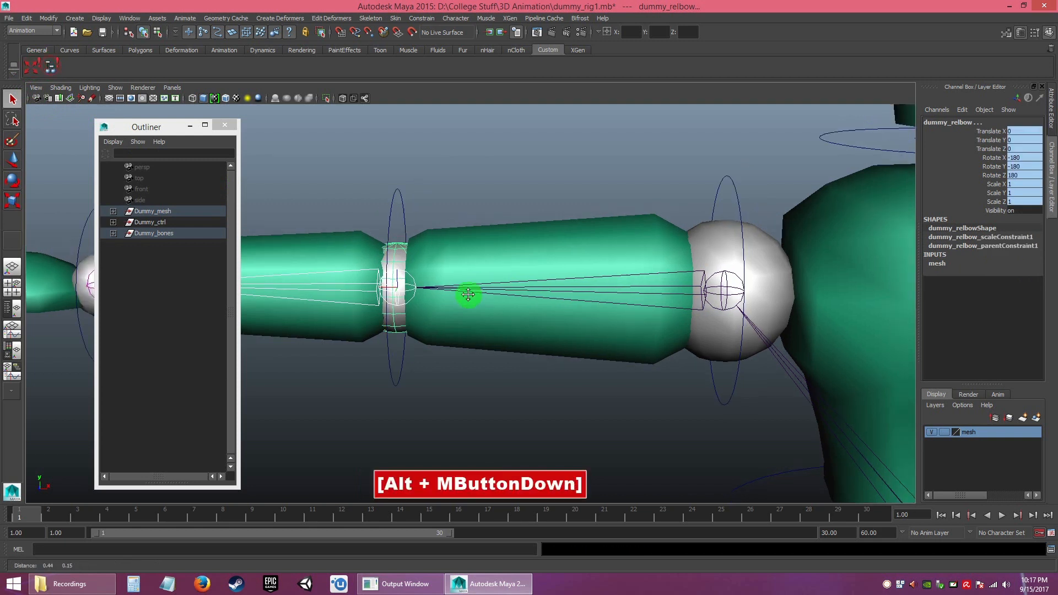
- Scale- and parent-constrain the right upper arm mesh dummy_rarm and shoulder mesh dummy_rshoulder to the right shoulder joint
middle_click_drag(468, 293, 557, 415, "alt")
left_click(609, 304)
left_click(501, 263, "shift")
left_click(33, 67)
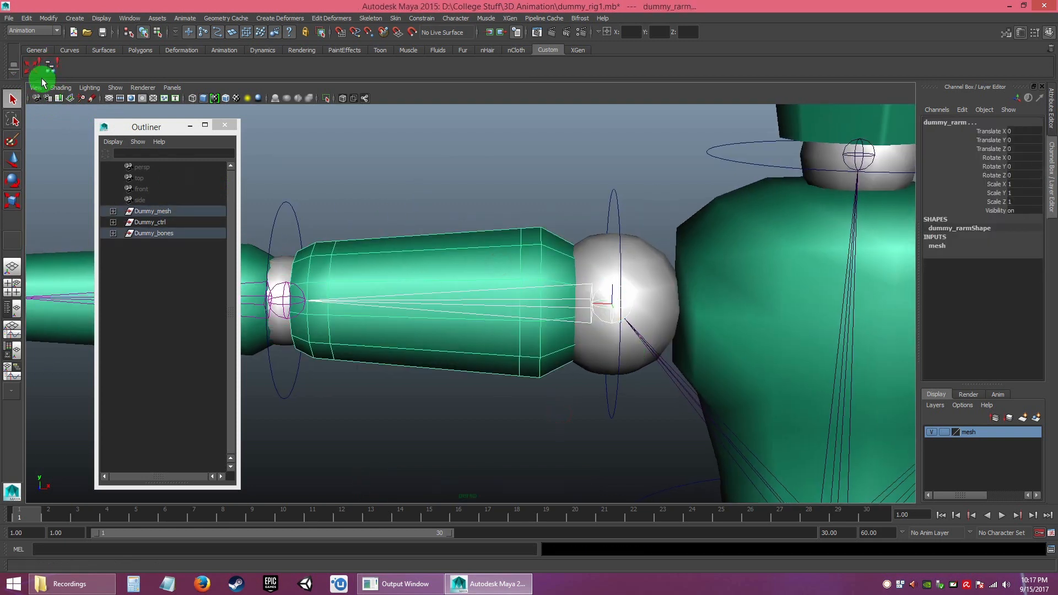
left_click(602, 306)
left_click(667, 298, "shift")
left_click(33, 68)
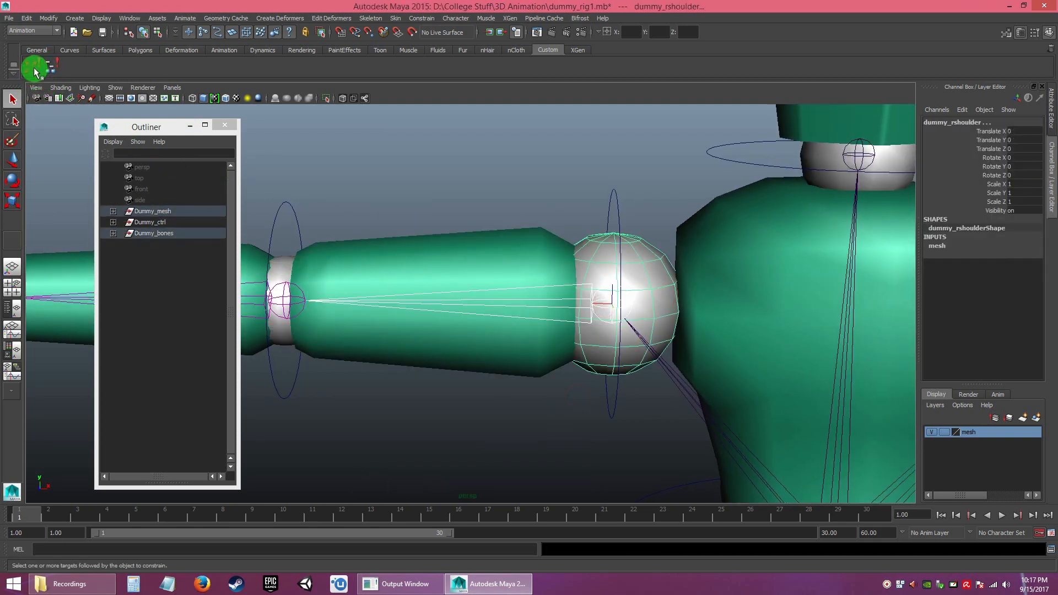
- Test the arm mesh attachments by rotating the arm controls, undoing each rotation
left_click_drag(574, 366, 504, 281, "alt")
left_click(527, 260)
key("e")
key("ctrl+z")
left_click(353, 245)
right_click_drag(462, 308, 427, 309, "alt")
middle_click_drag(386, 277, 494, 262, "alt")
left_click_drag(508, 249, 513, 255)
key("ctrl+z")
left_click_drag(508, 301, 552, 290)
key("ctrl+z")
left_click(455, 395)
left_click(331, 274)
left_click_drag(332, 274, 374, 293)
key("ctrl+z")
- Move the Outliner aside, and scale- and parent-constrain the torso mesh dummy_torso to the spine joint at the belly
left_click_drag(167, 129, 105, 123)
left_click(486, 186)
middle_click_drag(803, 354, 483, 365, "alt")
scroll(512, 288, "up", 2)
left_click(442, 380)
left_click(444, 379, "shift")
left_click(446, 370, "shift")
left_click(517, 309, "shift")
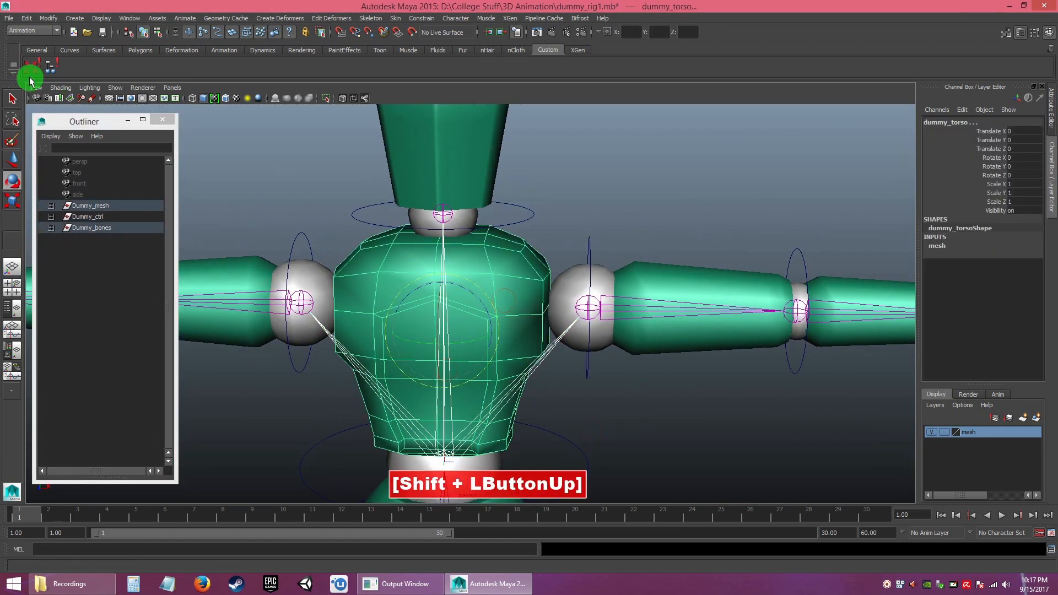
left_click(31, 67)
left_click(51, 67)
- Scale-constrain and parent-constrain the belly mesh dummy_belly to the spine joint at the belly
middle_click_drag(451, 330, 481, 241, "alt")
left_click(650, 317)
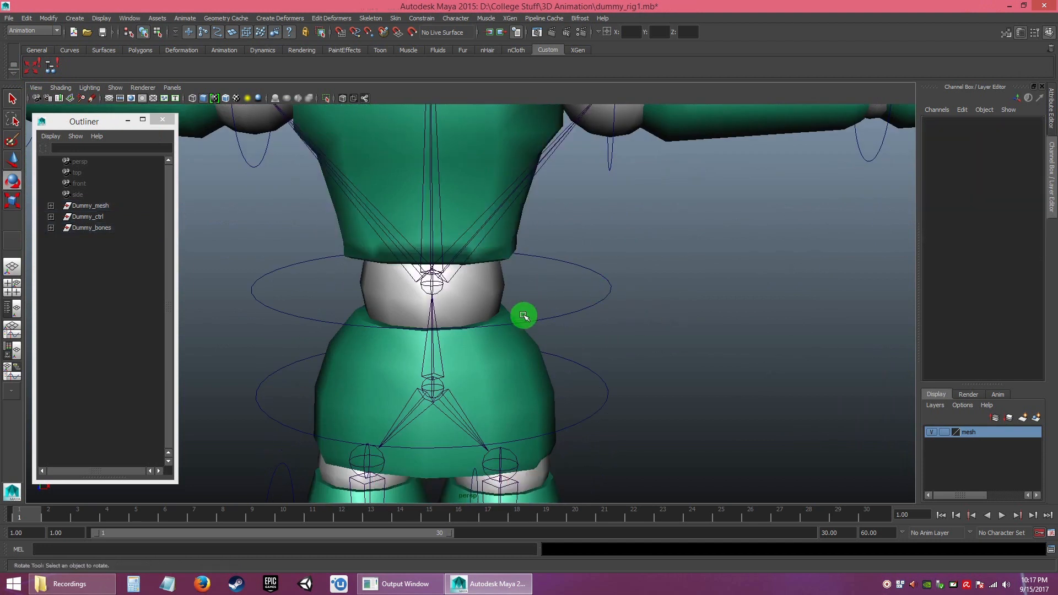
left_click(429, 283)
left_click(496, 290, "shift")
key("q")
left_click(48, 67)
left_click(46, 65)
middle_click_drag(573, 322, 573, 270, "alt")
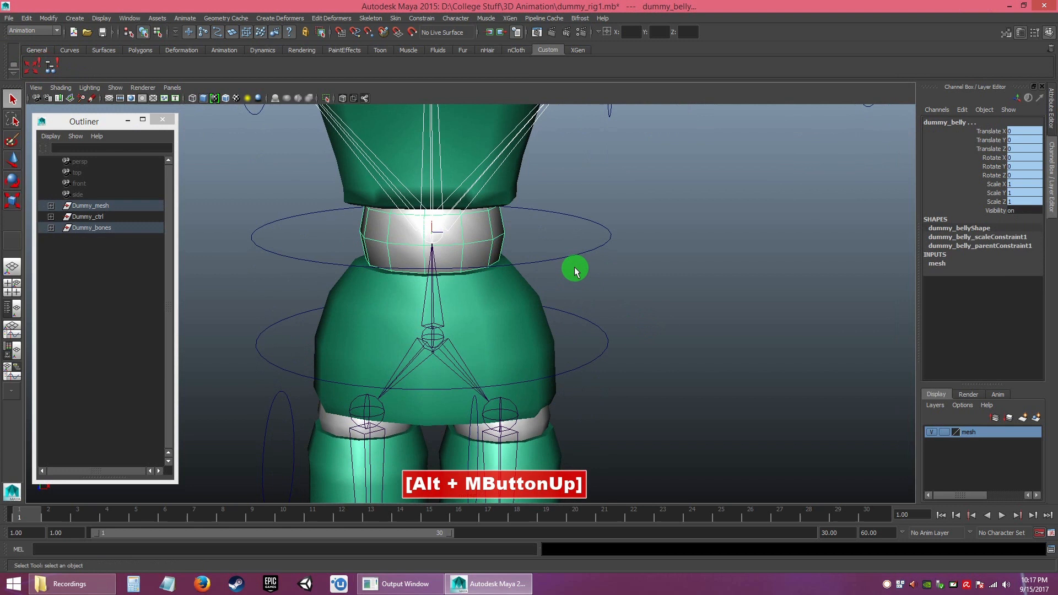
- Scale-constrain and parent-constrain the hip mesh to the hip joint joint_hip
left_click(668, 299)
middle_click_drag(669, 353, 677, 286, "alt")
right_click_drag(677, 286, 695, 317, "alt")
left_click(437, 274)
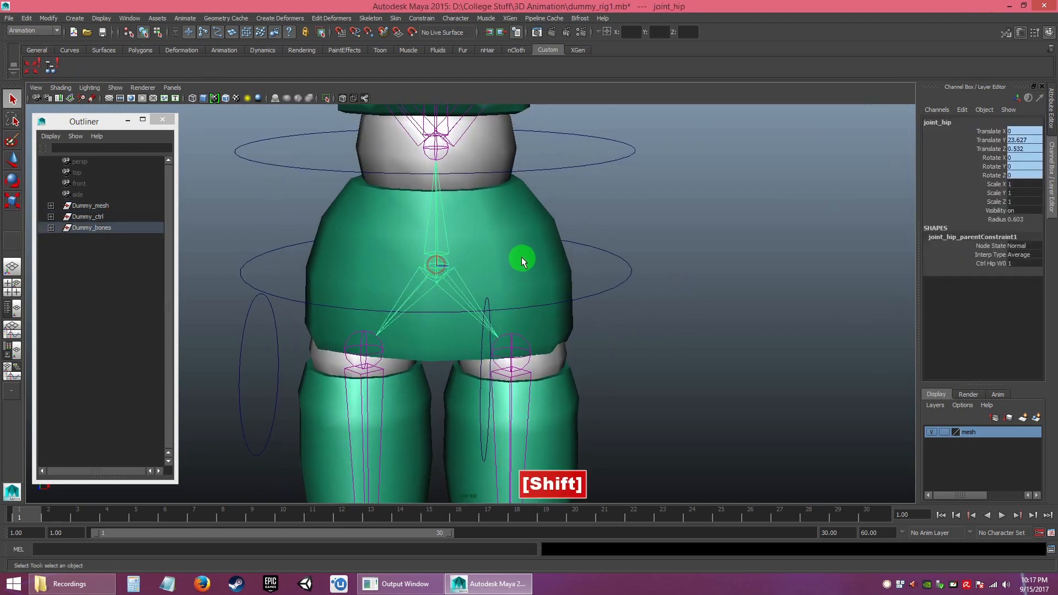
left_click(519, 259, "shift")
left_click(30, 66)
left_click(51, 66)
- Scale-constrain and parent-constrain the left pelvis mesh dummy_lpelvis to the left upper leg joint
right_click_drag(631, 325, 621, 292, "alt")
left_click(596, 263)
left_click(489, 225)
left_click(450, 218)
left_click(494, 224, "shift")
left_click(34, 69)
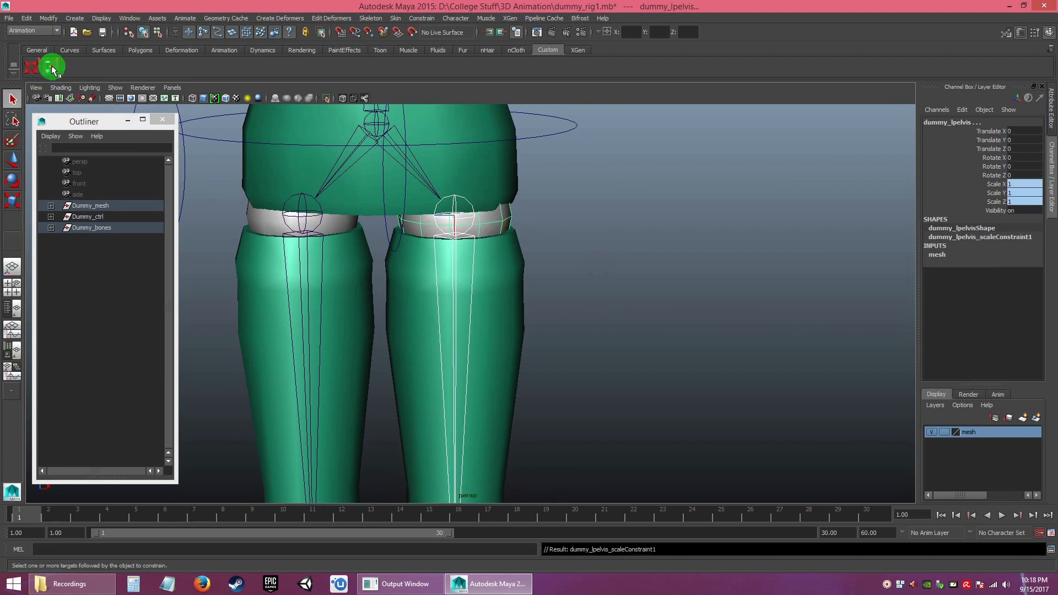
left_click(51, 68)
- Scale-constrain and parent-constrain the left thigh mesh dummy_lupleg to the left upper leg joint
left_click(544, 335)
left_click(488, 225)
left_click(482, 167)
left_click(565, 286)
middle_click_drag(566, 286, 469, 305, "alt")
left_click(469, 254)
left_click(500, 295, "shift")
left_click(29, 63)
left_click(51, 67)
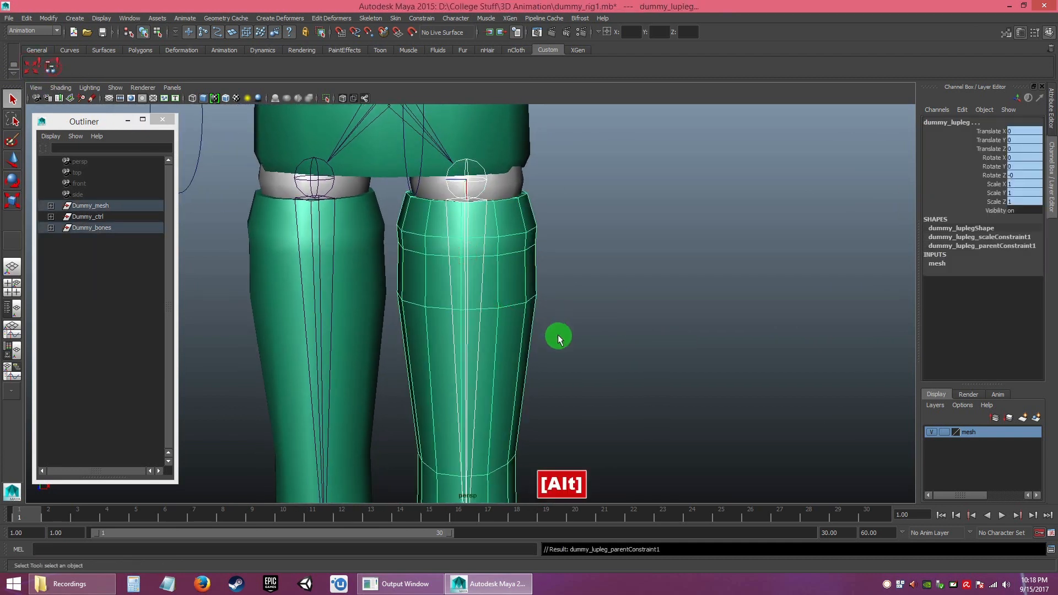
- Scale-constrain and parent-constrain the right pelvis mesh to the right upper leg joint
right_click_drag(557, 336, 521, 309, "alt")
middle_click_drag(521, 309, 506, 268, "alt")
left_click(341, 180)
left_click(373, 171, "shift")
left_click(33, 67)
left_click(50, 68)
- Scale-constrain and parent-constrain the right thigh mesh dummy_rupleg to the right upper leg joint
left_click(246, 234)
left_click(348, 203)
left_click(393, 247, "shift")
left_click(32, 68)
left_click(50, 68)
- Scale-constrain and parent-constrain the left knee mesh dummy_lknee to the left knee joint
middle_click_drag(510, 408, 510, 227, "alt")
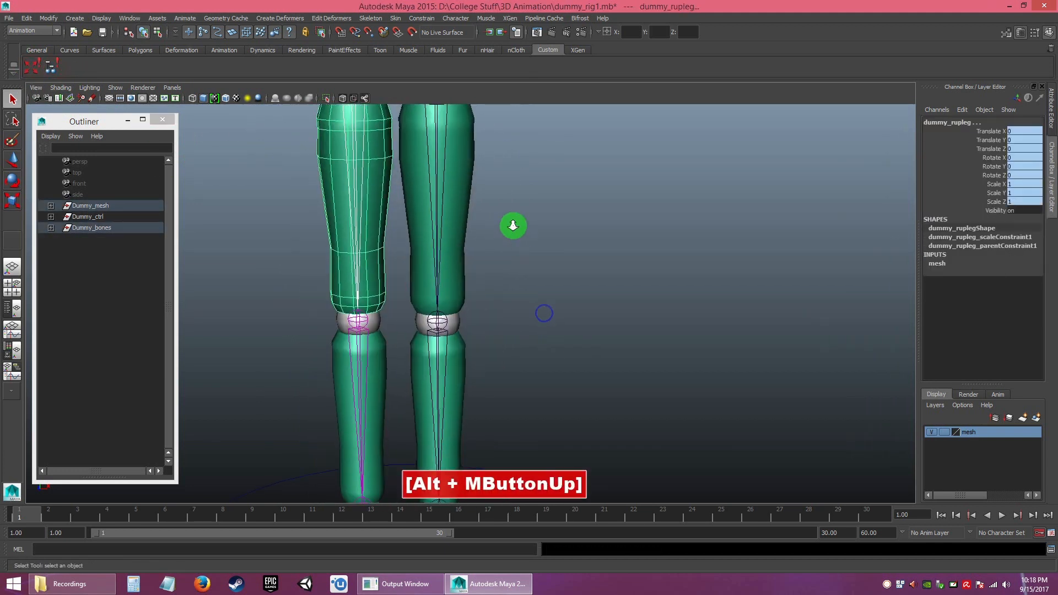
scroll(420, 264, "up", 3)
left_click(420, 265)
left_click(449, 280, "shift")
left_click(30, 67)
left_click(51, 67)
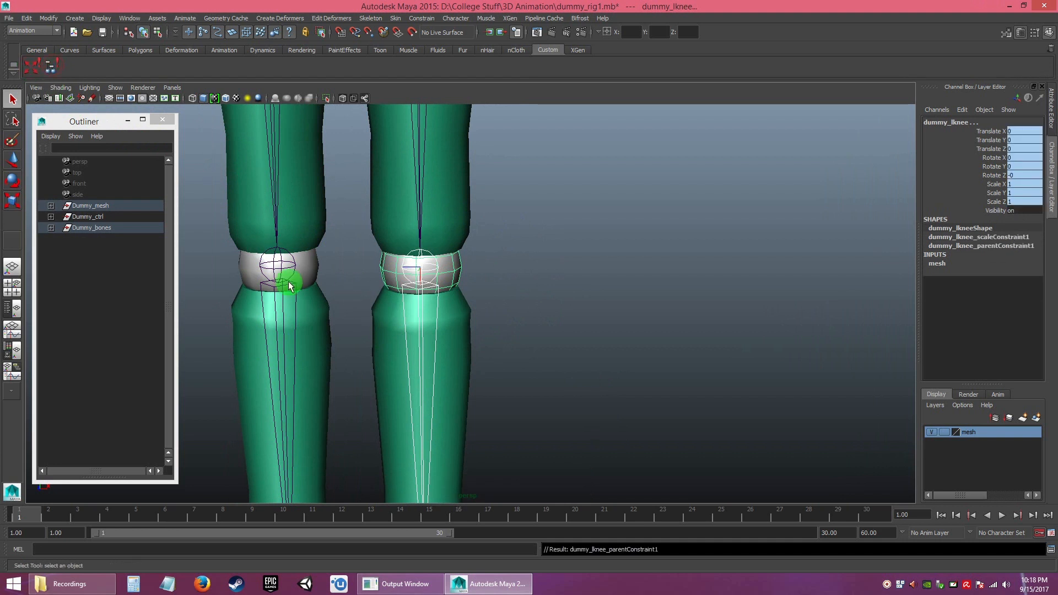
- Scale-constrain and parent-constrain the right knee mesh dummy_rknee to the right knee joint
left_click(288, 281)
left_click(311, 275, "shift")
left_click(35, 68)
left_click(51, 67)
- Scale-constrain and parent-constrain the left lower leg mesh dummy_lleg to the left knee joint
right_click_drag(575, 405, 529, 366, "alt")
middle_click_drag(529, 367, 540, 240, "alt")
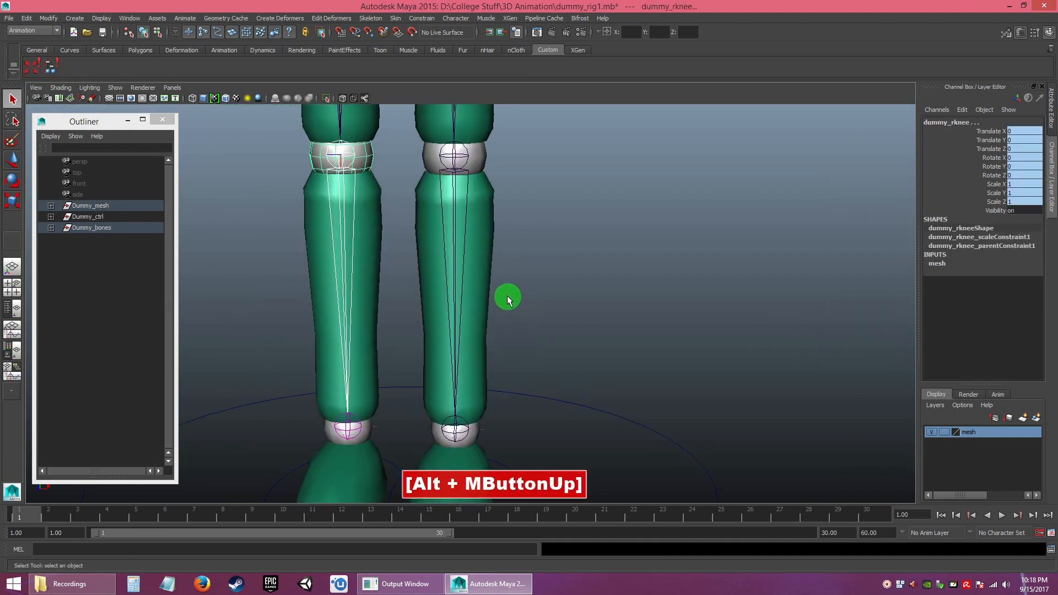
left_click(454, 224)
left_click(479, 286, "shift")
left_click(33, 66)
left_click(51, 66)
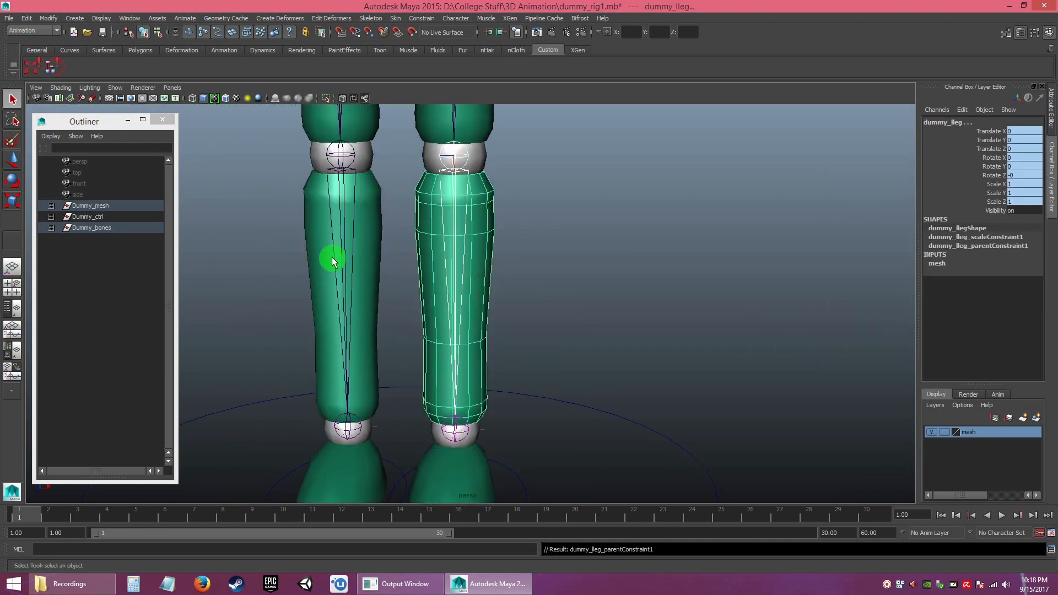
- Scale-constrain and parent-constrain the right lower leg mesh dummy_rleg to the right knee joint
left_click(341, 263)
left_click(360, 272, "shift")
left_click(261, 254)
left_click(338, 267)
left_click(366, 288, "shift")
left_click(32, 68)
left_click(51, 67)
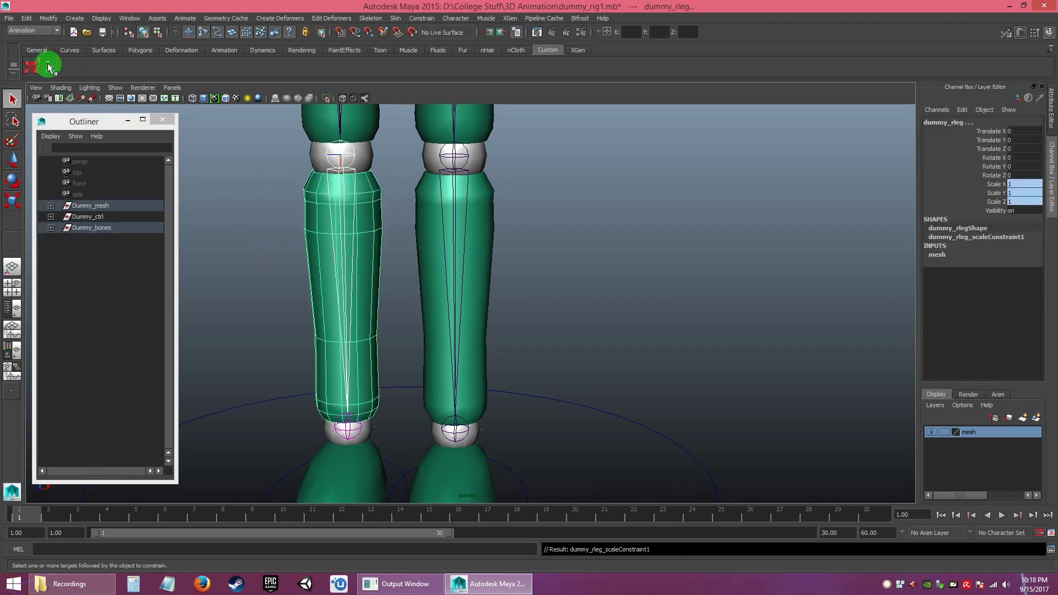
- Scale-constrain and parent-constrain the left ankle mesh dummy_lankle to the left ankle joint
left_click(645, 342)
right_click_drag(645, 342, 558, 365, "alt")
left_click(429, 301)
left_click(465, 312, "shift")
left_click(31, 67)
left_click(51, 67)
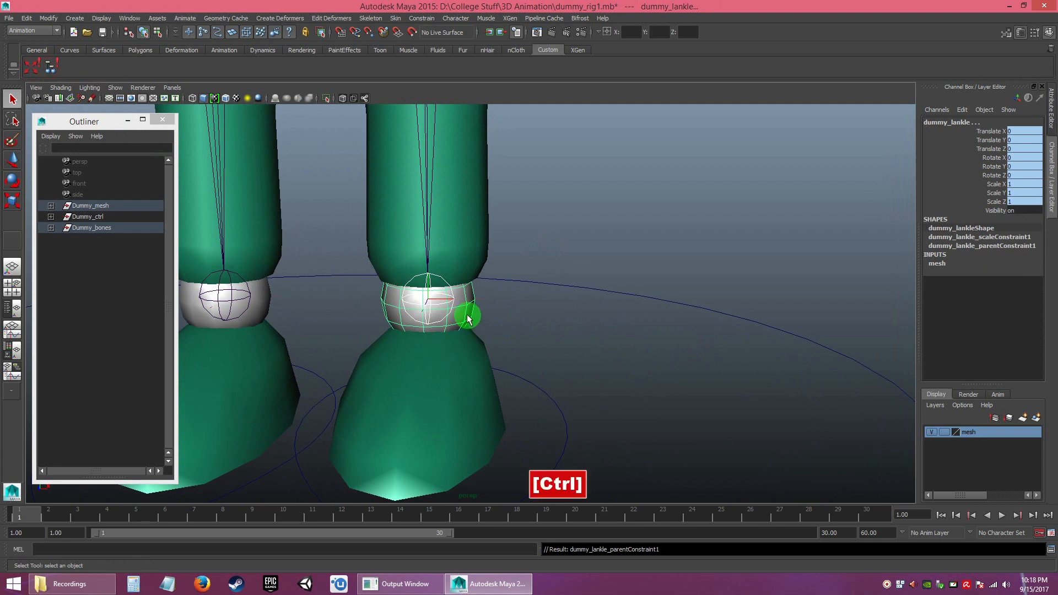
- Scale-constrain and parent-constrain the left foot mesh dummy_lfoot to the left ankle joint, and check its constraints
left_click(467, 315, "ctrl")
left_click(467, 397, "shift")
left_click(32, 67)
left_click(51, 67)
left_click(543, 330)
left_click(456, 371)
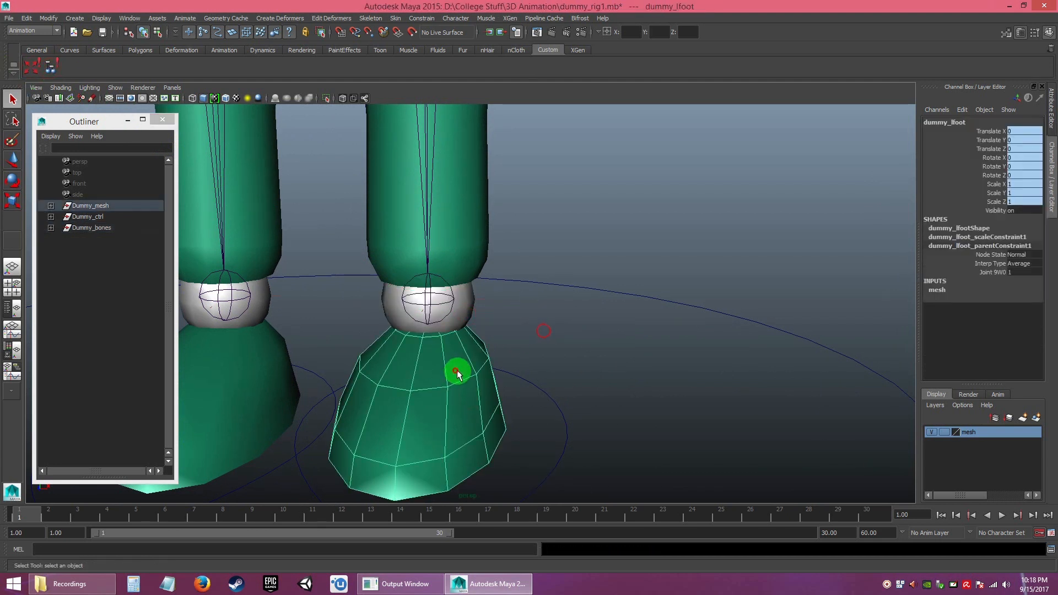
- Scale-constrain and parent-constrain the right ankle mesh to the right ankle joint
scroll(456, 371, "down", 1)
middle_click_drag(456, 371, 537, 368, "alt")
left_click(331, 299)
left_click(361, 310, "shift")
left_click(32, 67)
left_click(51, 66)
- Scale-constrain and parent-constrain the right foot mesh dummy_rfoot to the right ankle joint
left_click(333, 298)
left_click(317, 380, "shift")
left_click(31, 67)
left_click(52, 67)
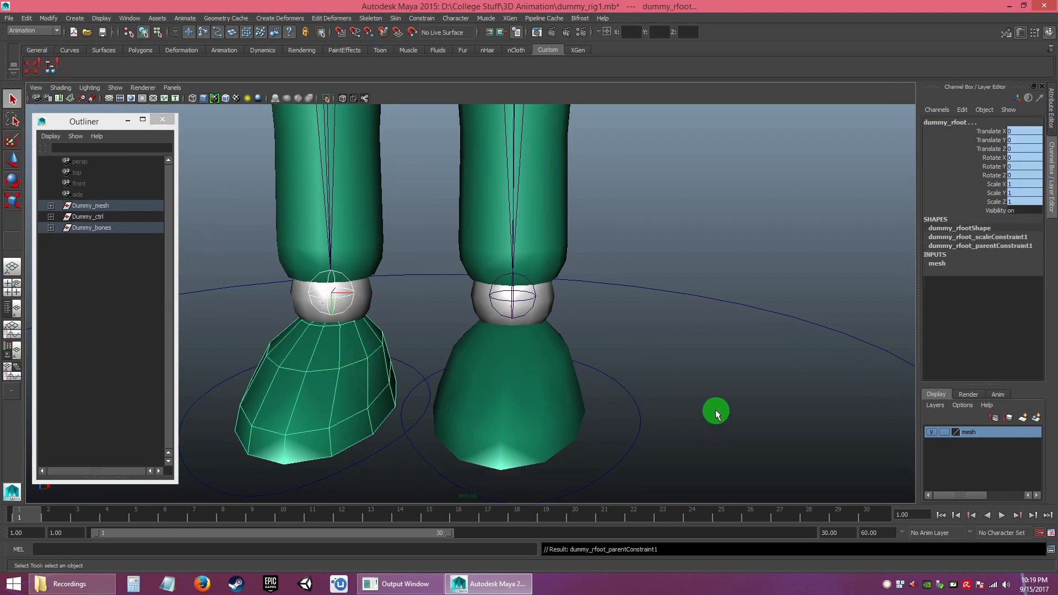
- Examine the whole dummy from the front with its mesh parts, skeleton and controls
left_click(719, 413)
right_click_drag(719, 413, 510, 200, "alt")
middle_click_drag(510, 200, 545, 372, "alt")
right_click_drag(545, 373, 408, 236, "alt")
middle_click_drag(417, 238, 514, 250, "alt")
right_click_drag(515, 250, 496, 261, "alt")
middle_click_drag(552, 266, 549, 241, "alt")
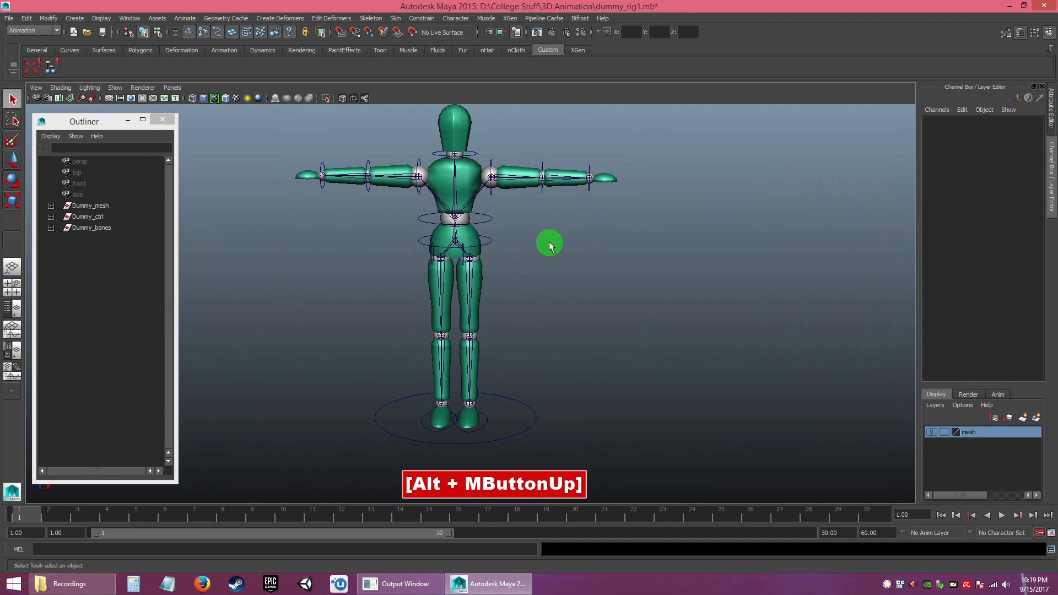
- Test the hip control by moving it downward to bend the legs, and undo the move
left_click(485, 243)
left_click_drag(502, 220, 490, 328)
key("ctrl+z")
- Test both foot controls by moving them upward and forward together, and undo the move
left_click_drag(565, 345, 478, 345, "alt")
right_click_drag(478, 345, 490, 386, "alt")
left_click_drag(496, 400, 402, 441, "alt")
left_click(406, 440)
left_click_drag(402, 389, 345, 323)
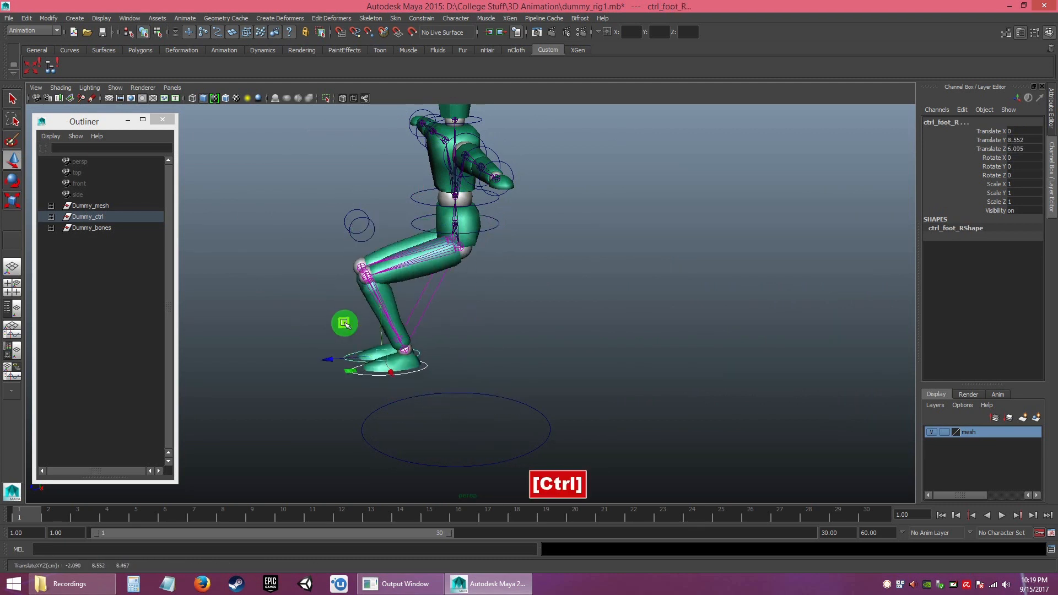
key("ctrl+z")
- Test the left foot control ctrl_foot_L by rotating it freely in several directions, and undo the rotation
left_click_drag(398, 381, 507, 373, "alt")
middle_click_drag(507, 373, 583, 324, "alt")
left_click_drag(584, 323, 604, 416, "alt")
middle_click_drag(604, 416, 564, 306, "alt")
right_click_drag(564, 305, 567, 370, "alt")
left_click(567, 371)
left_click(512, 362)
left_click_drag(512, 362, 528, 354, "alt")
key("e")
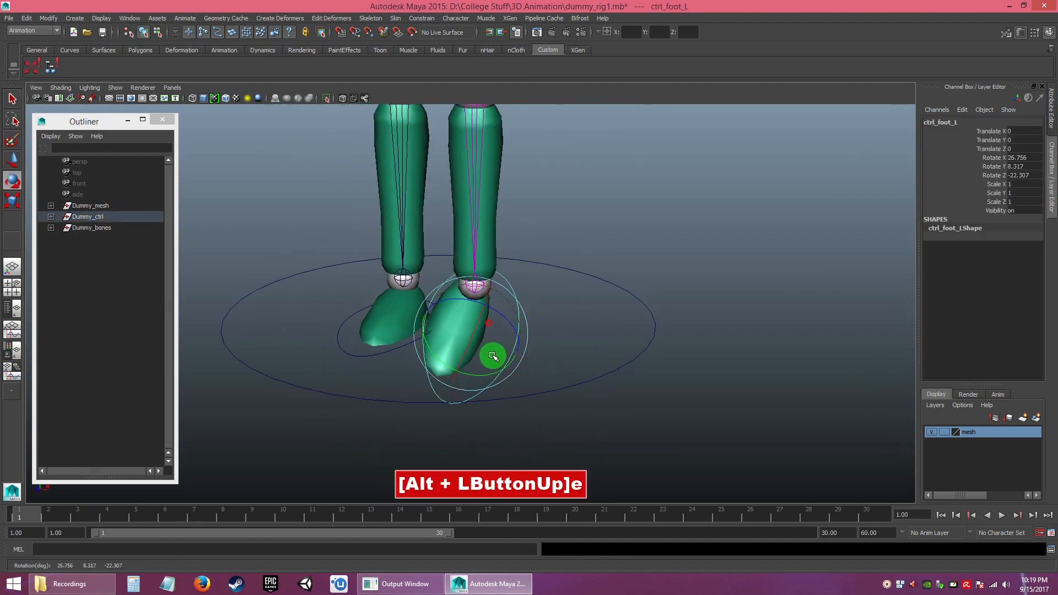
left_click_drag(467, 326, 481, 294)
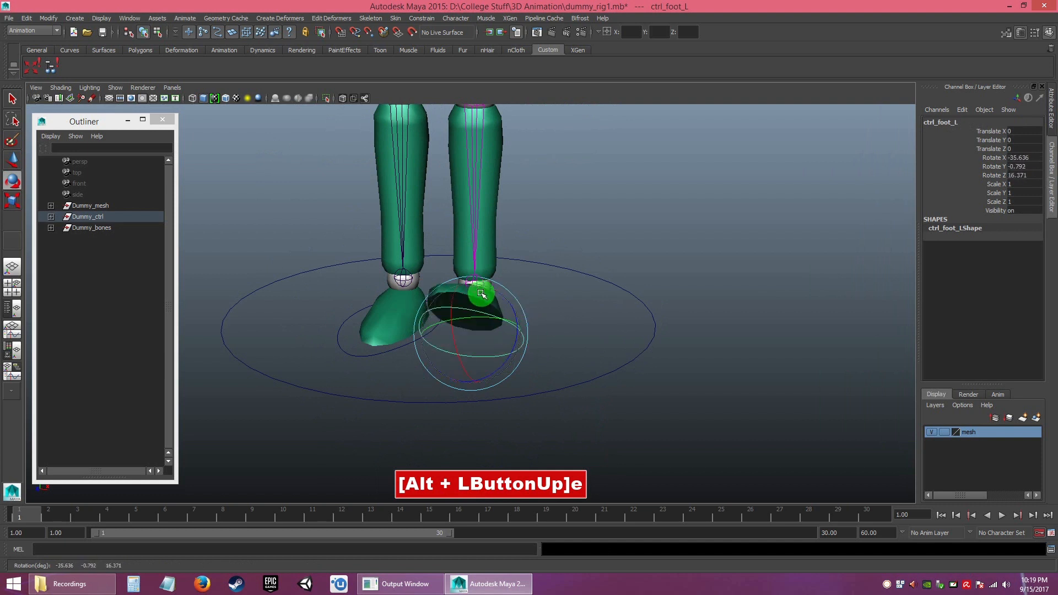
key("ctrl+z")
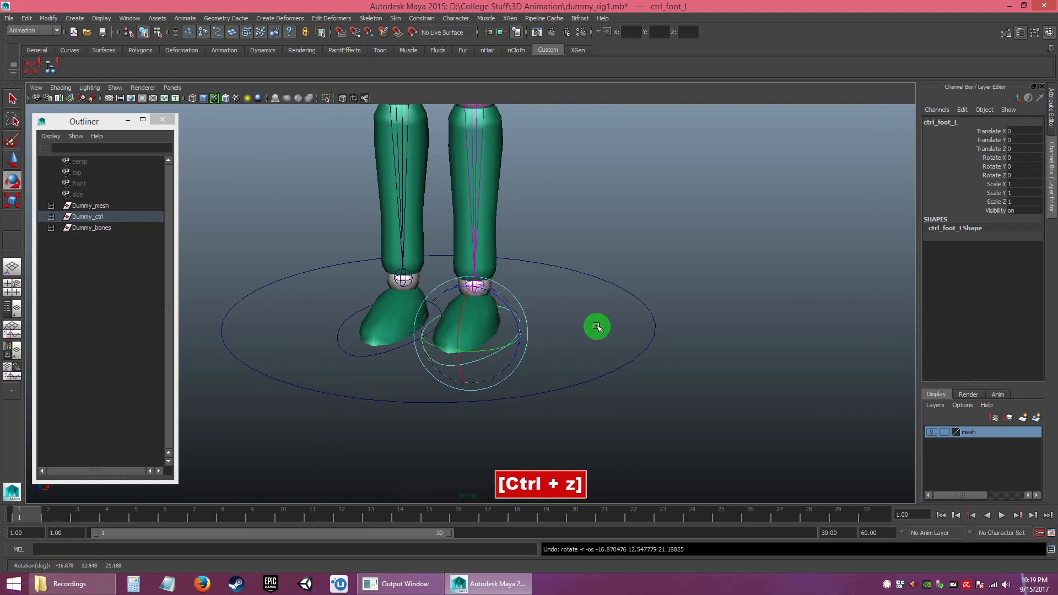
- Select ctrl_foot_L together with the left ankle joint and examine the joint's orient constraint
left_click(598, 327)
right_click_drag(600, 345, 557, 298, "alt")
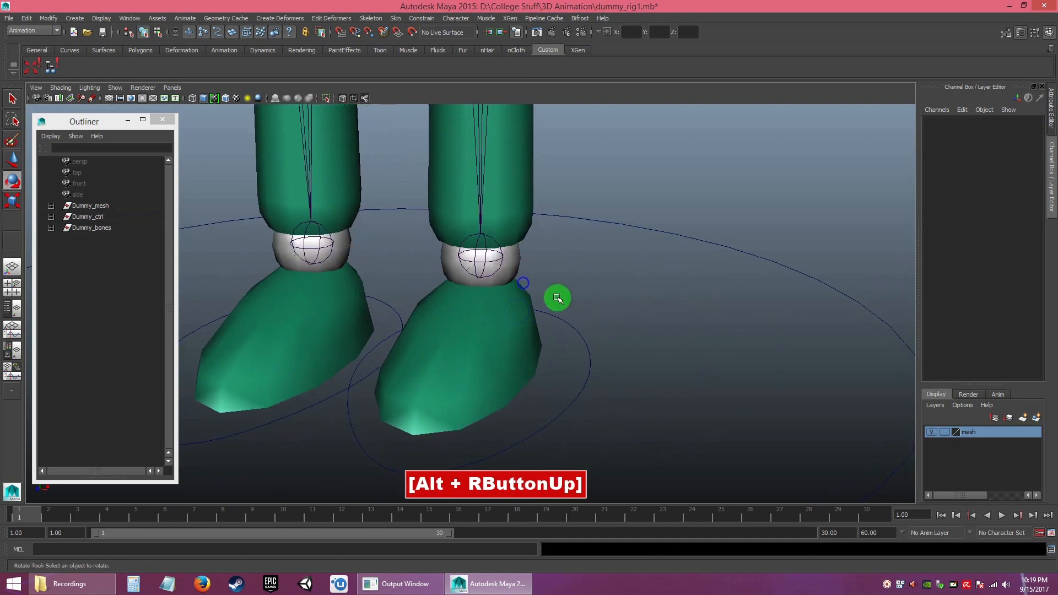
left_click(583, 384)
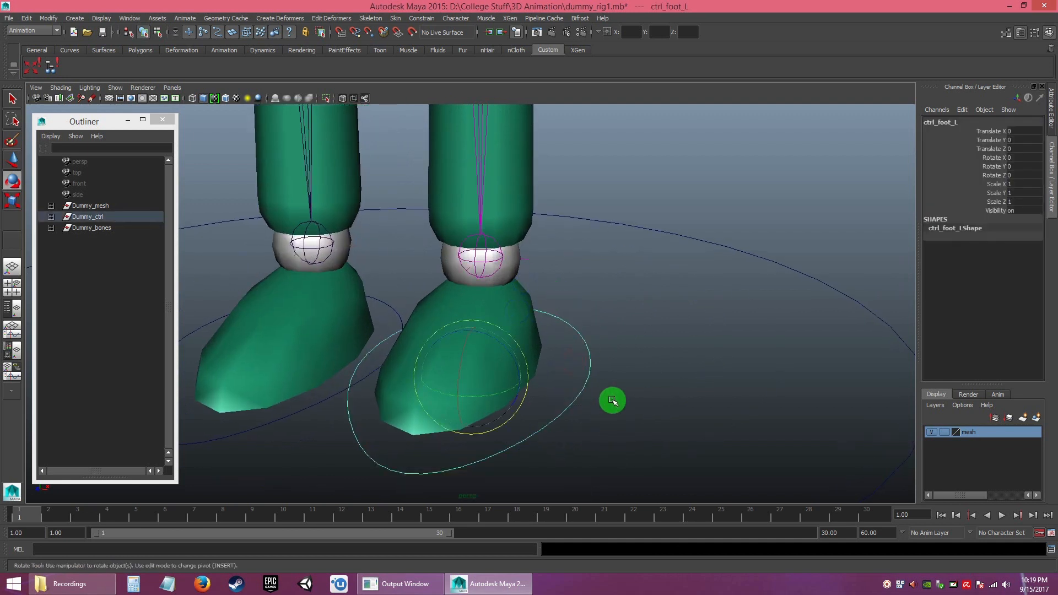
left_click(607, 392)
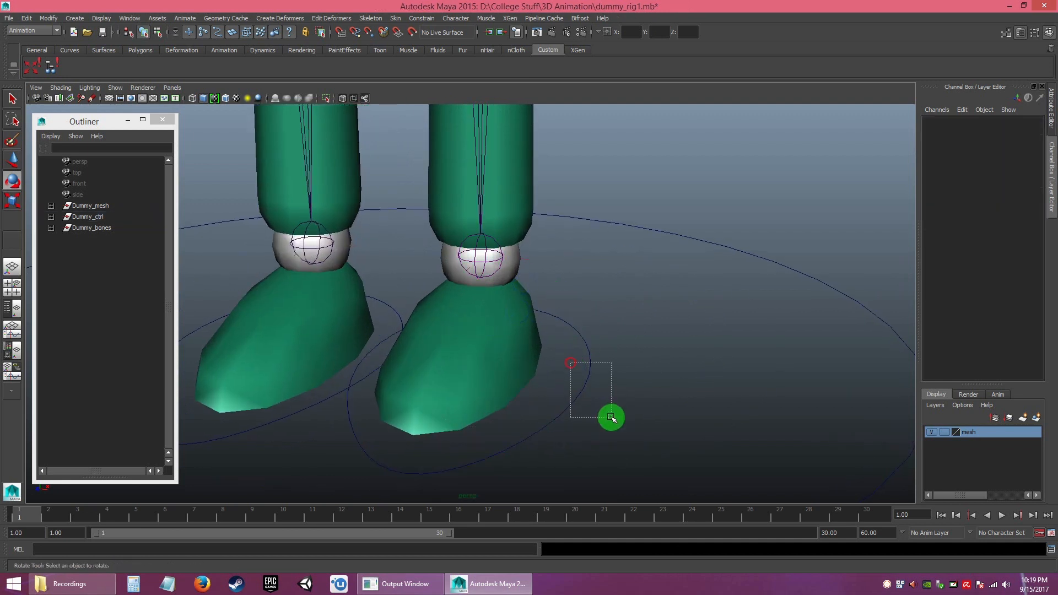
left_click_drag(611, 417, 573, 386)
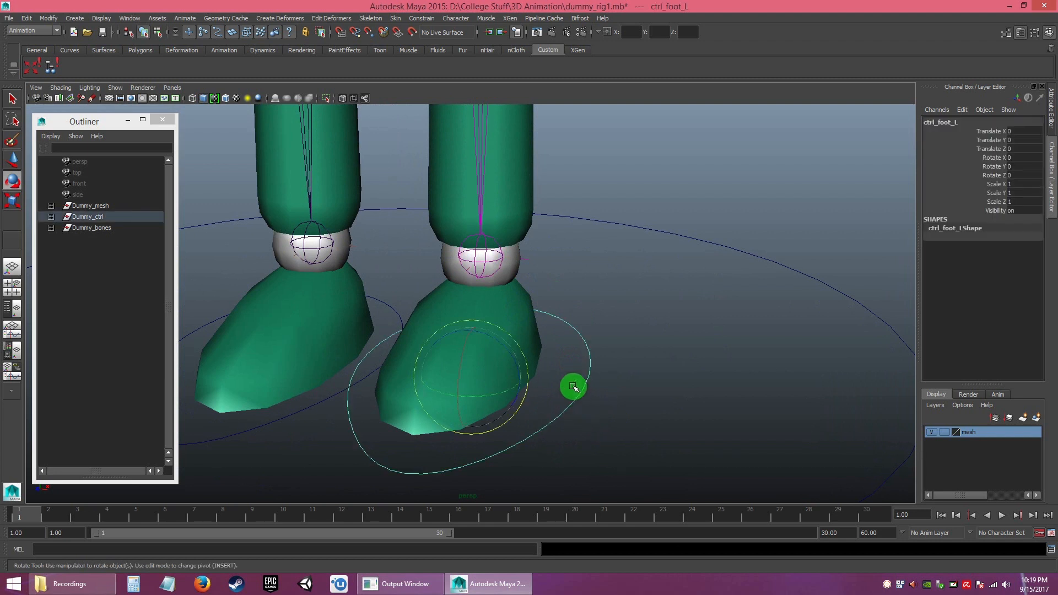
left_click(475, 261, "shift")
left_click(599, 348, "shift")
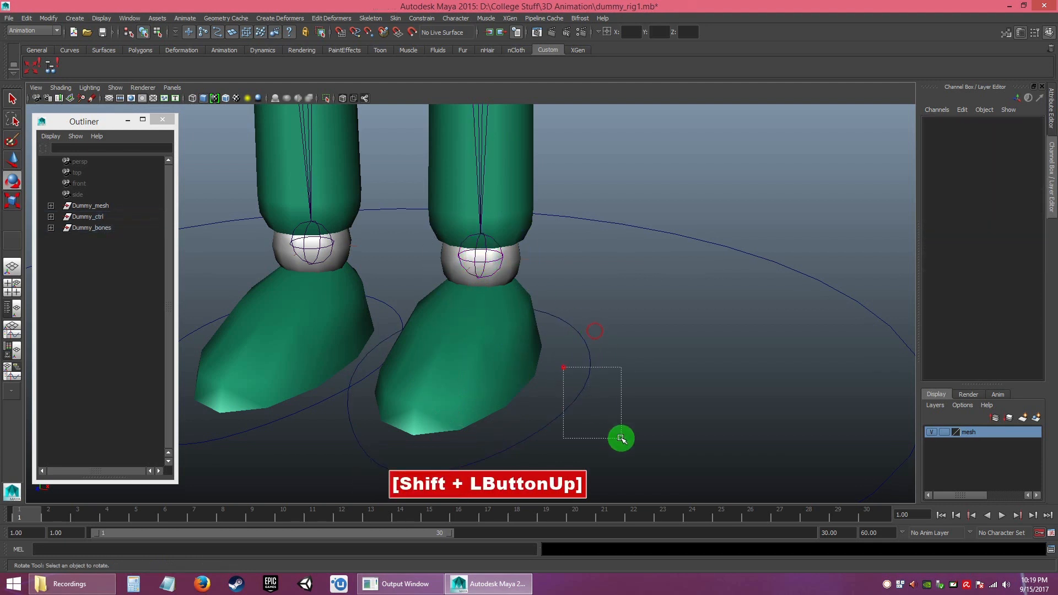
left_click_drag(563, 367, 621, 438, "shift")
left_click(459, 251, "shift")
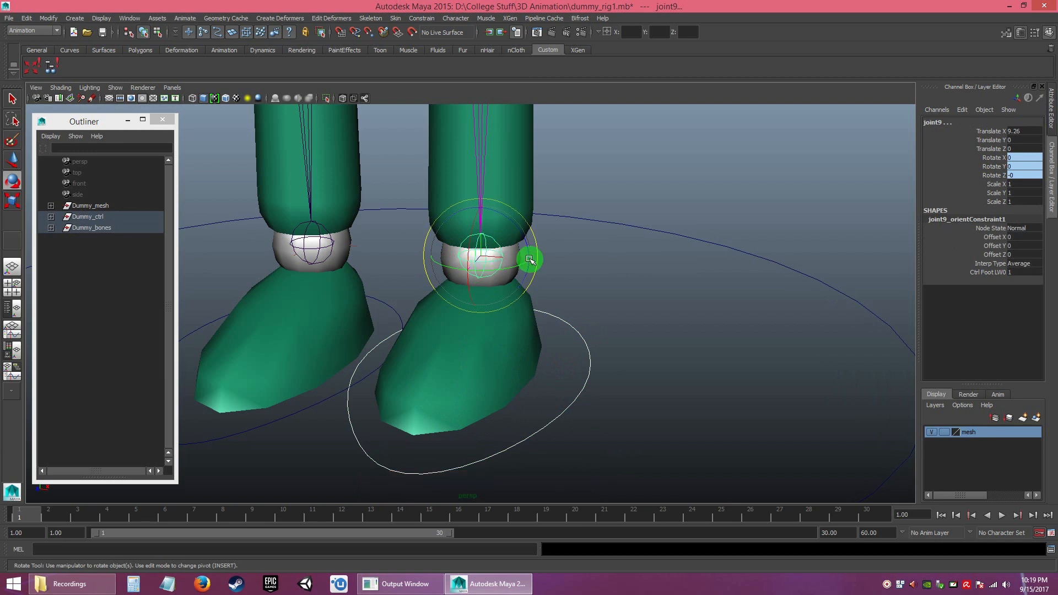
mouse_move(632, 348)
right_mouse_down("alt")
mouse_move(489, 237)
mouse_move(636, 354)
right_mouse_up("alt")
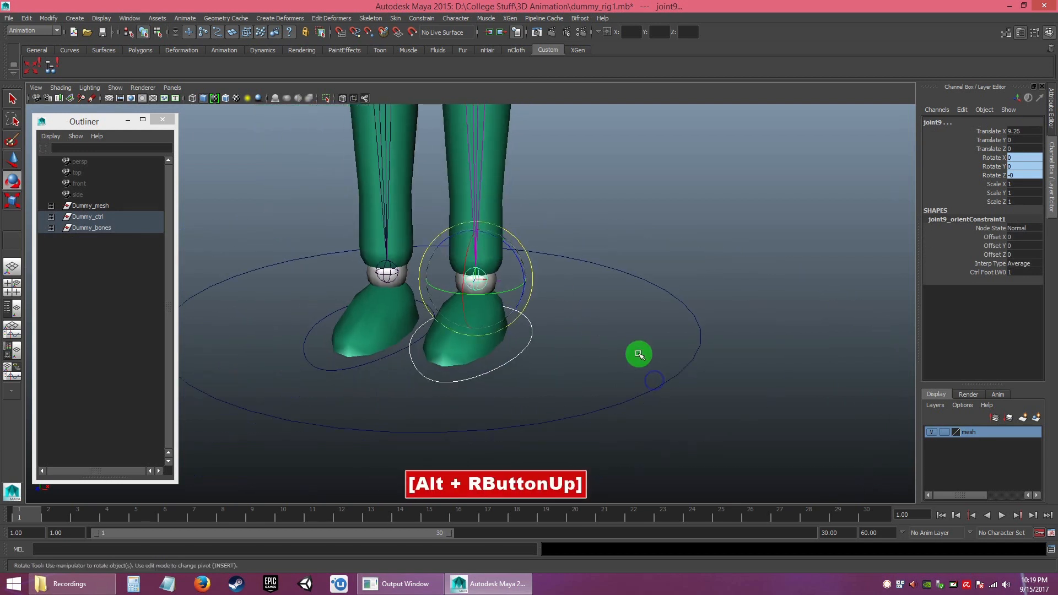
- Rotate the left foot control ctrl_foot_L once more to check that the foot mesh follows, and undo it
left_click(632, 353)
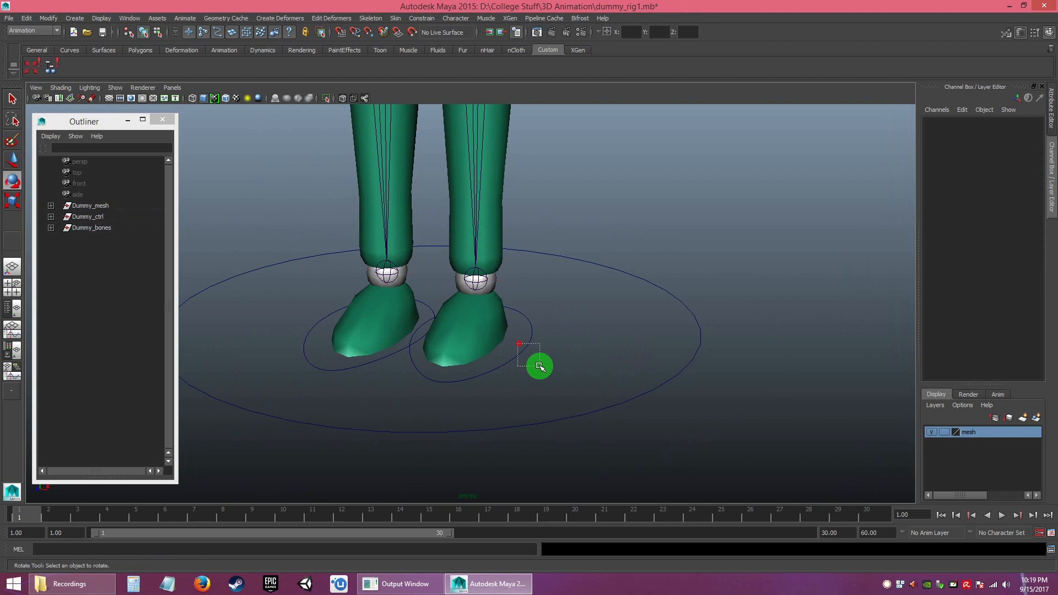
left_click_drag(519, 343, 540, 365)
mouse_move(484, 330)
left_mouse_down()
mouse_move(515, 347)
mouse_move(448, 330)
mouse_move(474, 317)
left_mouse_up()
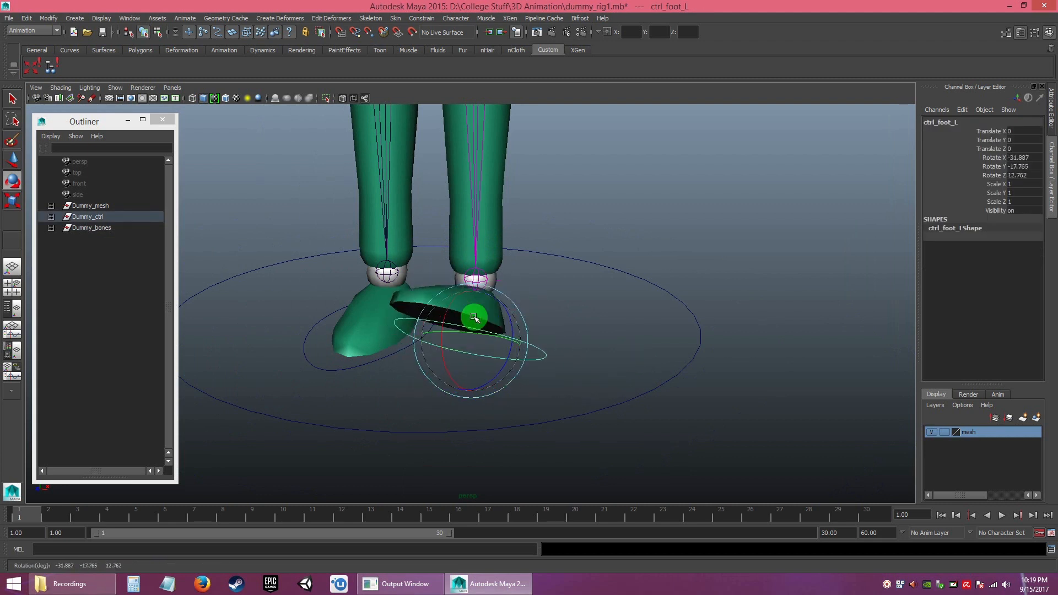
key("ctrl+z")
key("ctrl+z")
- Test the waist control by rotating the dummy's upper body, undo the rotation and clear the selection
right_click_drag(622, 342, 454, 183, "alt")
middle_click_drag(453, 184, 527, 336, "alt")
right_click_drag(526, 336, 425, 238, "alt")
left_click_drag(426, 238, 462, 233, "alt")
right_click_drag(461, 233, 454, 217, "alt")
middle_click_drag(453, 217, 443, 259, "alt")
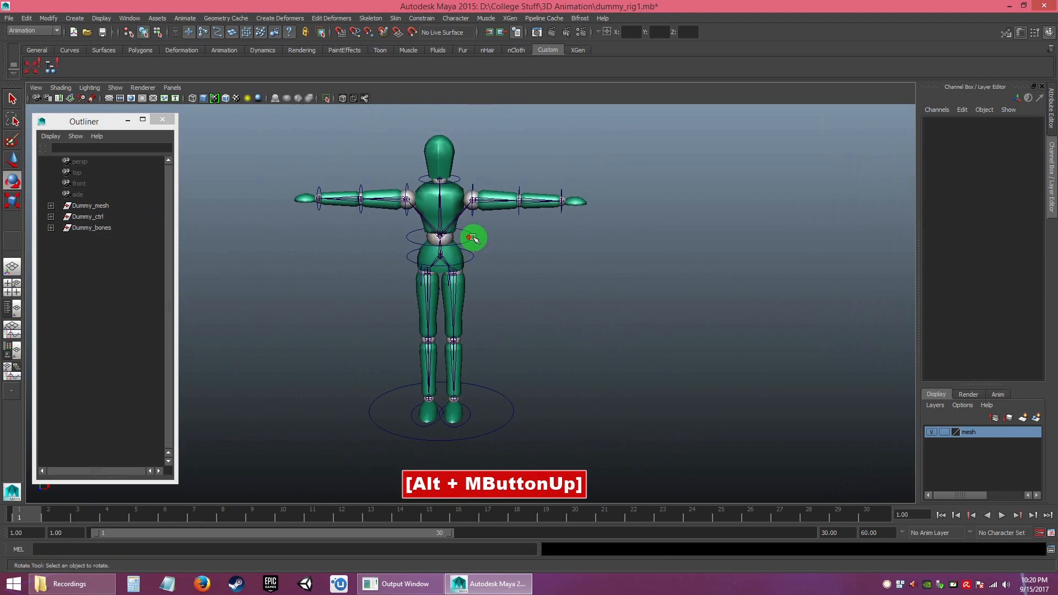
left_click(472, 238)
left_click_drag(484, 215, 485, 243)
key("ctrl+z")
left_click(540, 272)
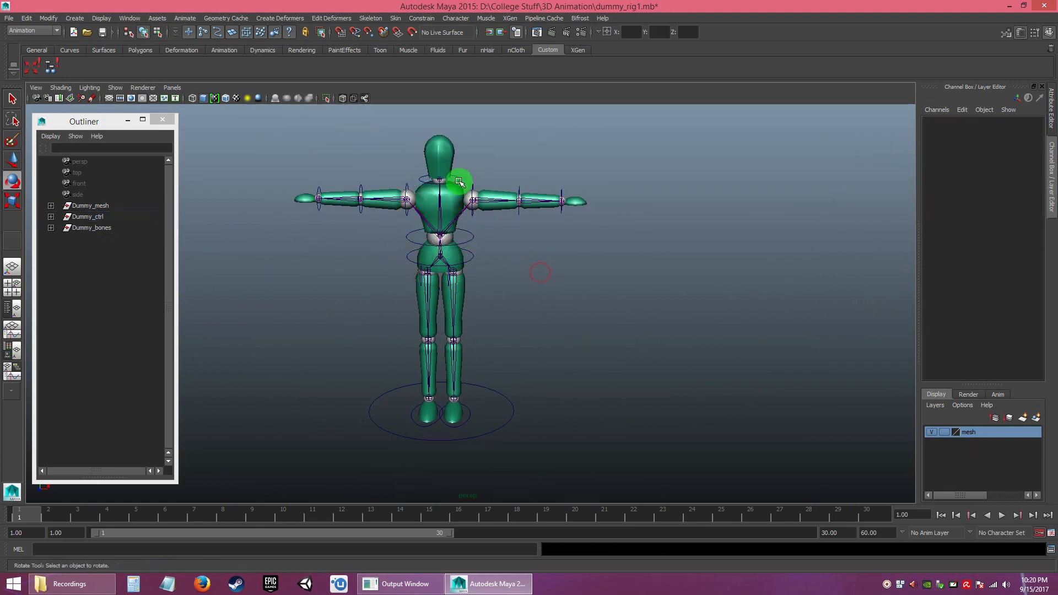
- Test the neck control ctrl_neck by rotating the head, and undo the rotation
left_click(458, 180)
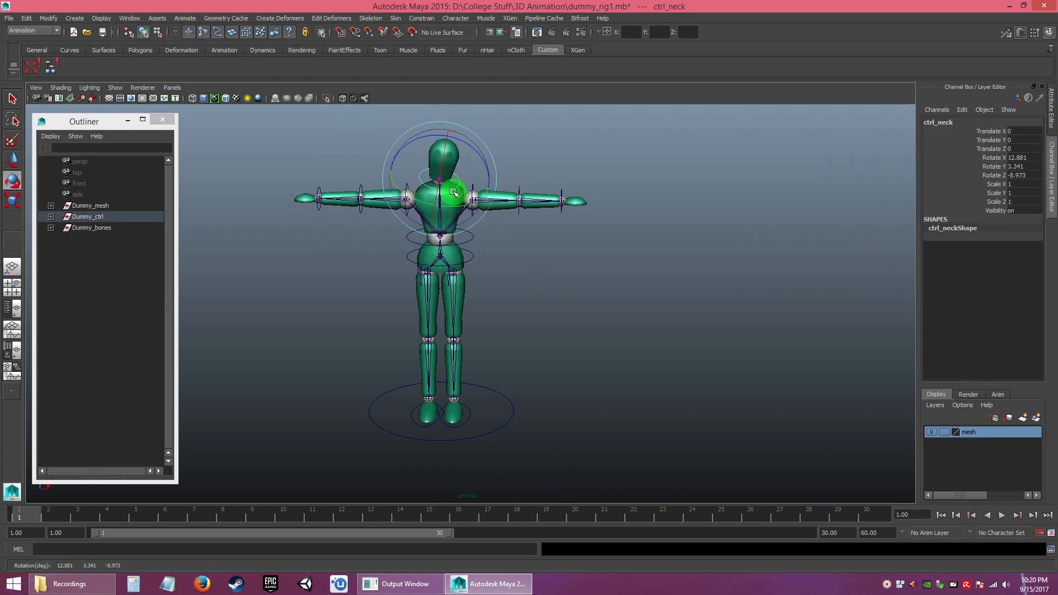
left_click_drag(453, 192, 461, 203)
key("ctrl+z")
- Test the master control ctrl_master by moving the whole dummy around, and undo the moves
left_click(511, 422)
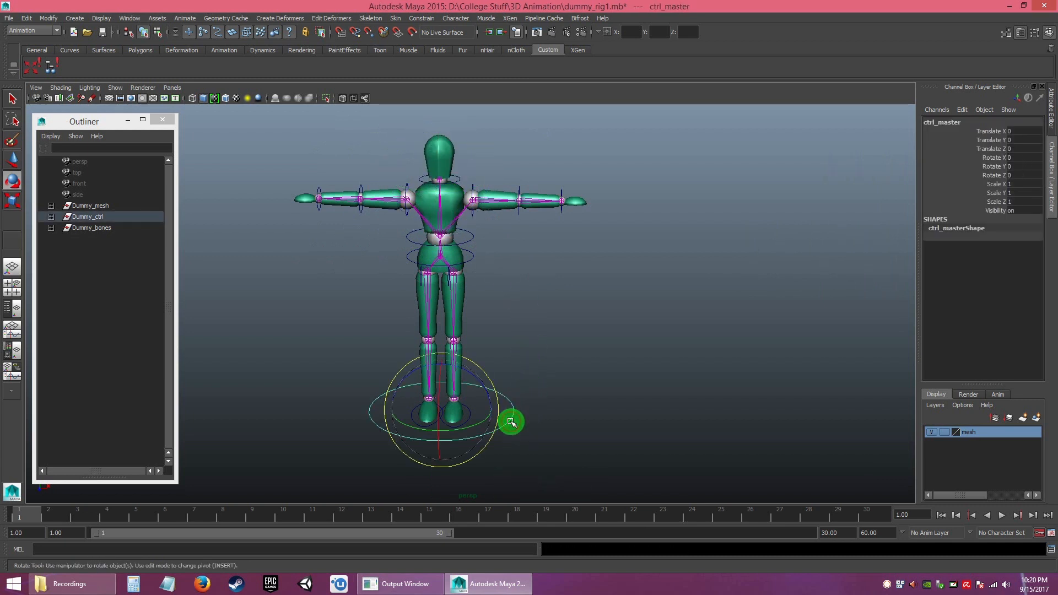
key("w")
left_click(563, 432)
left_click(511, 421)
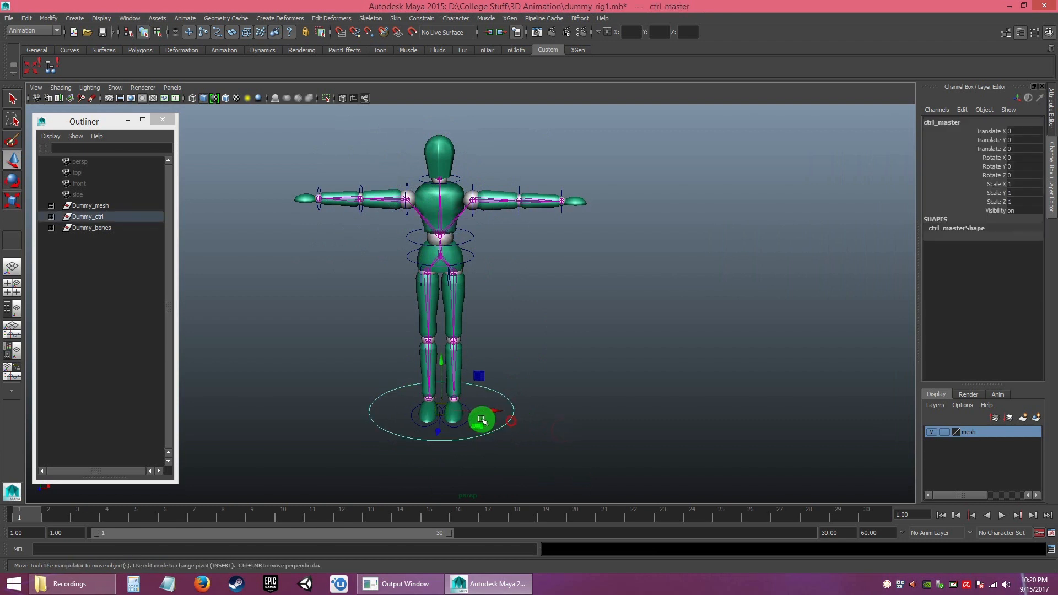
left_click_drag(494, 411, 362, 349)
key("ctrl+z")
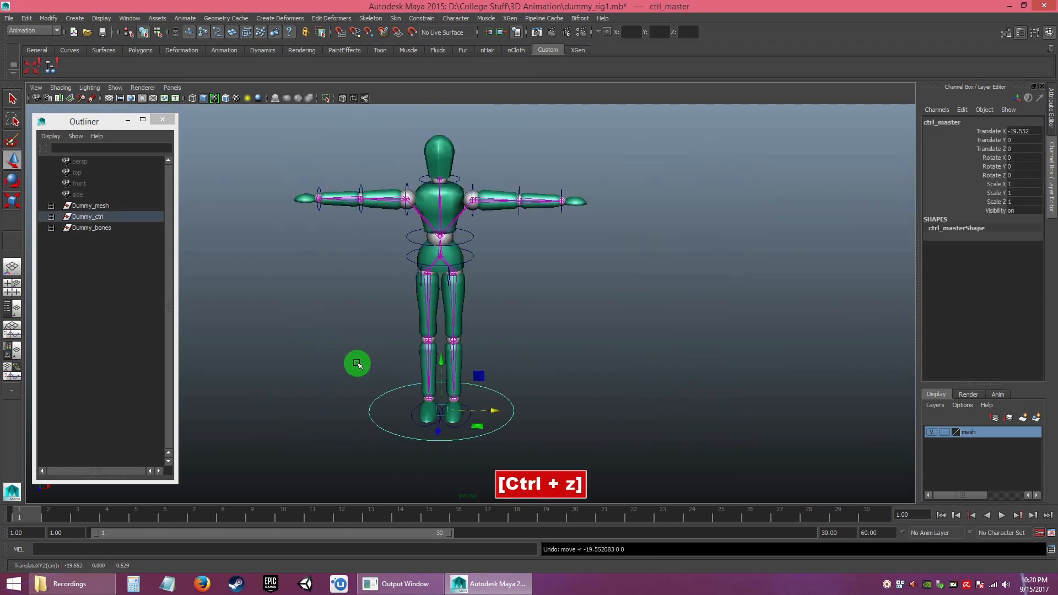
key("ctrl+z")
key("ctrl+z")
key("ctrl+z")
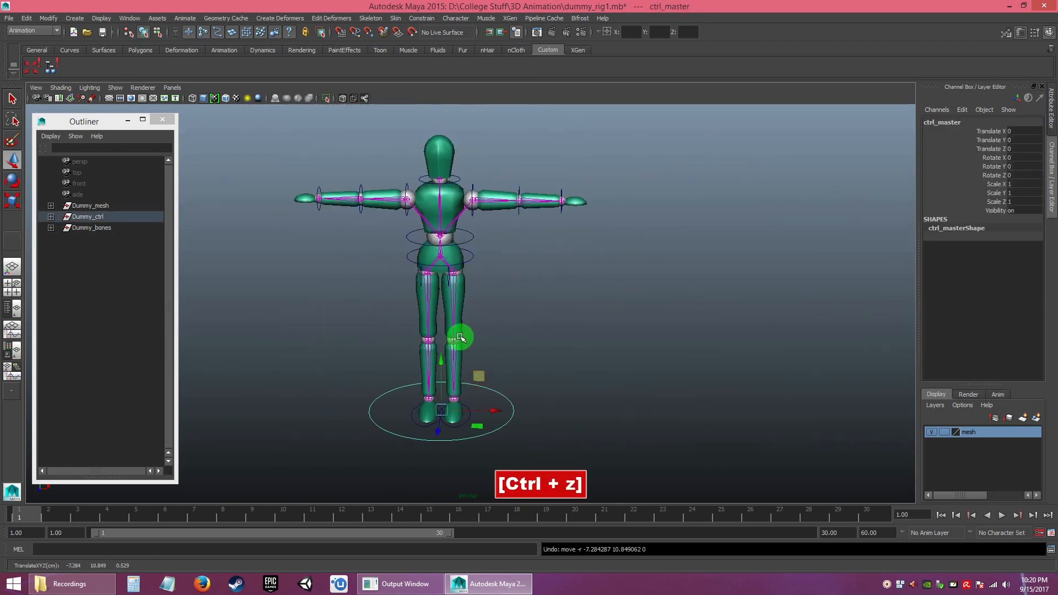
- Test the master control by rotating the whole dummy freely, and undo the rotation
key("e")
left_click_drag(471, 389, 482, 293)
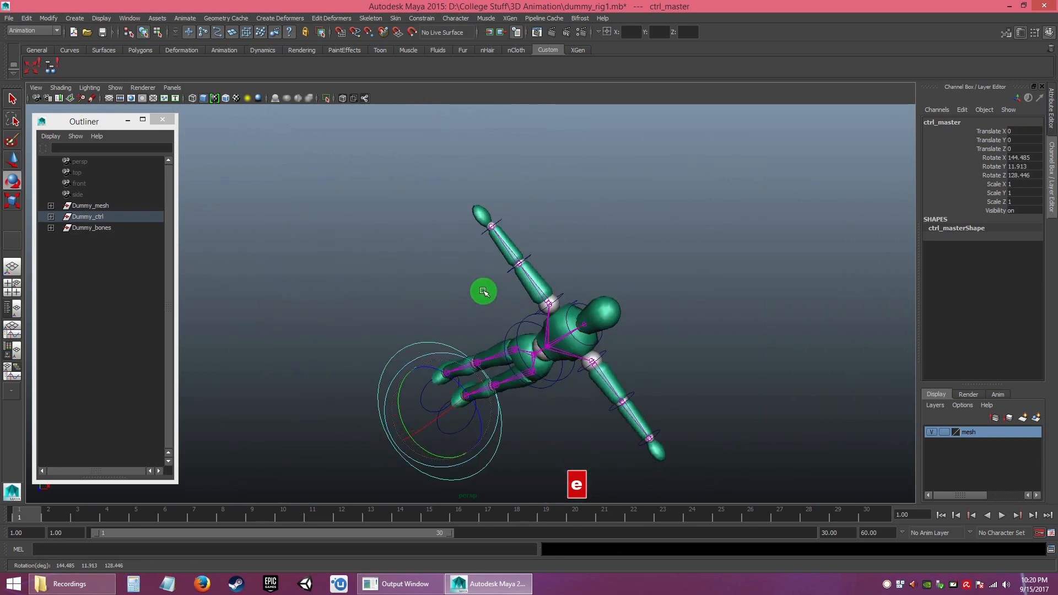
key("ctrl+z")
- Test the master control by uniformly scaling the whole dummy down twice, undo each scaling and clear the selection
key("r")
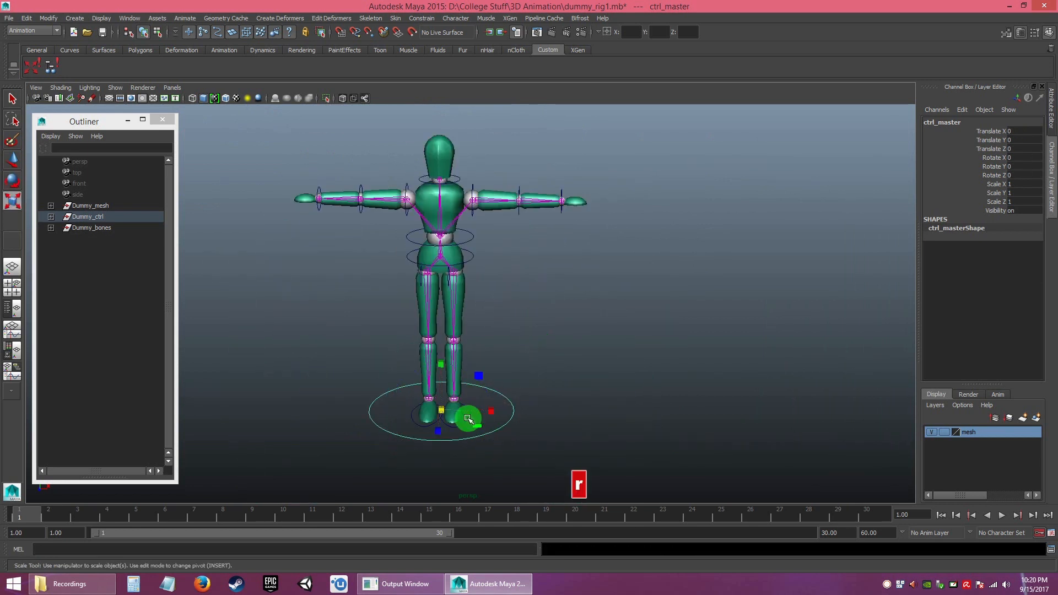
left_click_drag(442, 410, 255, 395)
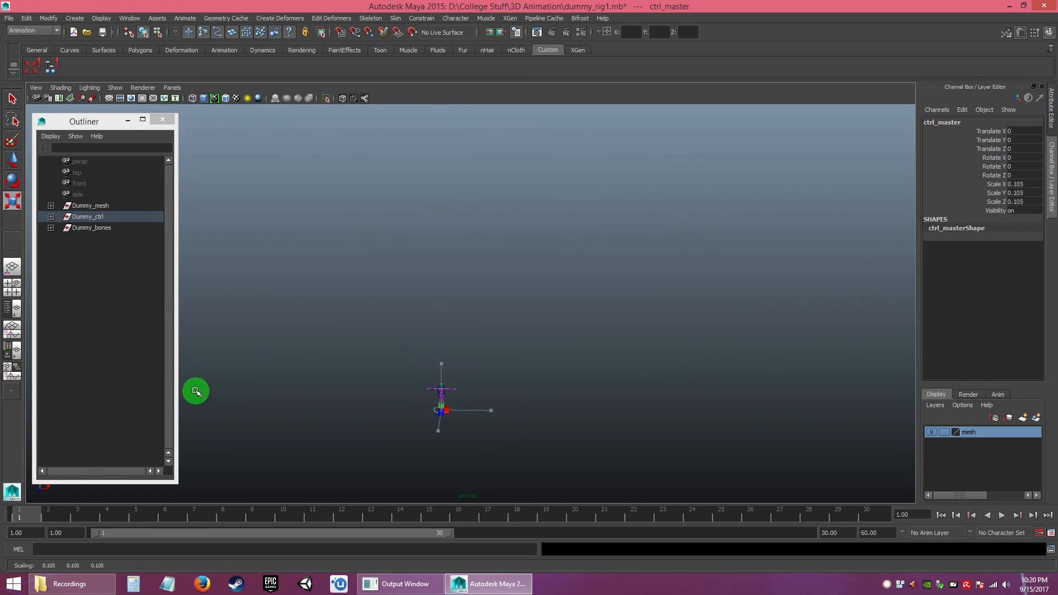
key("ctrl+z")
left_click_drag(441, 410, 275, 413)
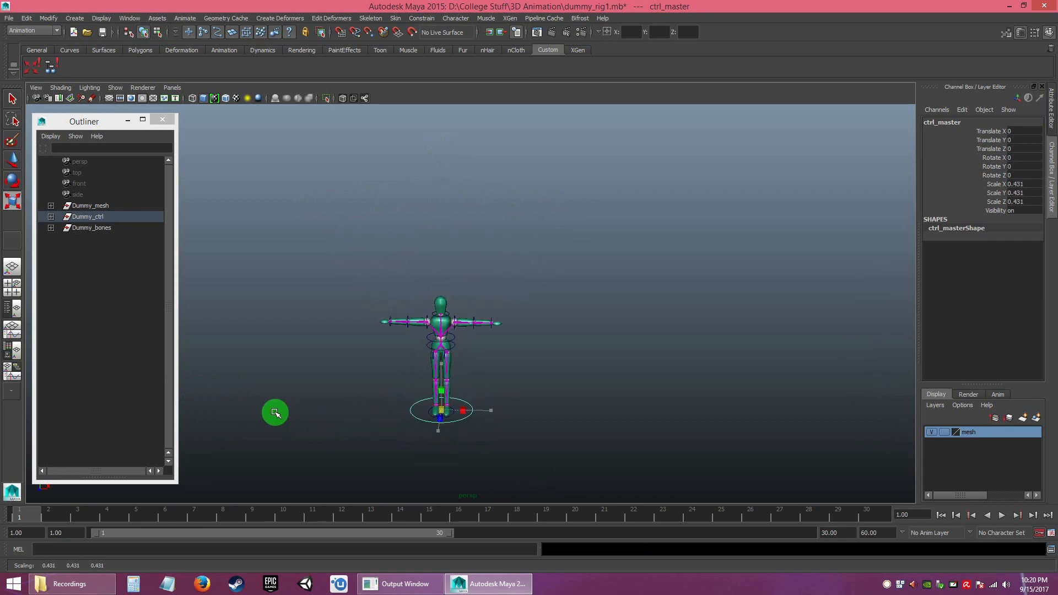
key("ctrl+z")
left_click(567, 355)
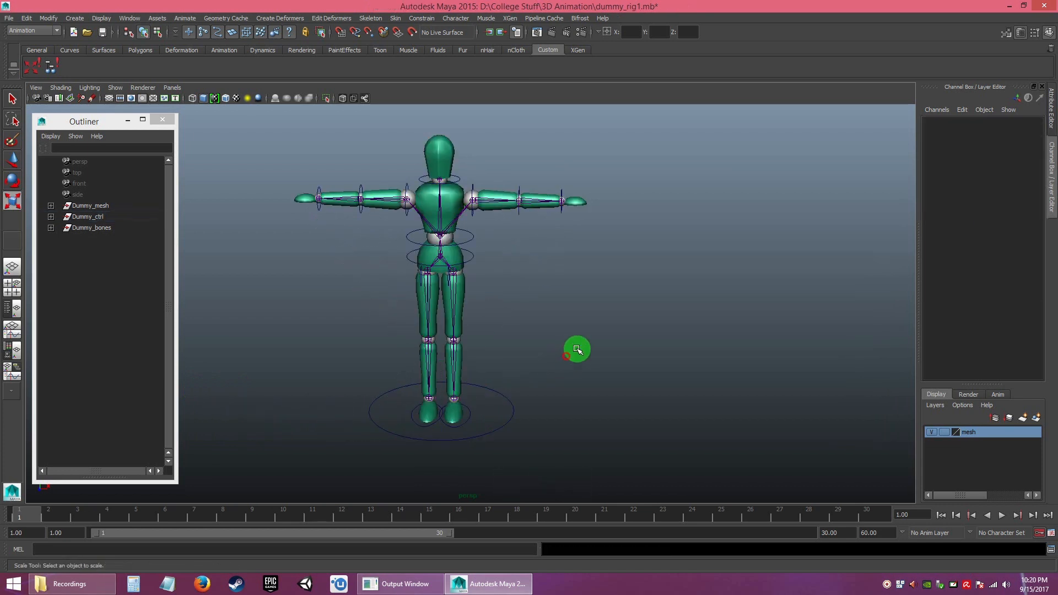